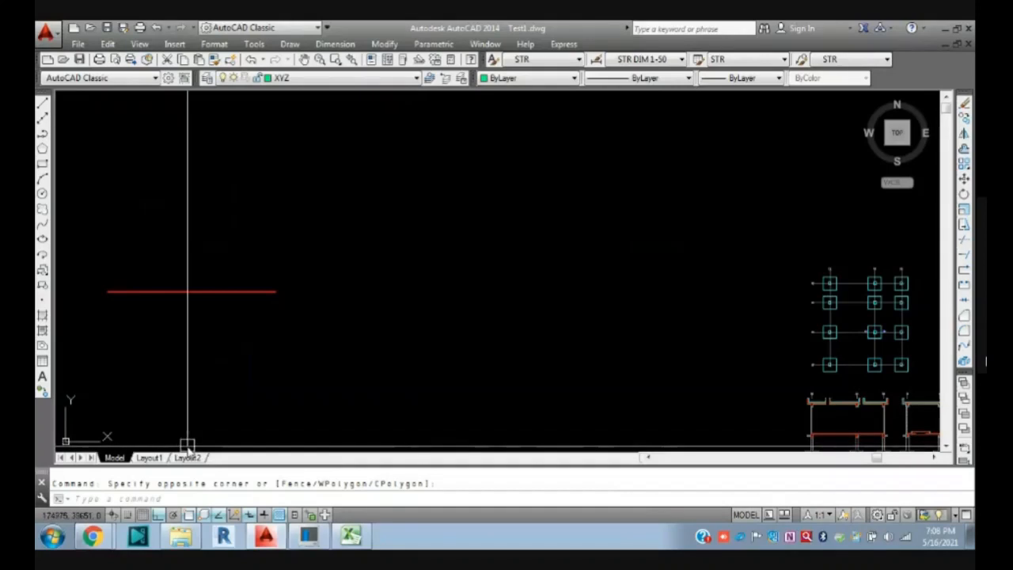
- Switch to the Google Meet window, open the meeting chat, and return to the AutoCAD drawing
middle_click_drag(772, 312, 388, 301)
scroll(388, 301, "down", 2)
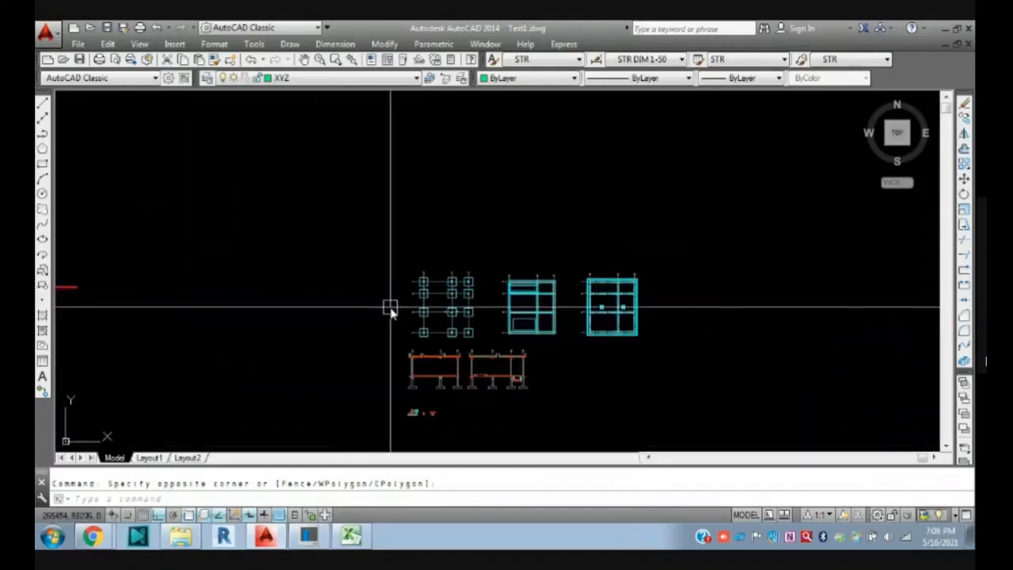
left_click(92, 538)
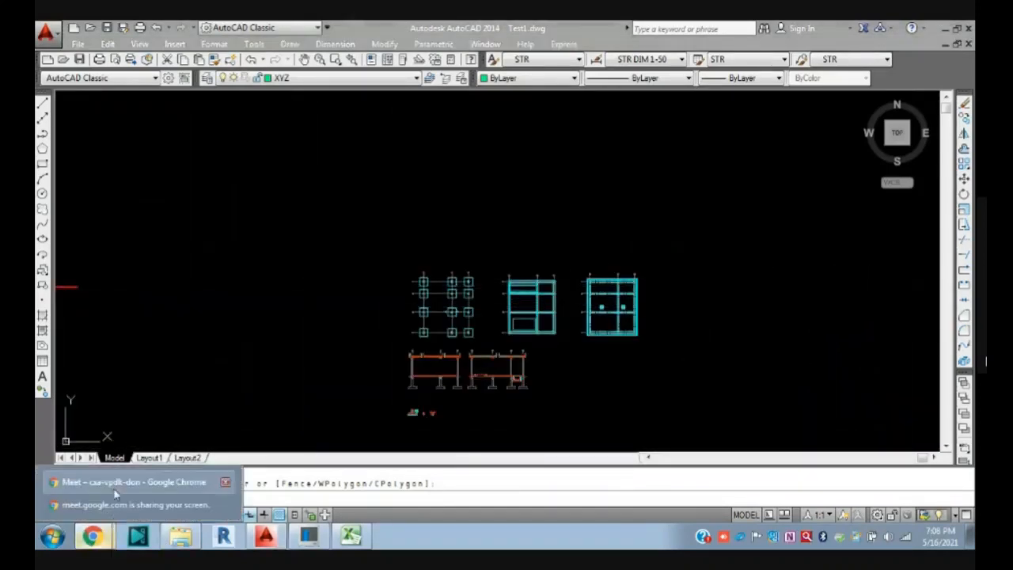
left_click(119, 480)
left_click(845, 131)
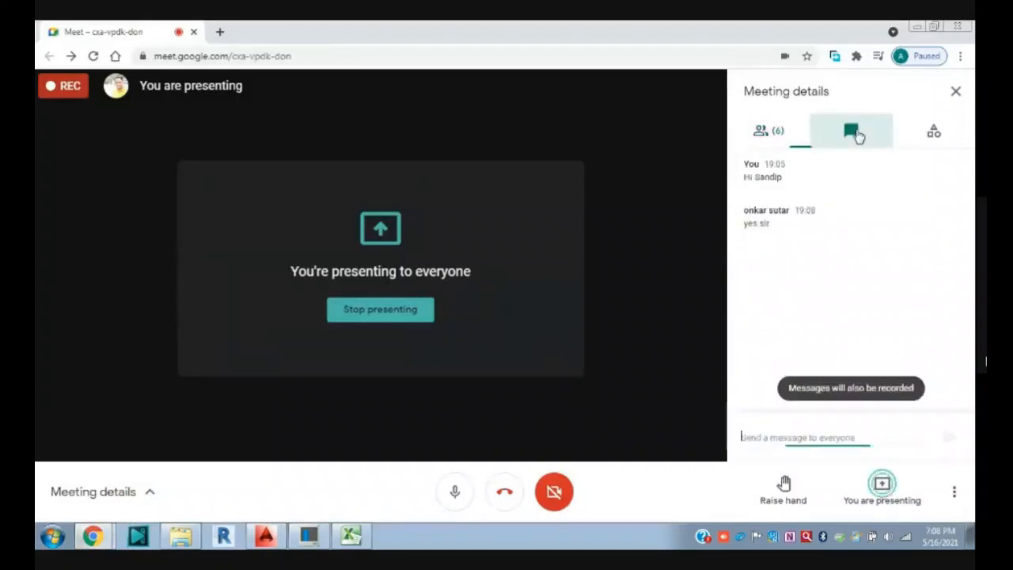
left_click(916, 28)
- Examine the recessed pit and its reinforcement in the second building section below the plans
scroll(465, 333, "up", 4)
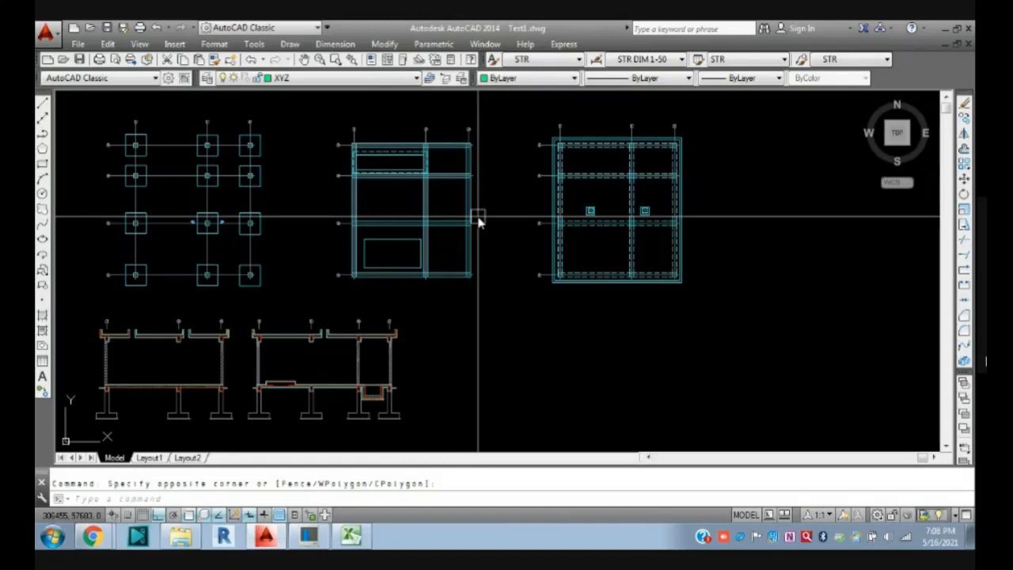
scroll(347, 425, "up", 7)
middle_click_drag(494, 249, 483, 319)
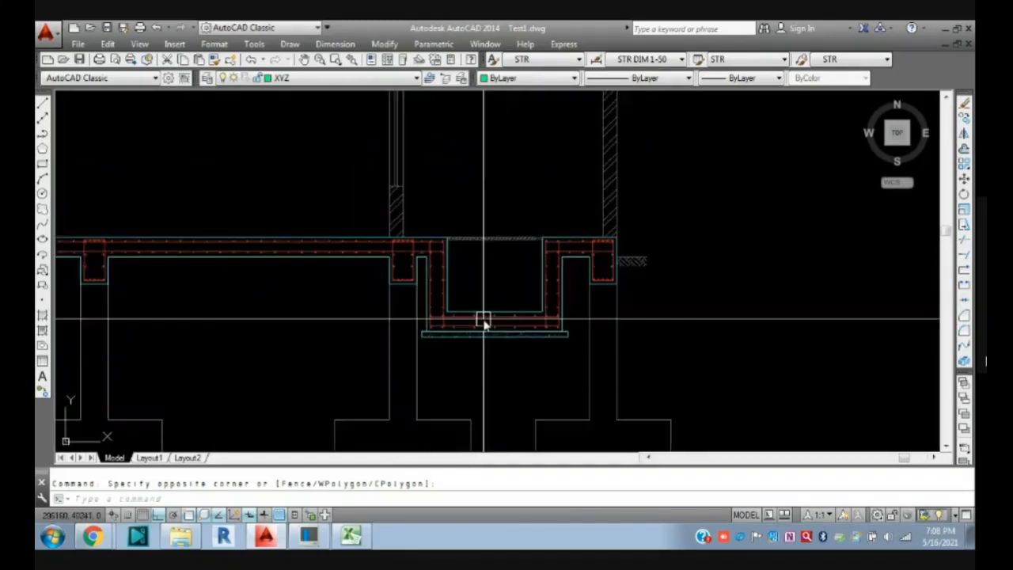
scroll(483, 319, "down", 6)
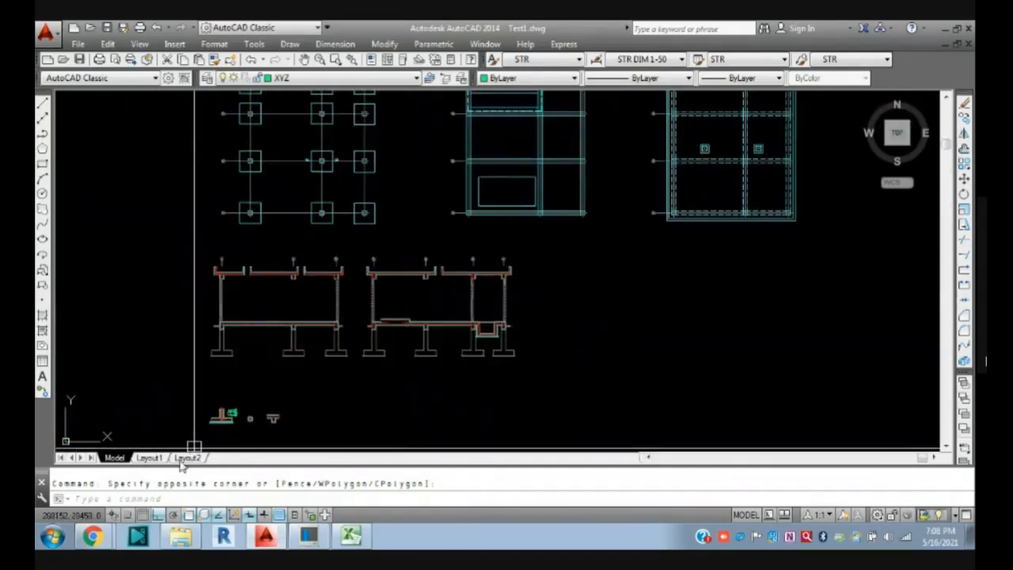
- Switch to Google Meet to check the list of call participants, and return to the AutoCAD drawing
mouse_move(103, 541)
left_click(134, 482)
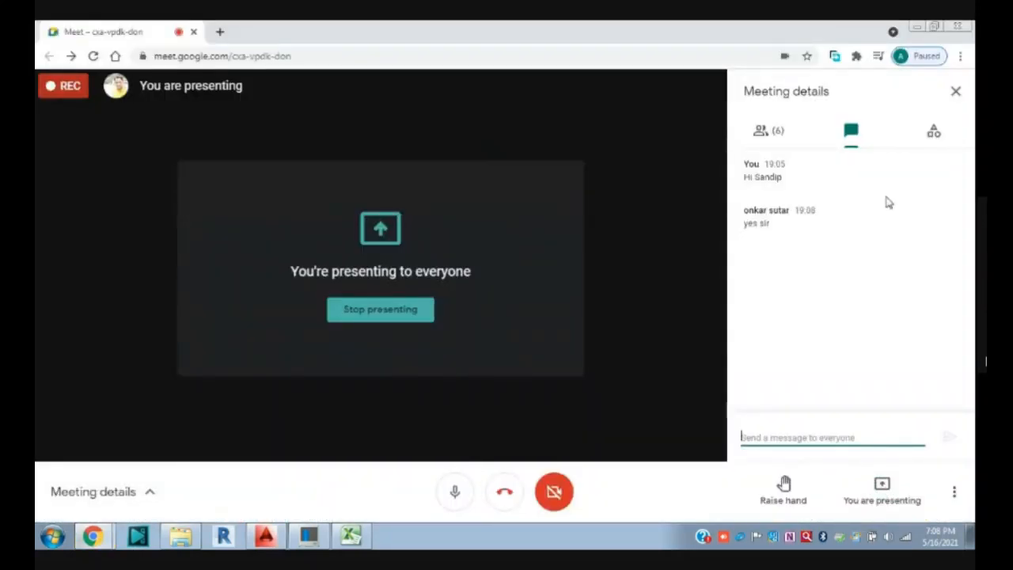
left_click(777, 136)
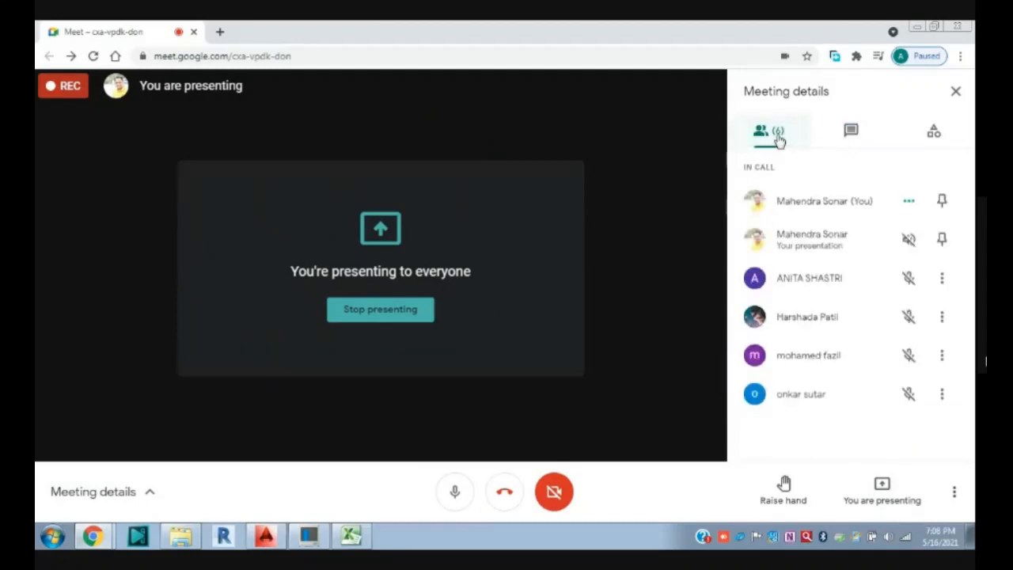
left_click(918, 27)
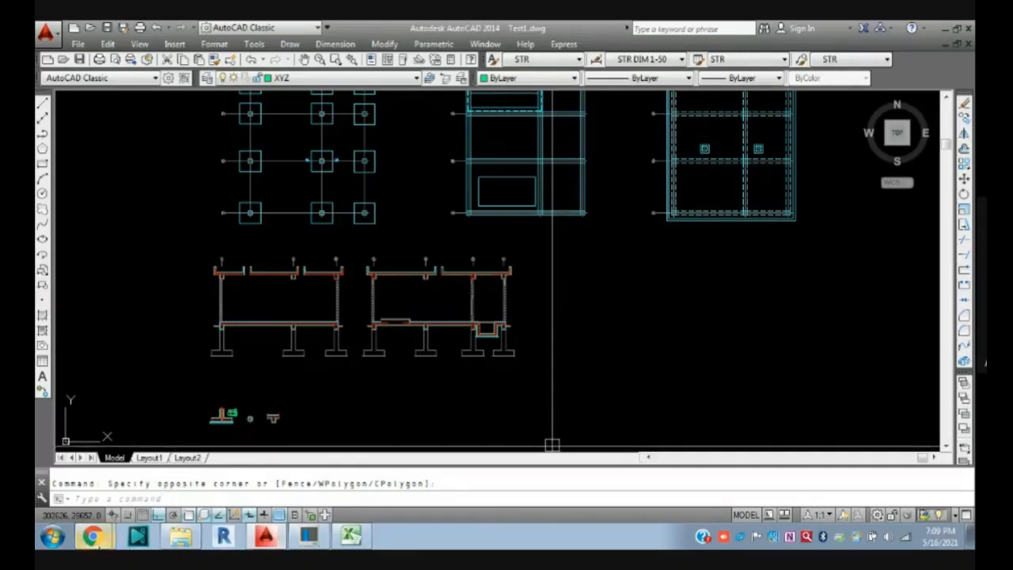
mouse_move(93, 536)
left_click(107, 484)
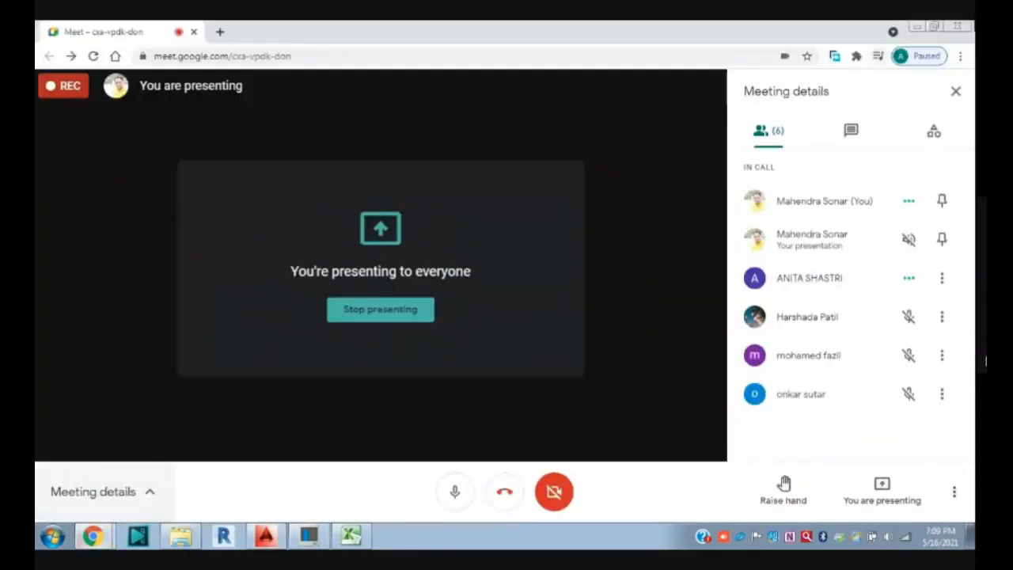
left_click(916, 26)
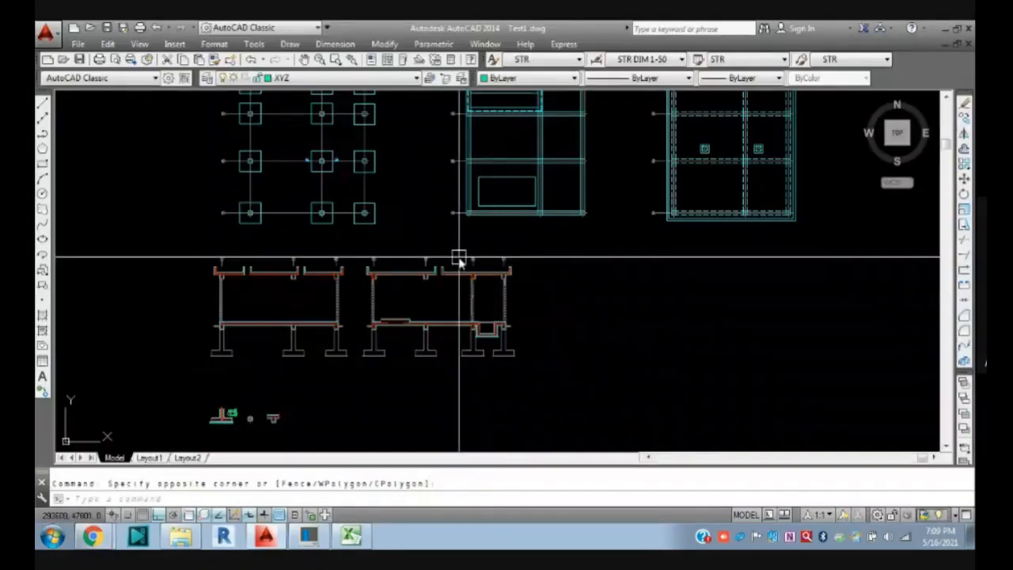
mouse_move(93, 541)
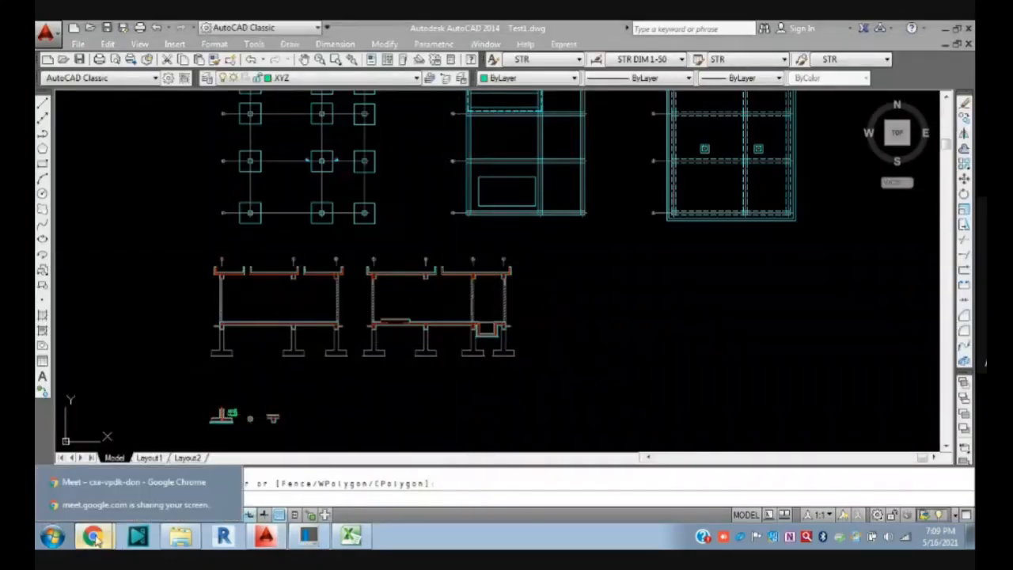
left_click(129, 483)
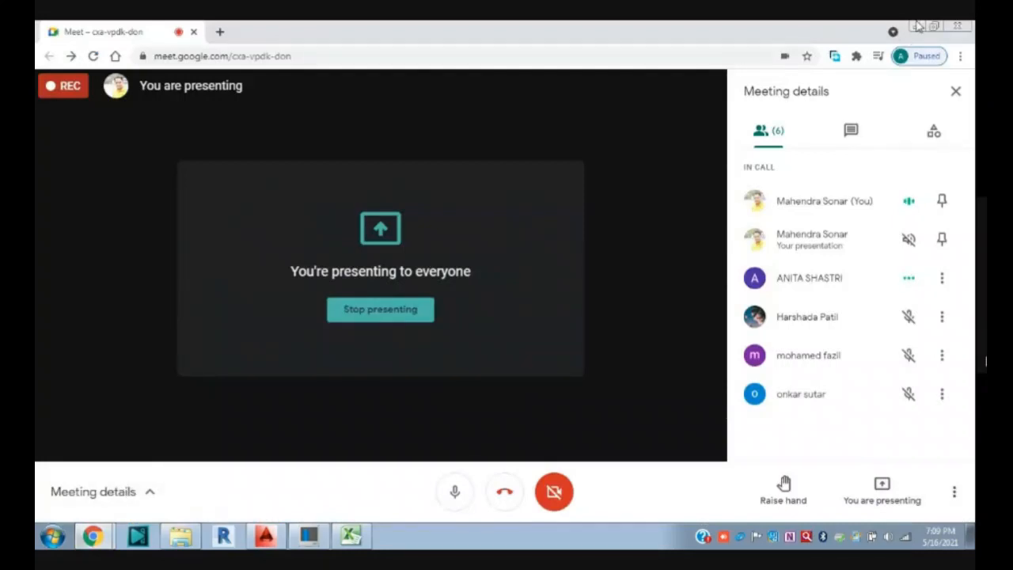
left_click(918, 26)
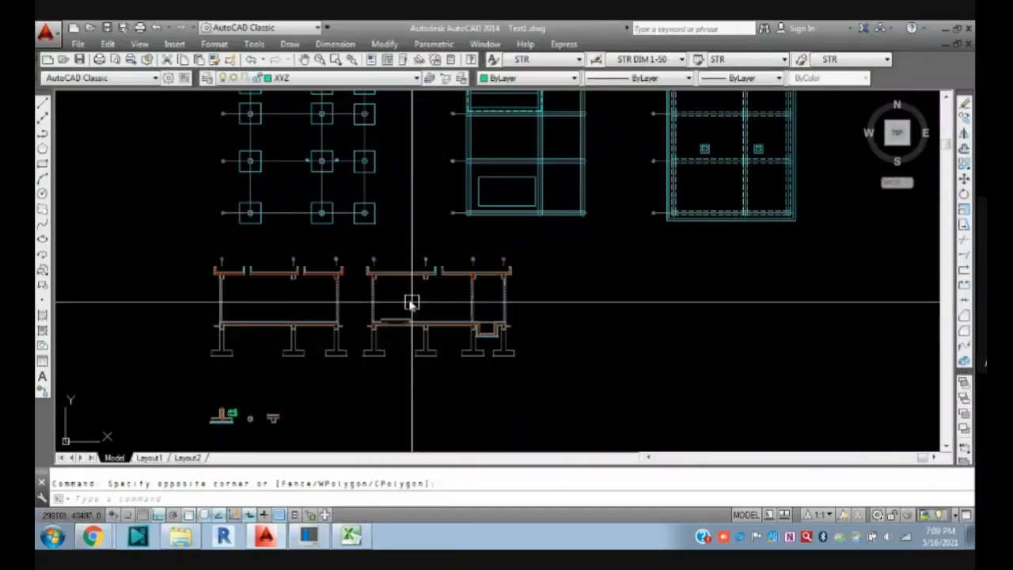
scroll(387, 325, "up", 2)
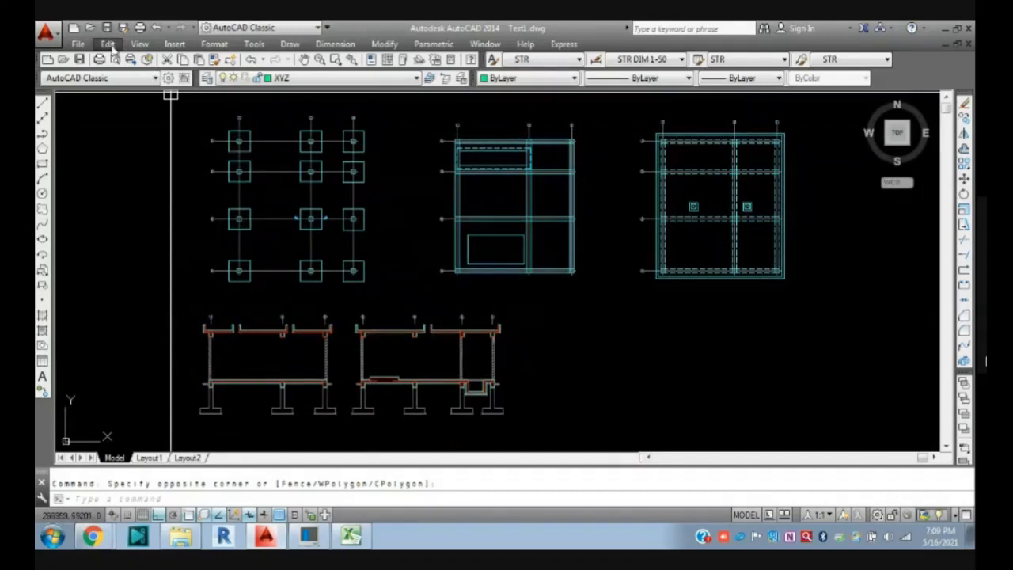
left_click(79, 43)
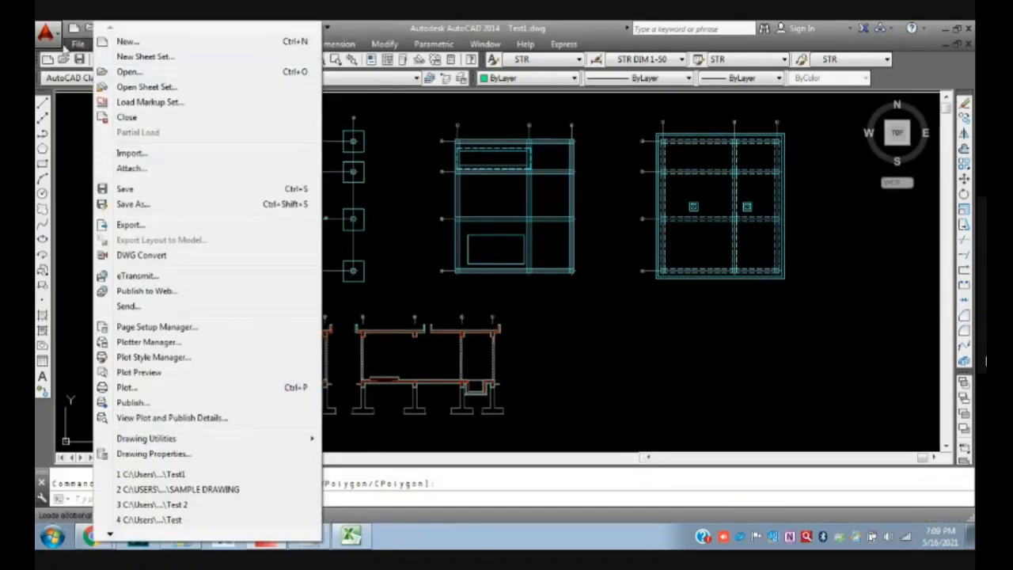
left_click(71, 111)
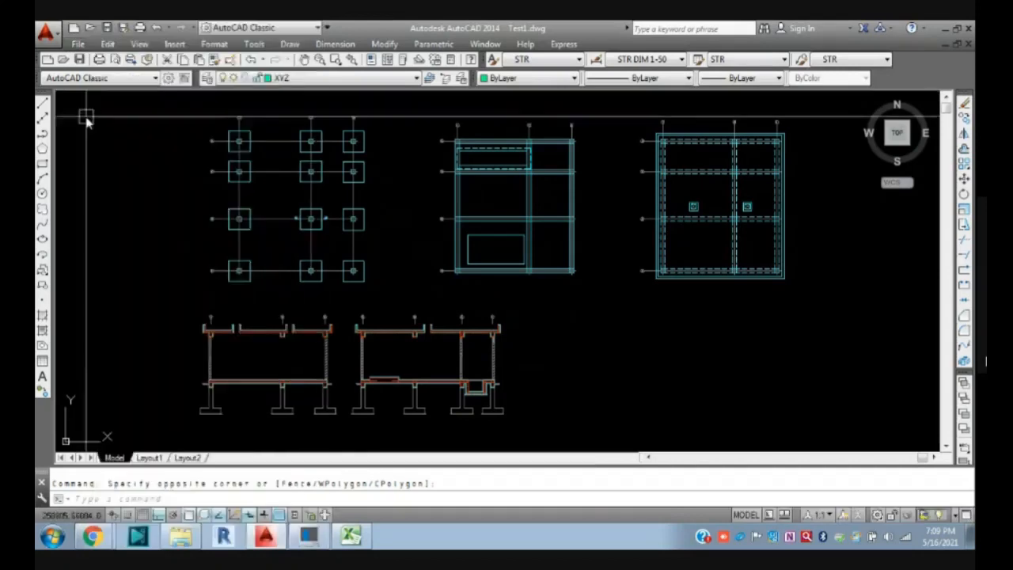
left_click(107, 43)
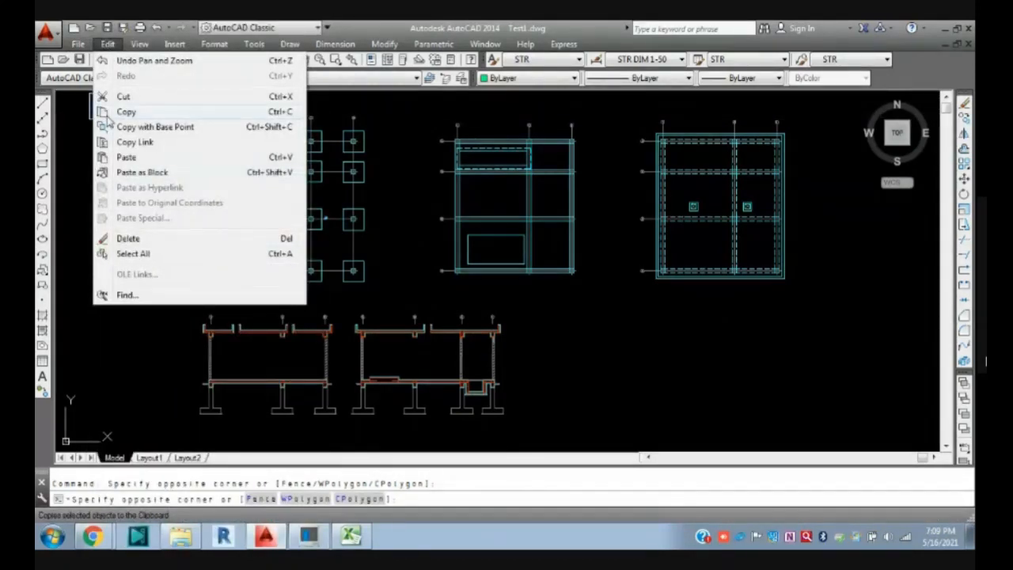
left_click(124, 337)
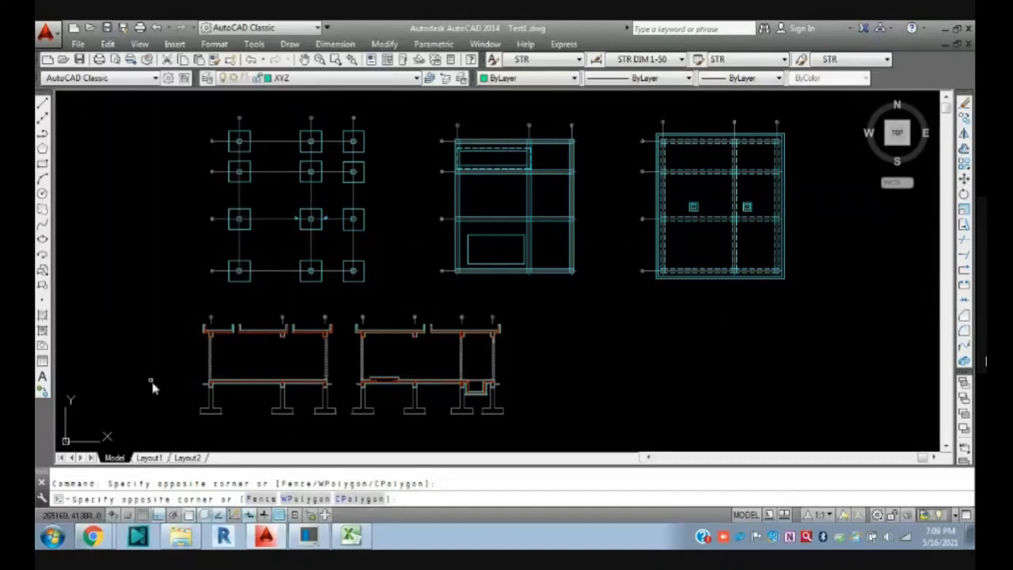
left_click(146, 306)
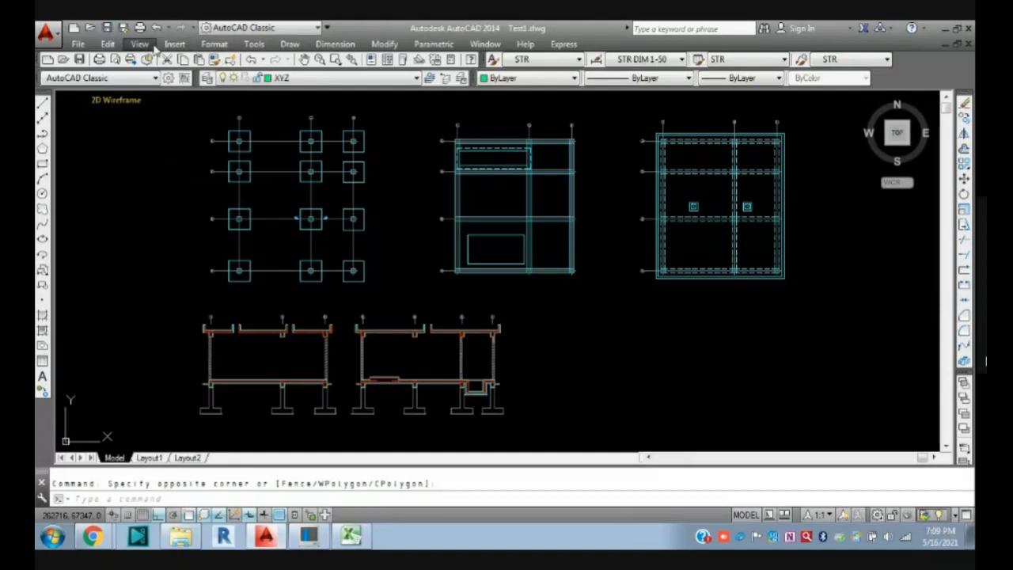
left_click(208, 45)
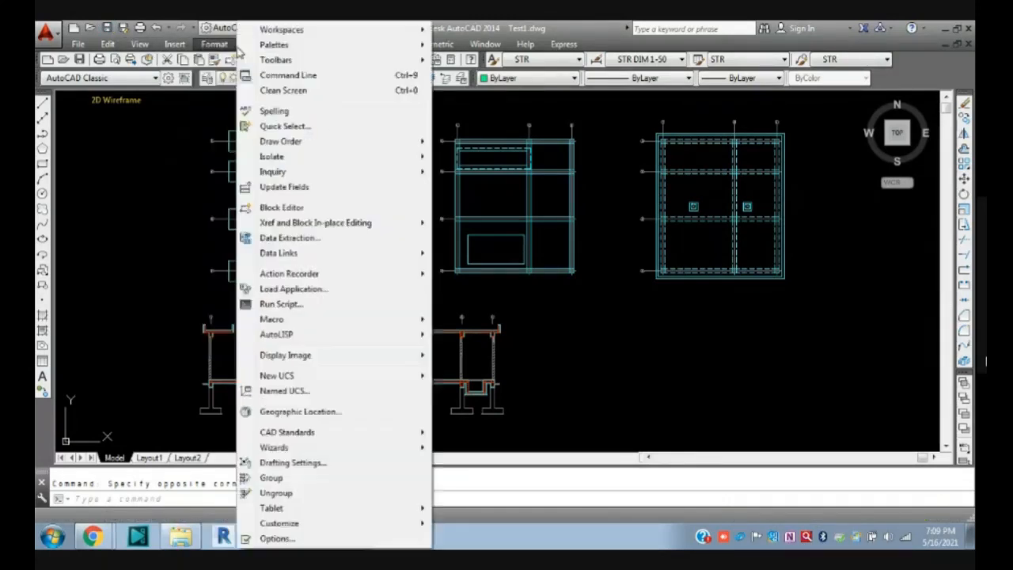
left_click(161, 169)
key("Escape")
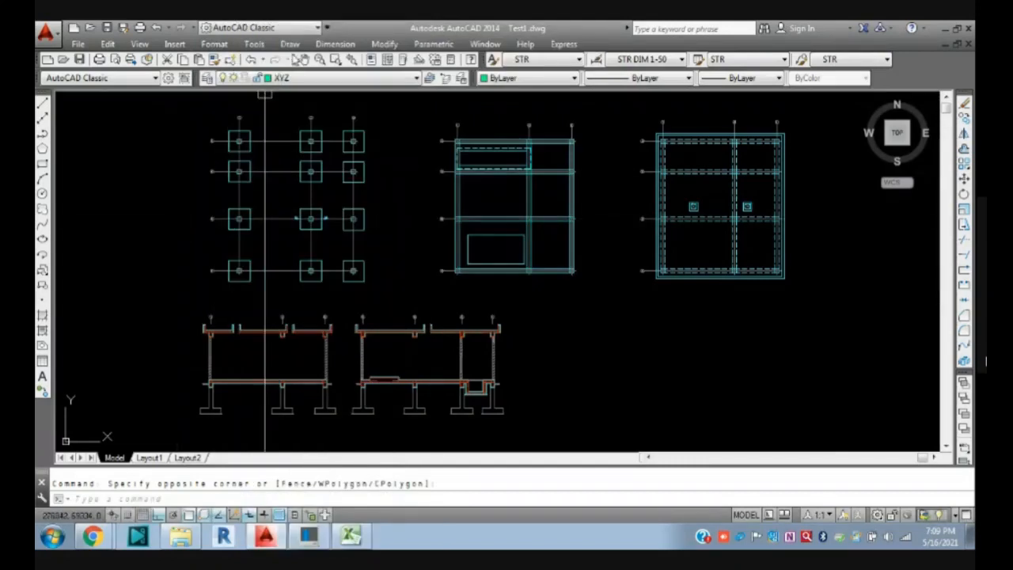
left_click(290, 44)
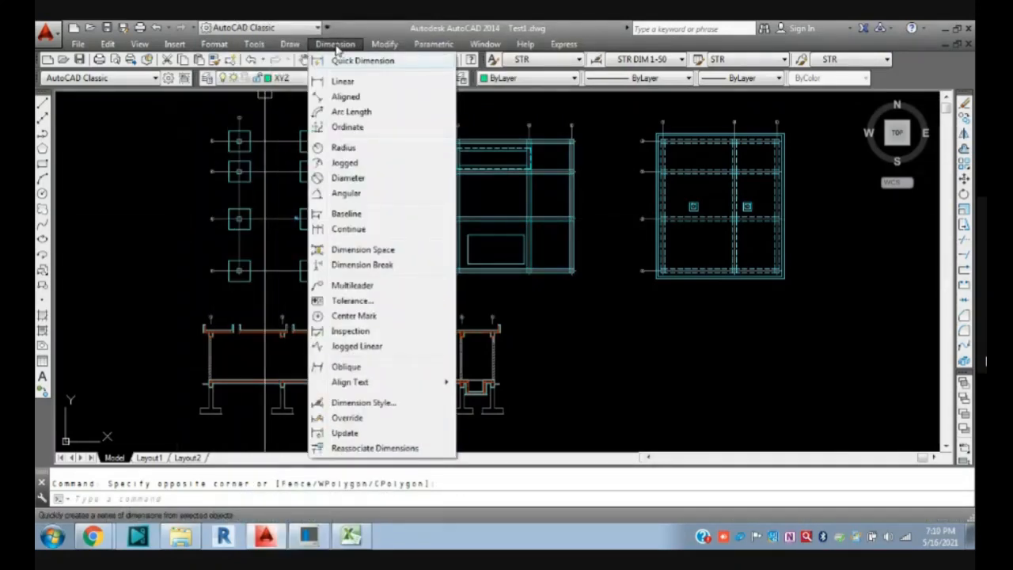
mouse_move(386, 44)
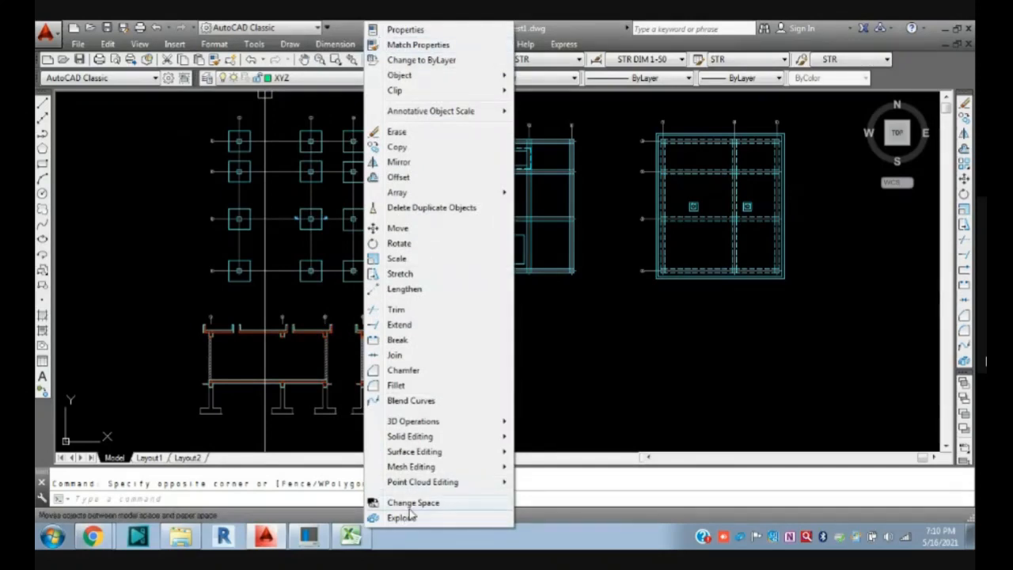
left_click(138, 257)
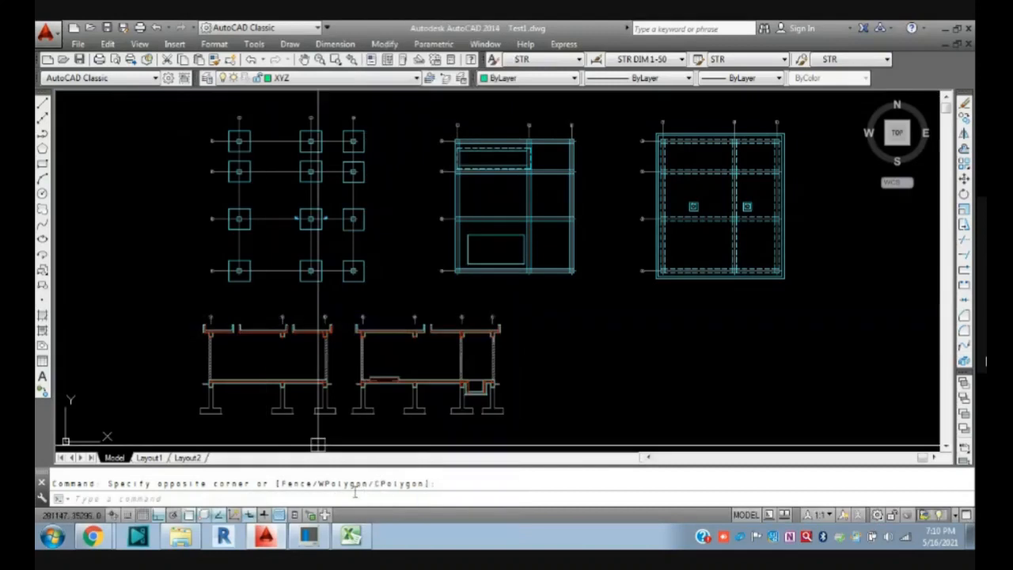
- Open Layout1 and activate model space inside the upper viewport that shows the three plans
left_click(149, 458)
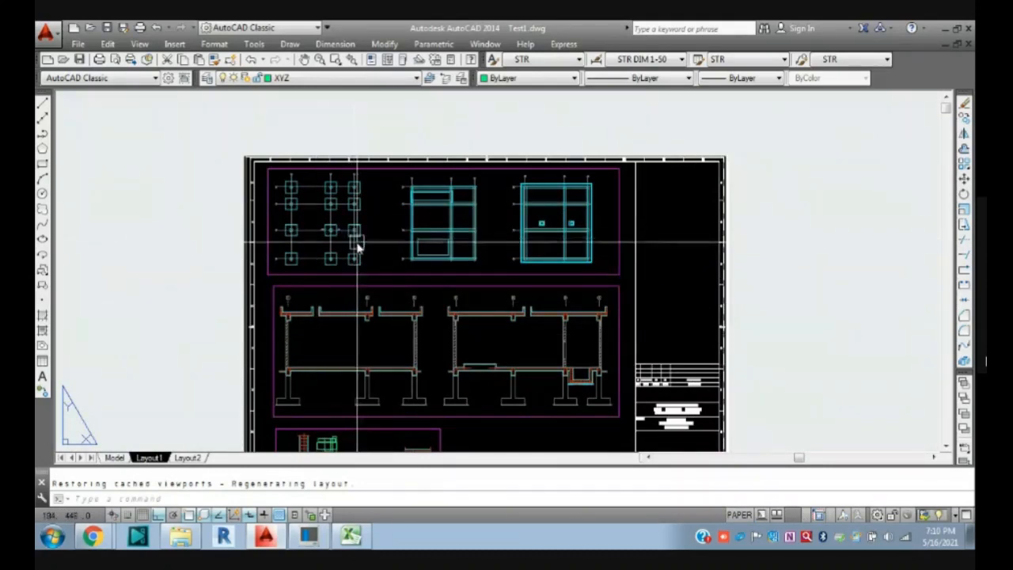
scroll(391, 257, "up", 3)
double_click(482, 288)
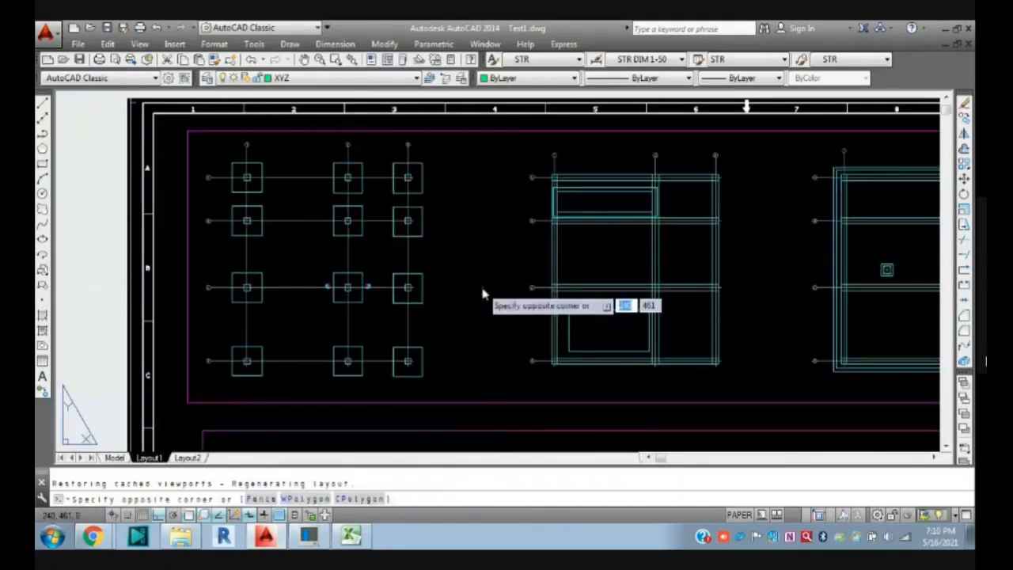
scroll(482, 287, "down", 2)
scroll(482, 290, "up", 4)
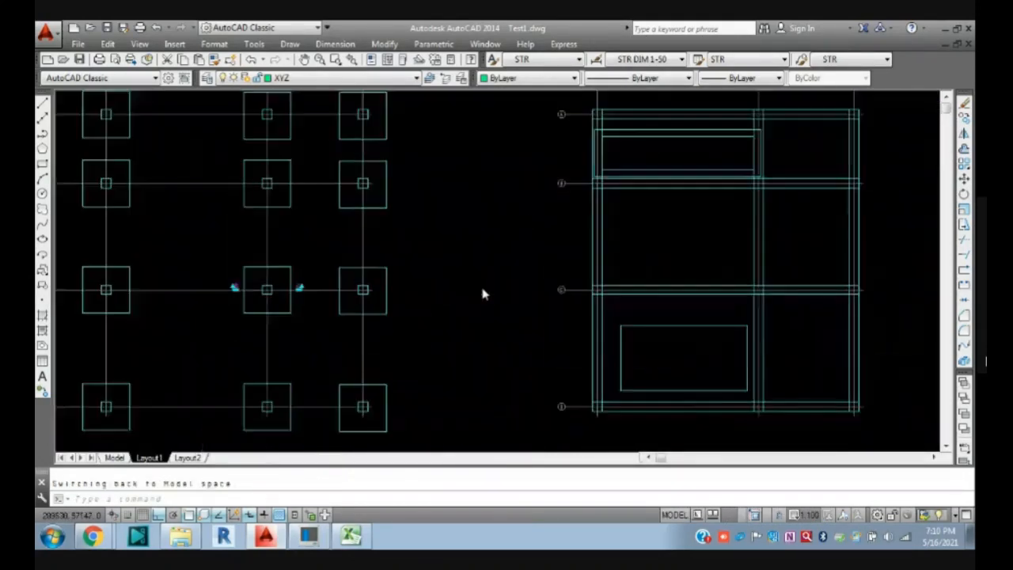
scroll(482, 291, "down", 2)
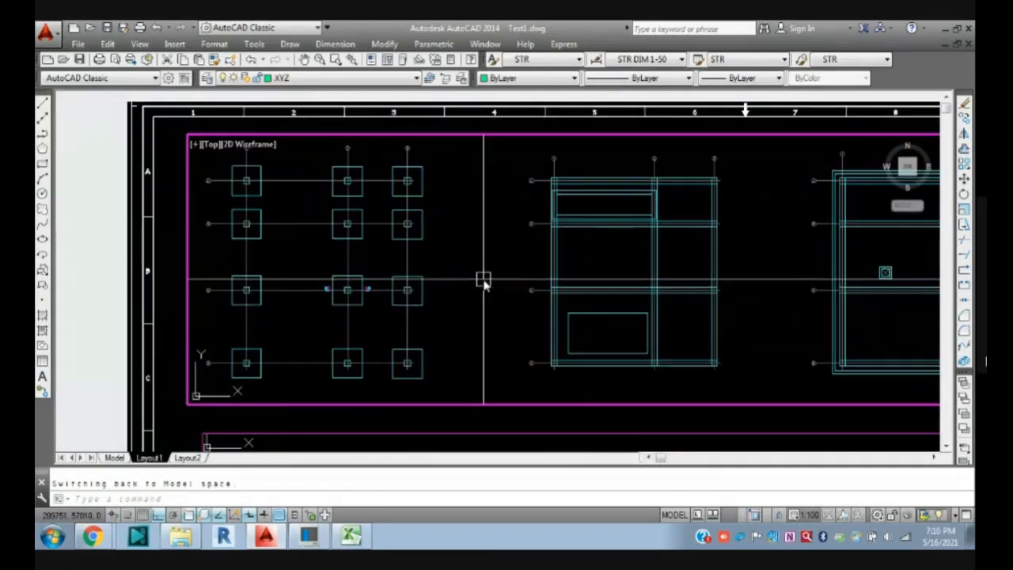
type("CHA")
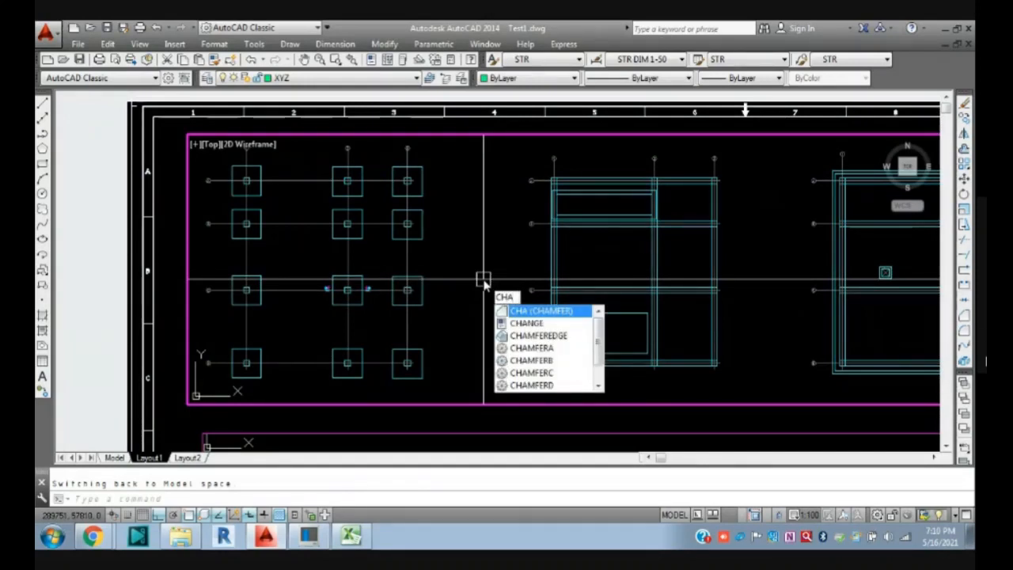
type("N")
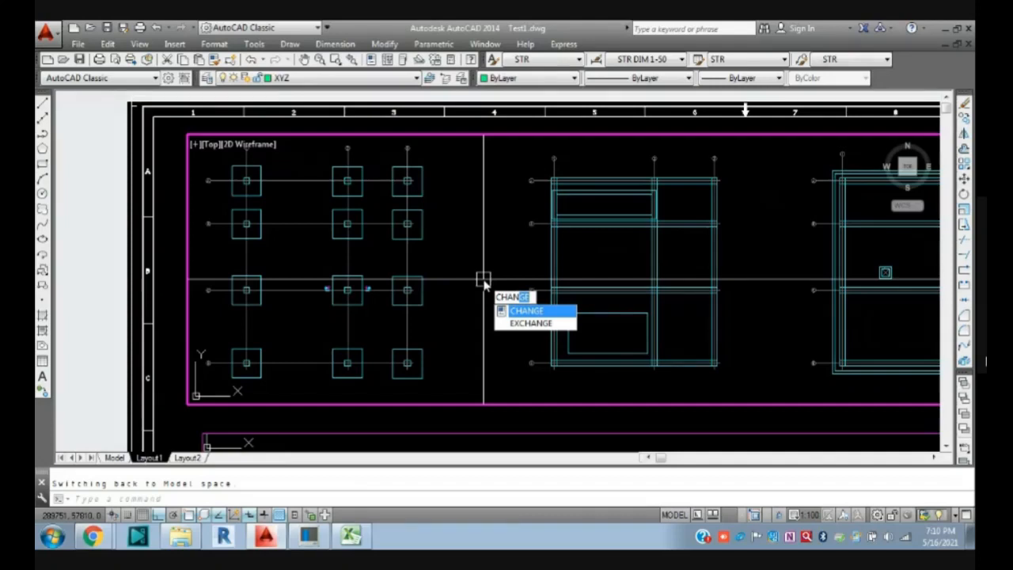
type("s")
key("BackSpace")
key("BackSpace")
key("BackSpace")
key("BackSpace")
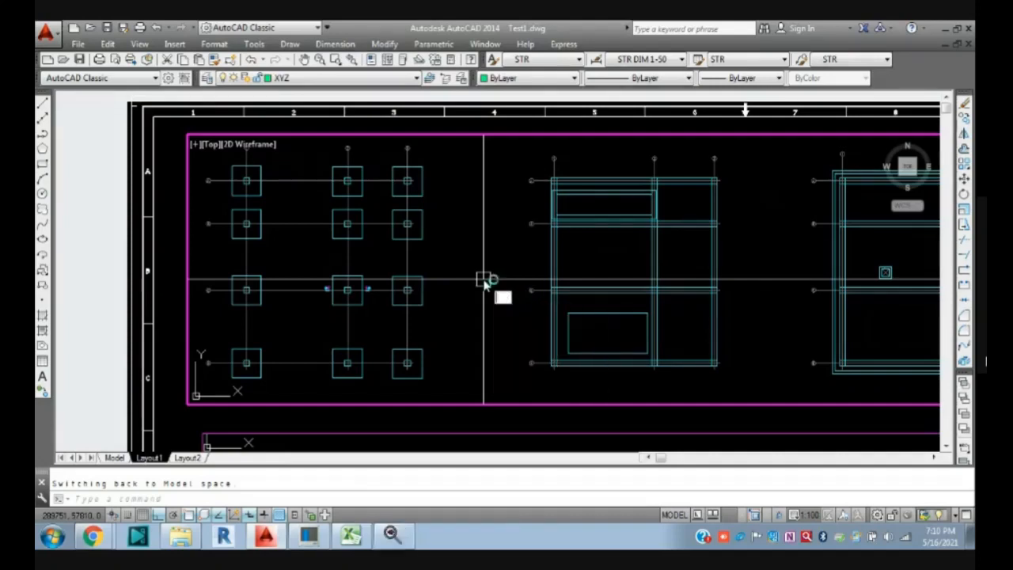
type("change")
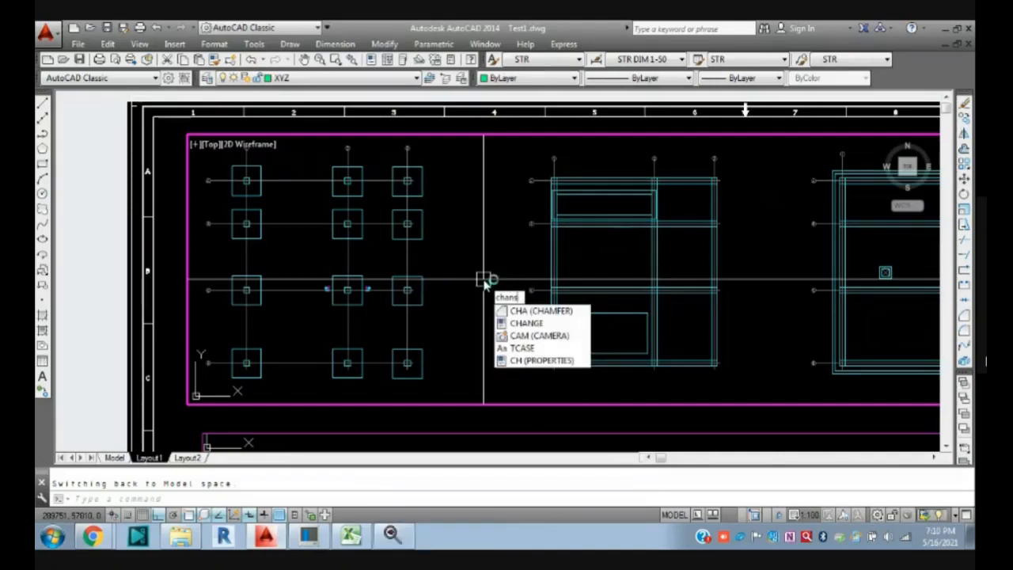
key("BackSpace")
key("BackSpace")
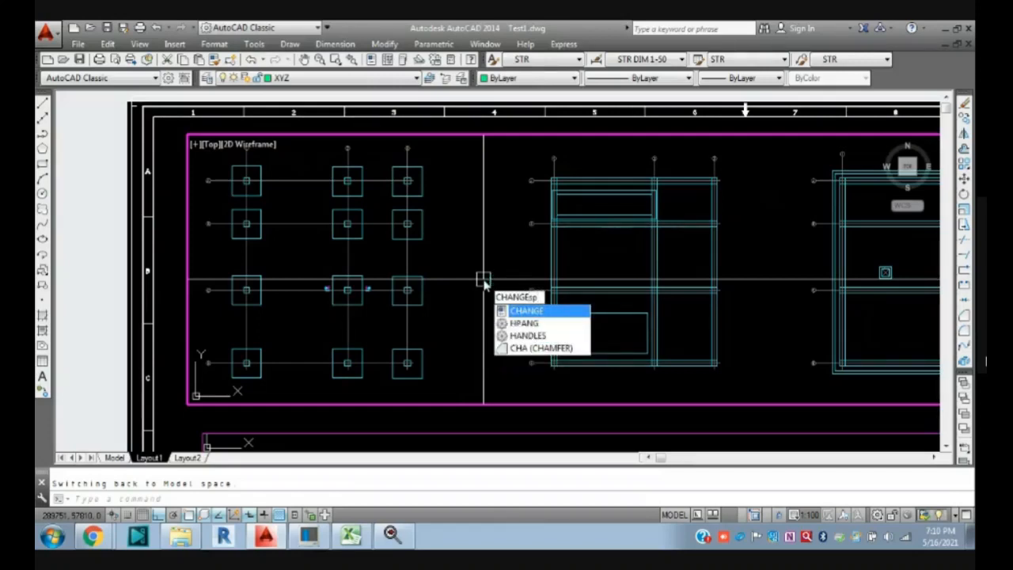
key("BackSpace")
key("BackSpace")
key("BackSpace")
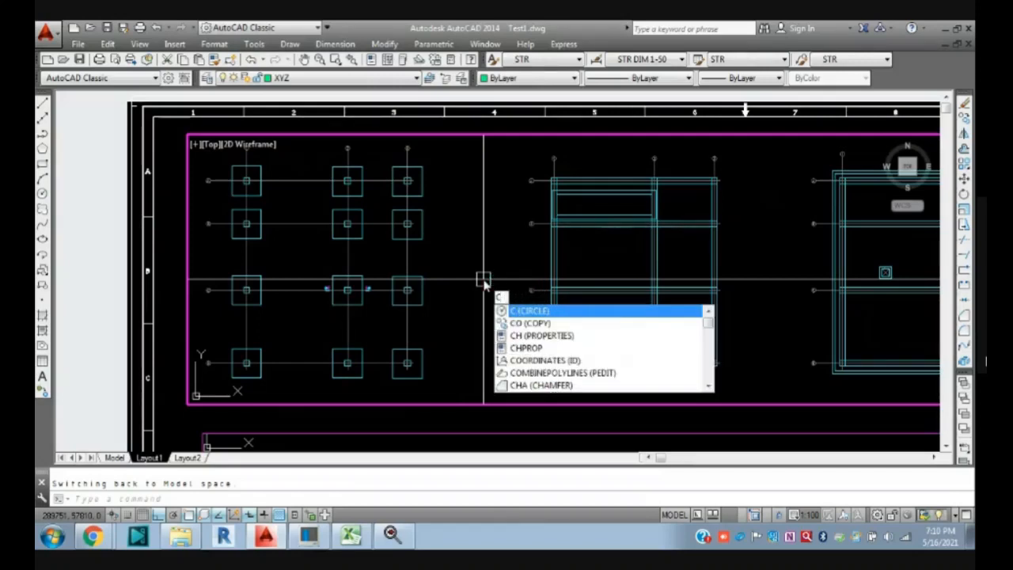
type("p")
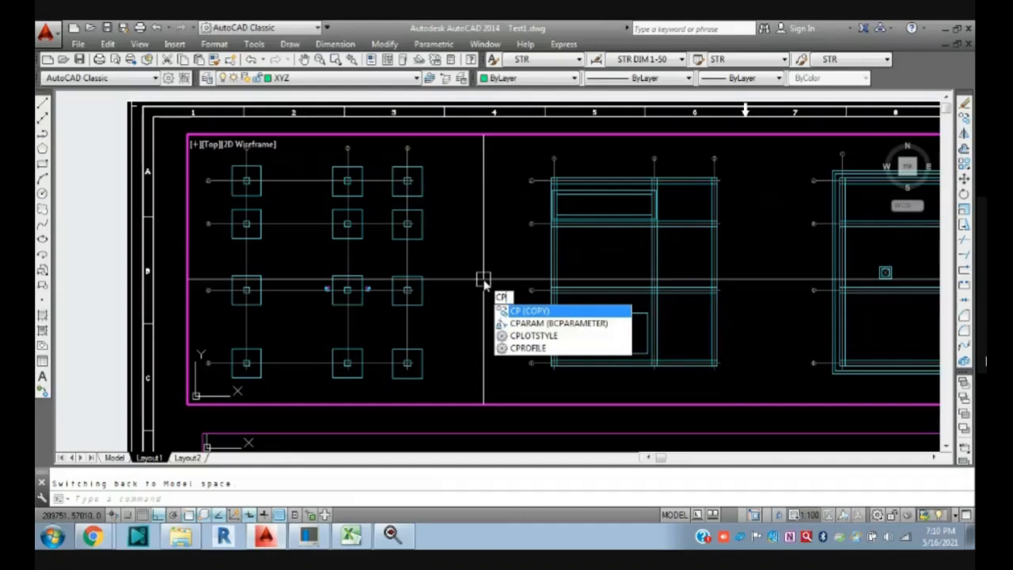
key("BackSpace")
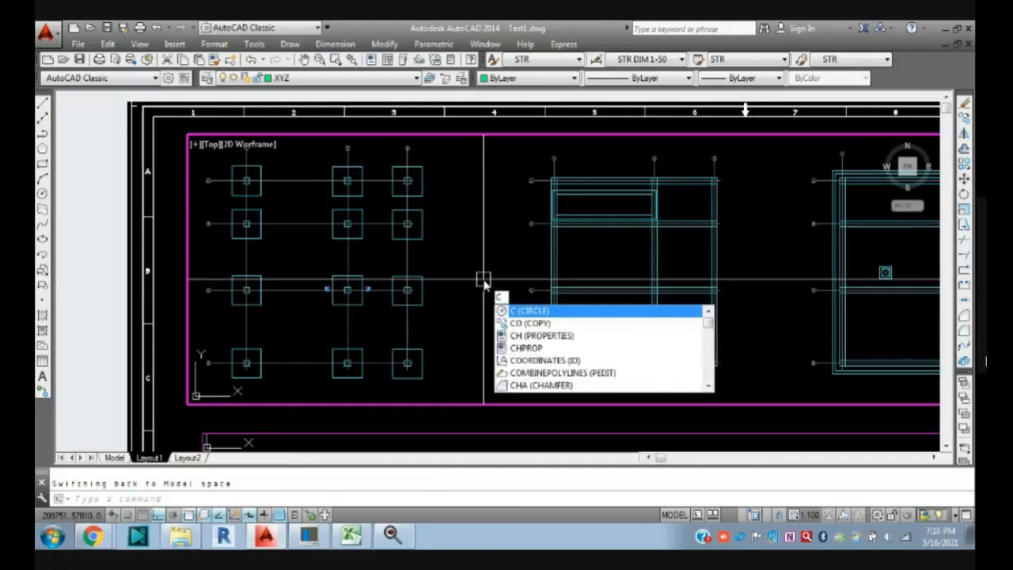
type("HANGE")
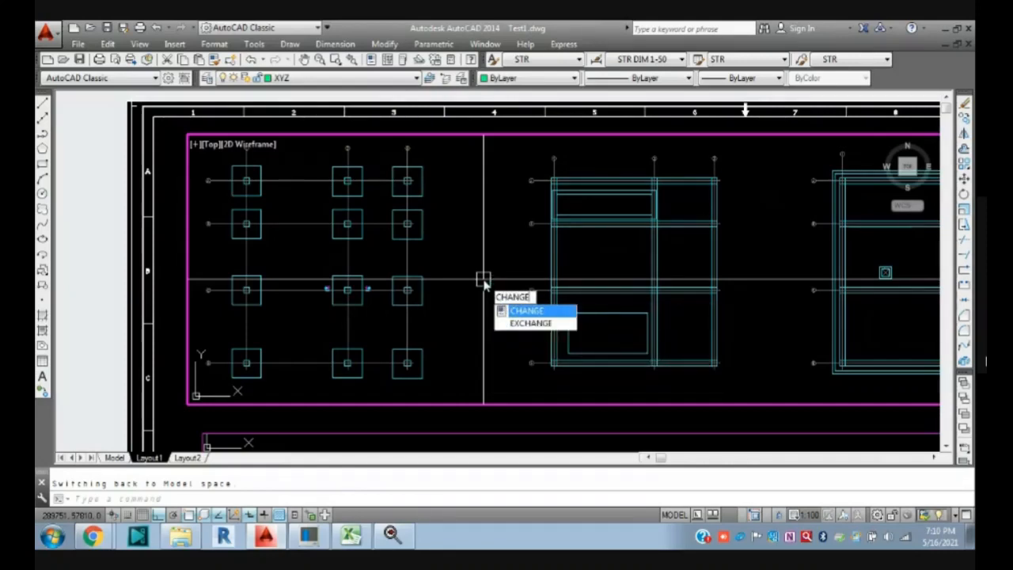
type("spac")
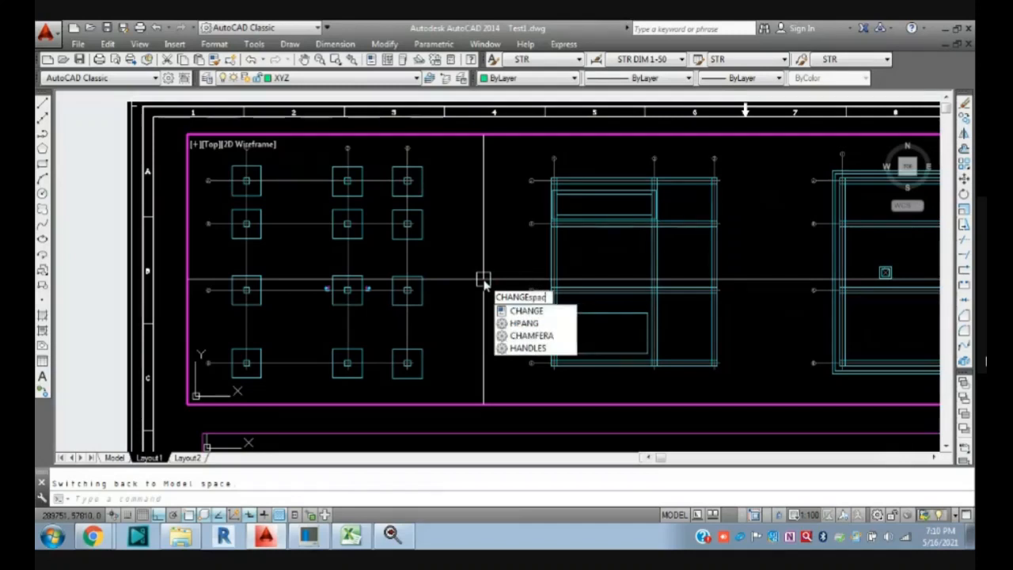
key("BackSpace")
key("BackSpace")
key("BackSpace")
key("BackSpace")
key("BackSpace")
key("BackSpace")
key("BackSpace")
key("BackSpace")
type("sp")
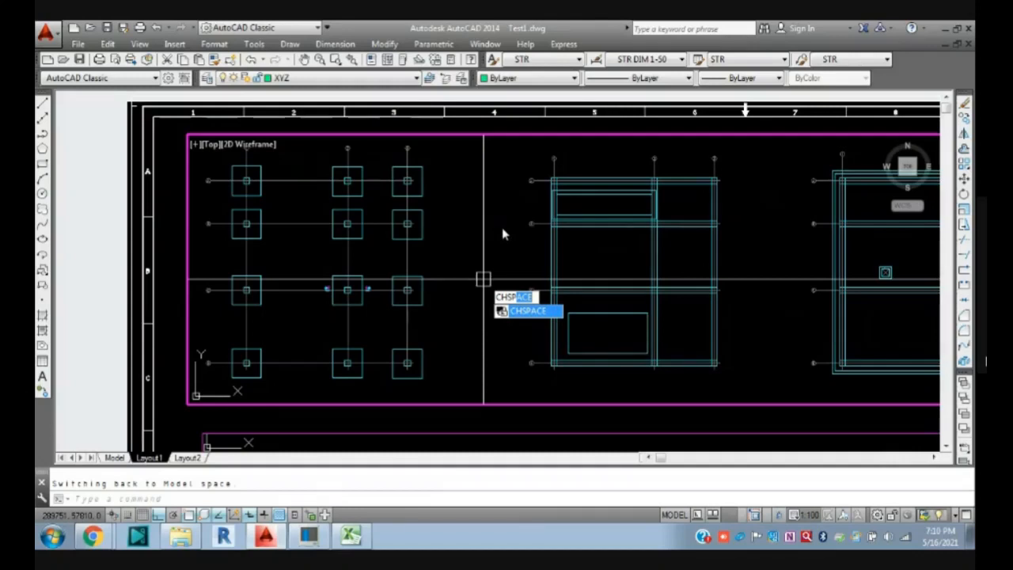
key("Return")
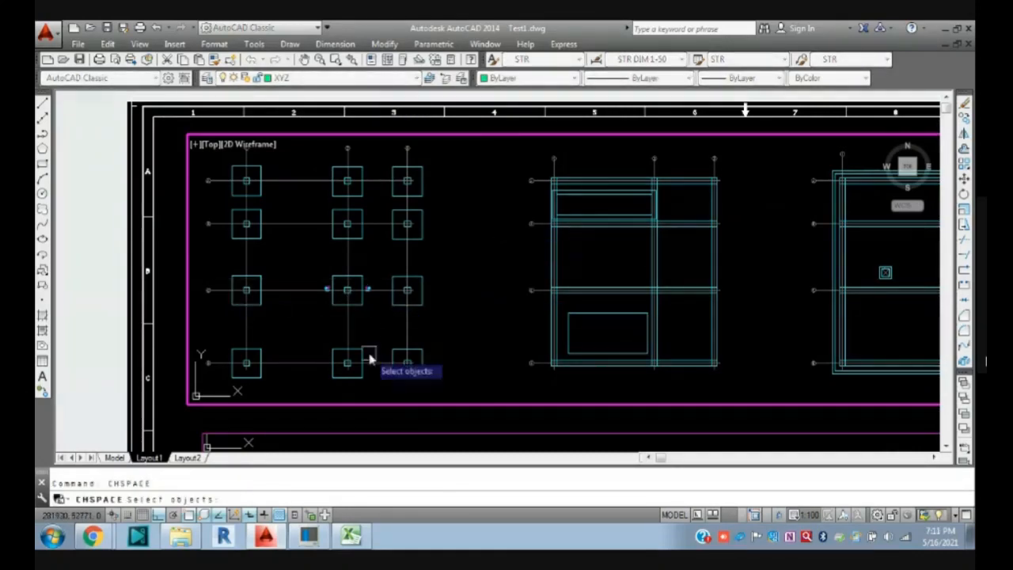
key("Escape")
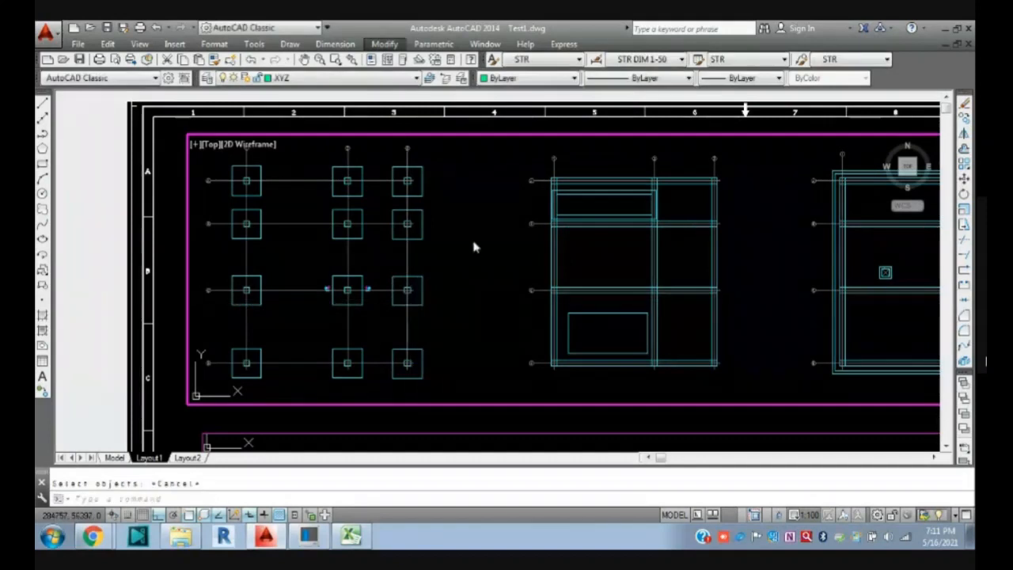
- Leave the upper viewport's model space and return to paper space on Layout1
left_click(504, 276)
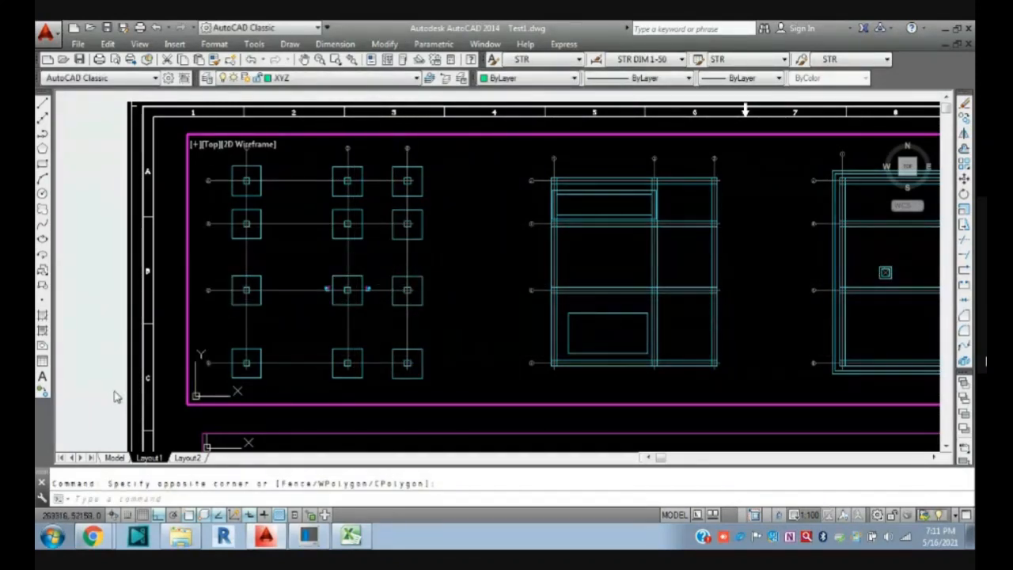
double_click(127, 349)
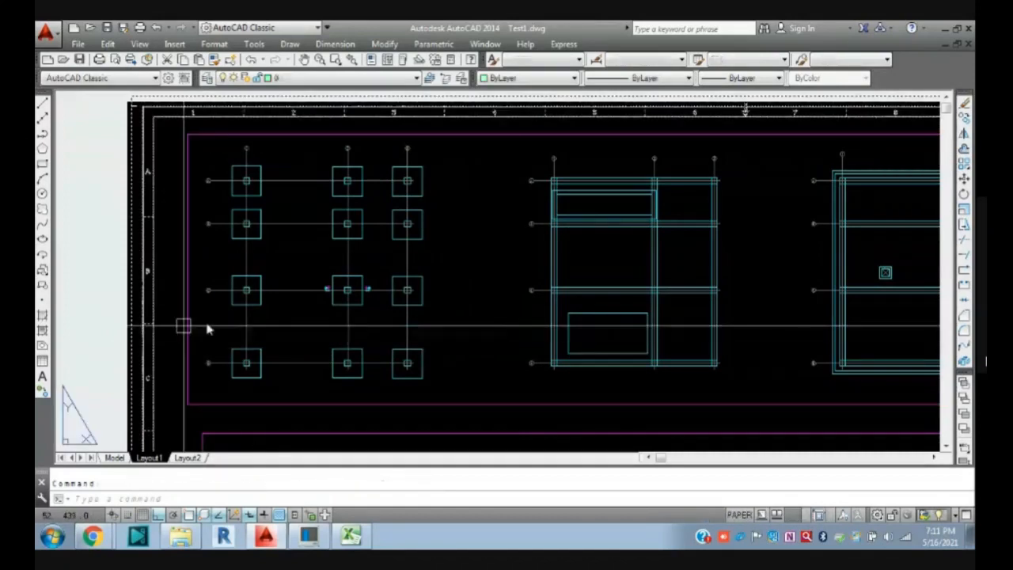
scroll(334, 267, "down", 2)
key("Escape")
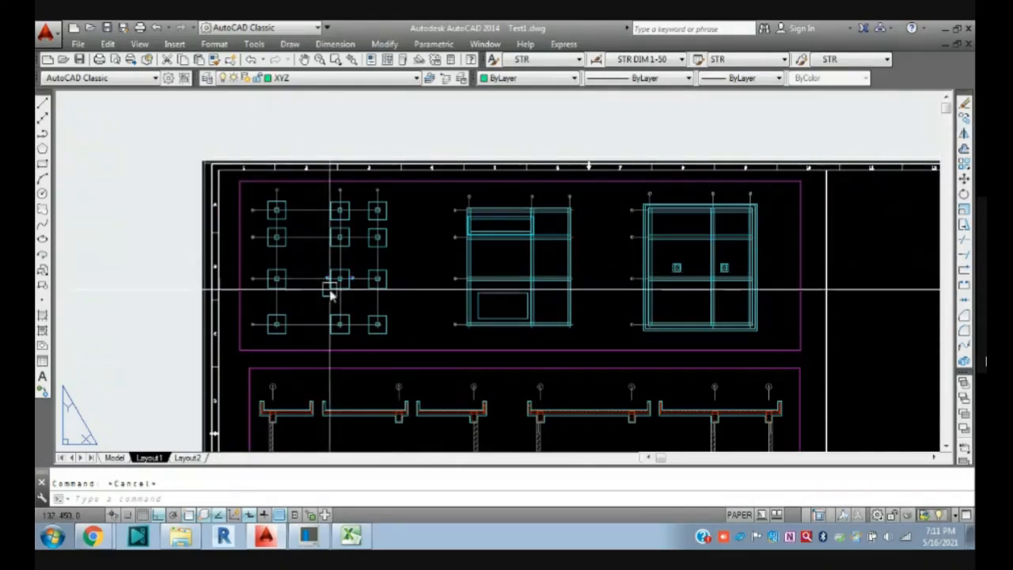
- Widen the upper viewport by stretching its left edge slightly outwards and its right edge outwards by about 17 units
left_click(281, 350)
left_click(239, 181)
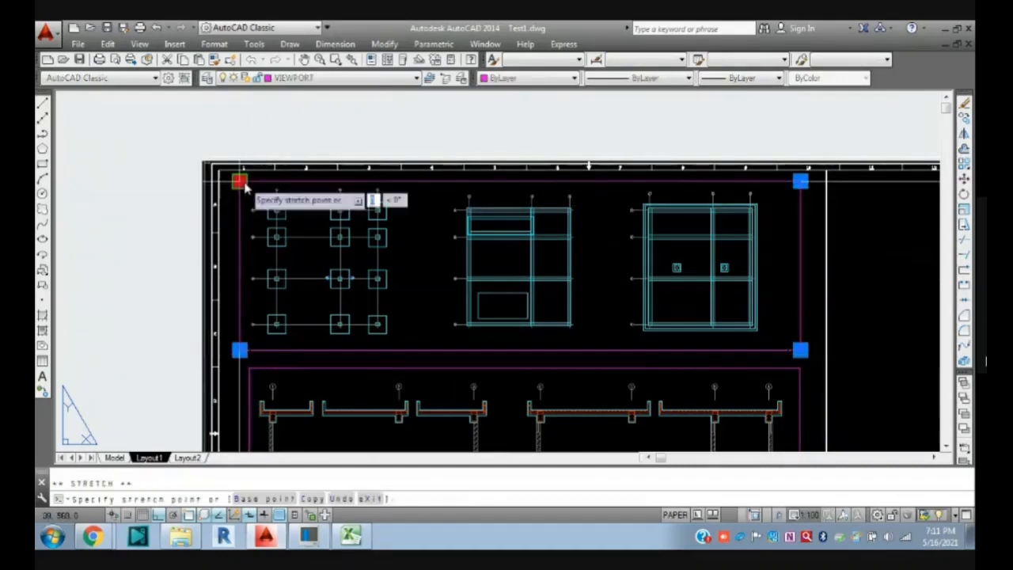
left_click(229, 180)
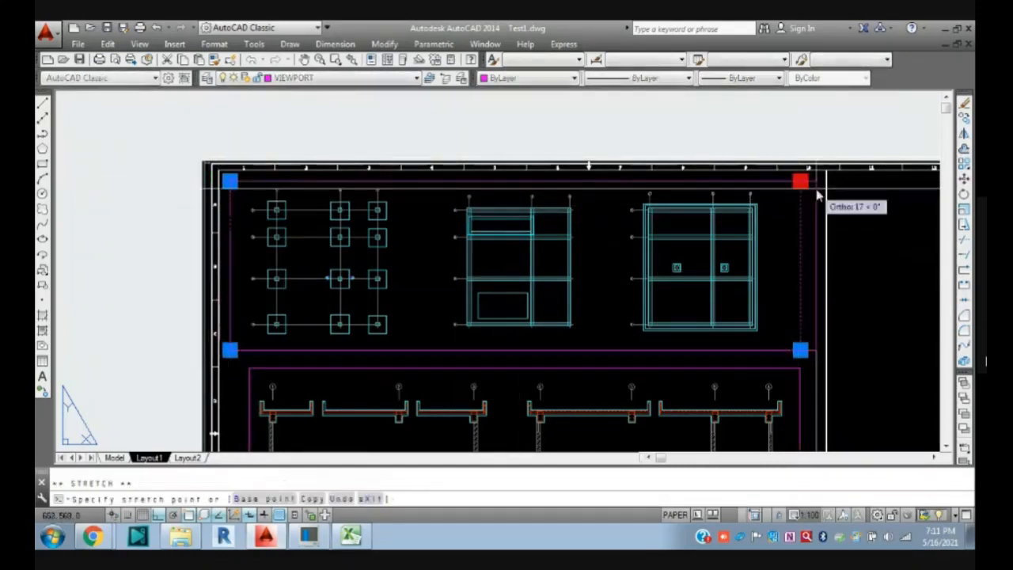
left_click(815, 181)
key("Escape")
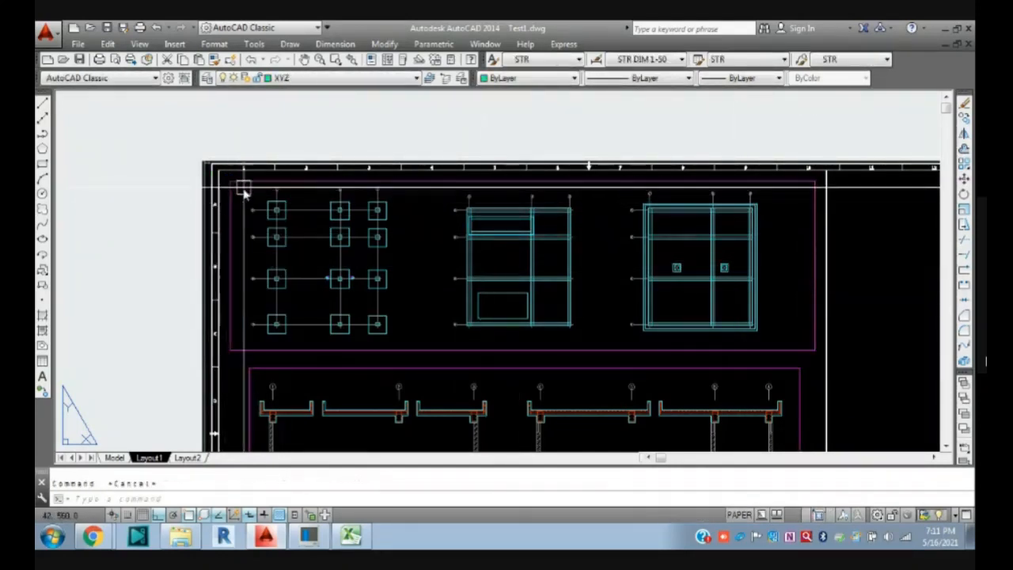
- Compare the viewports on the Layout1 sheet with the original plans, sections and details in model space
scroll(261, 239, "up", 2)
scroll(266, 226, "down", 5)
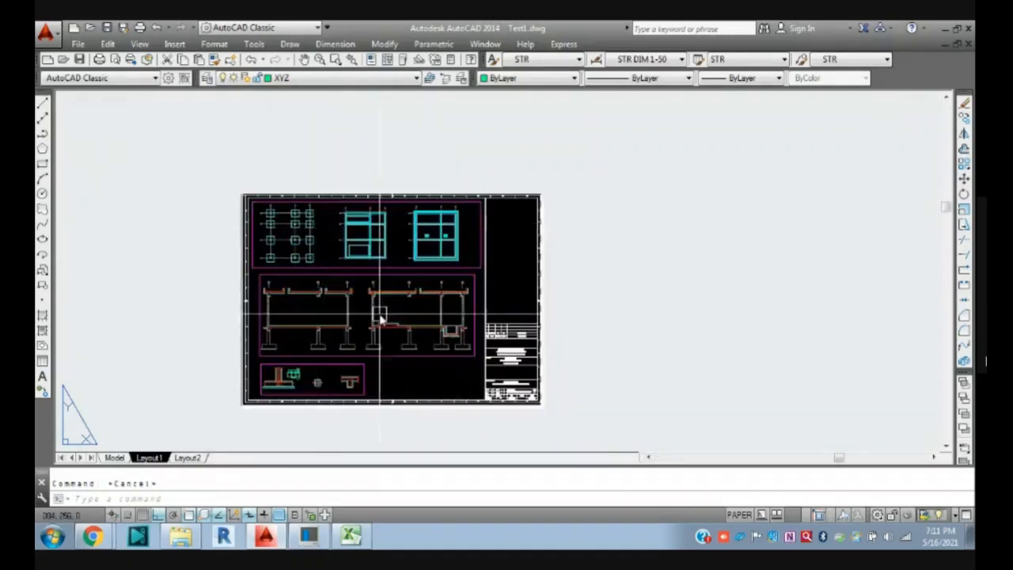
scroll(225, 281, "up", 2)
scroll(227, 278, "up", 3)
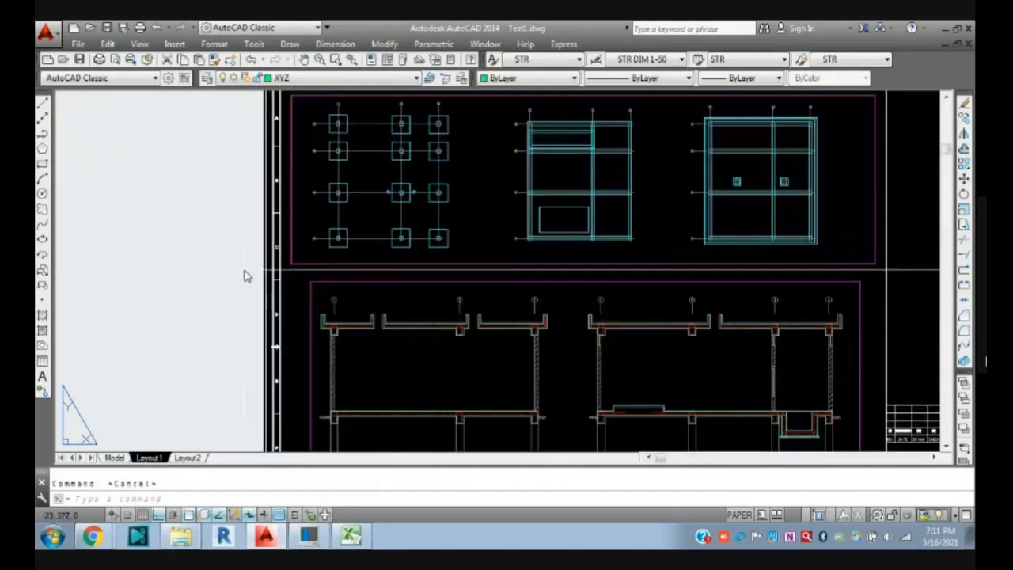
left_click(114, 458)
scroll(422, 199, "down", 3)
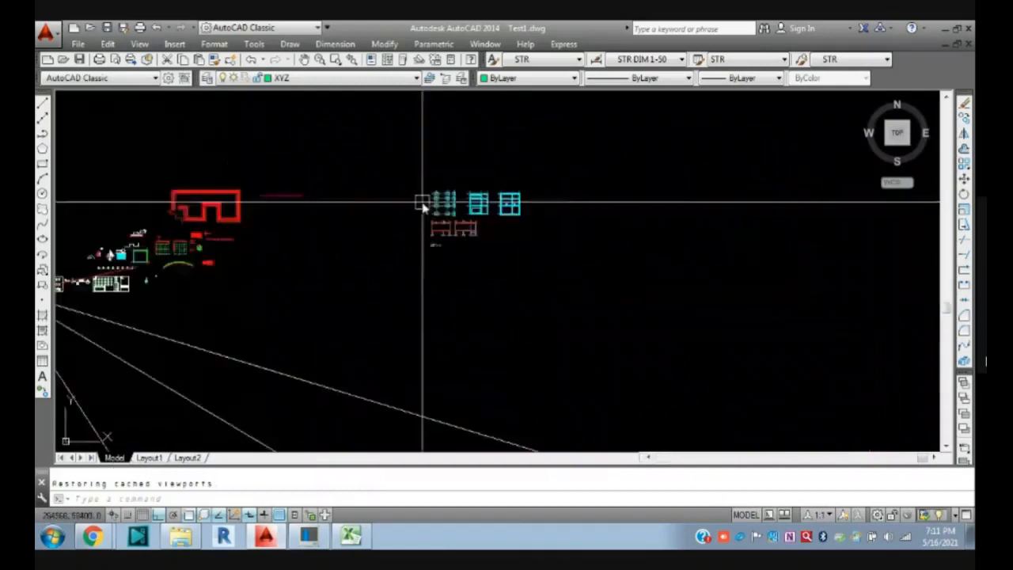
scroll(349, 179, "up", 2)
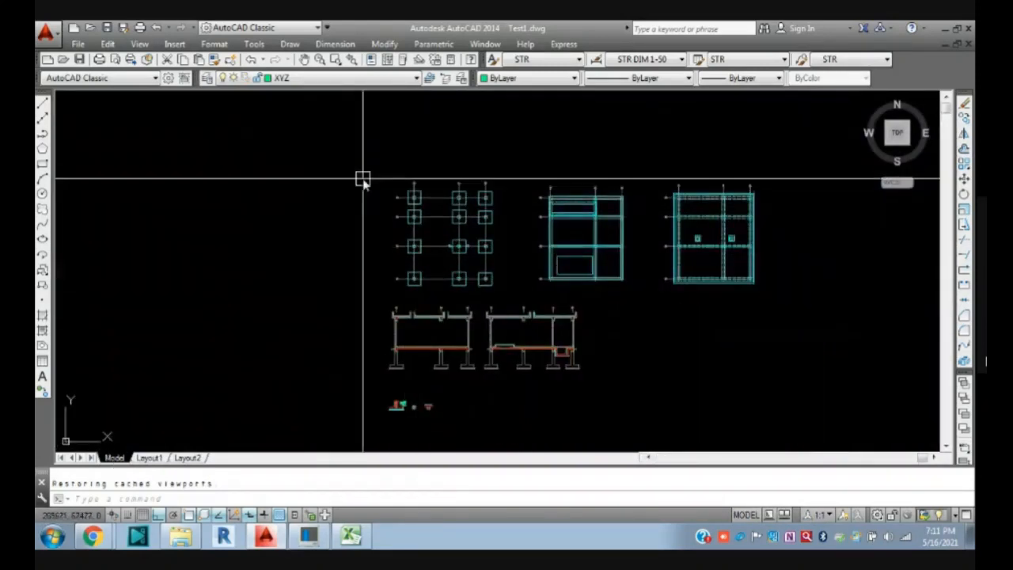
left_click(148, 457)
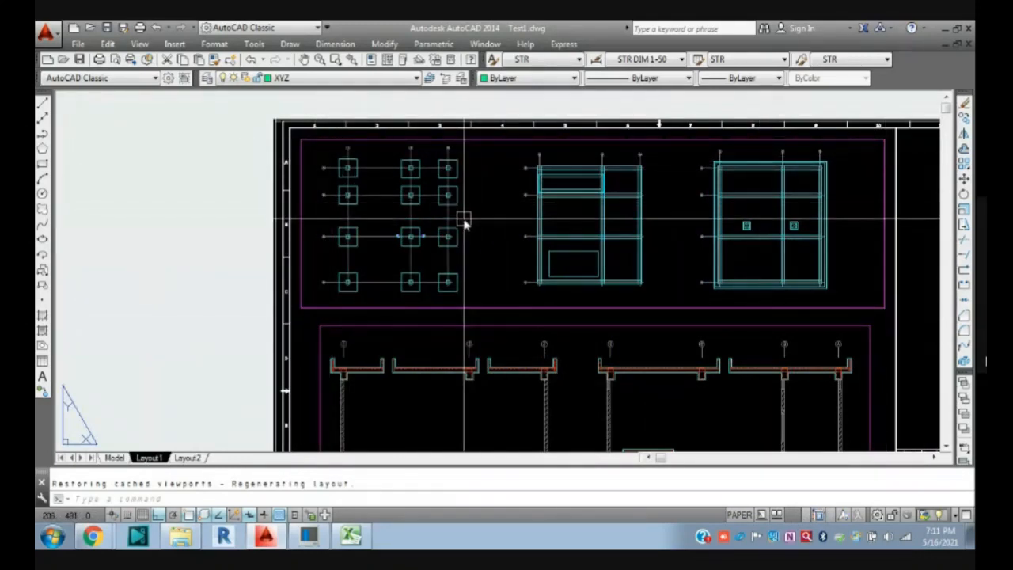
left_click(115, 458)
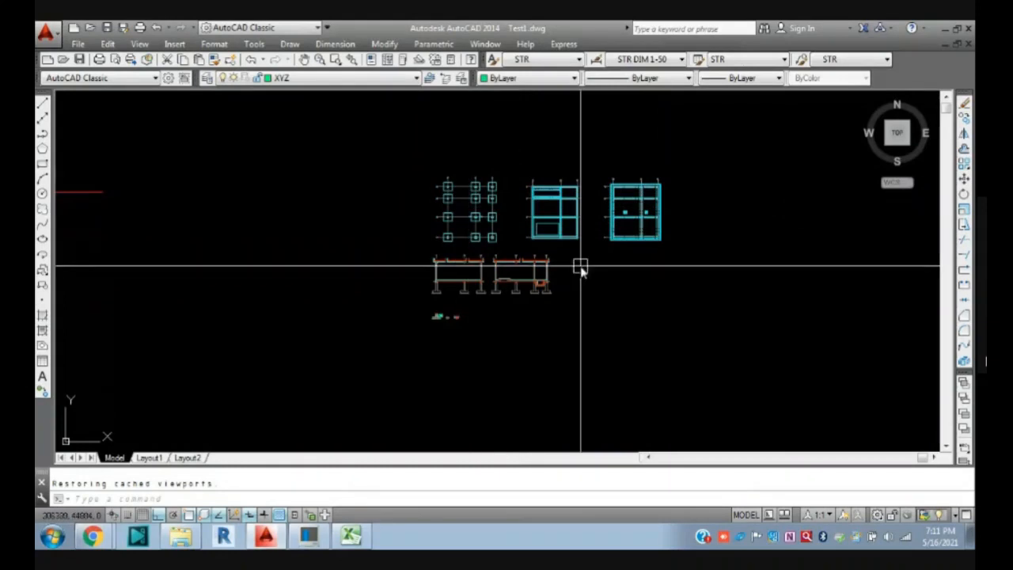
left_click(150, 457)
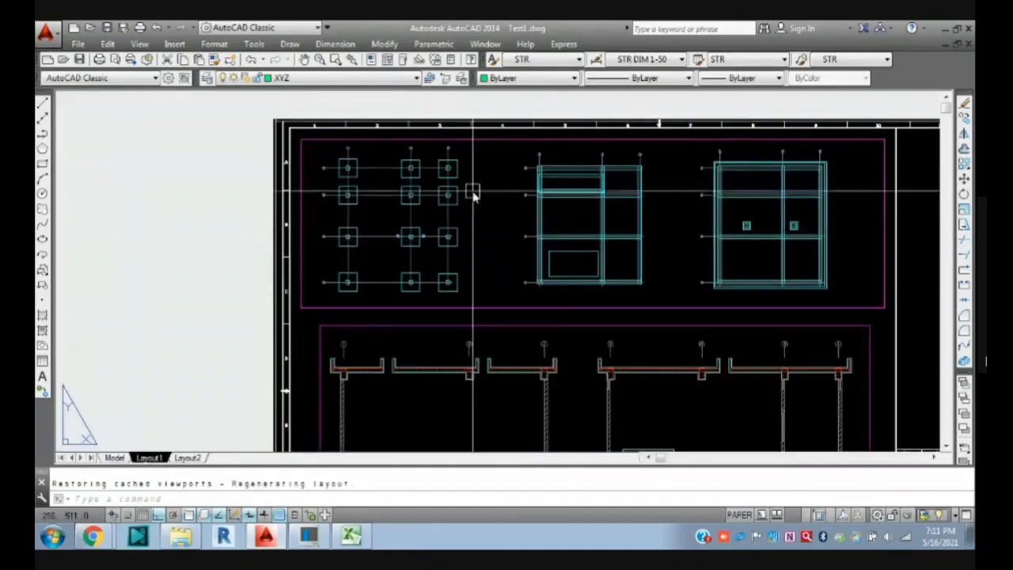
type("rec")
key("Return")
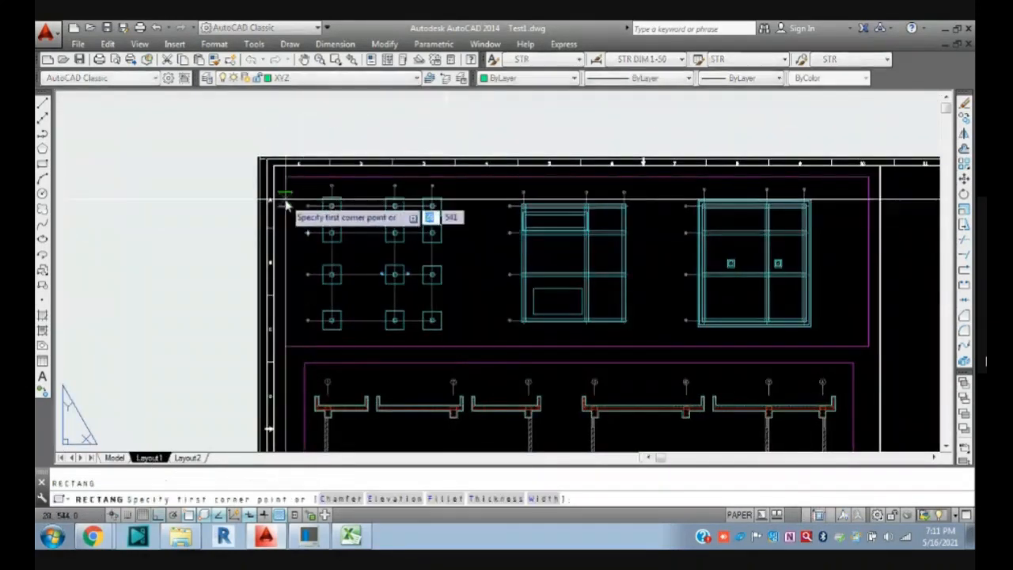
key("Escape")
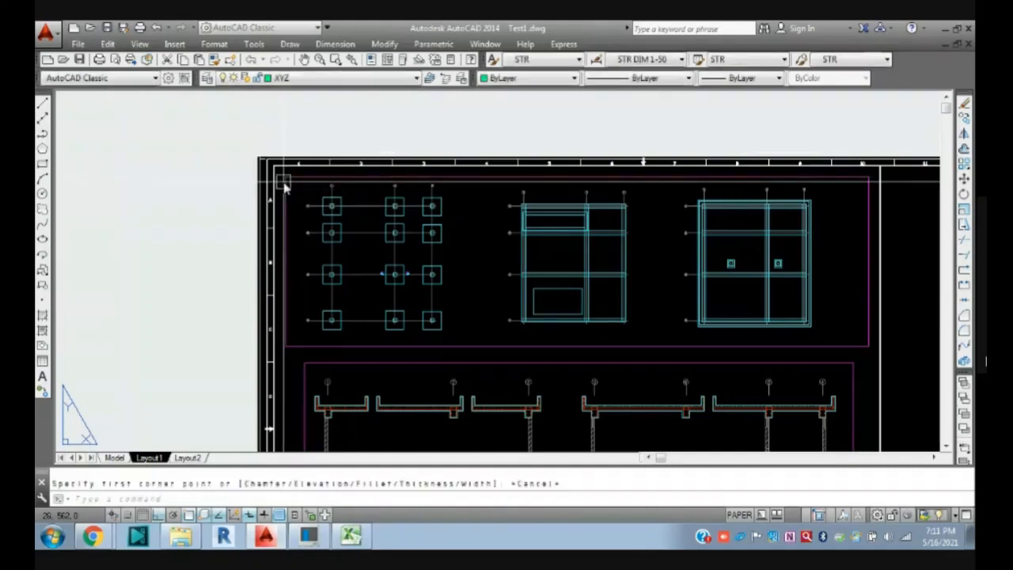
- Draw a rectangle in Layout1's paper space over the upper viewport's border, from its upper-left to its lower-right corner
type("rec")
key("Return")
left_click(284, 179)
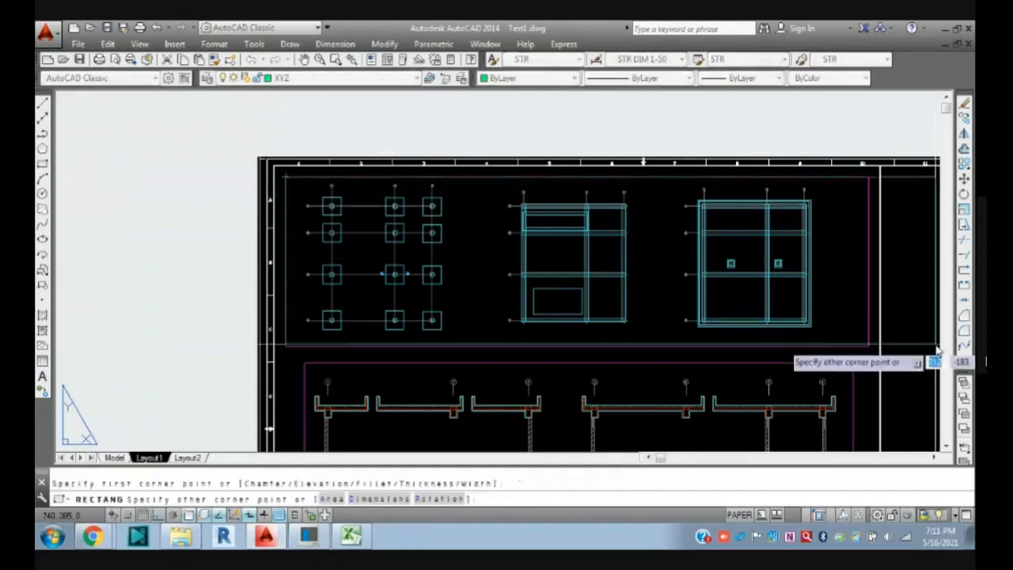
left_click(868, 345)
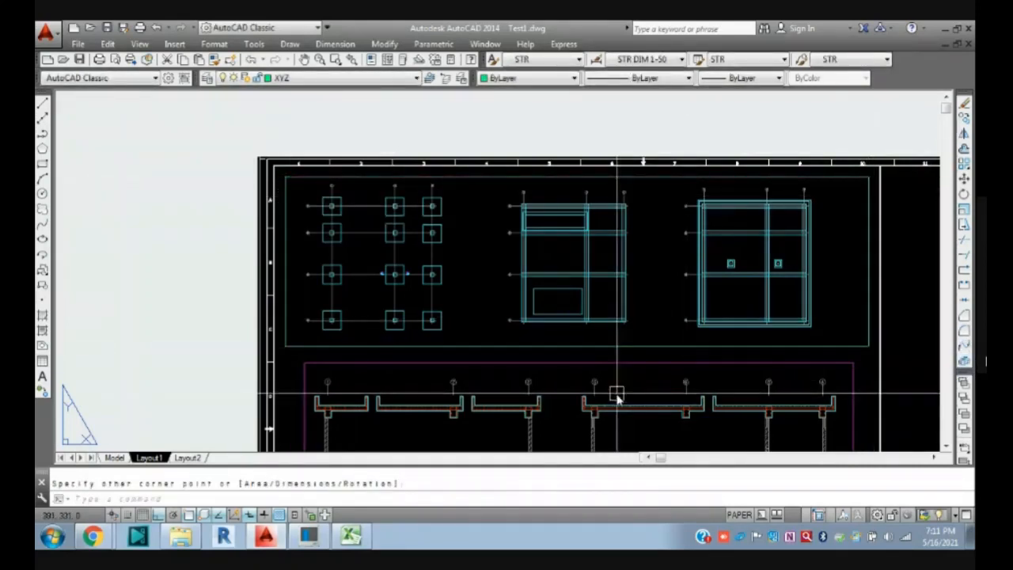
left_click(437, 348)
key("Escape")
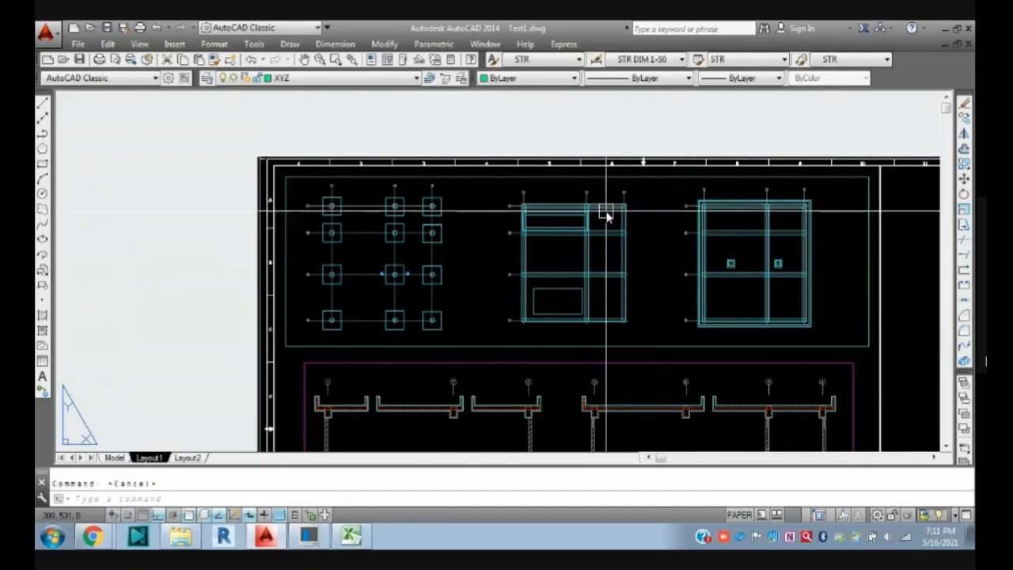
- Check the plans in model space for the rectangle drawn on the layout, and return to Layout1
left_click(115, 457)
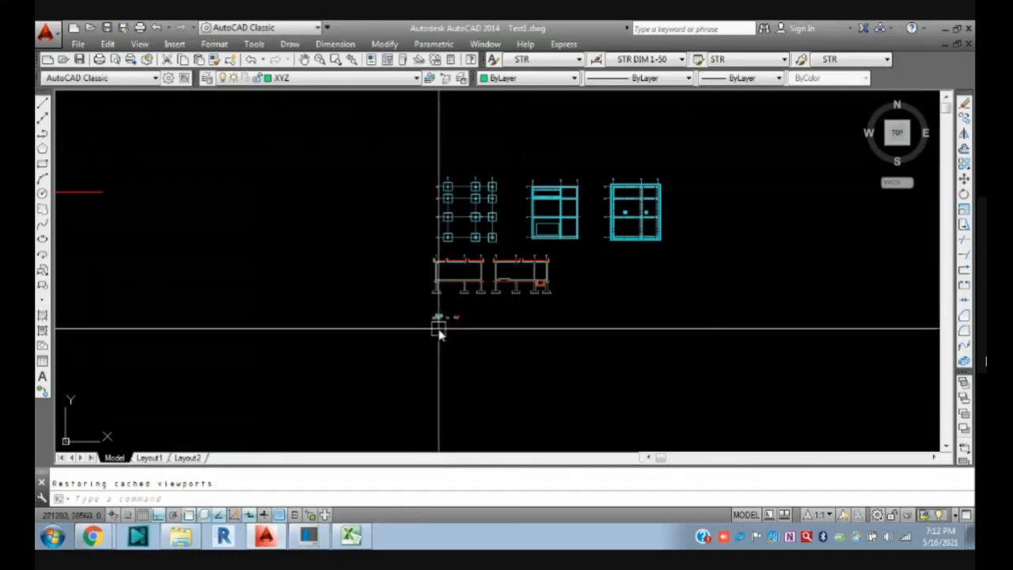
scroll(526, 265, "up", 6)
scroll(206, 198, "down", 6)
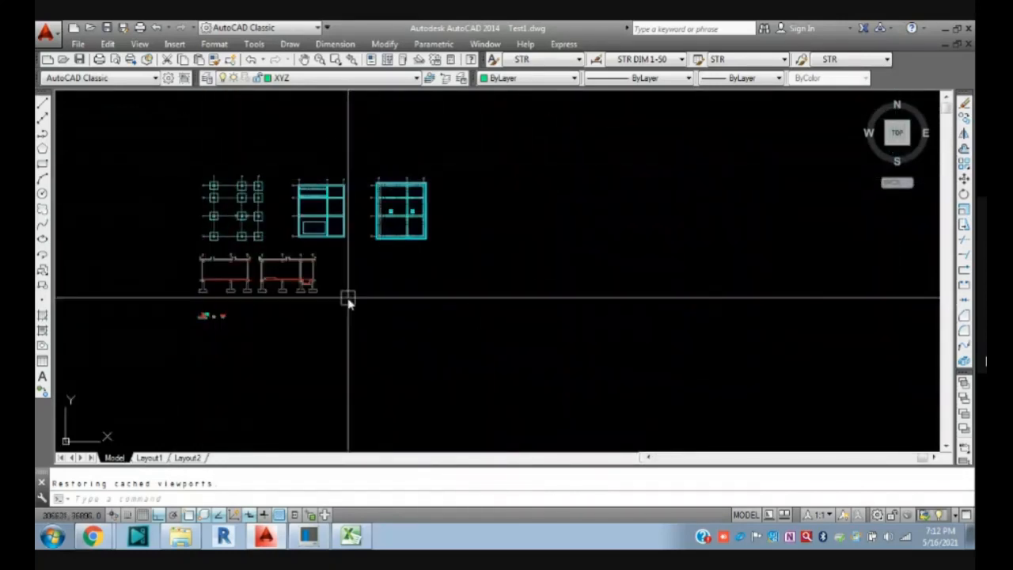
left_click(149, 457)
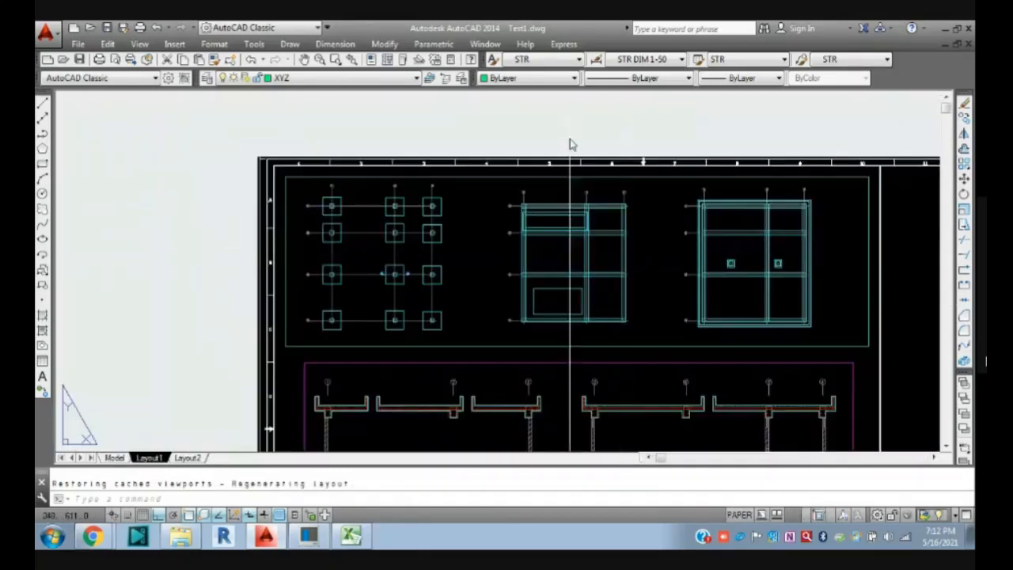
- Move the rectangle around the plans from Layout1's paper space into model space through the upper viewport with Change Space, and return to paper space
left_click(564, 177)
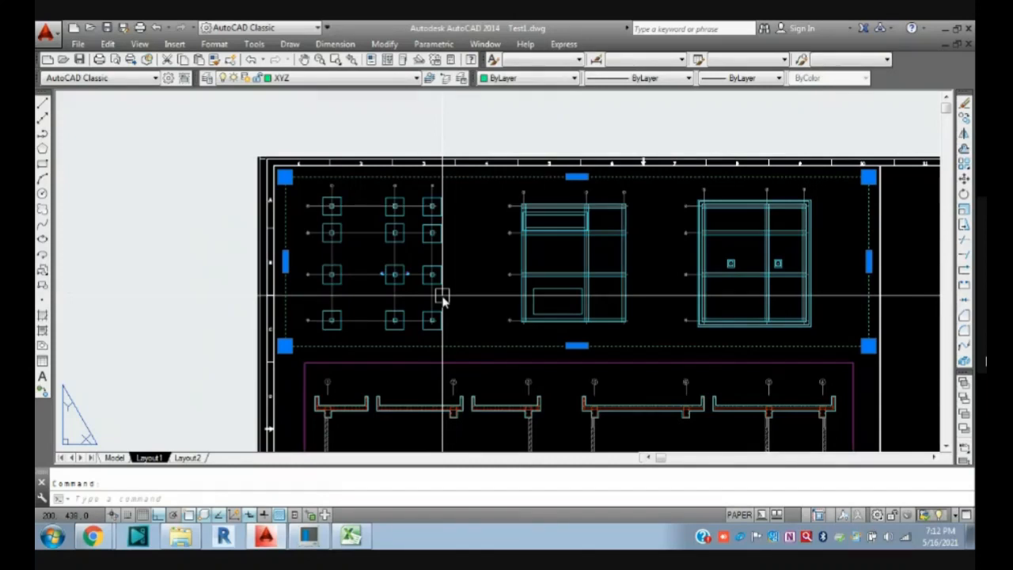
key("Escape")
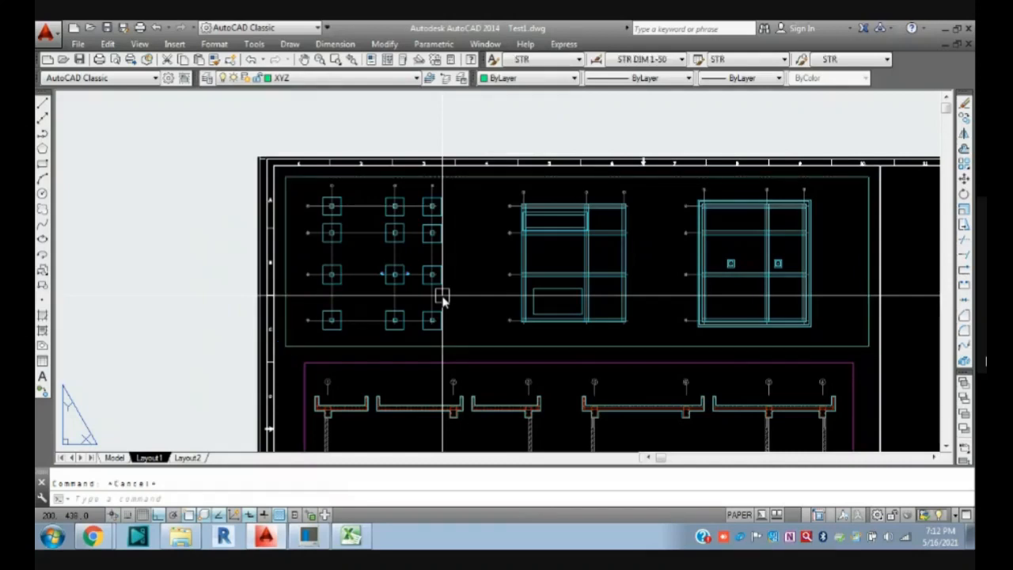
type("chs")
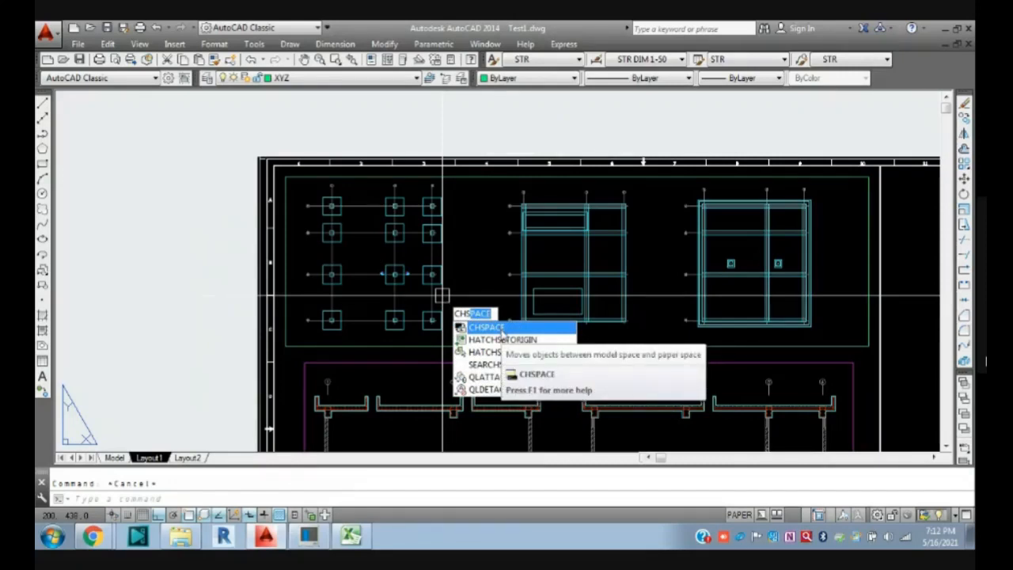
left_click(498, 328)
left_click(493, 345)
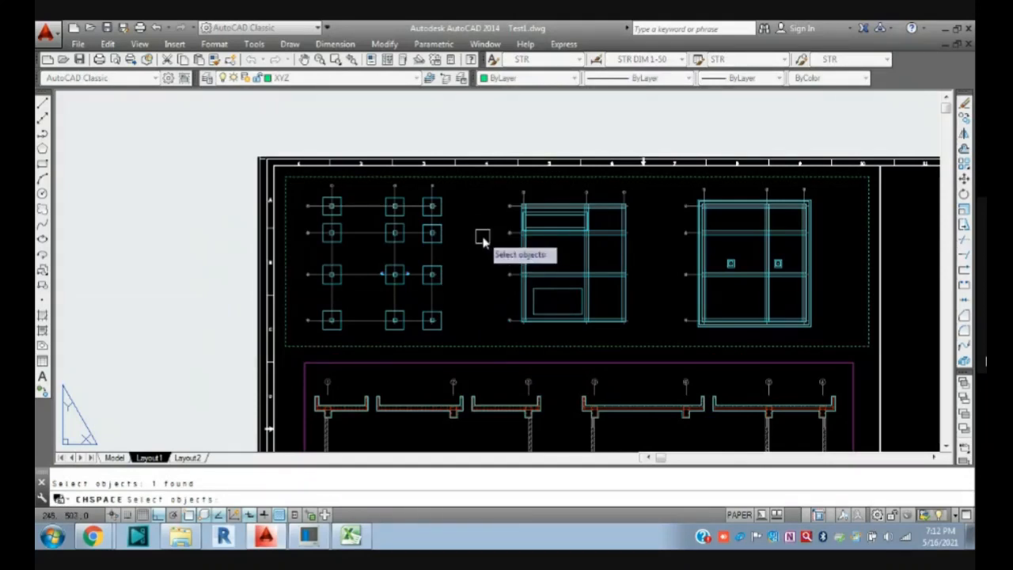
key("Return")
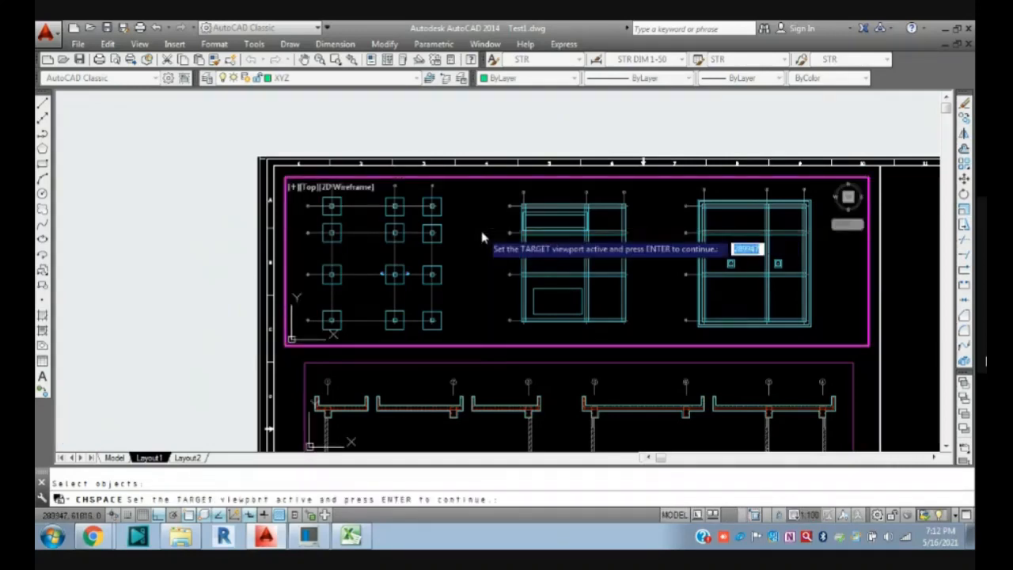
key("Return")
double_click(162, 355)
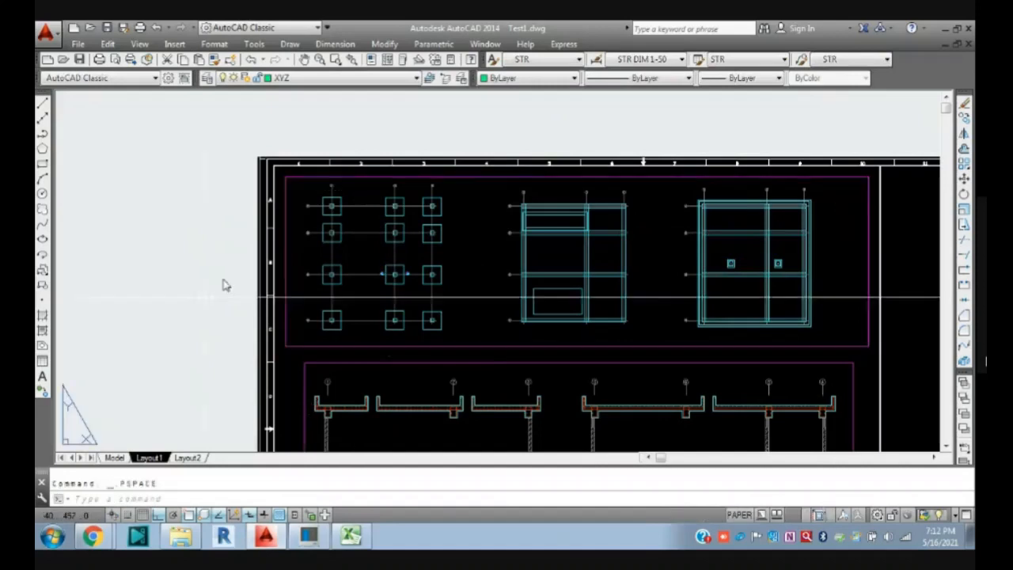
- Compare the upper viewport's border on Layout1 with the rectangle around the plans in model space
left_click(324, 180)
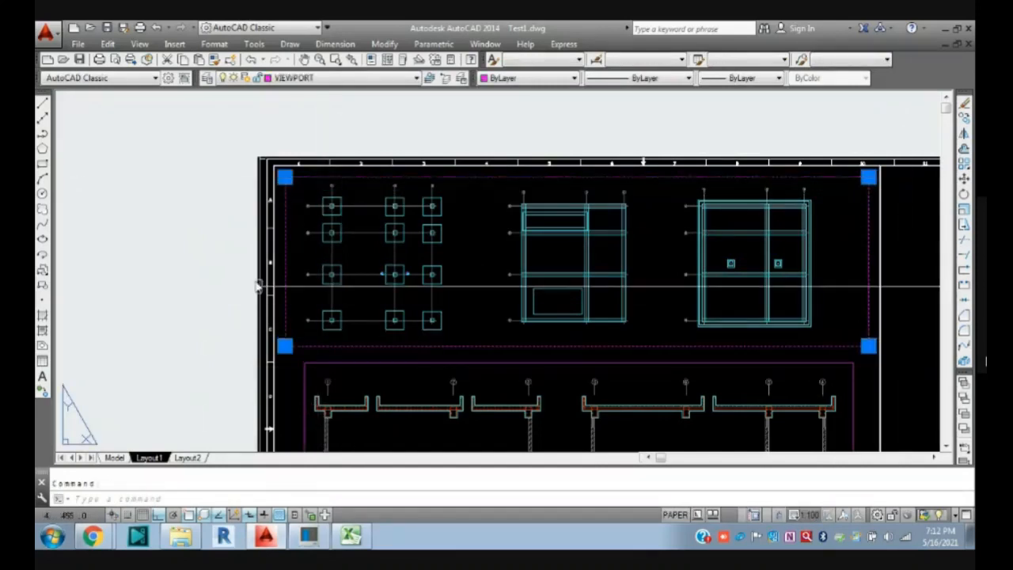
key("Escape")
left_click(115, 457)
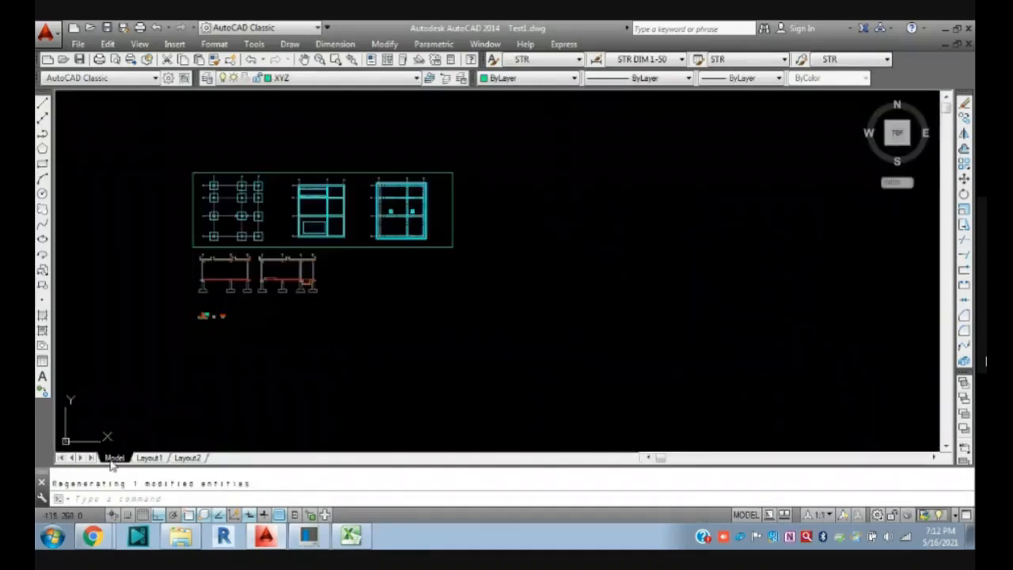
scroll(210, 237, "up", 3)
scroll(237, 268, "down", 5)
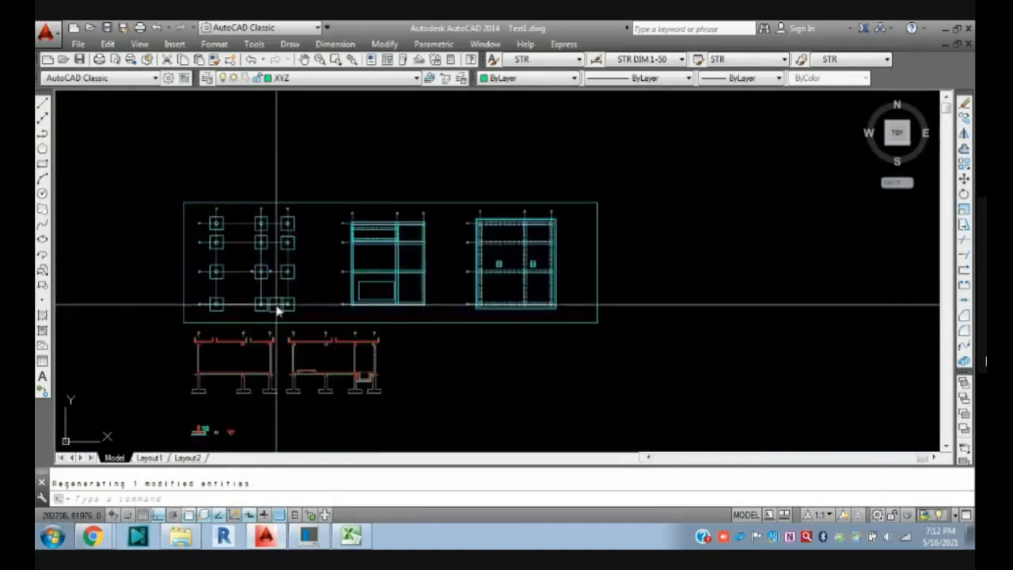
scroll(467, 242, "up", 3)
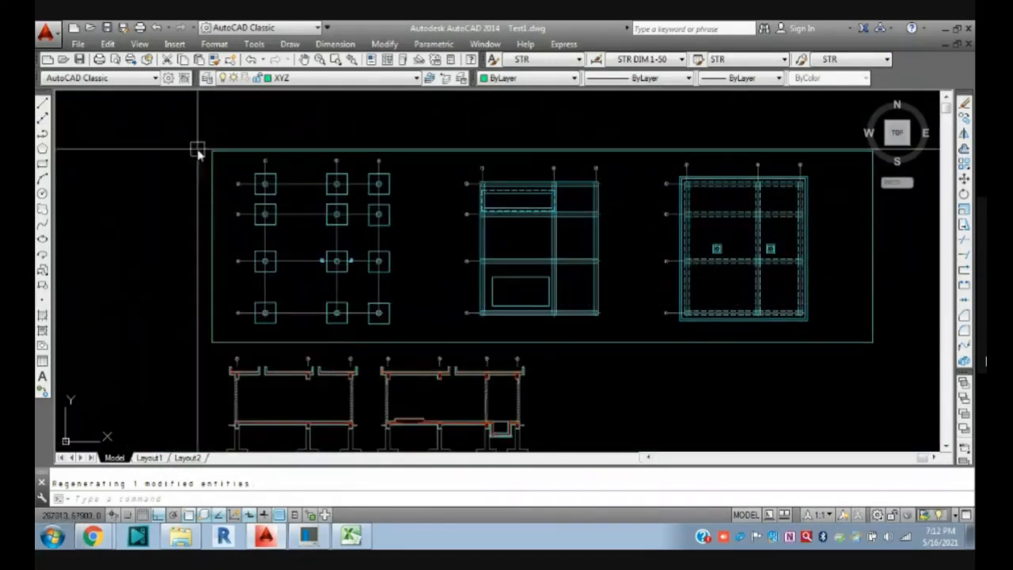
left_click(226, 151)
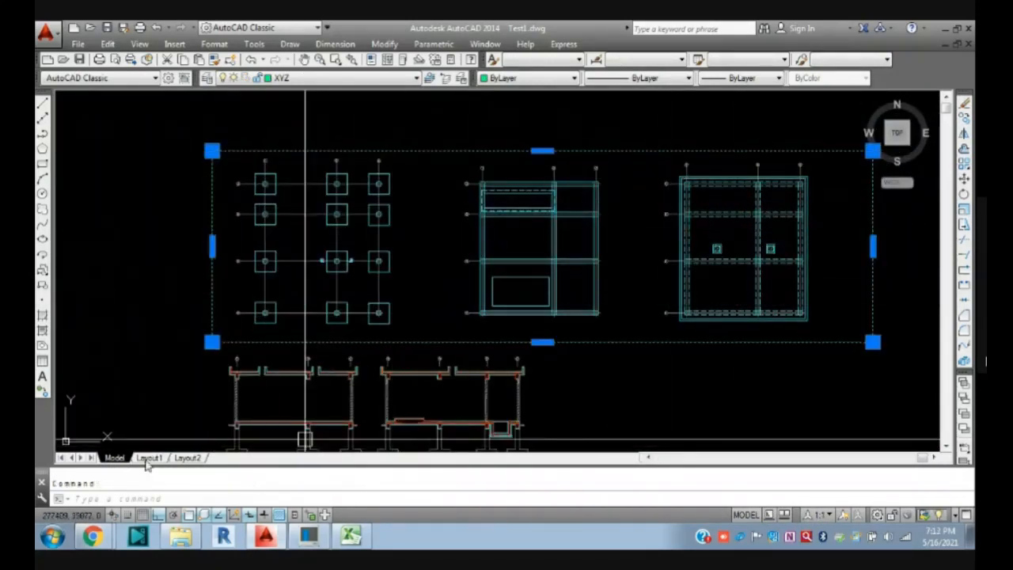
left_click(148, 458)
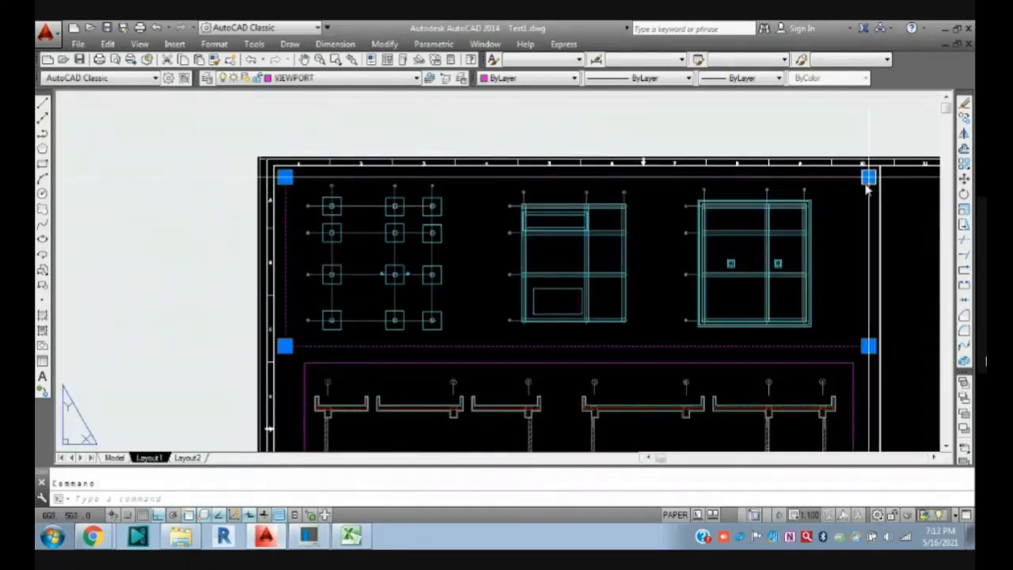
left_click(114, 458)
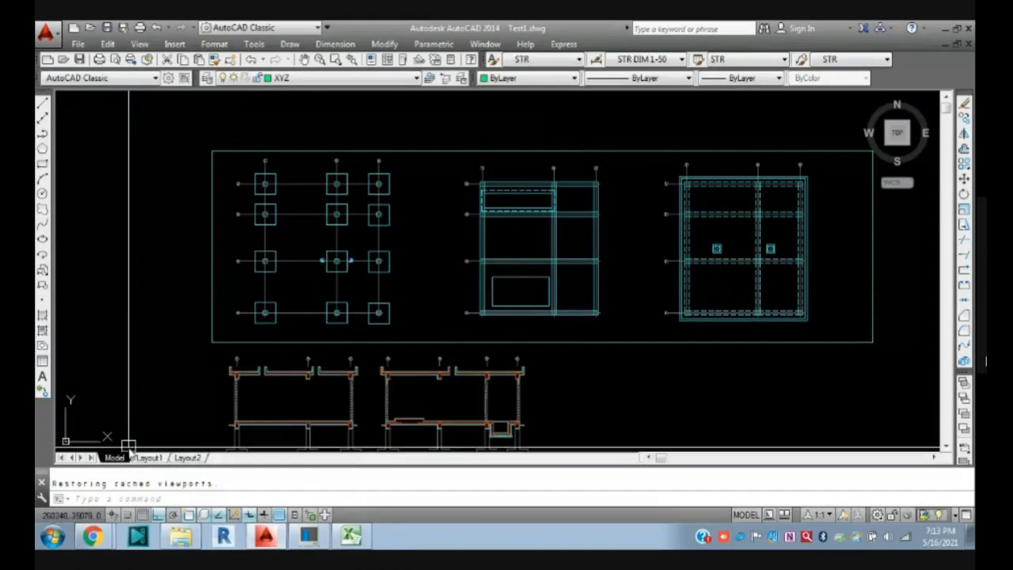
key("Escape")
- Assign the model-space rectangle around the plans to the VIEWPORT layer and return to Layout1
middle_click_drag(287, 349, 288, 297)
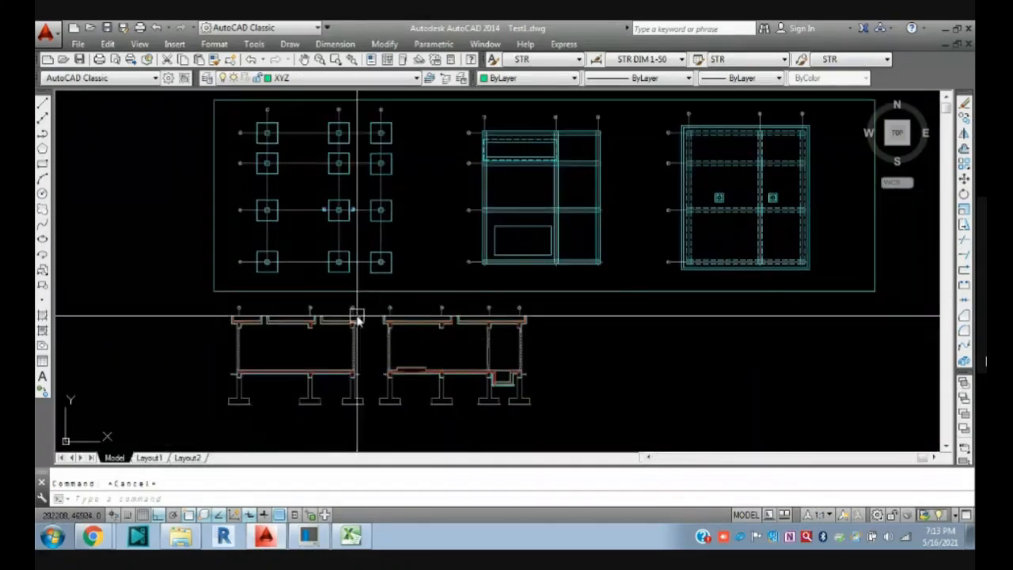
scroll(355, 312, "down", 2)
left_click(423, 168)
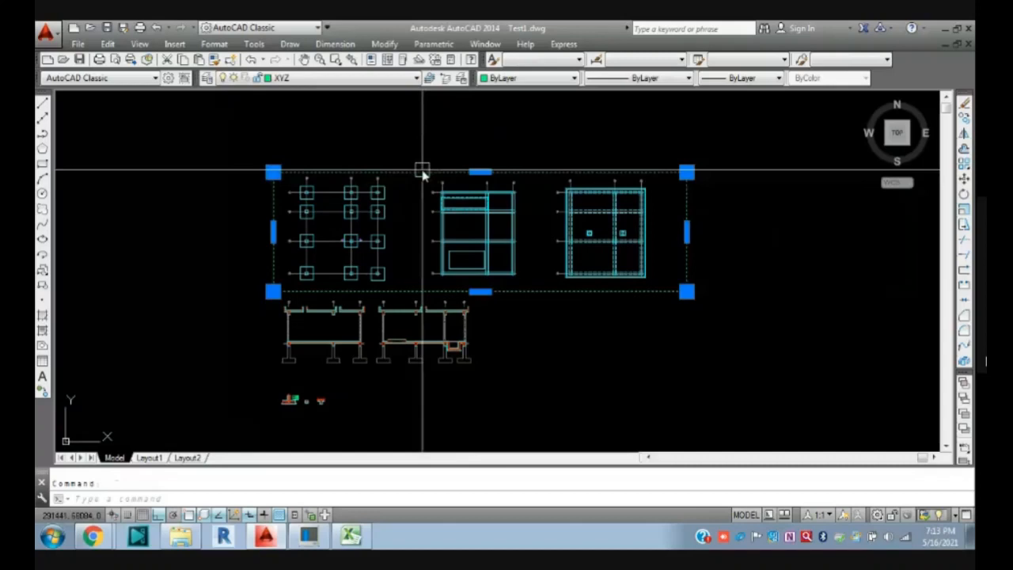
left_click(317, 78)
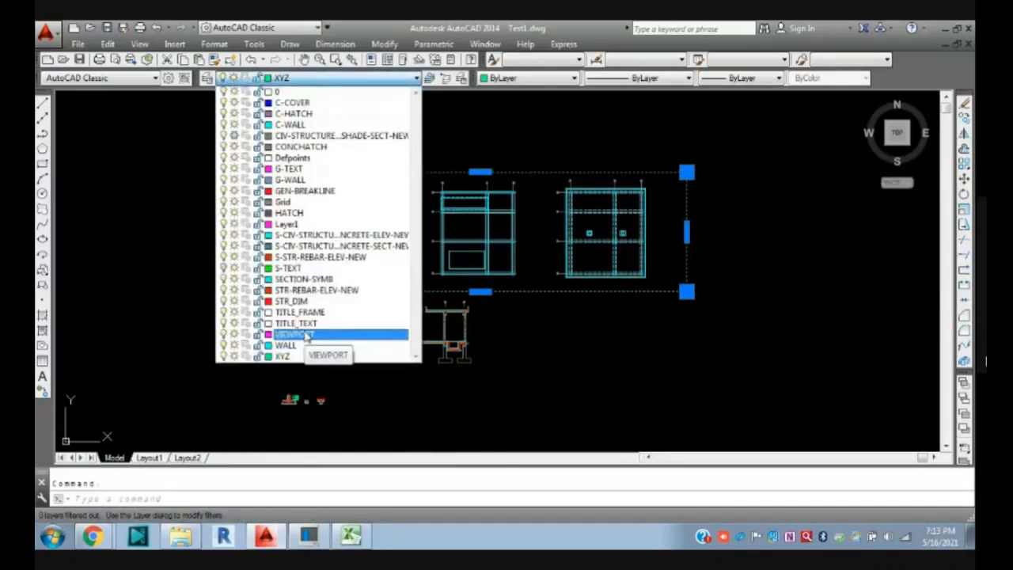
left_click(305, 349)
key("Escape")
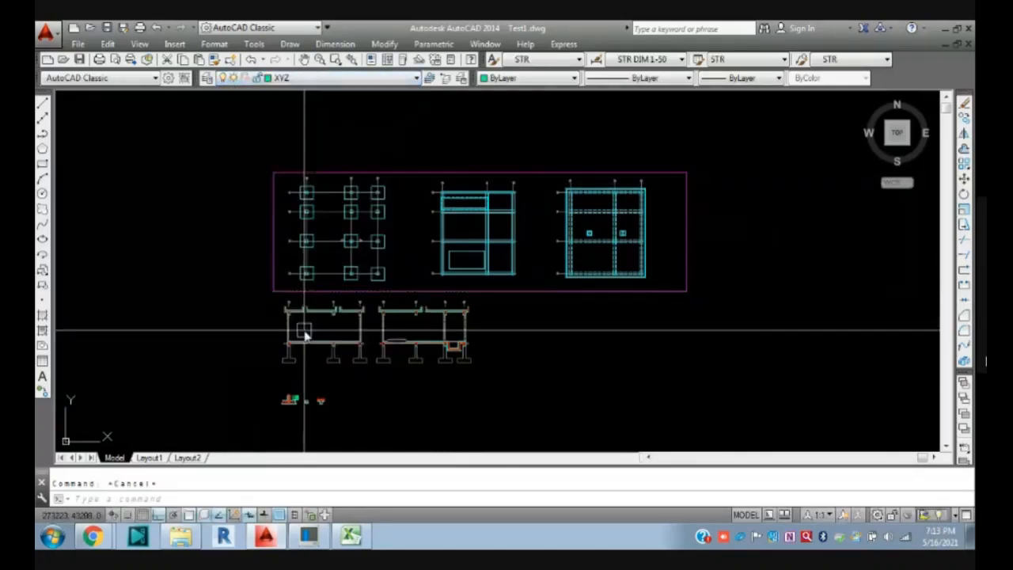
left_click(152, 458)
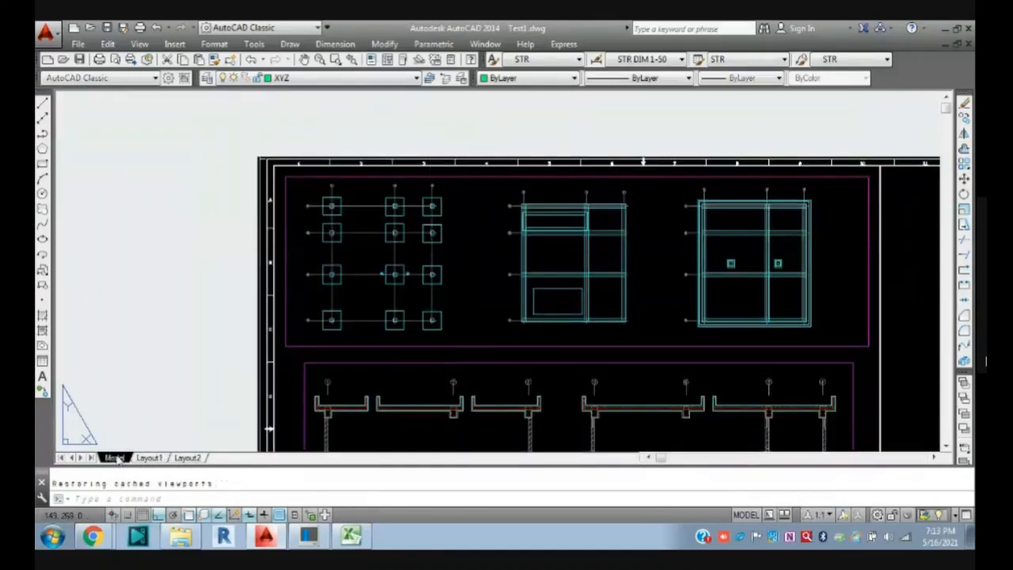
left_click(116, 458)
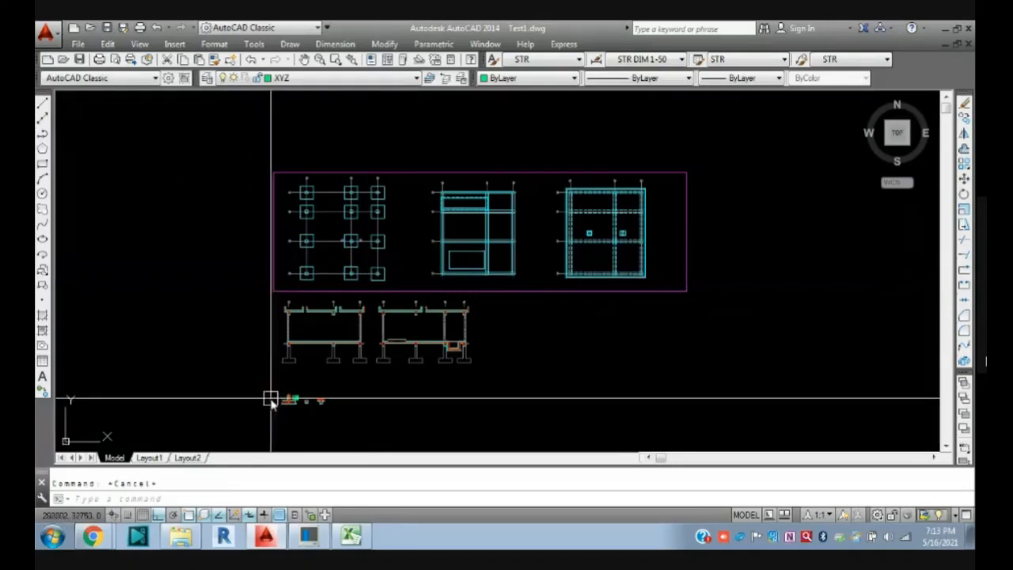
left_click(149, 457)
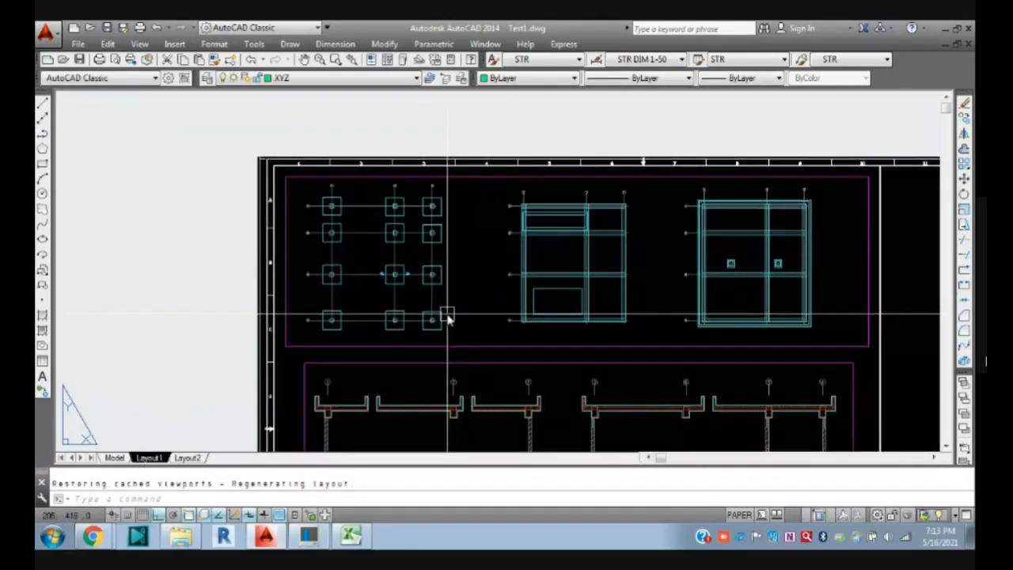
scroll(417, 281, "up", 3)
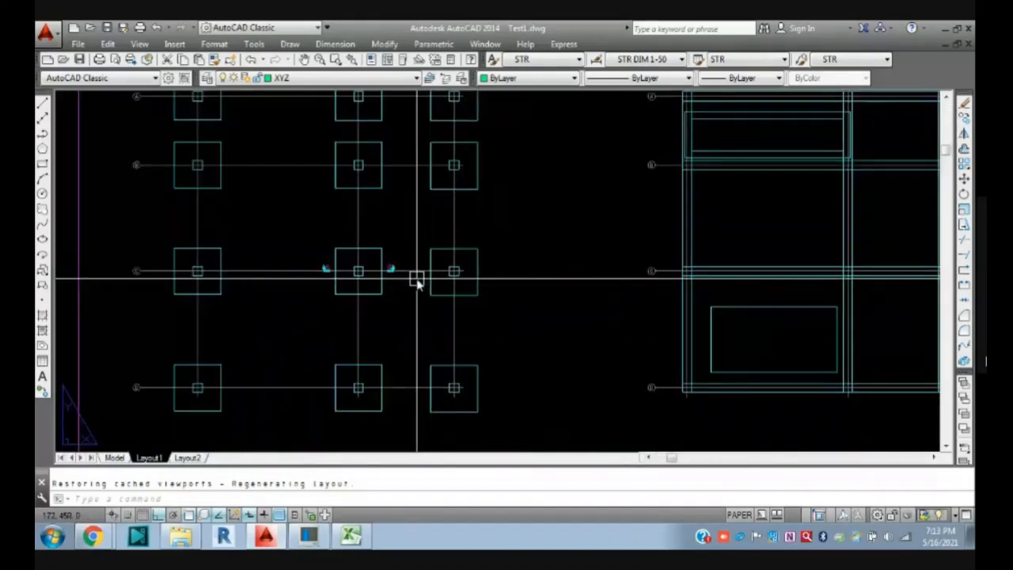
scroll(417, 281, "down", 3)
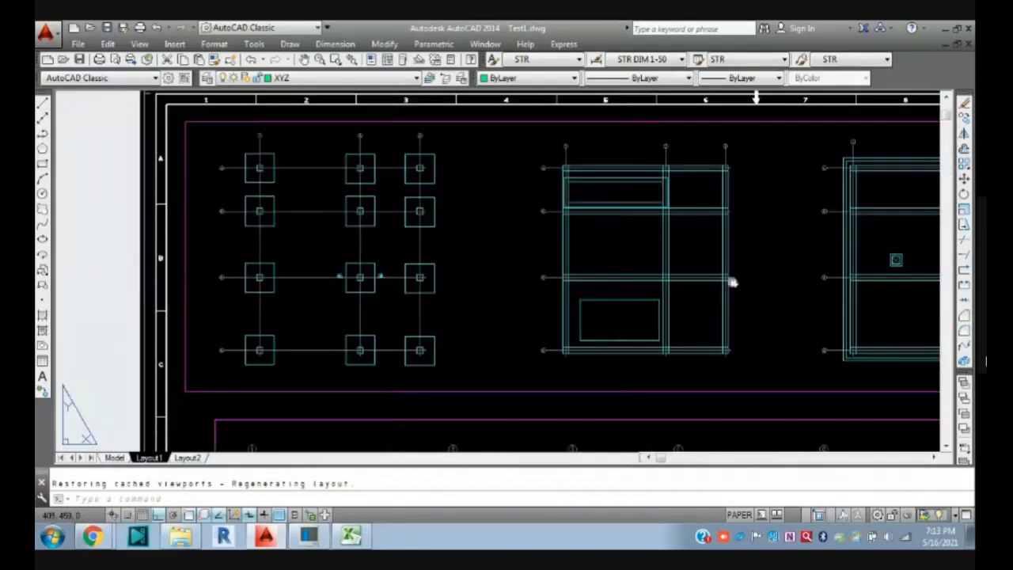
middle_click_drag(795, 282, 614, 260)
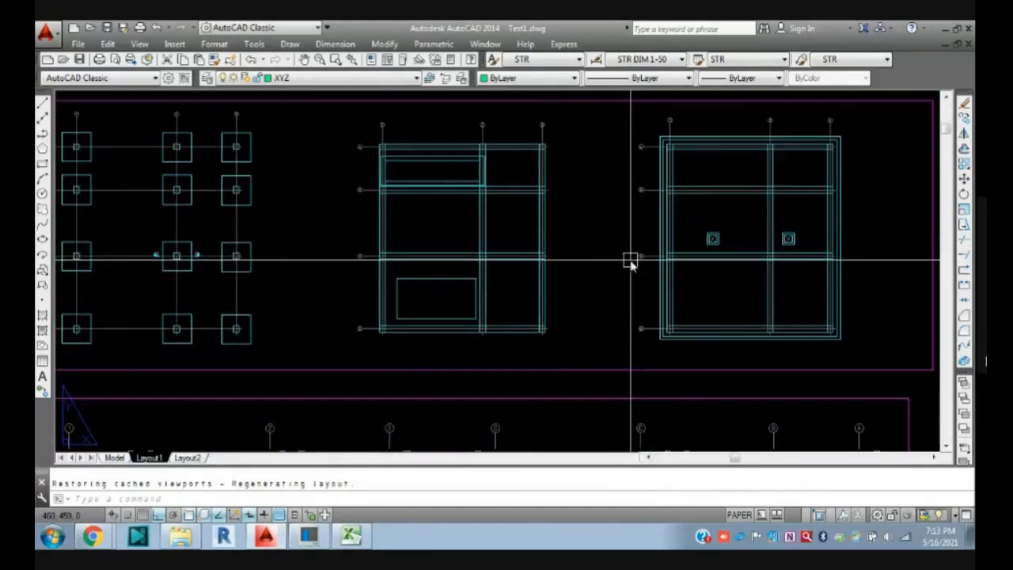
left_click(336, 44)
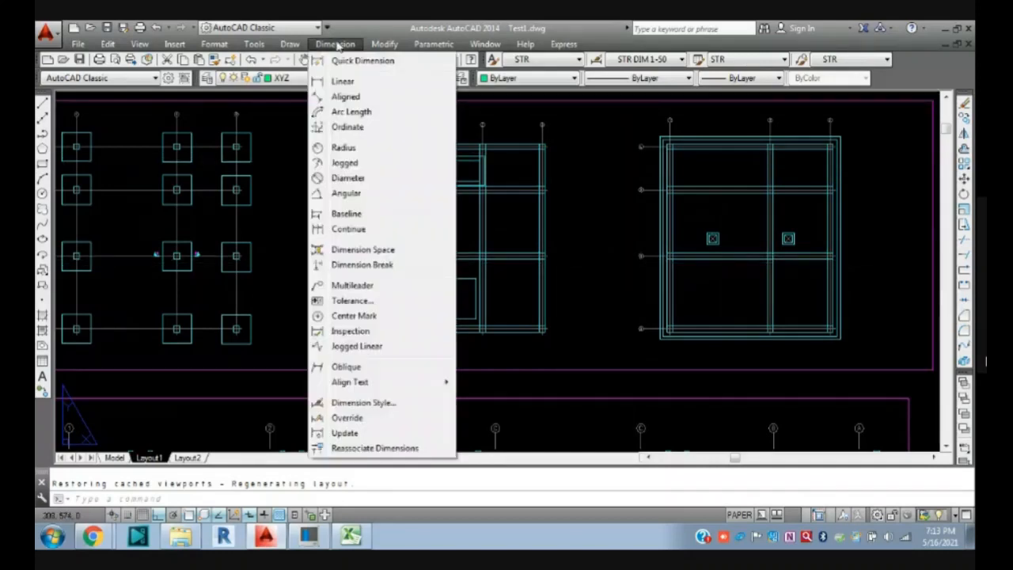
mouse_move(290, 45)
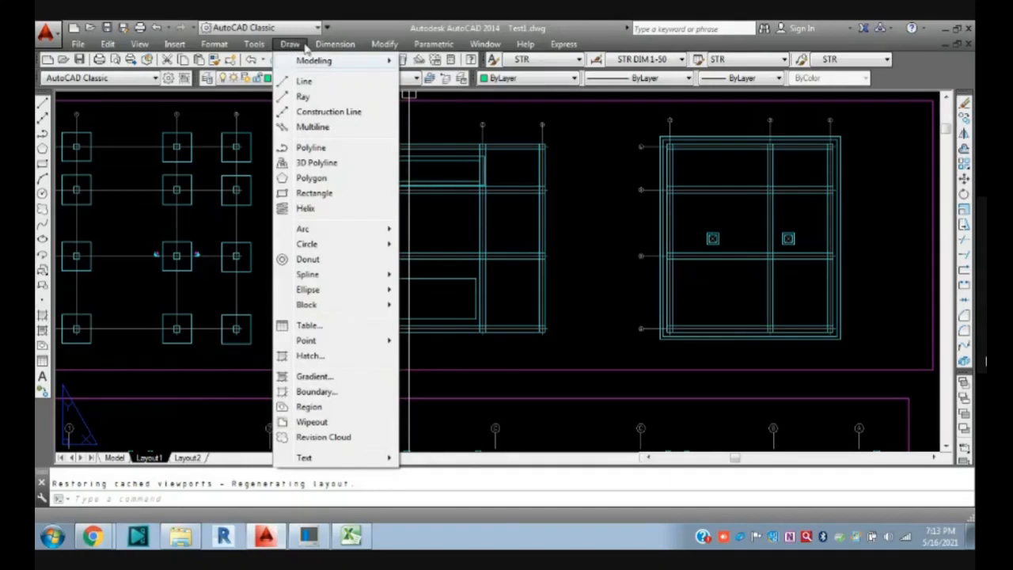
mouse_move(384, 44)
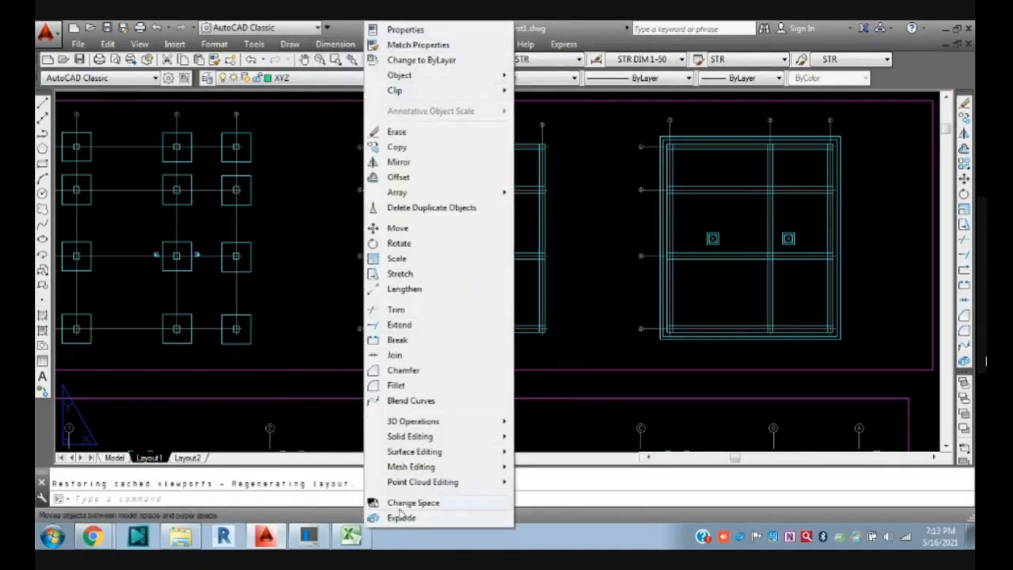
left_click(583, 141)
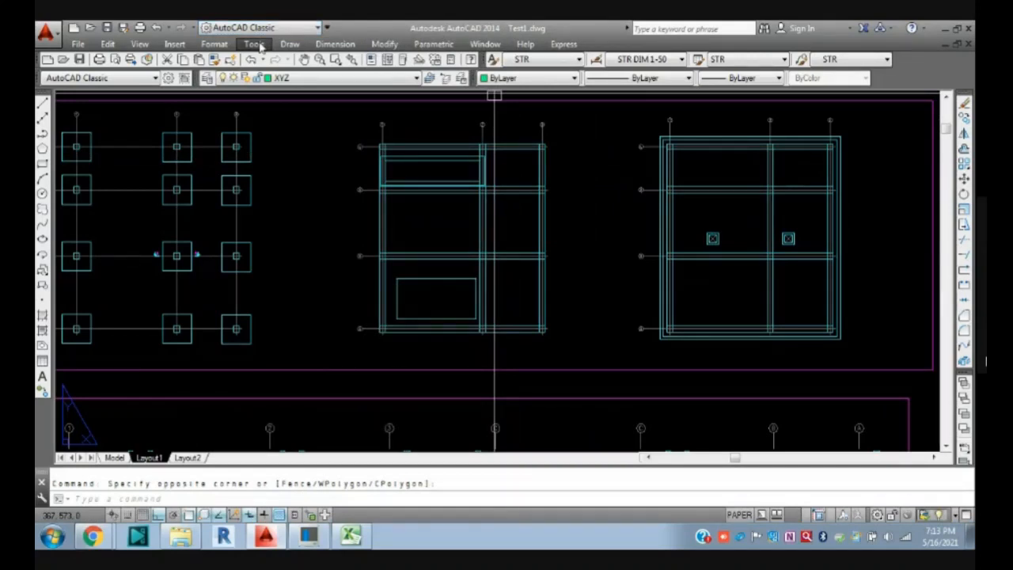
left_click(483, 45)
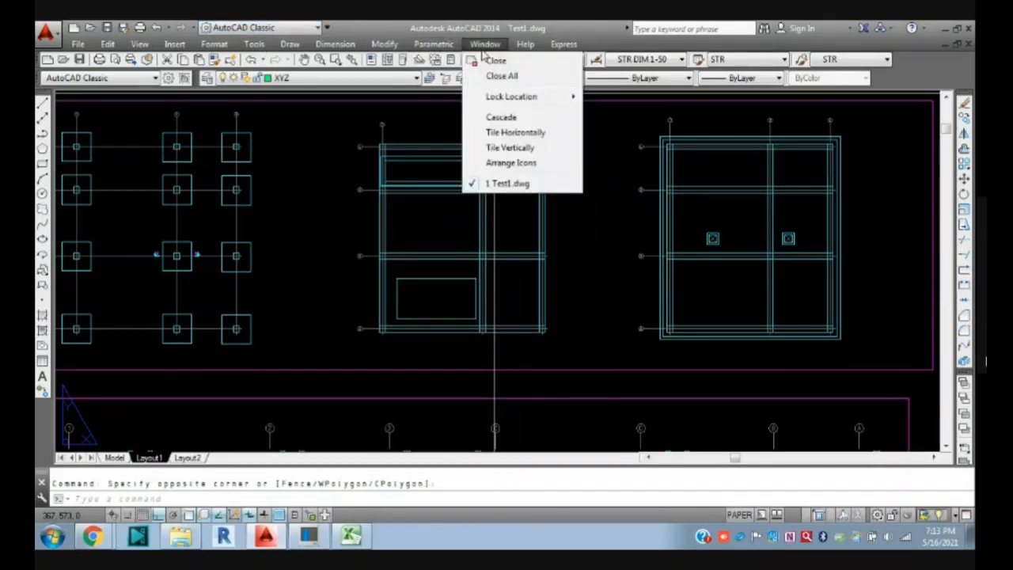
left_click(315, 192)
- Open the Test 2 DWG file from the 06.05.2021 - B7 folder in File Explorer and switch back to Test1.dwg
left_click(181, 537)
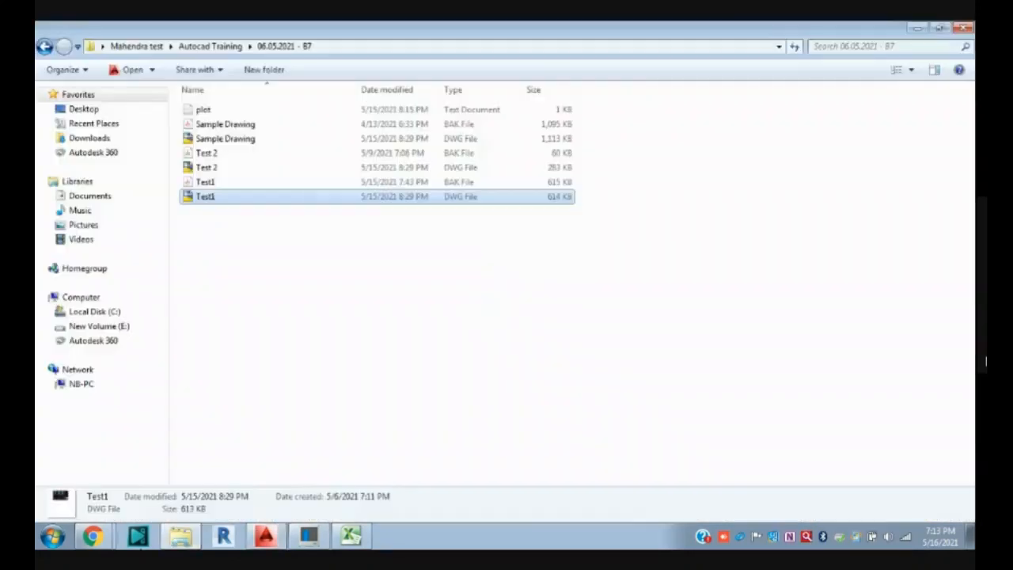
double_click(208, 167)
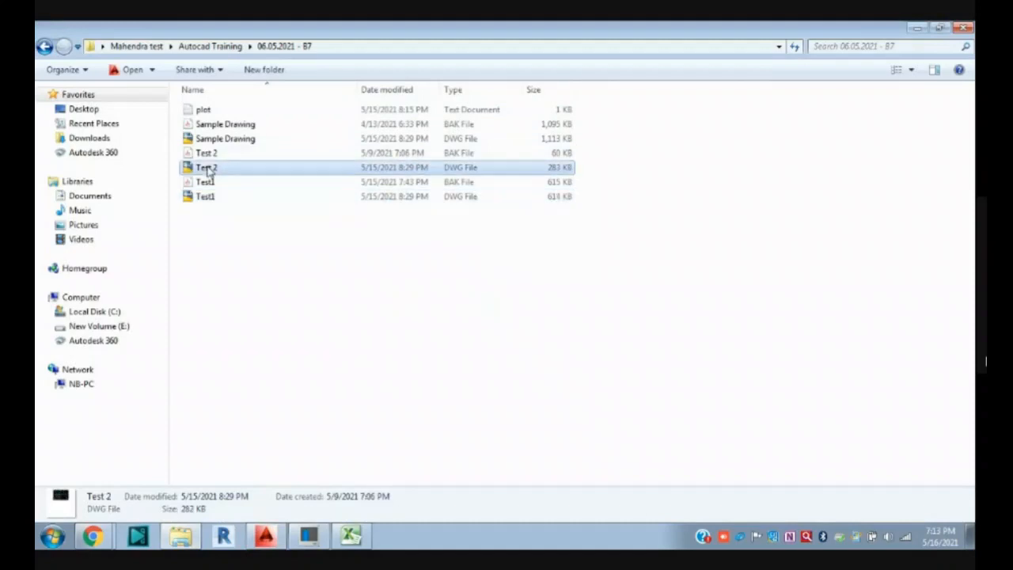
key("ctrl+Tab")
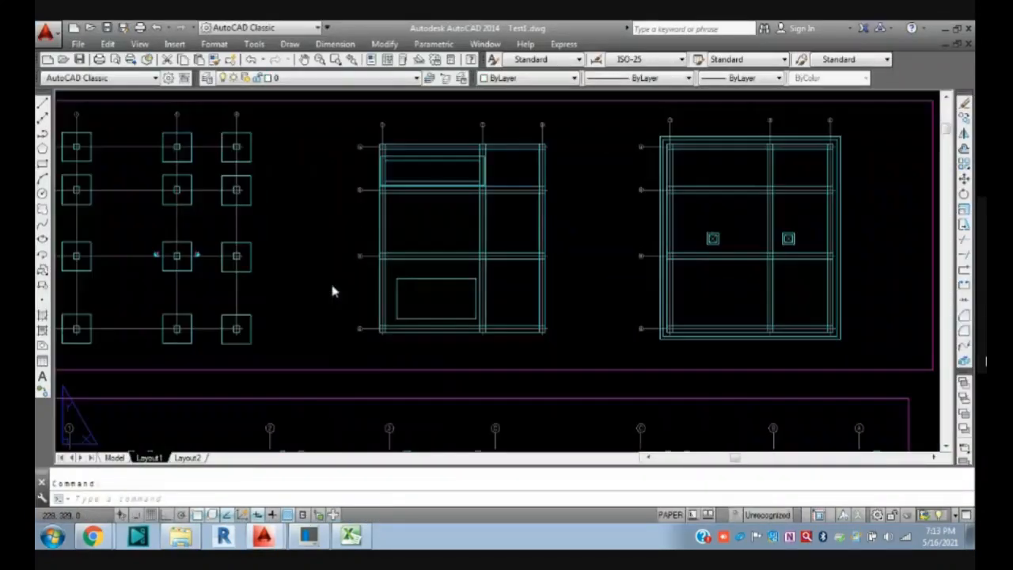
- Open the Sample Drawing DWG file from the 06.05.2021 - B7 folder and cycle back to Test1.dwg
left_click(180, 537)
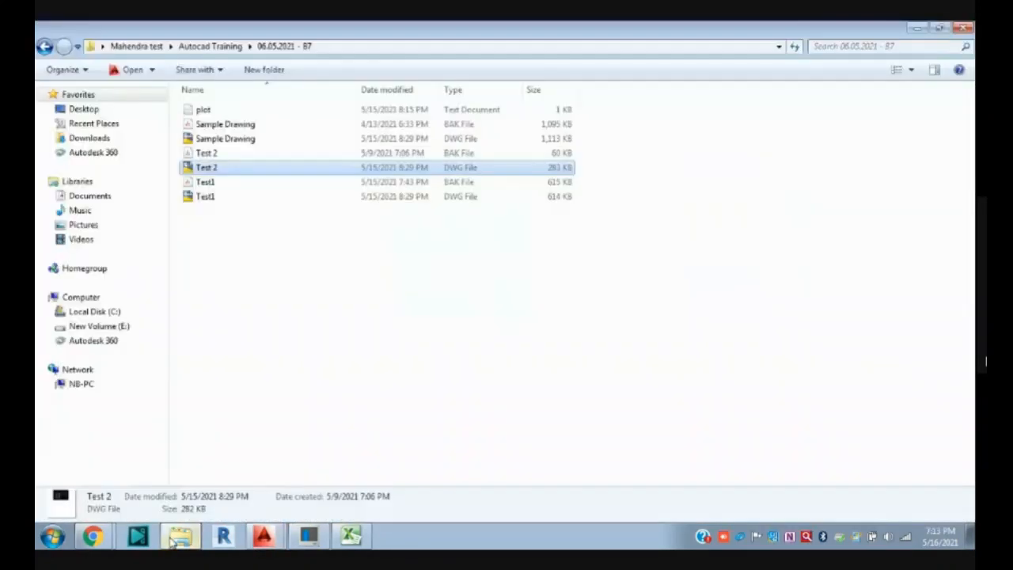
double_click(207, 141)
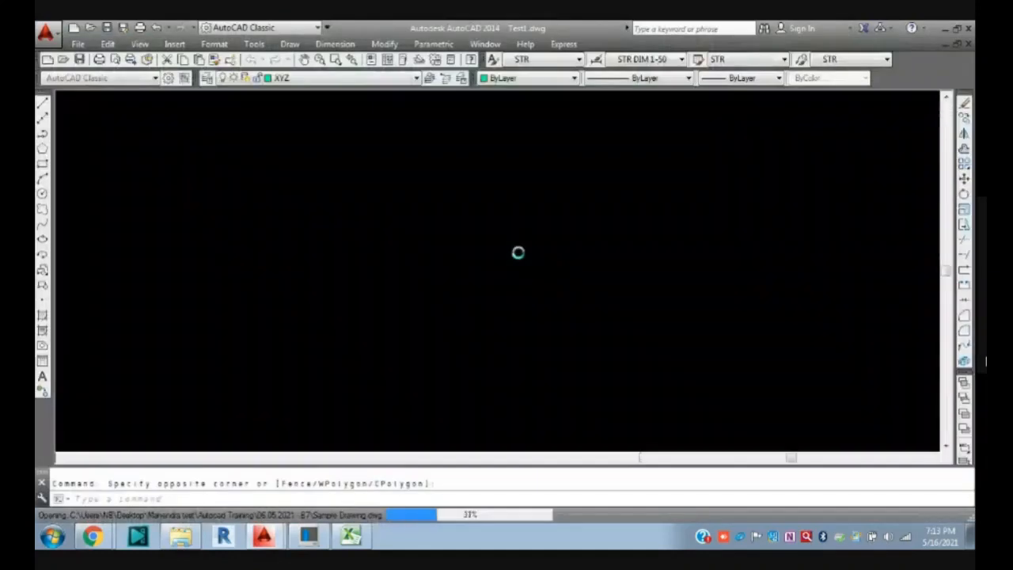
left_click(502, 371)
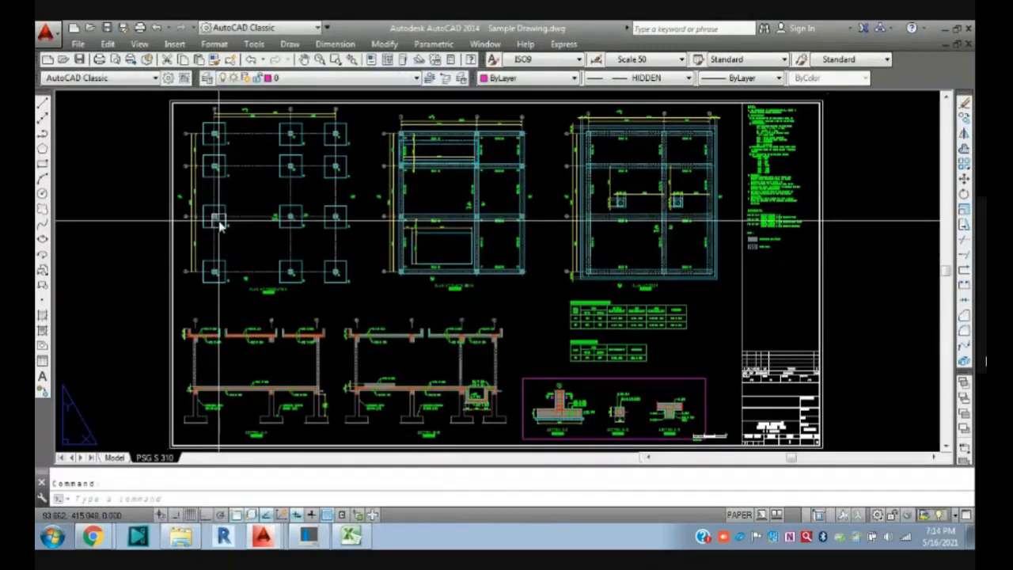
key("ctrl+Tab")
key("ctrl+Tab")
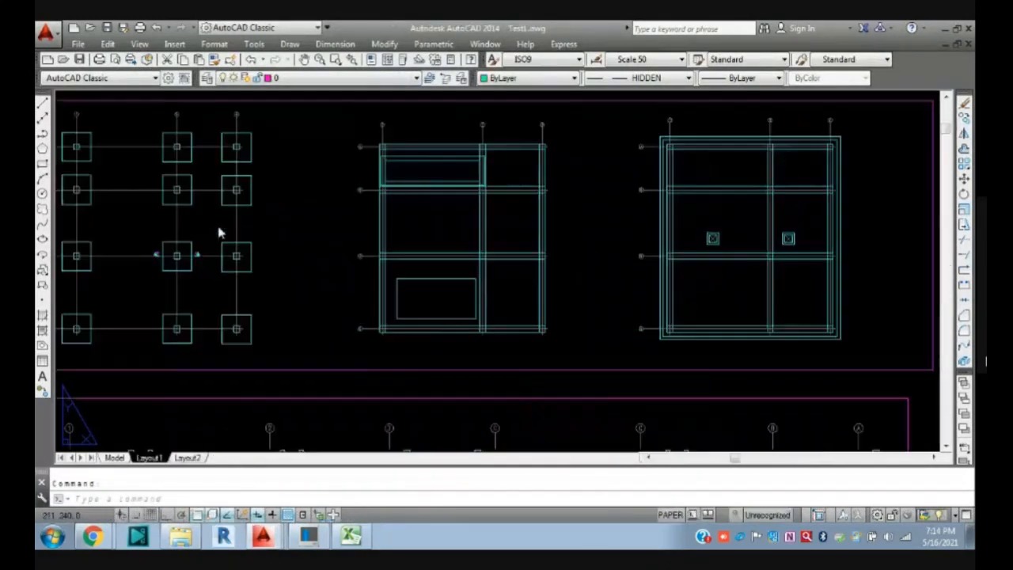
- Switch among the open drawings Test1.dwg, Test 2.dwg and Sample Drawing.dwg, finishing on Sample Drawing.dwg
key("ctrl+Tab")
key("ctrl+Tab")
key("ctrl+Tab")
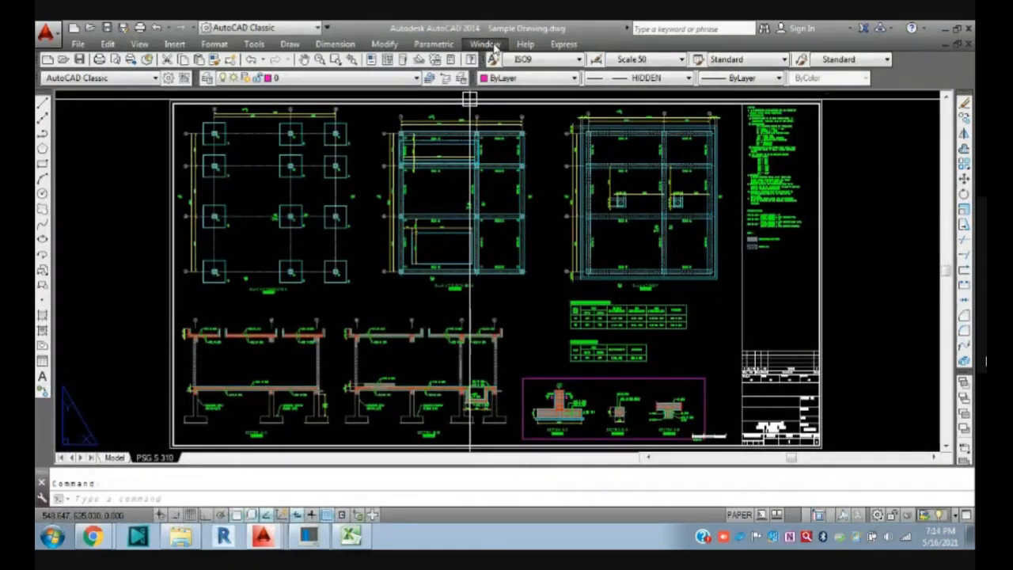
left_click(485, 44)
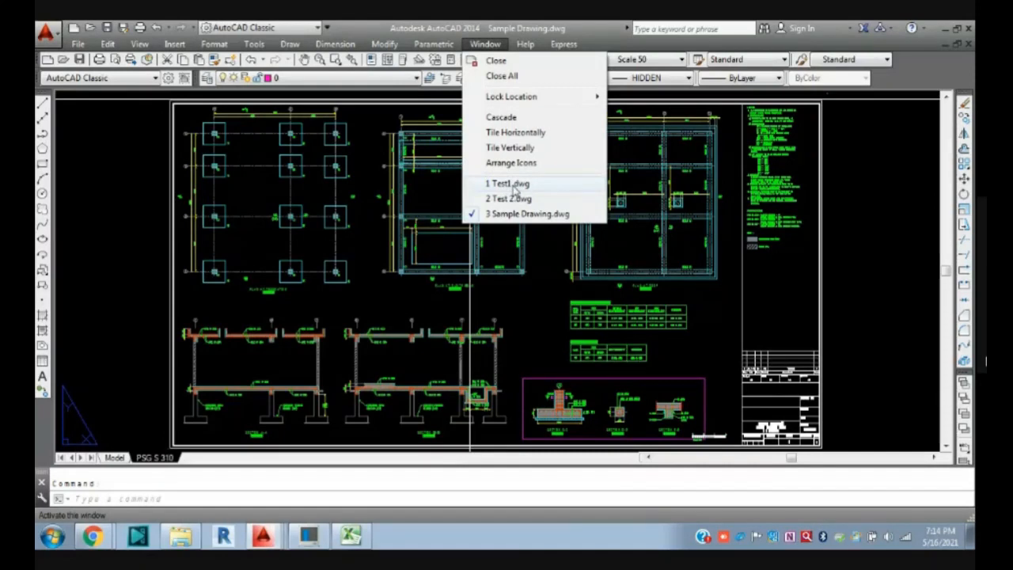
left_click(511, 184)
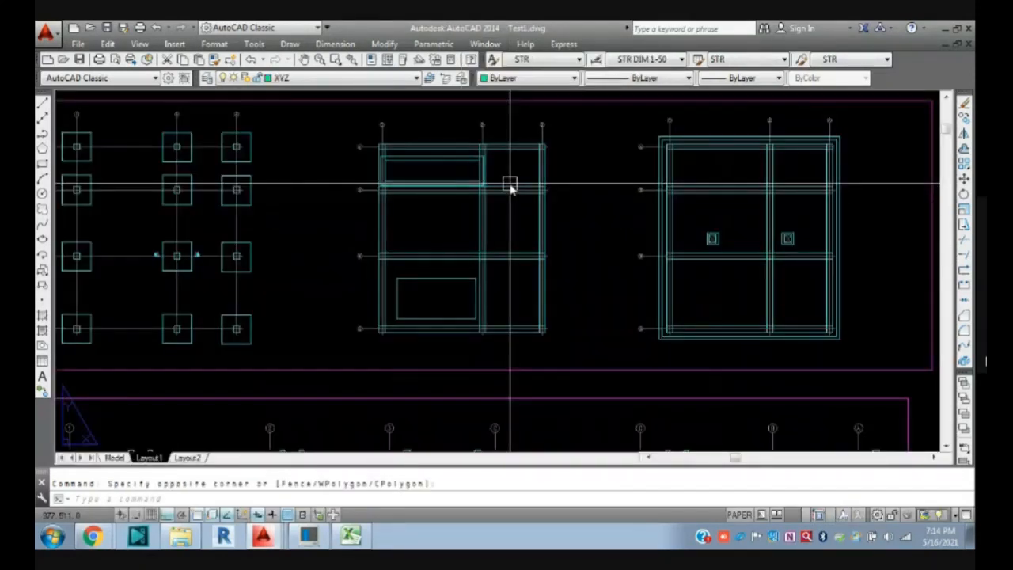
left_click(484, 44)
left_click(532, 198)
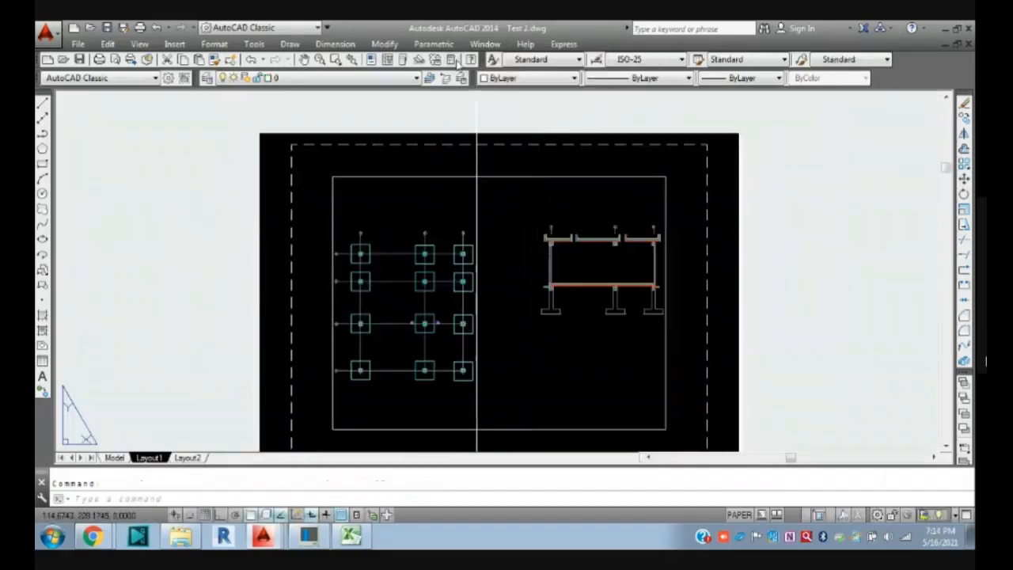
left_click(484, 43)
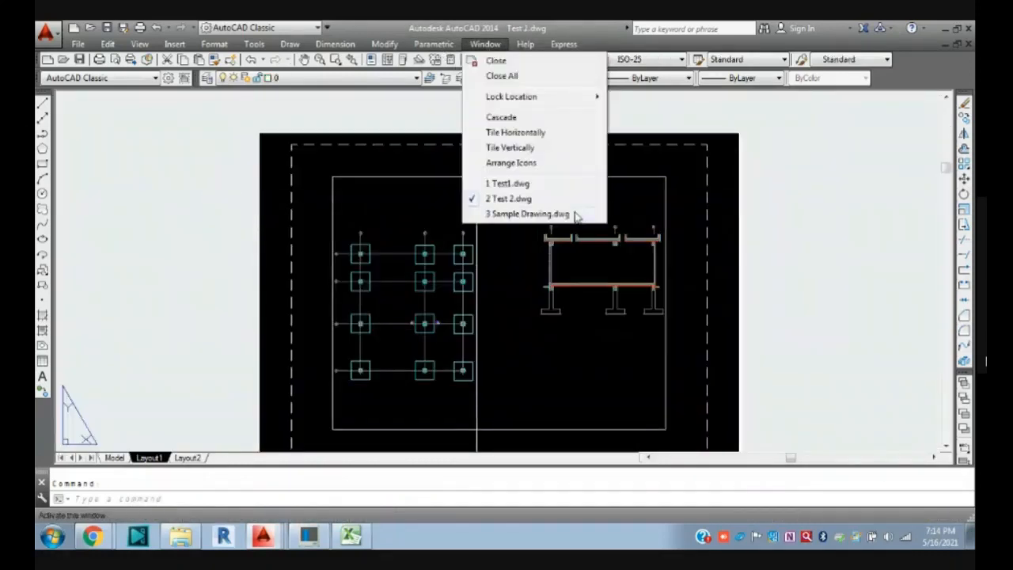
left_click(522, 214)
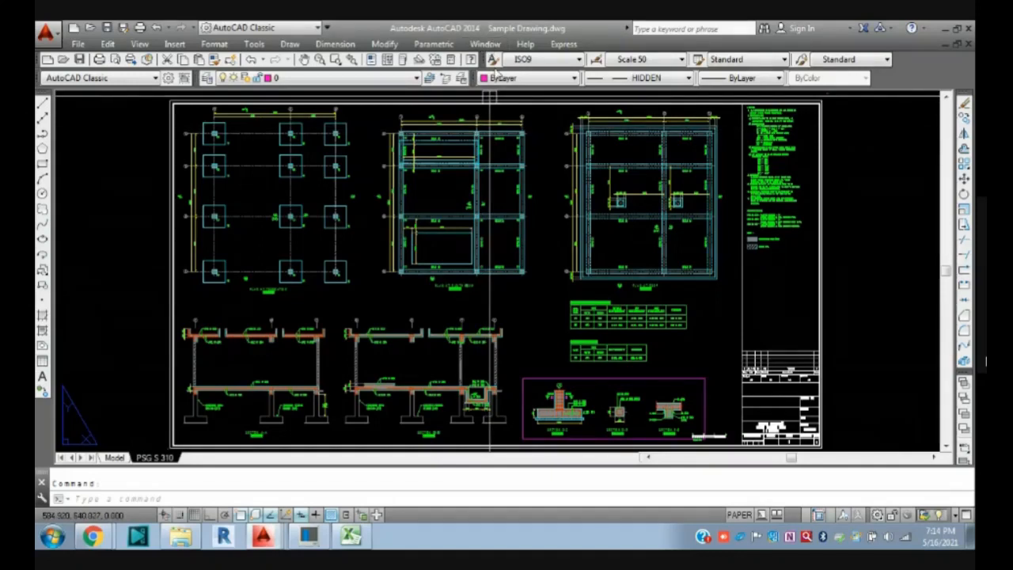
- Open the AutoCAD 2014 Help window and look over the links on its home page
left_click(549, 273)
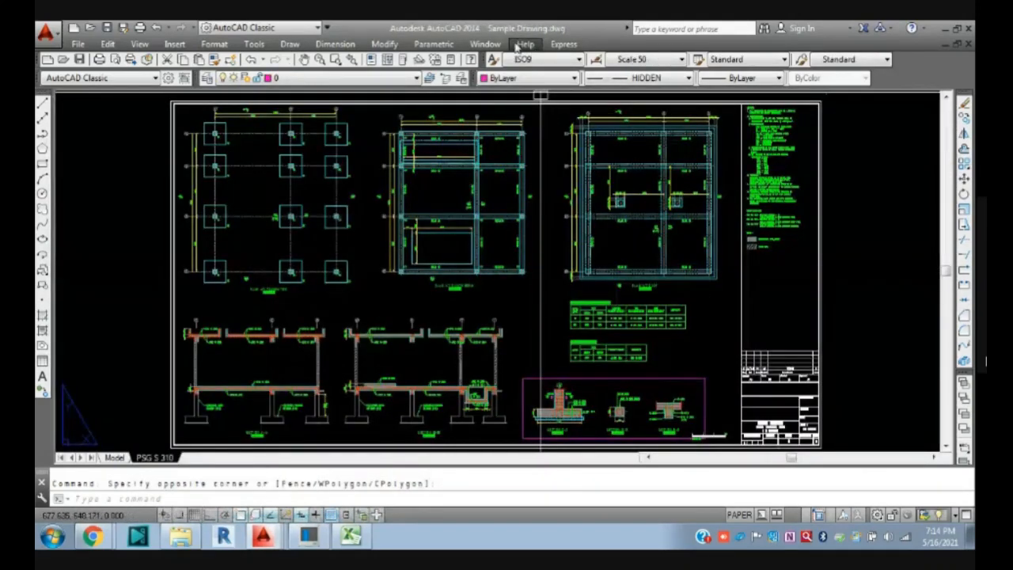
left_click(524, 45)
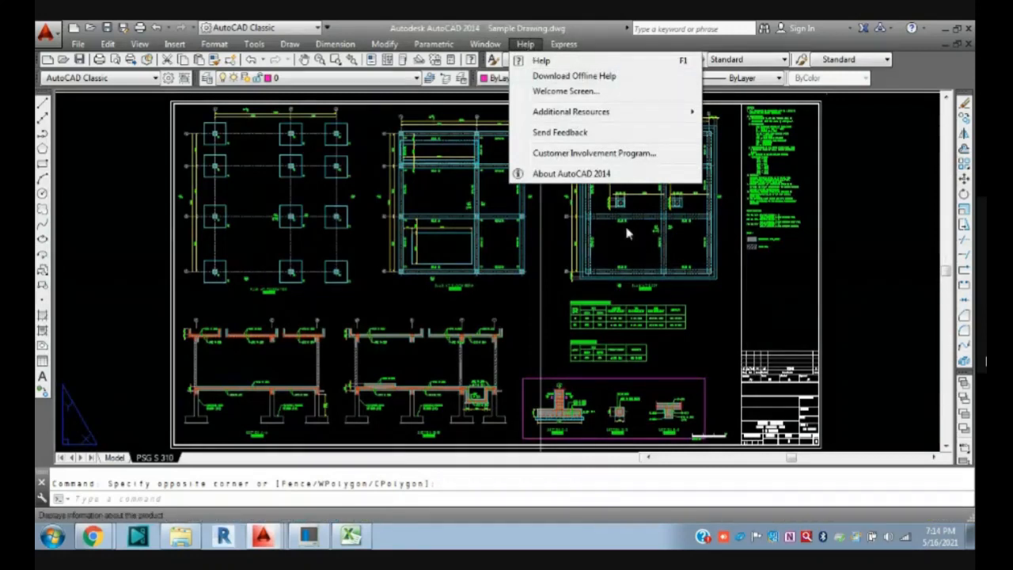
left_click(546, 276)
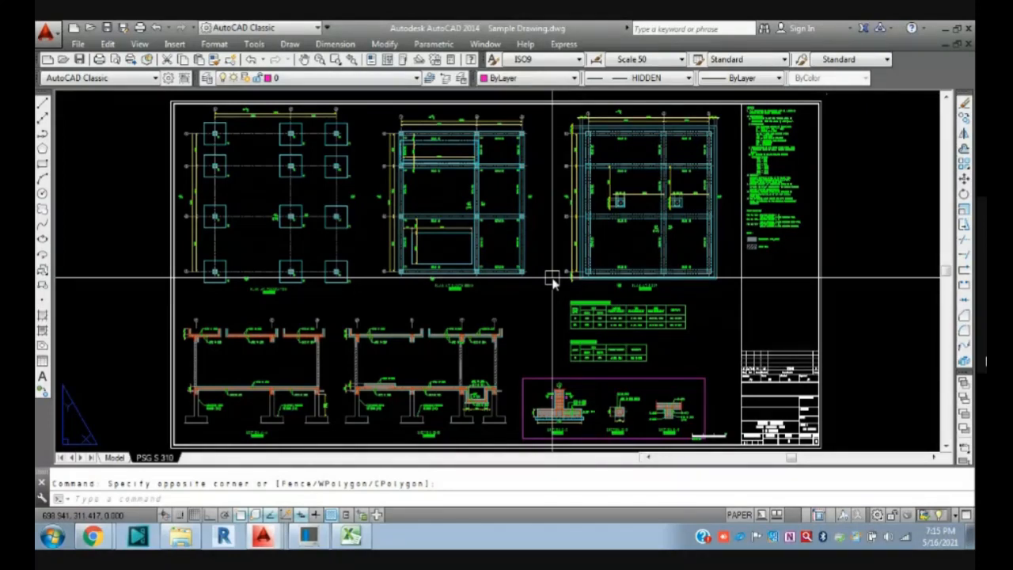
left_click(525, 44)
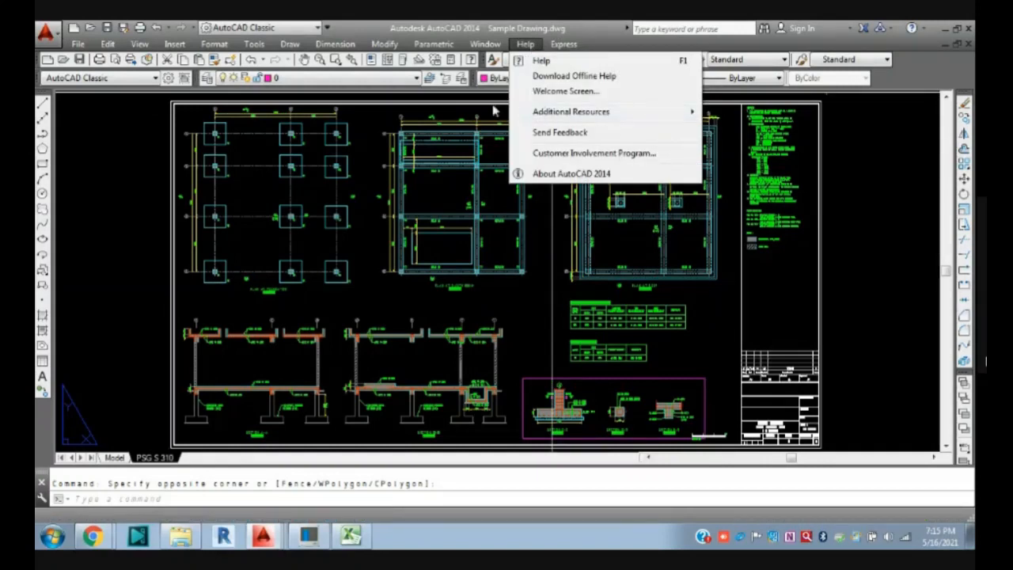
left_click(370, 158)
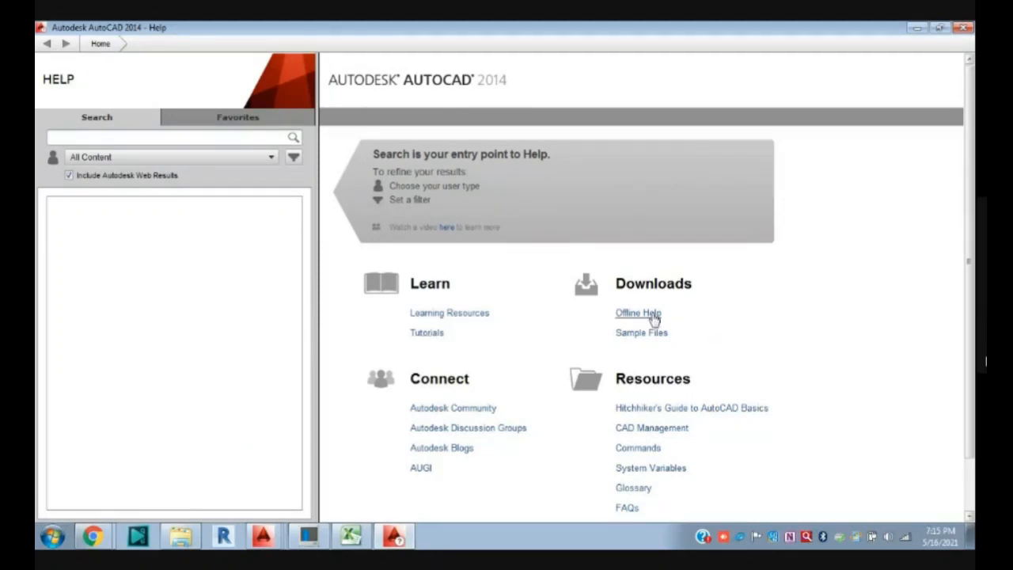
scroll(543, 356, "down", 1)
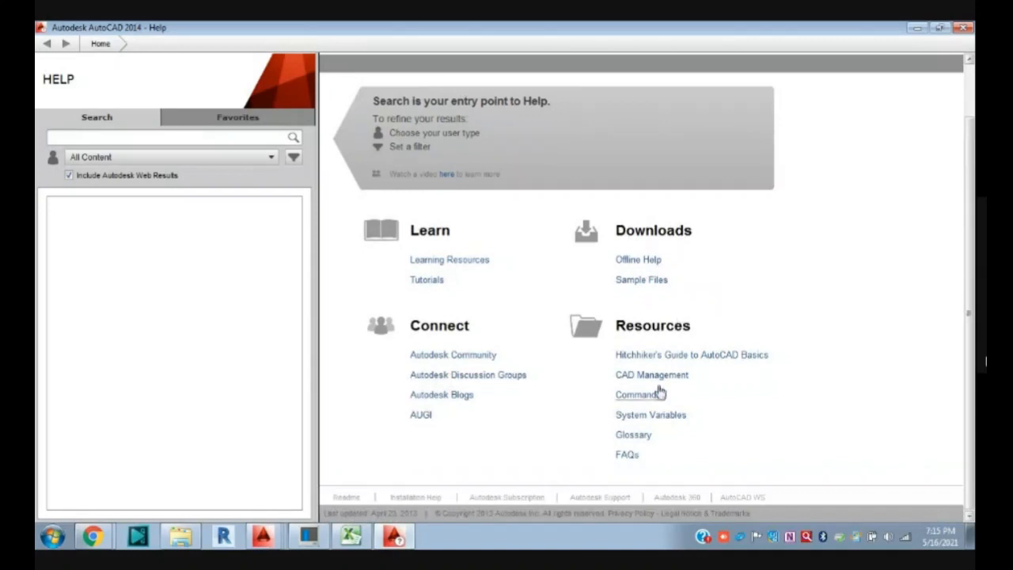
- Open the Offline Help download page, review its list of languages, and close it to return to the Help window
left_click(627, 266)
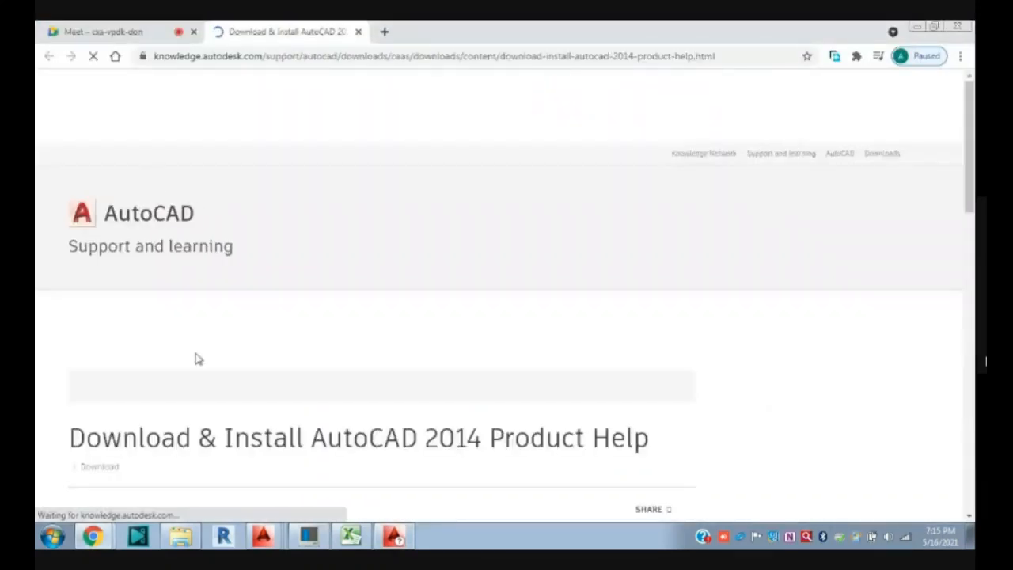
scroll(222, 372, "down", 4)
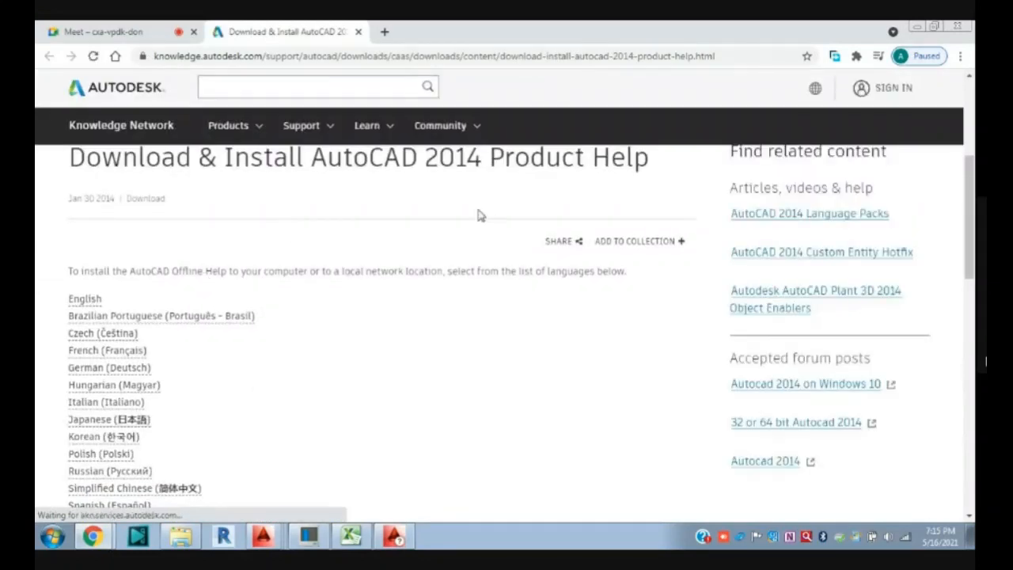
scroll(105, 366, "down", 2)
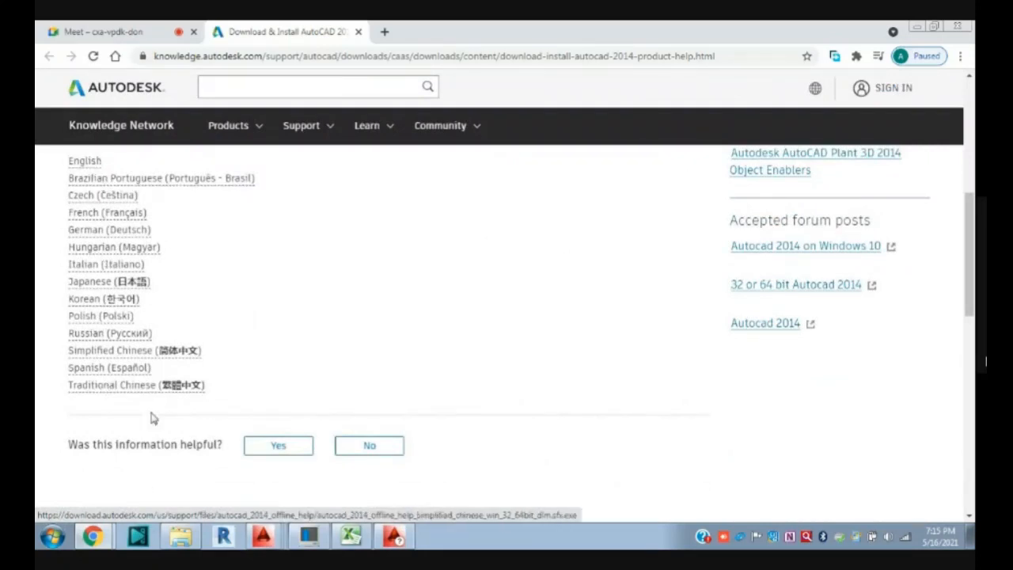
scroll(166, 384, "down", 6)
key("Home")
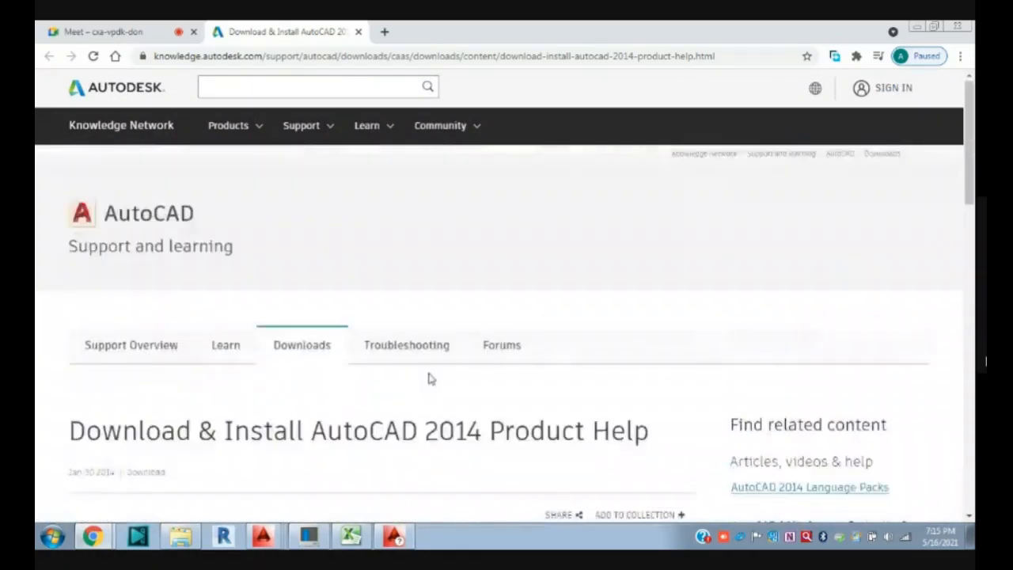
left_click(358, 32)
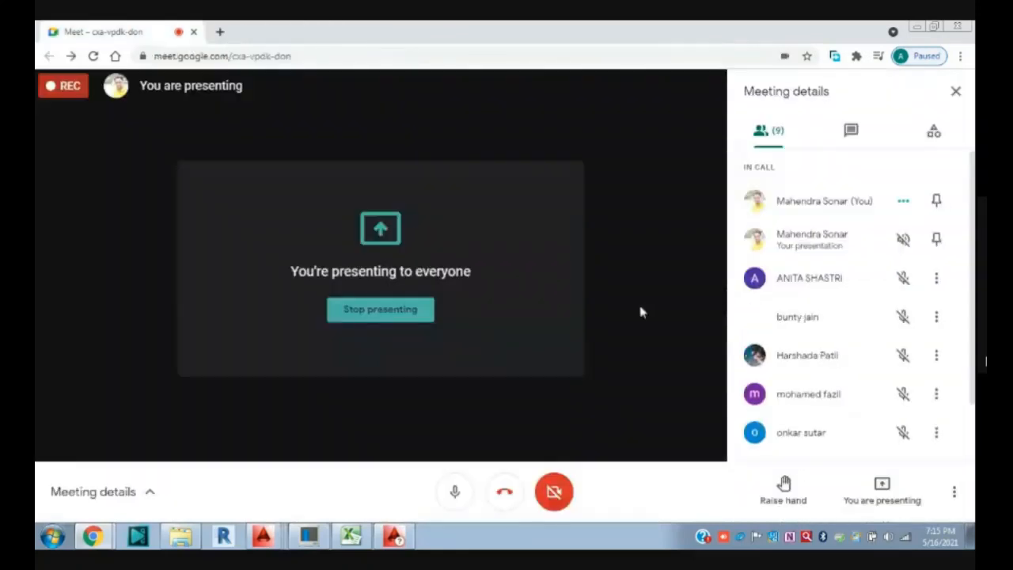
left_click(917, 26)
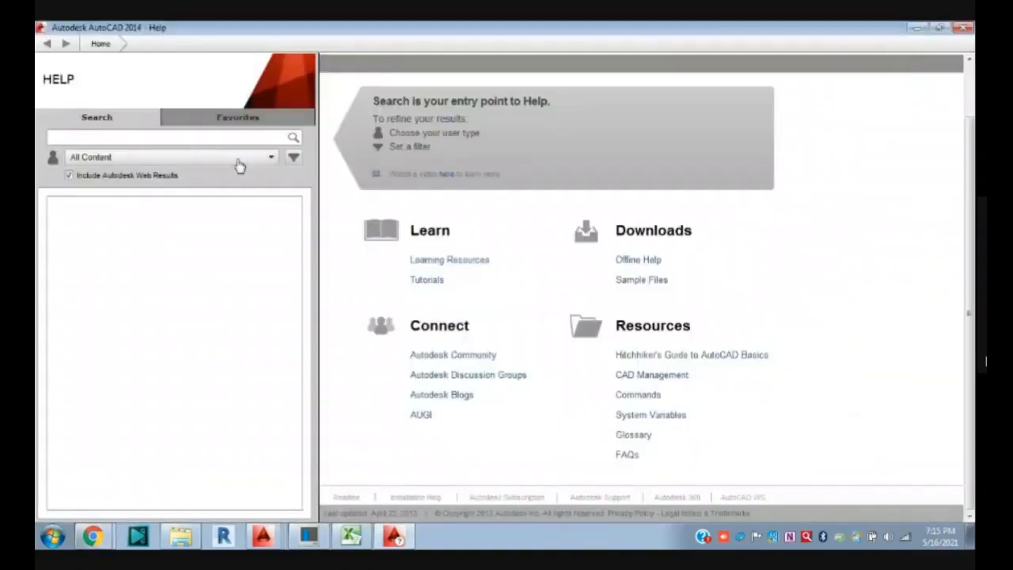
- Open Learning Resources from Help, browse the Autodesk Training page, and close it to return to the Help window
left_click(468, 261)
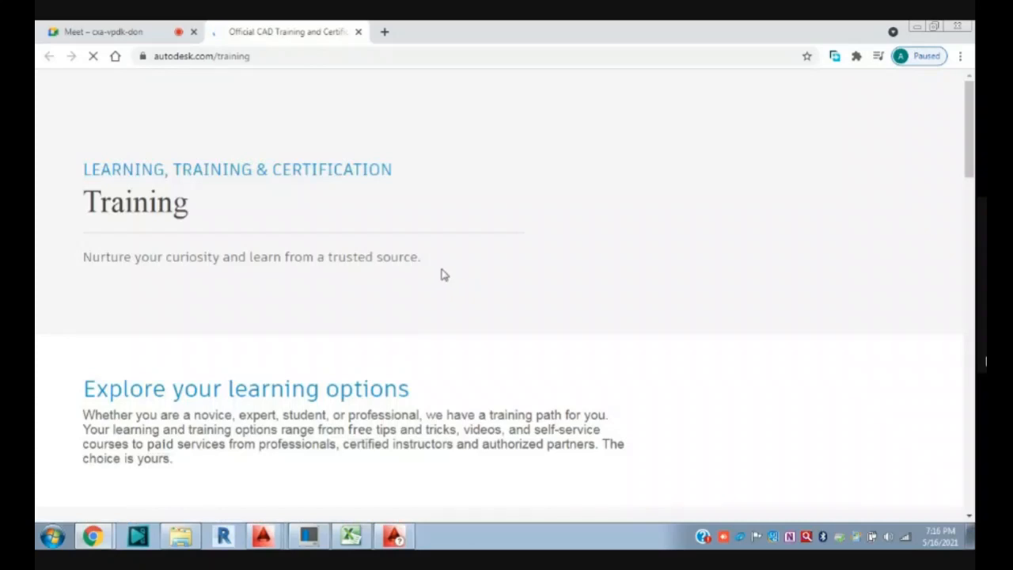
scroll(443, 274, "down", 5)
scroll(365, 398, "down", 15)
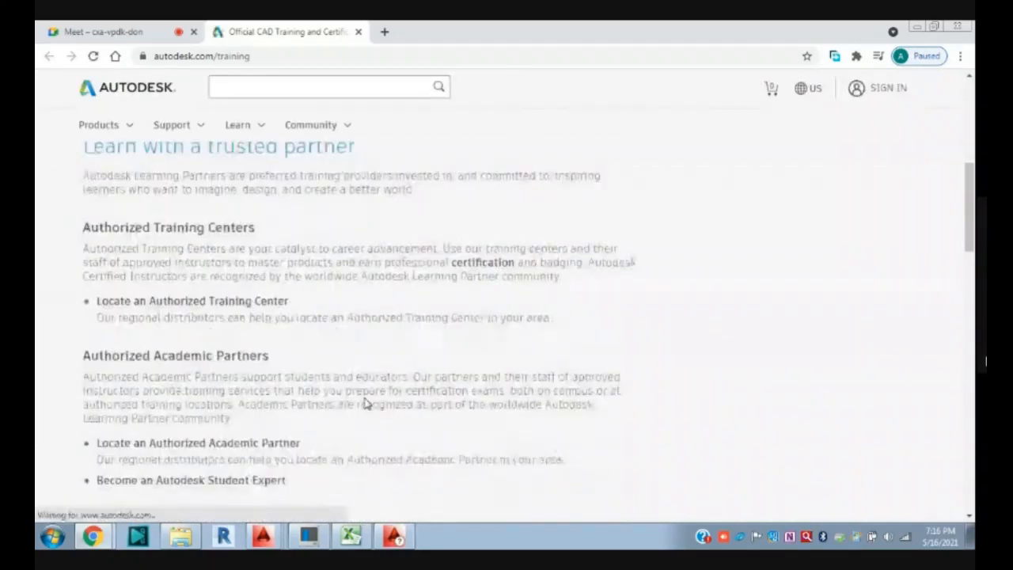
scroll(365, 398, "up", 5)
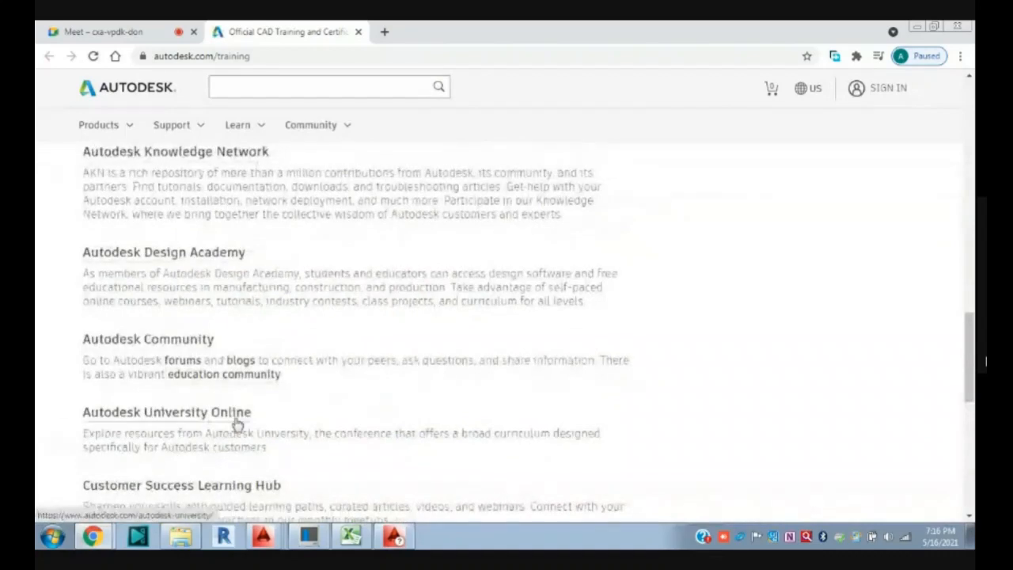
scroll(336, 372, "down", 2)
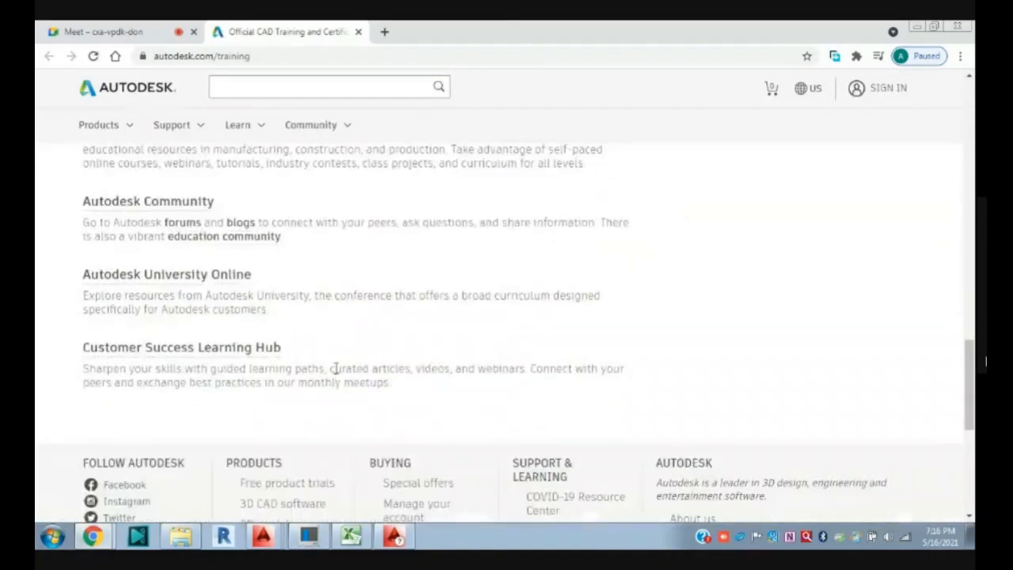
scroll(335, 360, "up", 10)
scroll(369, 275, "up", 10)
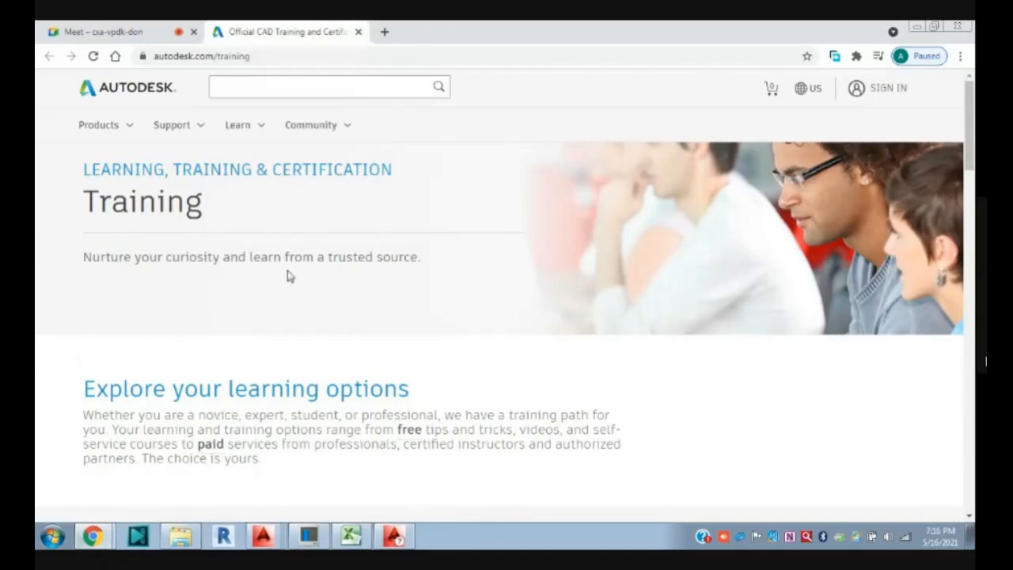
scroll(288, 274, "down", 8)
left_click(358, 33)
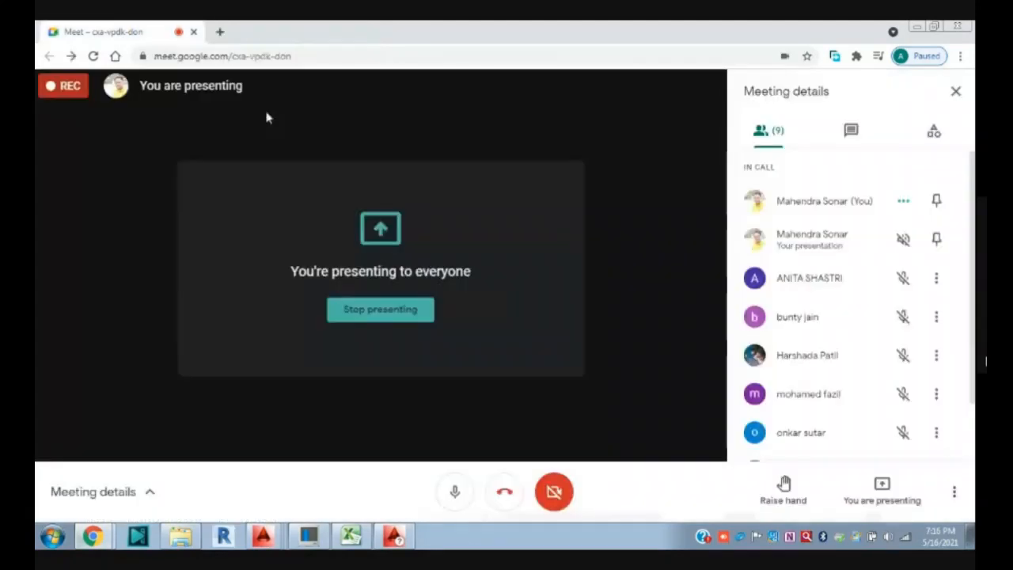
left_click(916, 27)
- Search Help for "move command", read through the MOVE (Command) article, and close the Help window
left_click(117, 140)
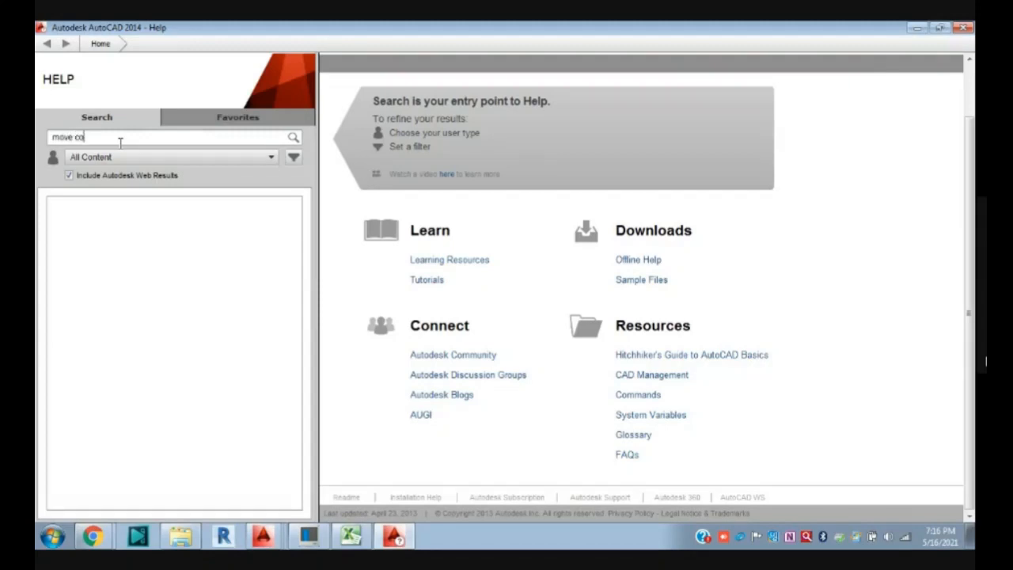
type("d")
key("Return")
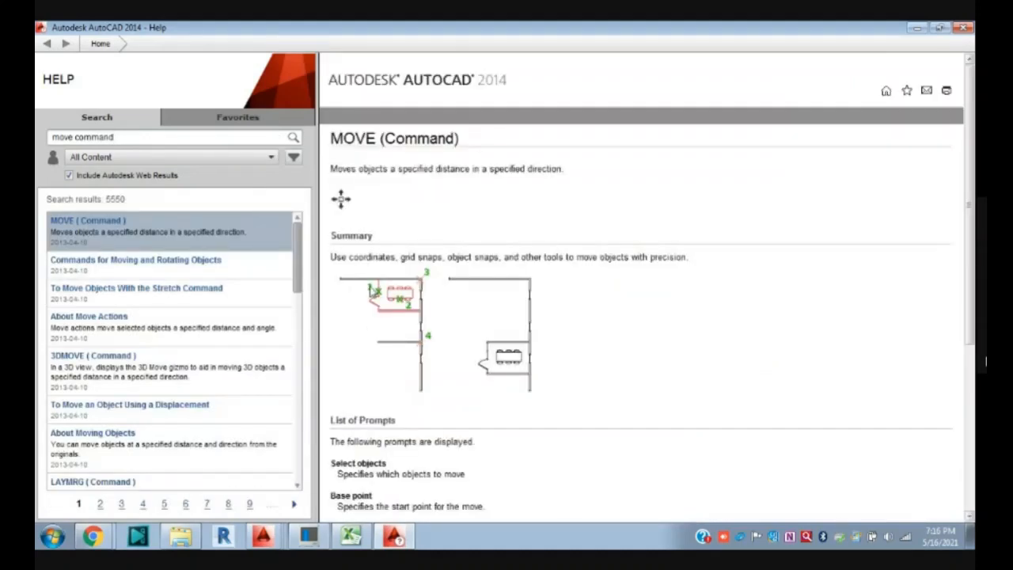
scroll(407, 435, "down", 2)
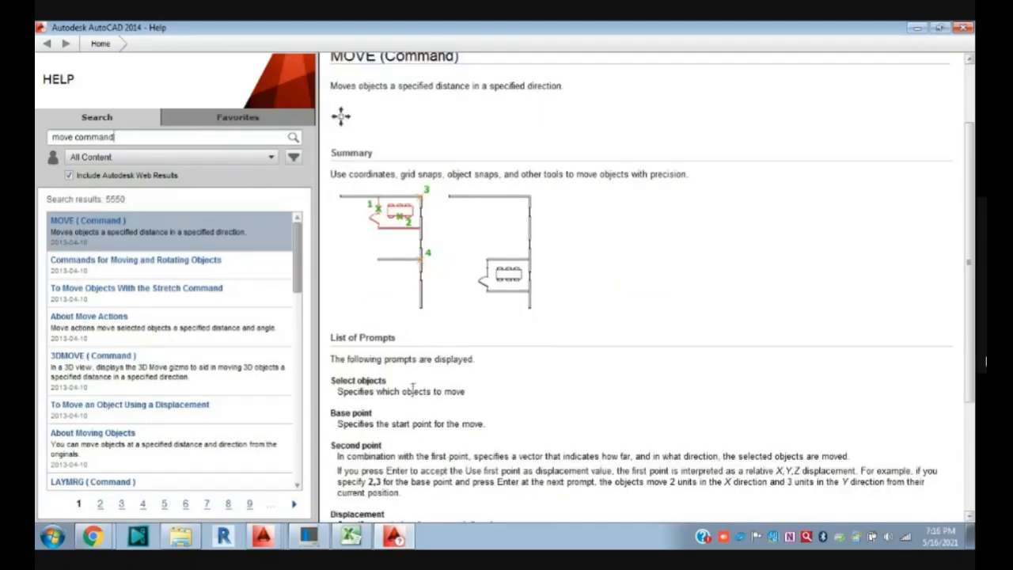
scroll(412, 386, "down", 4)
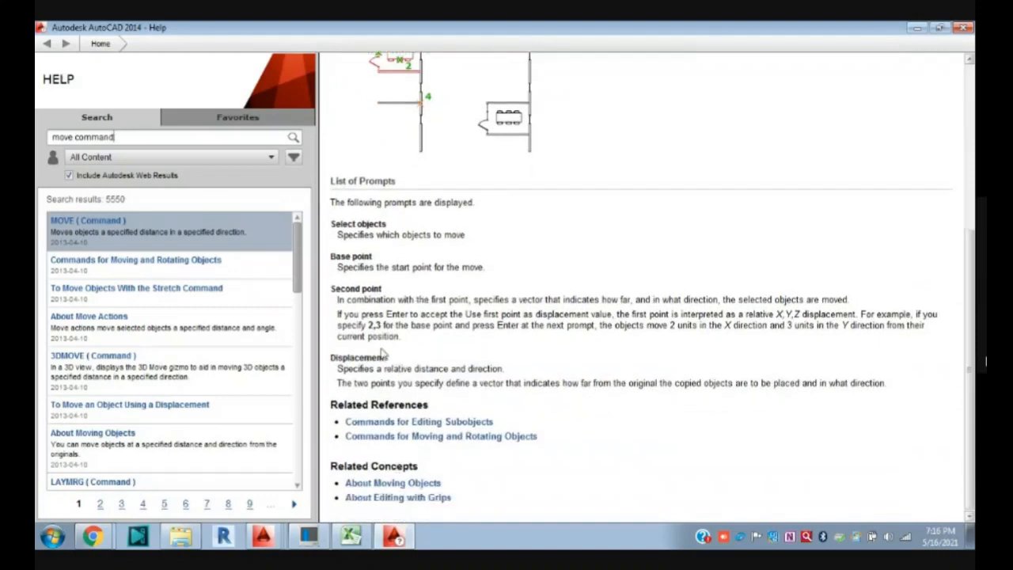
scroll(475, 403, "up", 6)
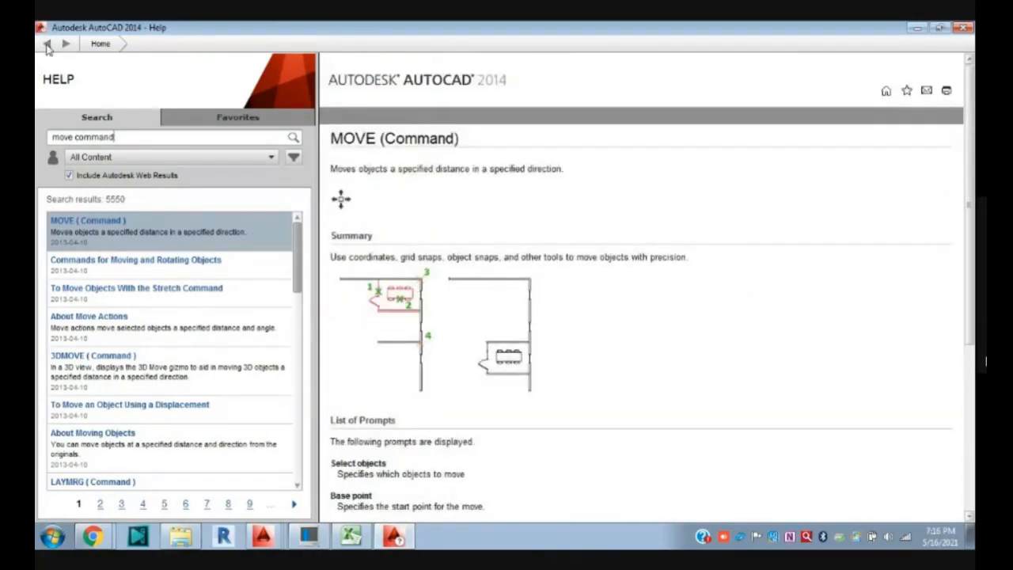
left_click(963, 27)
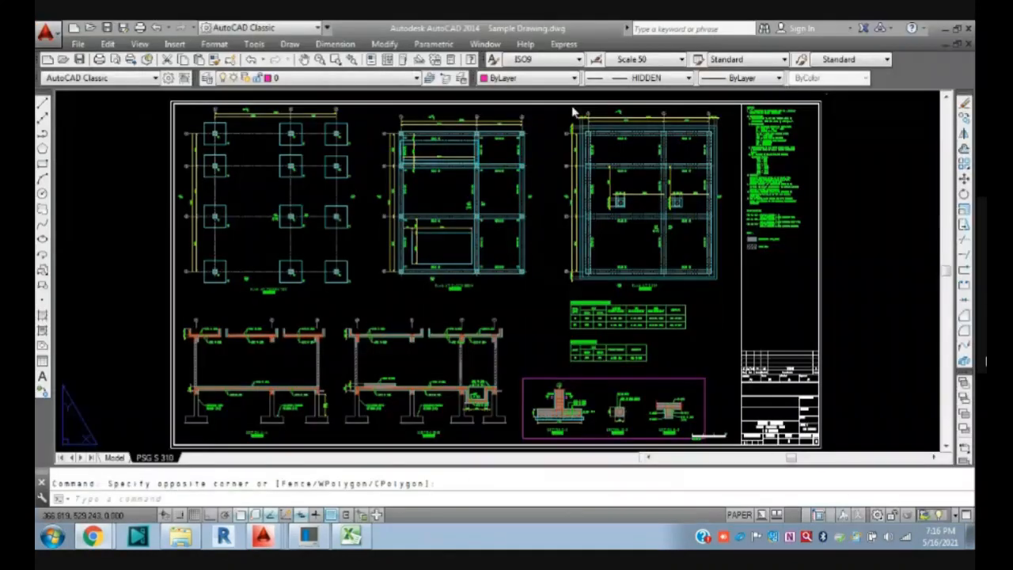
- Bring up the Google Meet window, check the screen sharing, and minimize it to return to the drawing
mouse_move(92, 537)
left_click(143, 482)
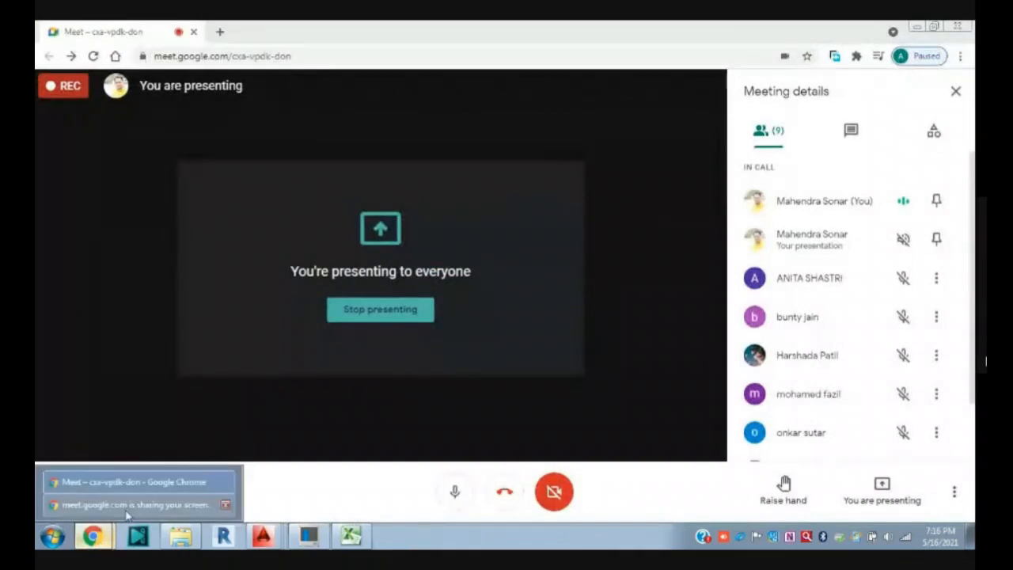
left_click(918, 28)
- View and close the AutoCAD Text Window for Sample Drawing.dwg, and open the Help home page
key("F2")
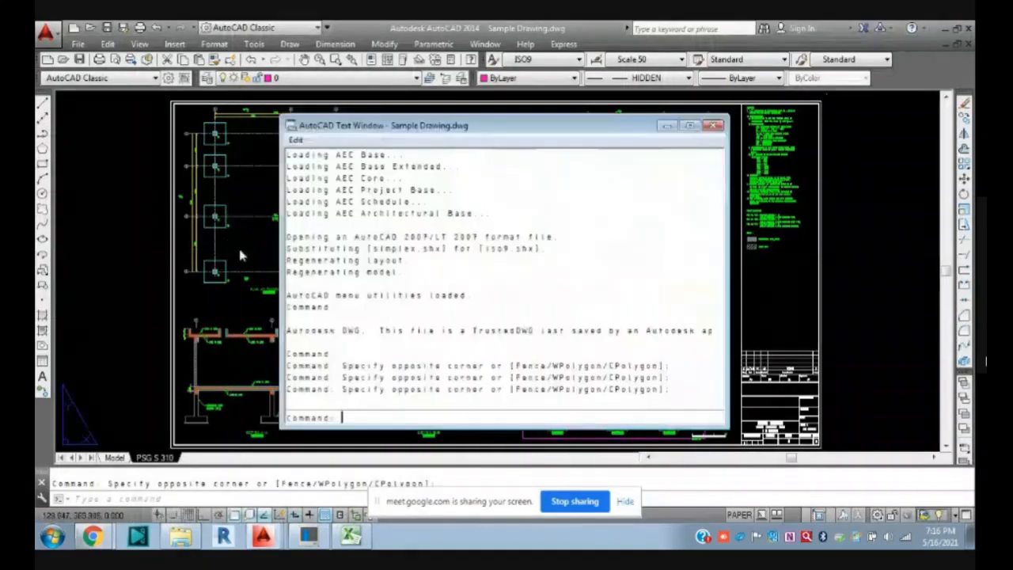
left_click(714, 125)
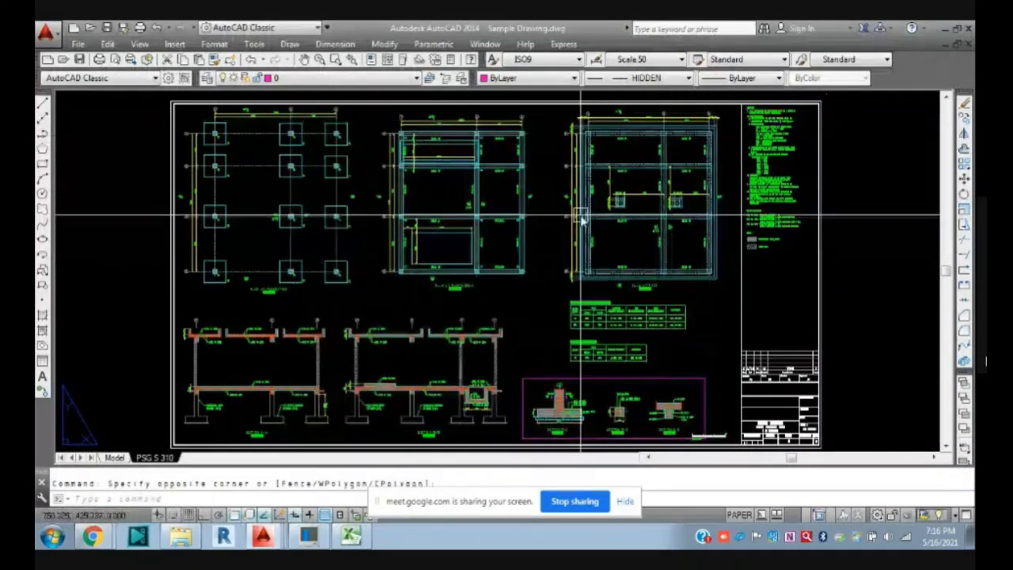
key("F1")
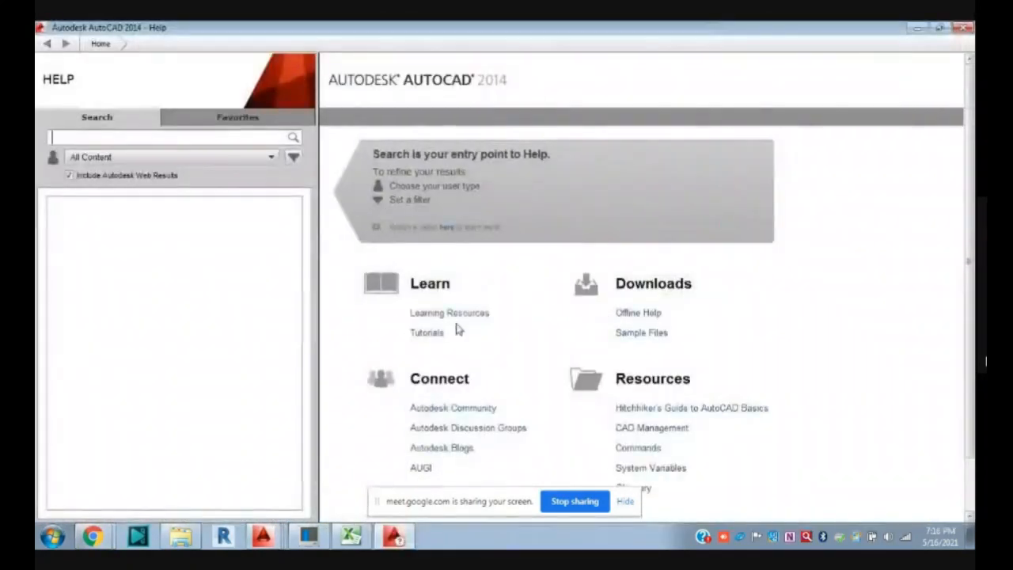
scroll(451, 435, "down", 1)
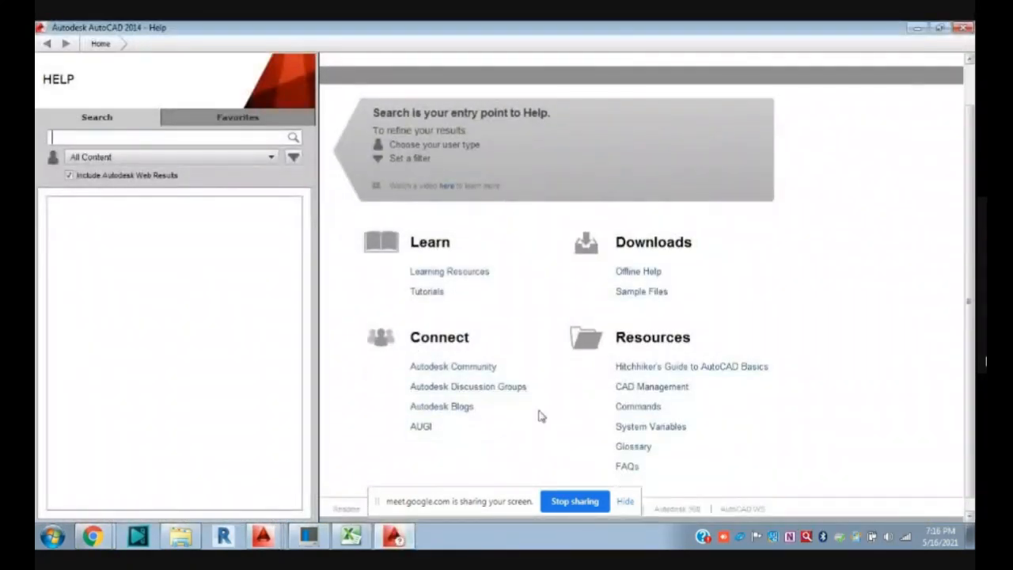
- Hide the screen-sharing notice, open Tutorials from Help, and browse the AutoCAD support overview page and its common support topics
left_click(625, 500)
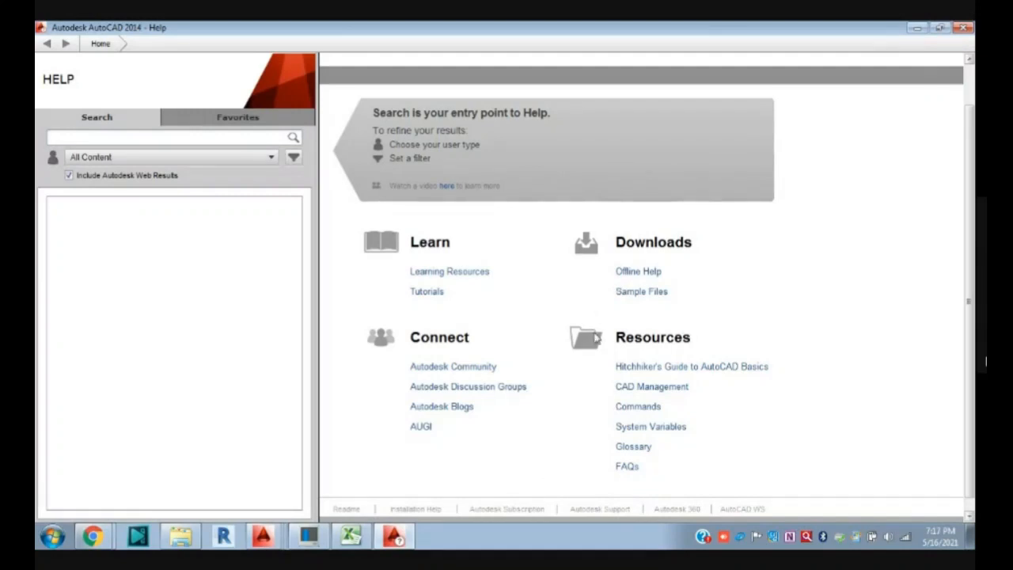
left_click(428, 292)
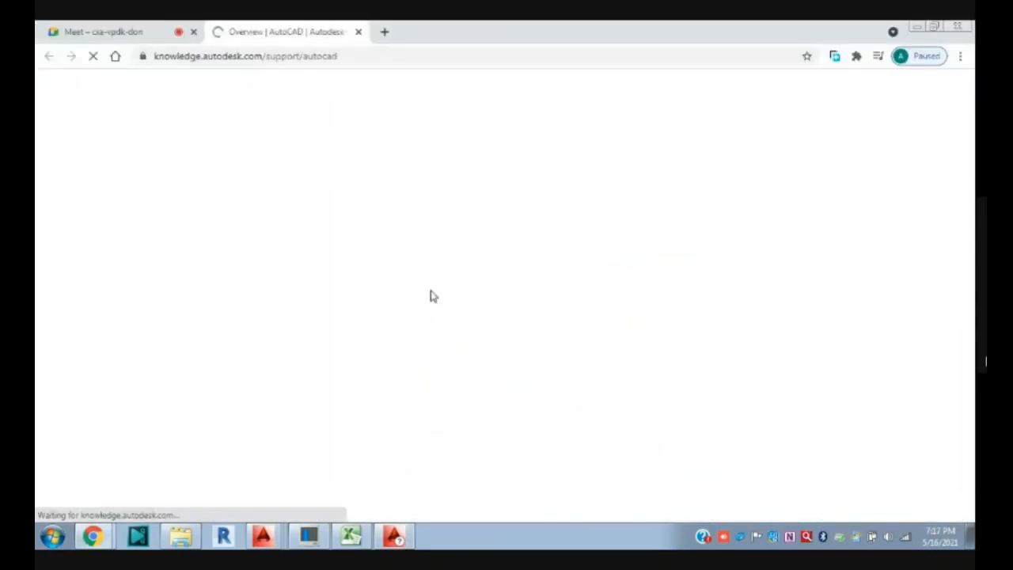
scroll(427, 317, "down", 3)
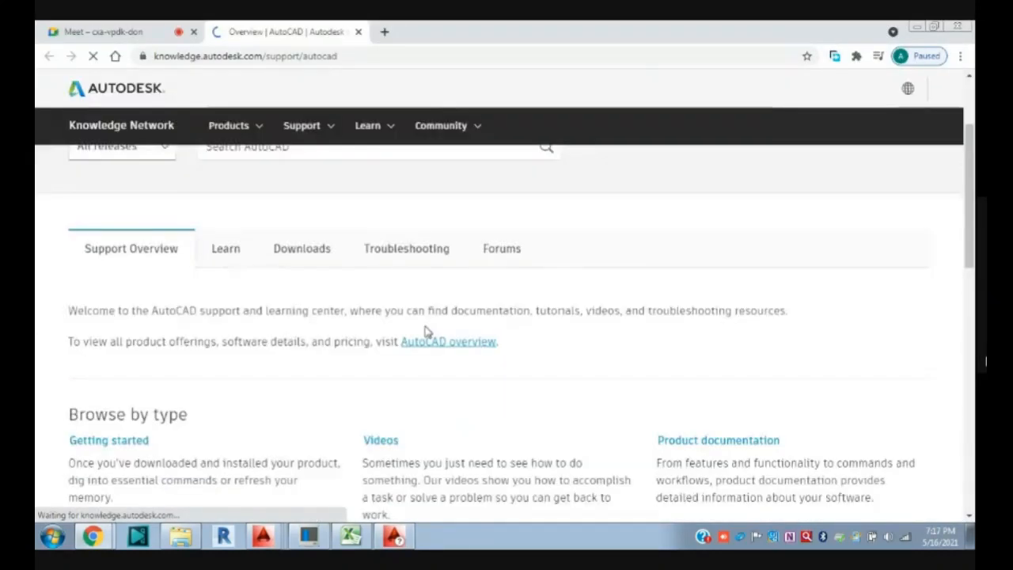
scroll(425, 330, "down", 5)
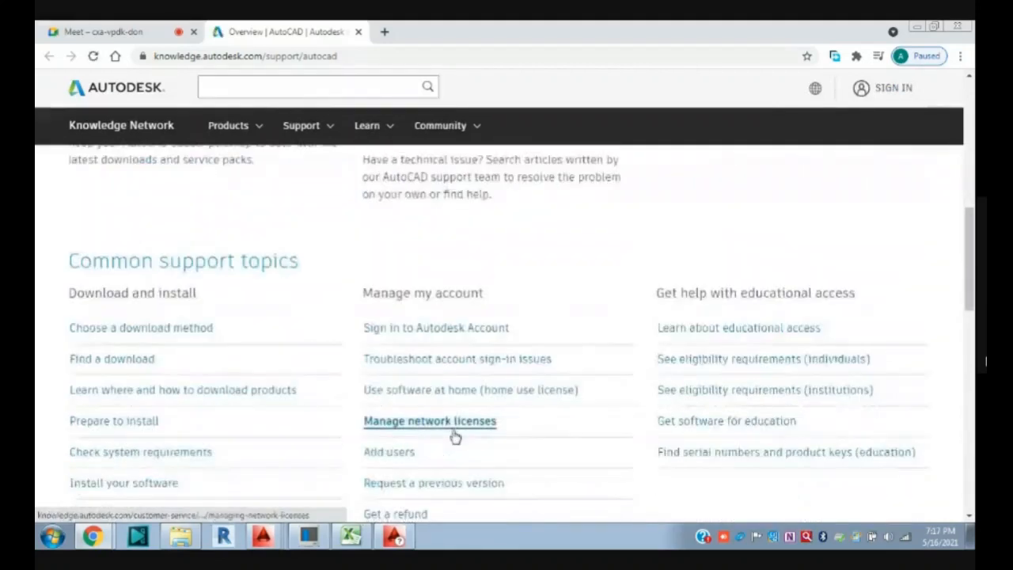
scroll(454, 433, "down", 2)
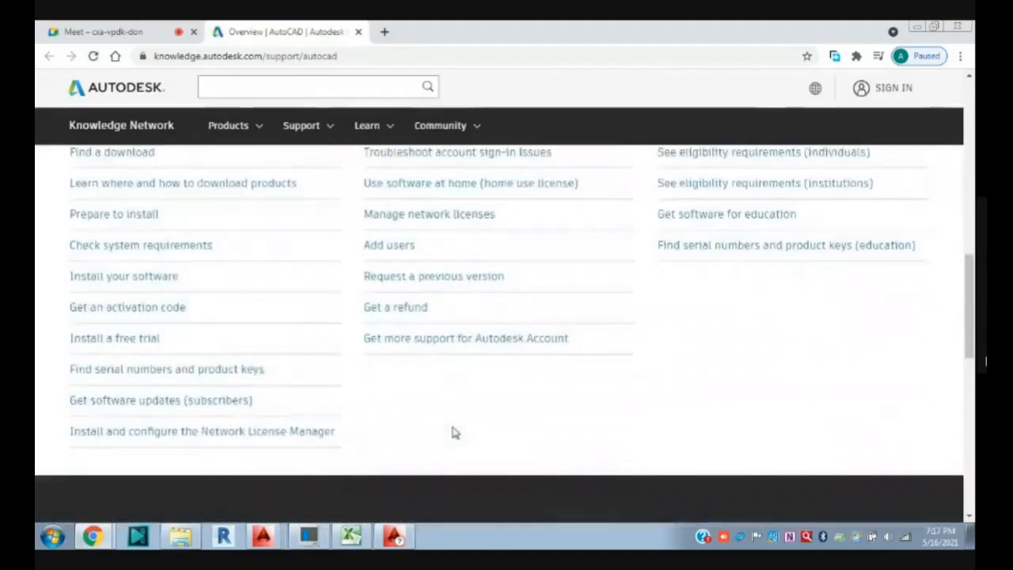
scroll(455, 431, "down", 2)
scroll(474, 411, "up", 5)
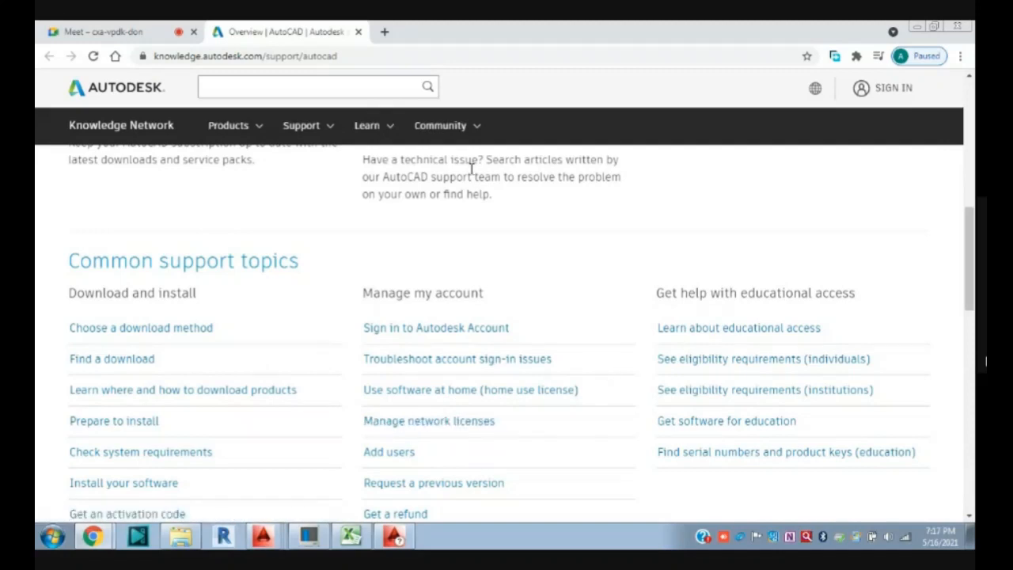
- Look over the Products, Support and Community entries of the Autodesk Knowledge Network and close the page
left_click(261, 131)
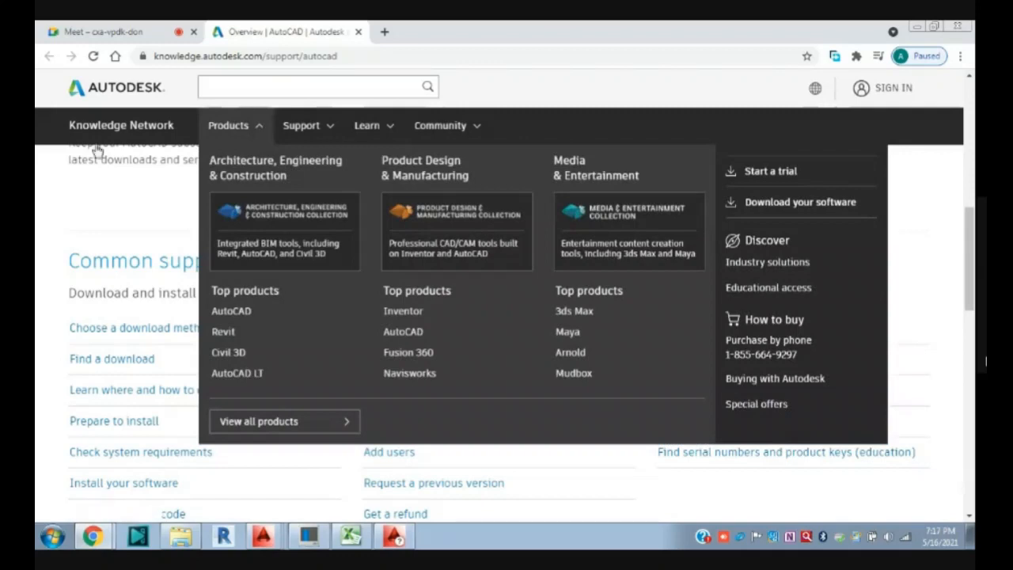
left_click(108, 186)
left_click(332, 130)
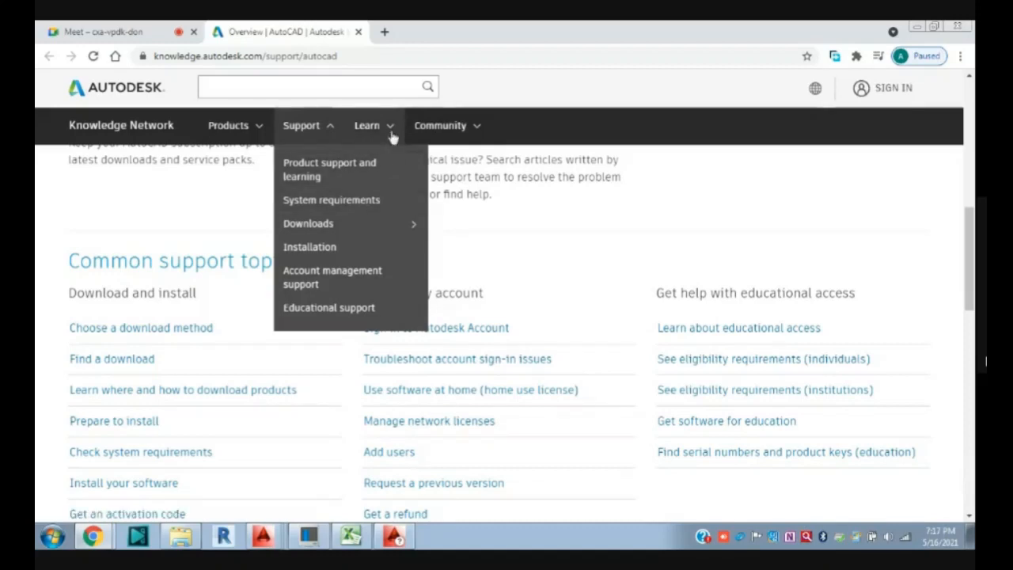
left_click(477, 131)
left_click(476, 131)
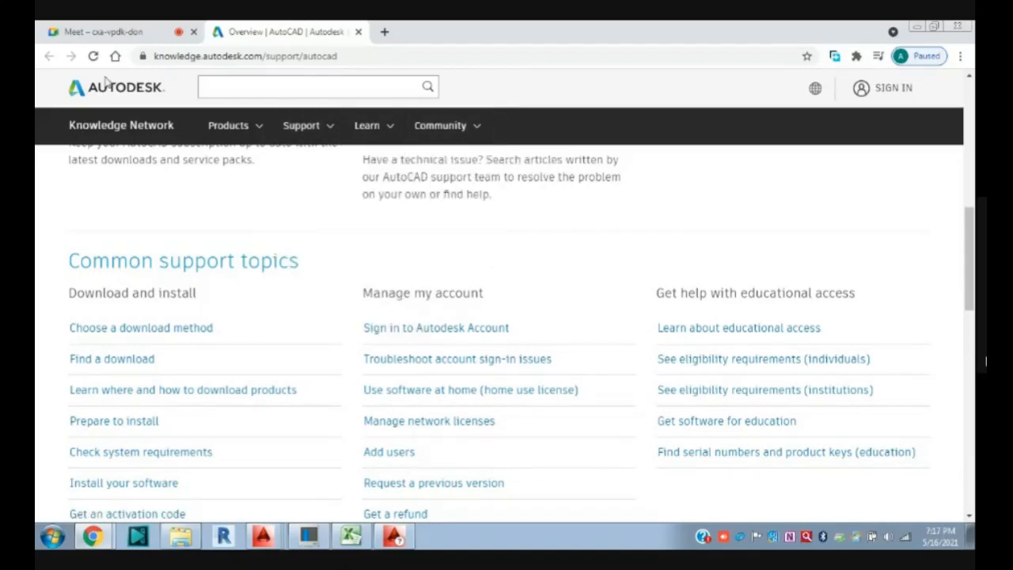
left_click(356, 32)
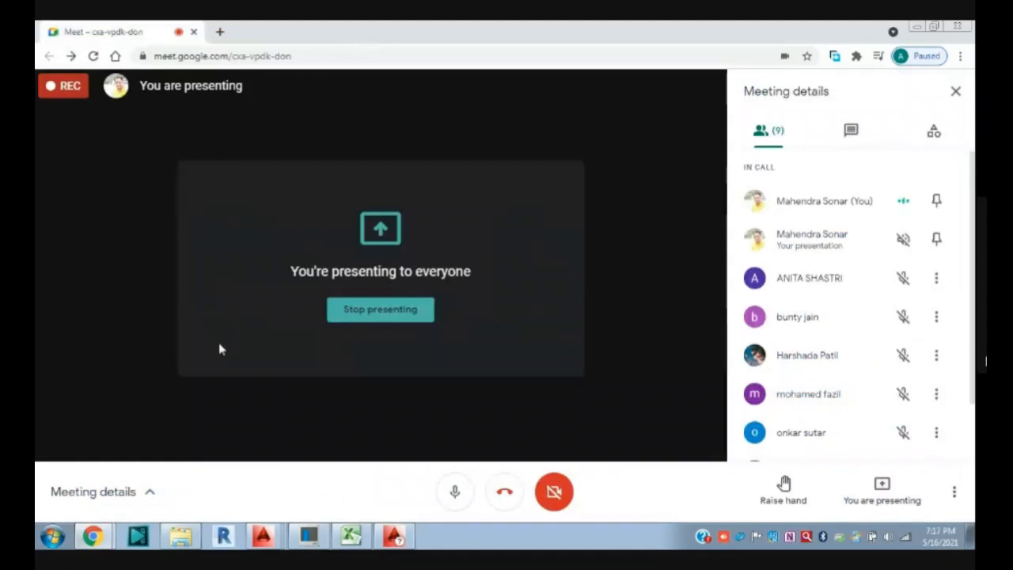
- Return from the browser to Sample Drawing.dwg and reopen the AutoCAD Help home page
key("F1")
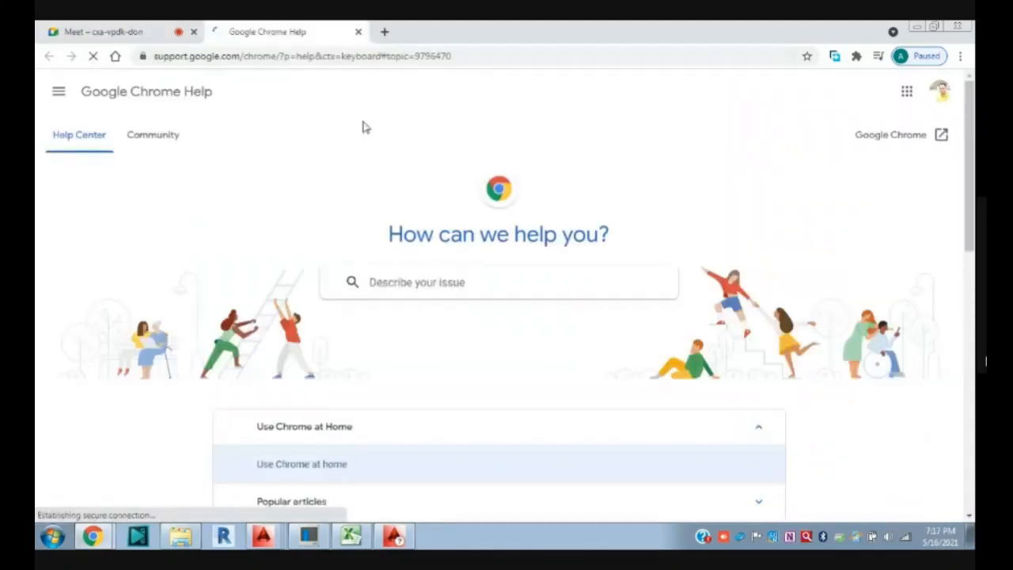
left_click(357, 32)
left_click(916, 28)
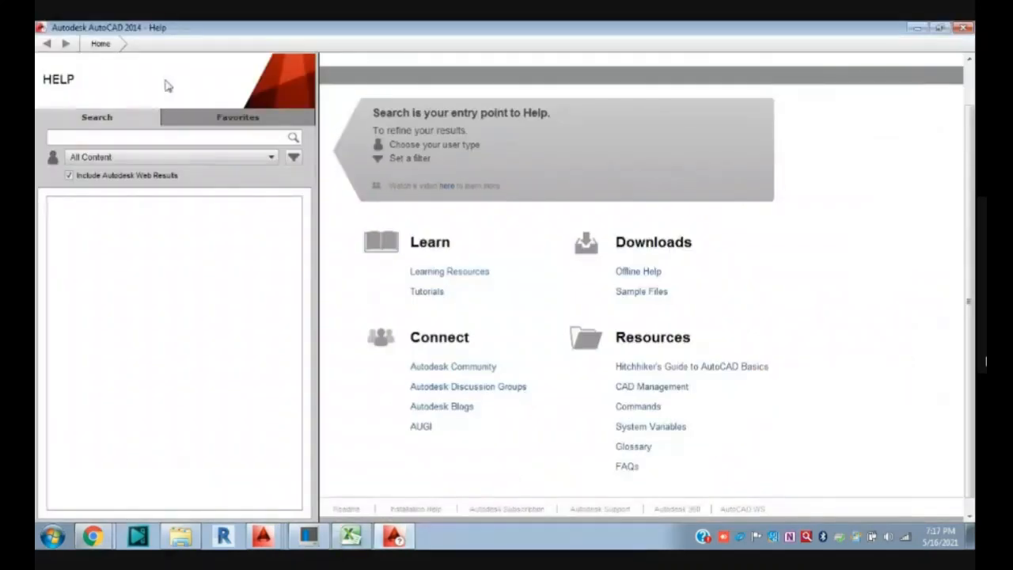
left_click(946, 30)
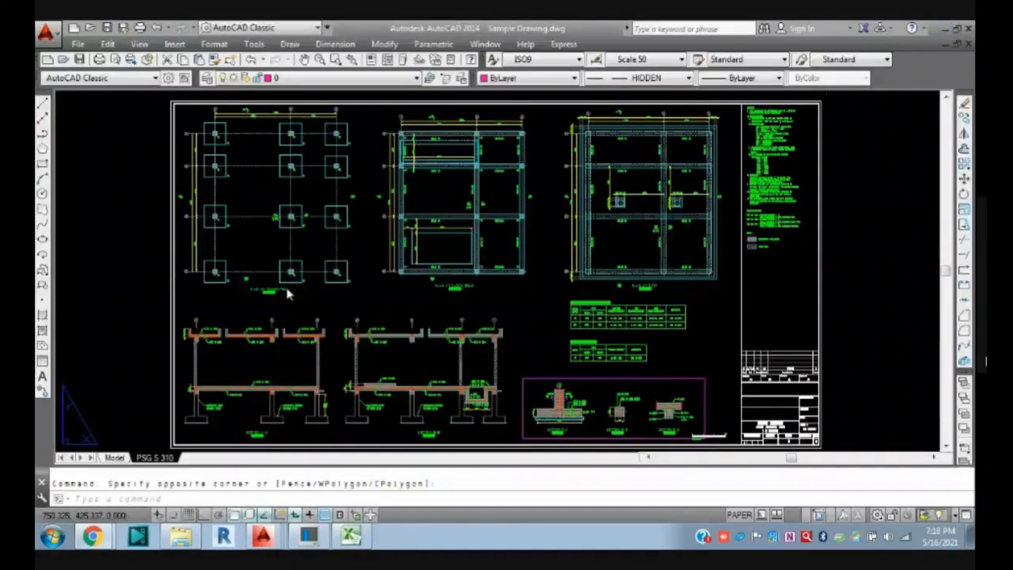
key("F1")
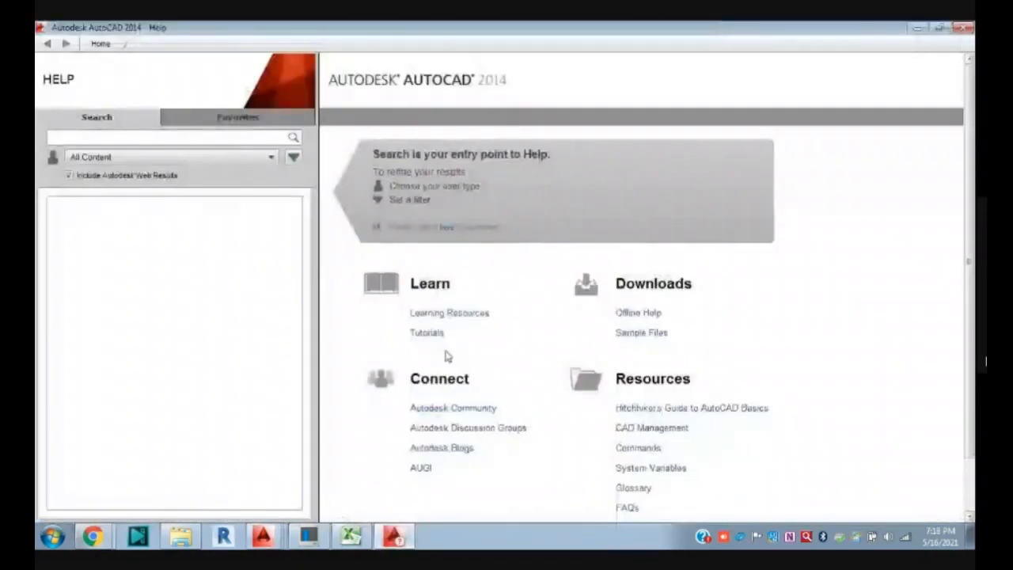
scroll(570, 397, "down", 1)
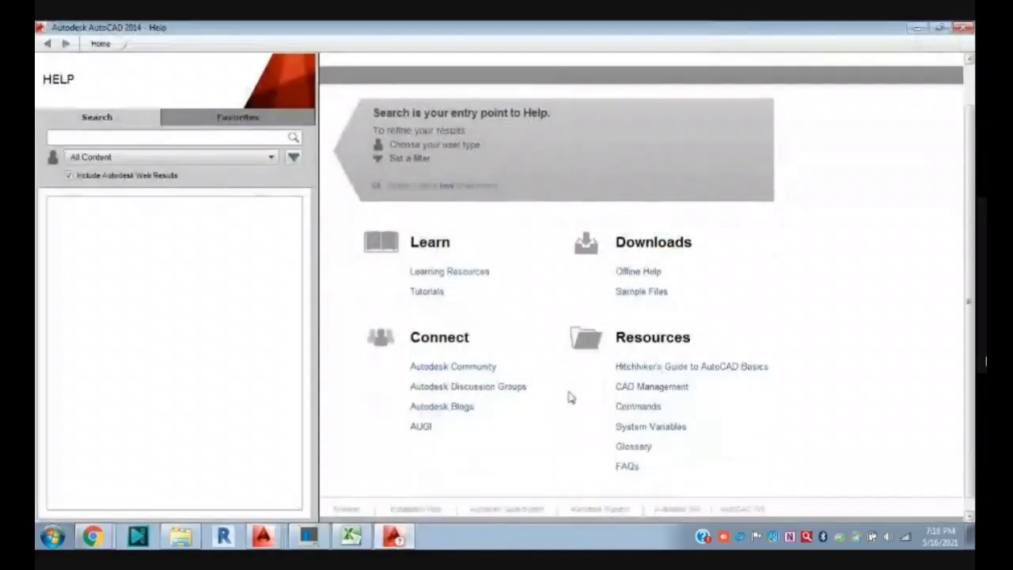
- Switch the Help search content to User and restore it to All Content
left_click(270, 158)
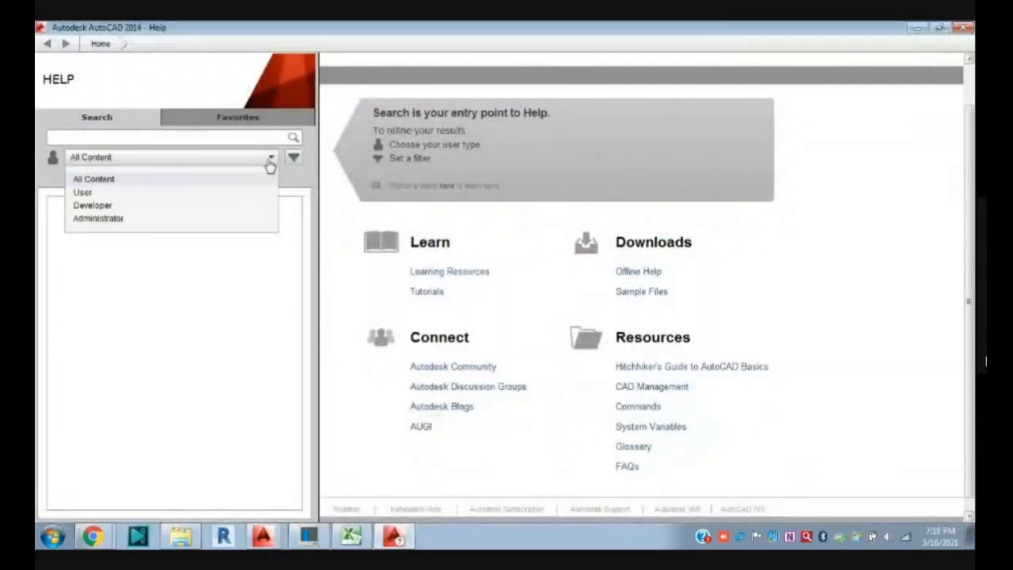
left_click(112, 180)
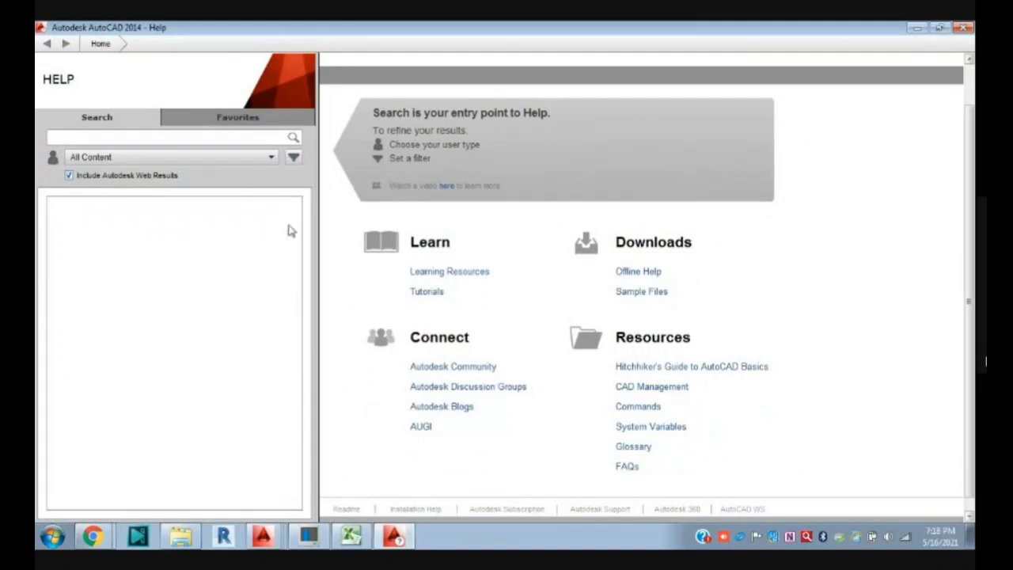
left_click(271, 156)
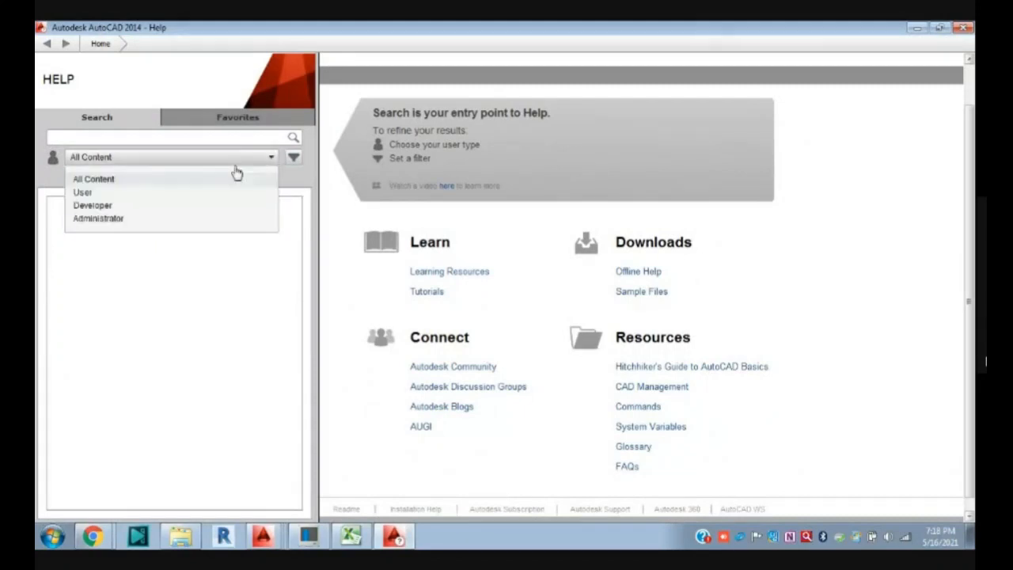
left_click(87, 195)
left_click(271, 157)
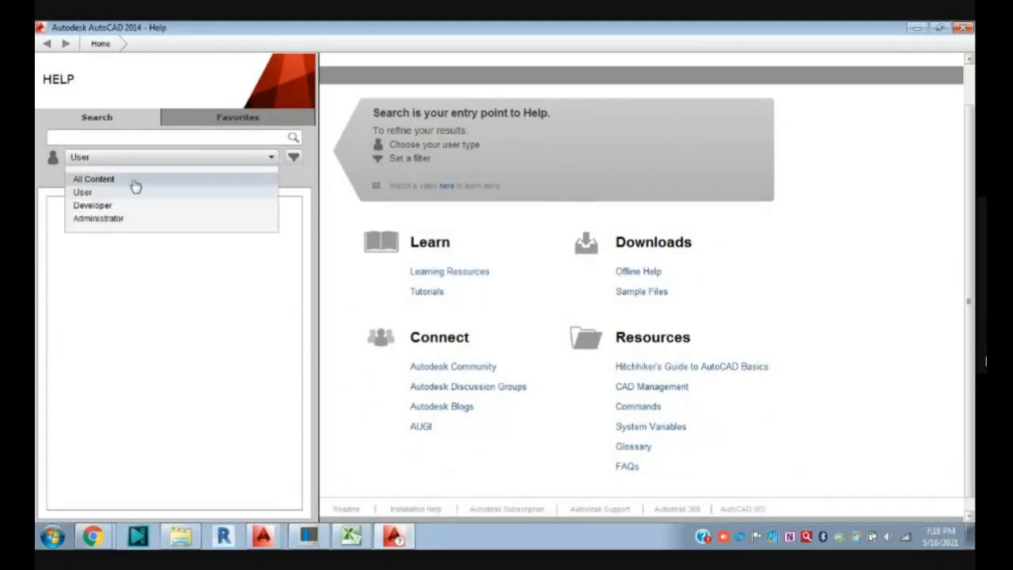
left_click(136, 182)
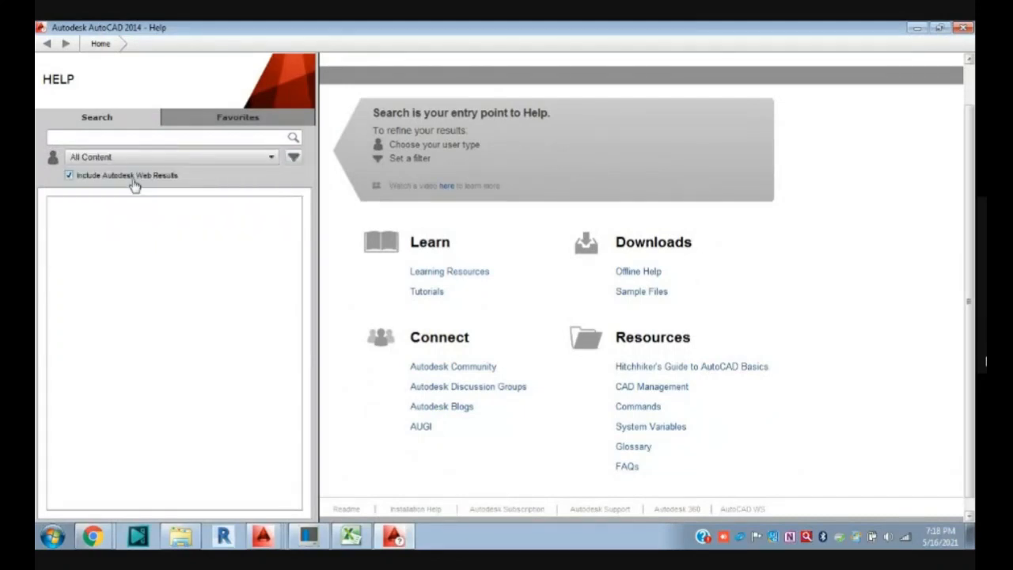
- Search all Help content for "dimension style"
left_click(213, 125)
left_click(105, 119)
left_click(136, 137)
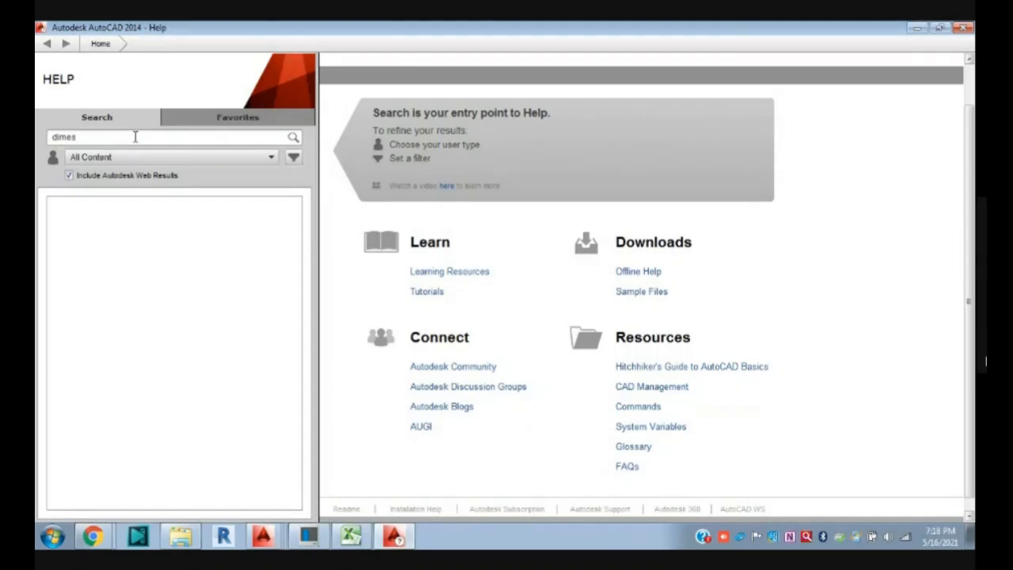
type("nsion style")
left_click(292, 138)
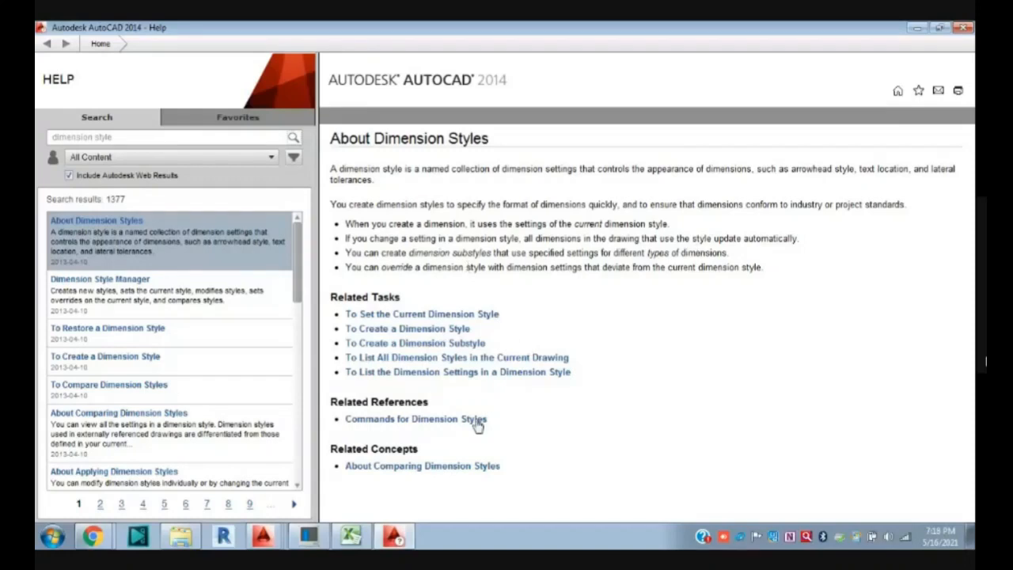
- Follow the links to To Set the Current Dimension Style, Commands for Dimension Styles and DIMSTYLE (Command), and return to About Dimension Styles
left_click(435, 315)
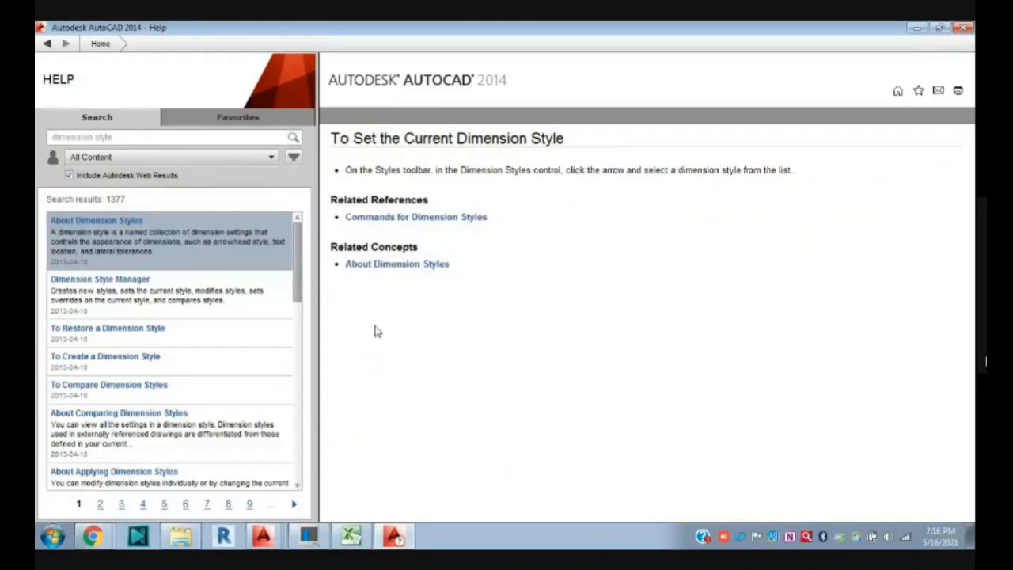
left_click(365, 218)
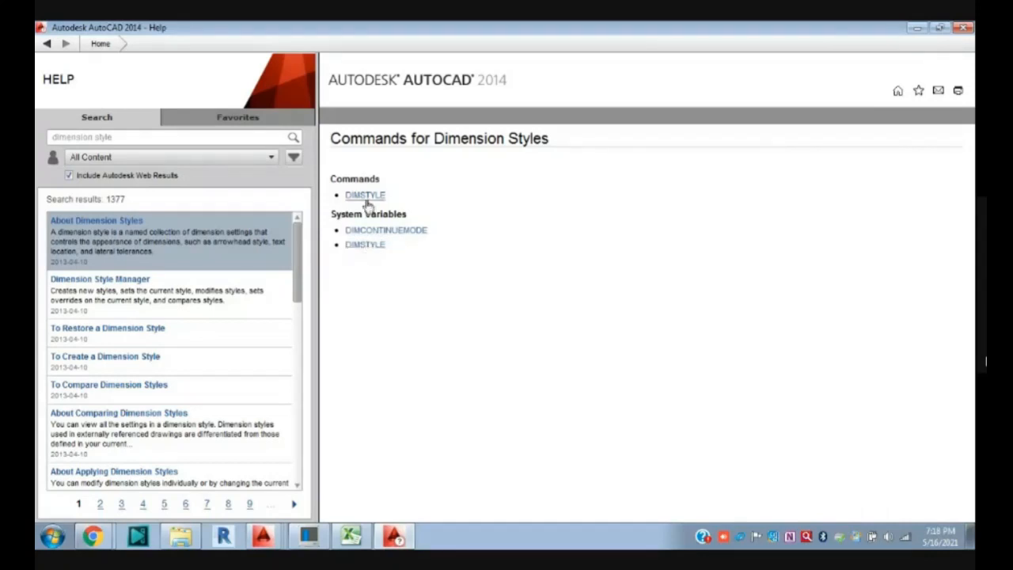
left_click(366, 198)
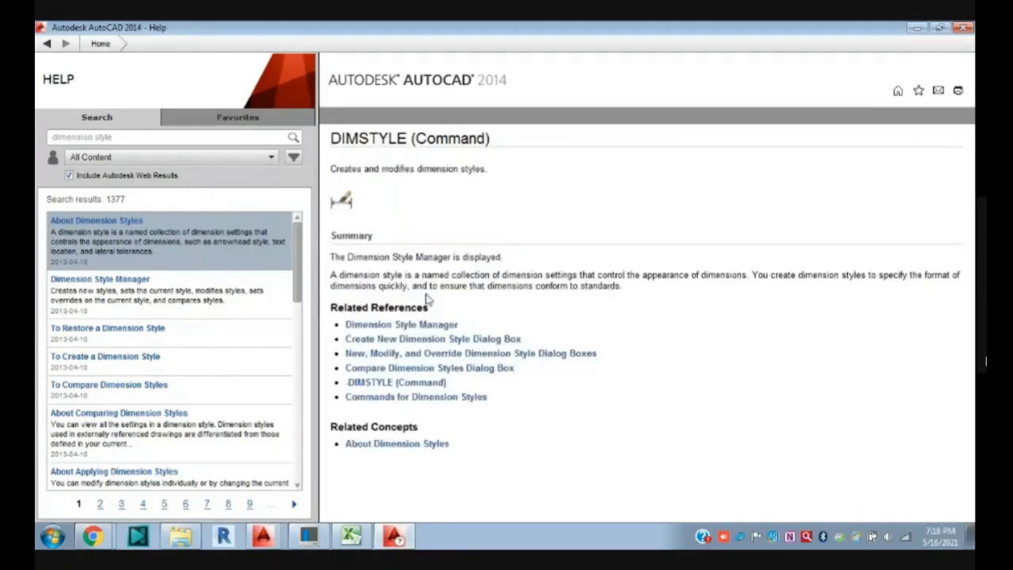
left_click(397, 444)
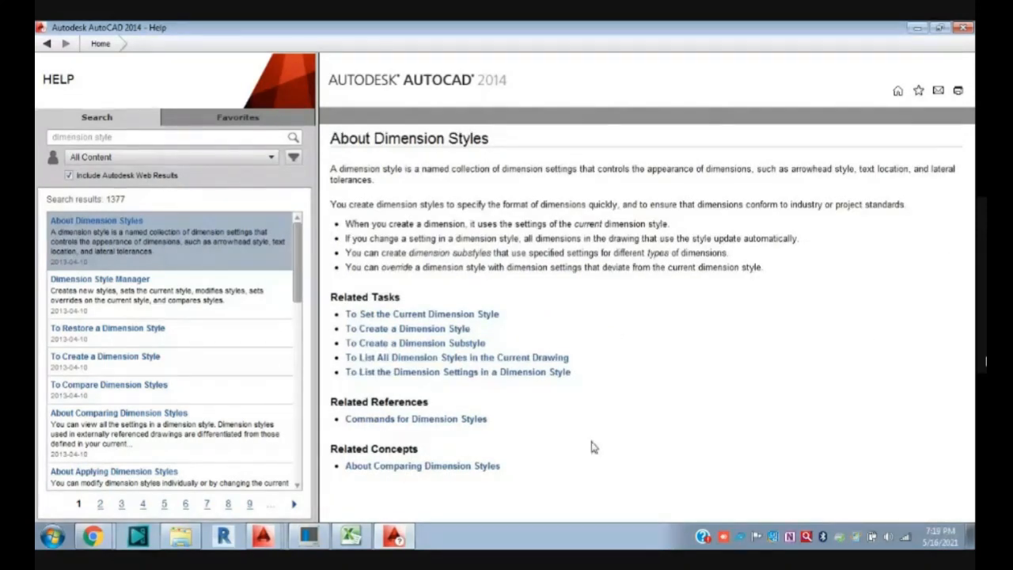
- Look through the list of dimension style topics and close the Help window
scroll(140, 433, "down", 10)
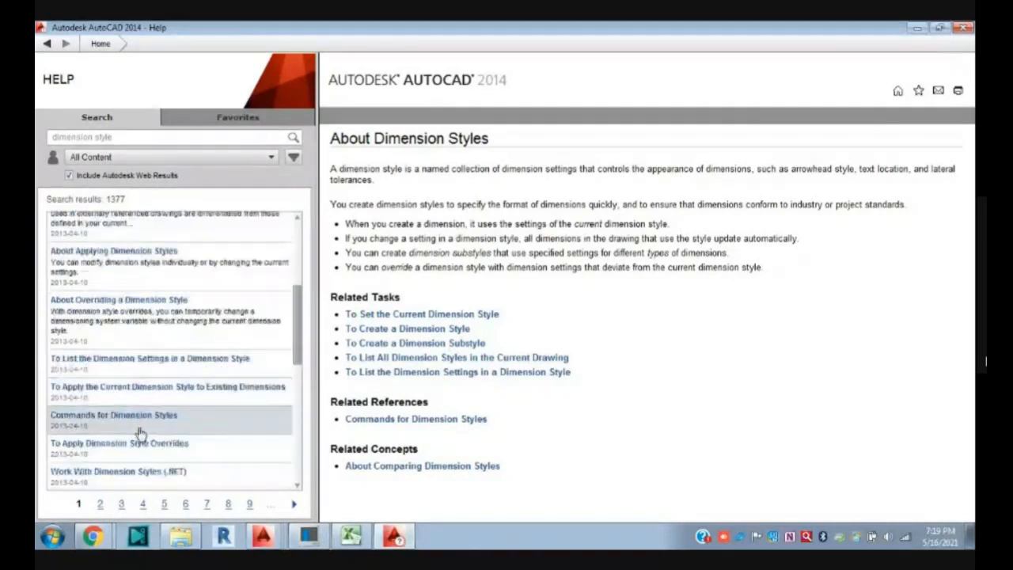
scroll(140, 431, "down", 5)
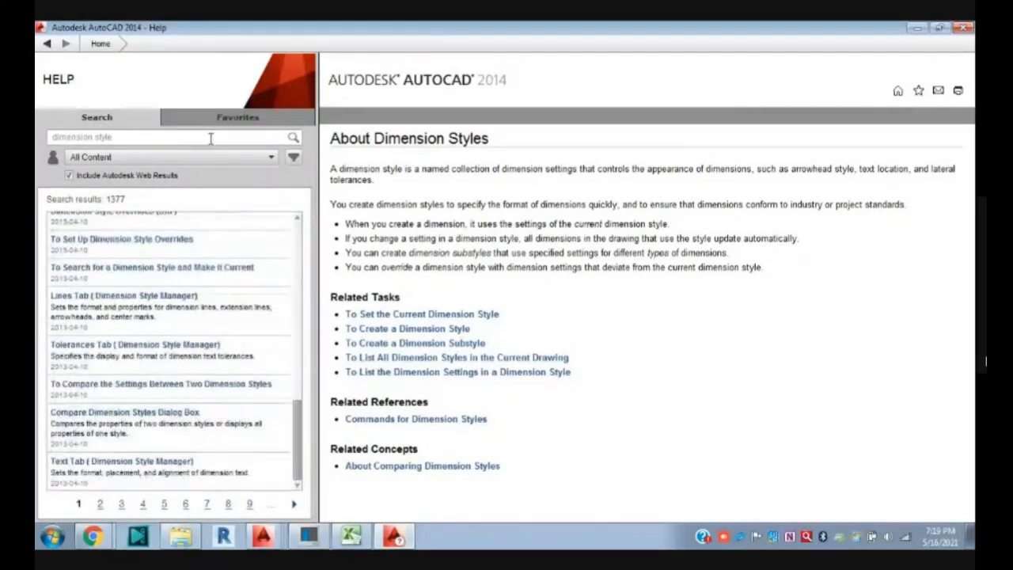
left_click(962, 28)
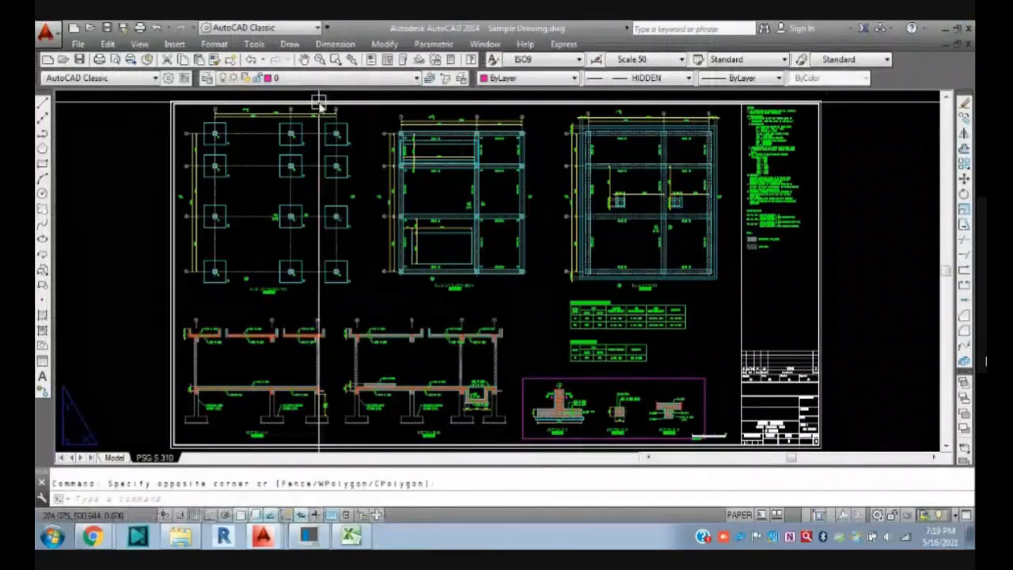
- Look through the Express, Format, Tools and Dimension commands, including the list of available palettes
left_click(563, 44)
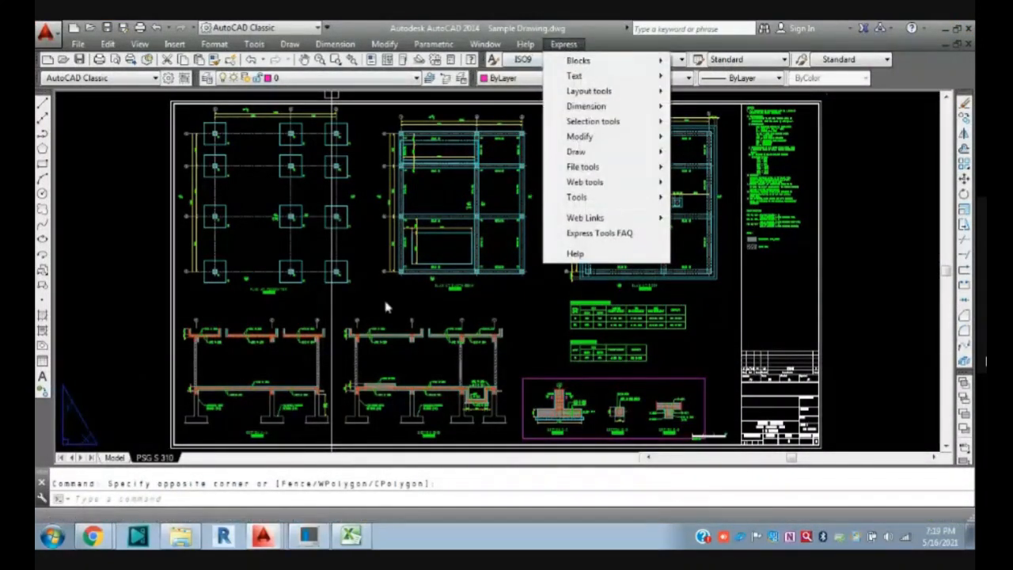
left_click(510, 308)
left_click(524, 307)
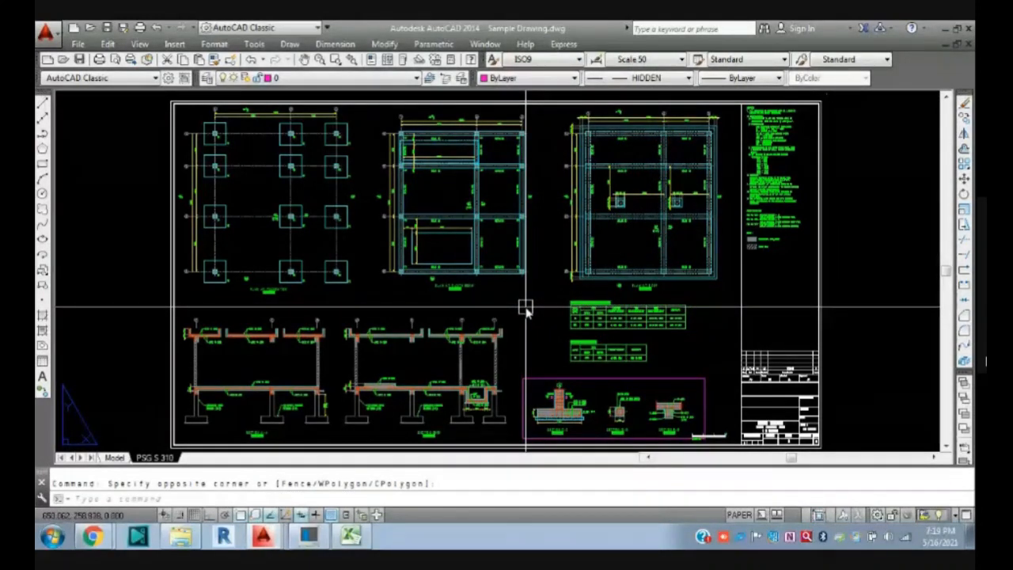
left_click(216, 46)
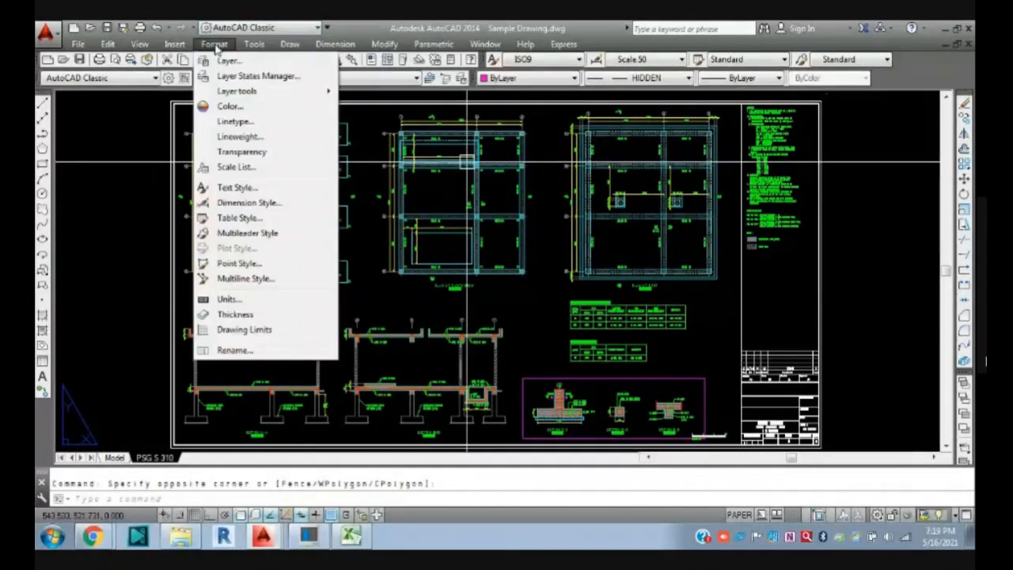
mouse_move(187, 48)
mouse_move(254, 44)
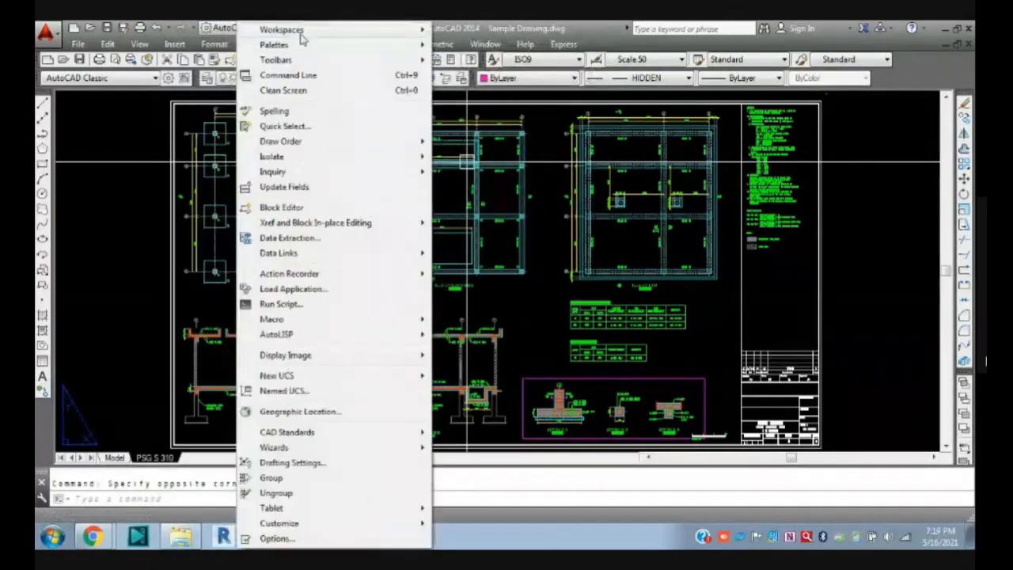
key("Escape")
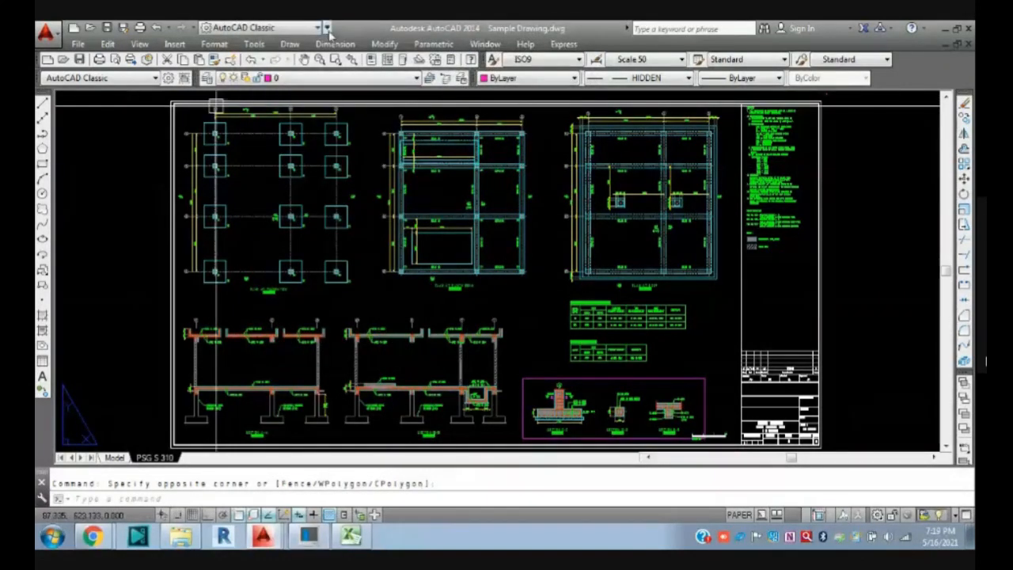
left_click(290, 45)
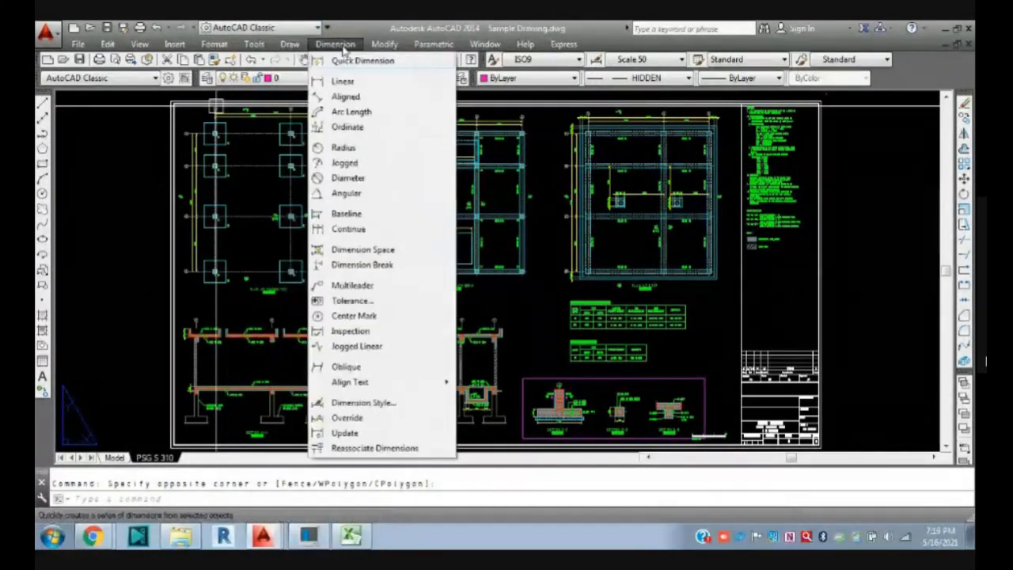
mouse_move(230, 50)
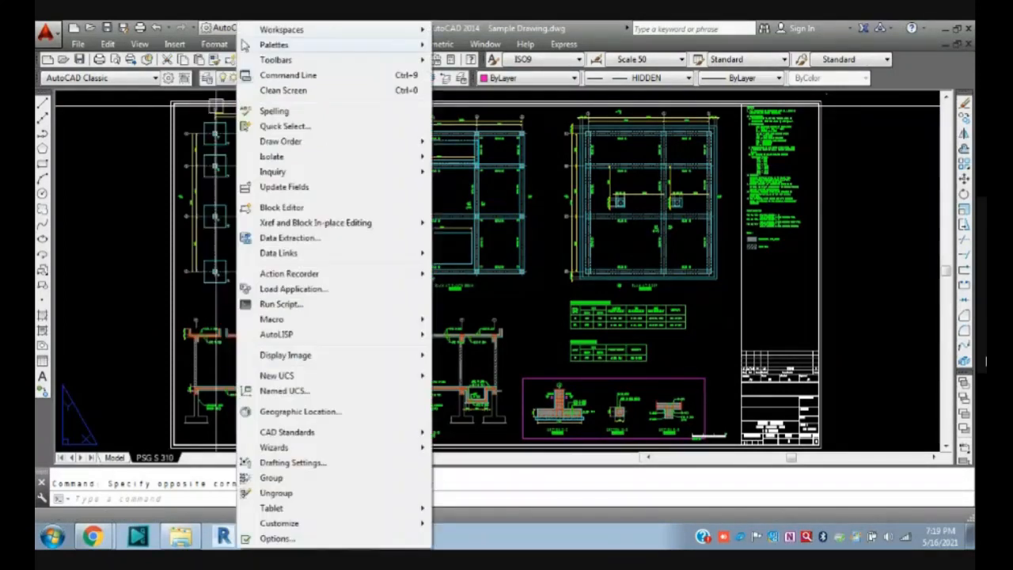
mouse_move(265, 49)
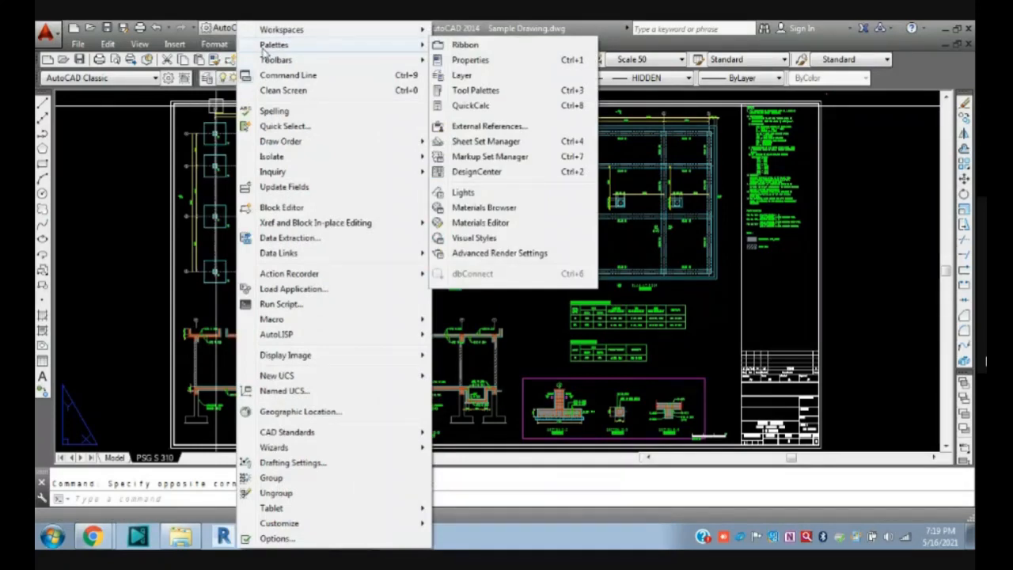
left_click(109, 166)
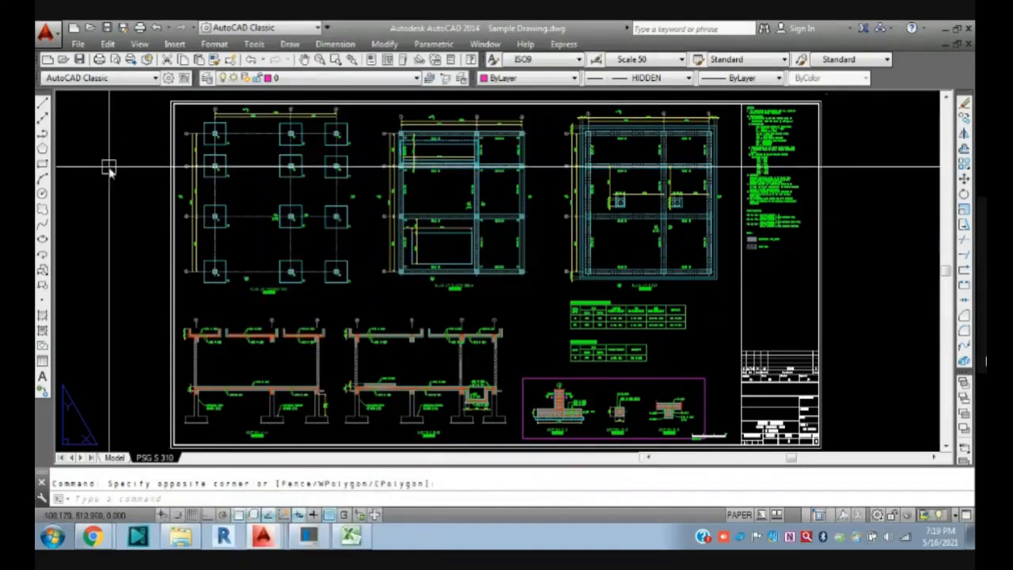
left_click(290, 48)
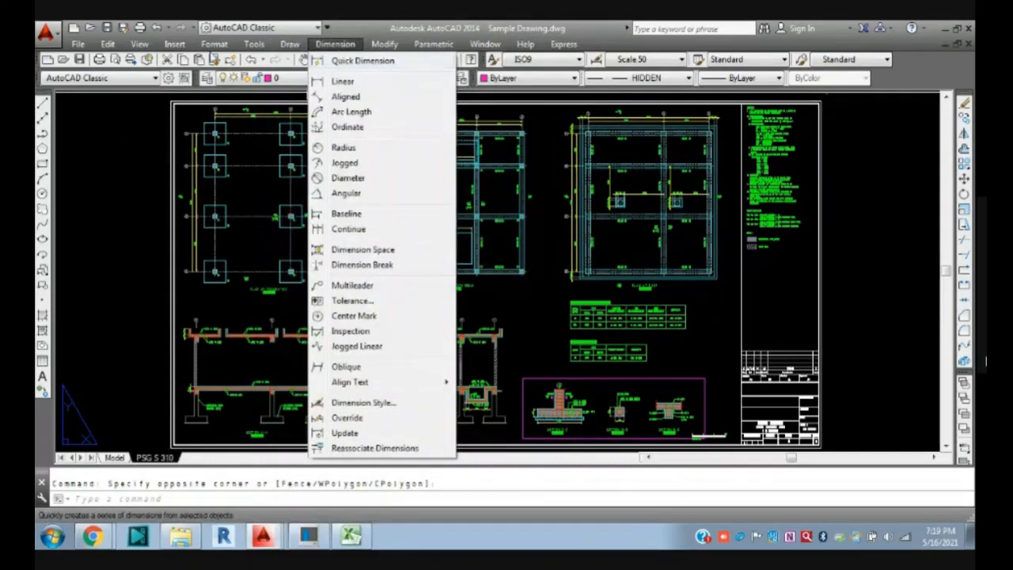
mouse_move(143, 46)
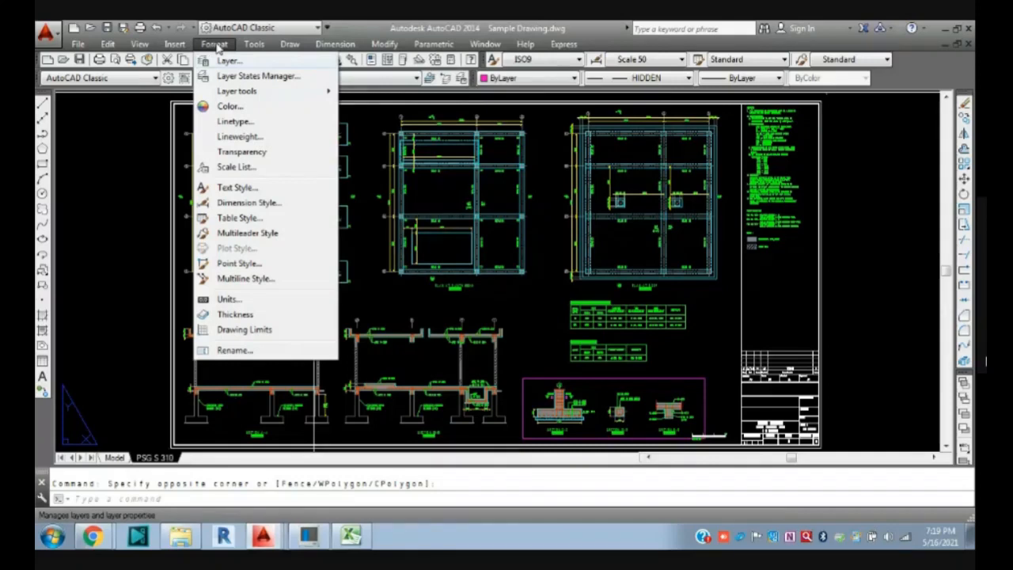
mouse_move(252, 45)
left_click(65, 171)
left_click(100, 266)
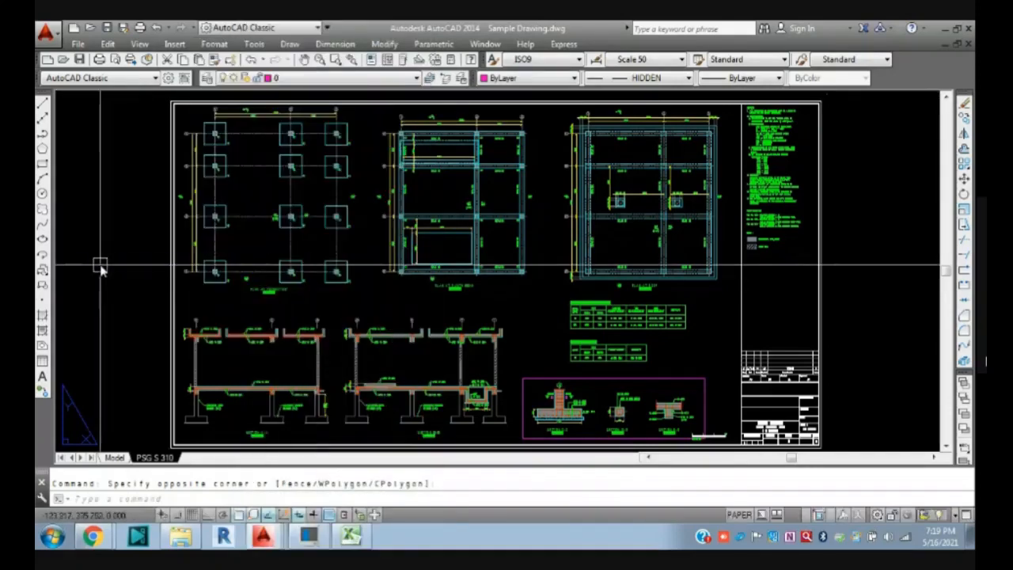
type("op")
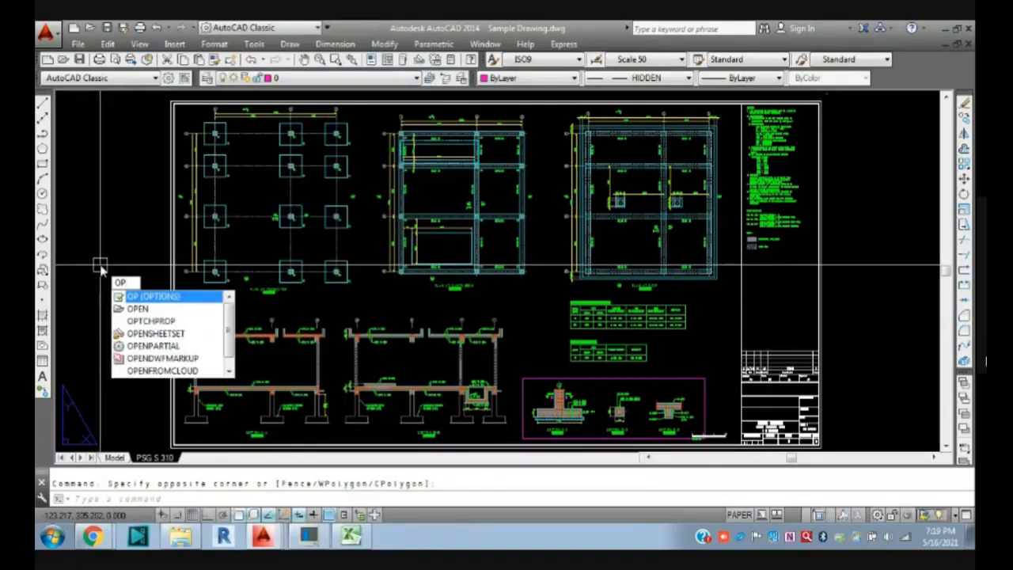
left_click(143, 297)
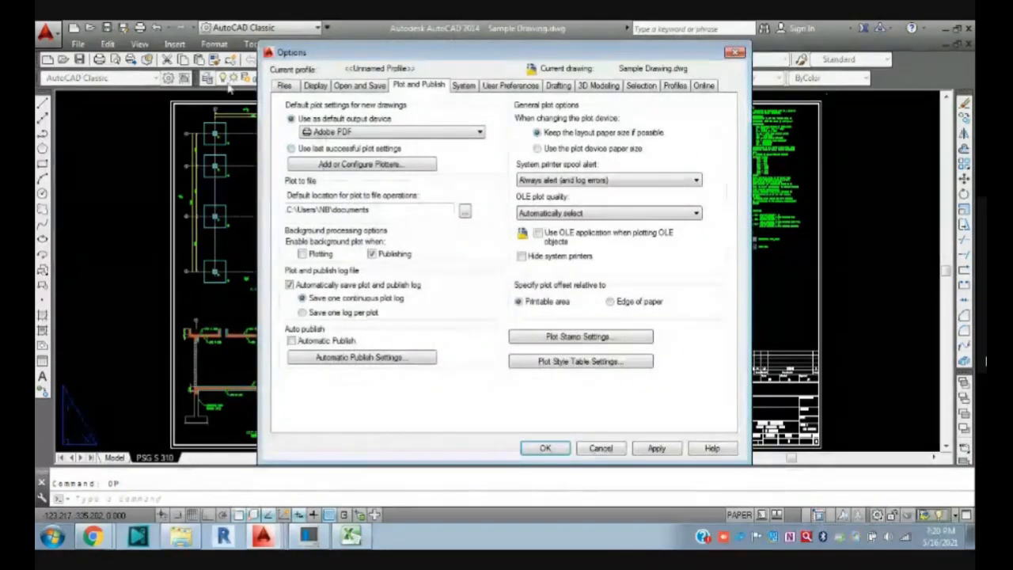
left_click(598, 447)
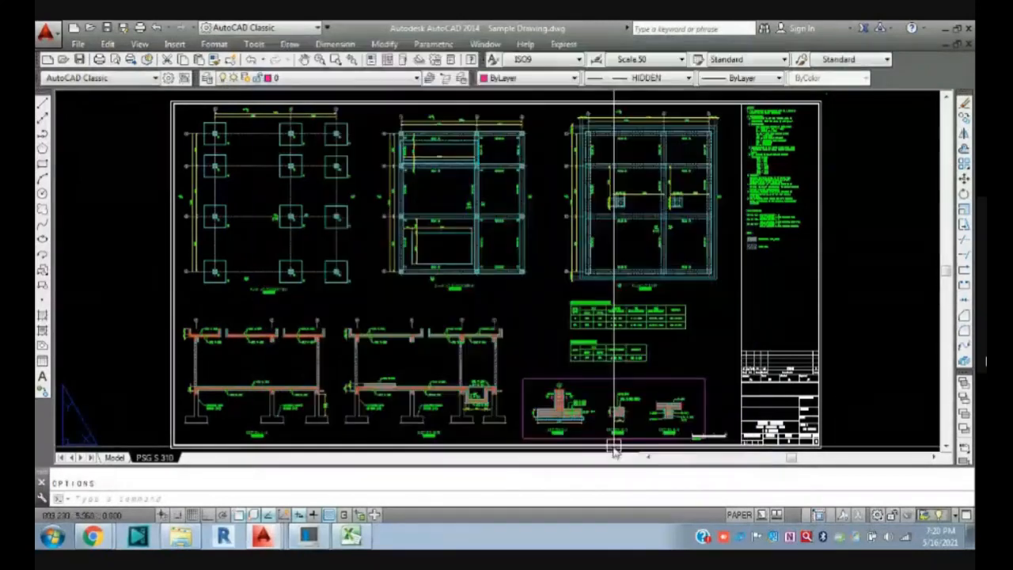
- Switch to the Test1 drawing and display its model space
scroll(439, 368, "up", 3)
scroll(370, 275, "down", 4)
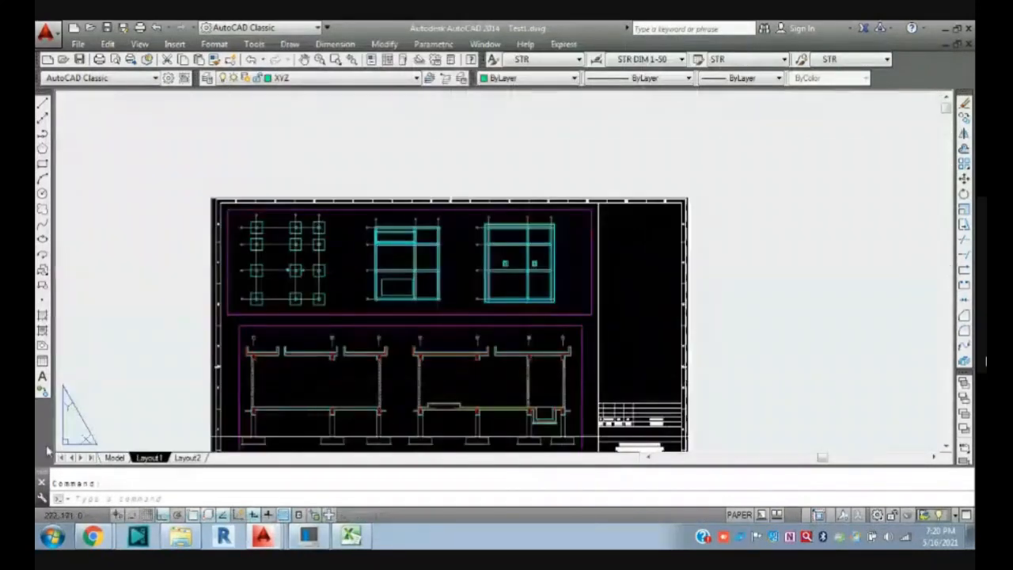
left_click(121, 459)
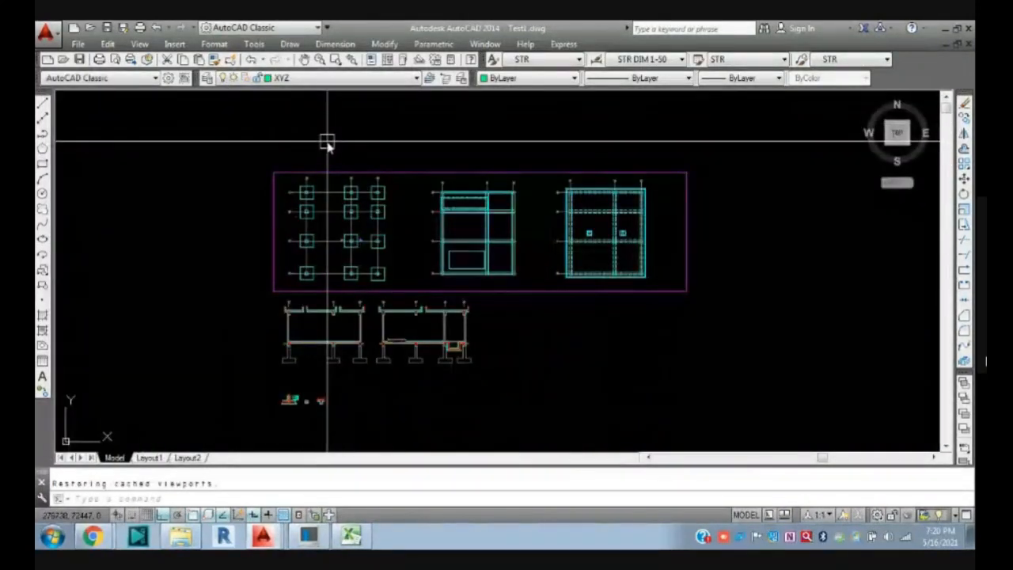
- Open the Options, expand the Automatic Save File Location among the file paths to view its folder, and cancel the dialog
type("op")
key("Return")
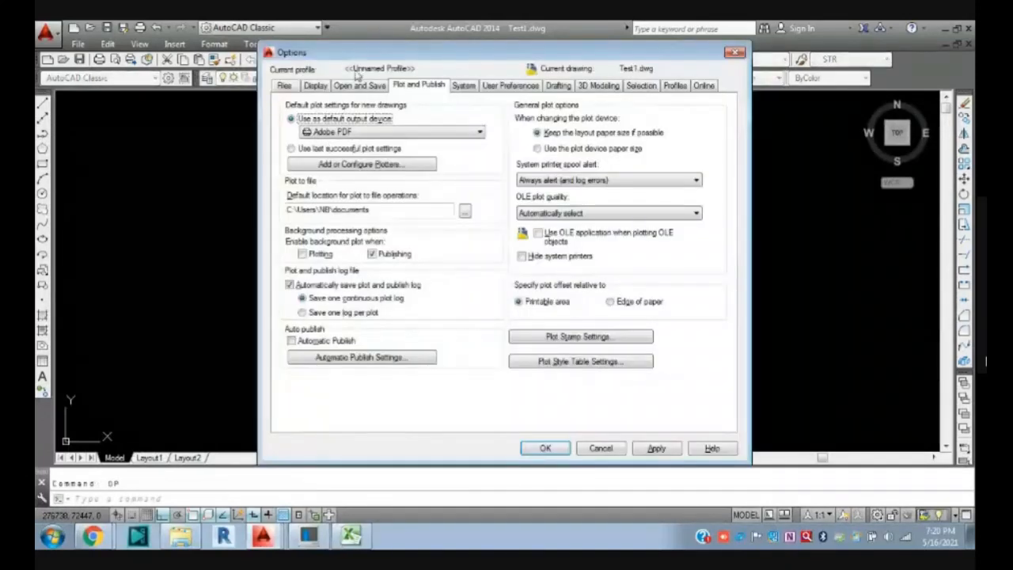
left_click_drag(341, 59, 294, 50)
left_click(272, 84)
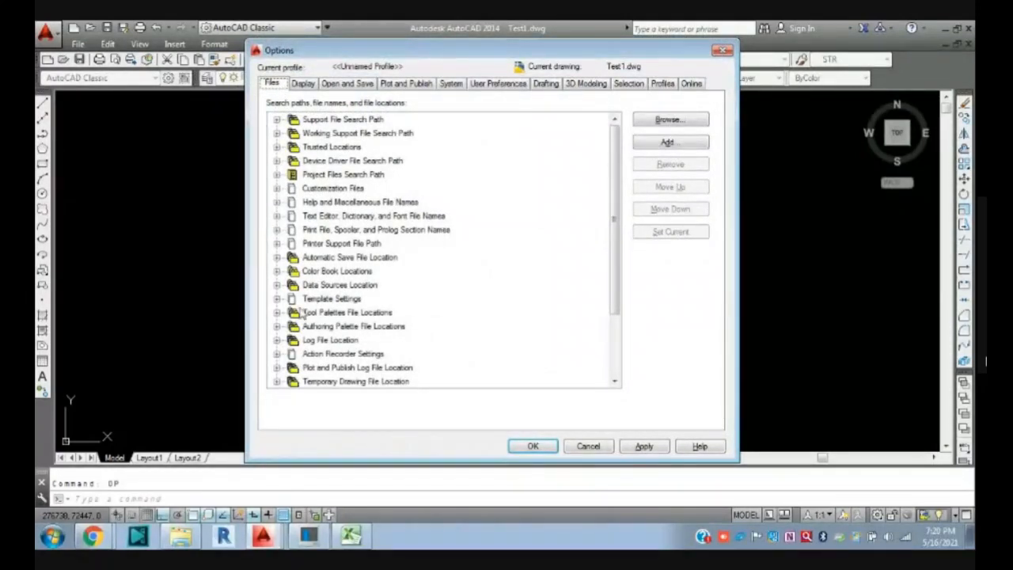
left_click(277, 258)
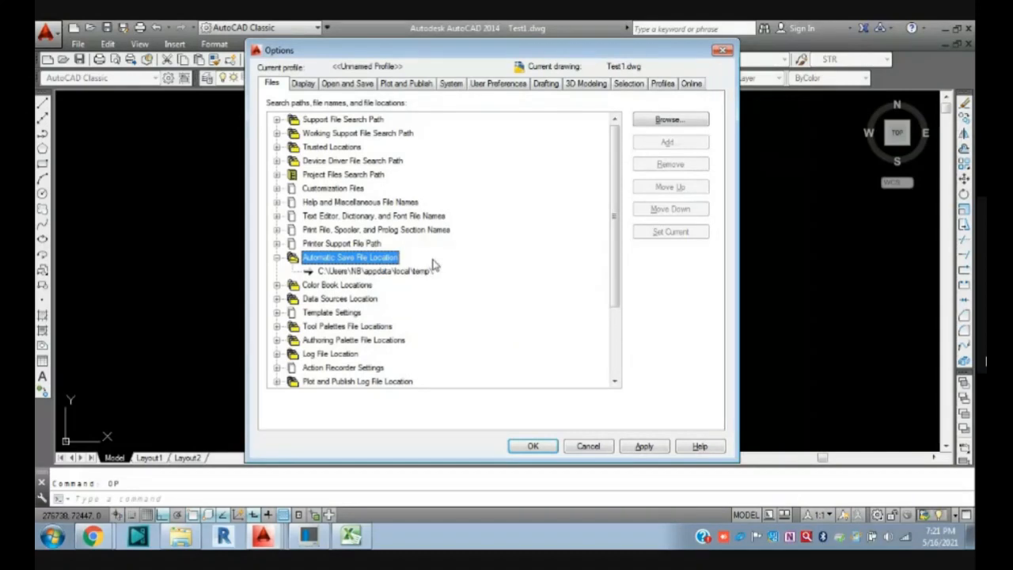
left_click(587, 446)
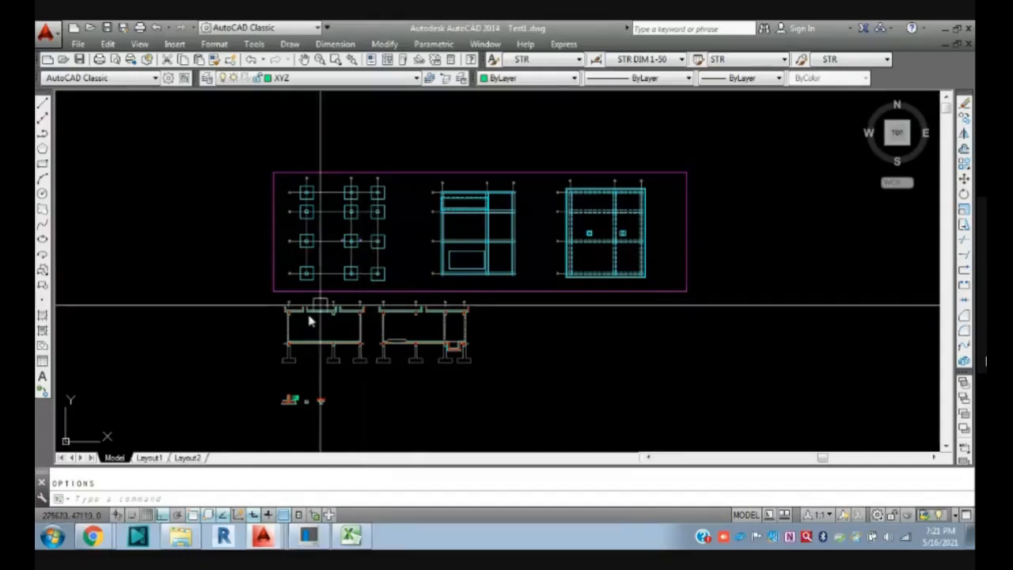
- Switch to Windows Explorer, compare the modification times of the Test1 DWG and BAK files, and minimize the folder window
left_click(181, 536)
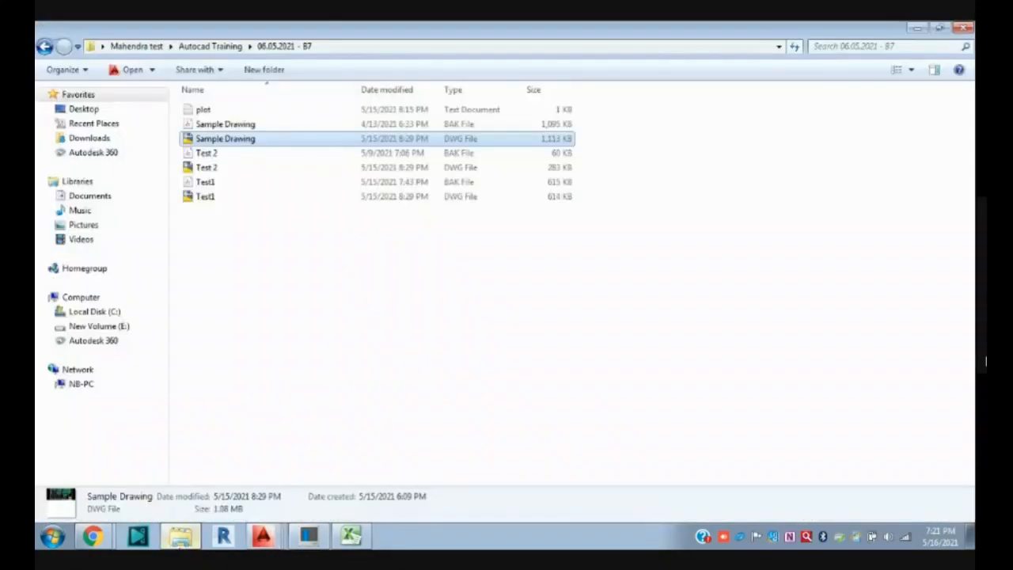
left_click(213, 198)
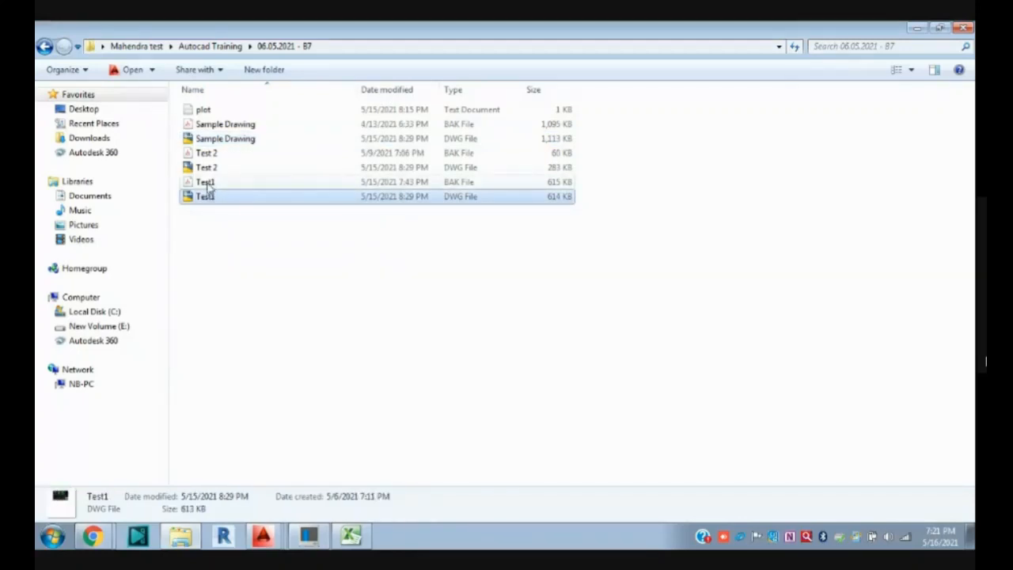
left_click(209, 184)
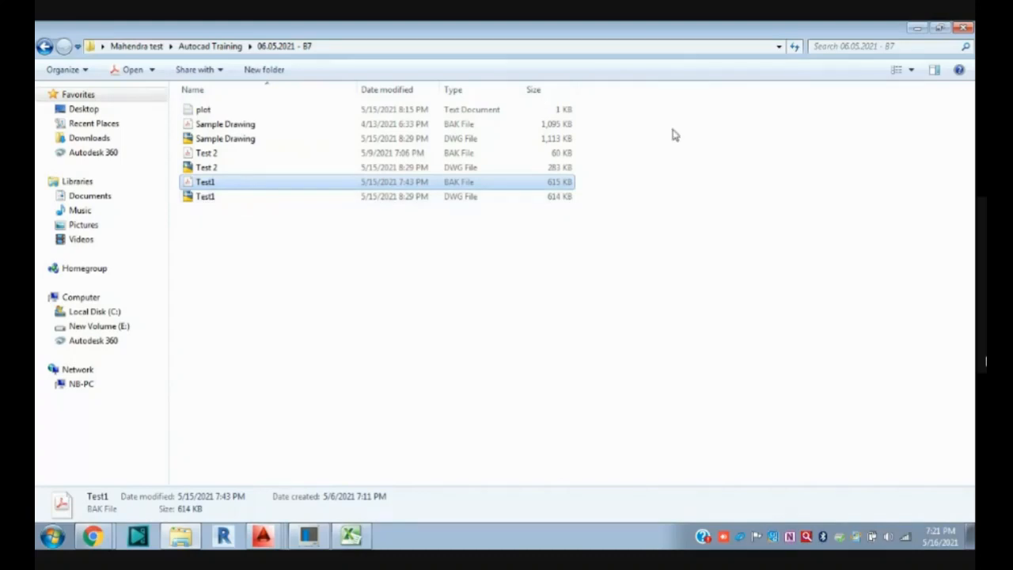
left_click(194, 200)
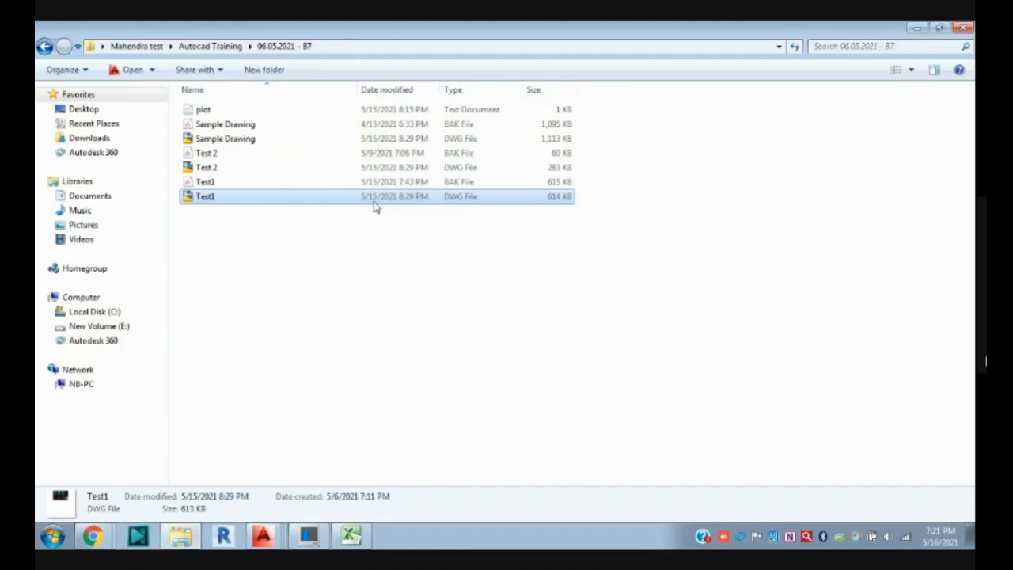
left_click(916, 27)
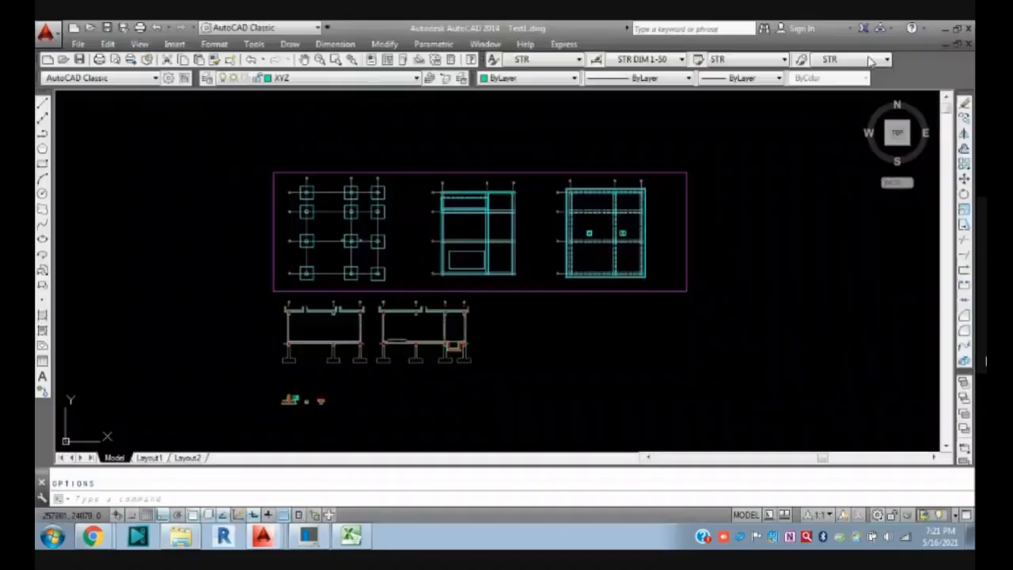
- Save the Test1 drawing, check the new times of its DWG and BAK files in Windows Explorer, and return to AutoCAD
key("ctrl+s")
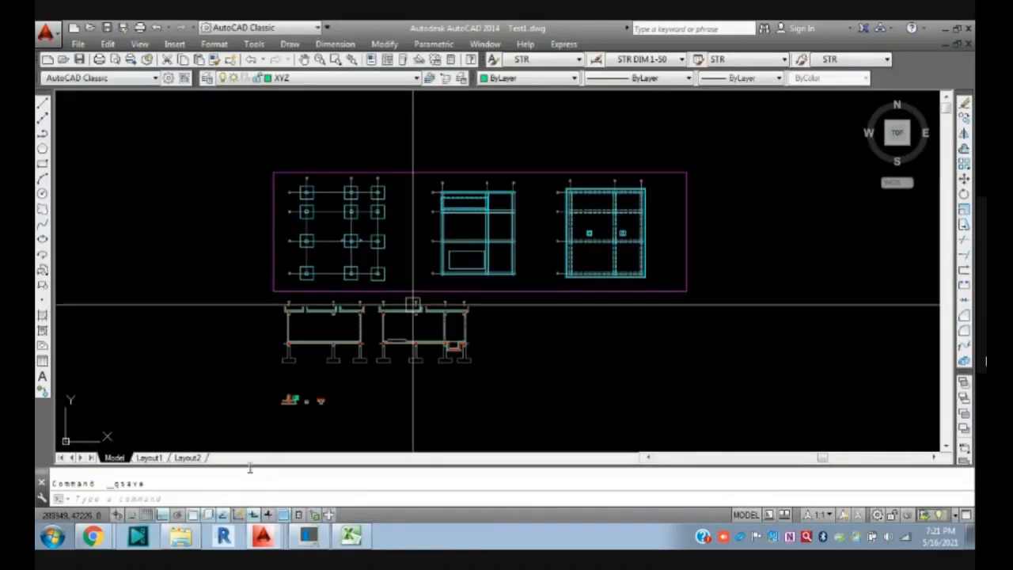
left_click(181, 540)
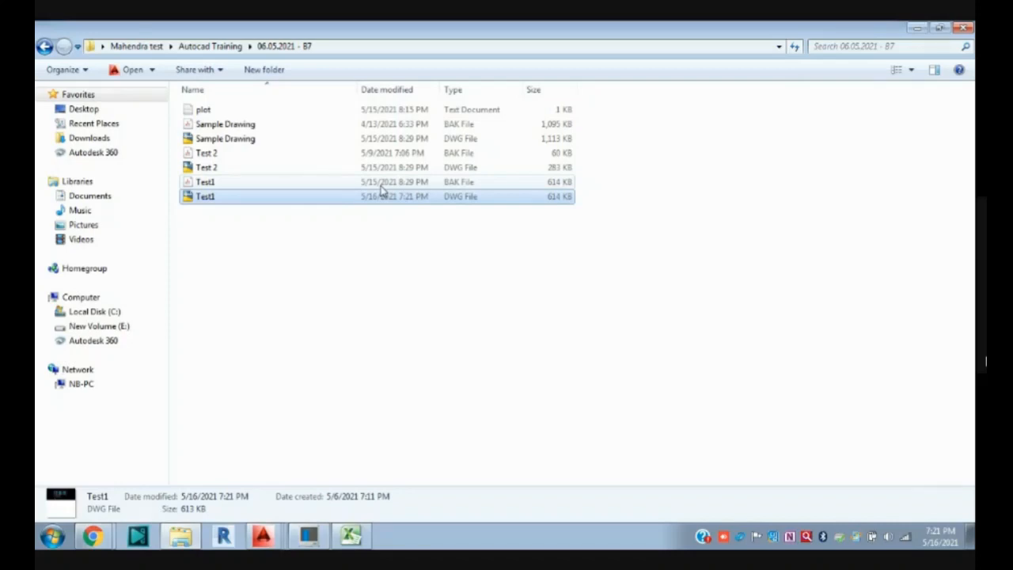
key("alt+Tab")
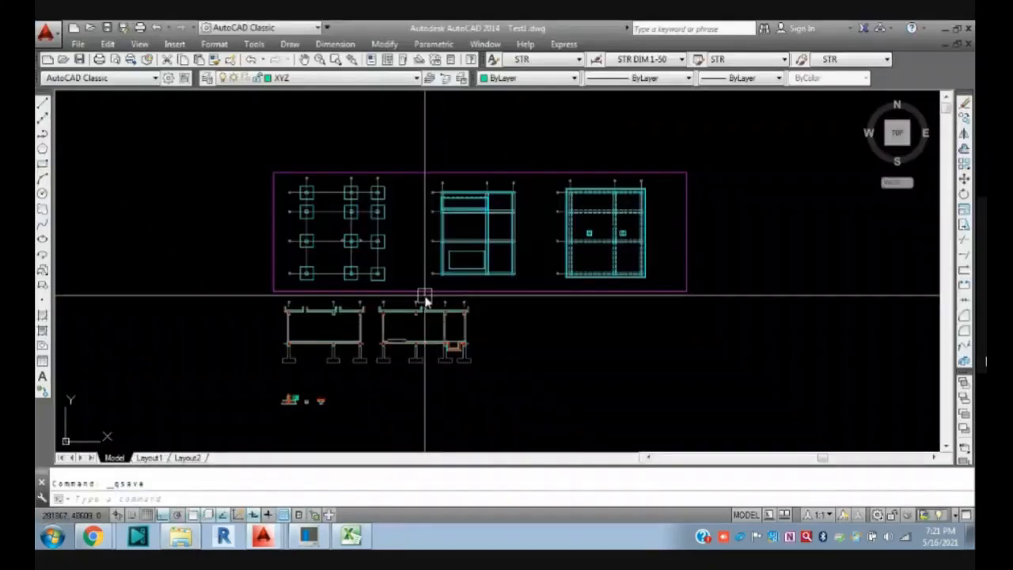
- Reopen the Options, select the path under Automatic Save File Location, and glance at the Display settings before returning to the file paths
type("OP")
key("Return")
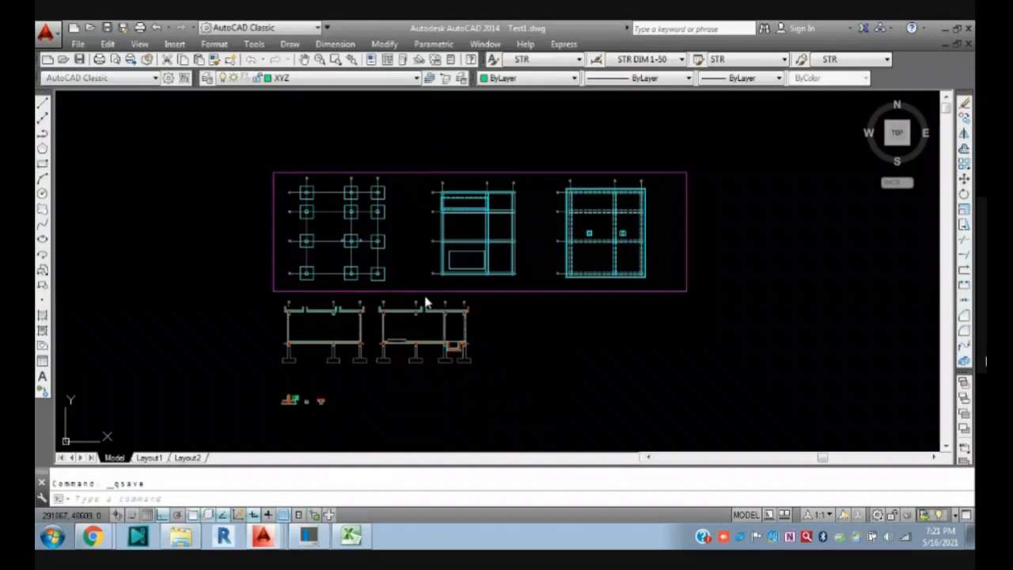
left_click(286, 85)
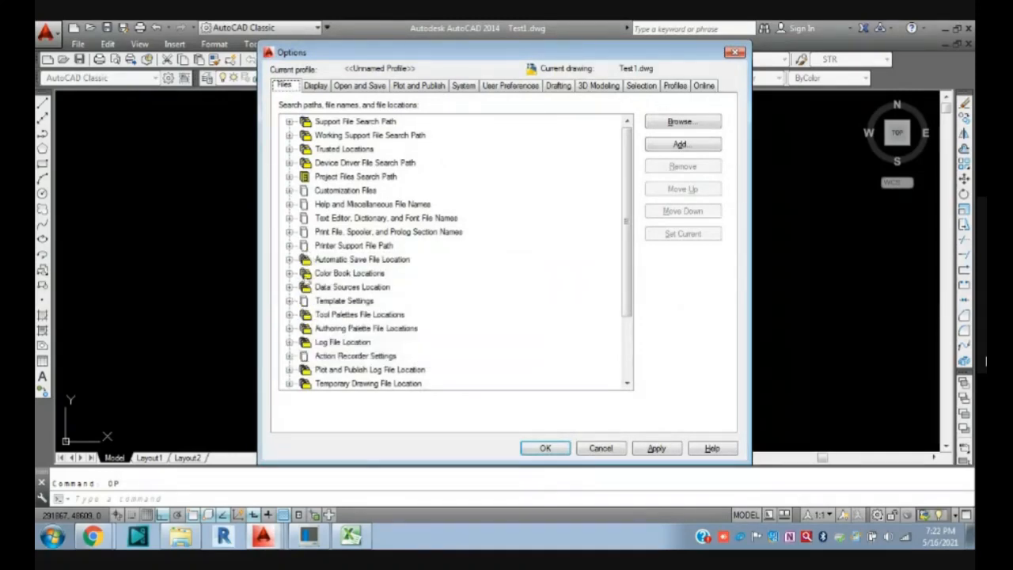
left_click(290, 260)
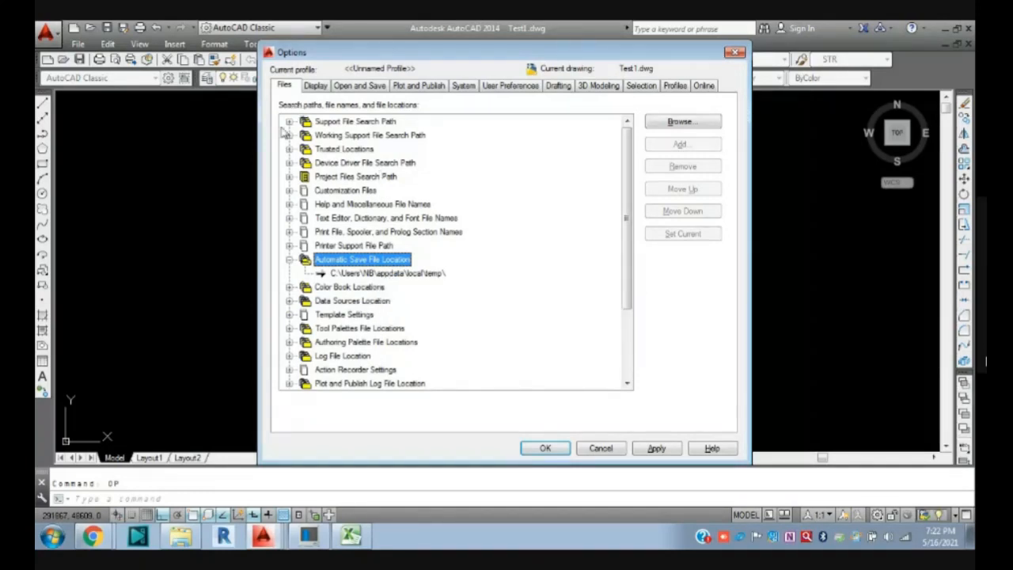
left_click(389, 274)
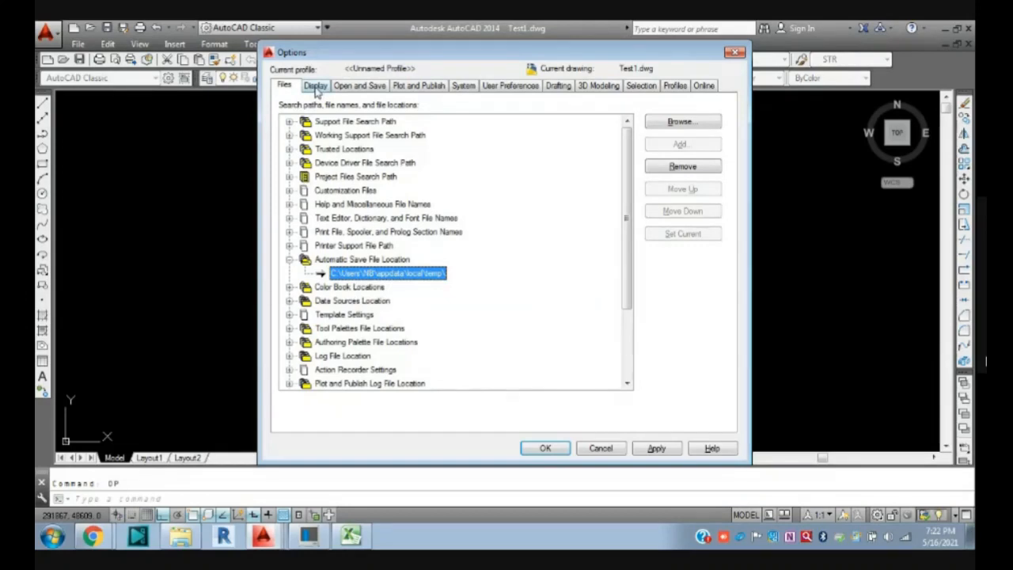
left_click(315, 87)
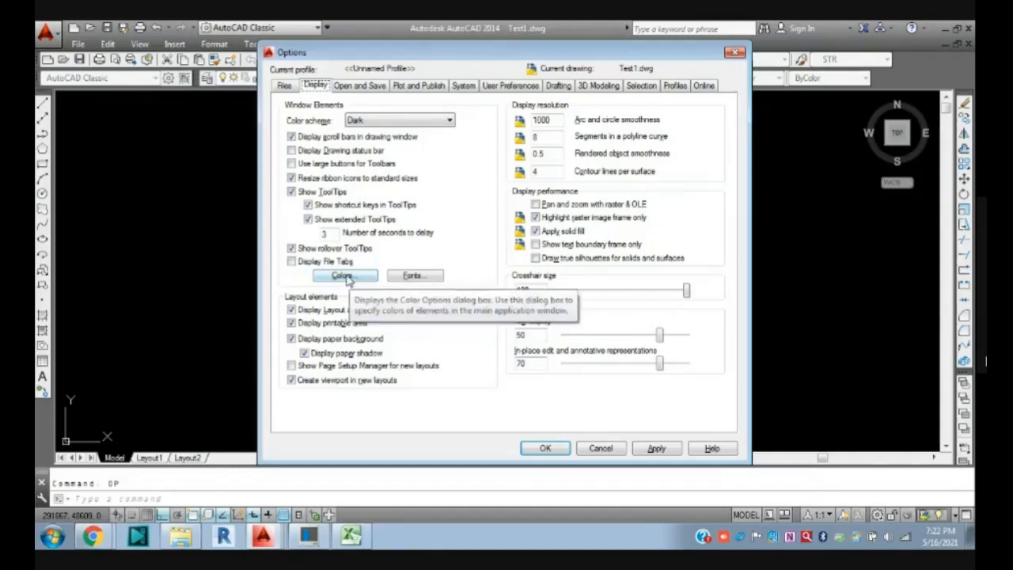
left_click(283, 85)
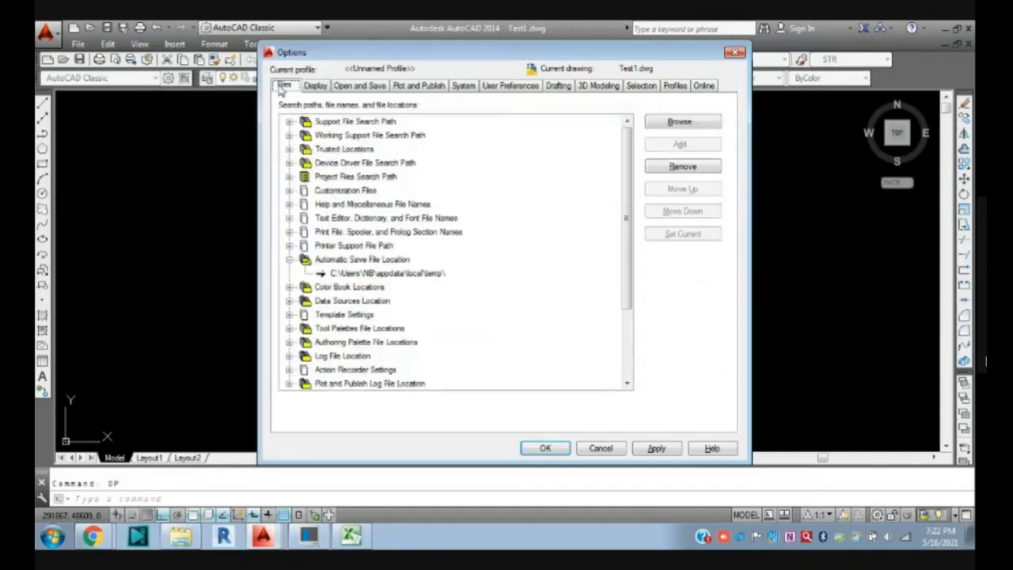
- Select the path under Automatic Save File Location, then open the drawing window colors from the Display options and move that dialog aside
left_click(364, 274)
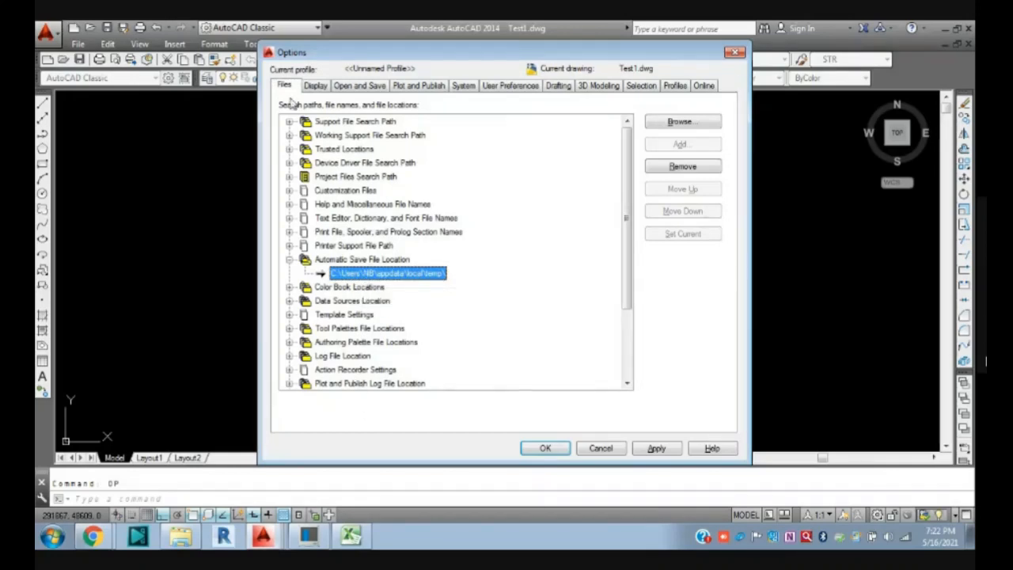
left_click(316, 85)
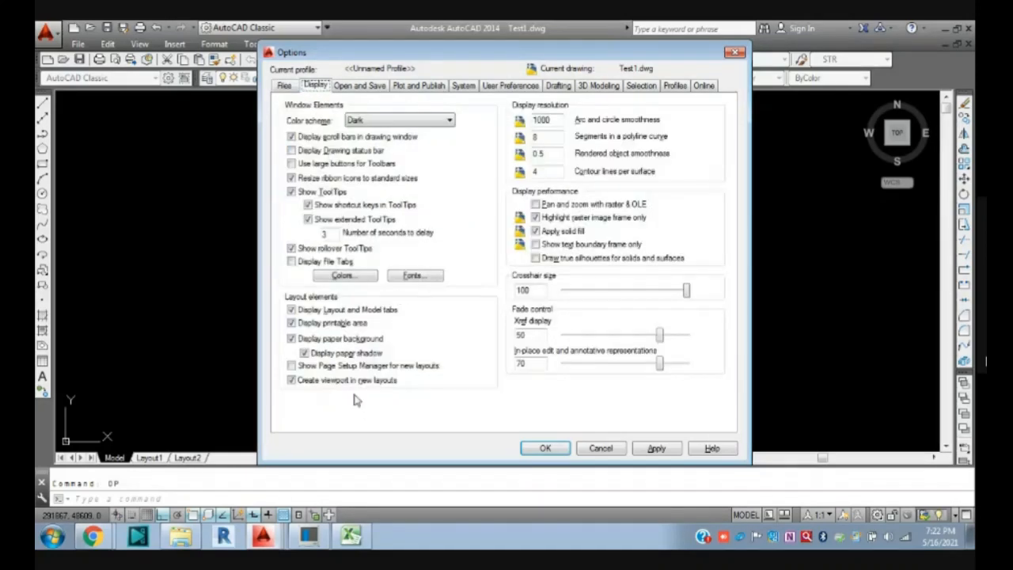
left_click_drag(335, 236, 293, 243)
left_click(349, 279)
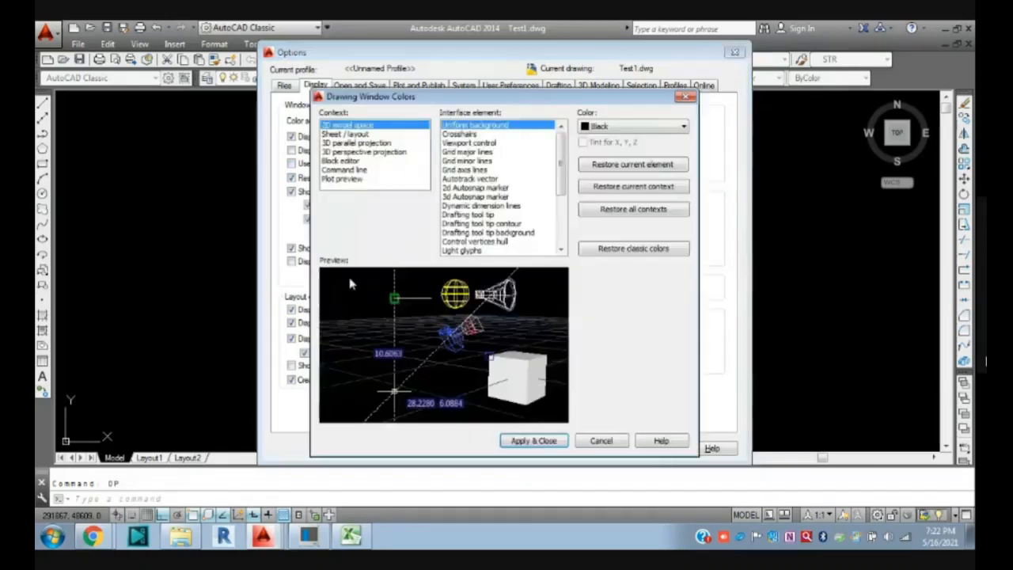
left_click_drag(410, 96, 184, 77)
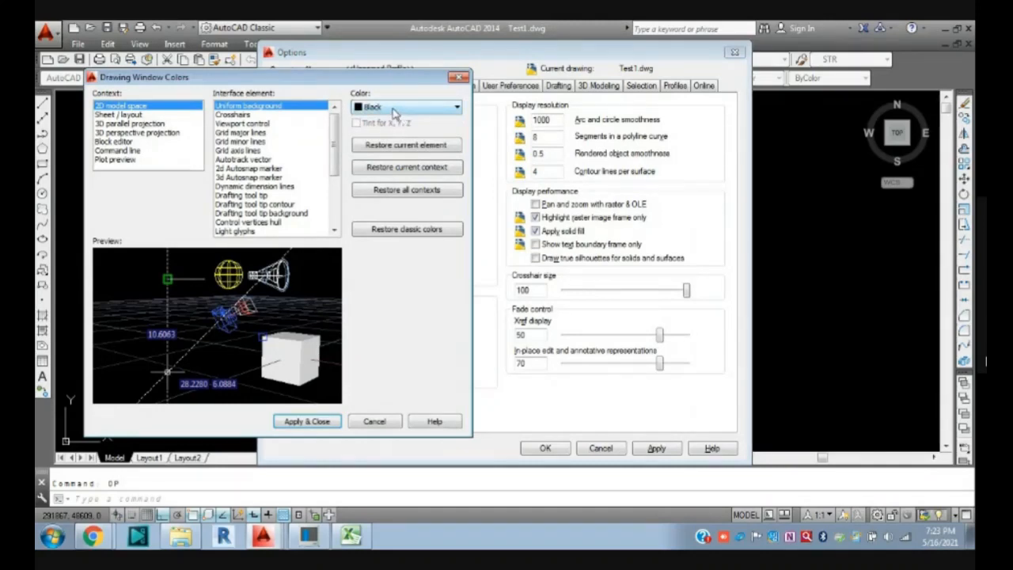
- Examine the background color choices for 2D model space and the Sheet / layout context, then cancel both dialogs
left_click(427, 107)
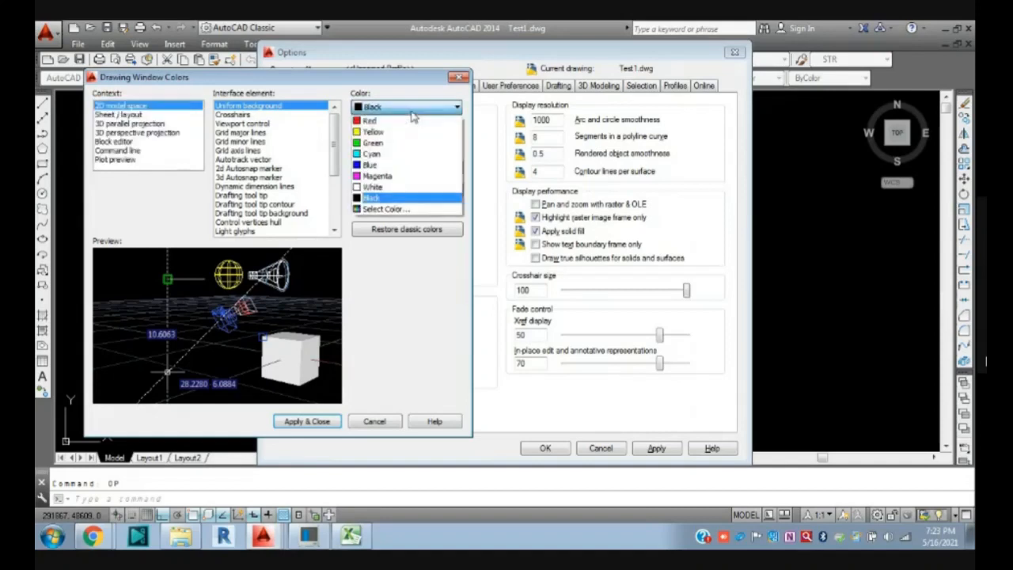
left_click(411, 111)
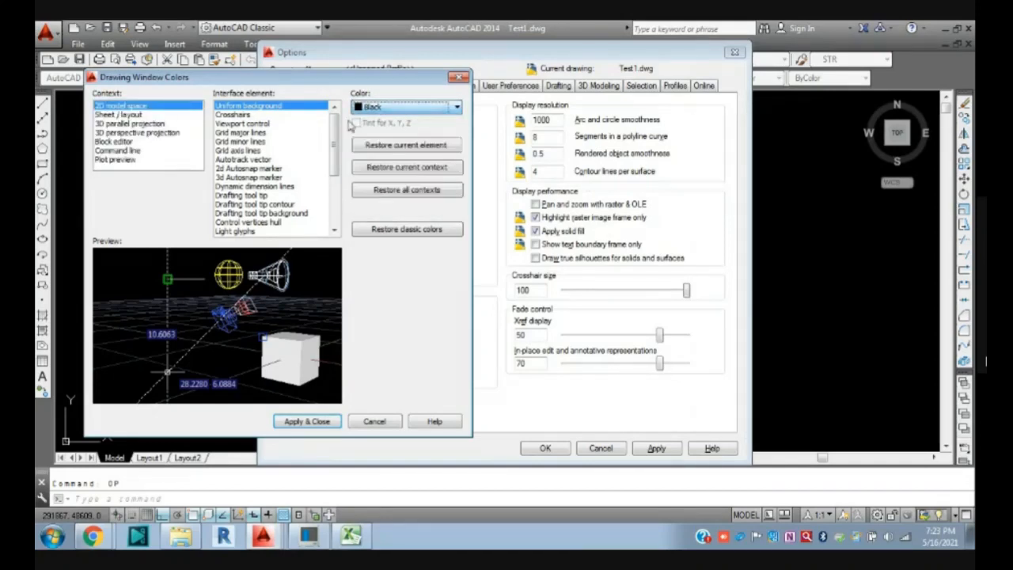
left_click(120, 117)
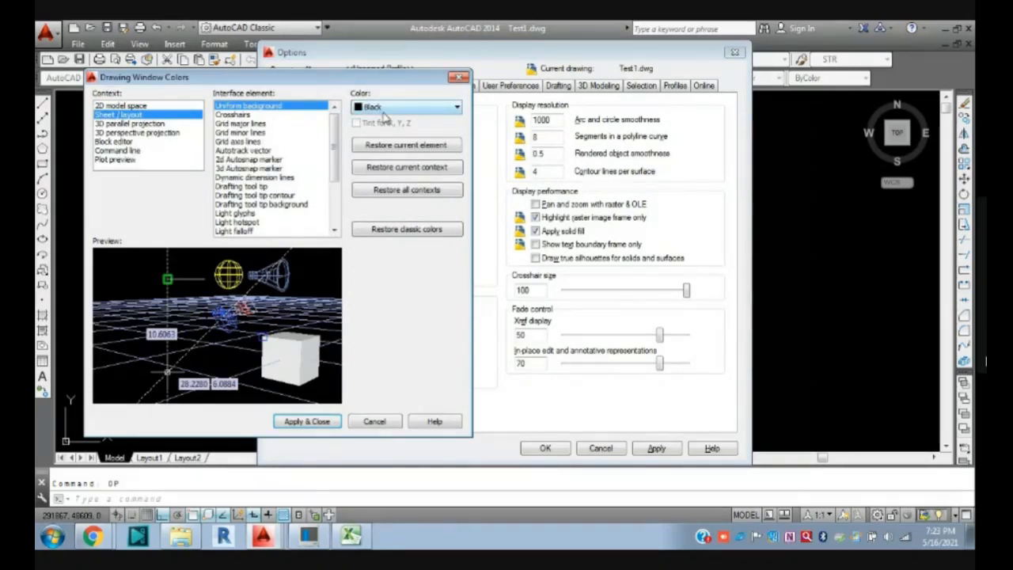
left_click(374, 420)
left_click(601, 447)
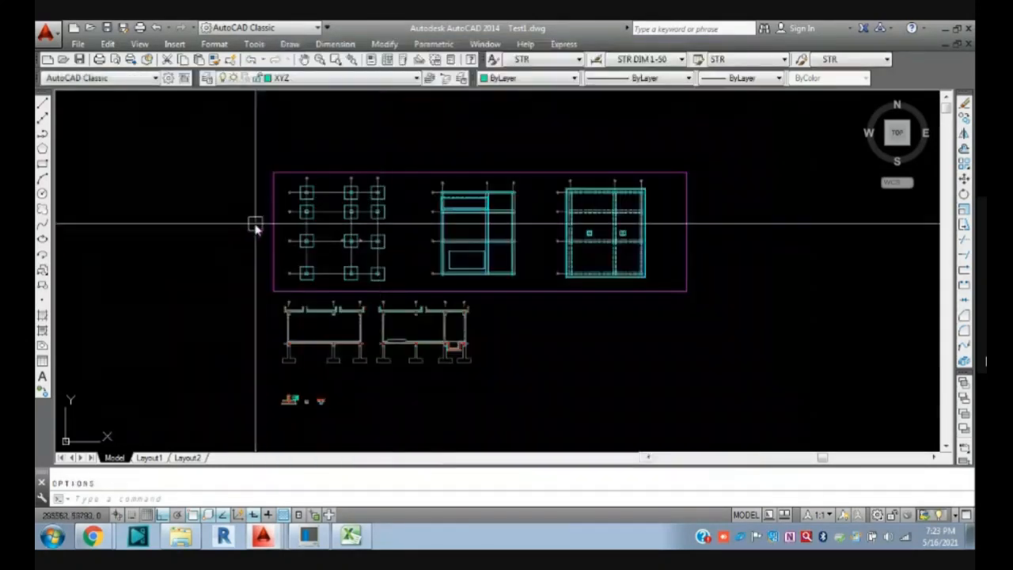
- Examine the background of model space, then switch to Layout1 and inspect its sheet and surrounding paper area
left_click(782, 163)
left_click(800, 244)
middle_click_drag(788, 235, 779, 238)
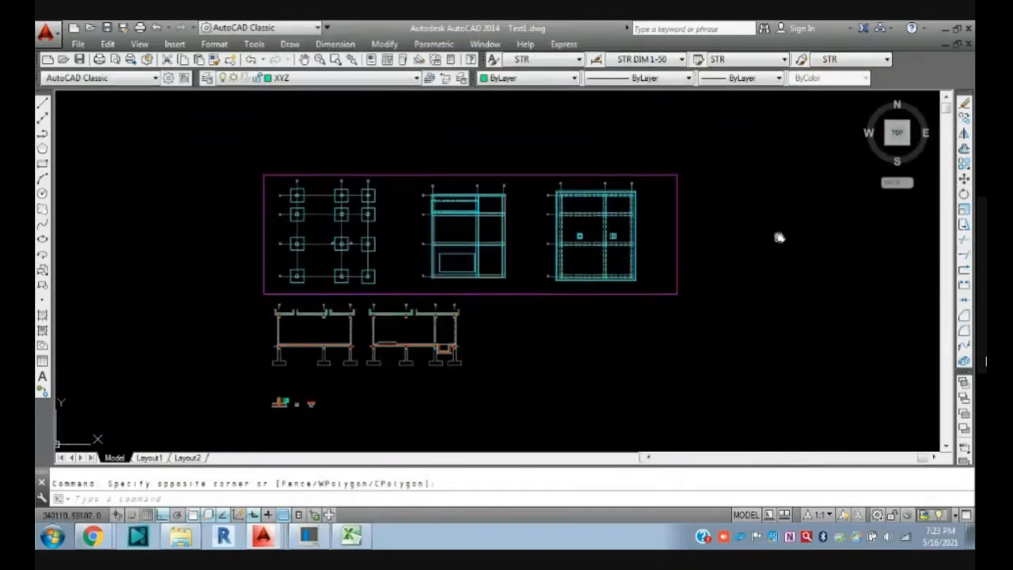
scroll(779, 237, "down", 5)
scroll(787, 277, "down", 2)
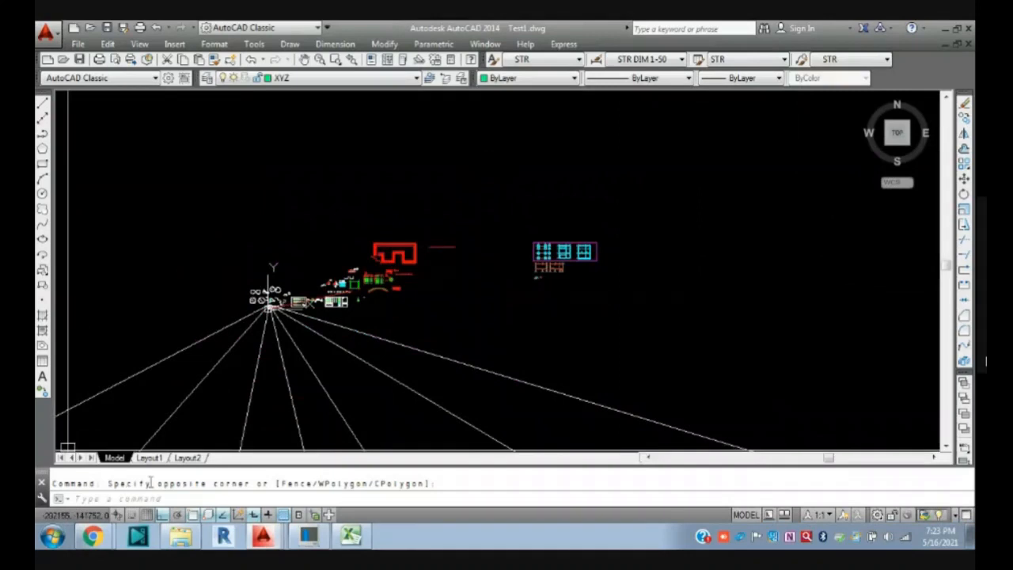
left_click(147, 458)
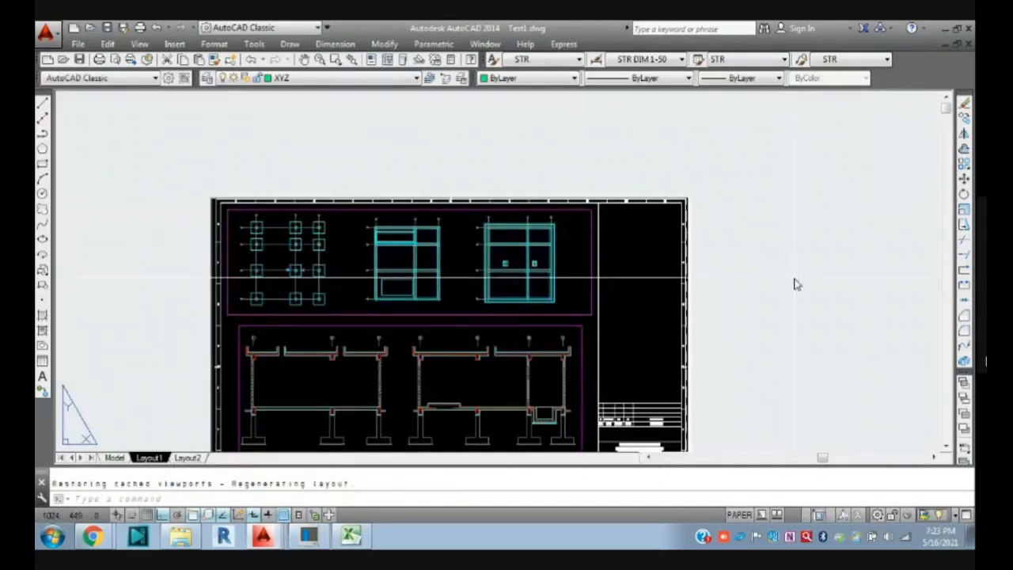
scroll(793, 283, "up", 3)
scroll(529, 168, "up", 2)
scroll(528, 164, "down", 8)
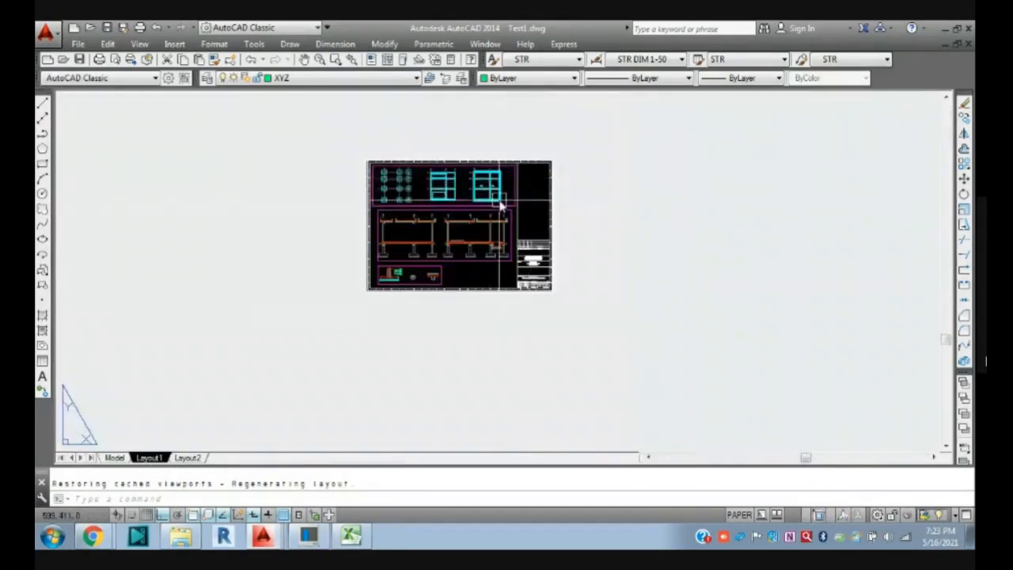
scroll(609, 238, "up", 4)
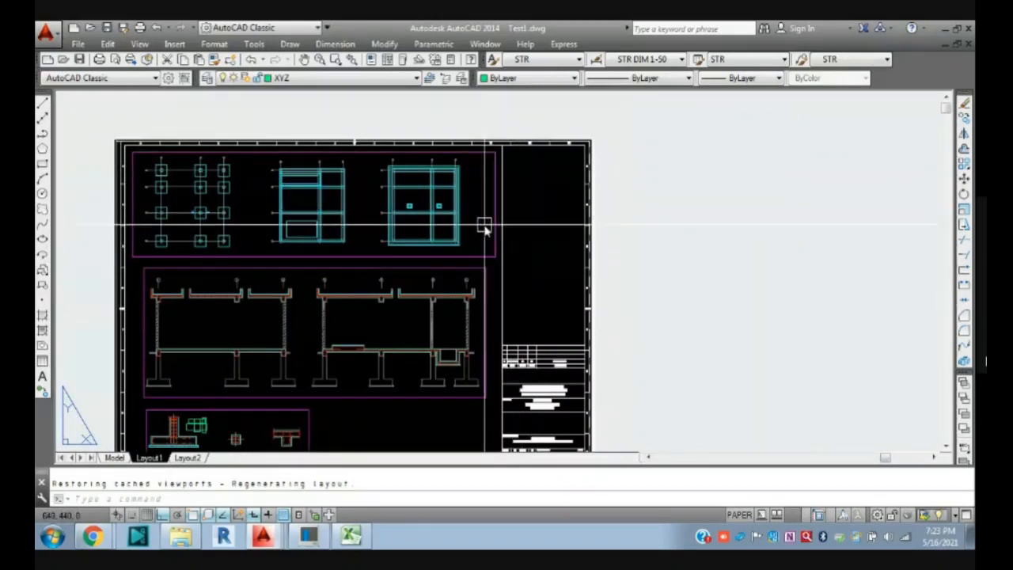
- Reopen the drawing window colors from the Options, examine the Sheet / layout background and crosshairs colors, and close both dialogs
type("op")
key("Return")
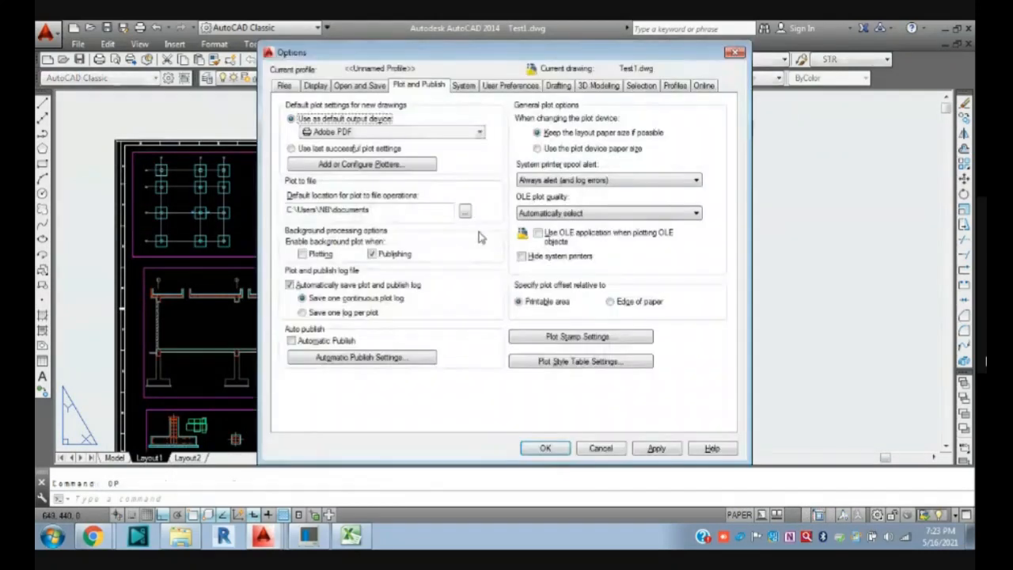
left_click(317, 87)
left_click(366, 277)
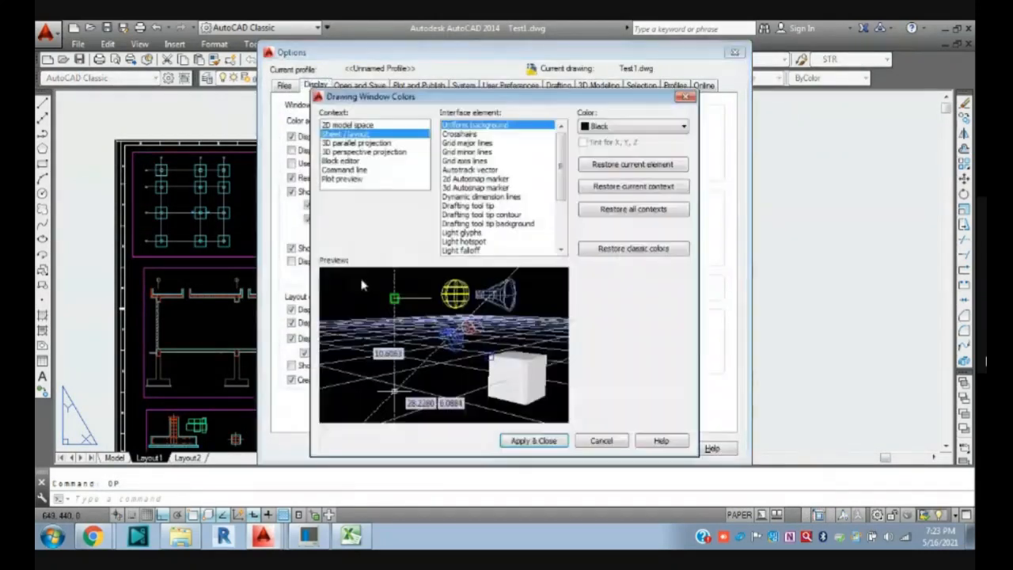
left_click(331, 125)
left_click(341, 137)
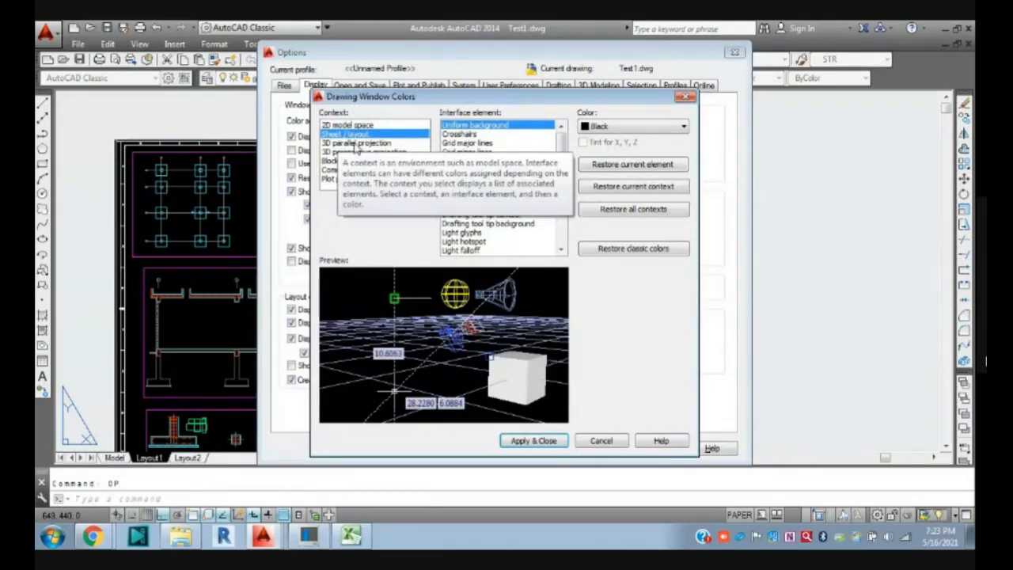
left_click(461, 135)
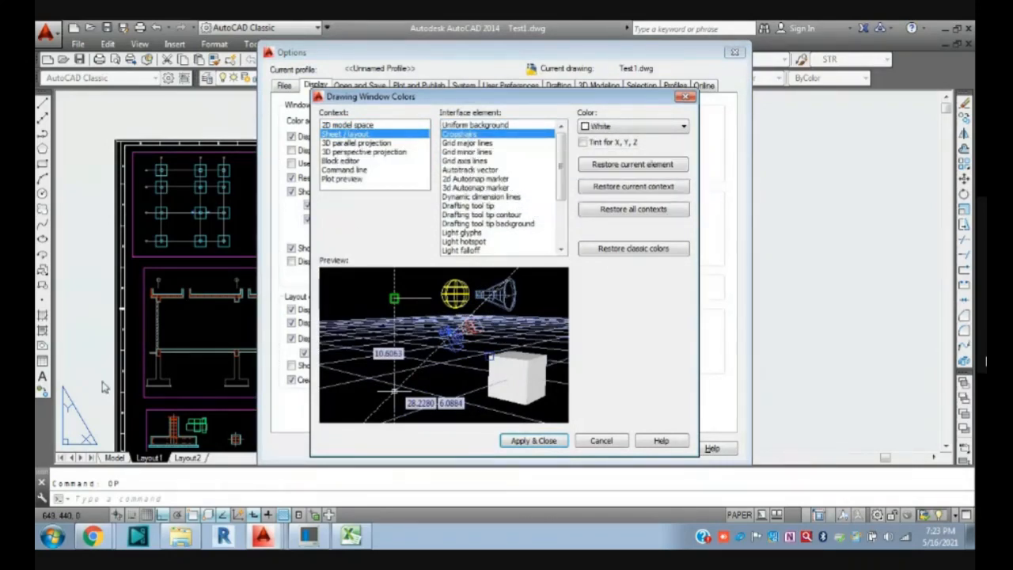
left_click(566, 441)
left_click(602, 448)
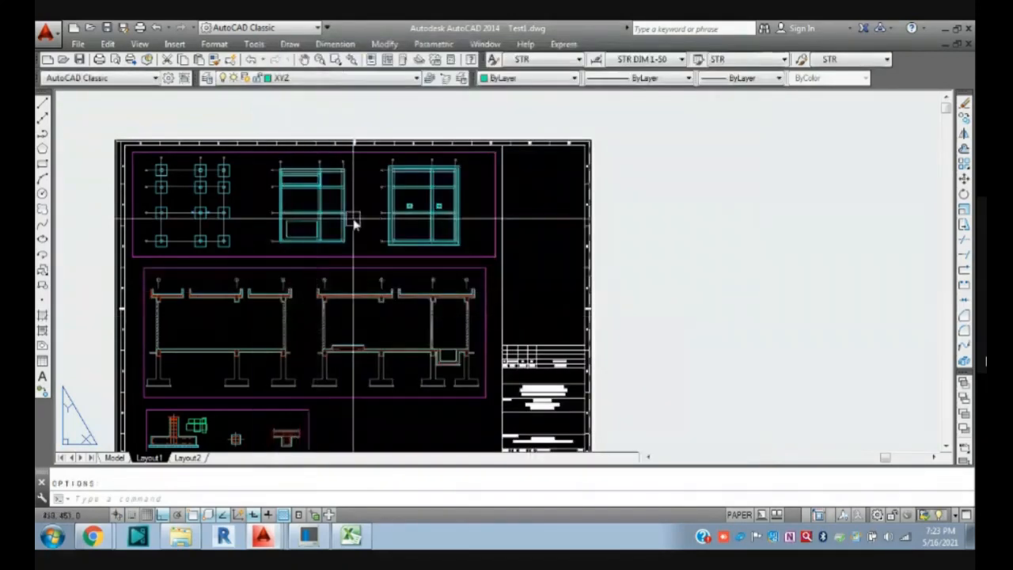
- Return to model space and set the 2D model space crosshairs color to Magenta in the Display options, applying the change
left_click(115, 457)
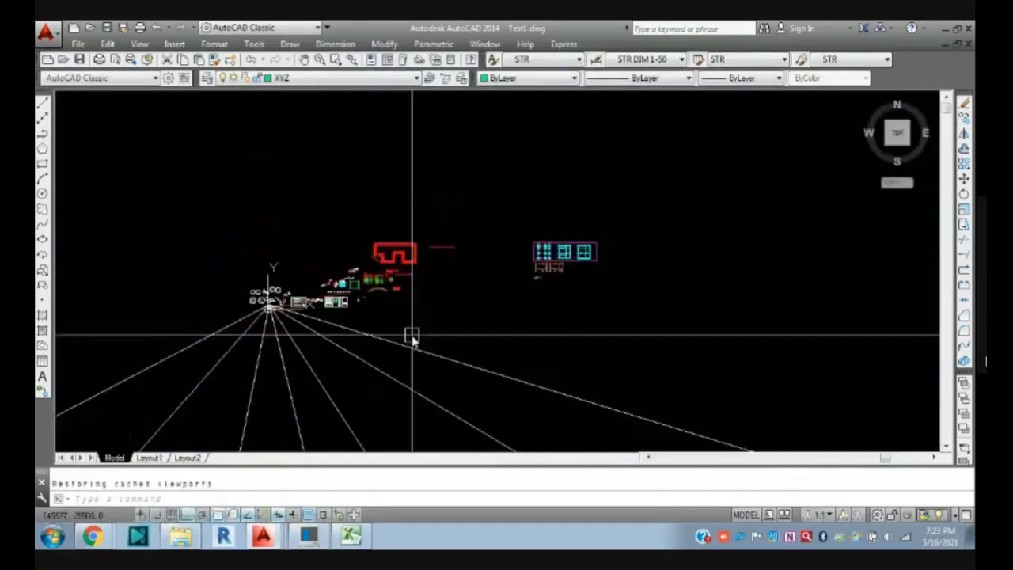
scroll(424, 226, "down", 2)
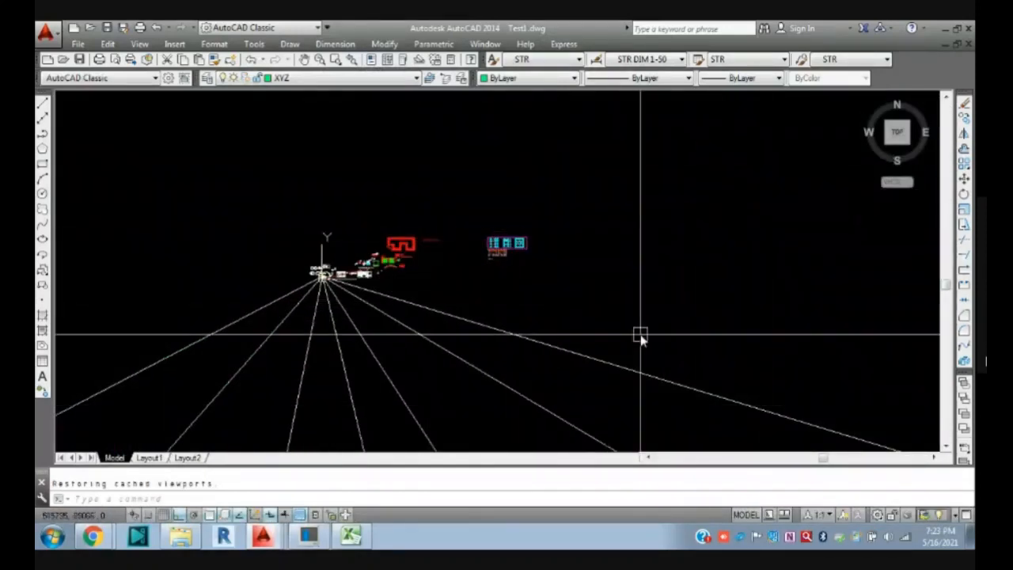
type("op")
key("Return")
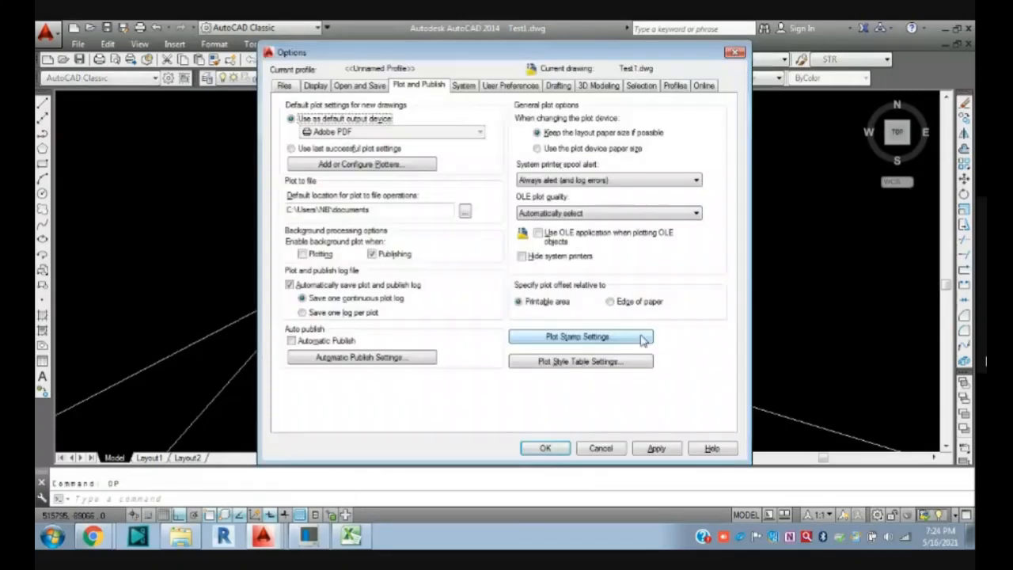
left_click(314, 85)
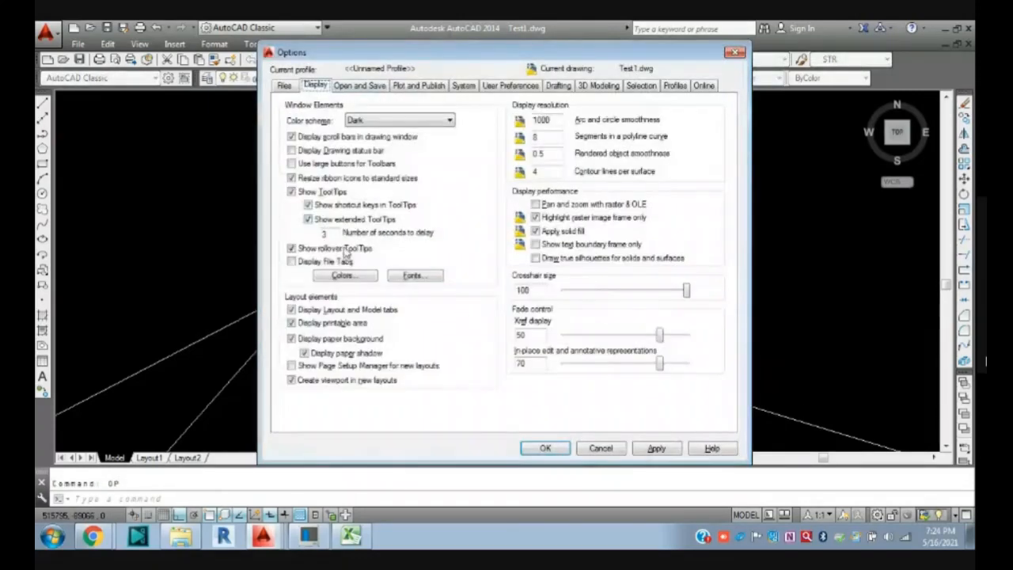
left_click(355, 277)
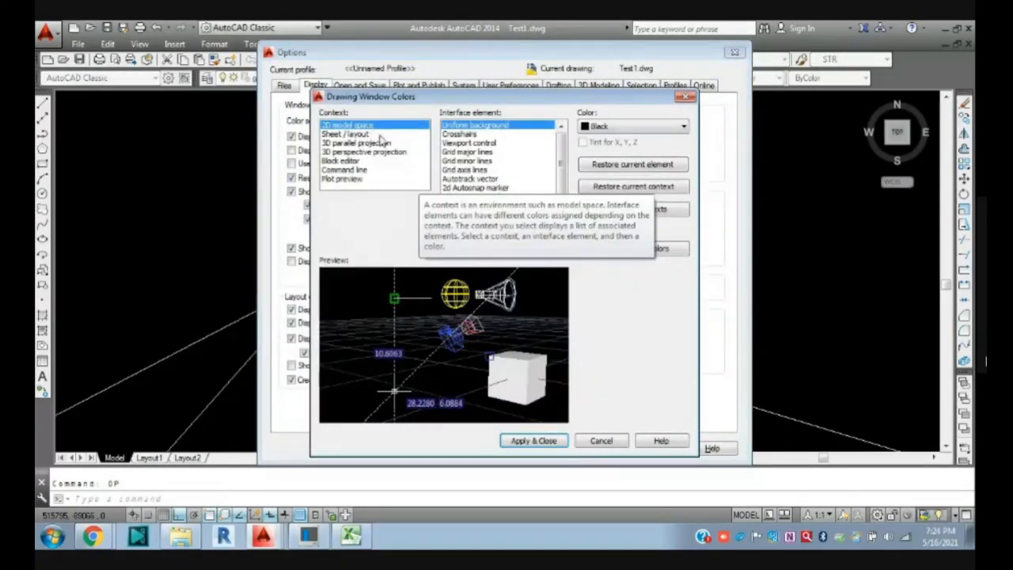
left_click(466, 134)
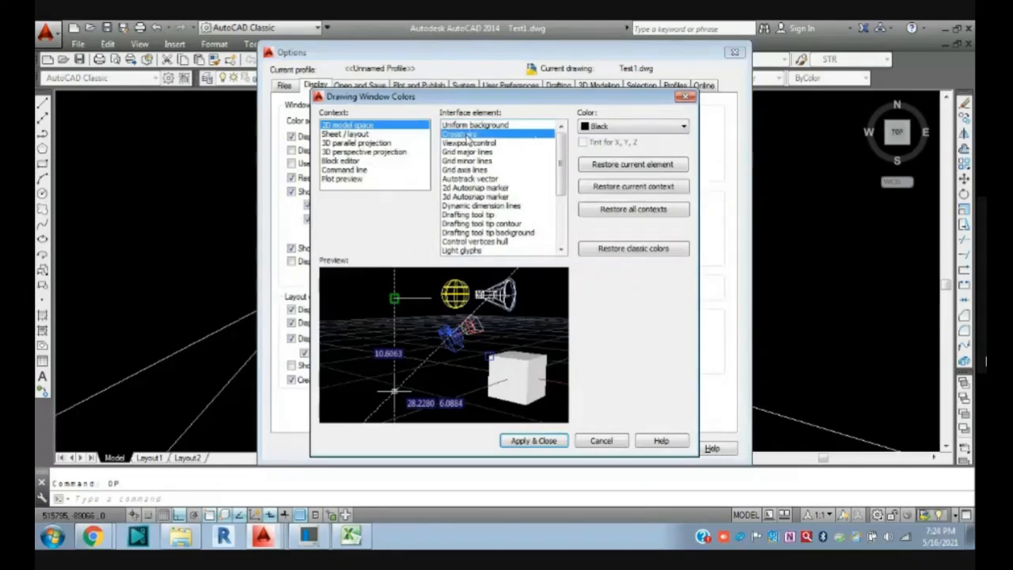
left_click(599, 127)
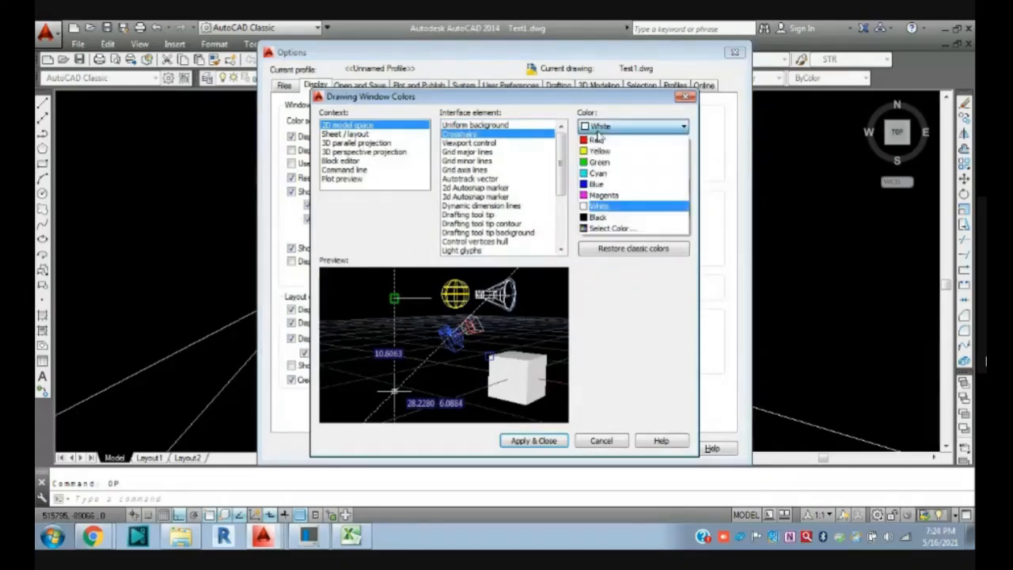
left_click(600, 194)
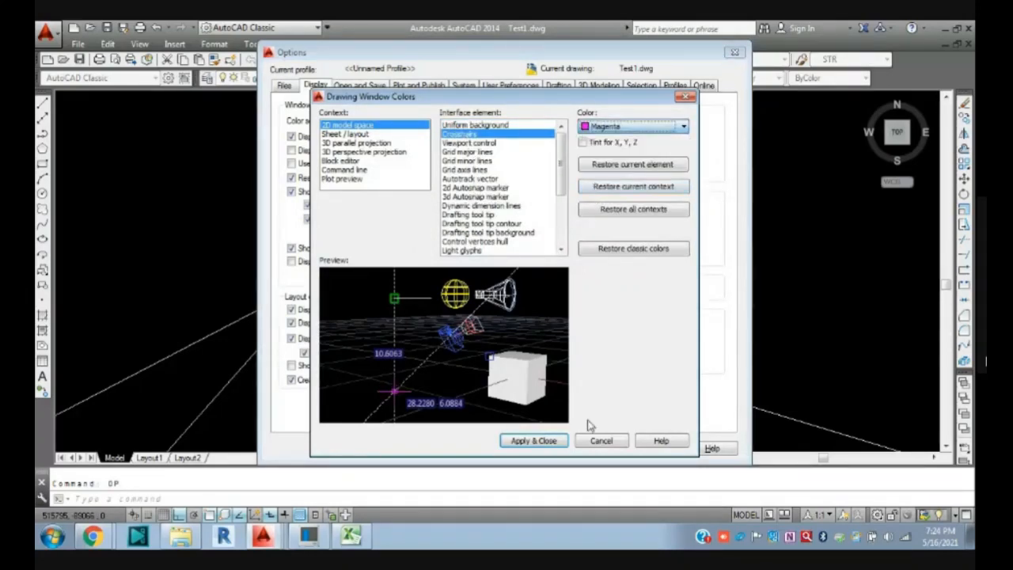
left_click(539, 440)
left_click(545, 447)
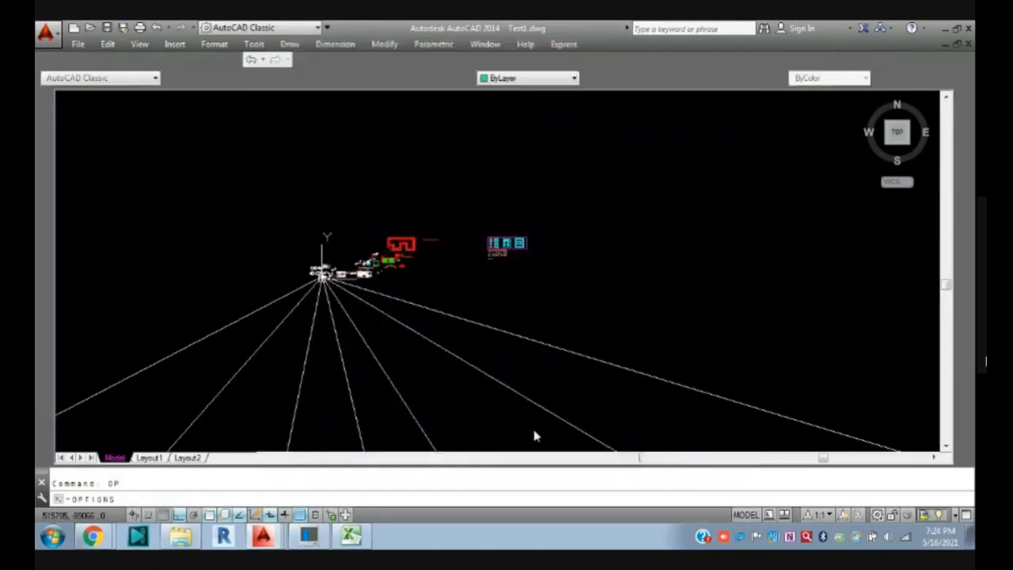
- Check the crosshairs in the drawing, then reopen the drawing window colors and set the 2D model space crosshairs to White
scroll(556, 216, "down", 2)
scroll(609, 206, "up", 5)
scroll(570, 190, "down", 4)
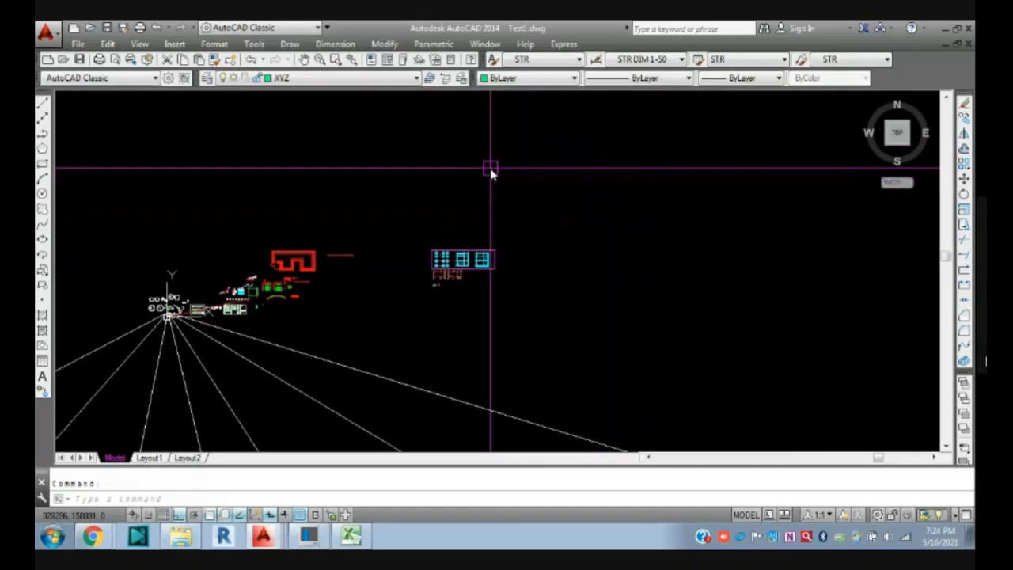
type("op")
key("Return")
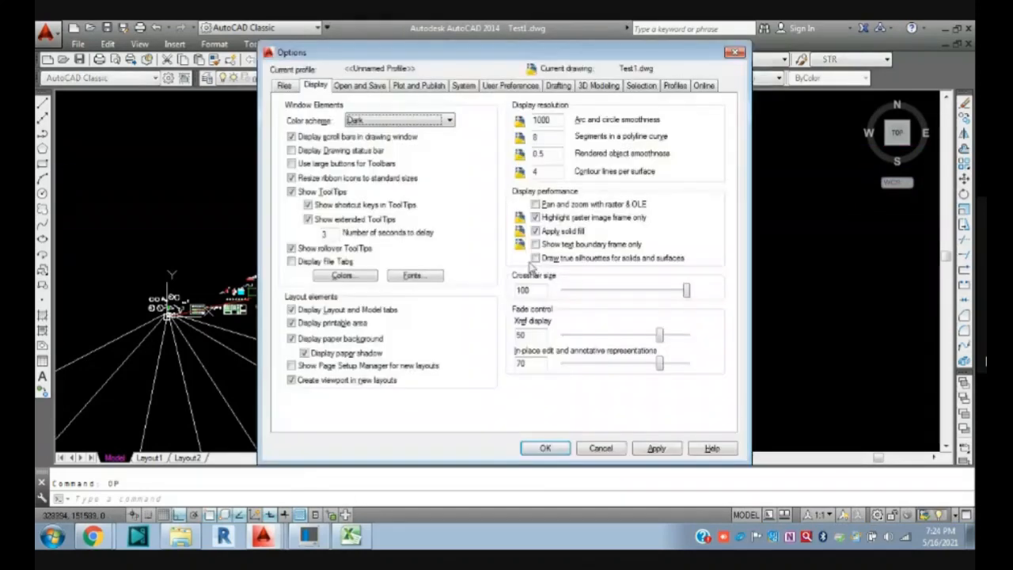
left_click(344, 275)
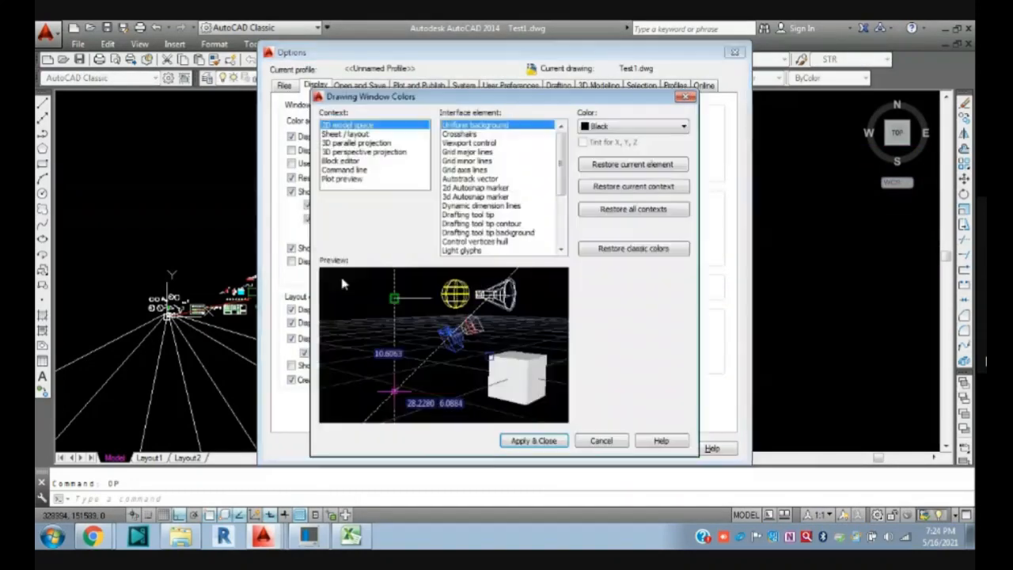
left_click(464, 134)
left_click(633, 127)
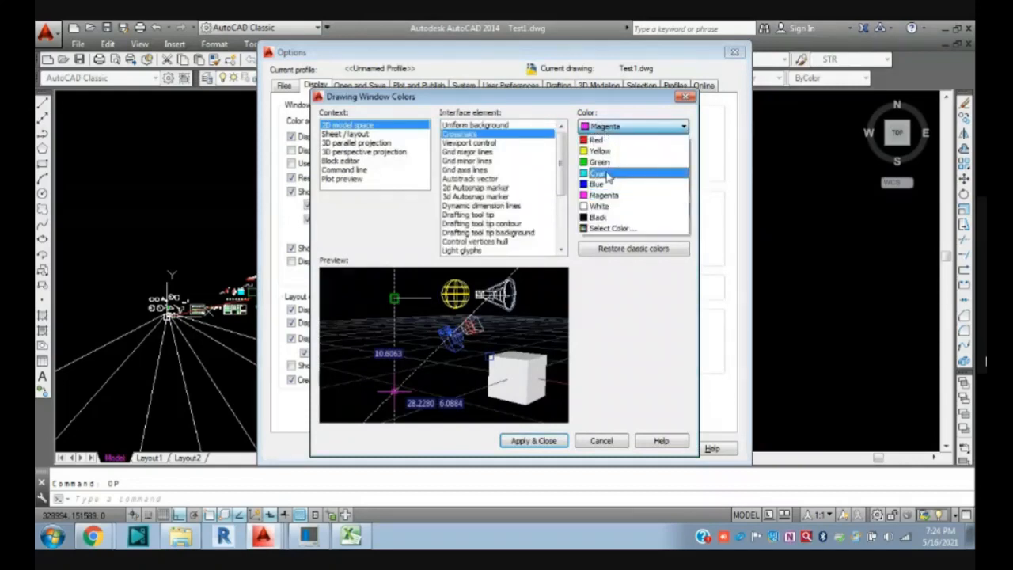
left_click(600, 206)
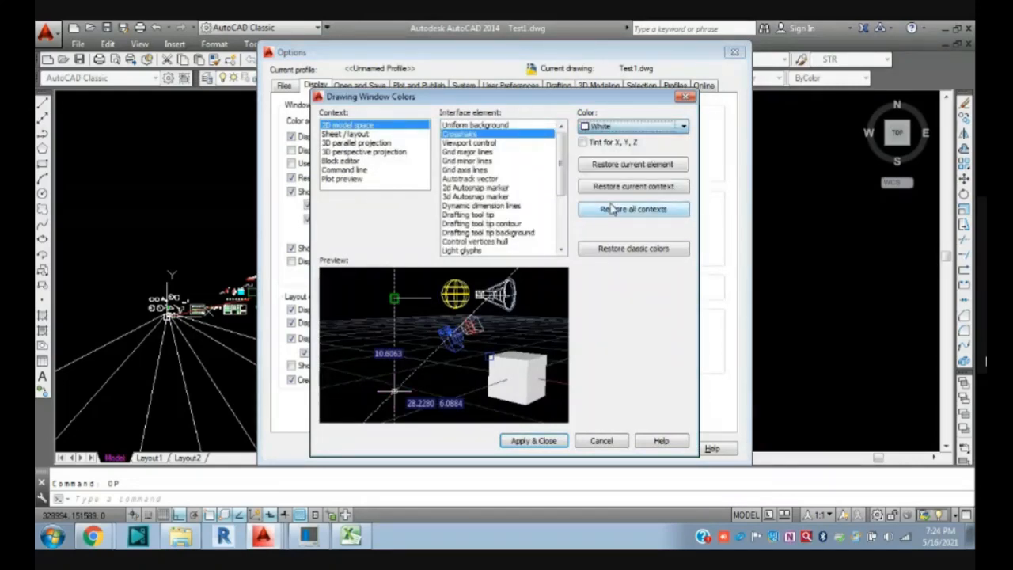
- Examine the colors of the grid lines, viewport control and background for 2D model space and Sheet / layout, then close the colors dialog unsaved
left_click(479, 142)
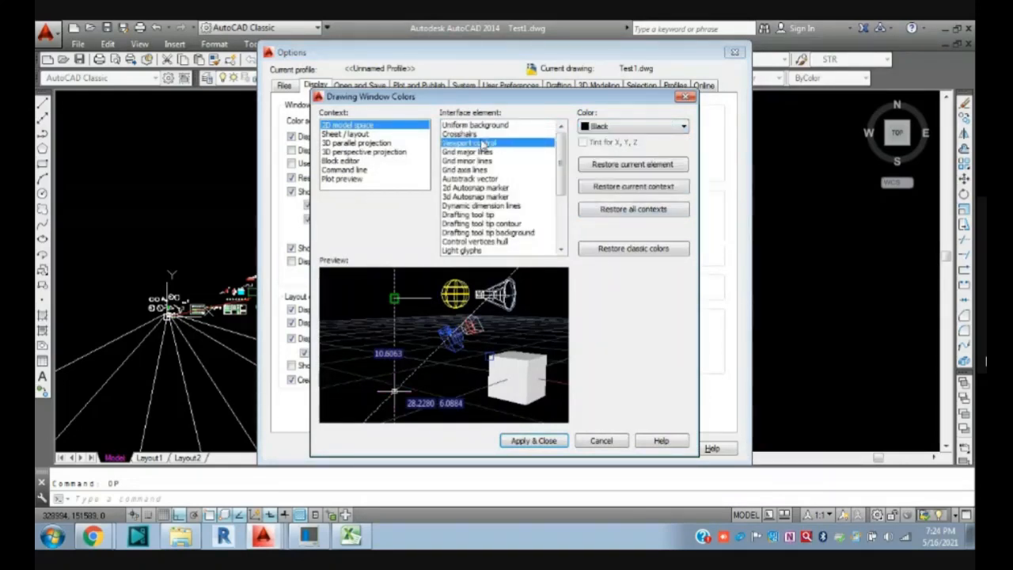
left_click(471, 151)
left_click(467, 161)
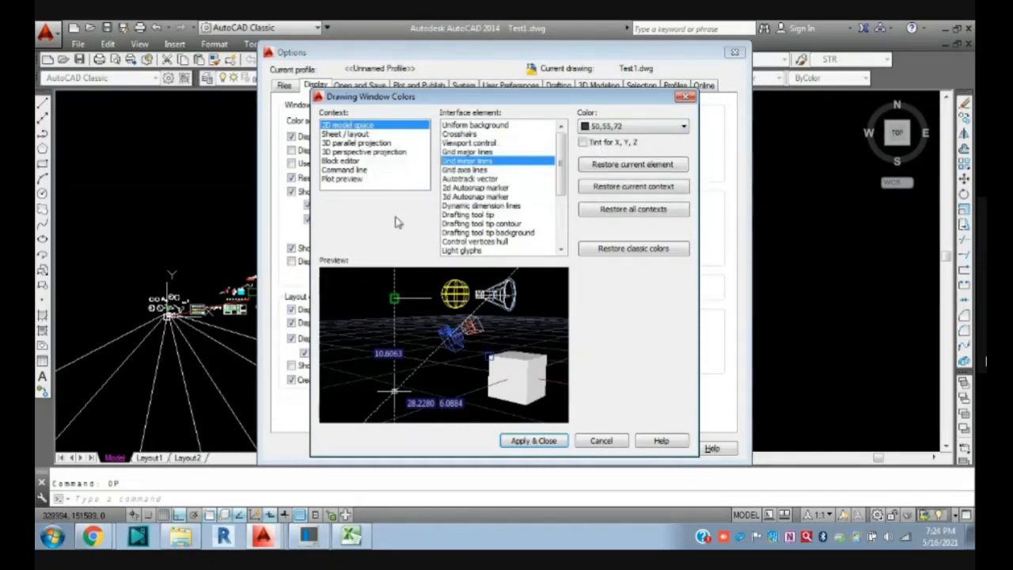
left_click(346, 134)
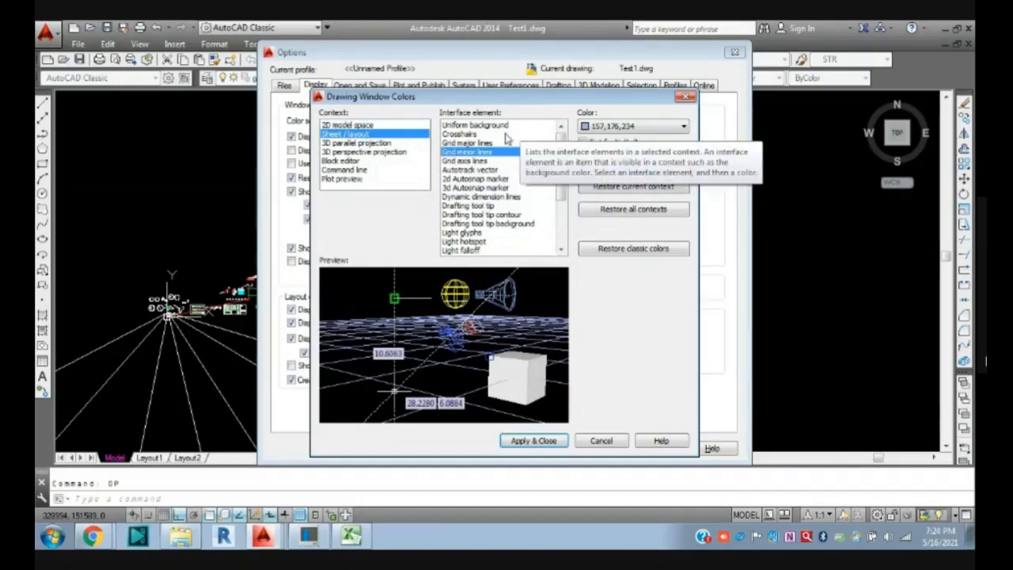
left_click(348, 125)
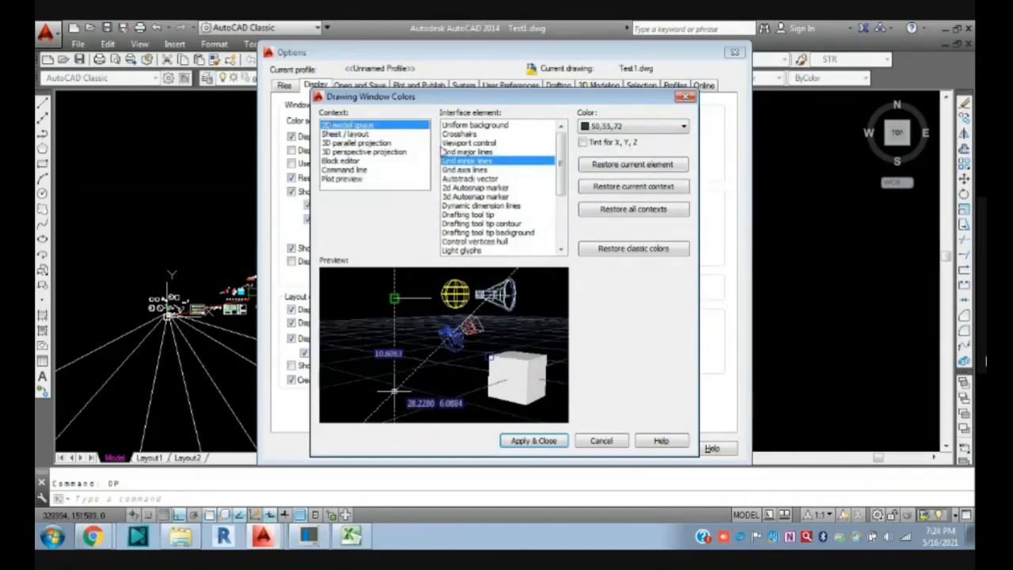
left_click(484, 126)
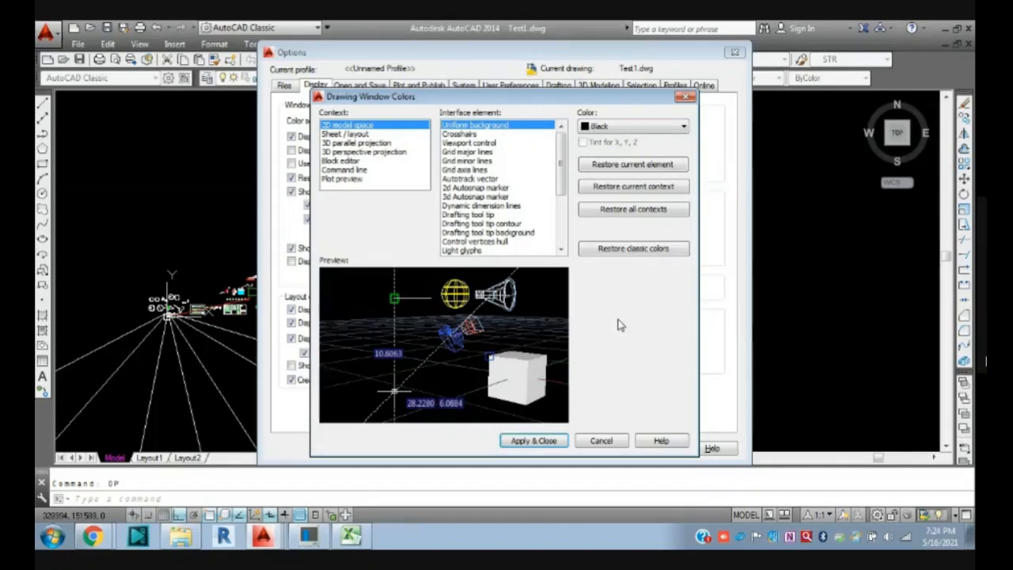
left_click(617, 188)
left_click(685, 95)
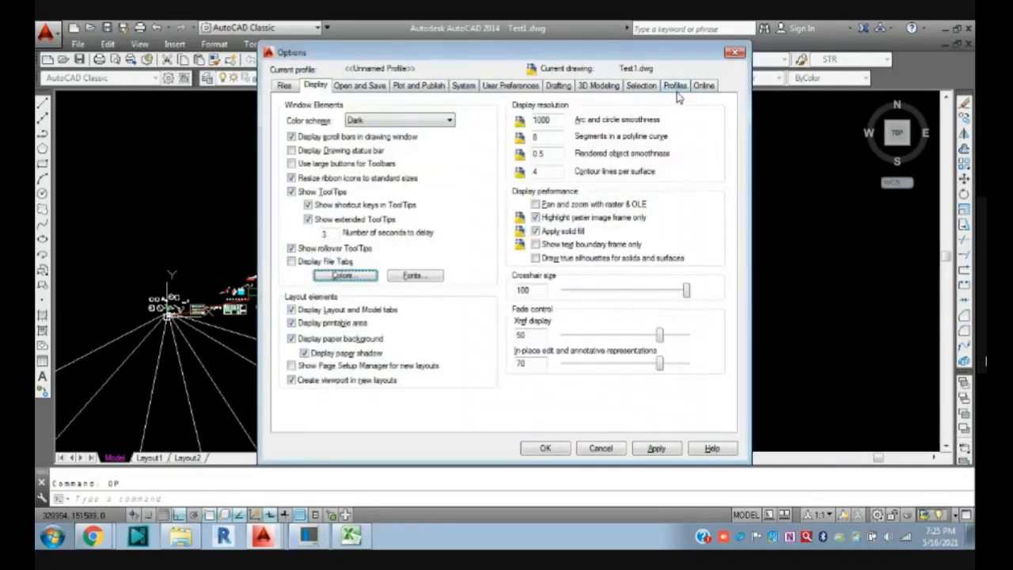
- Reopen the drawing window colors, review the Sheet / layout background and crosshairs colors, and cancel the dialog
left_click(344, 275)
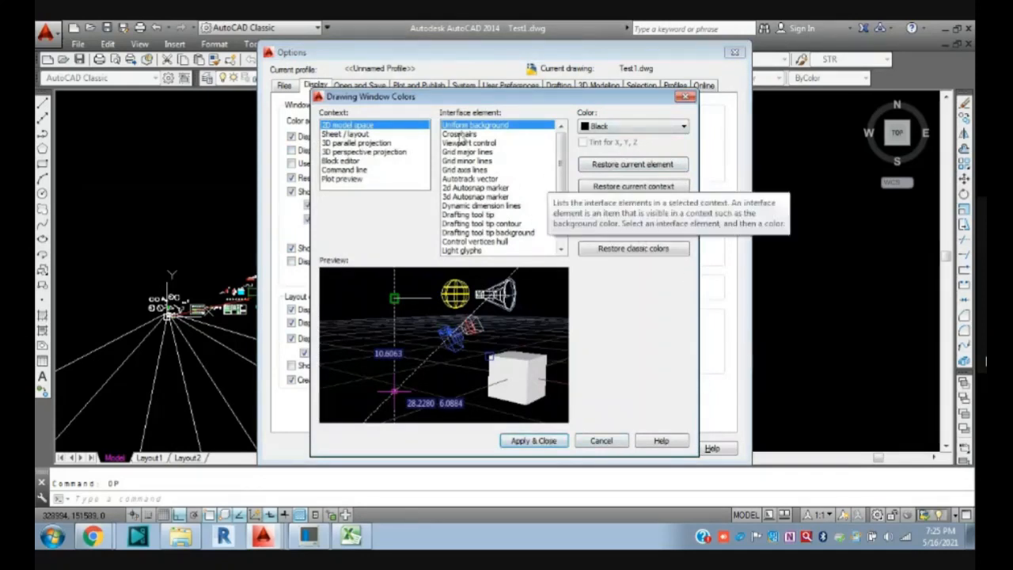
left_click(345, 134)
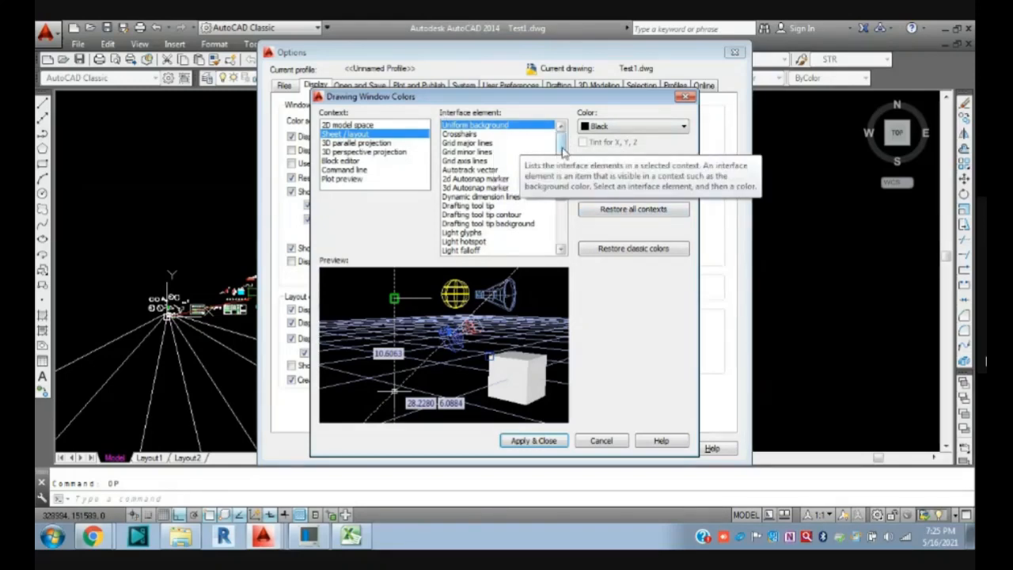
mouse_move(560, 158)
left_mouse_down()
mouse_move(560, 222)
mouse_move(558, 149)
left_mouse_up()
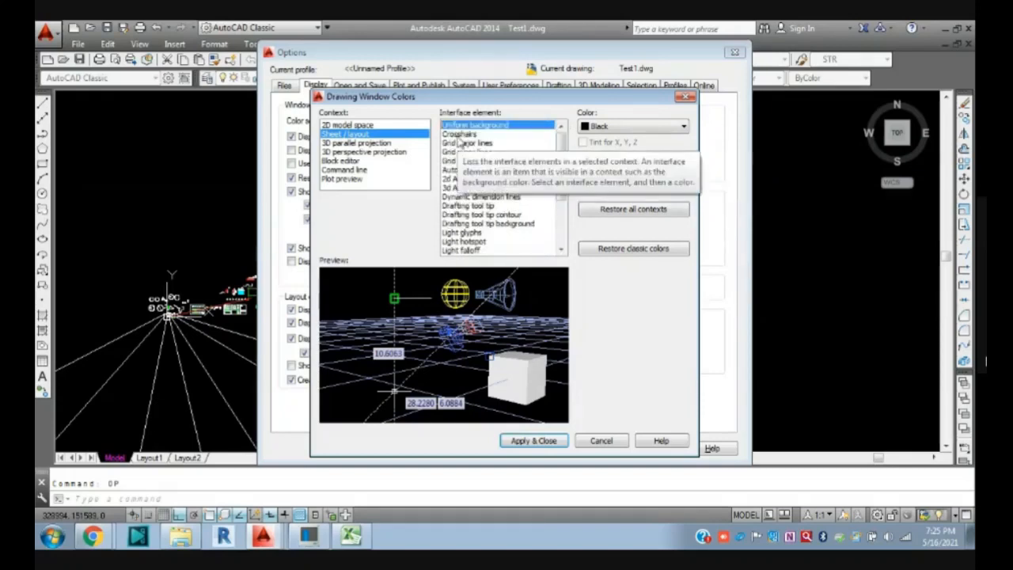
left_click(463, 136)
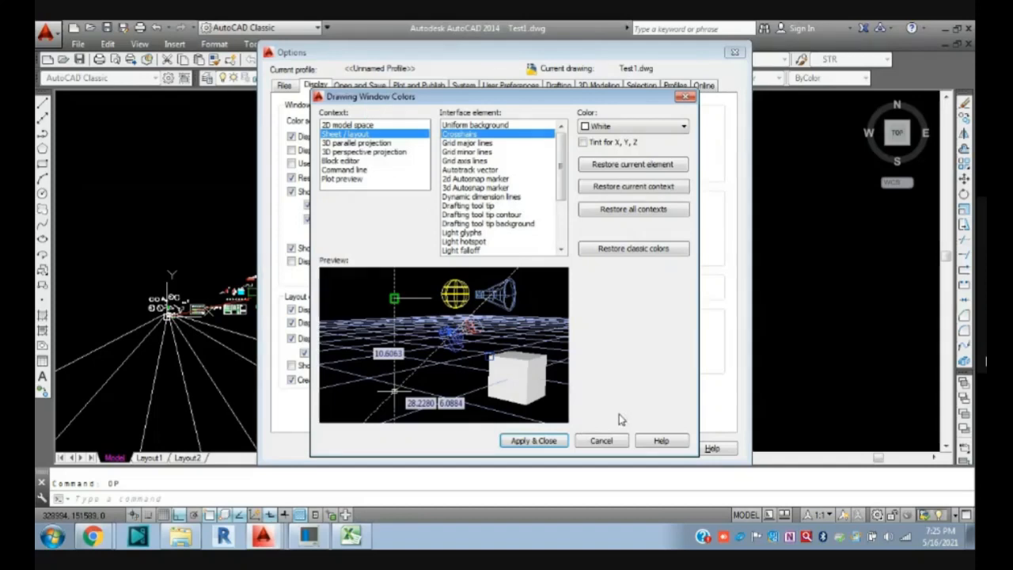
left_click(599, 440)
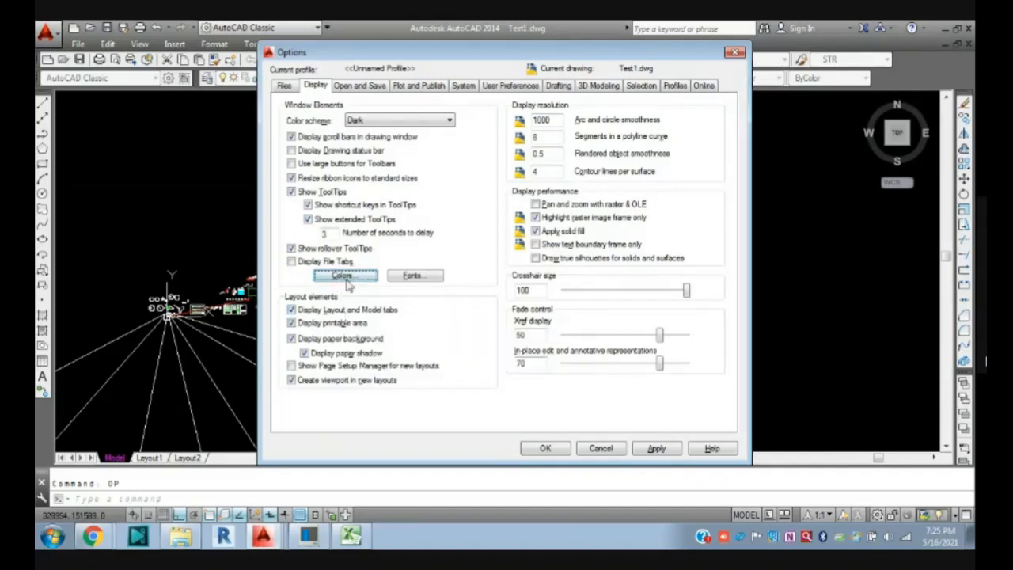
- Set the command line window font to Lucida Sans Typewriter, Bold, size 12, and apply it
left_click(420, 284)
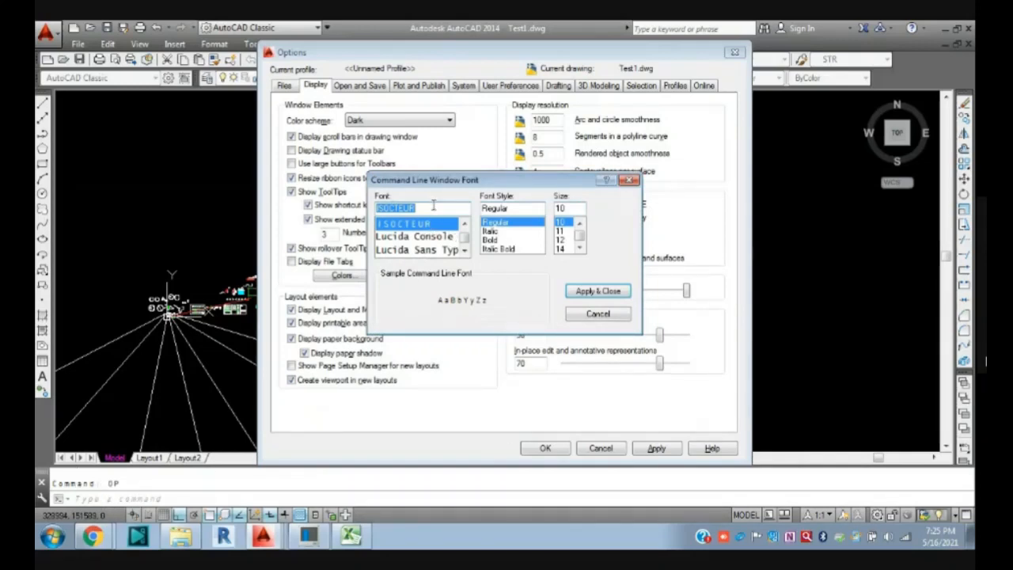
type("a")
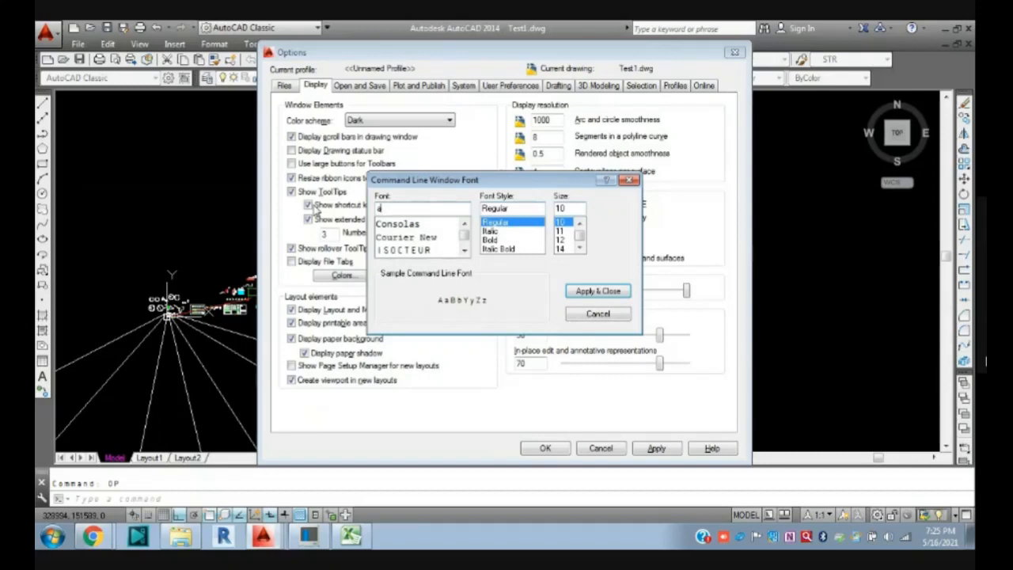
left_click(397, 225)
key("Down")
key("Down")
key("Down")
key("Down")
key("Down")
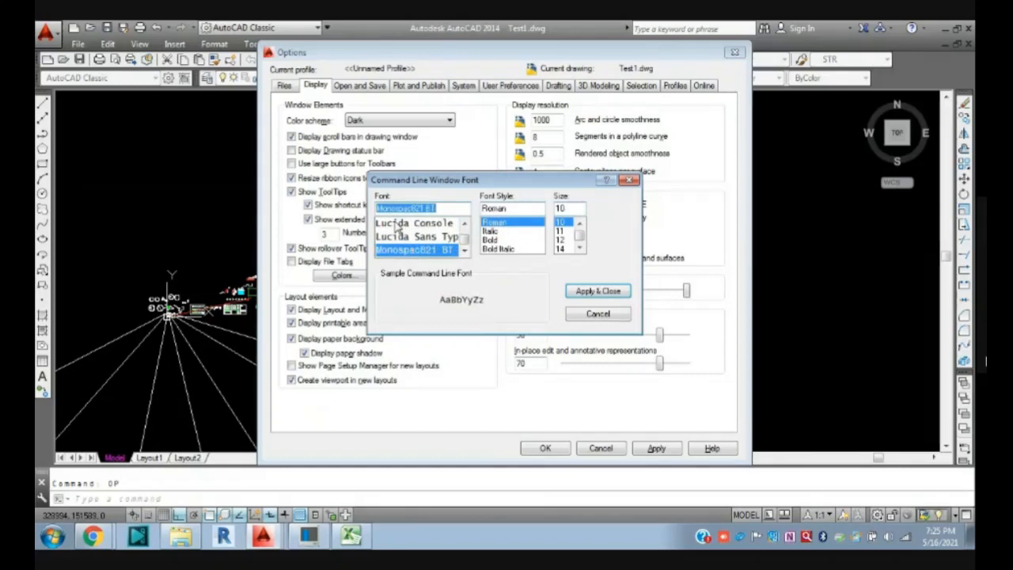
left_click(425, 227)
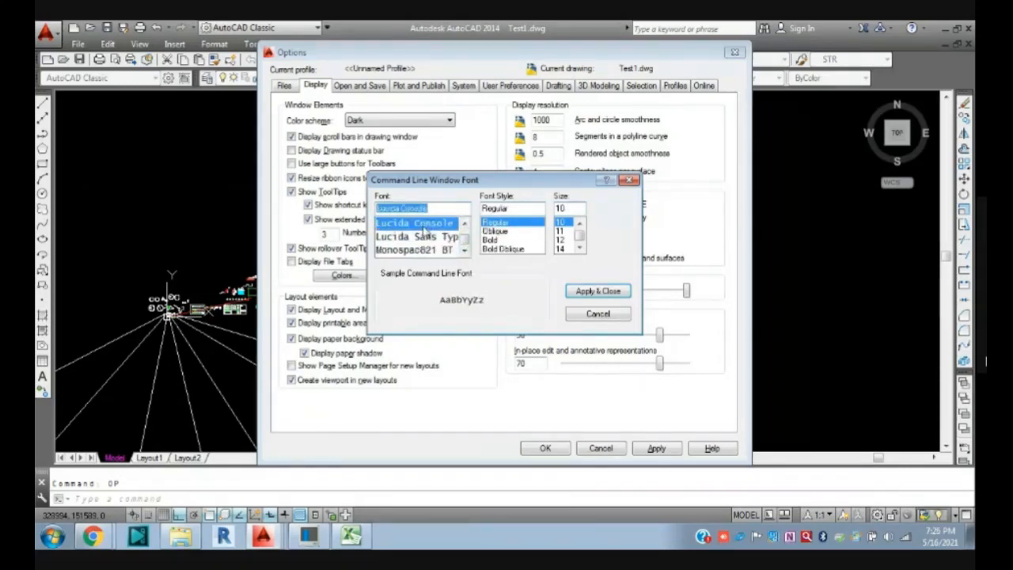
left_click(417, 238)
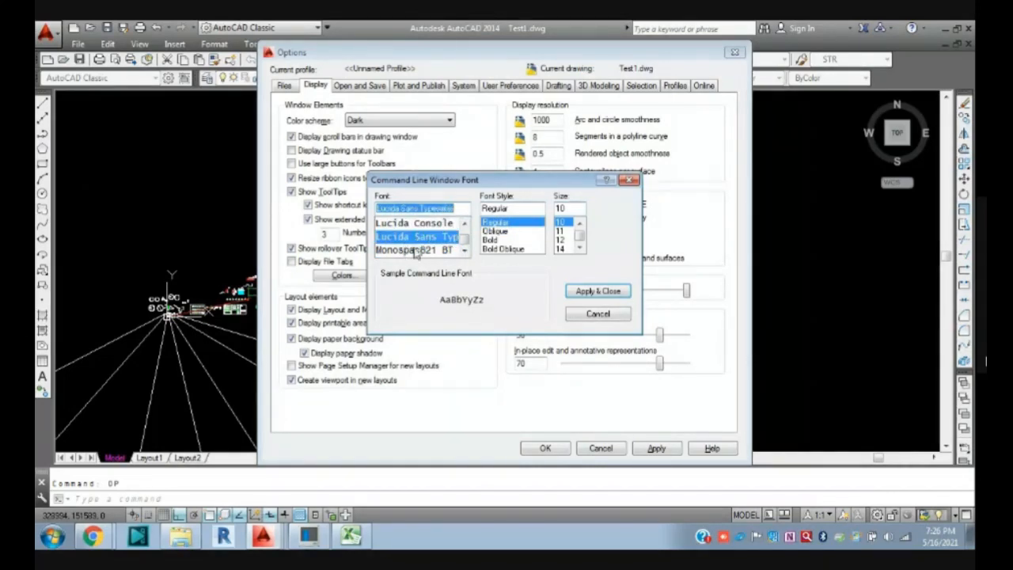
left_click(498, 242)
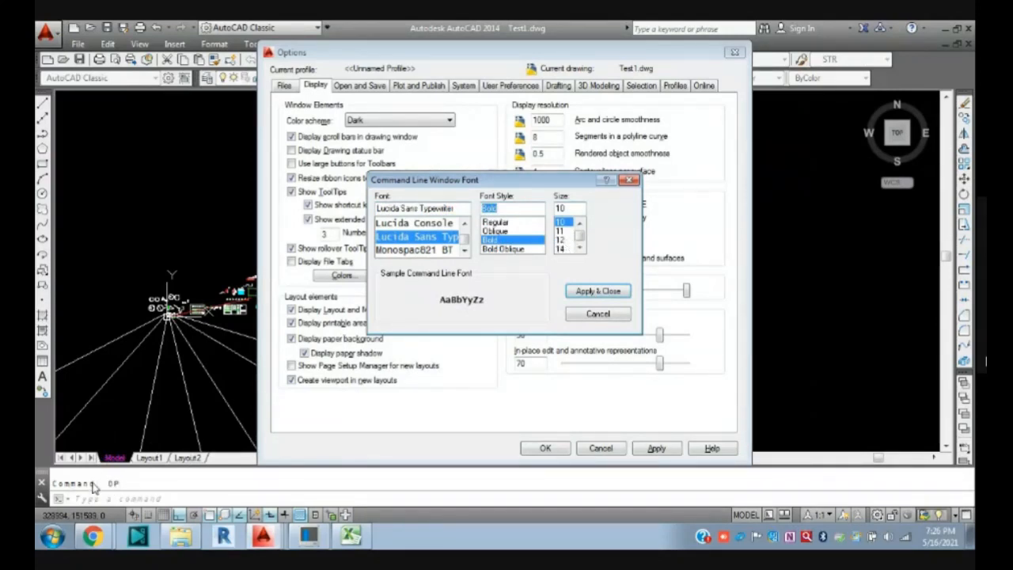
left_click(561, 240)
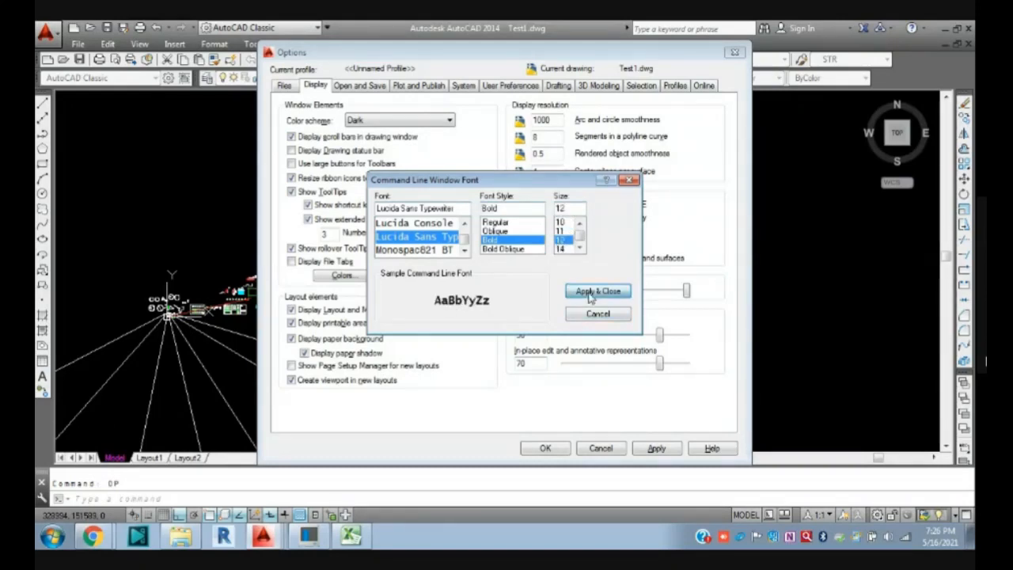
left_click(589, 291)
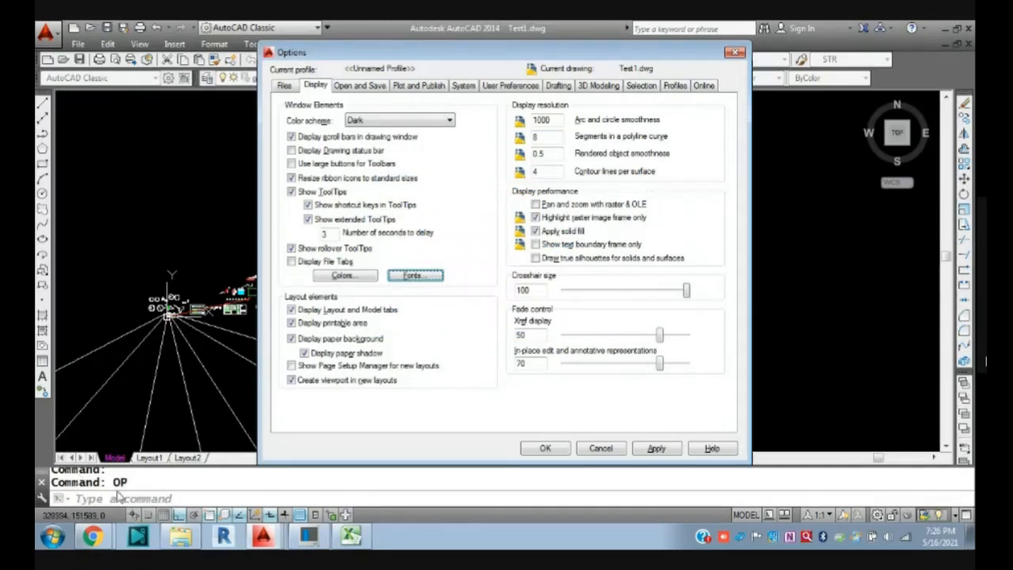
- Preview other command line fonts, then set the font to ISOCTEUR with the Regular style and apply it
left_click(416, 277)
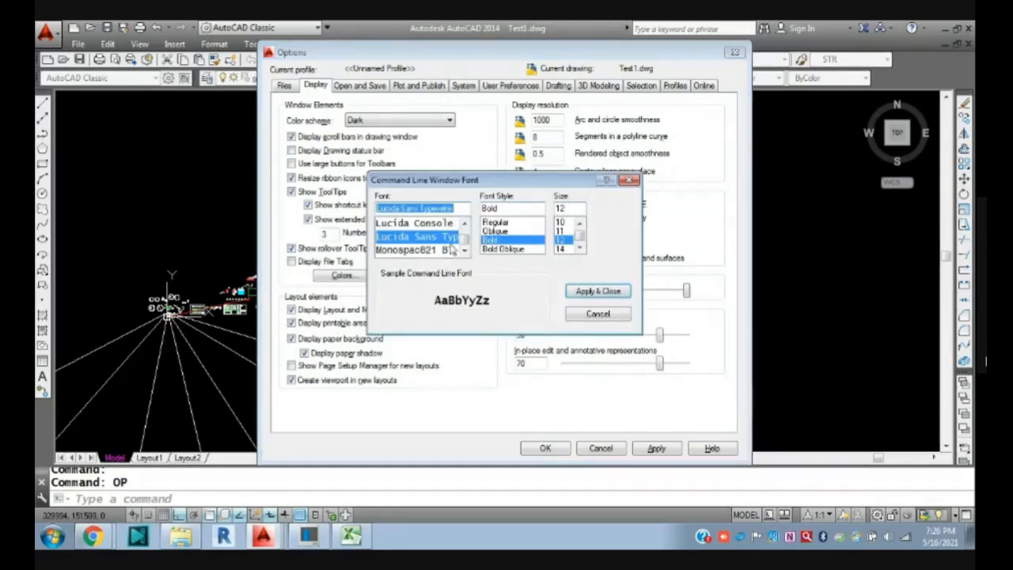
left_click(428, 223)
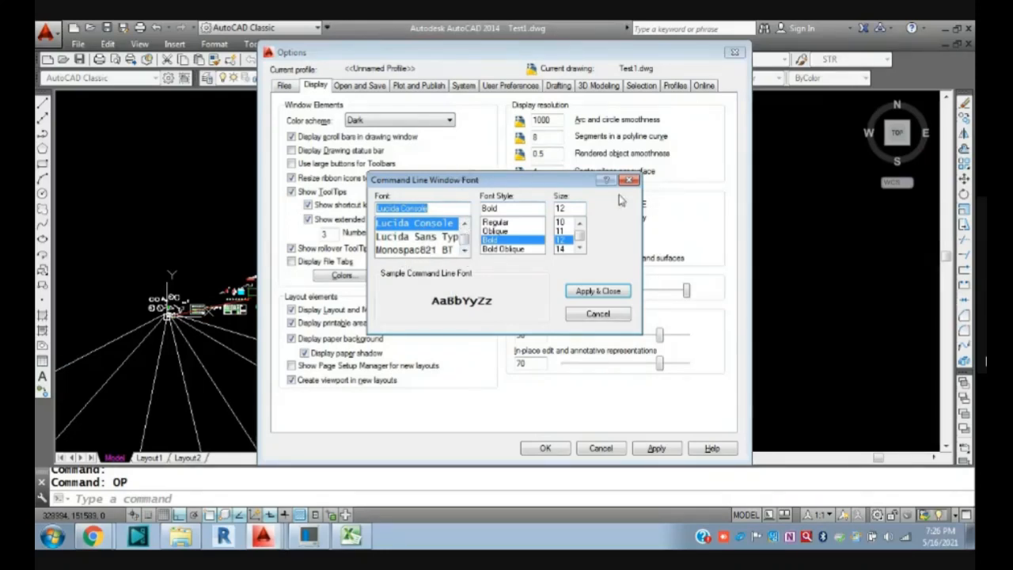
scroll(464, 250, "up", 1)
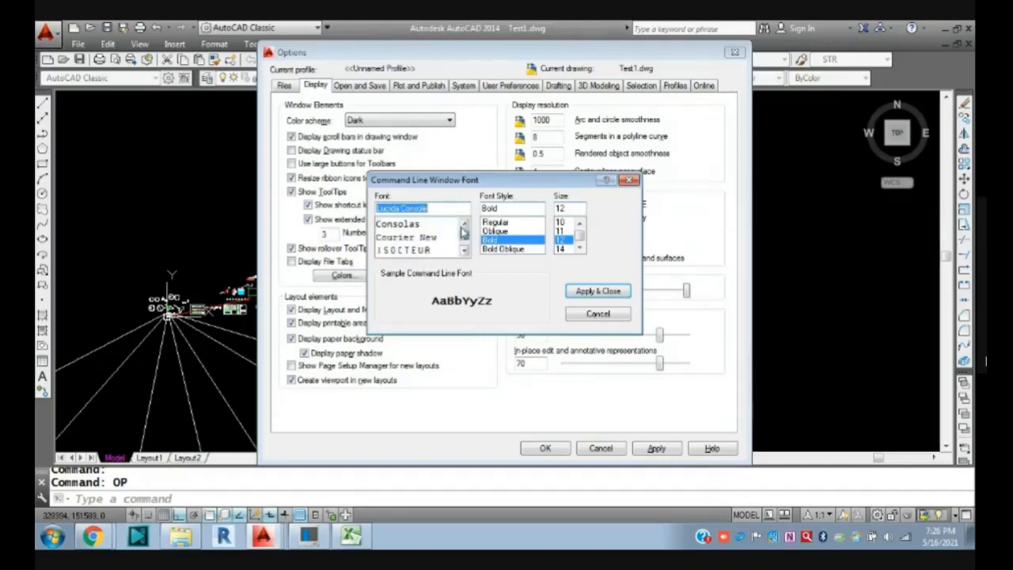
scroll(464, 233, "down", 1)
scroll(464, 252, "up", 1)
left_click(405, 224)
left_click(405, 237)
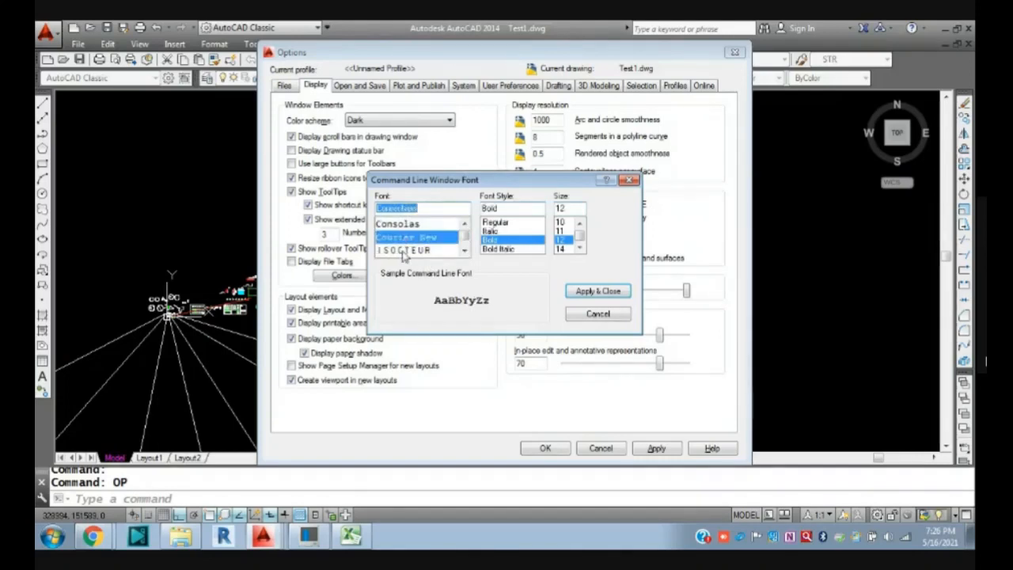
left_click(404, 250)
scroll(403, 239, "down", 1)
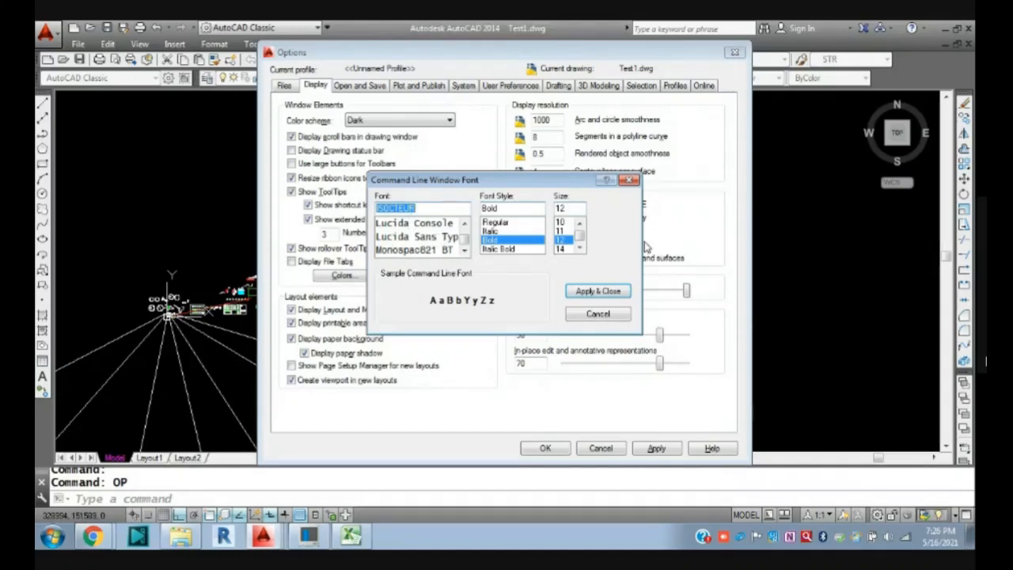
left_click(513, 230)
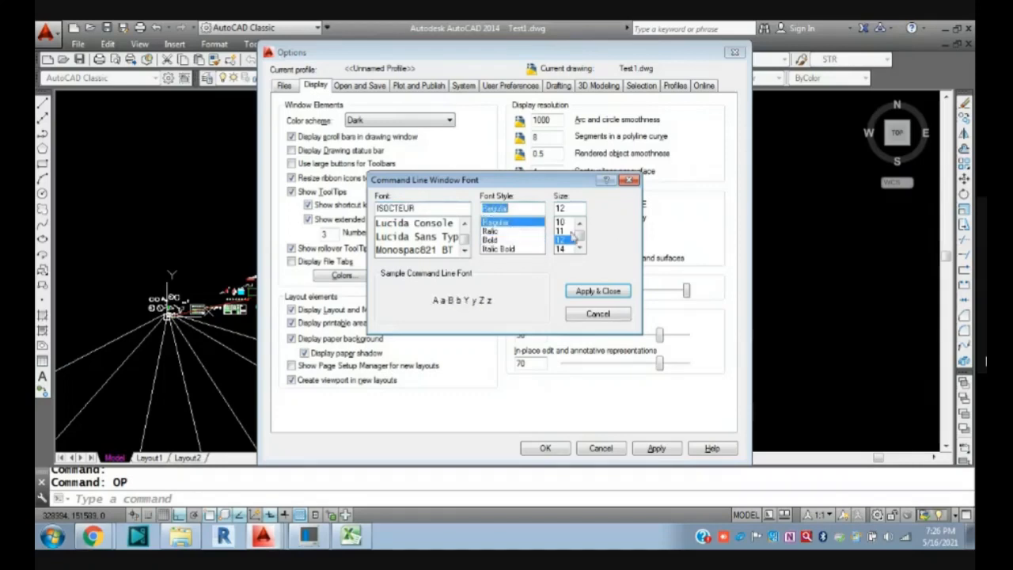
left_click(598, 292)
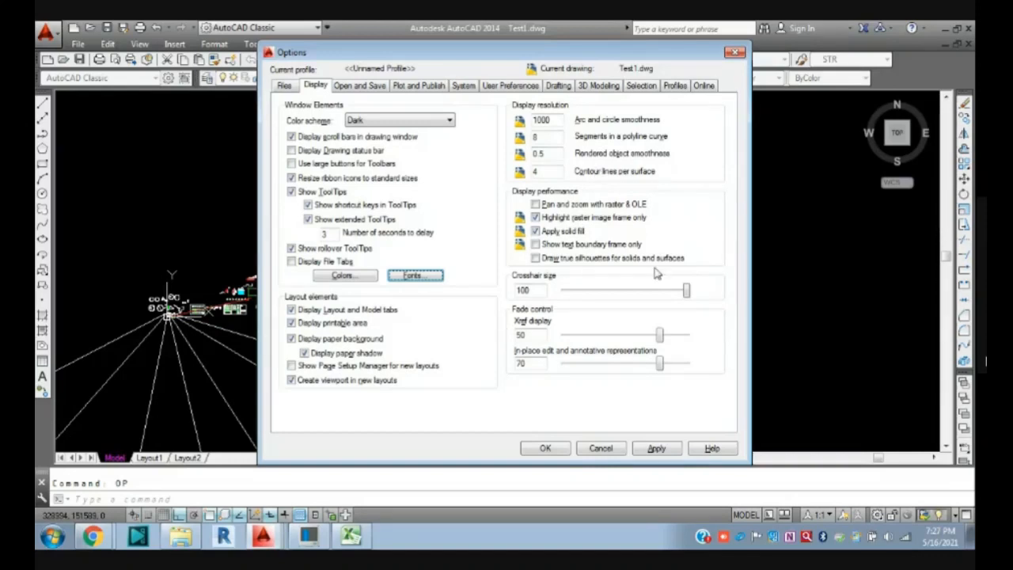
- Set the crosshair size to 20, apply and close the Options, and check the crosshairs in the drawing
double_click(544, 291)
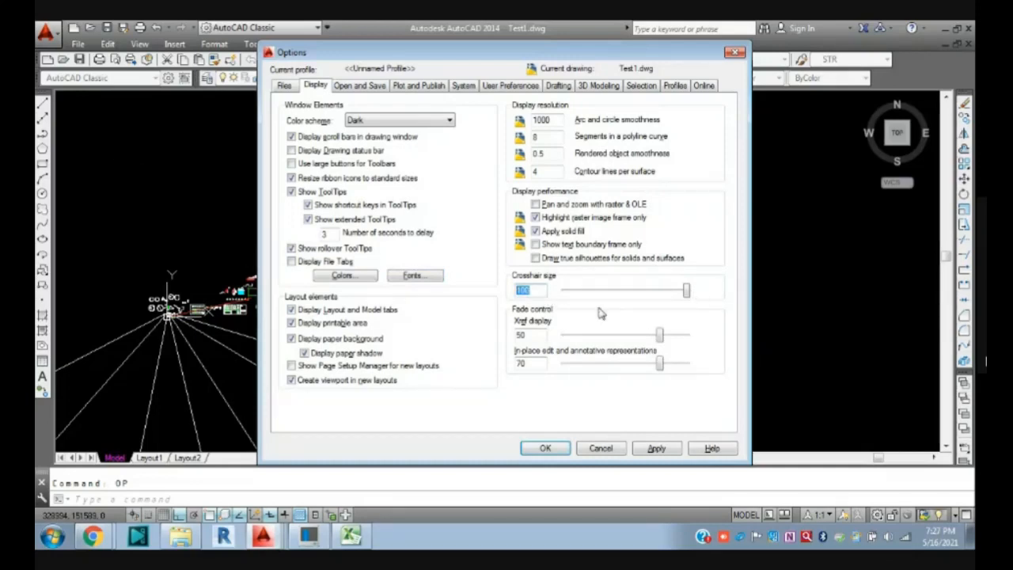
left_click_drag(686, 292, 592, 309)
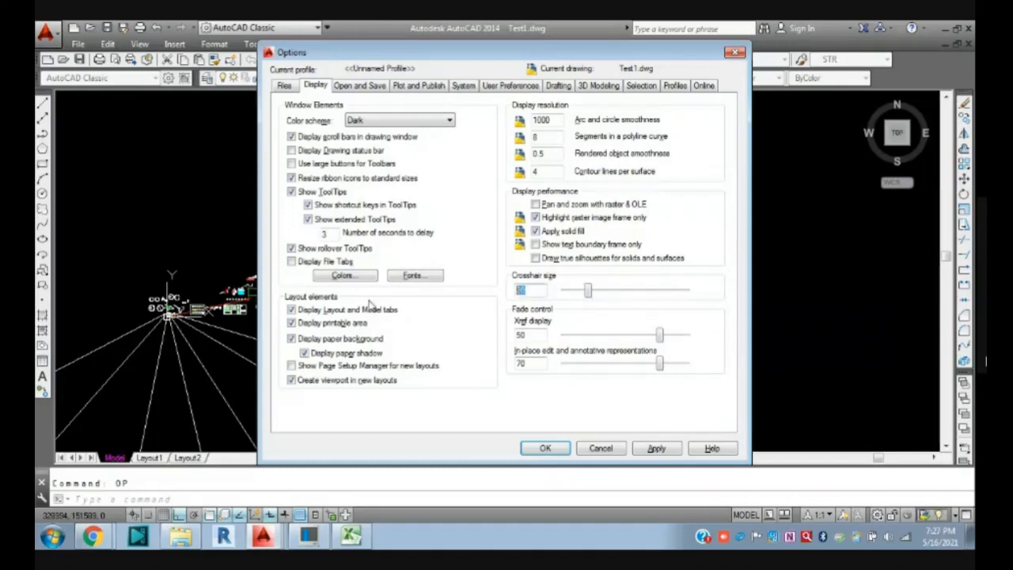
left_click(656, 449)
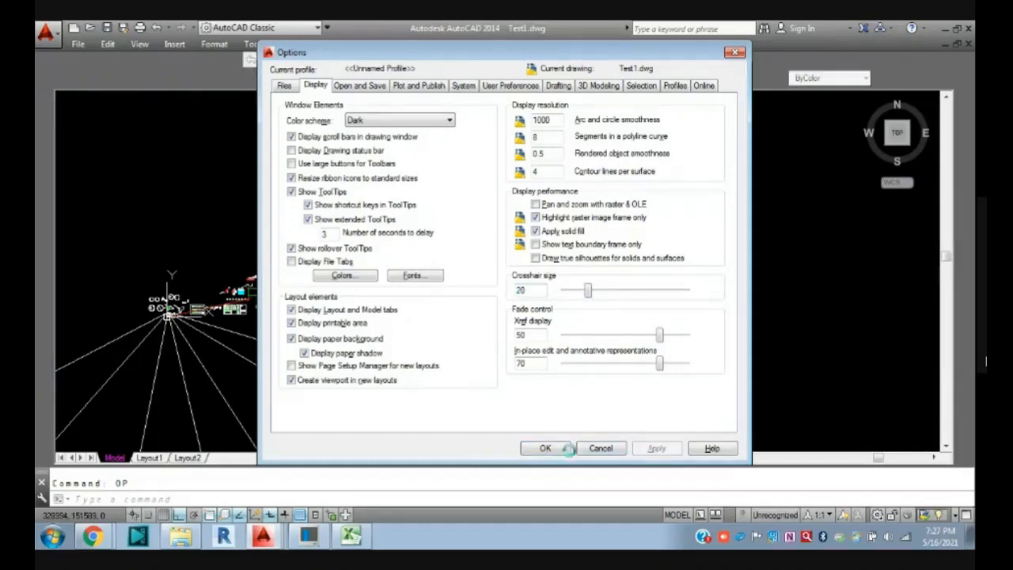
left_click(545, 448)
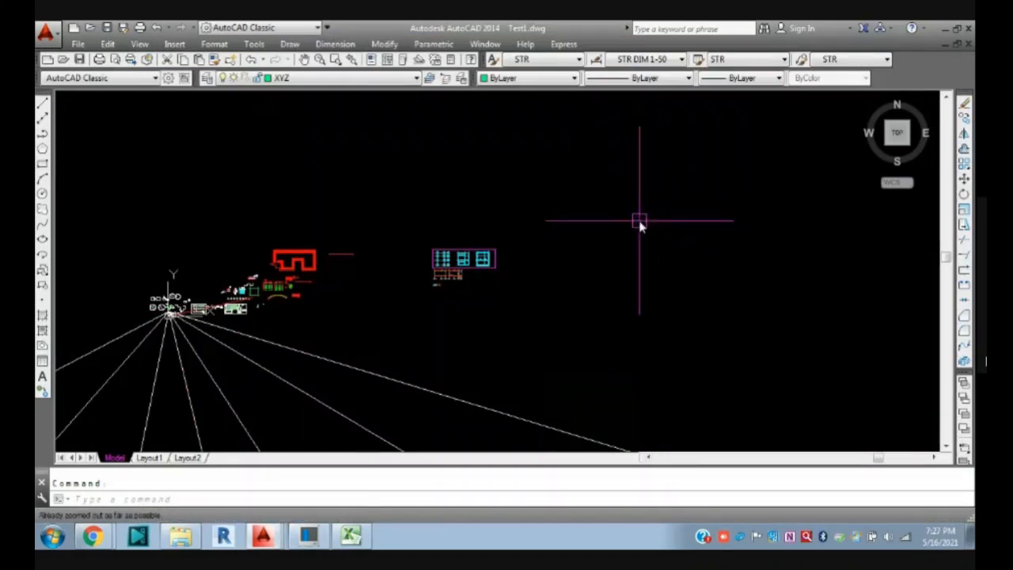
scroll(639, 209, "up", 4)
scroll(621, 207, "down", 5)
scroll(470, 231, "up", 2)
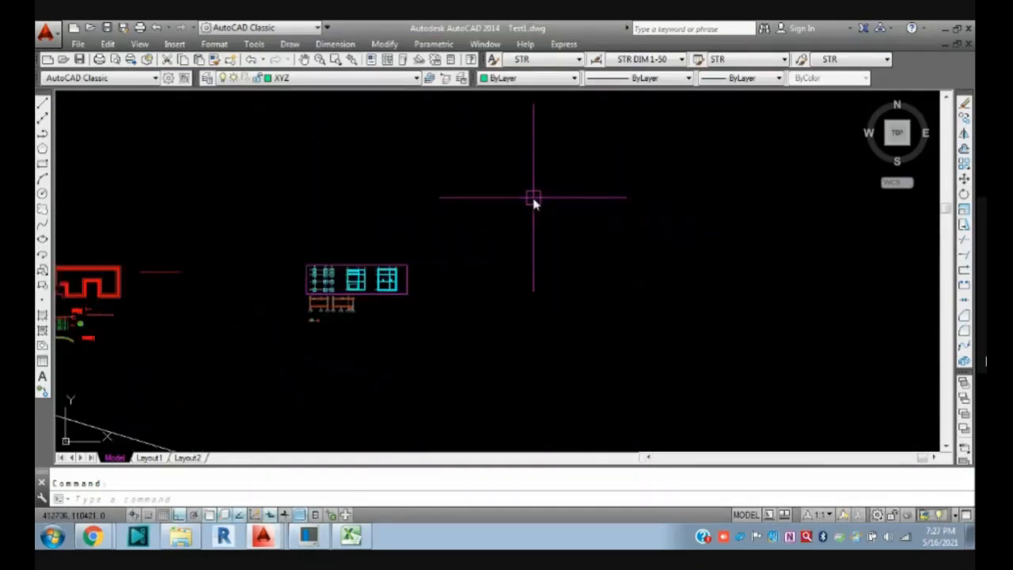
- Open the drawing window colors in Options, set the 2D model space crosshairs to White, and apply the change
type("op")
key("Return")
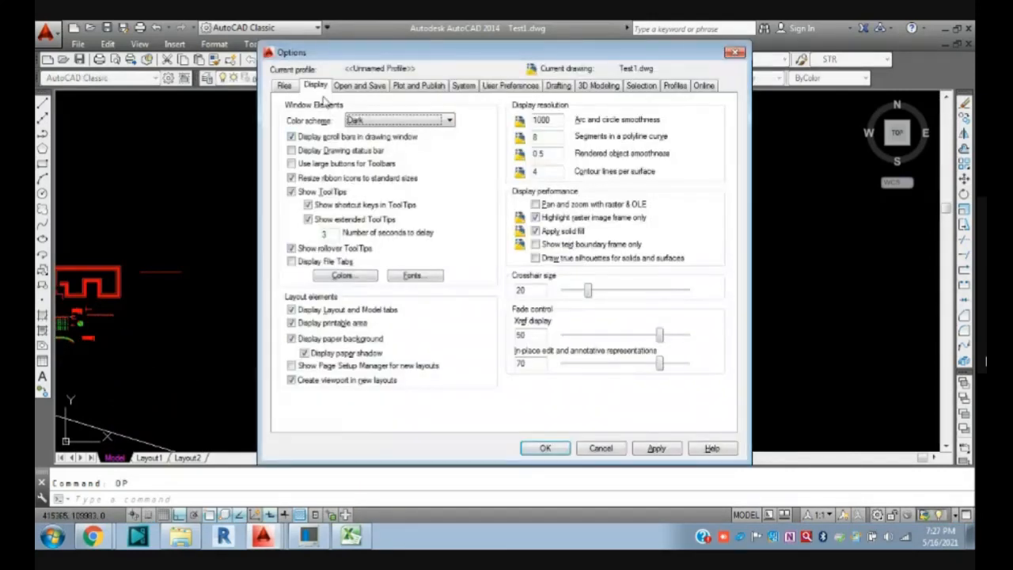
left_click(346, 275)
left_click(459, 134)
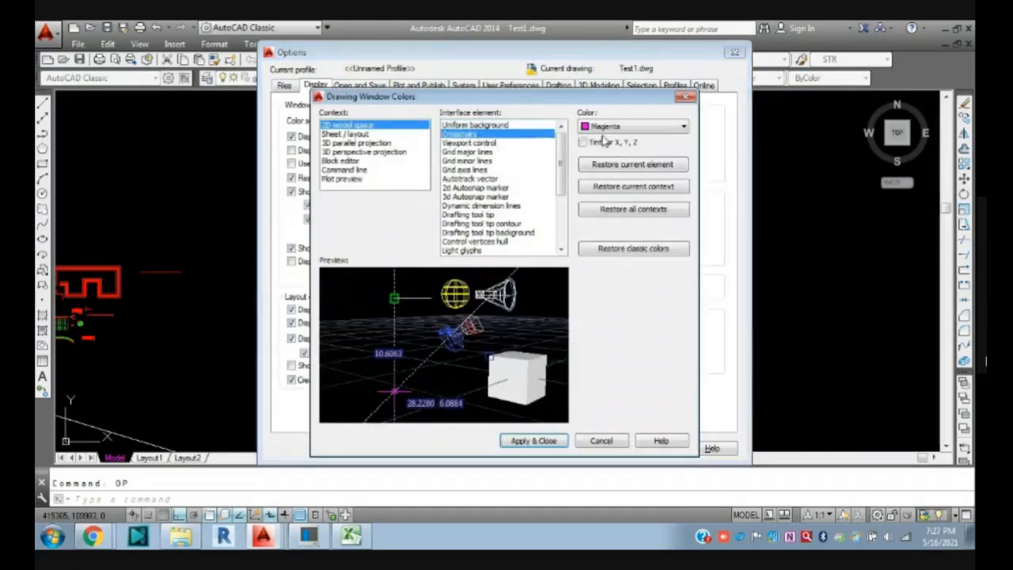
left_click(673, 126)
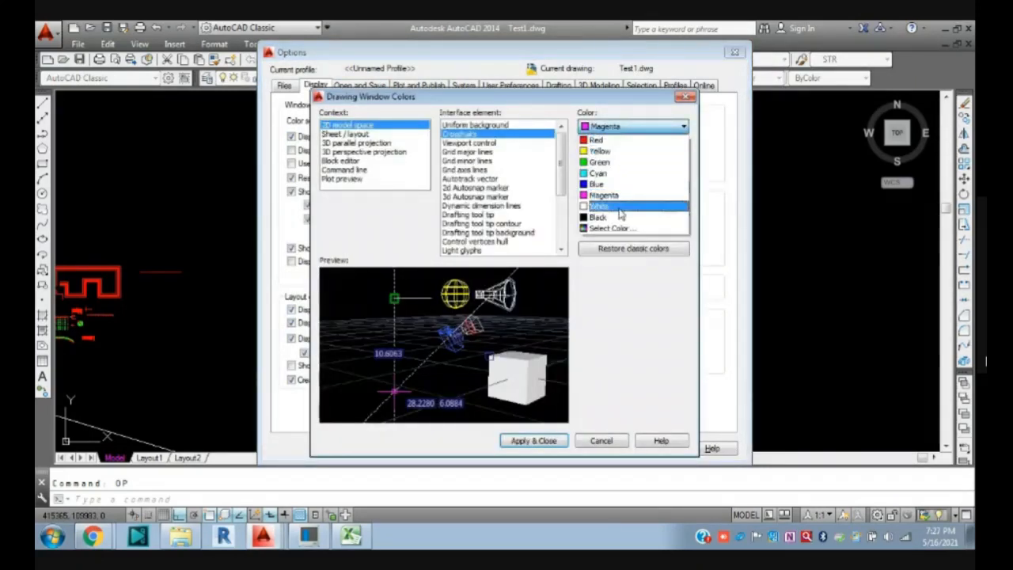
left_click(621, 207)
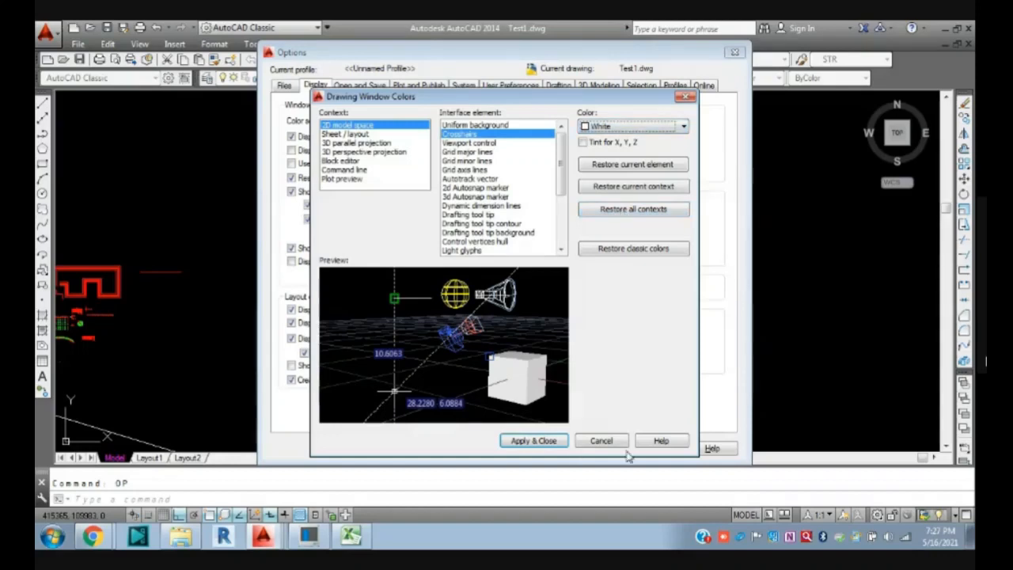
left_click(541, 442)
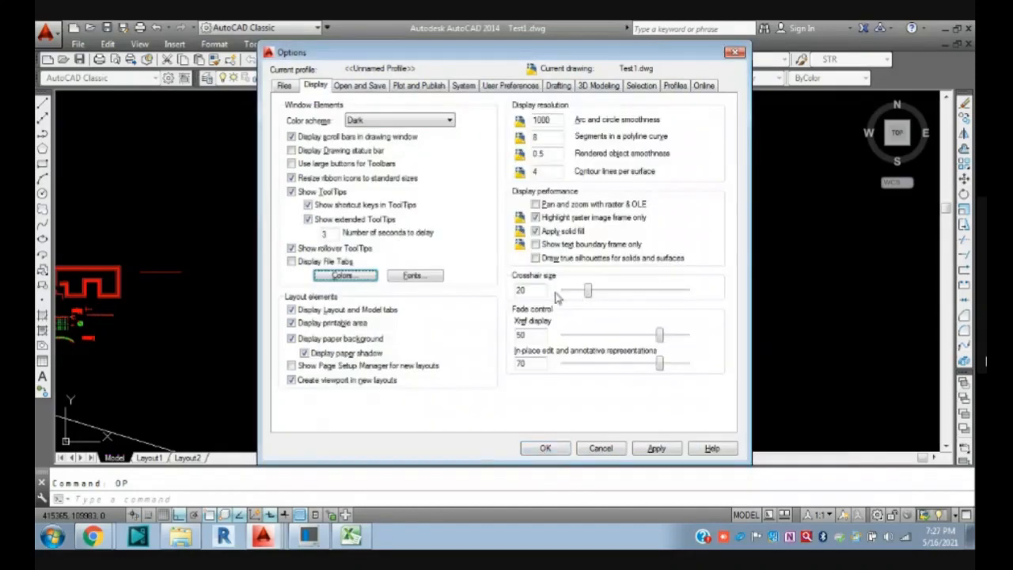
- Set the crosshair size to 100, apply and close the Options, and check the full-screen crosshairs over the drawing
left_click_drag(550, 292, 515, 290)
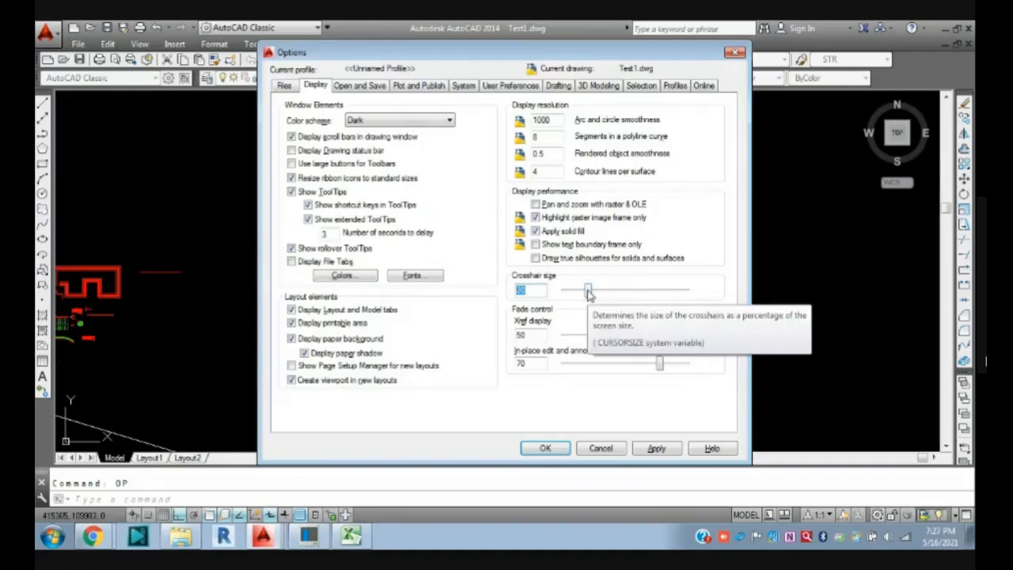
left_click_drag(588, 291, 687, 292)
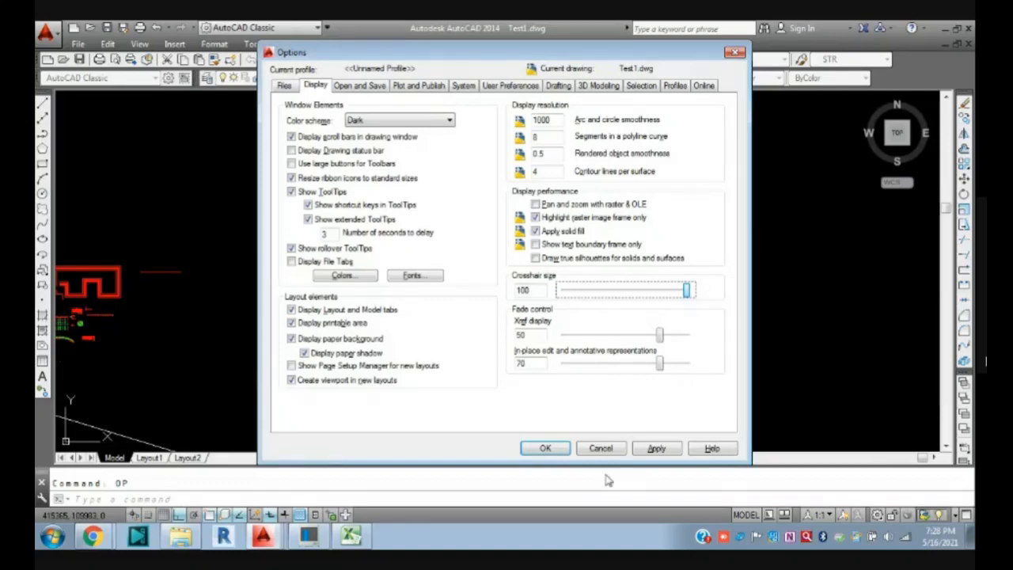
left_click(656, 447)
left_click(545, 448)
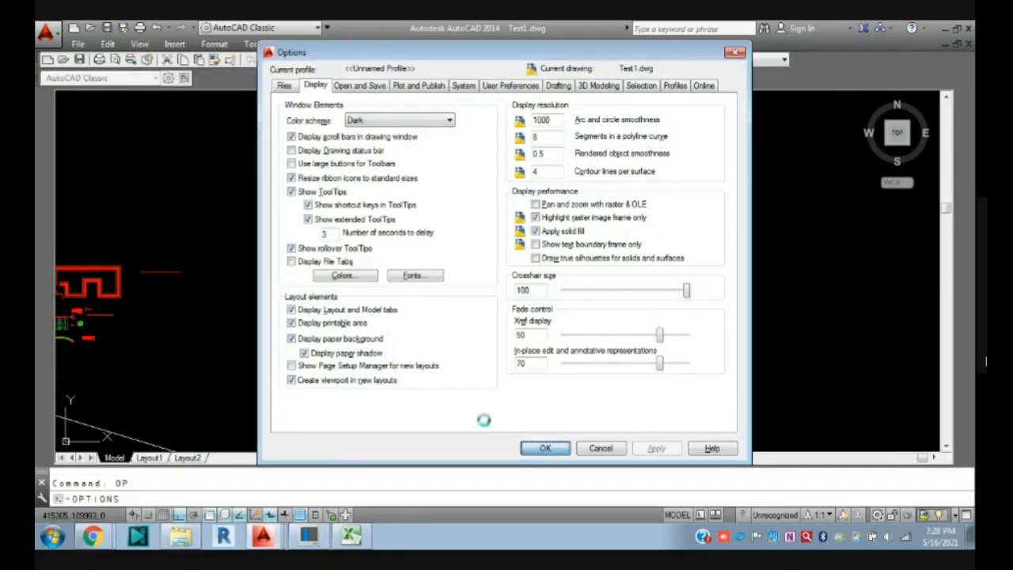
middle_click_drag(176, 98, 222, 184)
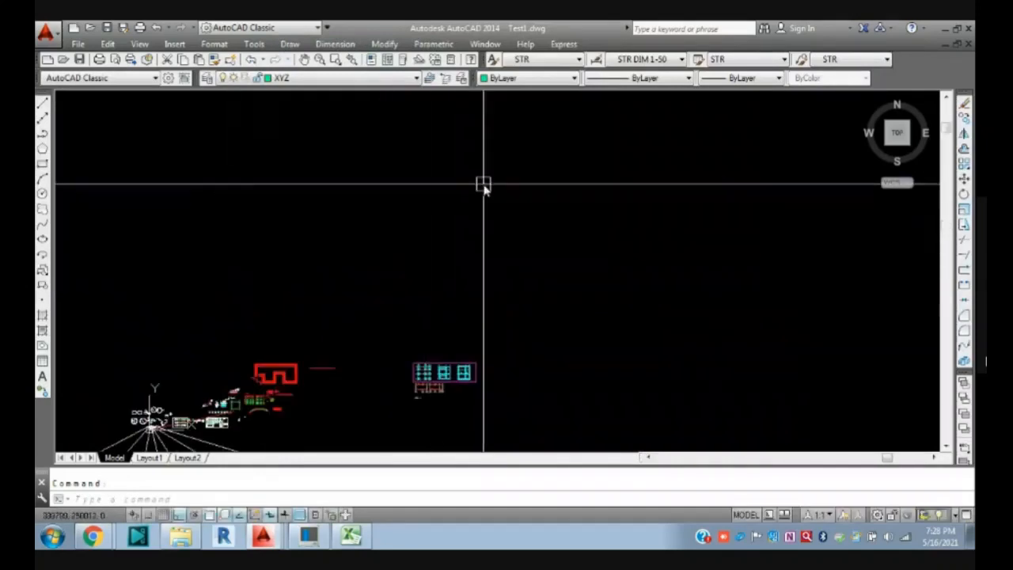
scroll(476, 198, "down", 1)
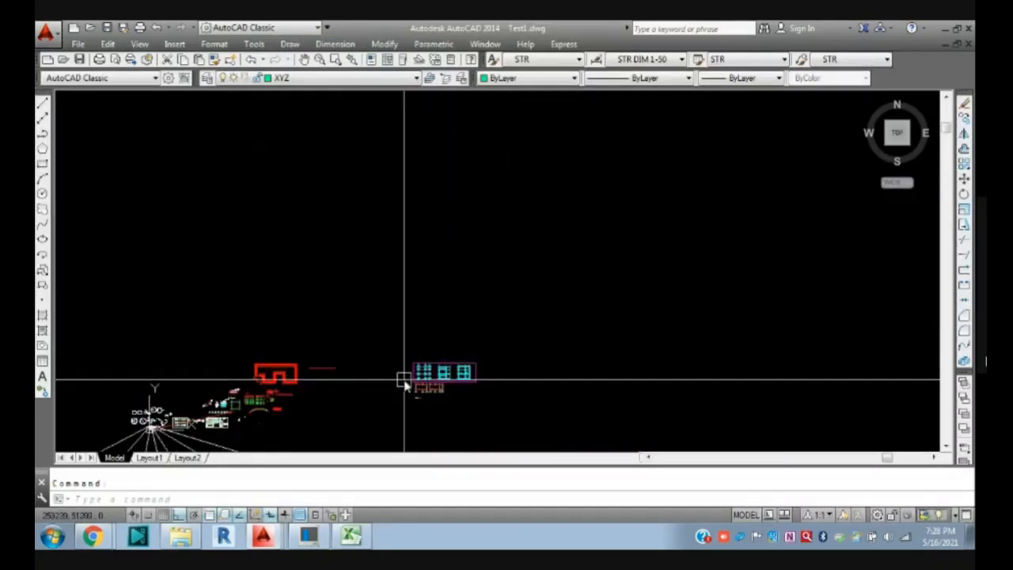
middle_click_drag(346, 398, 487, 366)
scroll(369, 355, "up", 8)
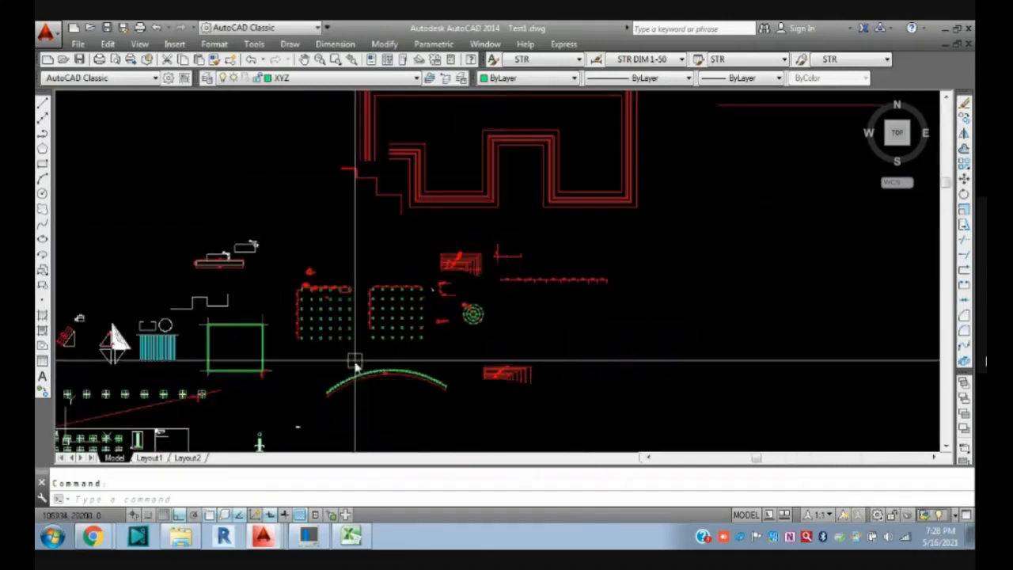
middle_click_drag(305, 336, 431, 295)
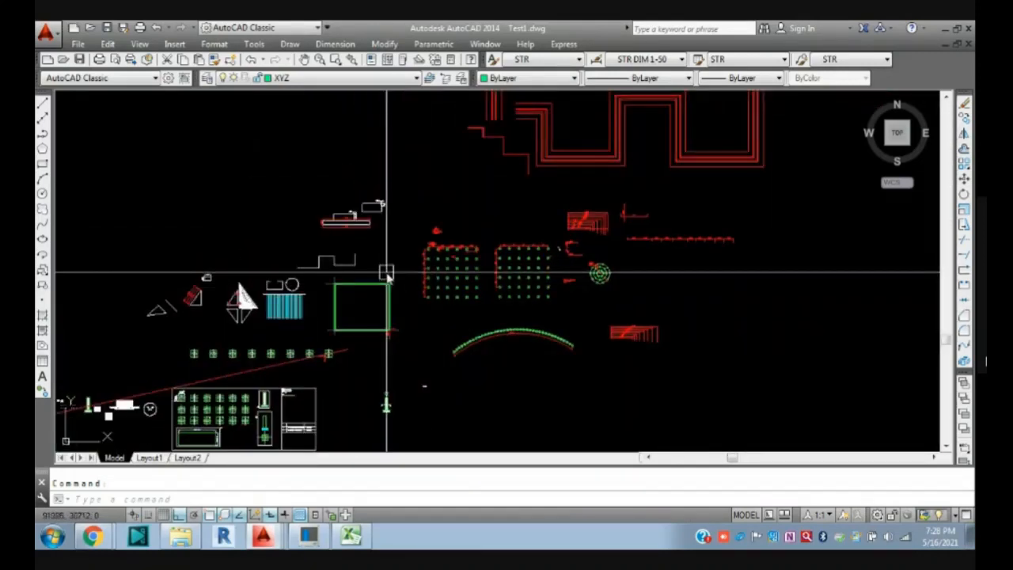
middle_click_drag(411, 356, 426, 356)
- Reopen the Options and review the available Save as formats among the file save settings
type("op")
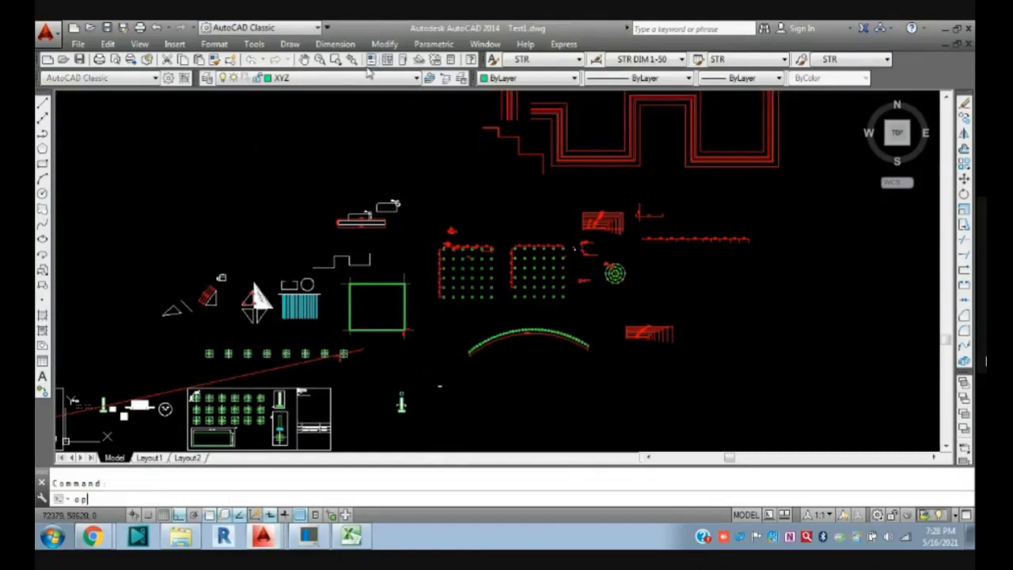
key("Return")
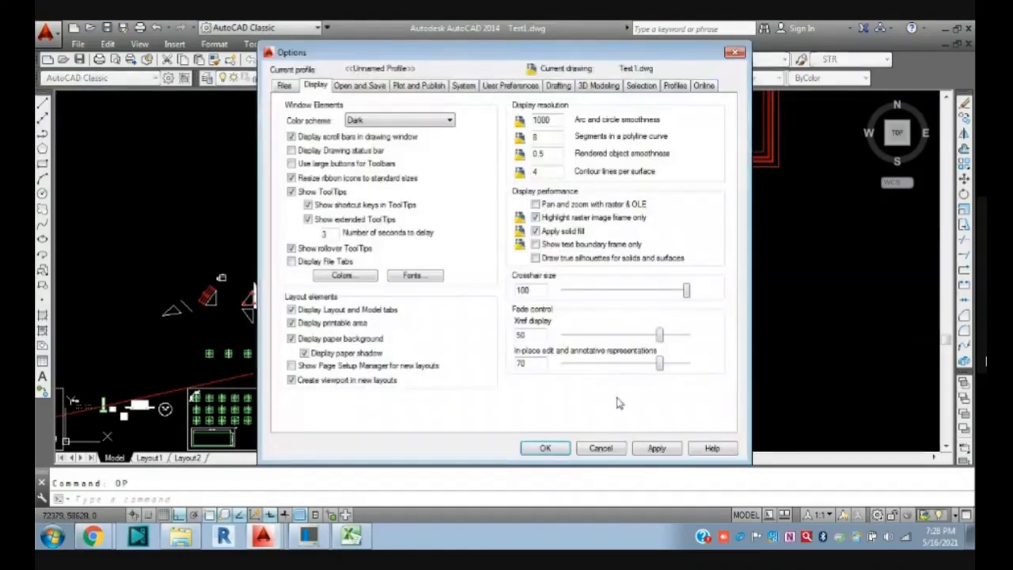
left_click(365, 88)
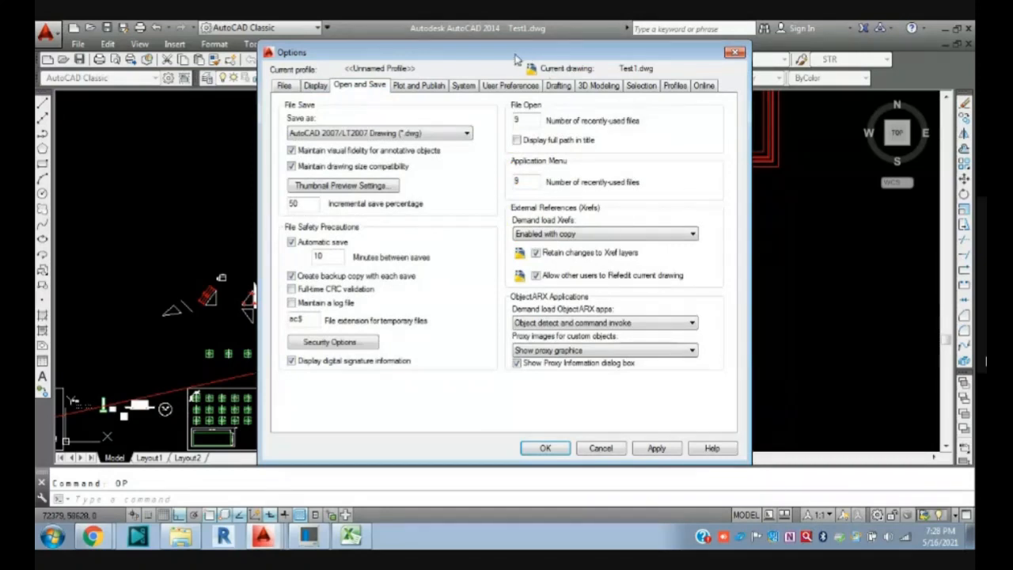
left_click_drag(512, 58, 479, 61)
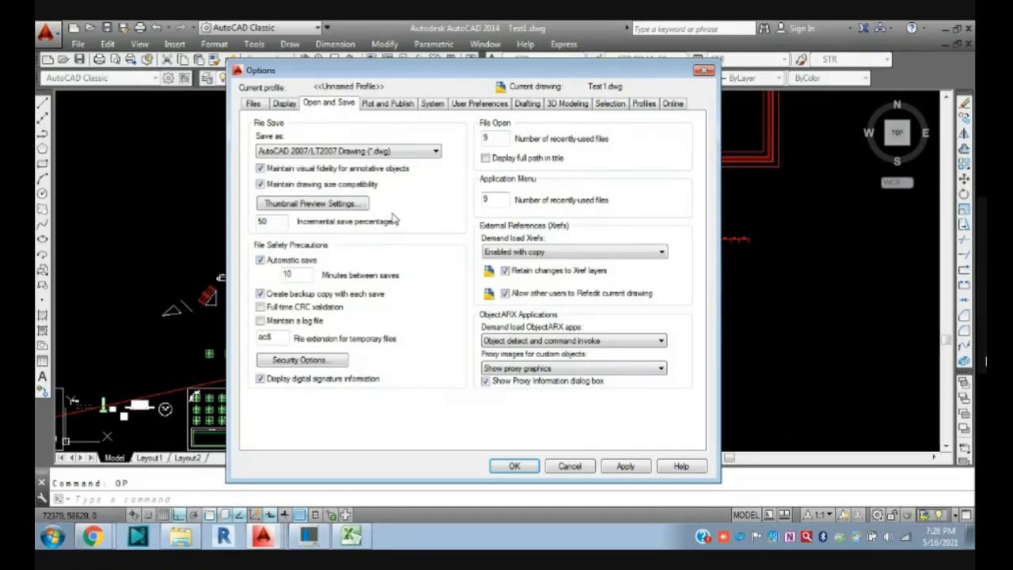
left_click(348, 152)
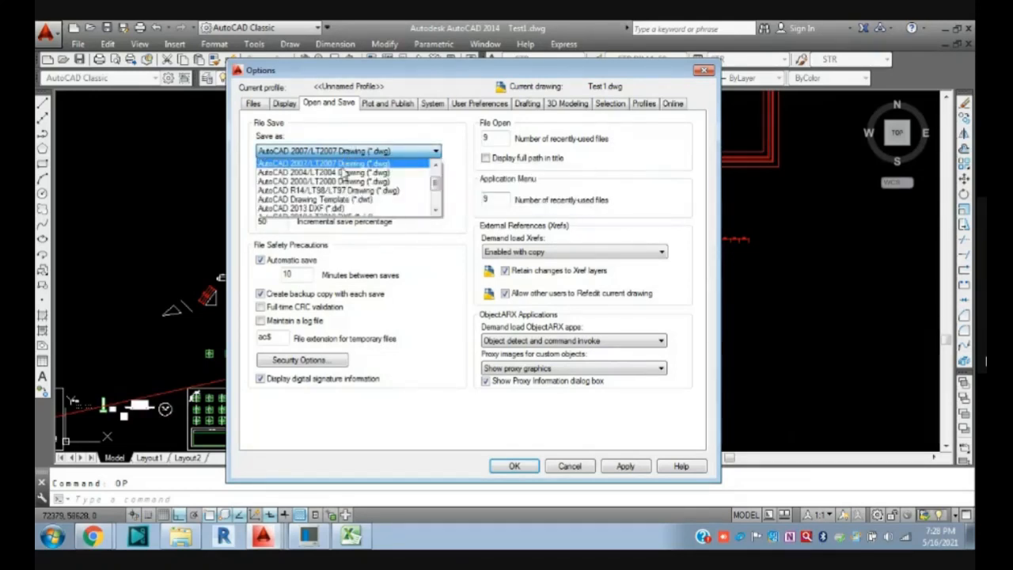
left_click(356, 136)
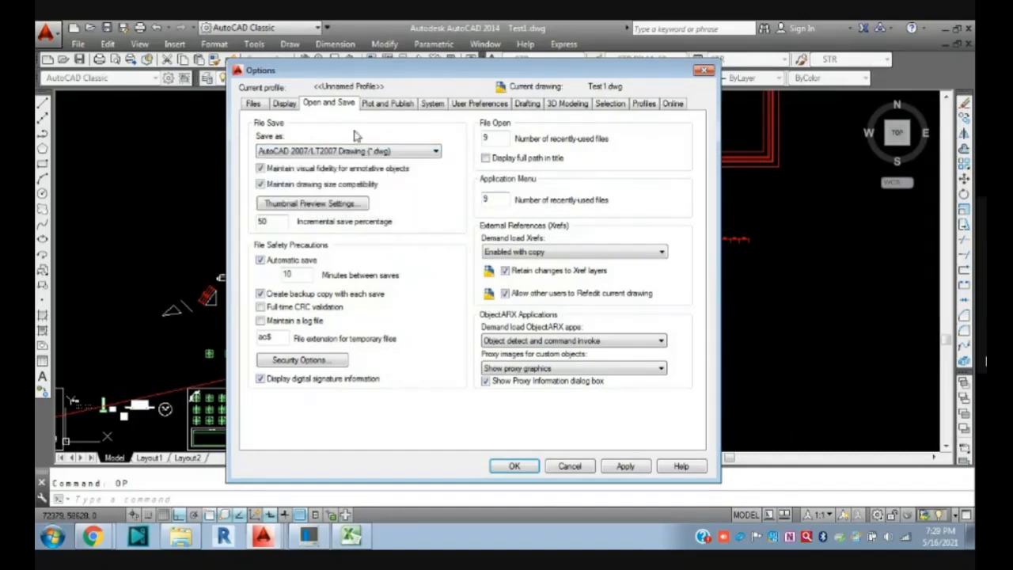
- Choose AutoCAD 2007/LT2007 Drawing (*.dwg) as the default save format and set automatic save to 5 minutes
left_click(368, 155)
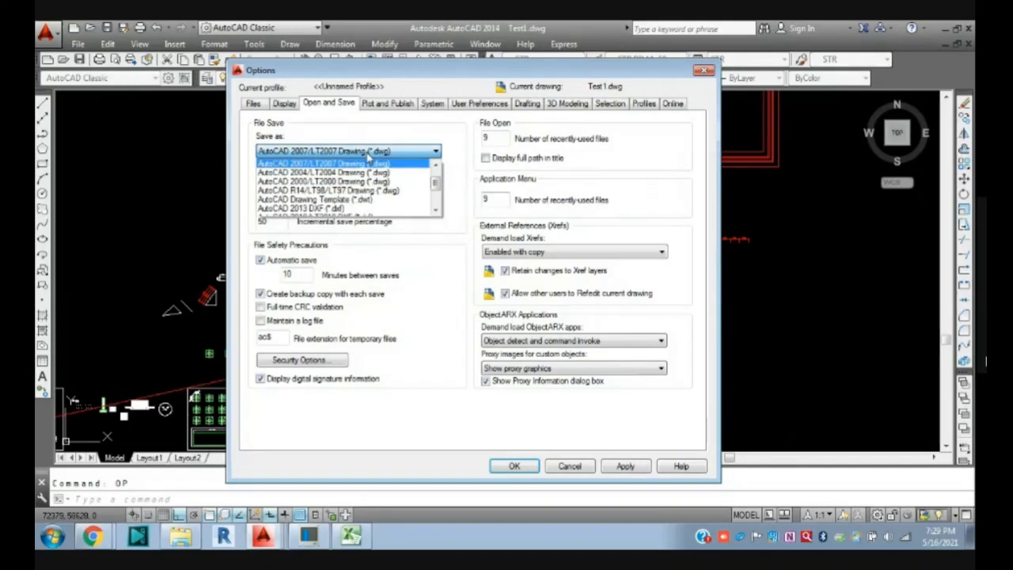
left_click(356, 162)
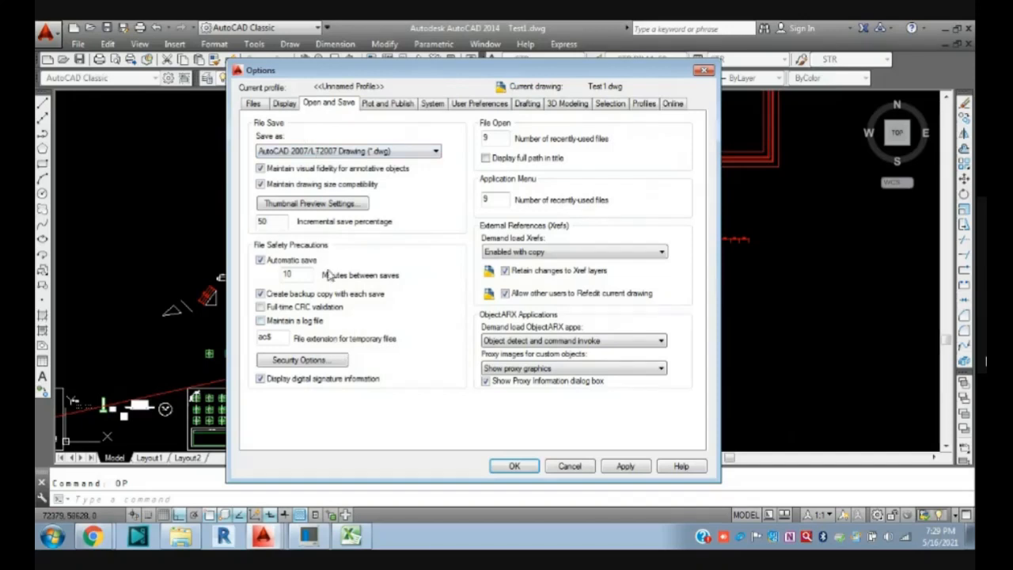
double_click(299, 276)
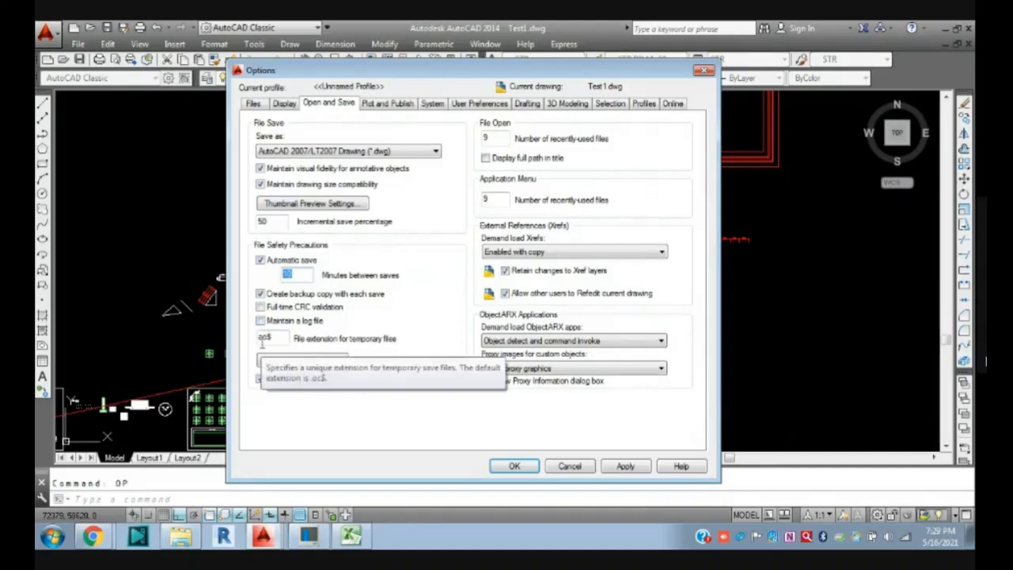
left_click(296, 274)
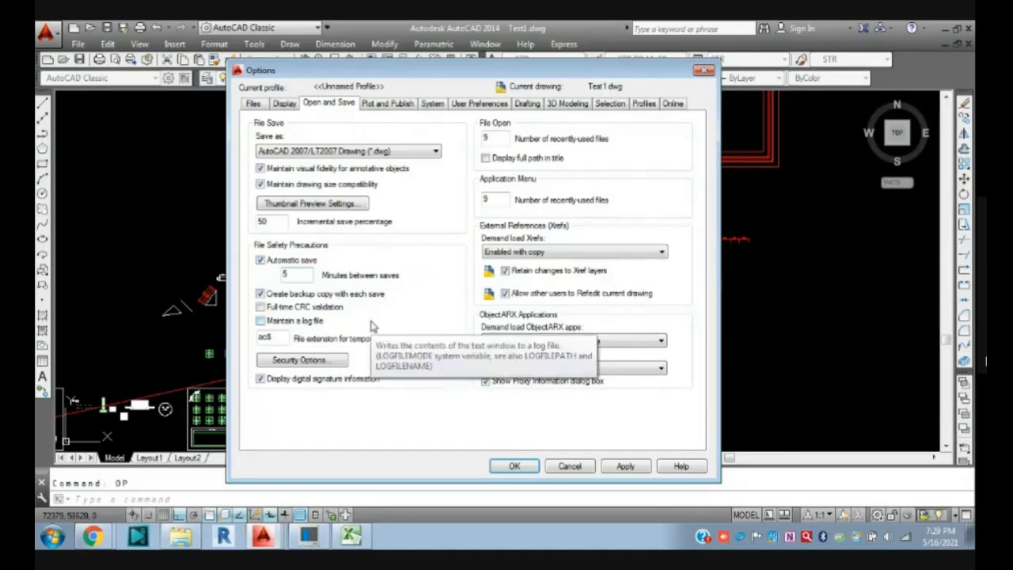
- Open the Plot Style Table Settings from the plot and publish options, and bring up the folder of plot style tables
left_click(387, 104)
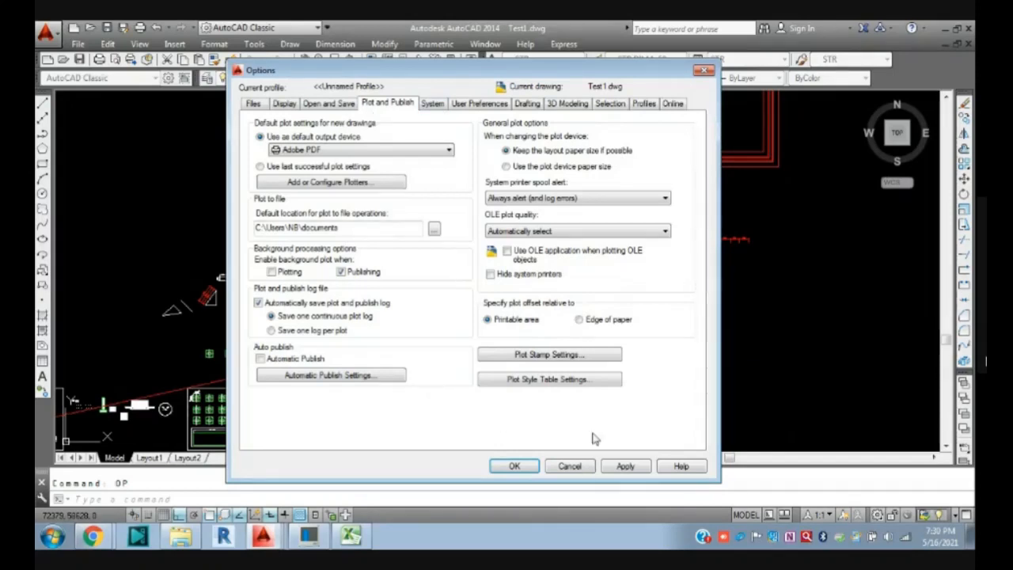
left_click(538, 381)
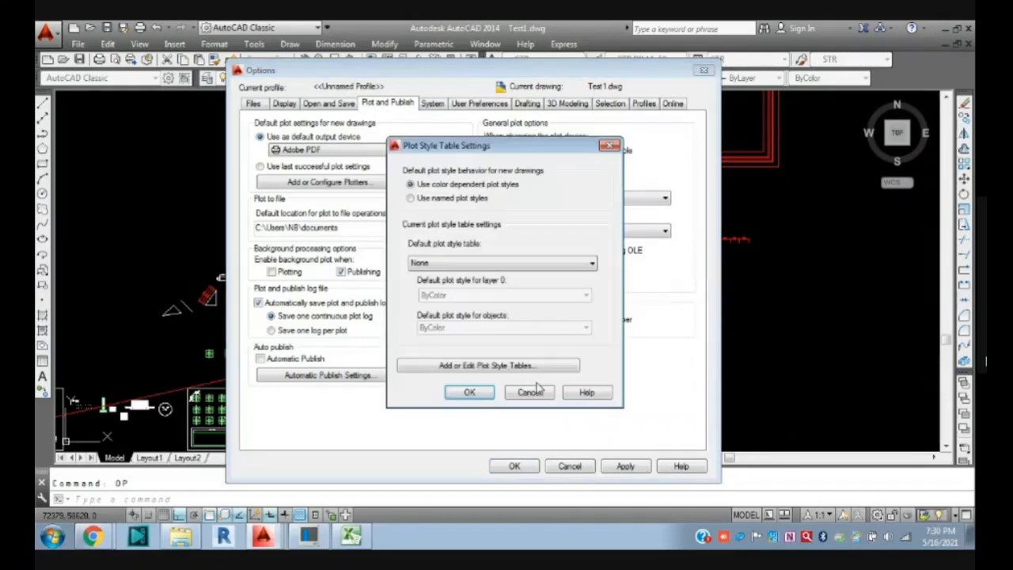
left_click(484, 374)
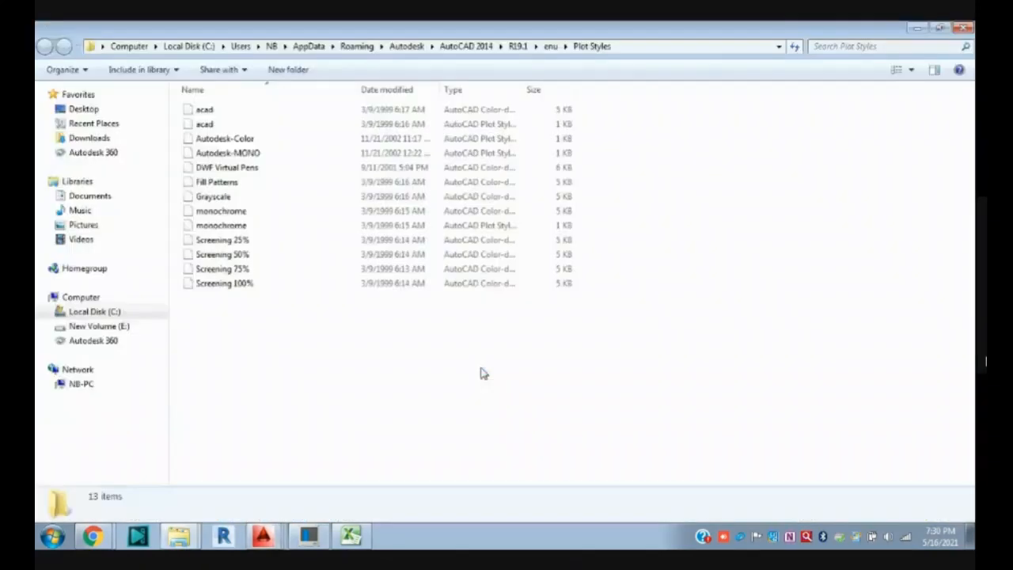
- Look at the Copy and Paste commands available for the Screening 100% plot style and its folder, and refresh the folder
right_click(227, 289)
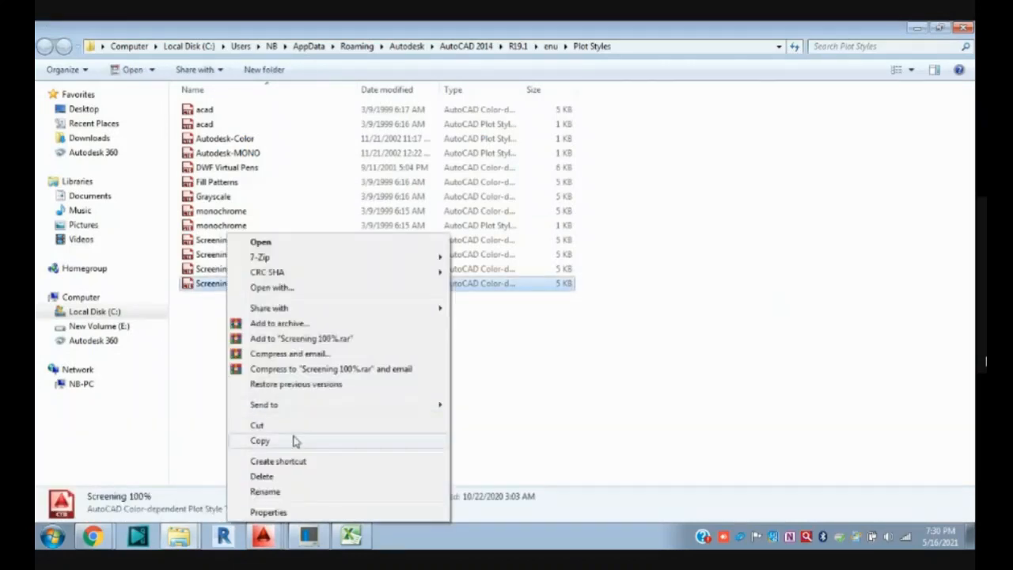
left_click(190, 332)
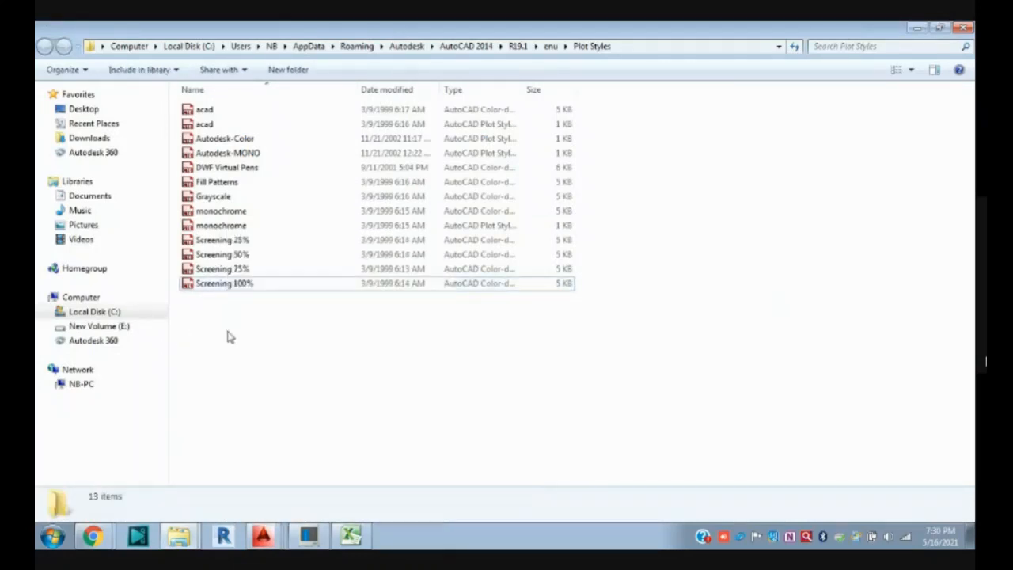
right_click(228, 332)
left_click(273, 385)
right_click(284, 229)
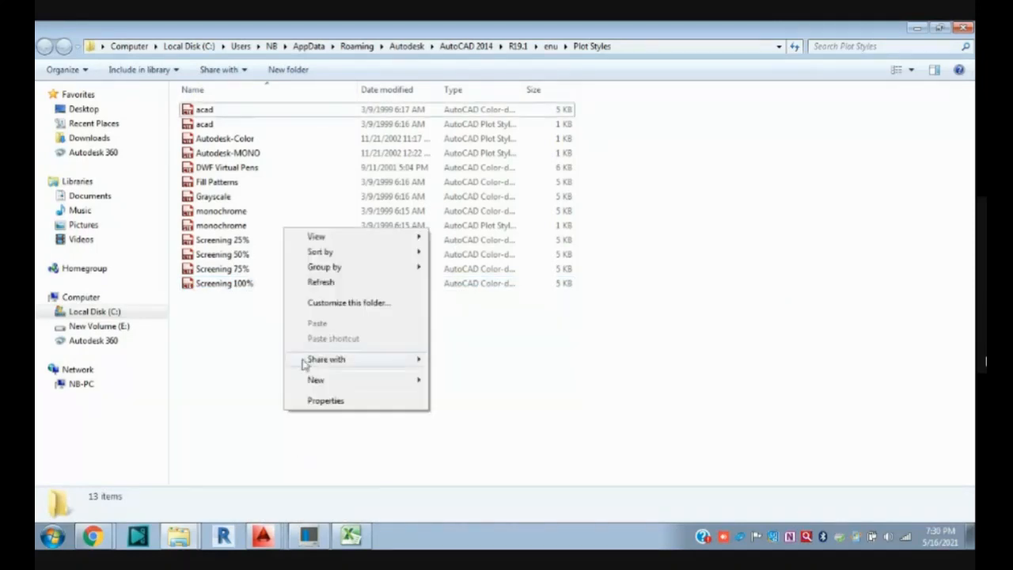
left_click(324, 283)
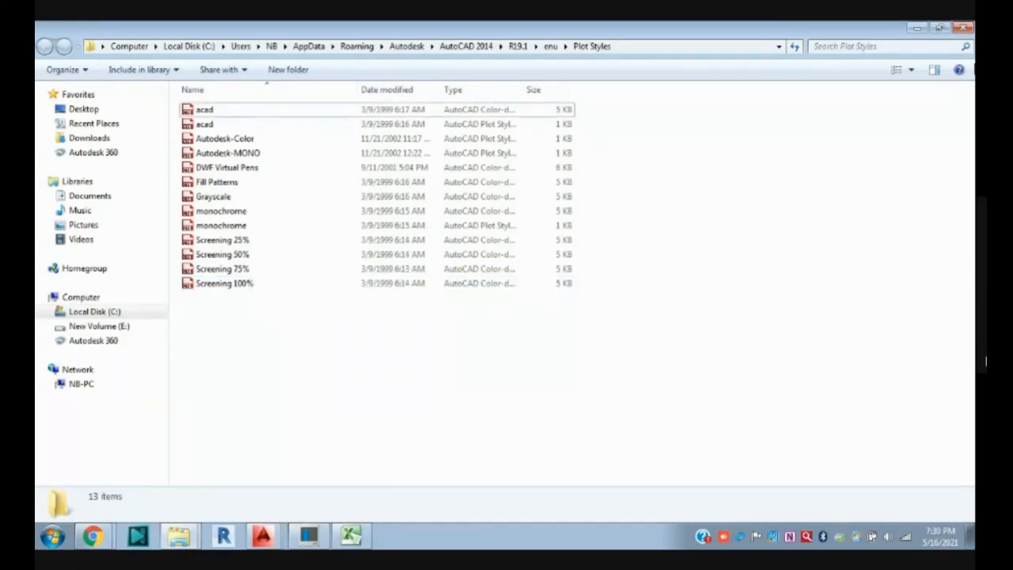
- Close the Plot Styles folder, confirm the Plot Style Table Settings, and accept the Options
left_click(963, 29)
left_click(475, 393)
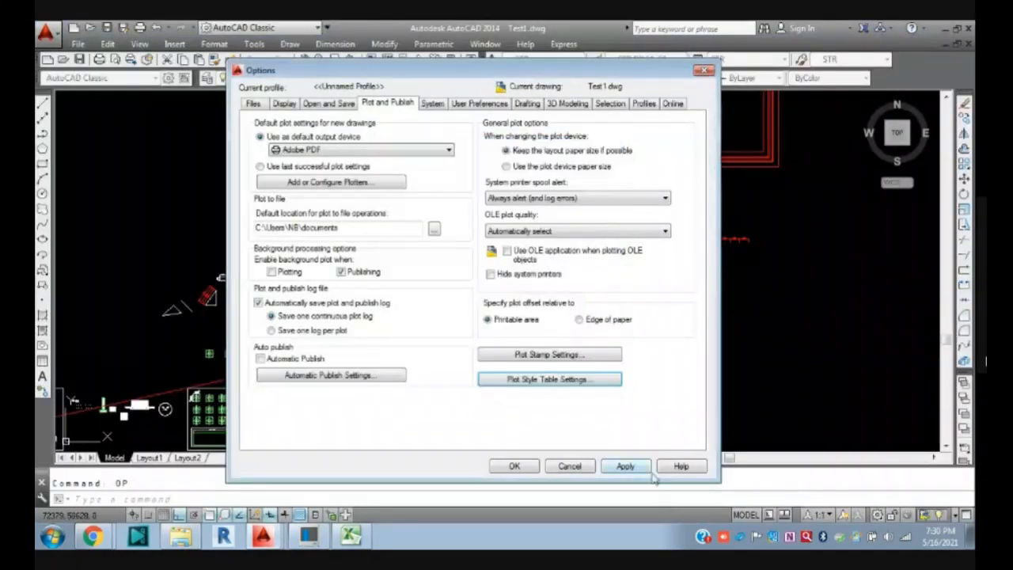
left_click(514, 466)
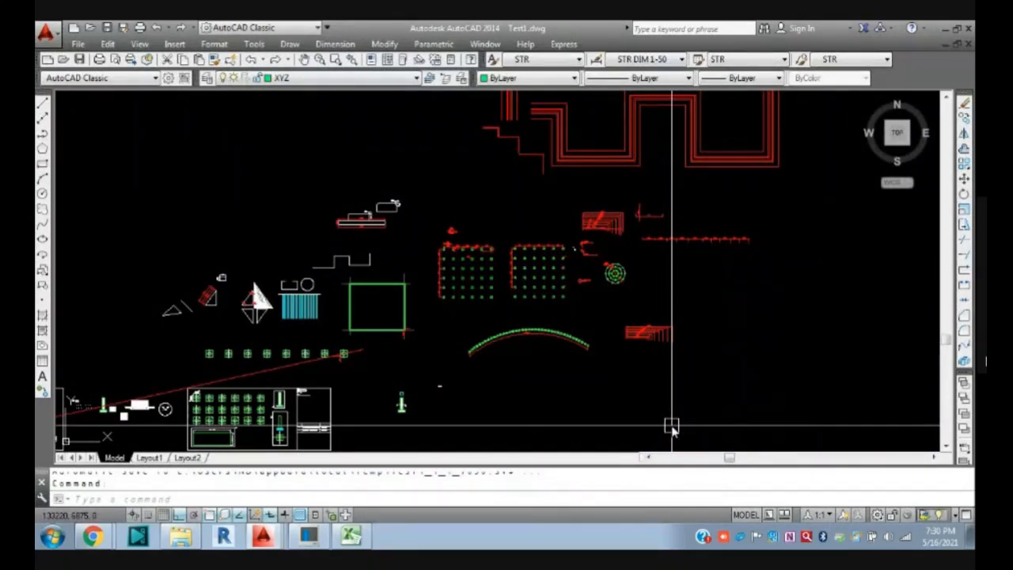
- Reopen the Options, review the System, User Preferences and Drafting settings, and cancel the dialog
type("OP")
key("Return")
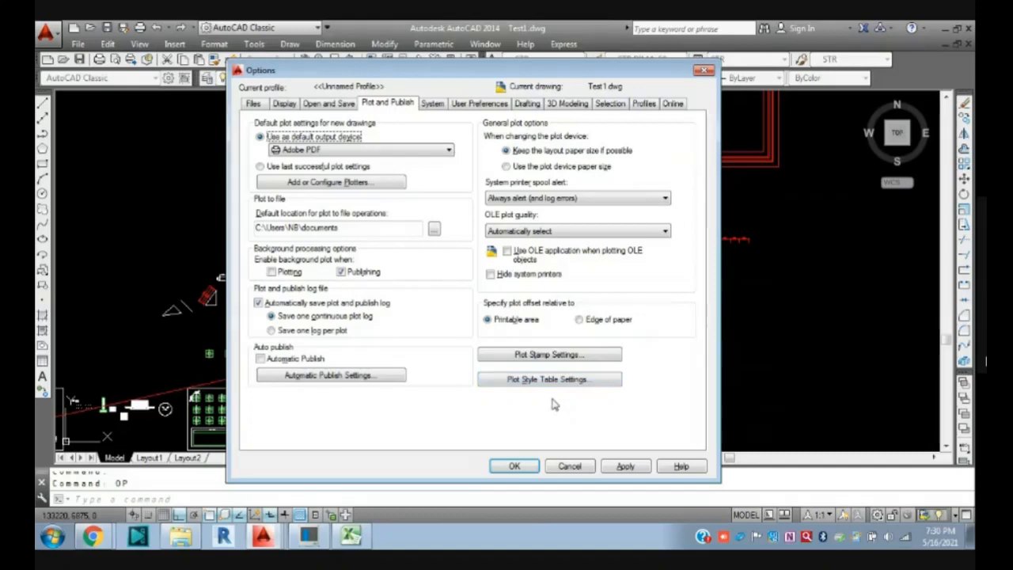
left_click(433, 105)
left_click(467, 106)
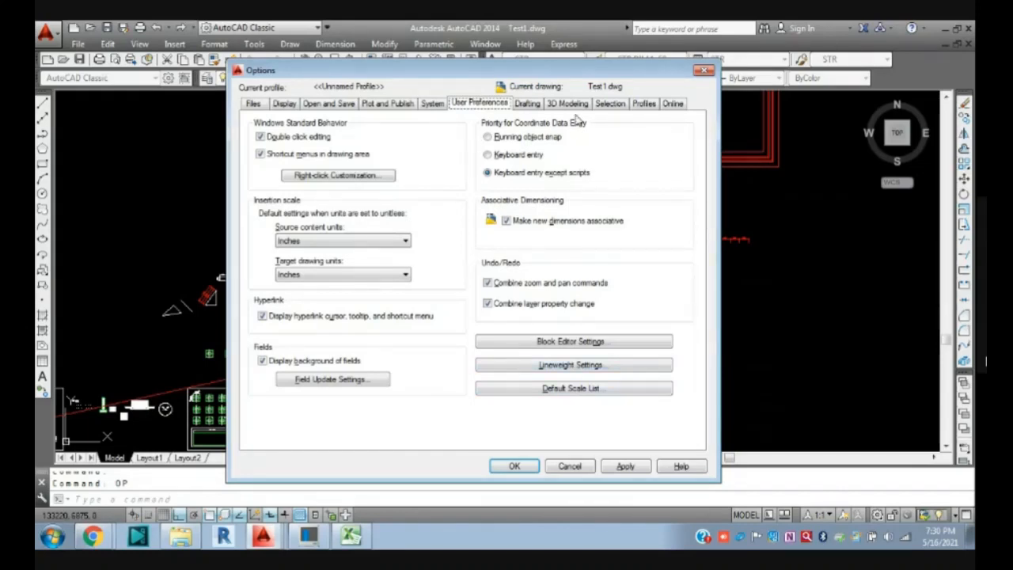
left_click(527, 104)
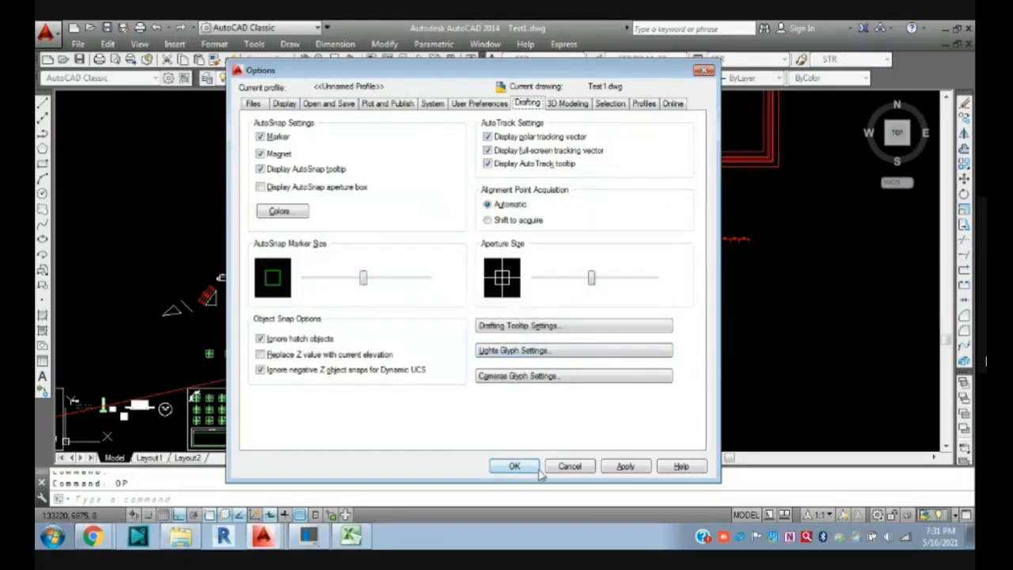
left_click(567, 467)
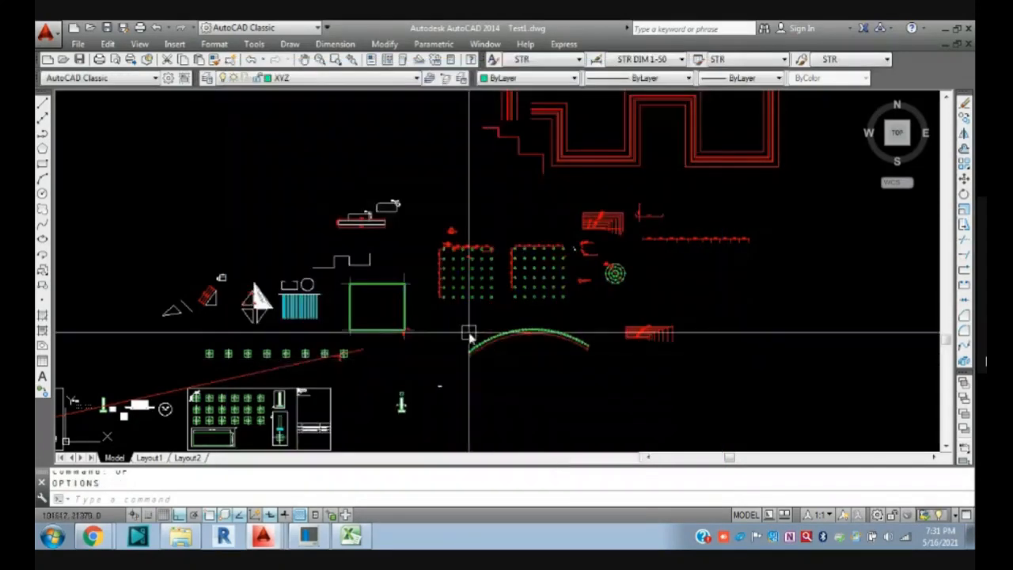
- Open the Drafting settings in the Options, raise the aperture size to its maximum, apply it and accept the dialog
scroll(469, 336, "up", 4)
type("OP")
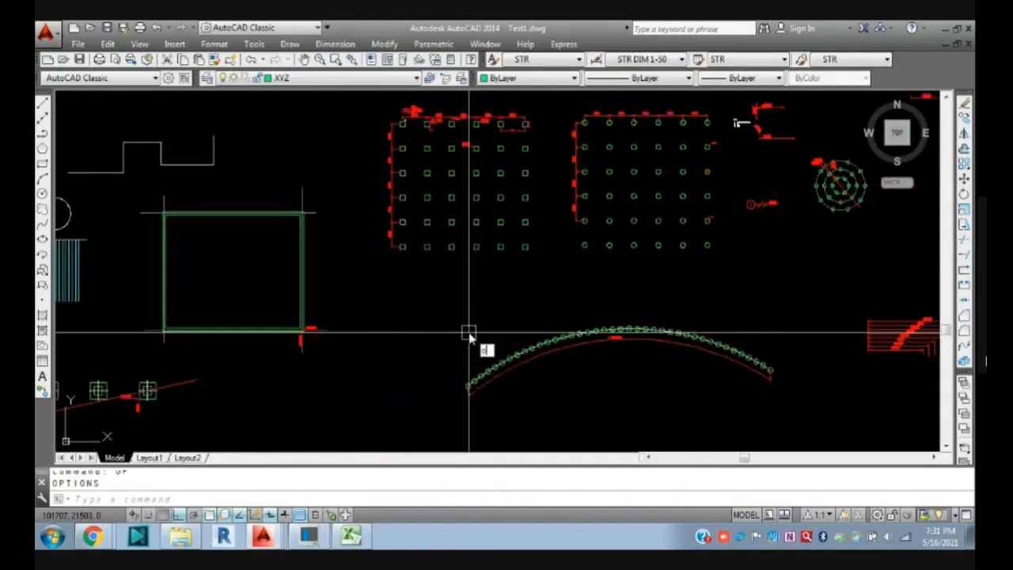
key("Return")
left_click(527, 103)
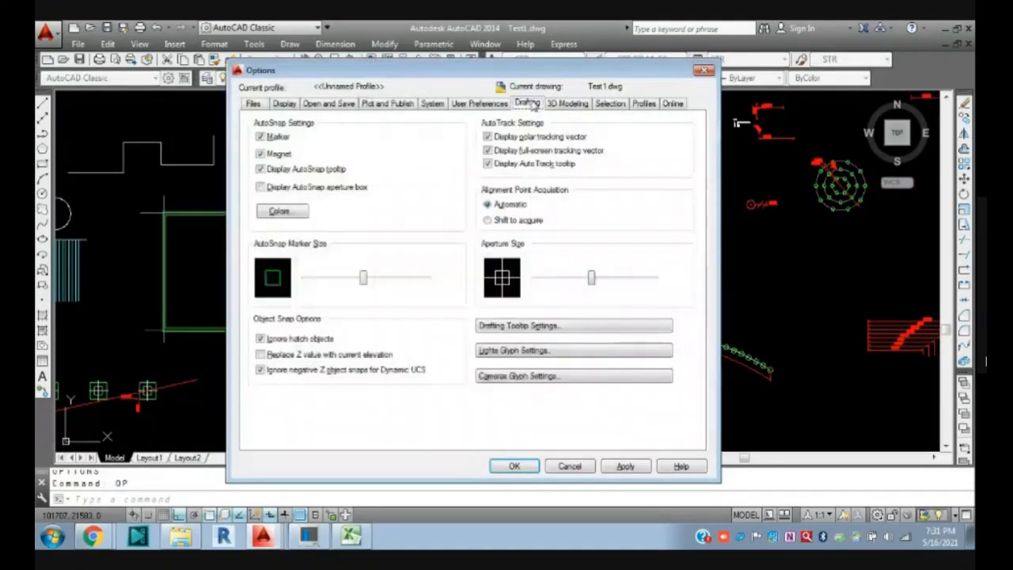
left_click_drag(594, 277, 655, 277)
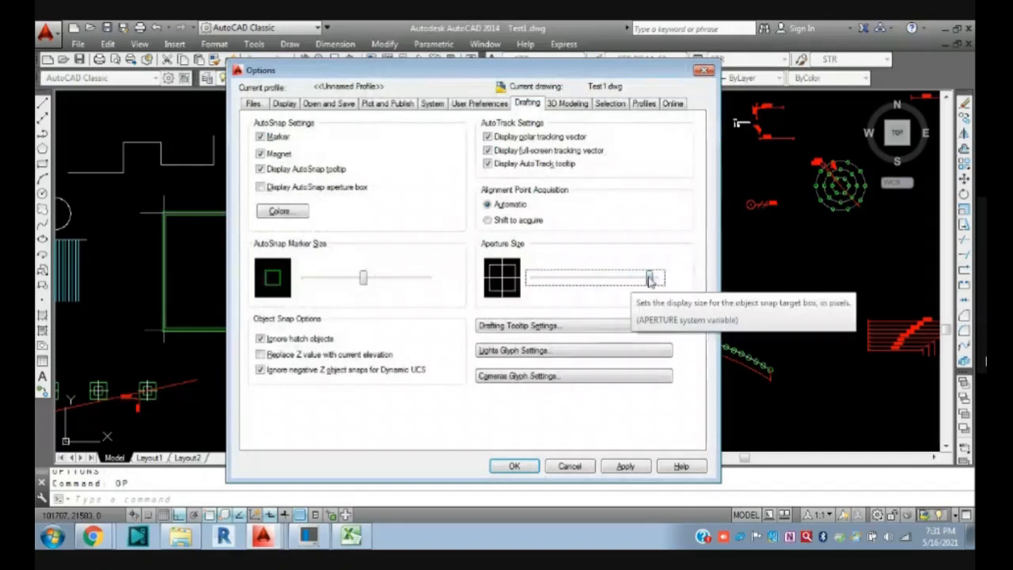
left_click(624, 466)
left_click(514, 466)
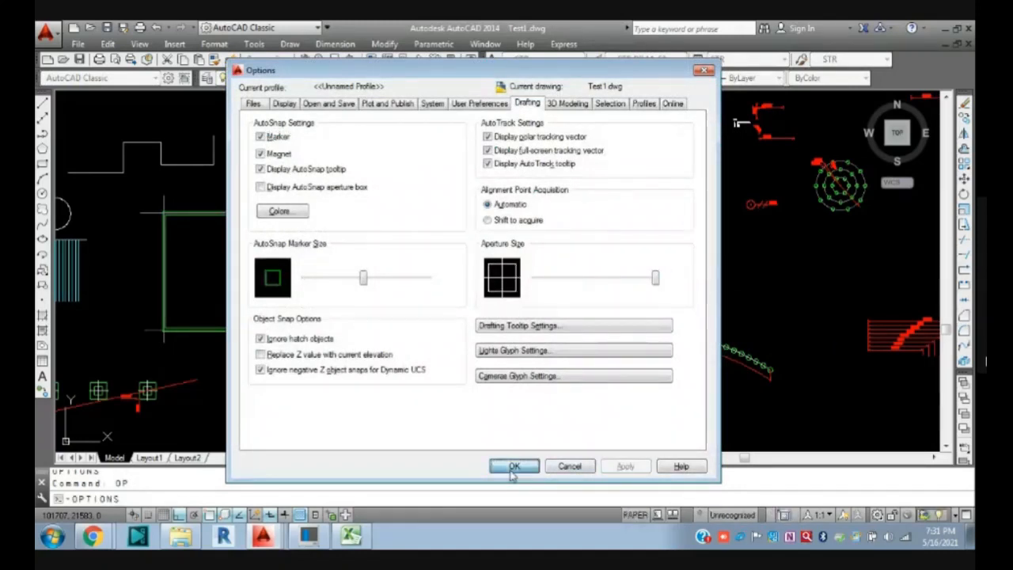
- Start the Move command to look at the selection box over the drawing, and cancel the command
type("m")
key("Return")
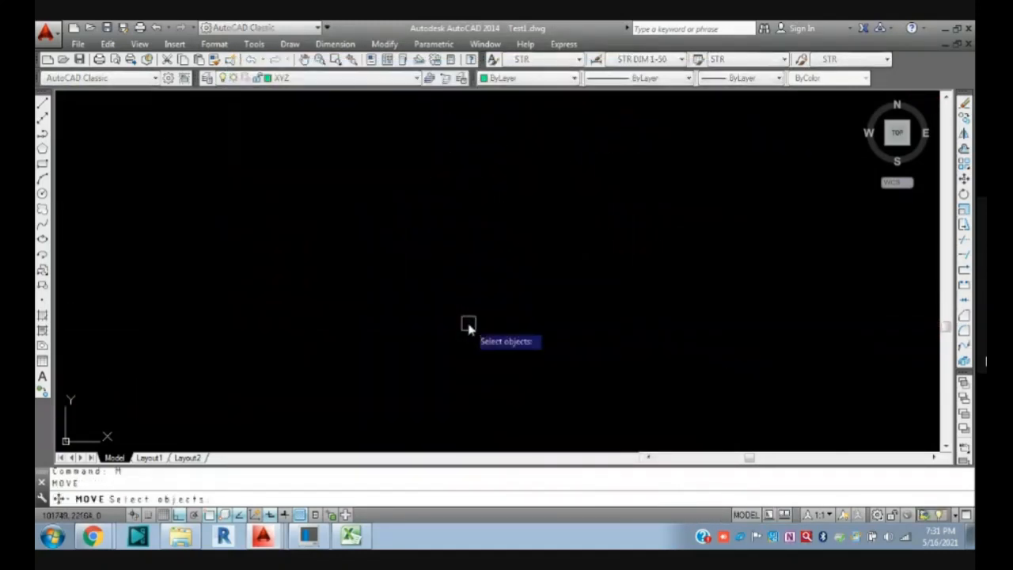
key("Escape")
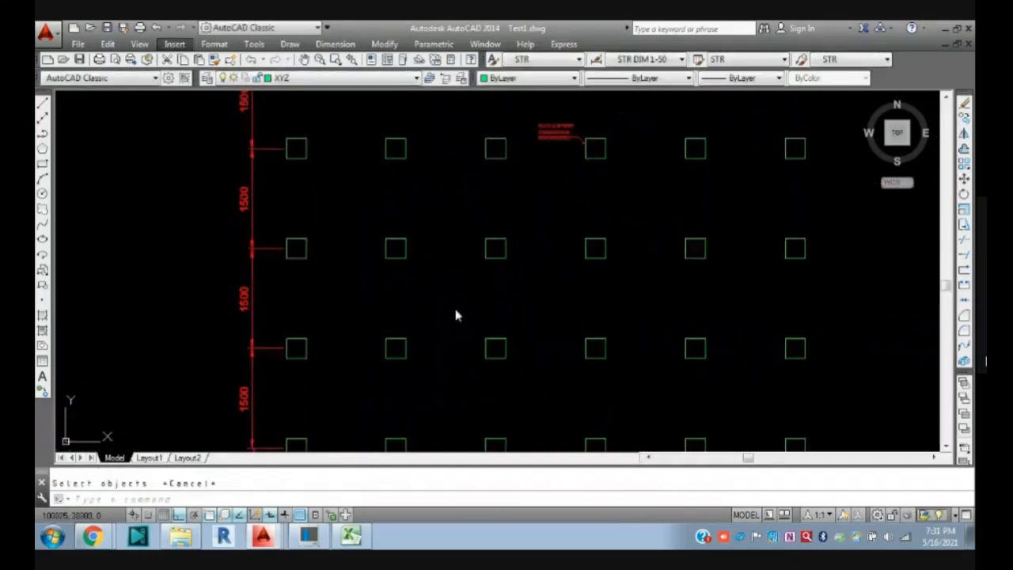
key("Escape")
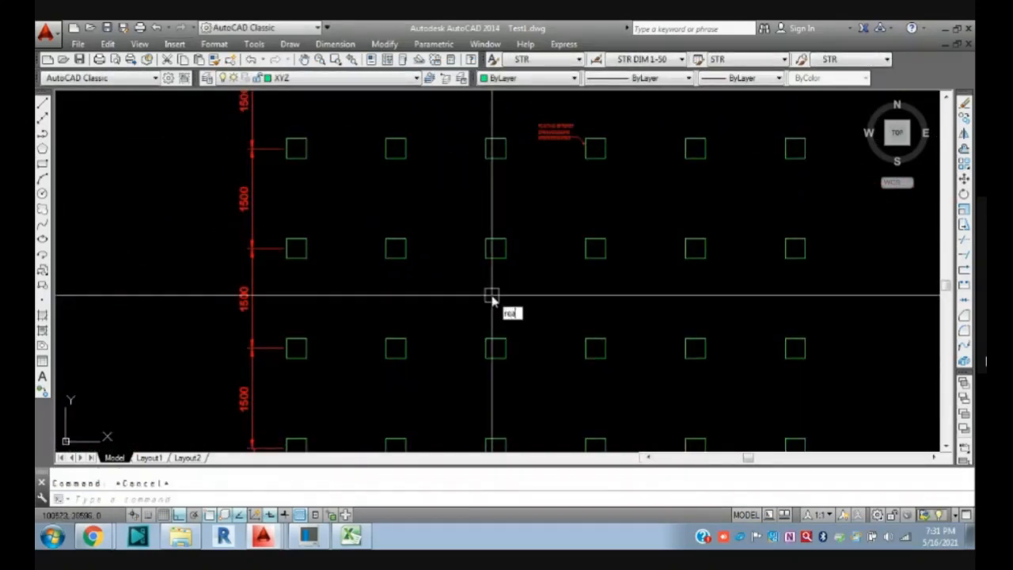
- Regenerate all viewports, reopen the Options, reduce the aperture size to near its minimum and accept
type("rea")
key("Return")
type("op")
key("Return")
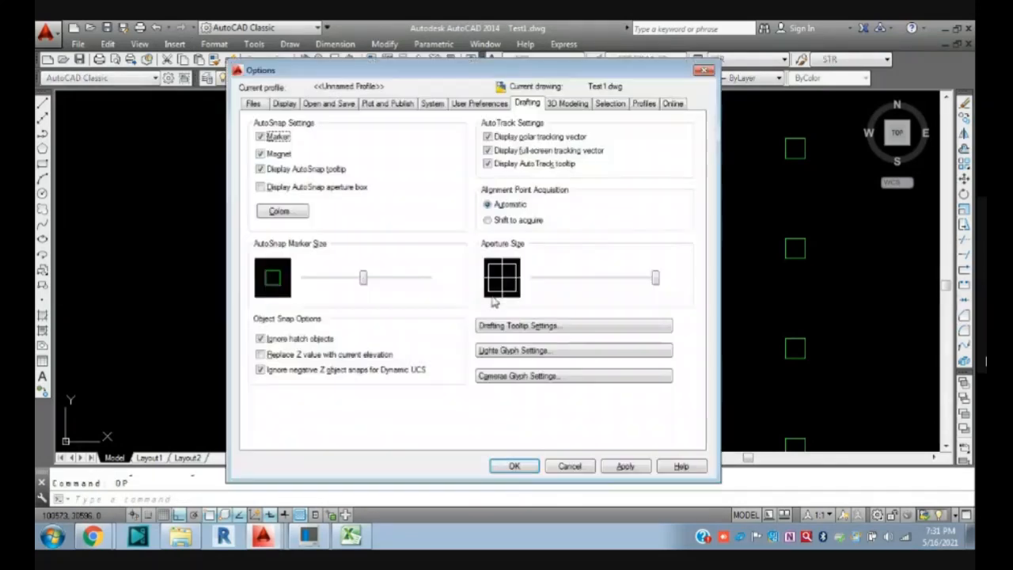
left_click_drag(655, 276, 539, 291)
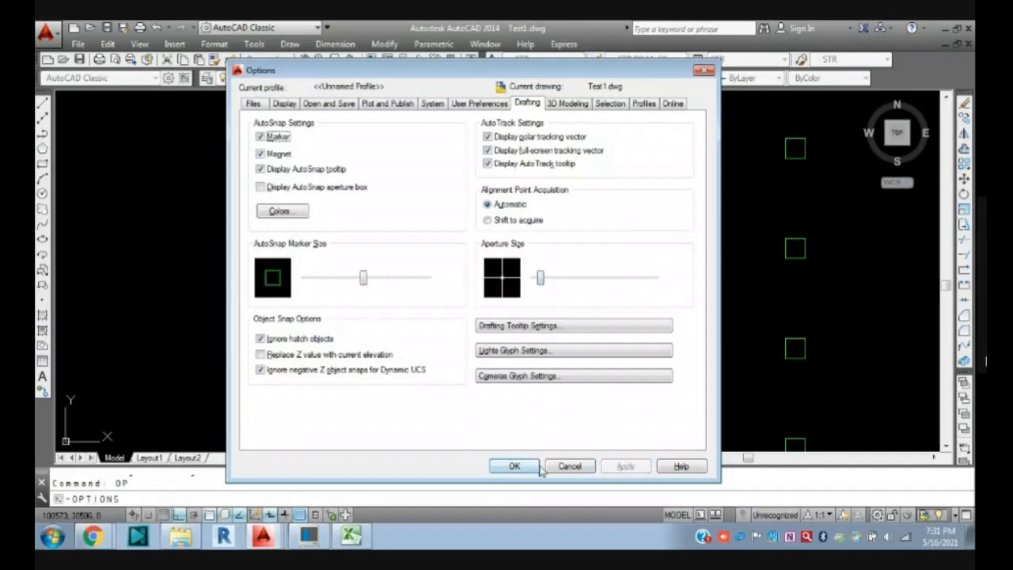
left_click(514, 466)
scroll(514, 371, "down", 4)
key("F1")
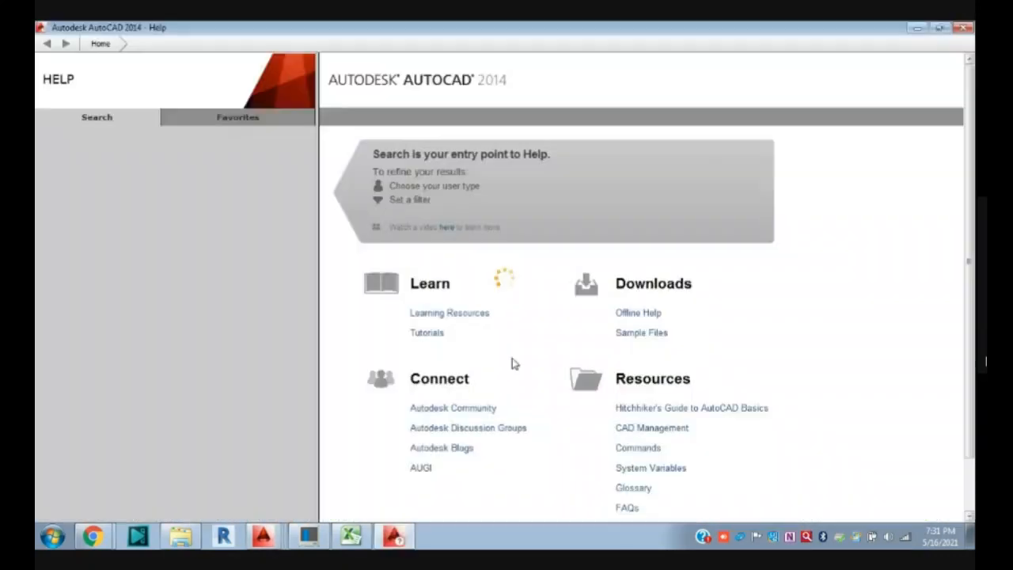
left_click(918, 28)
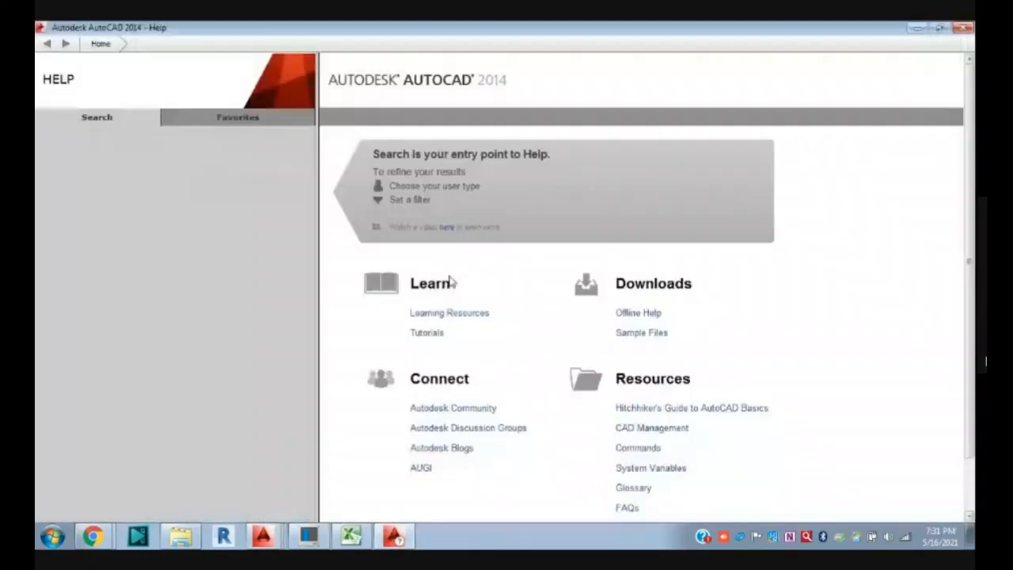
left_click(963, 29)
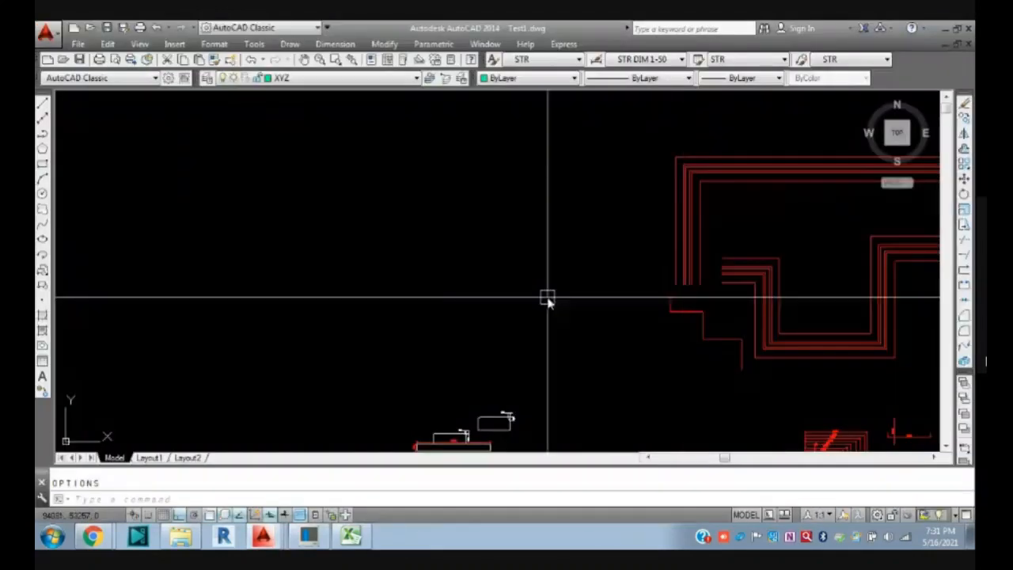
left_click(561, 318)
key("Escape")
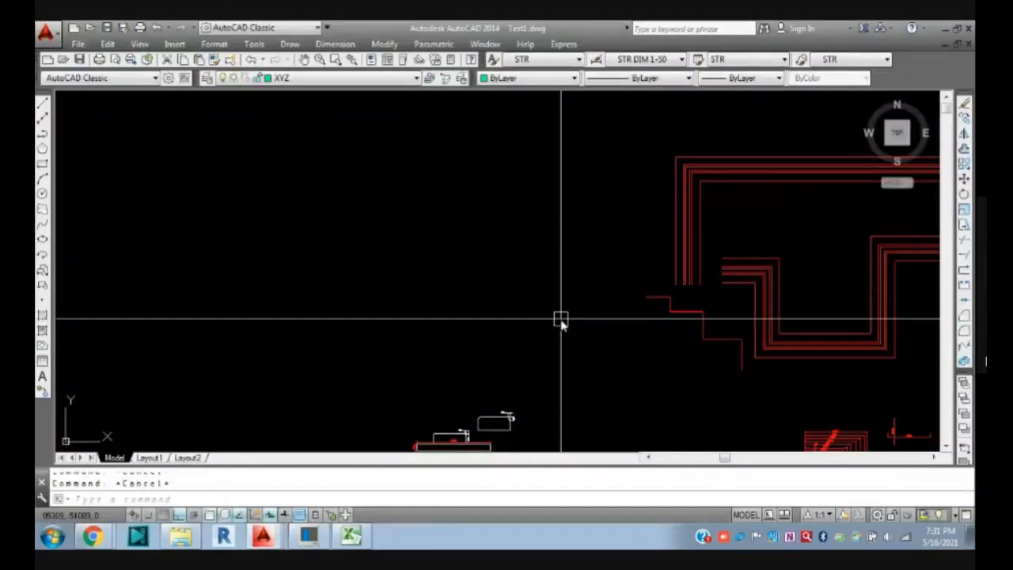
- Reopen the Options, set the aperture size slightly above the middle of its range, and accept the dialog
type("op")
key("Return")
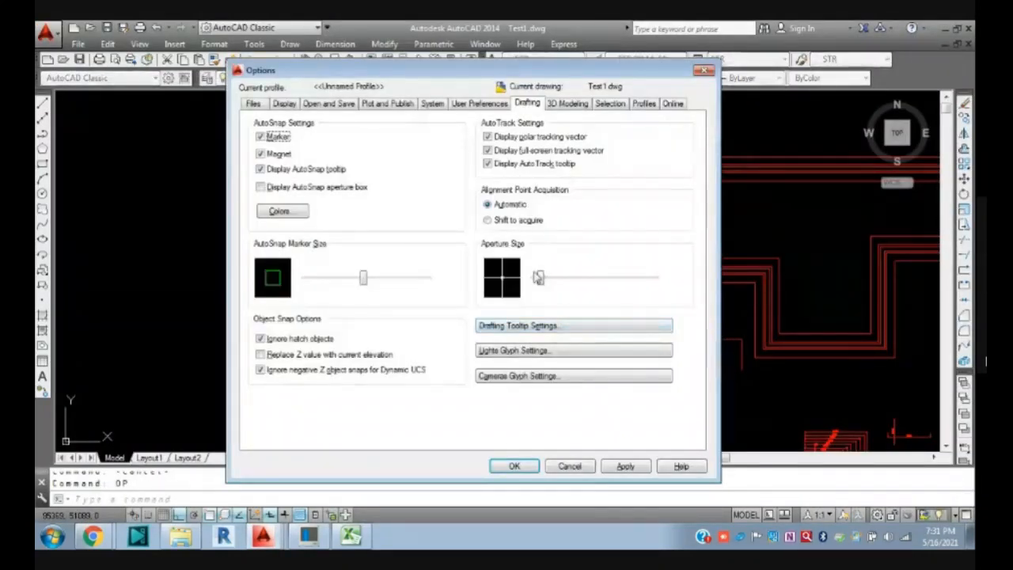
left_click_drag(538, 277, 604, 277)
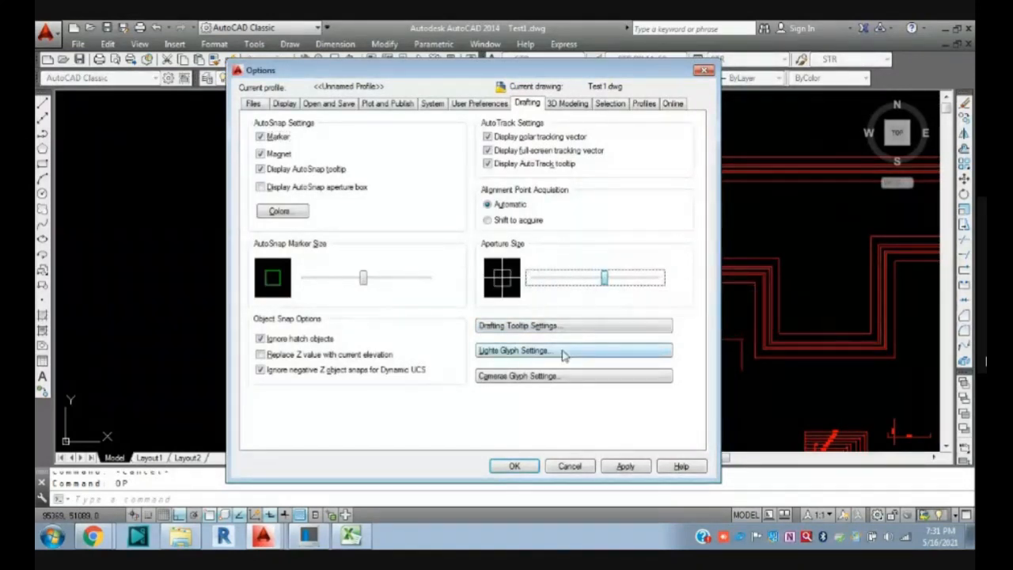
left_click(514, 466)
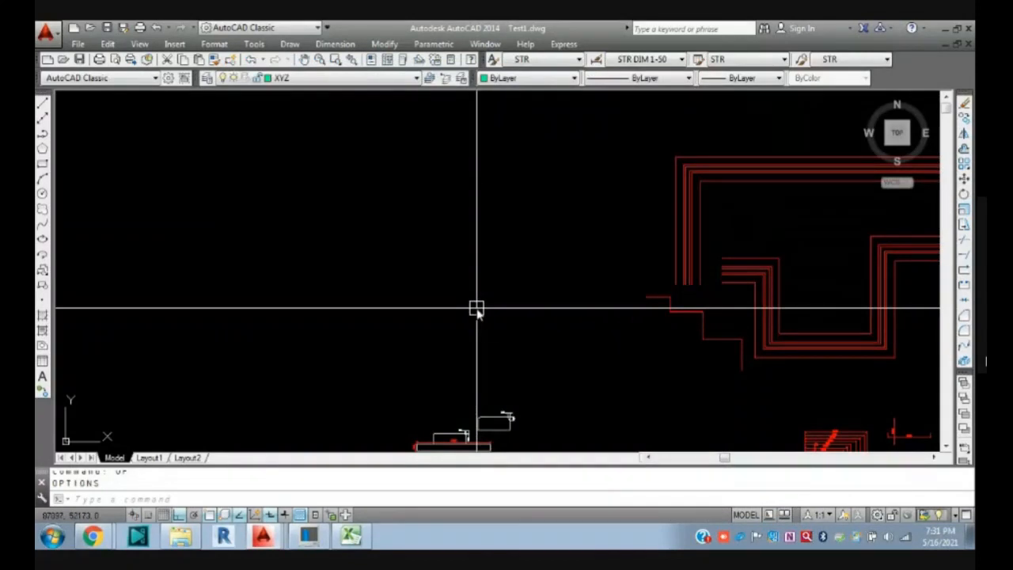
- Raise the aperture size to the largest setting in the Drafting options, apply it, and check it in the reopened Options
key("Return")
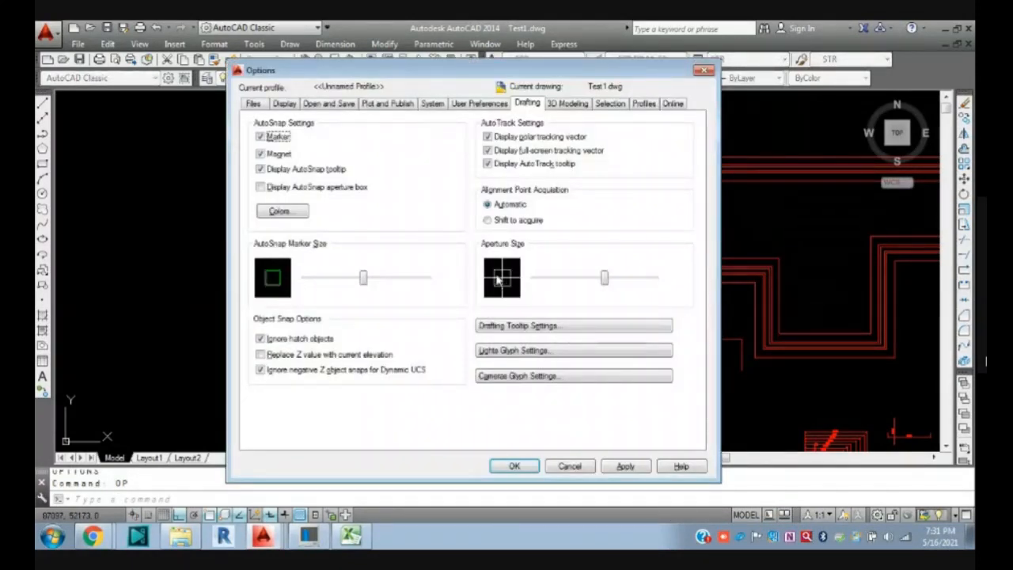
left_click_drag(604, 278, 657, 278)
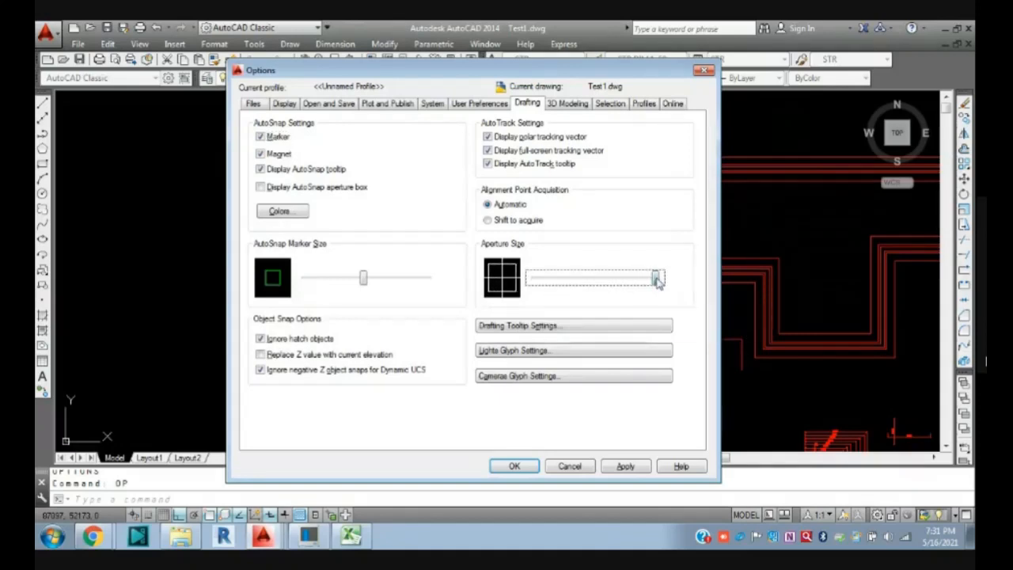
left_click(625, 466)
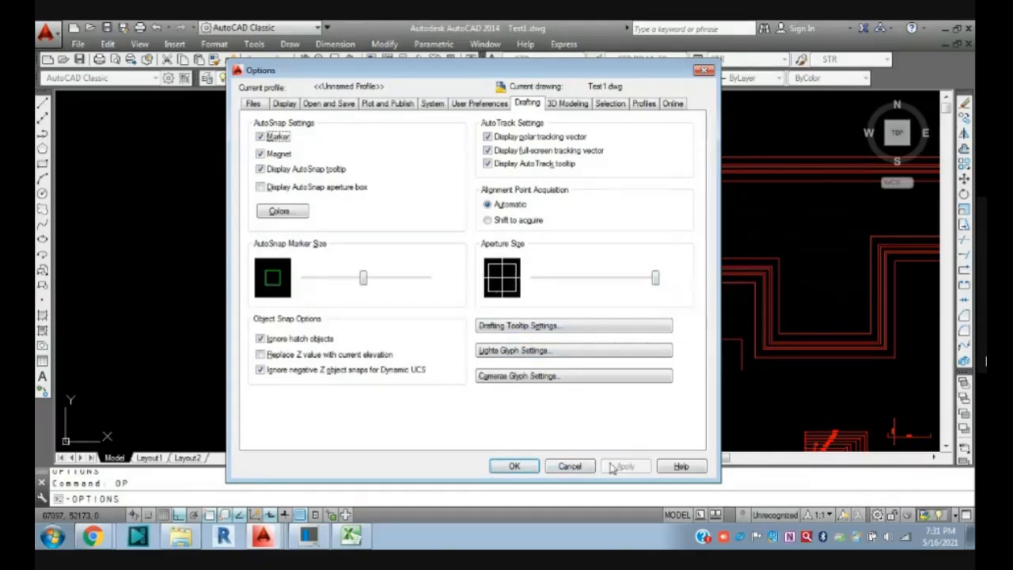
left_click(515, 466)
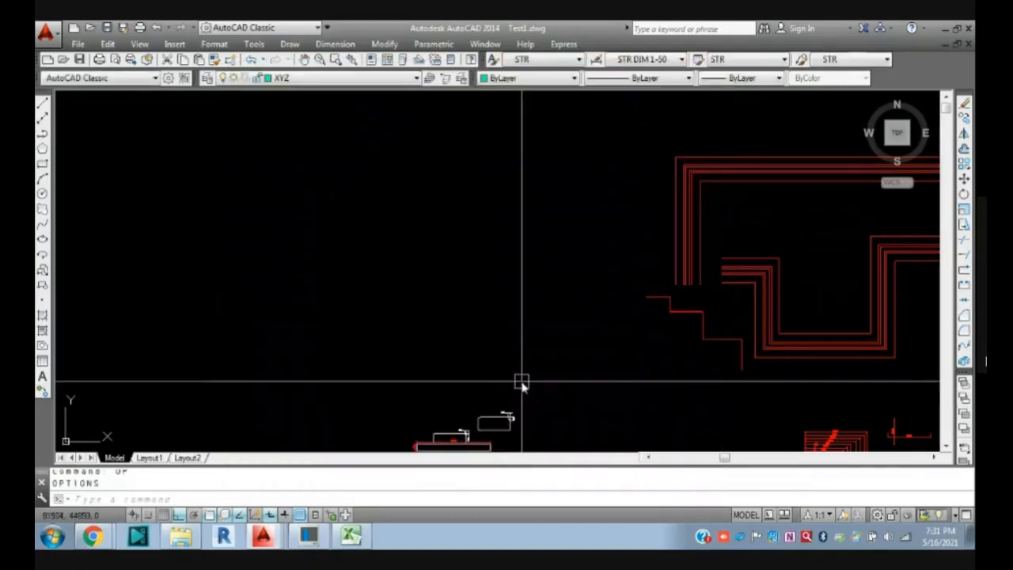
scroll(465, 244, "up", 2)
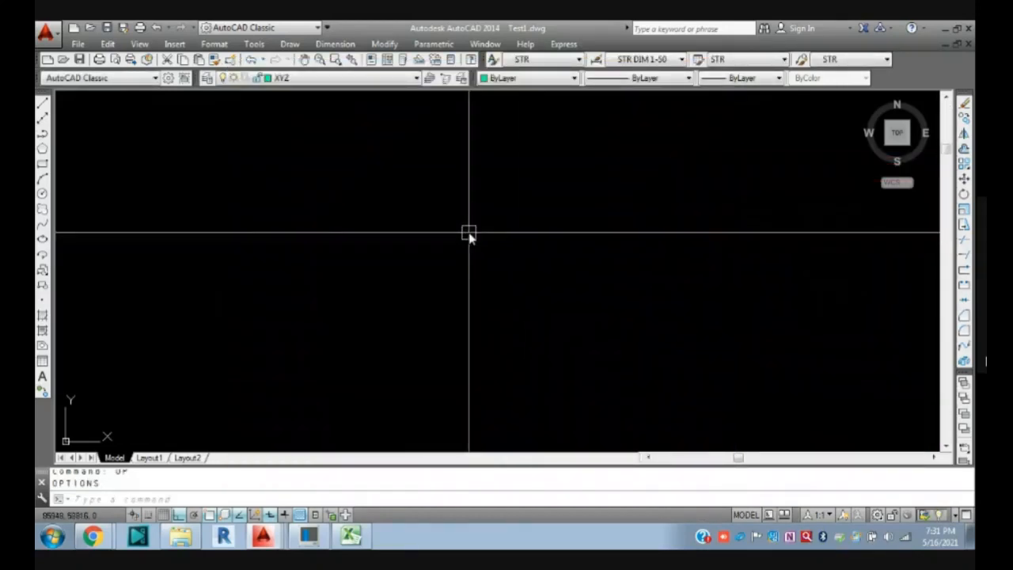
scroll(468, 234, "down", 3)
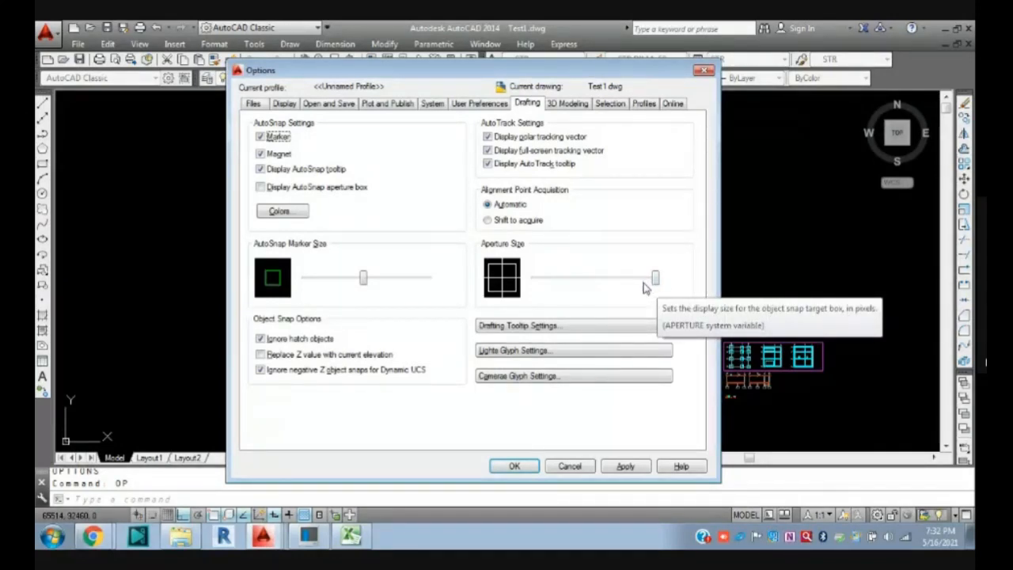
left_click(514, 466)
- Move the red multi-line stepped outline straight up, clear of the small red step line below it
type("m")
key("Return")
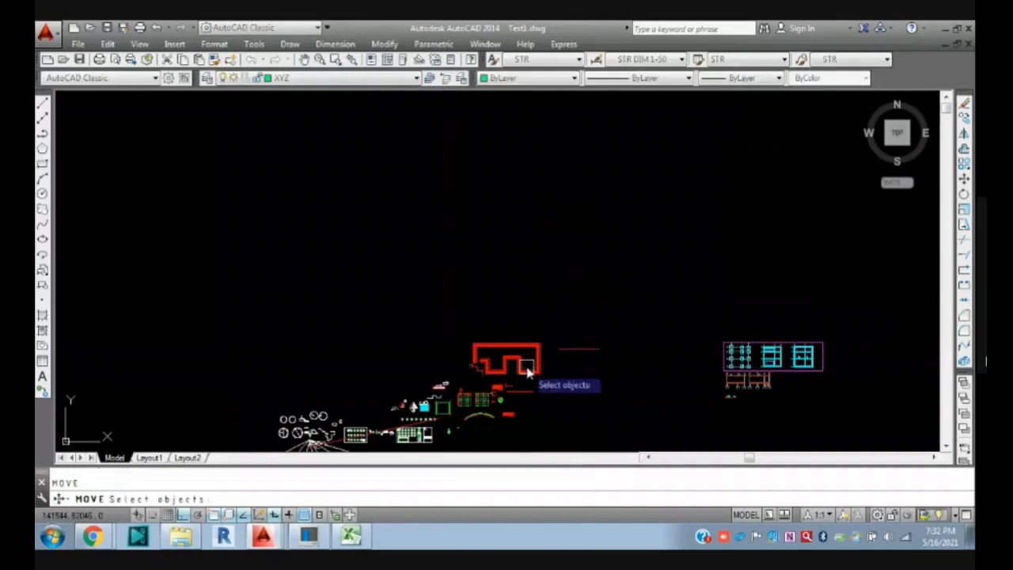
scroll(530, 372, "up", 3)
scroll(530, 371, "up", 4)
left_click(567, 293)
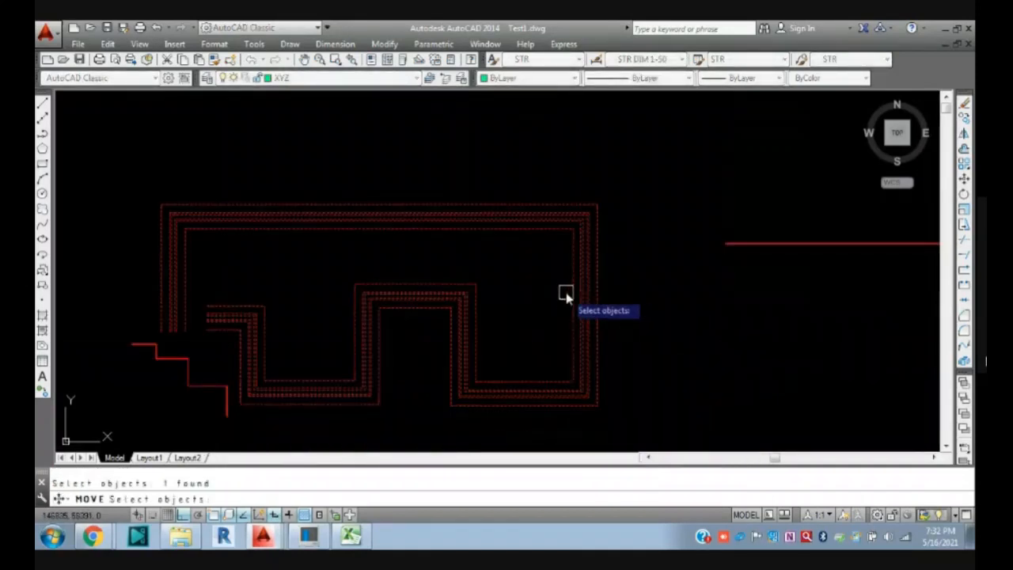
scroll(565, 293, "up", 2)
key("Return")
left_click(554, 309)
scroll(549, 315, "down", 6)
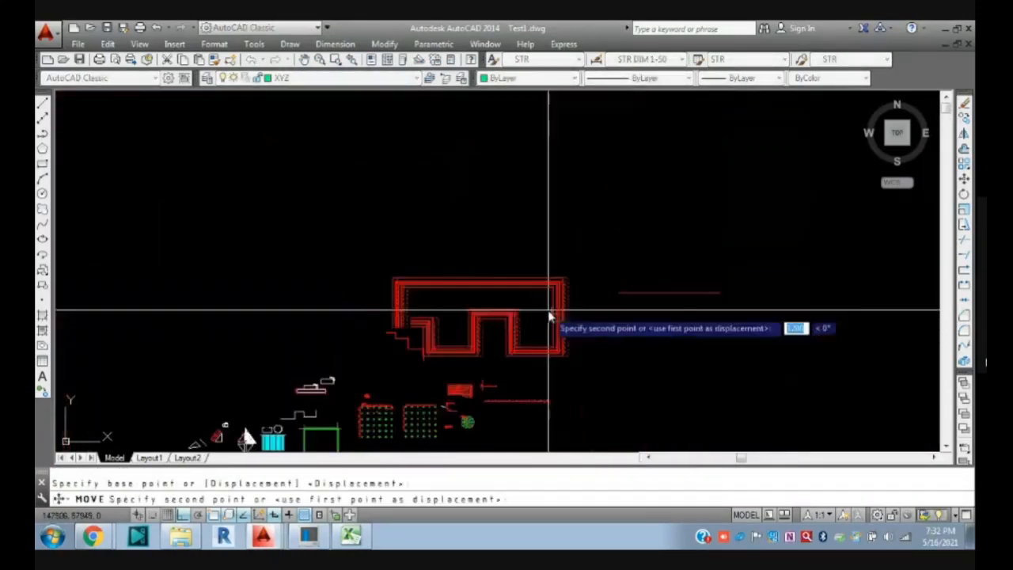
left_click(558, 231)
key("Escape")
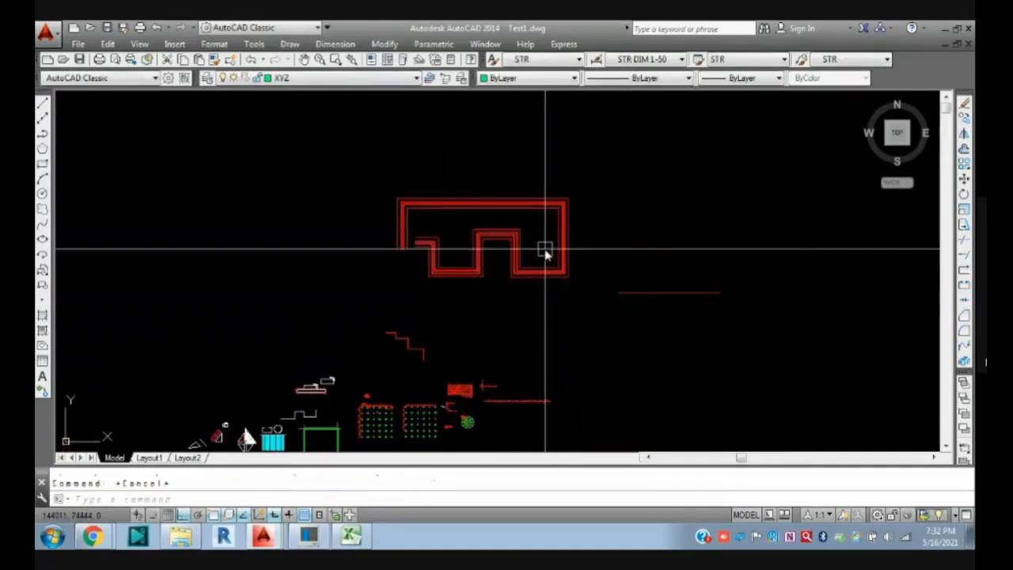
key("Return")
key("Escape")
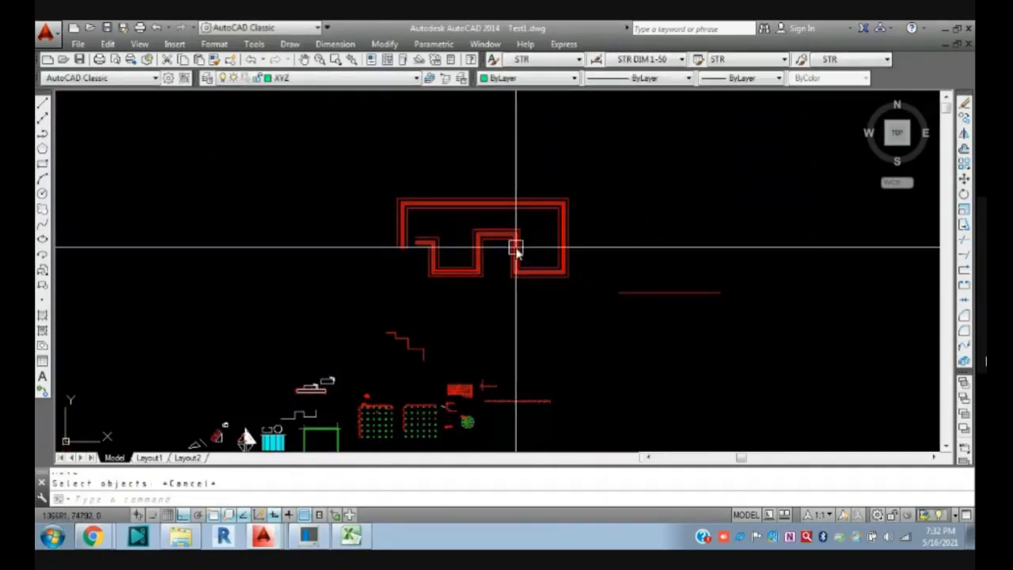
- Reduce the aperture size to the low end of its range in the Options, and check the selection box with Move
key("Return")
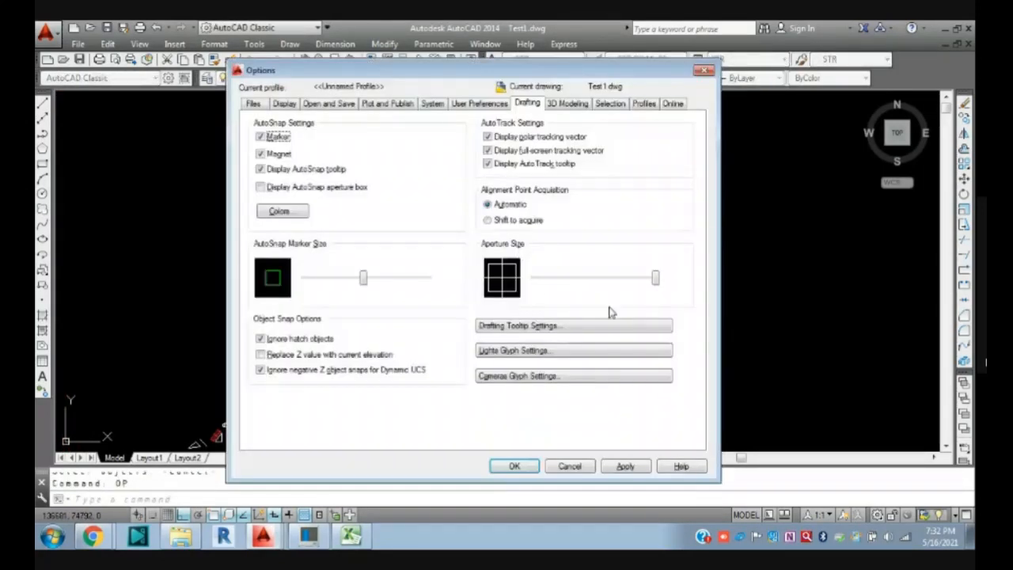
left_click_drag(656, 278, 553, 279)
left_click(625, 466)
left_click(514, 466)
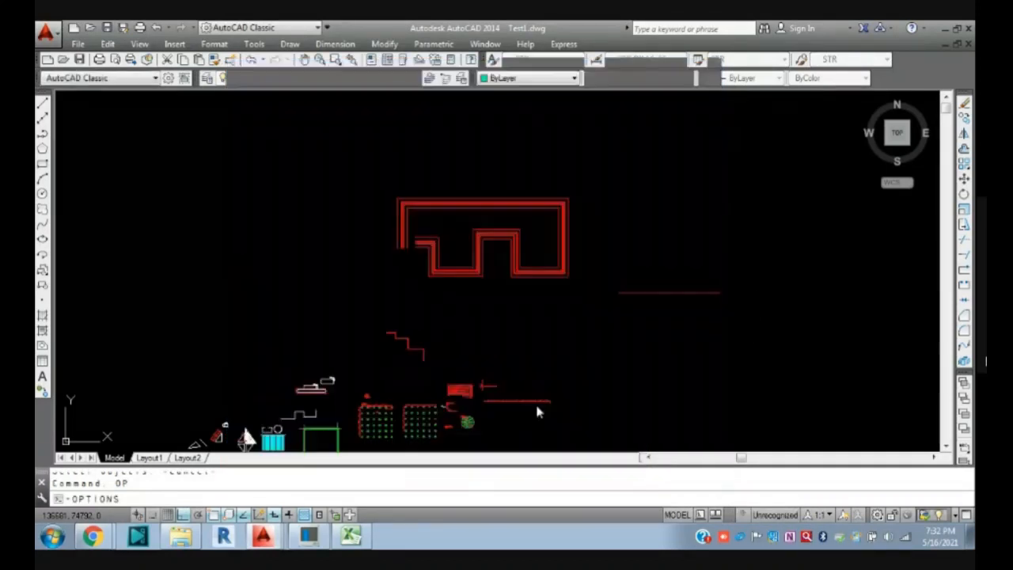
type("m")
key("Return")
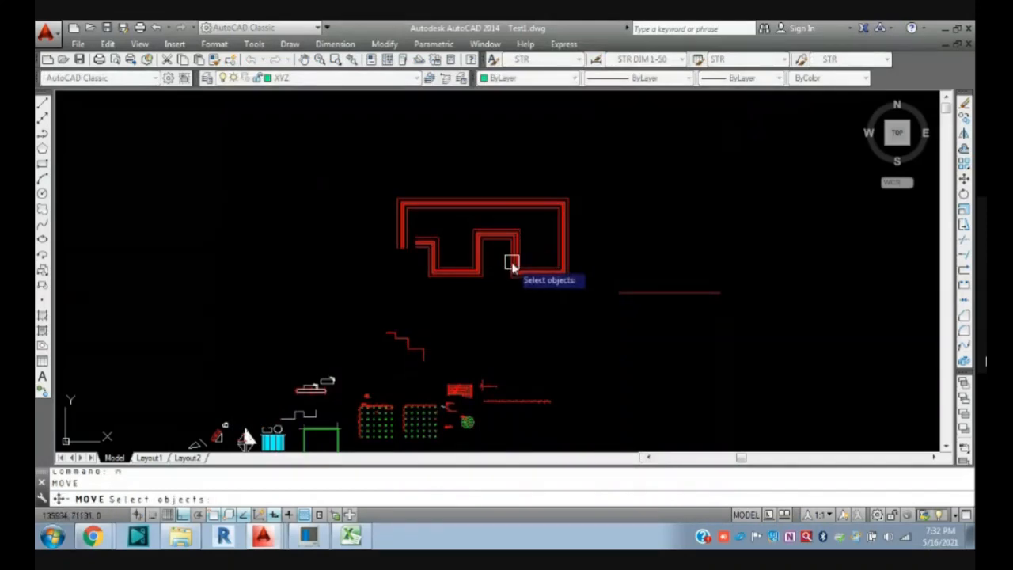
key("Escape")
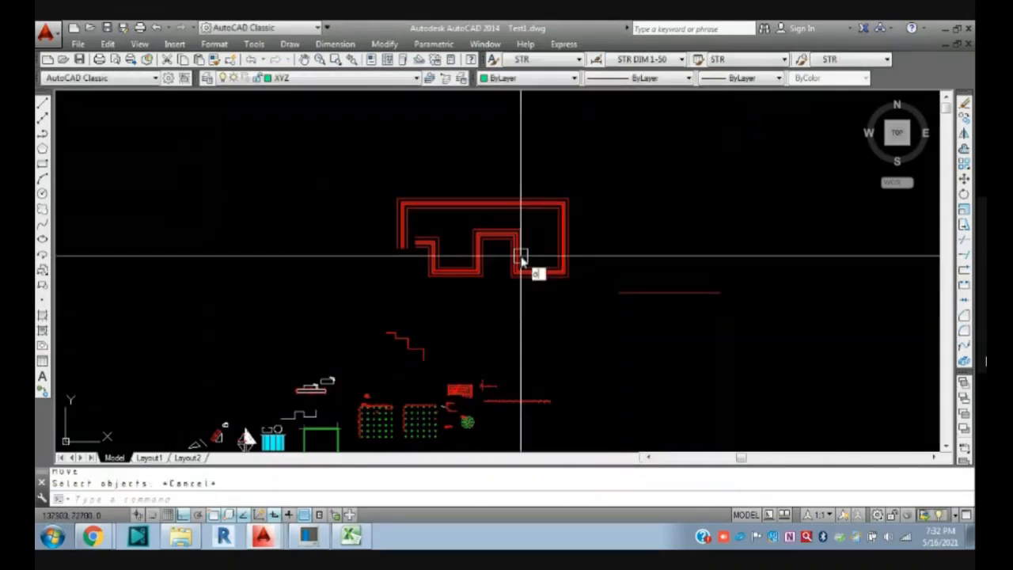
- Lower the aperture size one more increment in the Drafting options, accept, and inspect the selection box using Move before cancelling it
type("op")
key("Return")
left_click(546, 279)
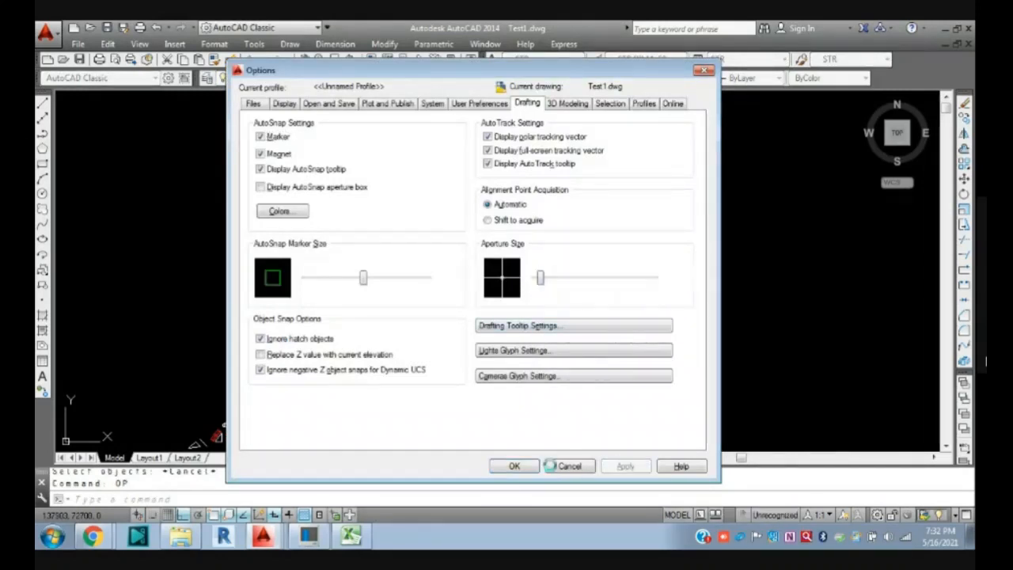
left_click(515, 466)
type("m")
key("Return")
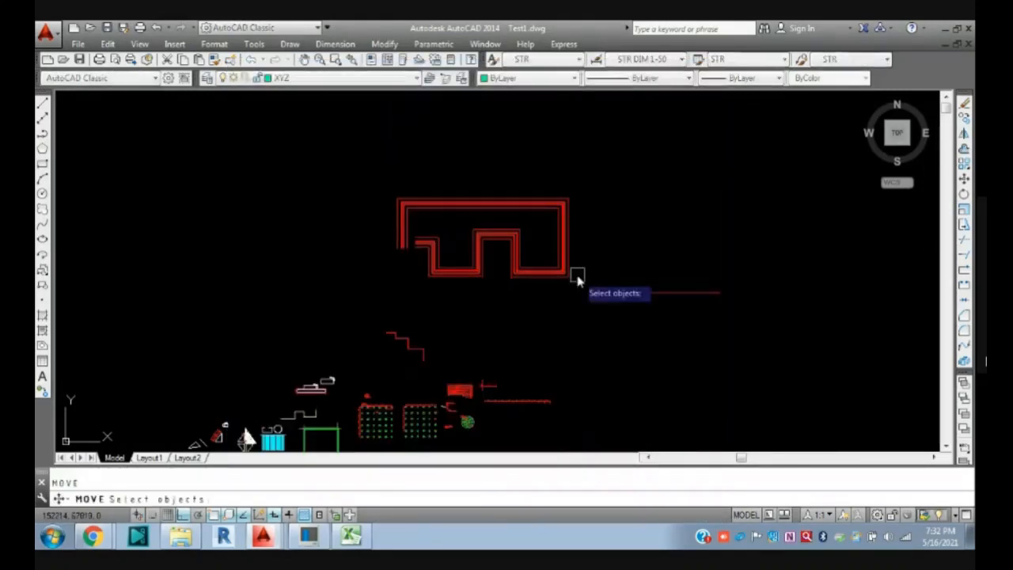
scroll(572, 266, "up", 5)
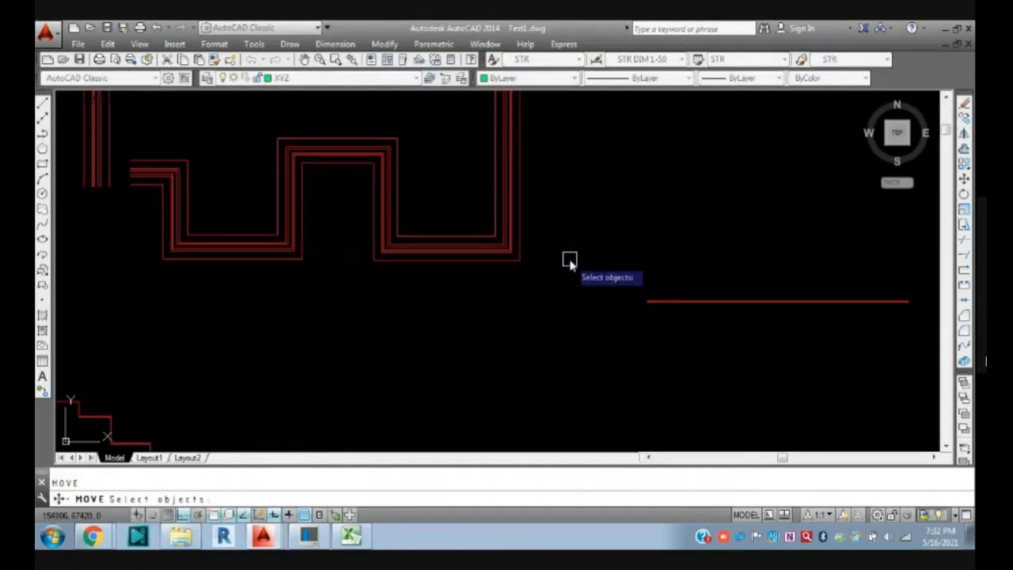
key("Escape")
type("o")
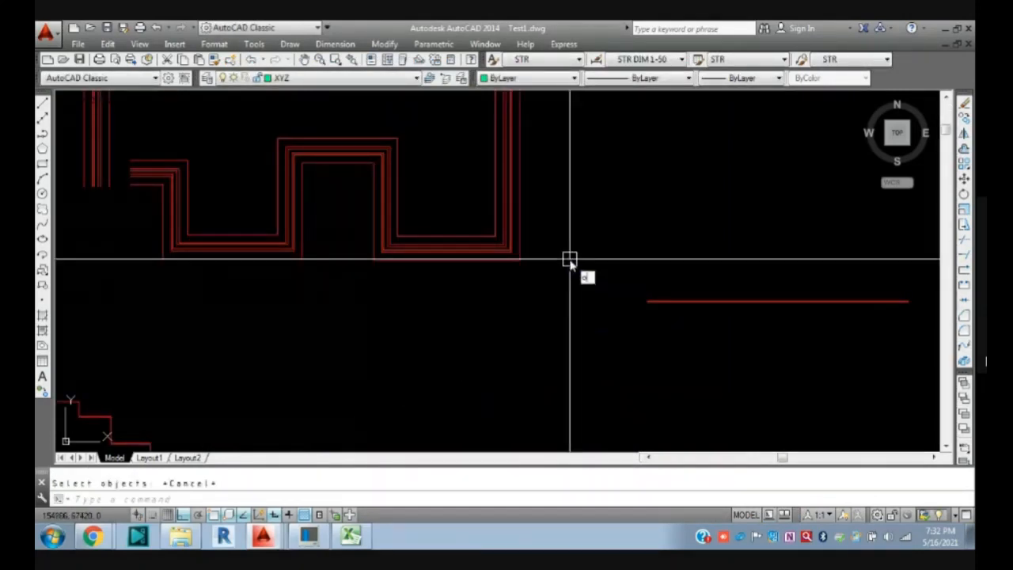
type("p")
key("Return")
left_click_drag(544, 283, 589, 283)
left_click(588, 283)
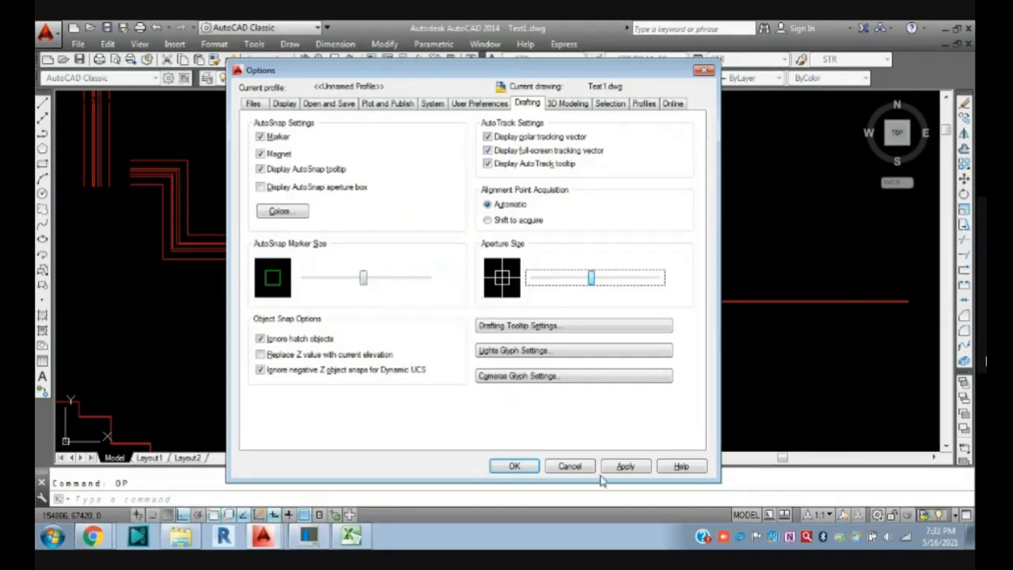
left_click(555, 465)
key("Escape")
- Check the endpoint snap marker with Line at the near end of the separate horizontal red line, cancelling the command
scroll(517, 325, "down", 5)
mouse_move(601, 327)
middle_mouse_down()
mouse_move(495, 314)
mouse_move(552, 321)
middle_mouse_up()
scroll(475, 306, "up", 5)
type("l")
key("Return")
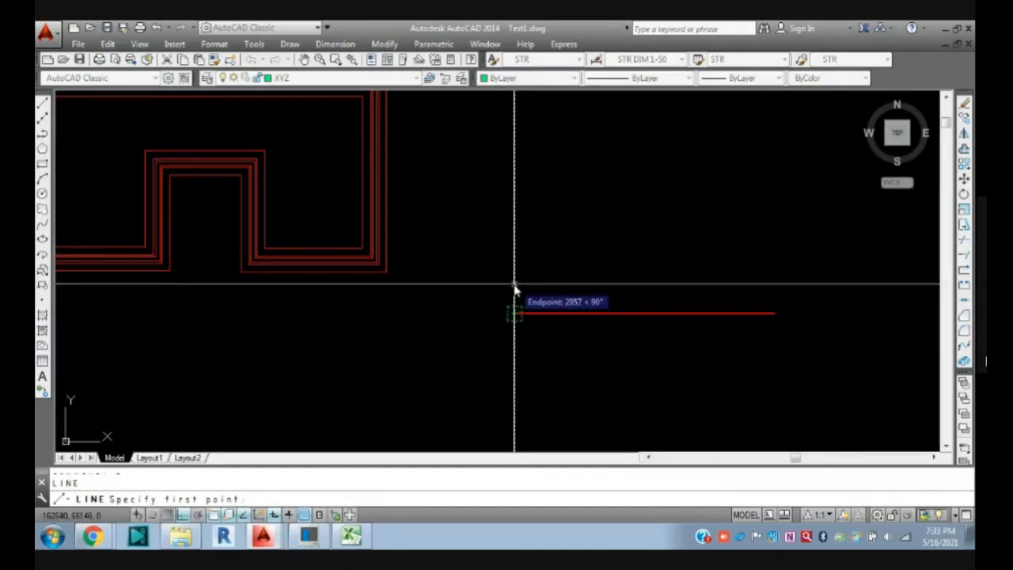
left_click(514, 285)
key("Escape")
key("space")
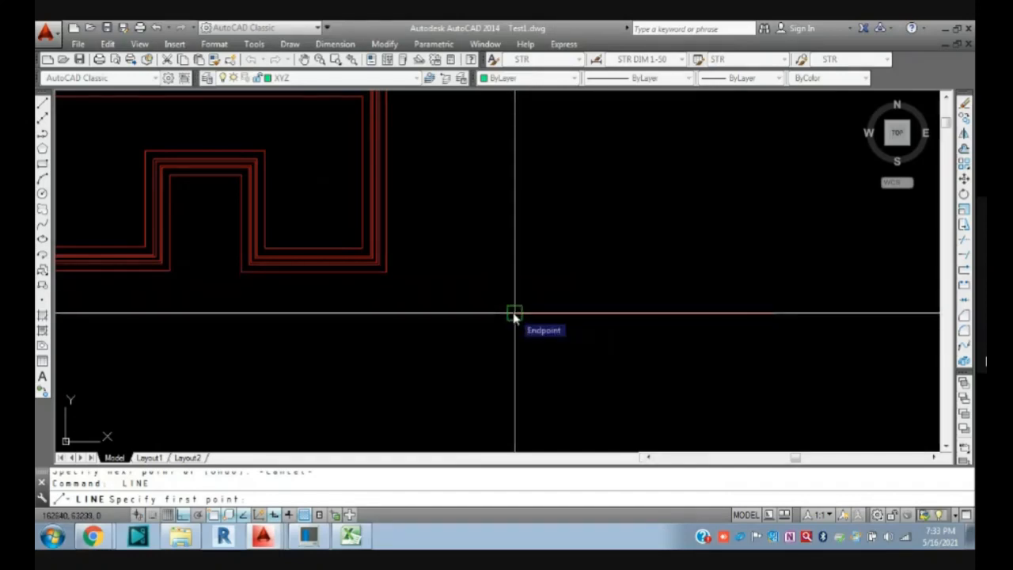
key("Escape")
- Enlarge the AutoSnap marker almost to its maximum in the Drafting options, apply it, and check the marker with Line
type("o")
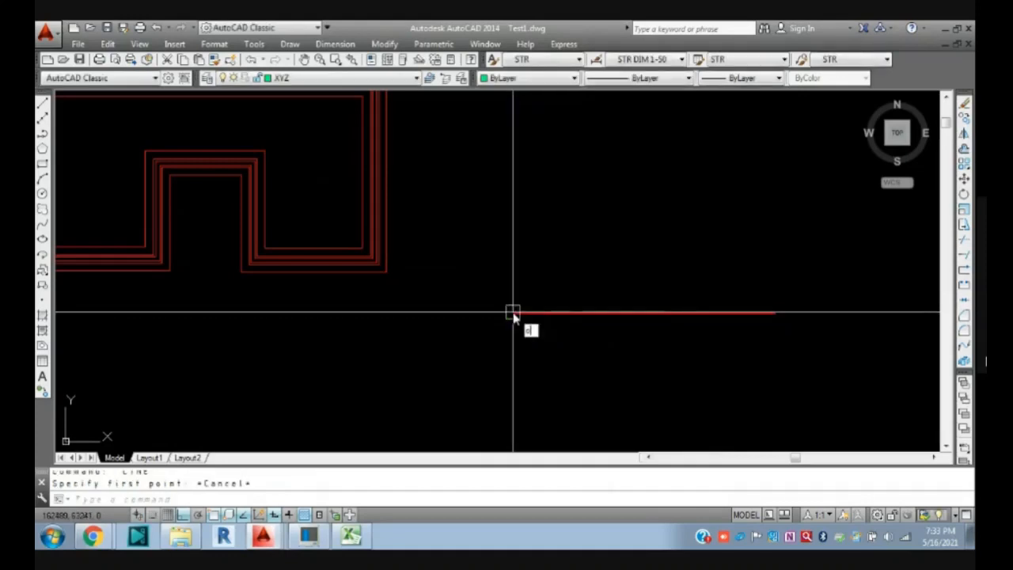
type("p")
key("Return")
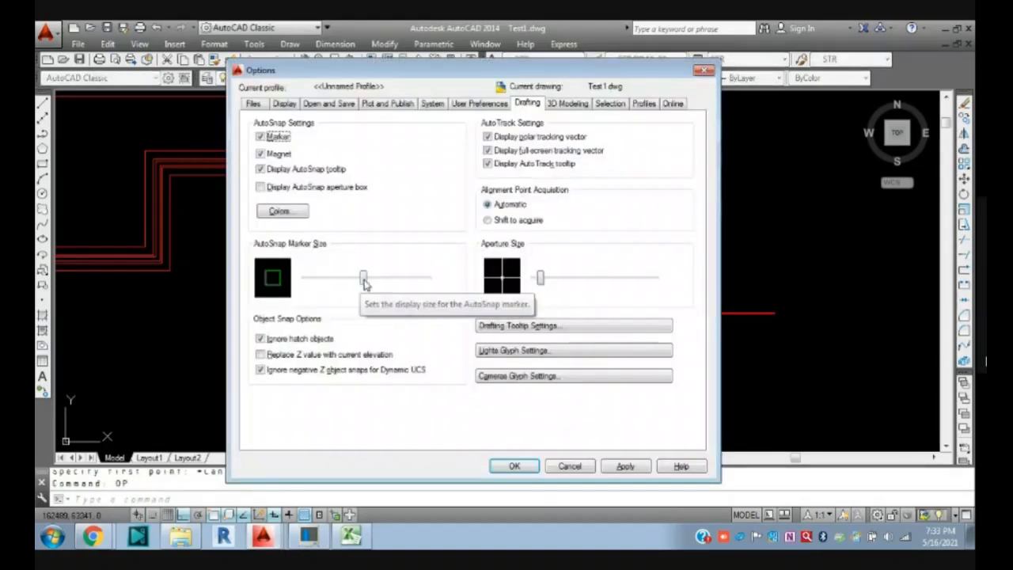
left_click_drag(363, 278, 423, 278)
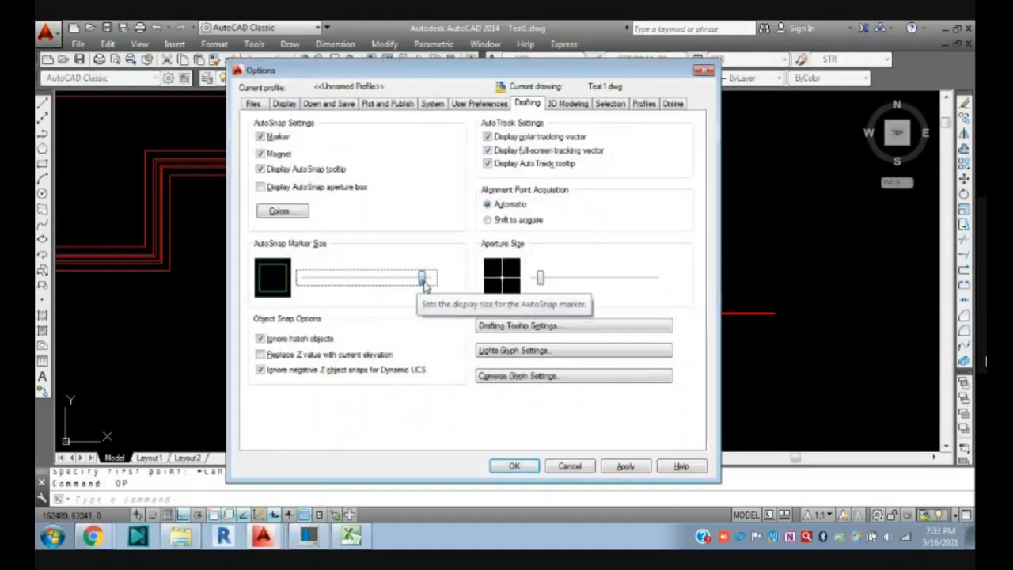
left_click(641, 467)
left_click(514, 465)
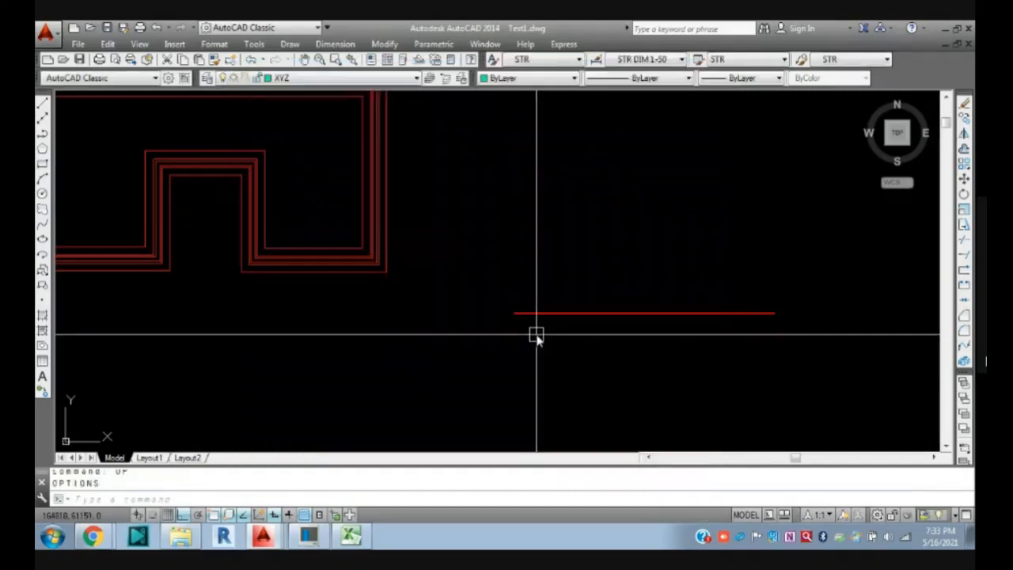
type("l")
key("Return")
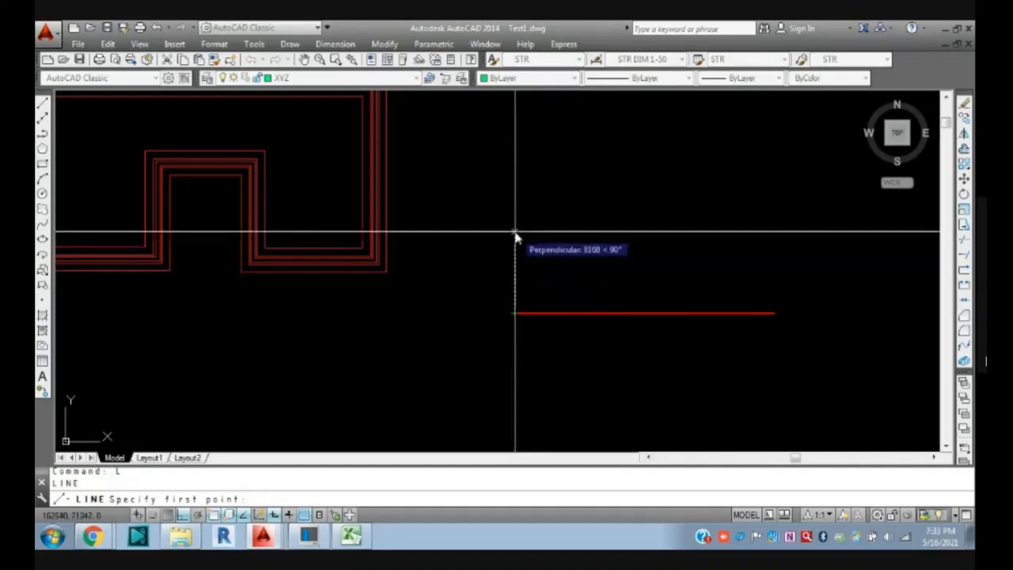
key("Escape")
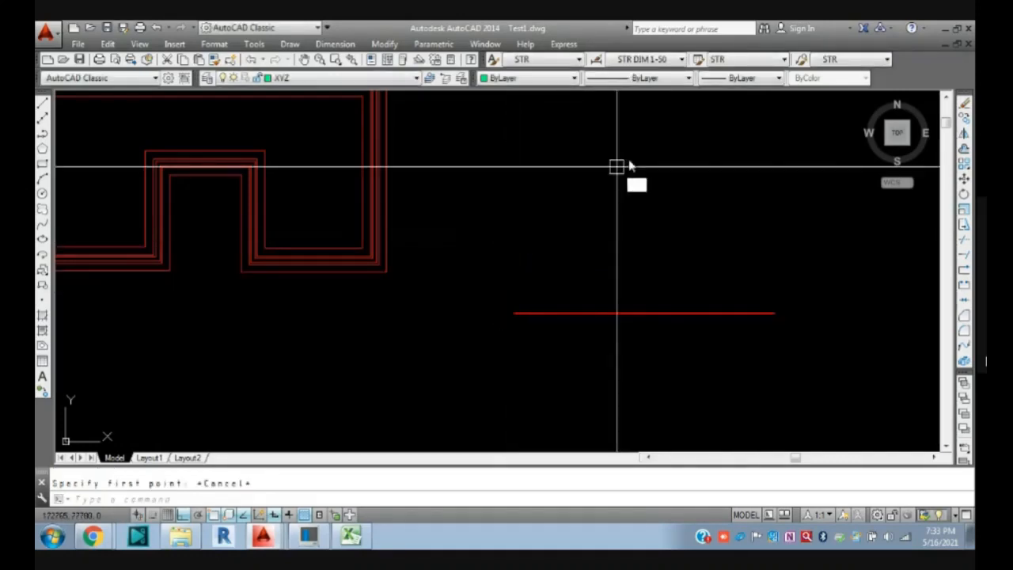
- Return the AutoSnap marker to the middle size, raise the aperture size to about a quarter of its range, and test with Move
type("op")
key("Return")
left_click_drag(421, 277, 361, 281)
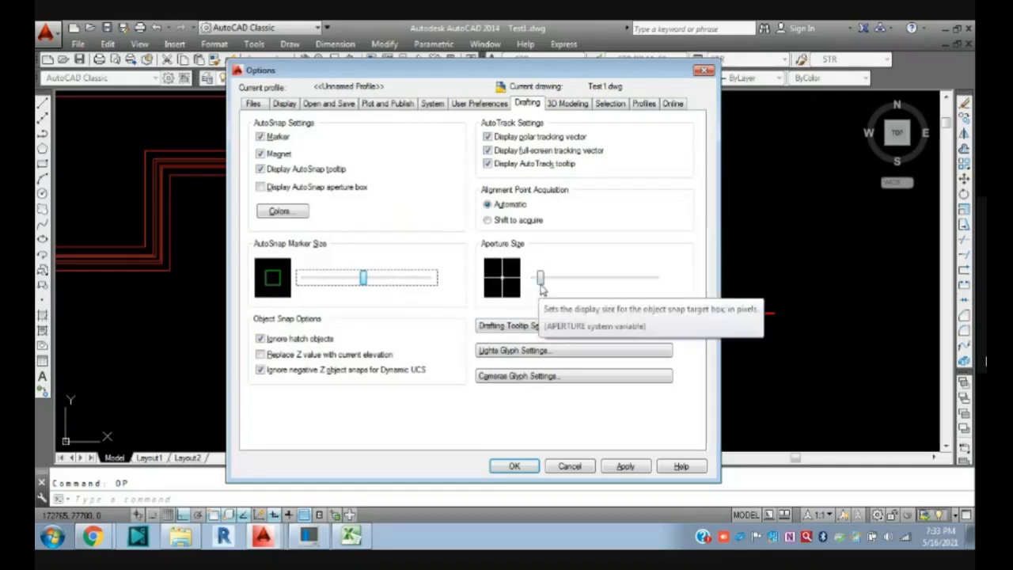
left_click_drag(539, 279, 571, 291)
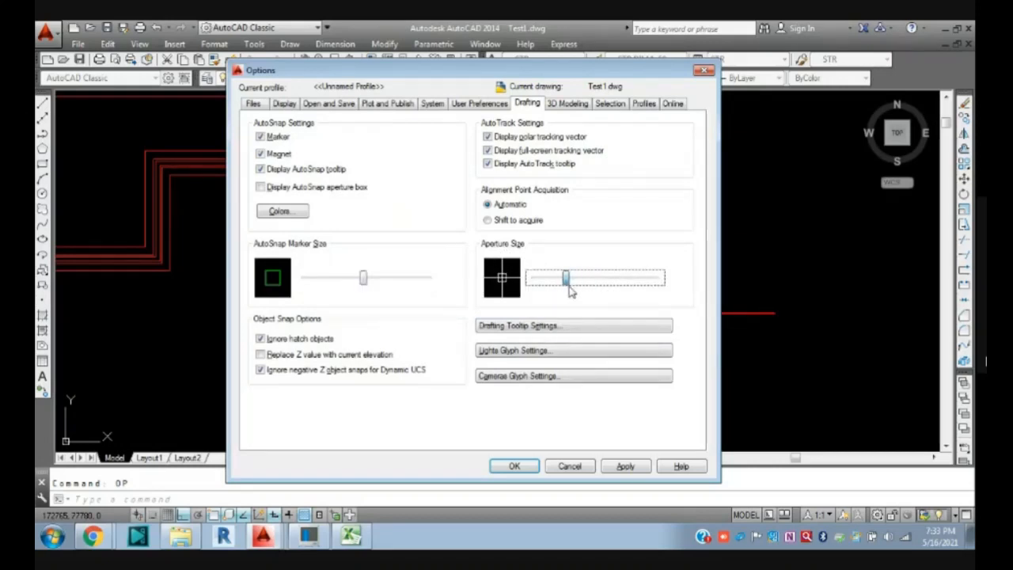
left_click(624, 465)
left_click(515, 465)
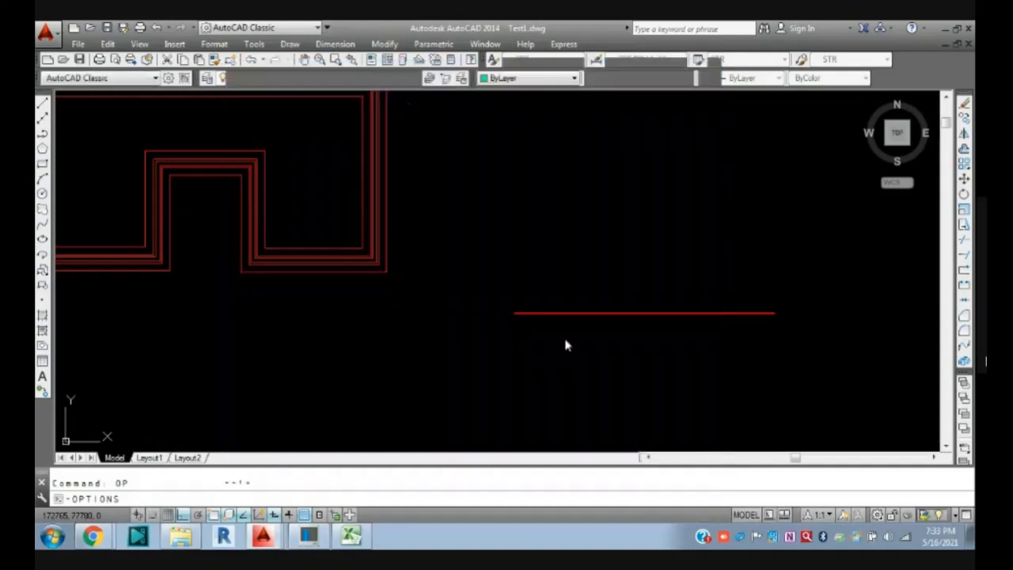
type("m")
key("Return")
key("Escape")
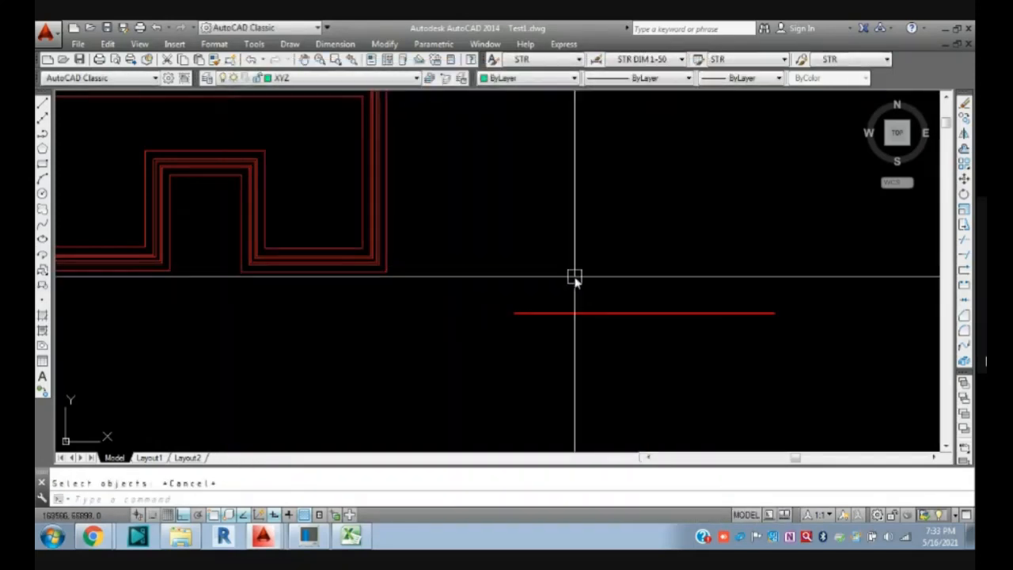
- Review the 3D Modeling and Selection options, and inspect the pickbox by starting and cancelling Move
type("op")
key("Return")
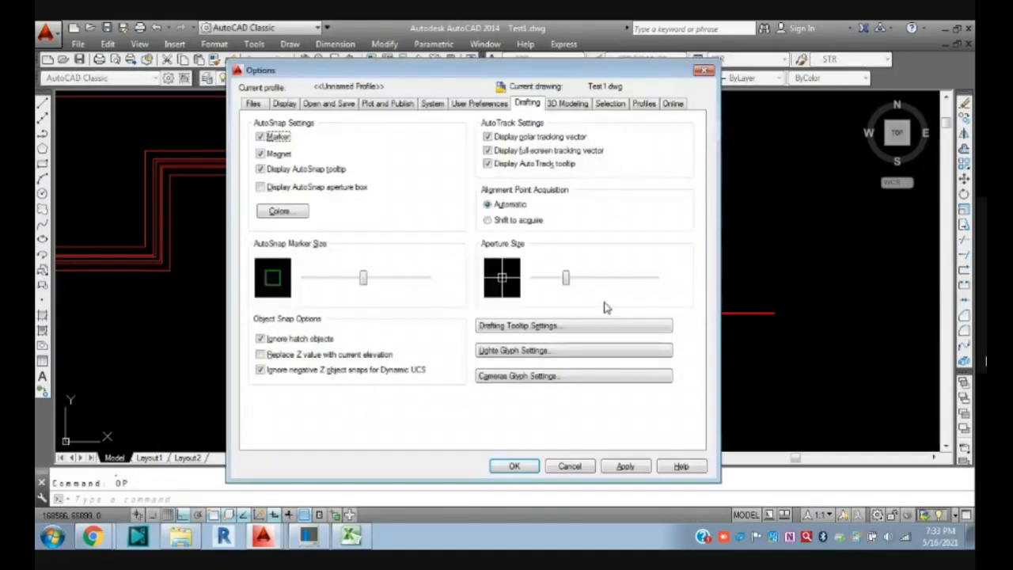
left_click(577, 106)
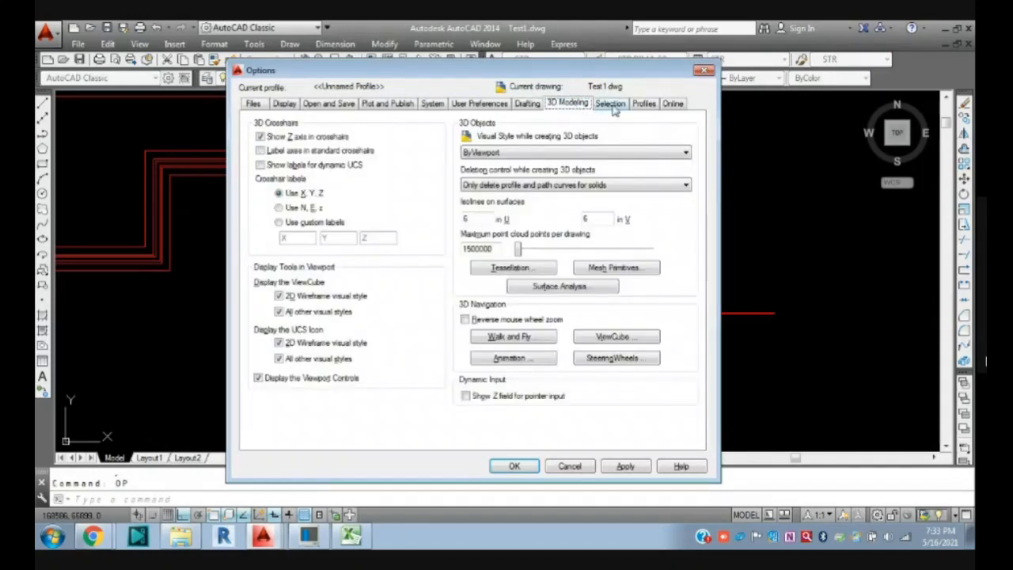
left_click(611, 106)
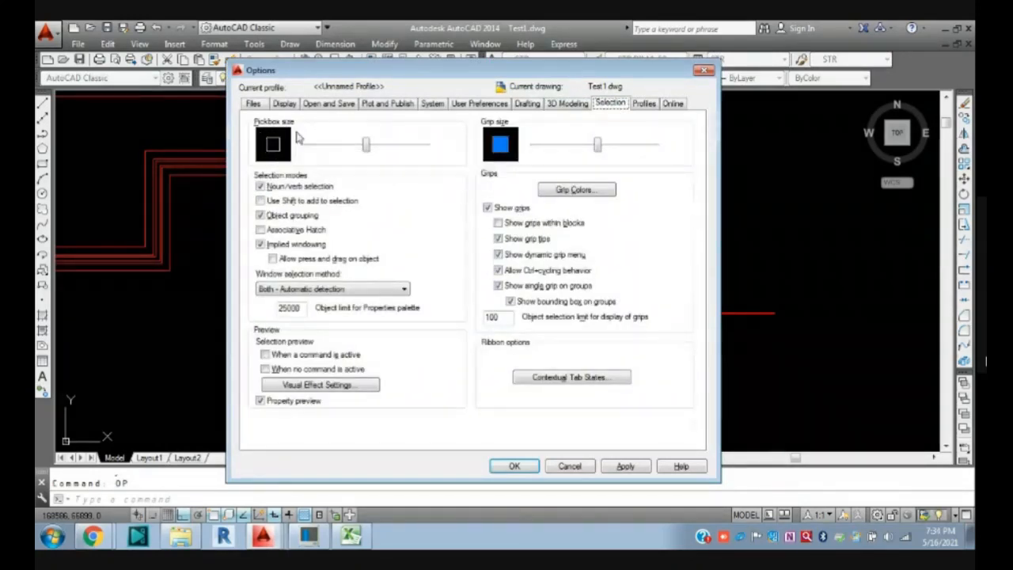
left_click(519, 469)
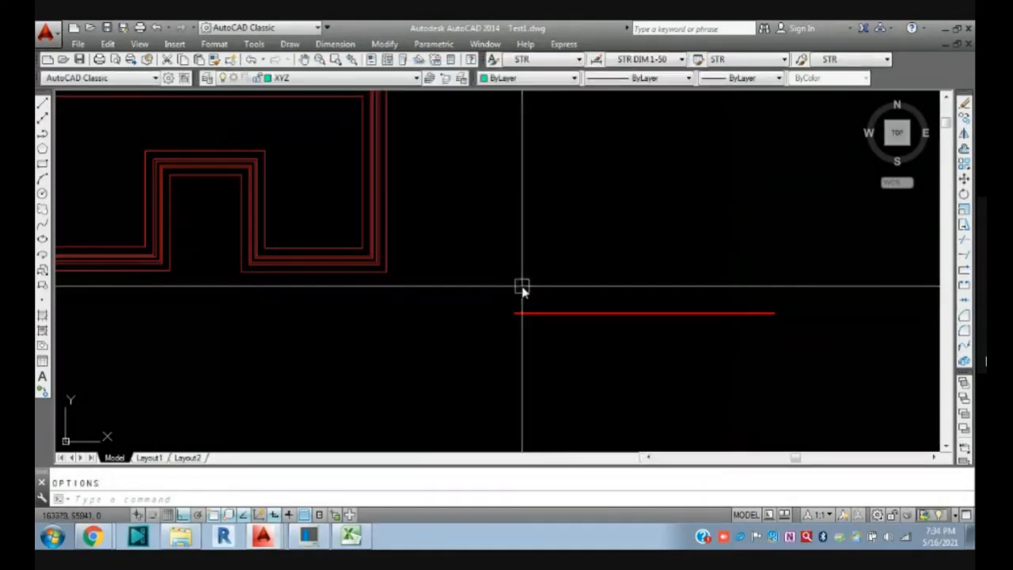
type("m")
key("Return")
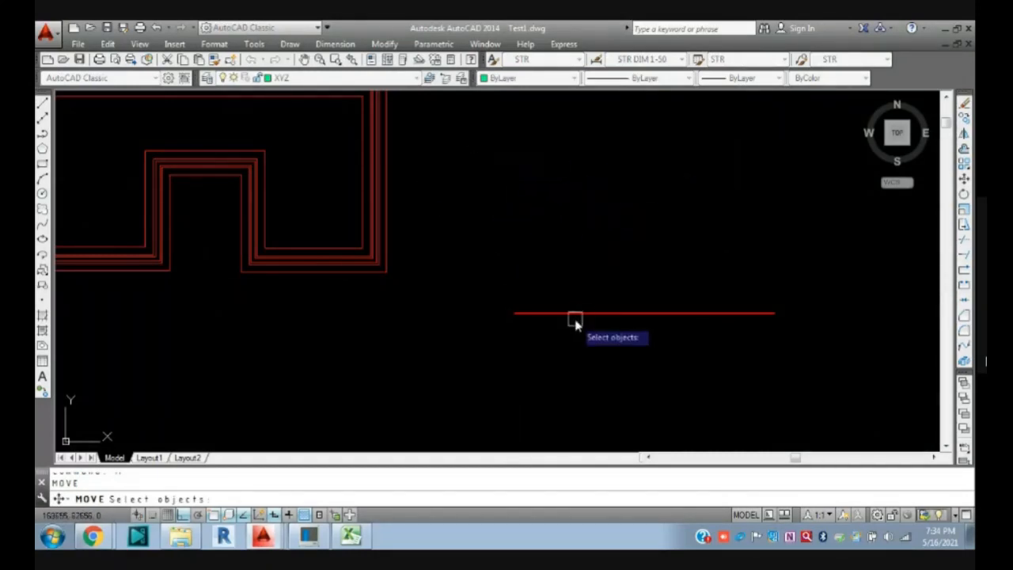
key("Escape")
- Reduce the pickbox size to near the low end of its range in the Selection options and apply it
type("OP")
key("Return")
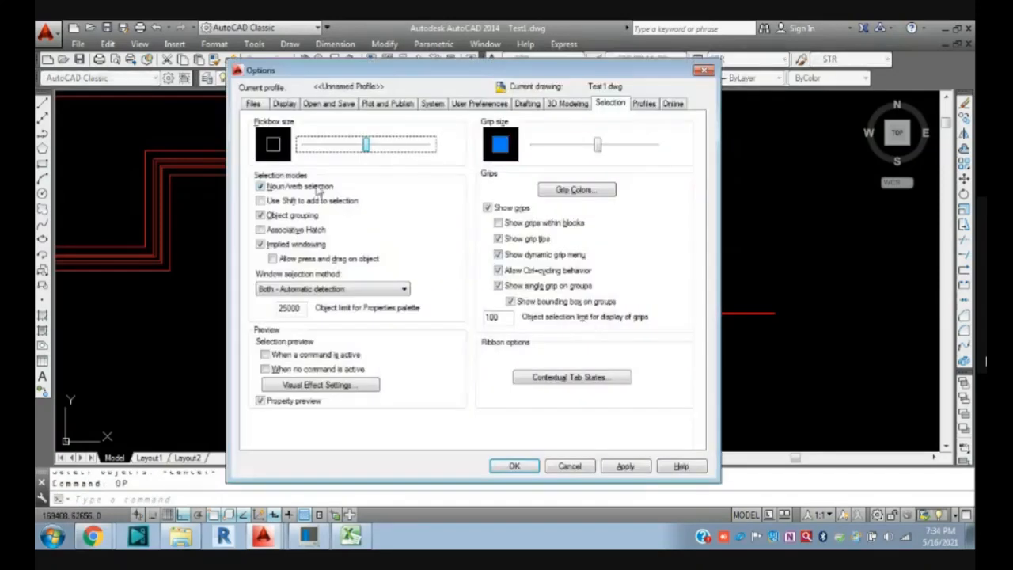
left_click_drag(369, 153, 323, 150)
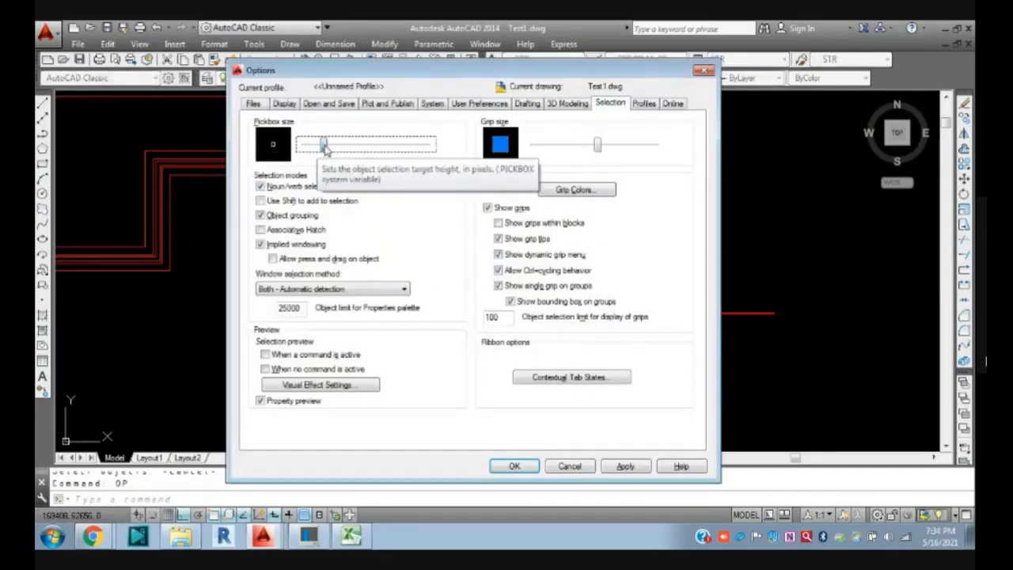
left_click(621, 470)
left_click(515, 467)
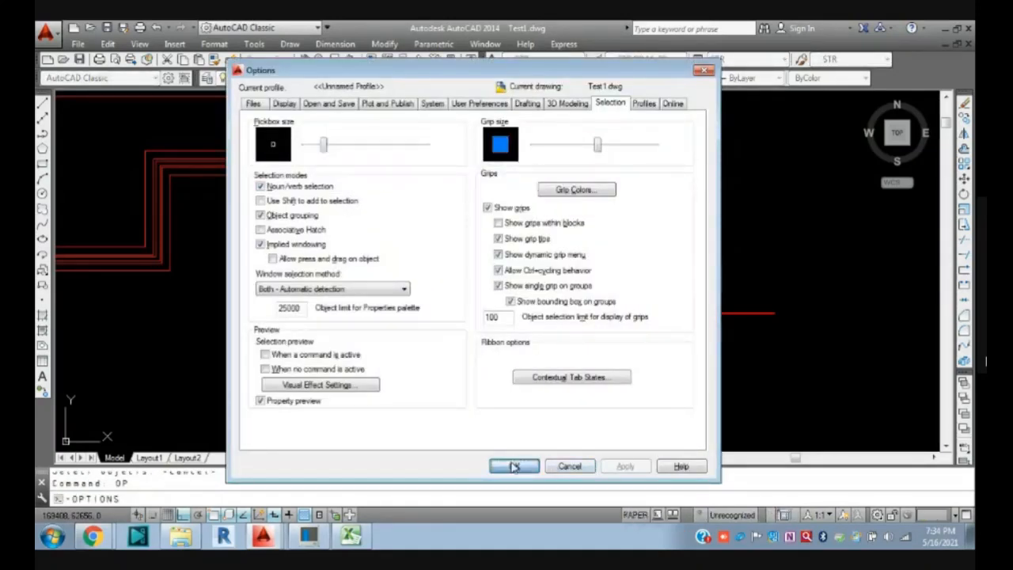
- Test the pickbox with Move by window-selecting across the end of the horizontal red lines, and cancel the command
scroll(534, 303, "up", 5)
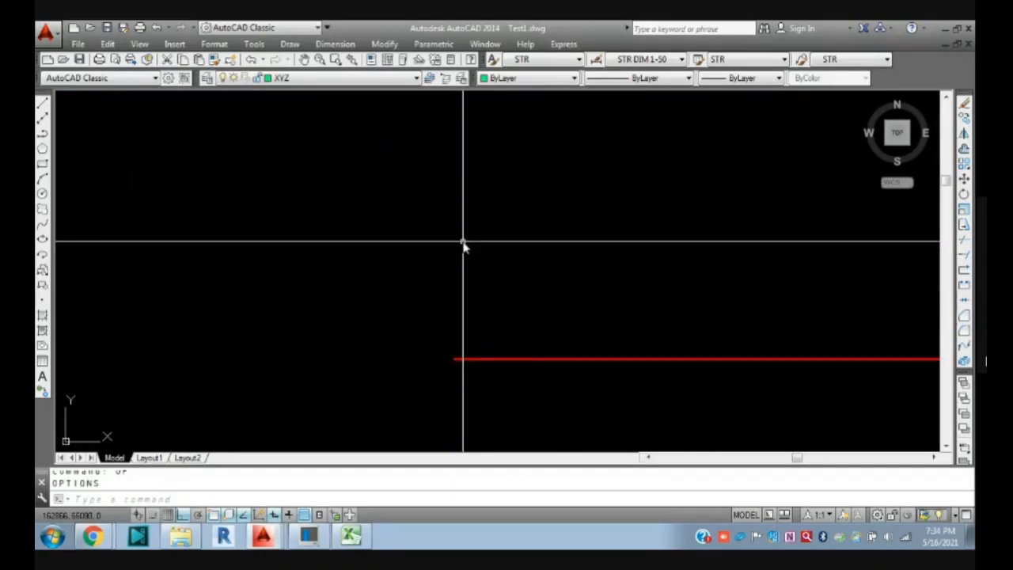
type("m")
key("Return")
scroll(463, 256, "down", 2)
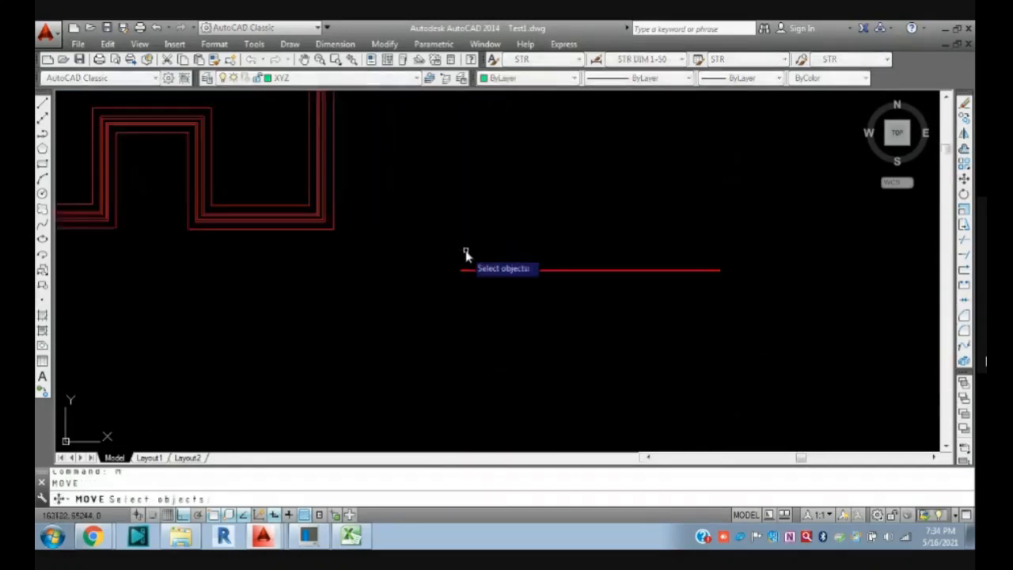
left_click(484, 287)
left_click(424, 207)
scroll(454, 244, "up", 4)
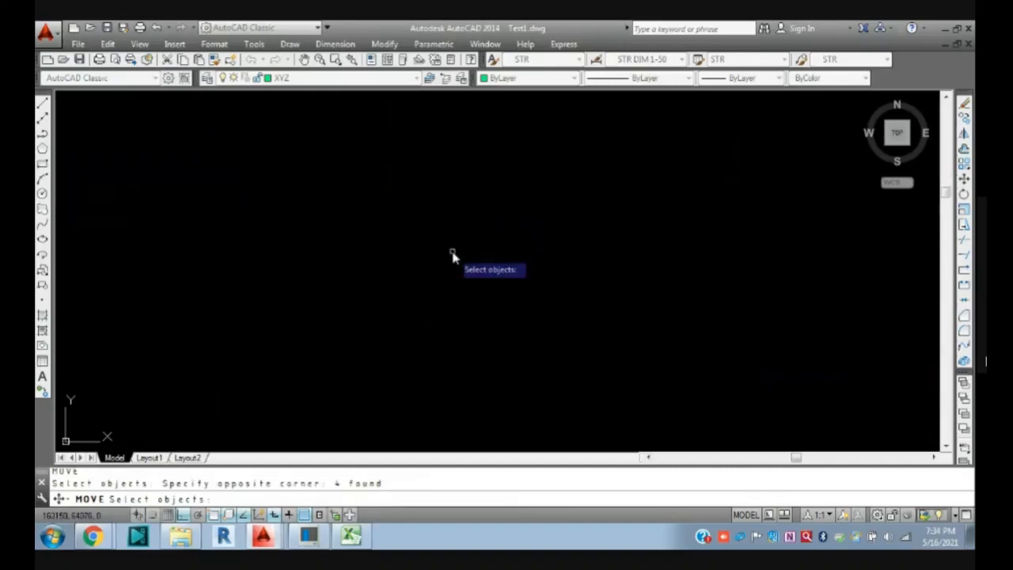
scroll(433, 283, "up", 3)
key("Escape")
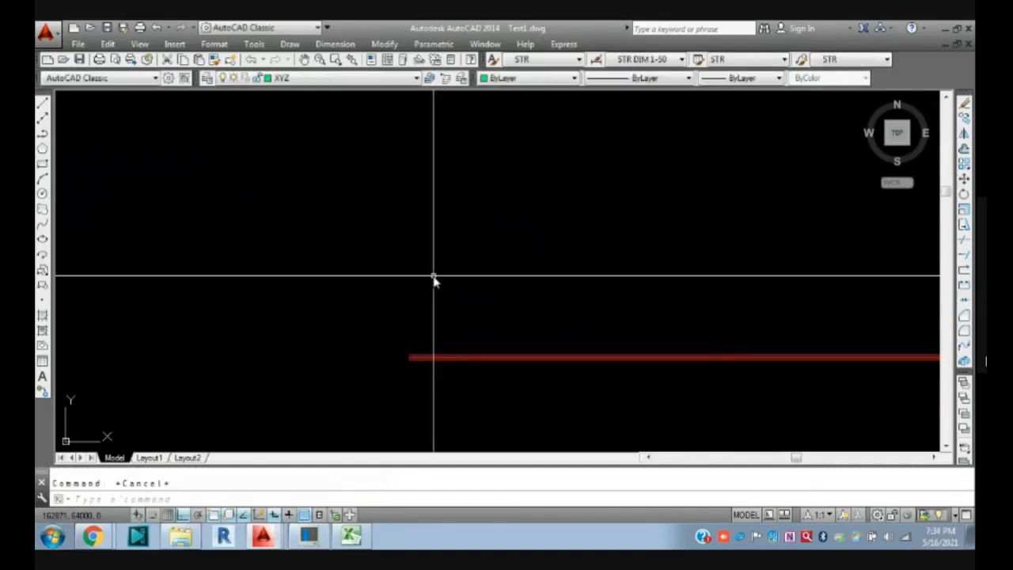
- Raise the aperture size to the middle of its range in the Drafting options and apply it
key("Return")
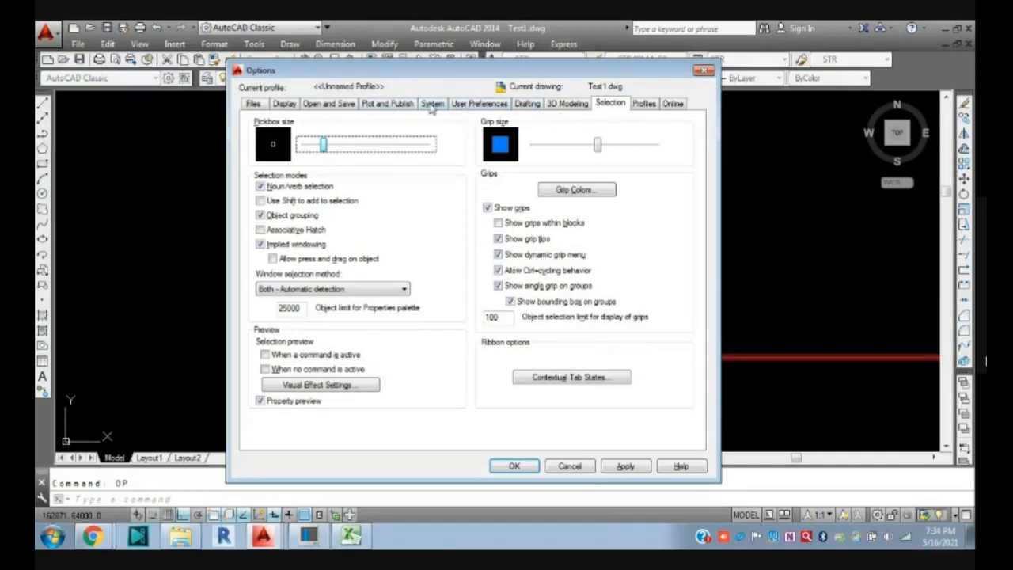
left_click(392, 104)
left_click(434, 104)
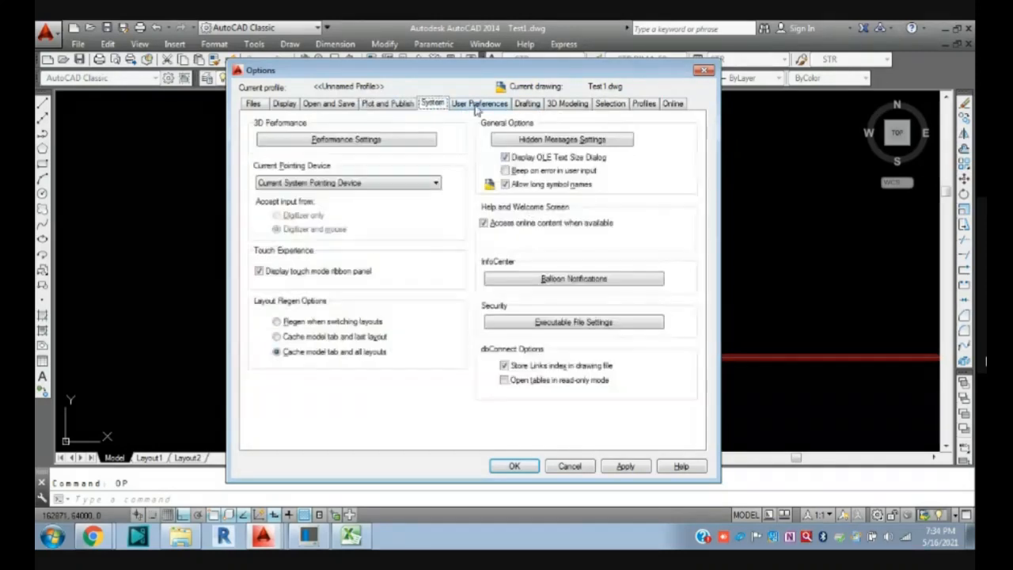
left_click(477, 105)
left_click(526, 104)
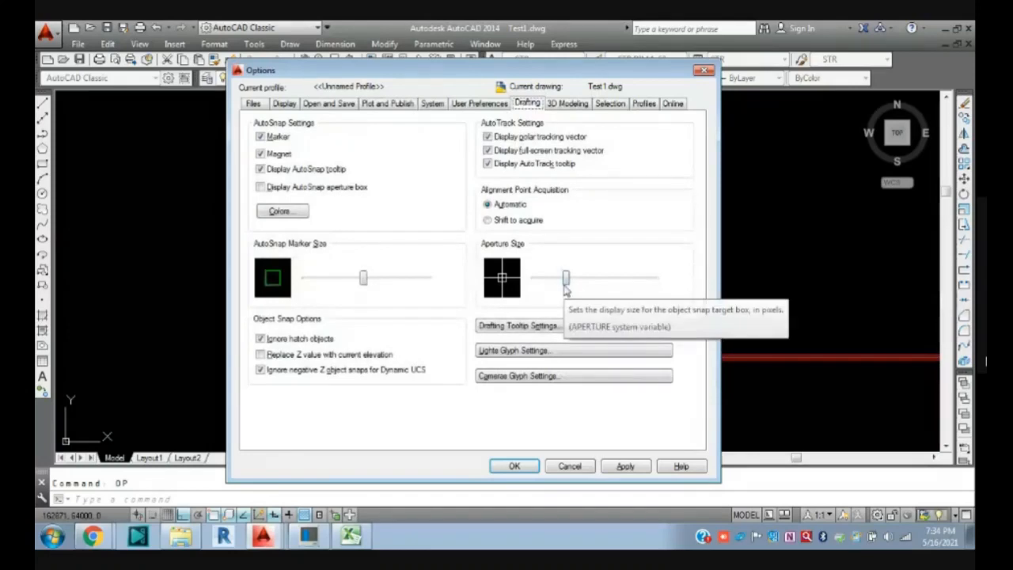
left_click_drag(564, 277, 591, 279)
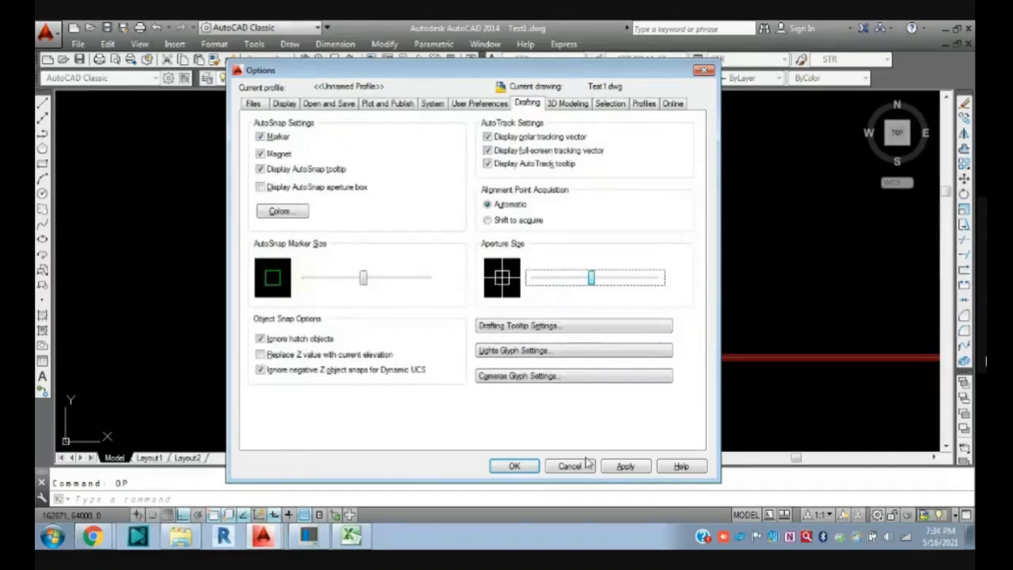
left_click(625, 466)
left_click(516, 466)
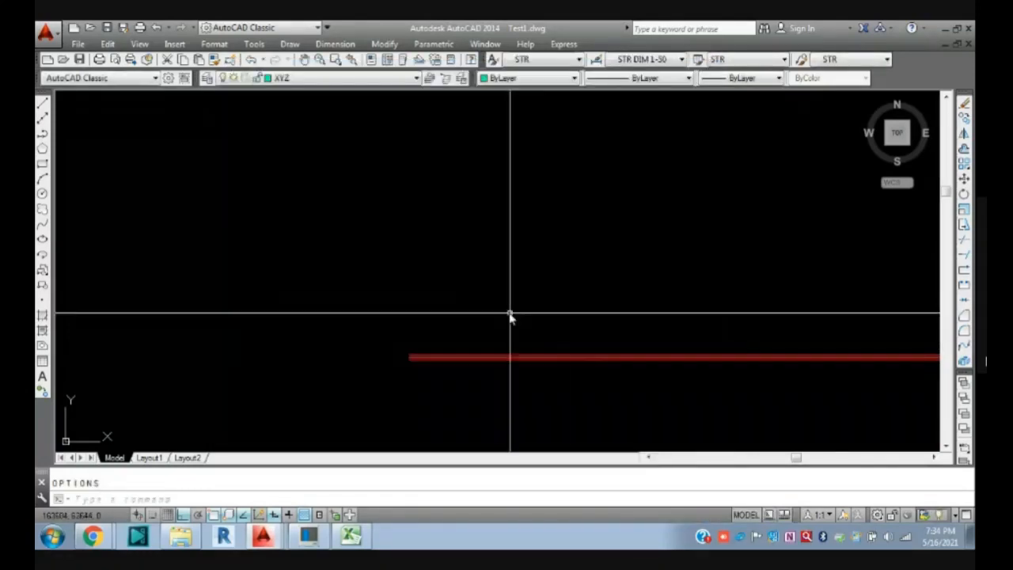
- Regenerate all viewports, and inspect the selection box by starting and cancelling Move
scroll(488, 293, "down", 1)
scroll(490, 297, "up", 2)
key("Escape")
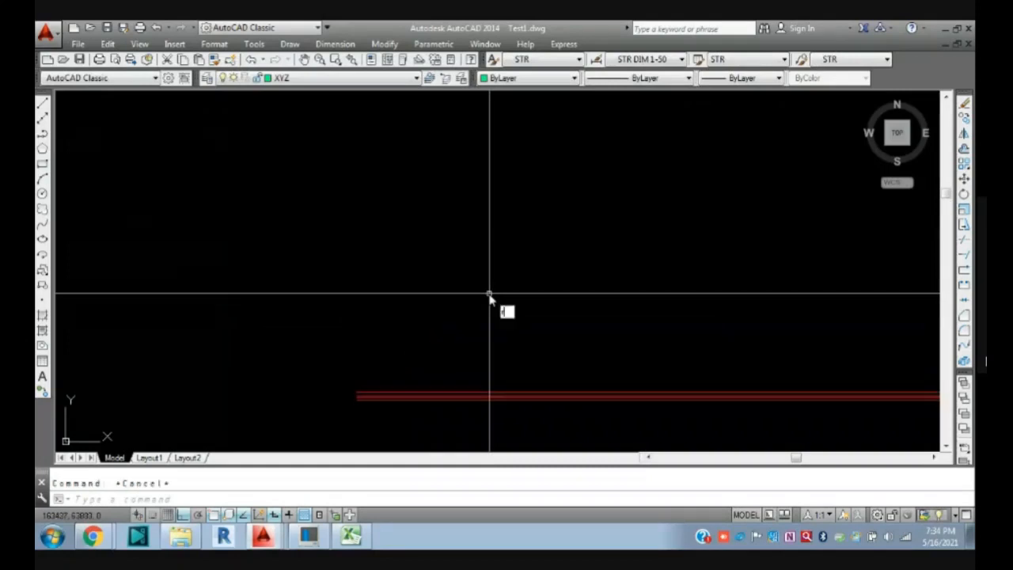
type("rea")
key("Return")
type("m")
key("Return")
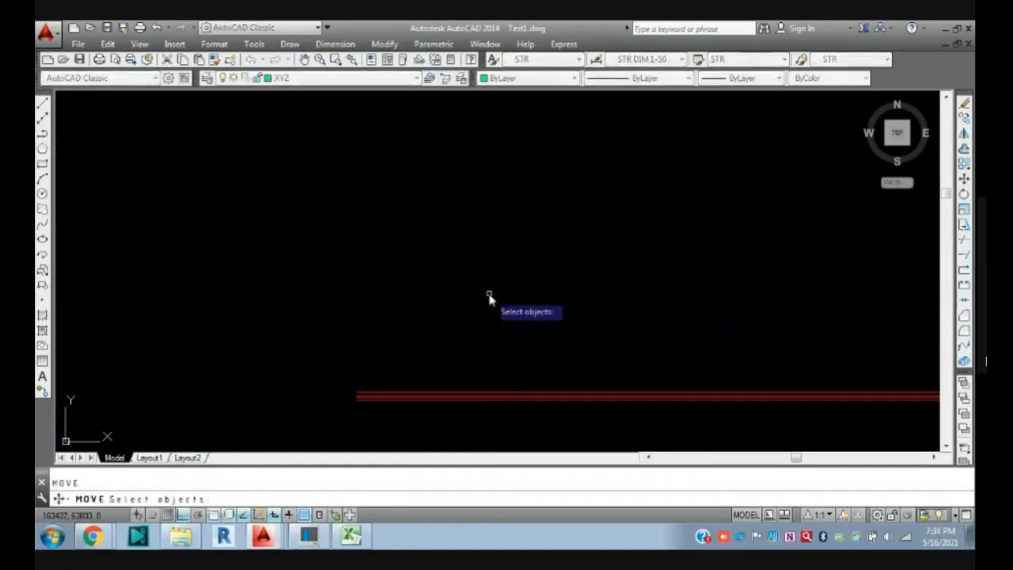
key("Escape")
- Raise the pickbox size to the middle of its range in the Selection options and apply it
type("op")
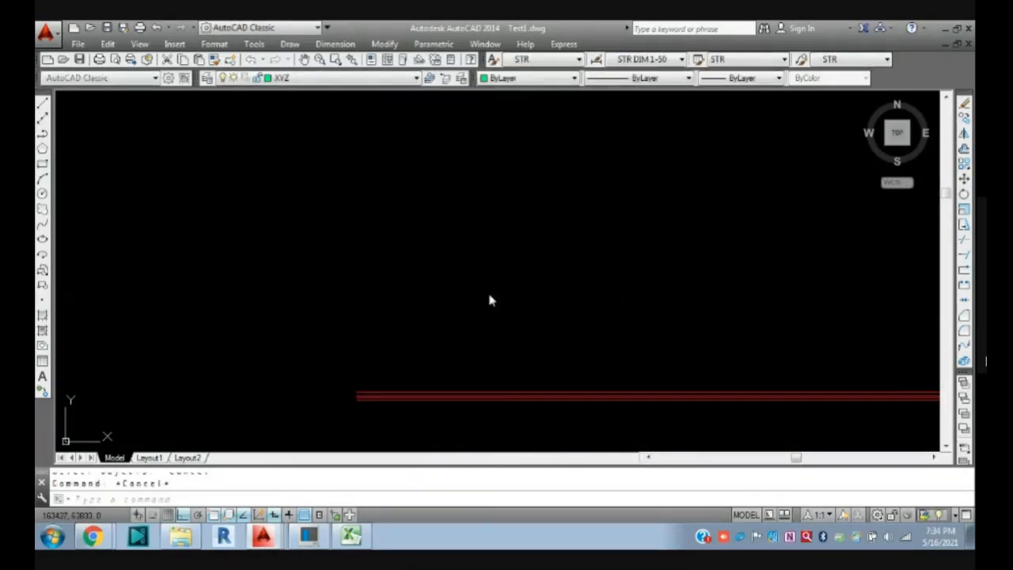
key("Return")
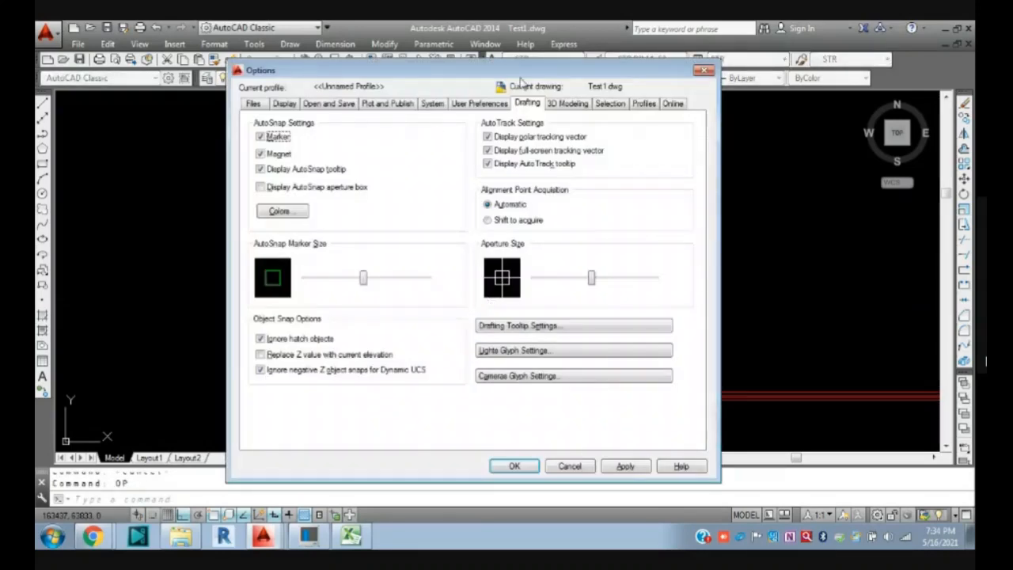
left_click(610, 104)
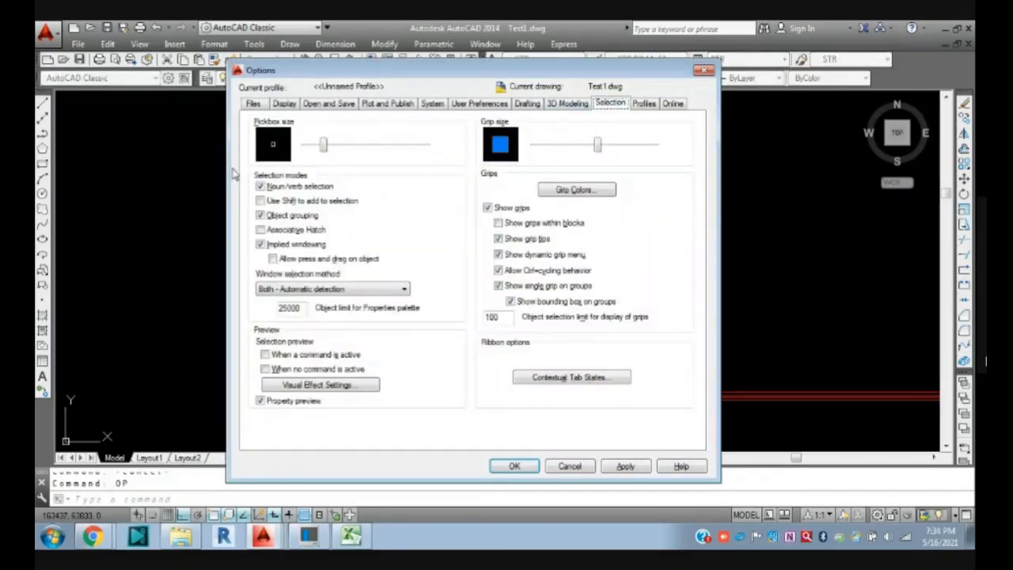
left_click_drag(324, 146, 367, 152)
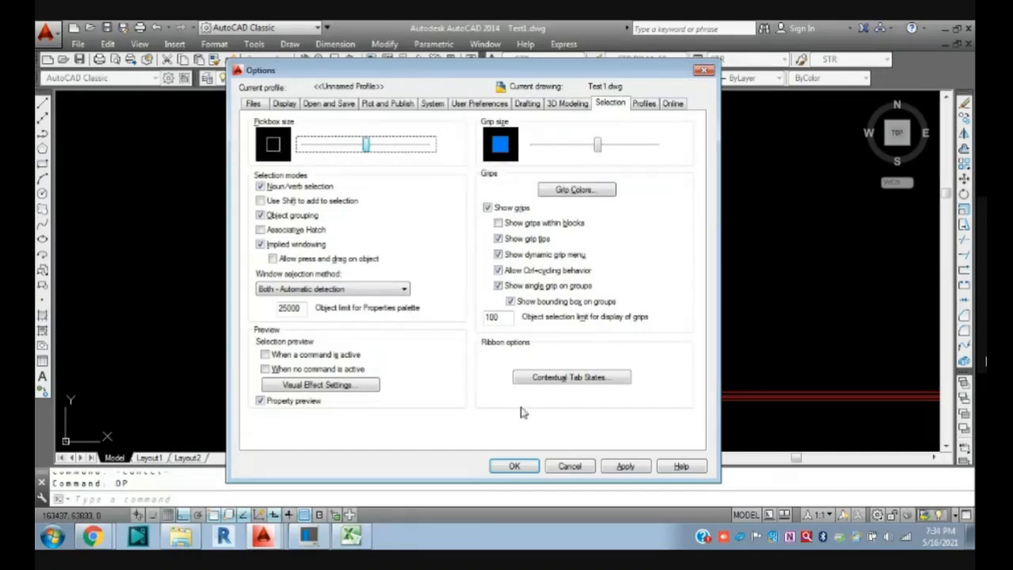
left_click(514, 466)
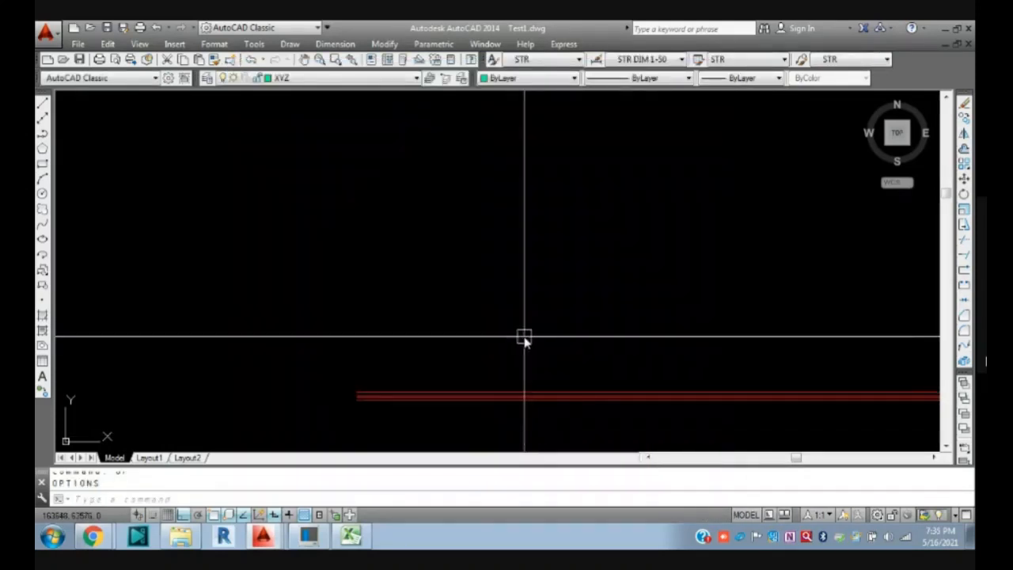
- Check the enlarged pickbox by starting the Move command and cancelling it
type("m")
key("space")
key("Escape")
key("Escape")
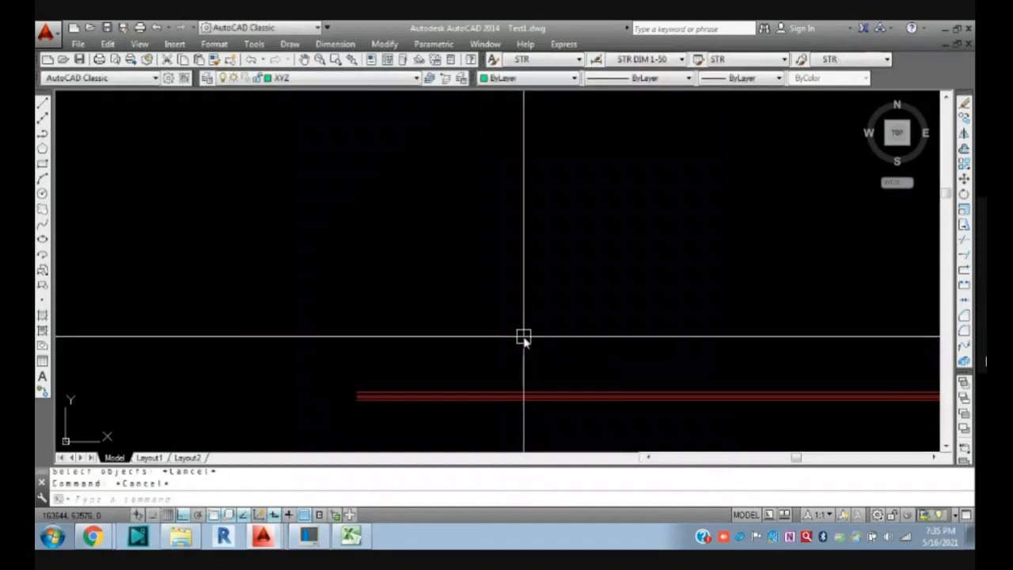
- Reopen the Options dialog to review the grip size in the Selection settings, and close it without changes
type("o")
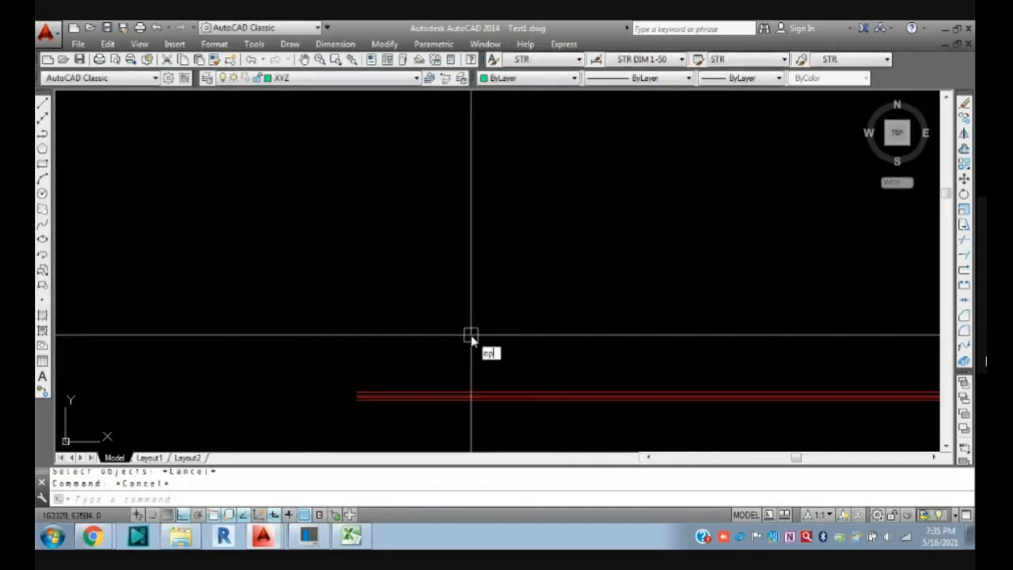
type("p")
key("space")
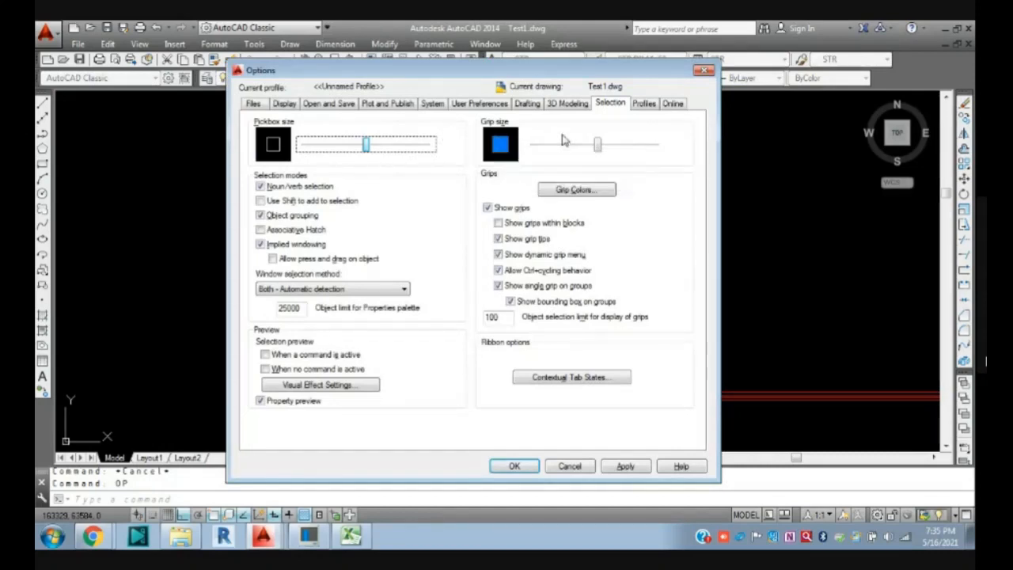
key("Escape")
- Select the lowest of the horizontal red lines to examine its end grip up close, and clear the selection
scroll(473, 376, "down", 3)
left_click(511, 387)
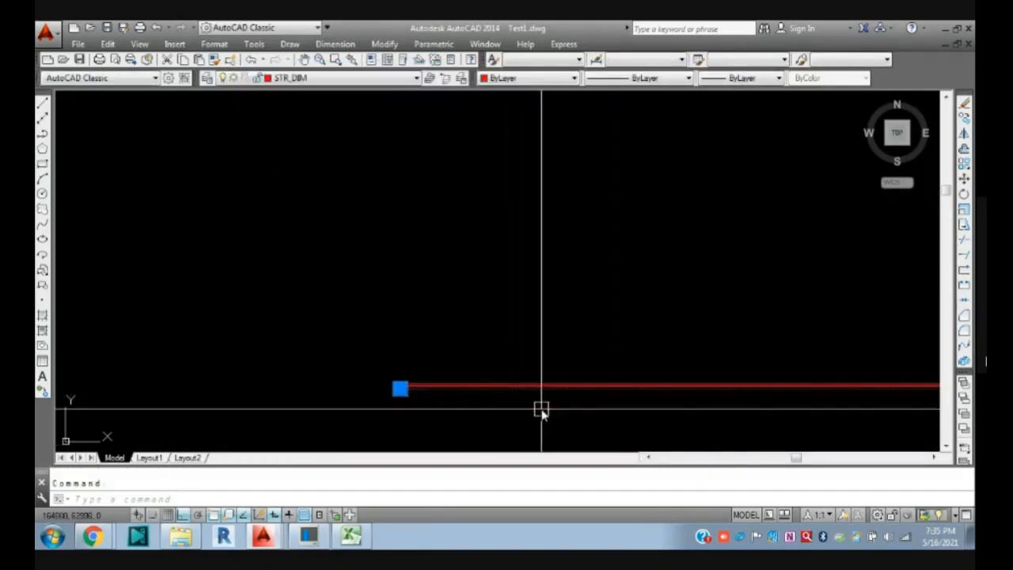
scroll(543, 409, "up", 4)
scroll(300, 415, "down", 4)
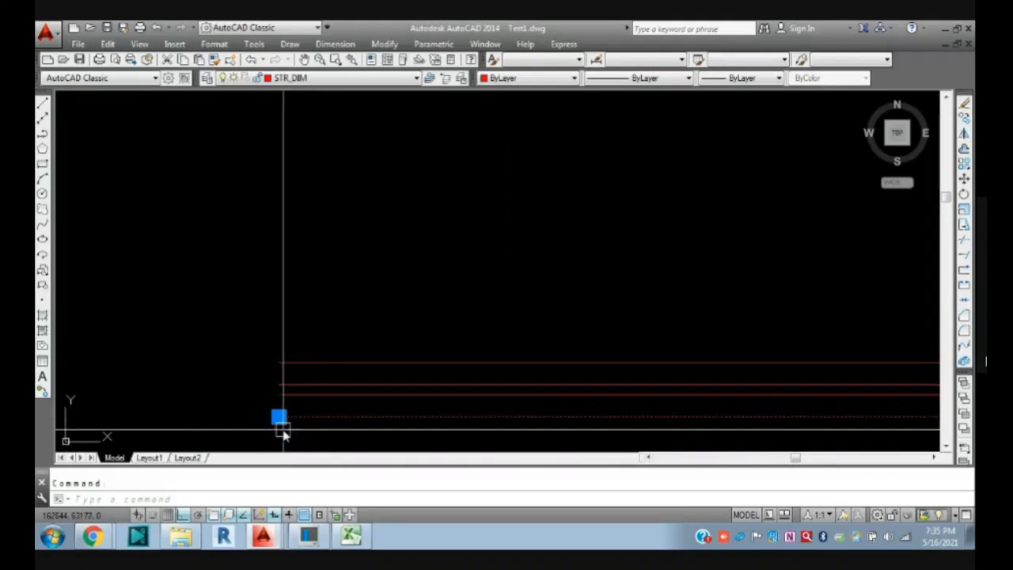
scroll(257, 369, "up", 2)
key("Escape")
scroll(332, 340, "down", 5)
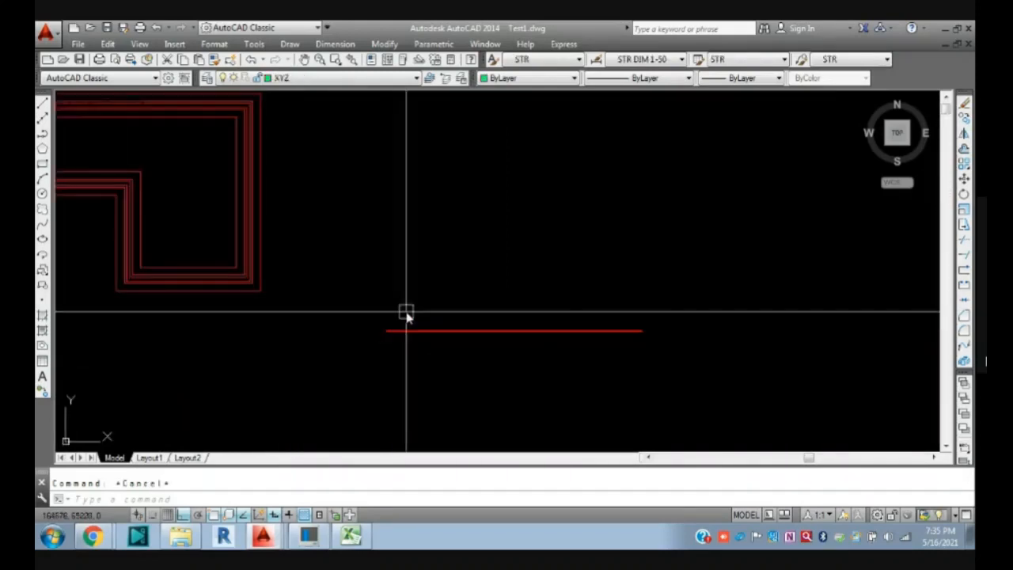
- Move one of the horizontal red lines straight up, away from the other lines, with Ortho on
type("m")
key("space")
left_click(480, 332)
key("space")
left_click(482, 313)
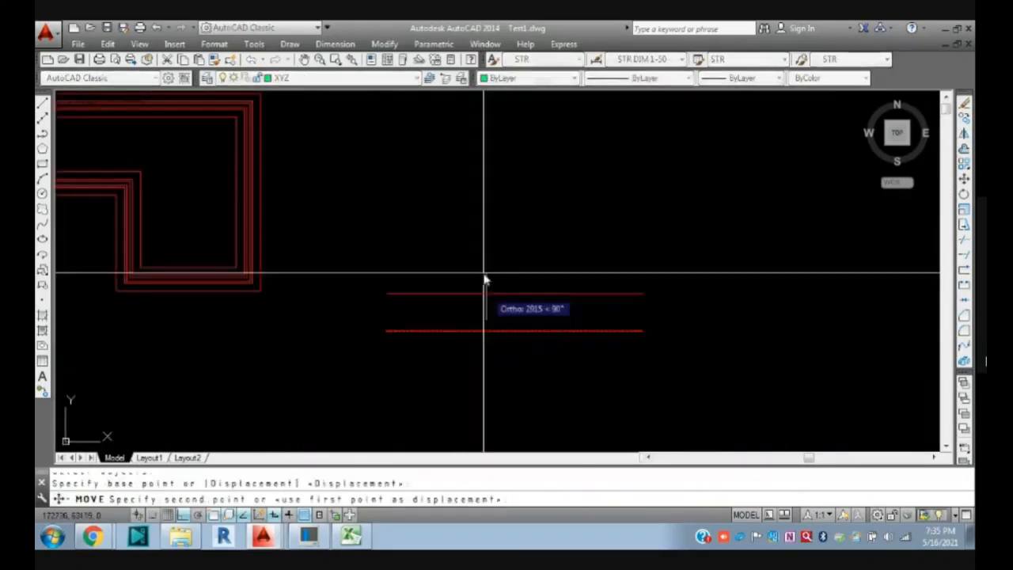
left_click(482, 199)
key("Escape")
- Select the moved red line to examine its end and midpoint grips, and clear the selection
left_click(500, 216)
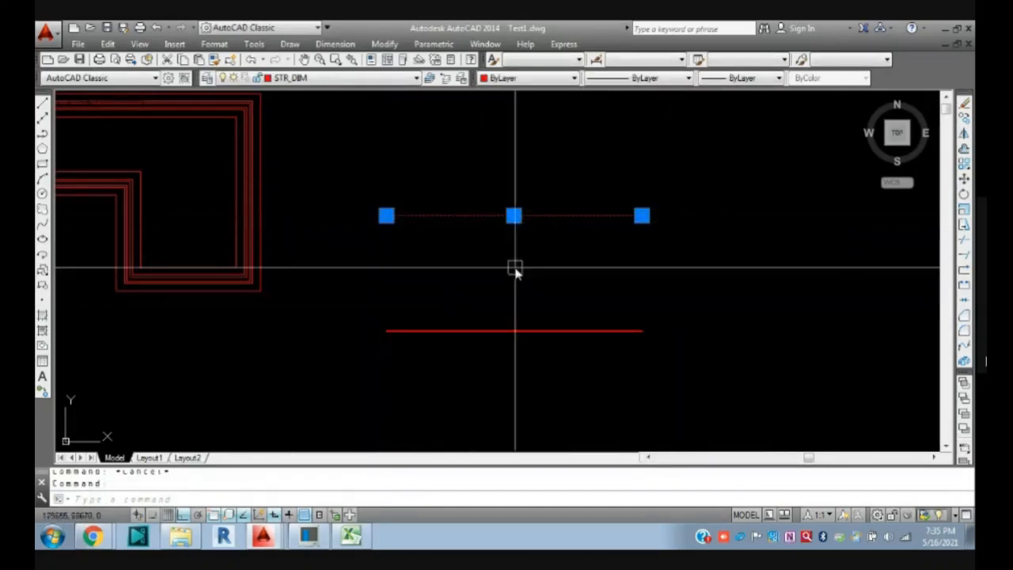
middle_click_drag(513, 266, 501, 362)
middle_click_drag(489, 237, 488, 296)
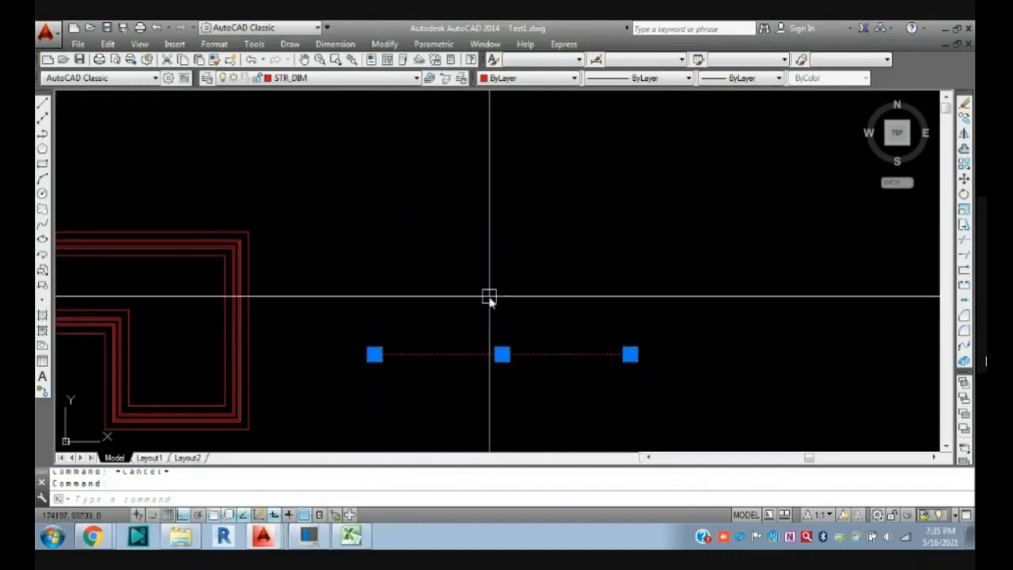
key("Escape")
- Draw a rectangle above the moved red line, about as wide as the line
type("rec")
key("Return")
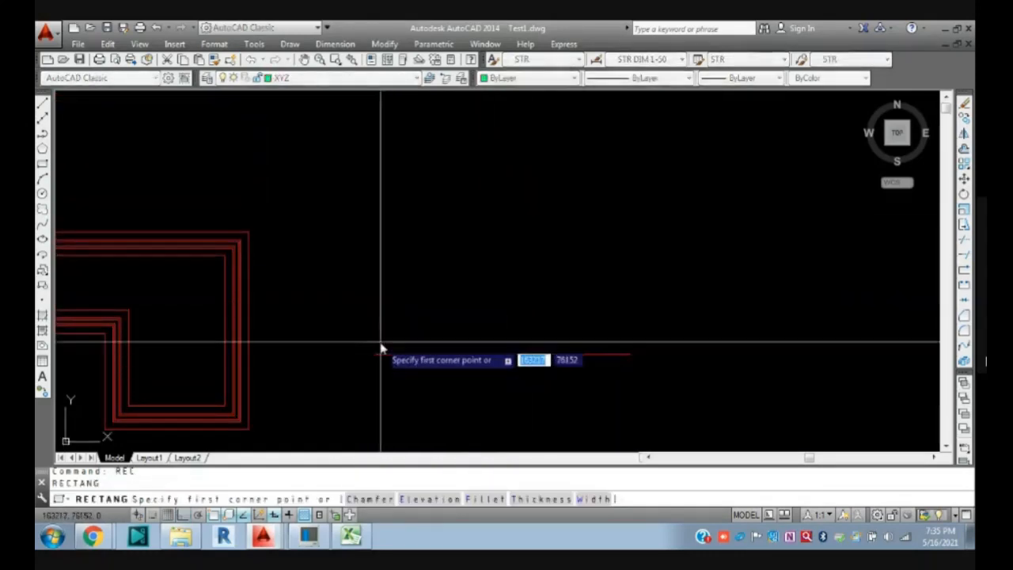
left_click(374, 240)
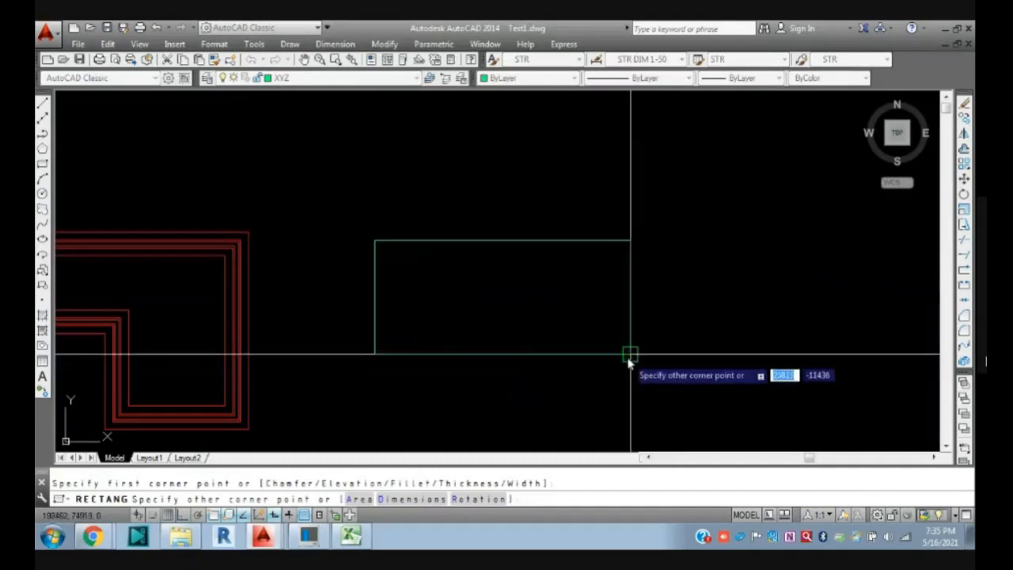
left_click(632, 314)
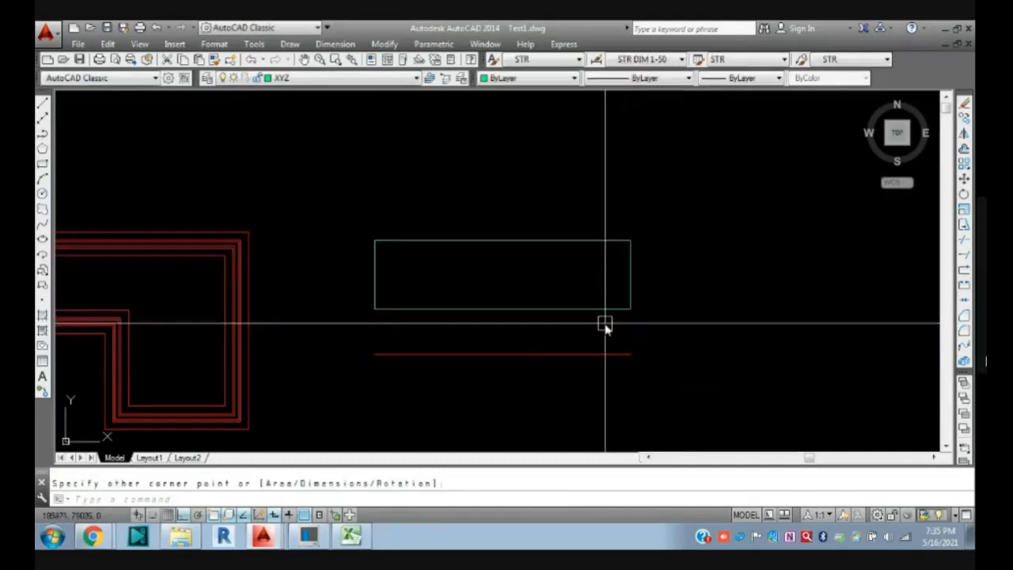
- Select the new rectangle to examine its corner and edge grips, and clear the selection
left_click(586, 307)
scroll(388, 277, "up", 4)
scroll(336, 202, "down", 4)
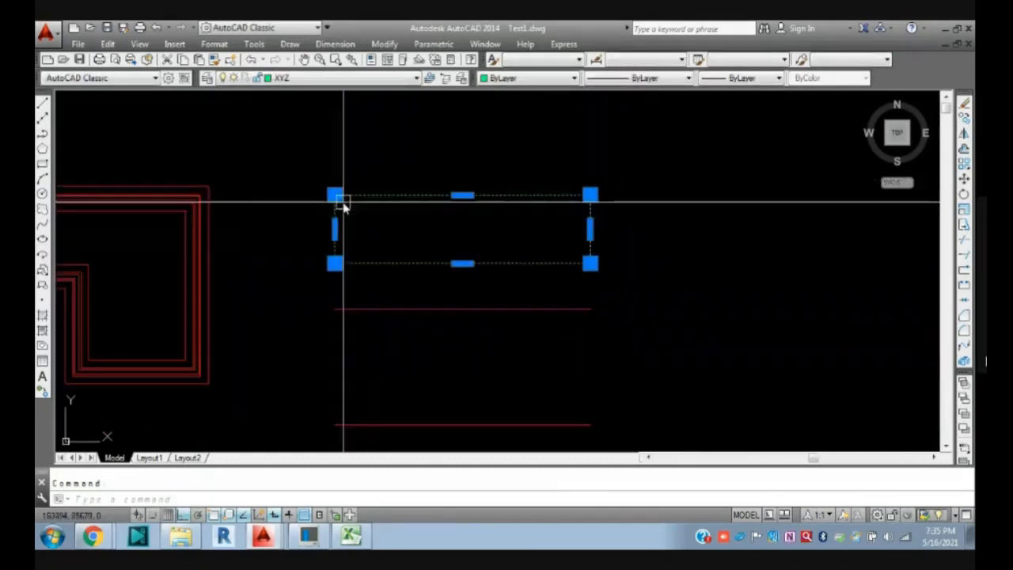
scroll(340, 261, "up", 2)
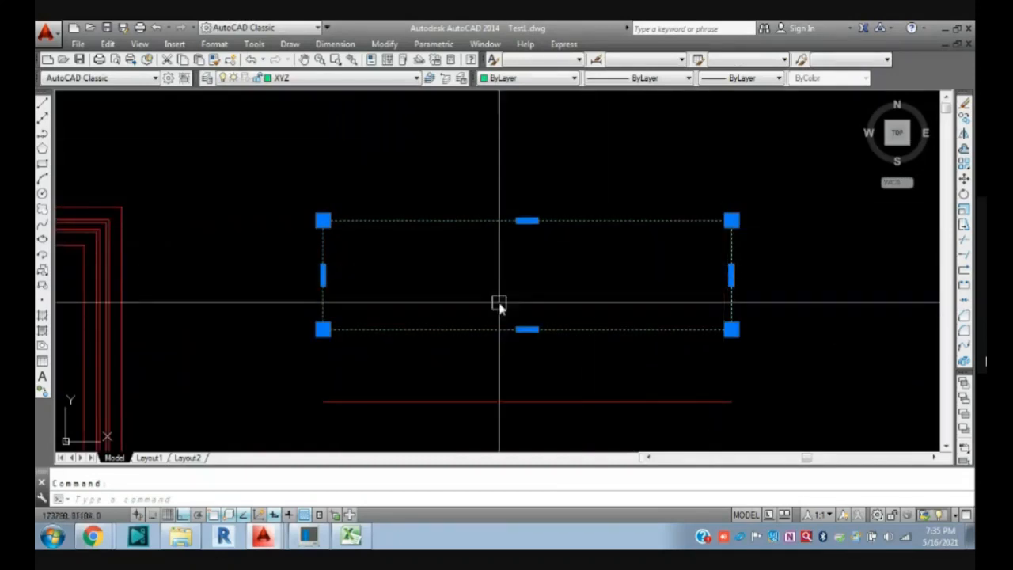
key("Escape")
- Reduce the grip size to near the low end of its range in the Selection options, and view the grip colors without changing them
type("OP")
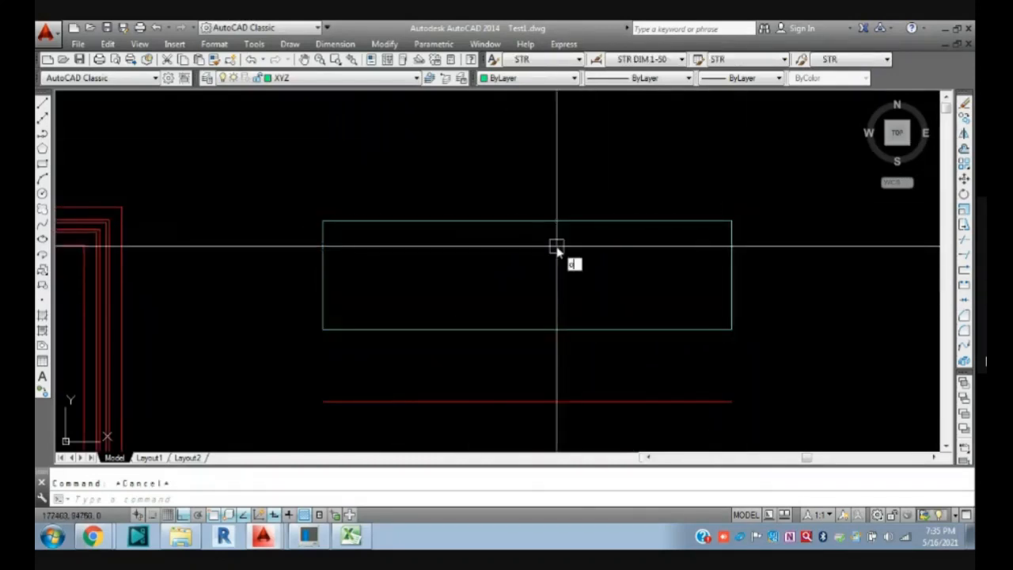
key("Return")
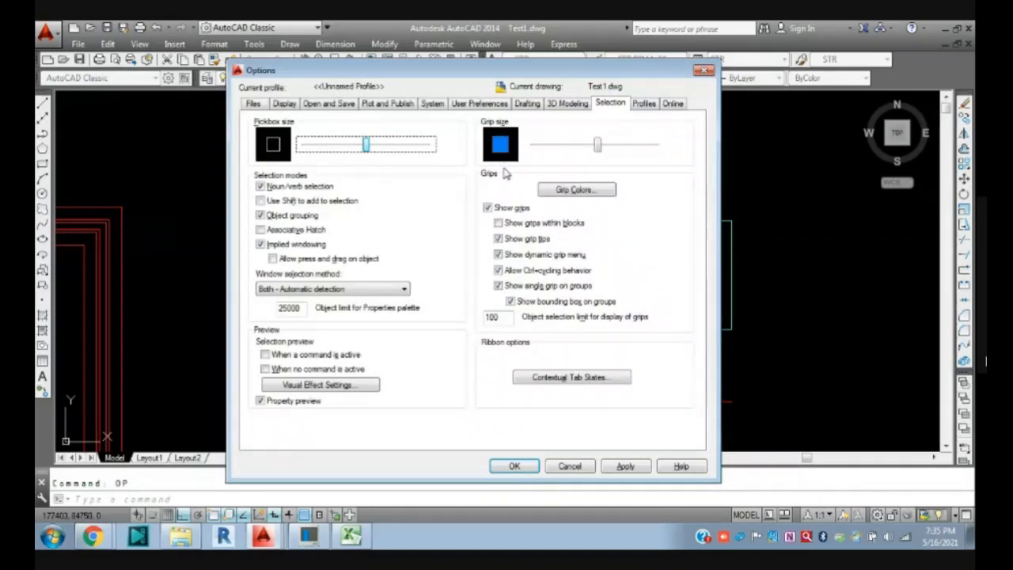
left_click_drag(597, 150, 552, 148)
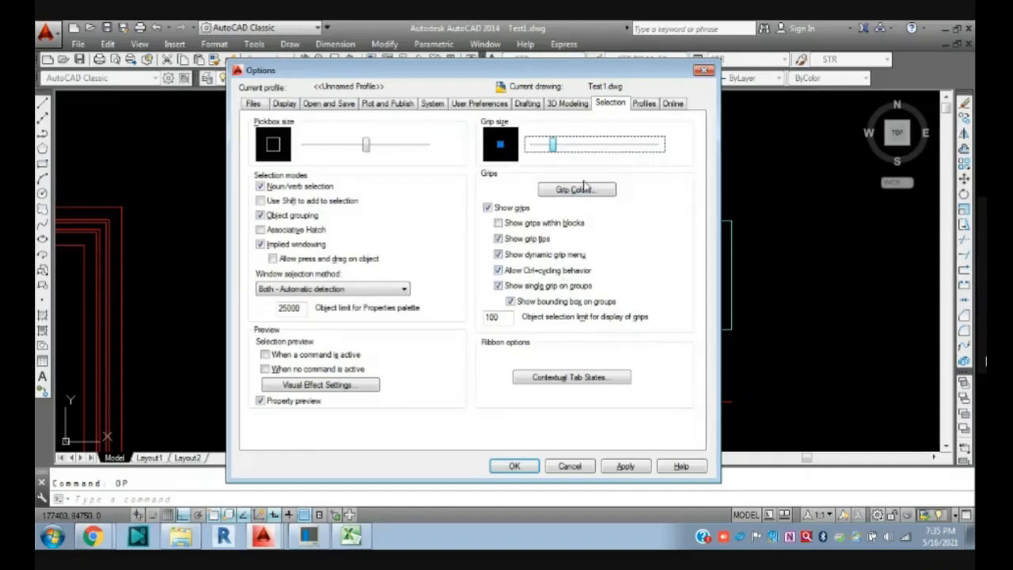
left_click(583, 192)
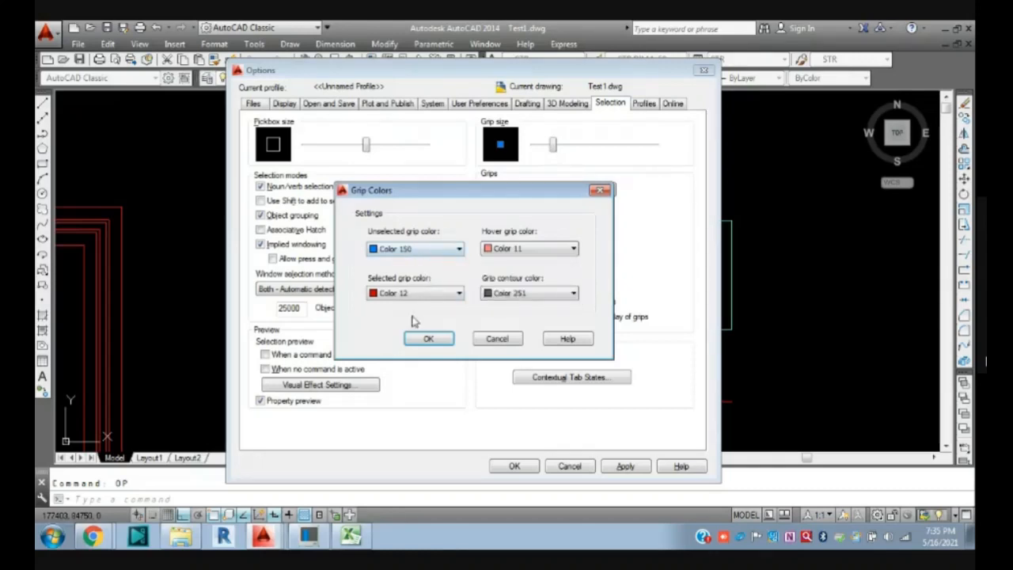
left_click(516, 340)
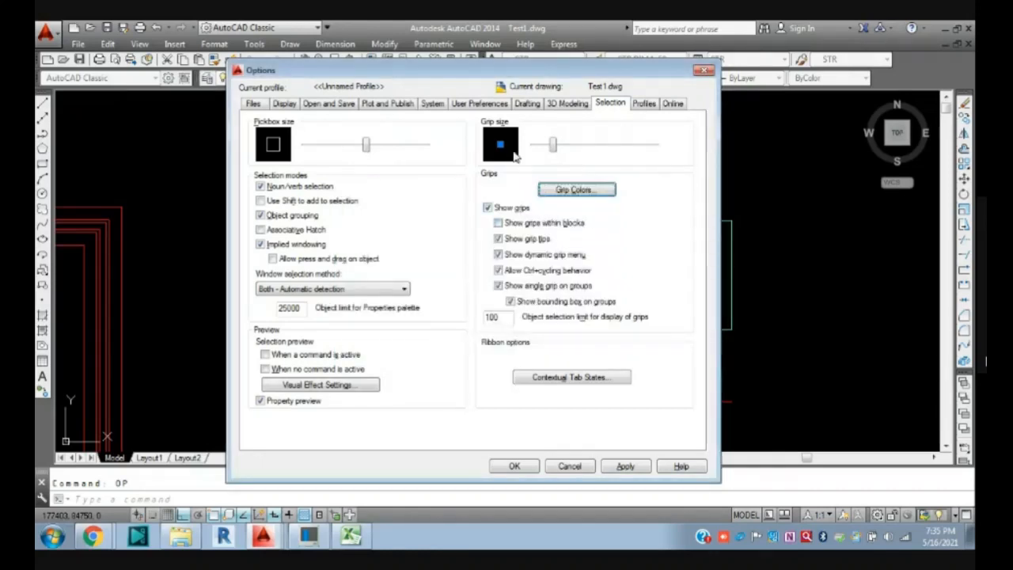
- Set the unselected grip color to Yellow and apply the options
left_click(582, 191)
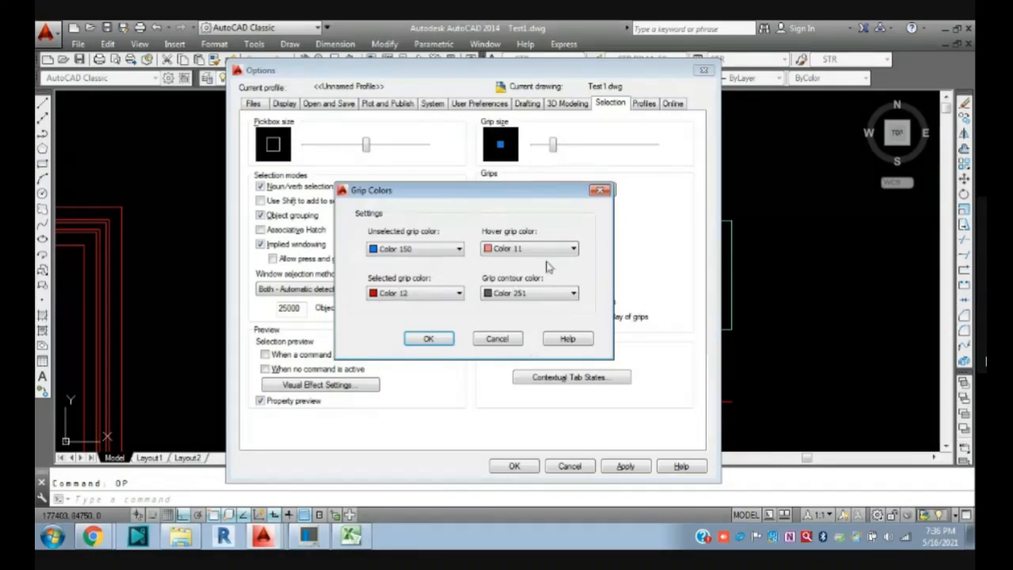
left_click(458, 249)
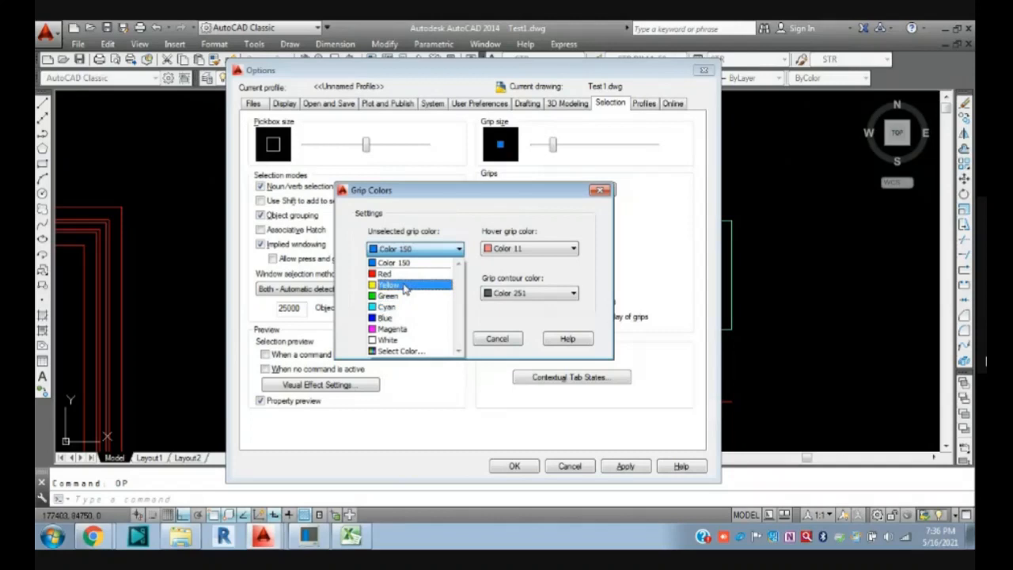
left_click(404, 286)
left_click(425, 339)
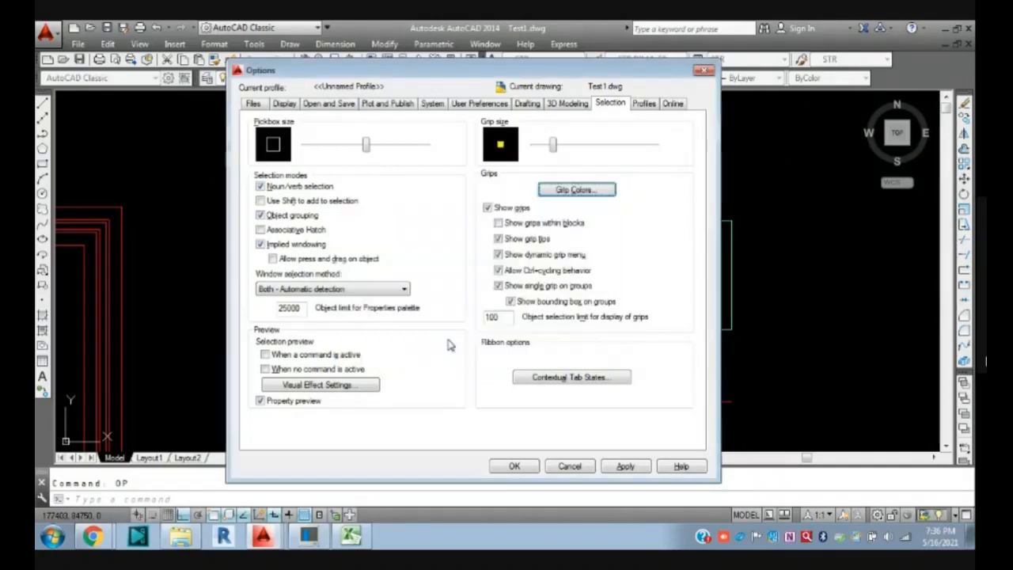
left_click(624, 466)
left_click(514, 466)
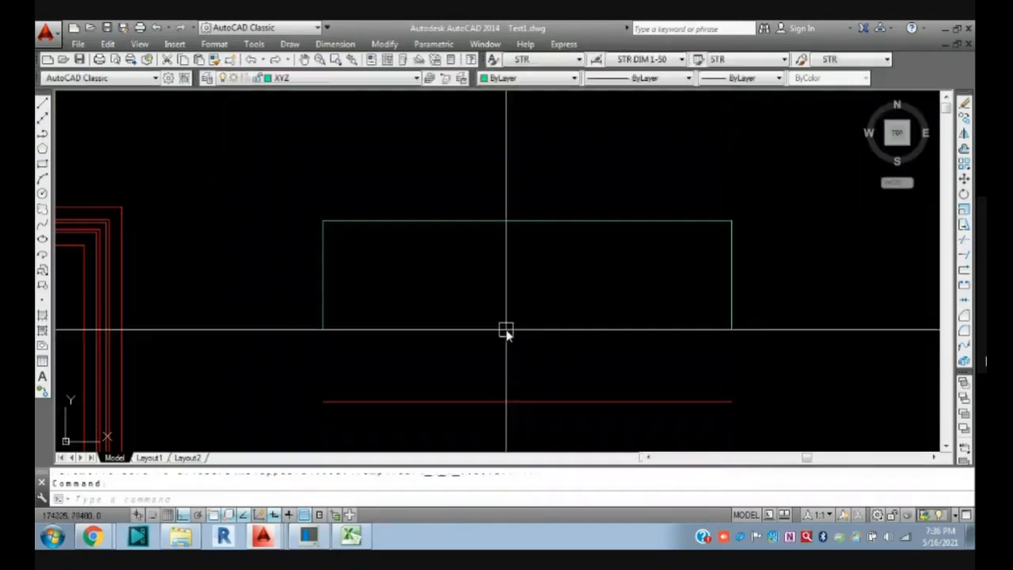
- Move the green rectangle straight up, farther away from the red line below it
left_click(506, 328)
scroll(463, 271, "down", 2)
scroll(542, 287, "up", 5)
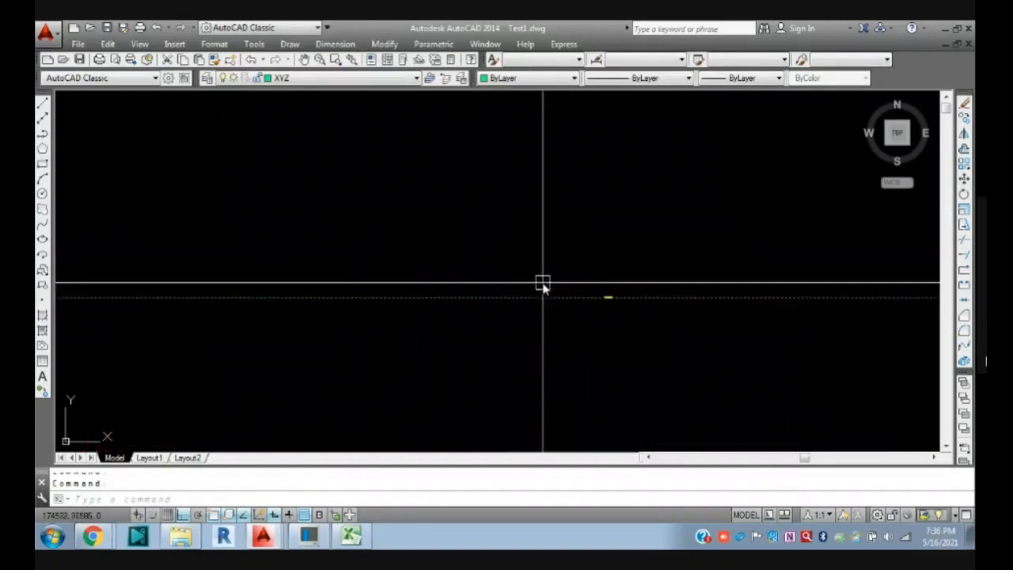
scroll(514, 279, "down", 3)
type("m")
key("Return")
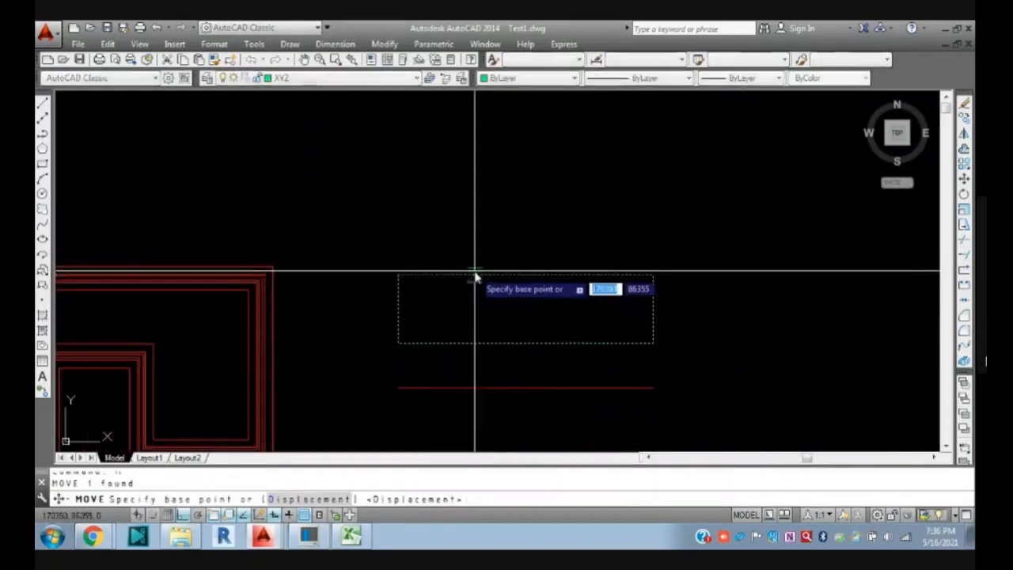
left_click(475, 274)
left_click(475, 190)
left_click(474, 189)
left_click(430, 219)
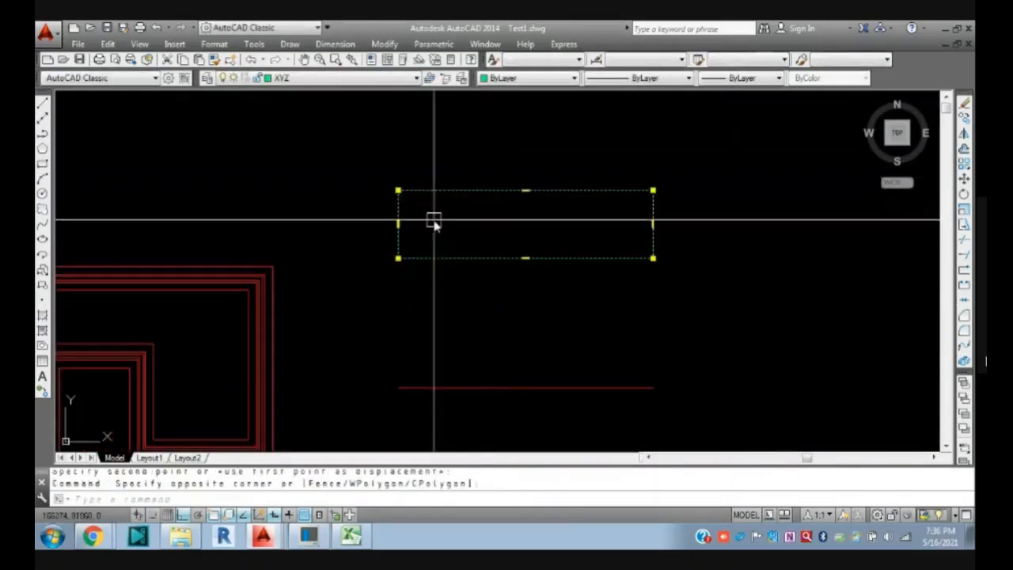
key("Escape")
key("Escape")
- Try a larger grip size with Blue as the unselected grip color, and look at the available profiles in the options
type("op")
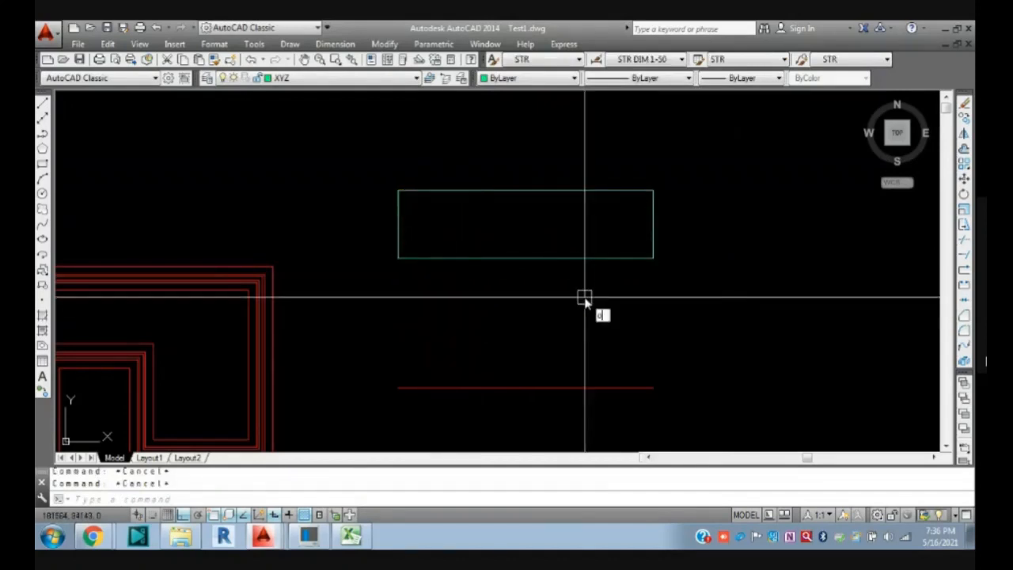
key("Return")
left_click_drag(554, 146, 591, 146)
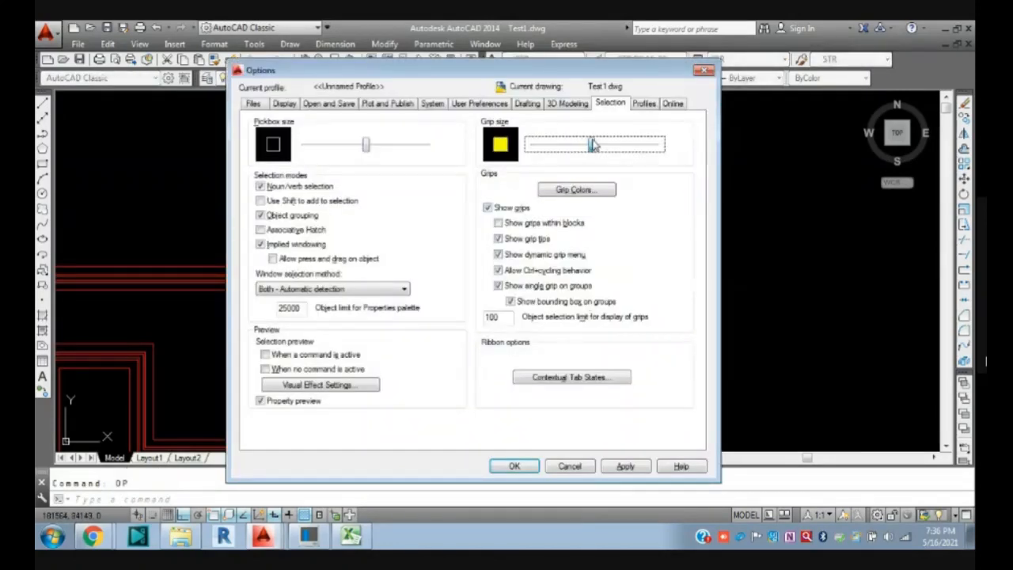
left_click(569, 190)
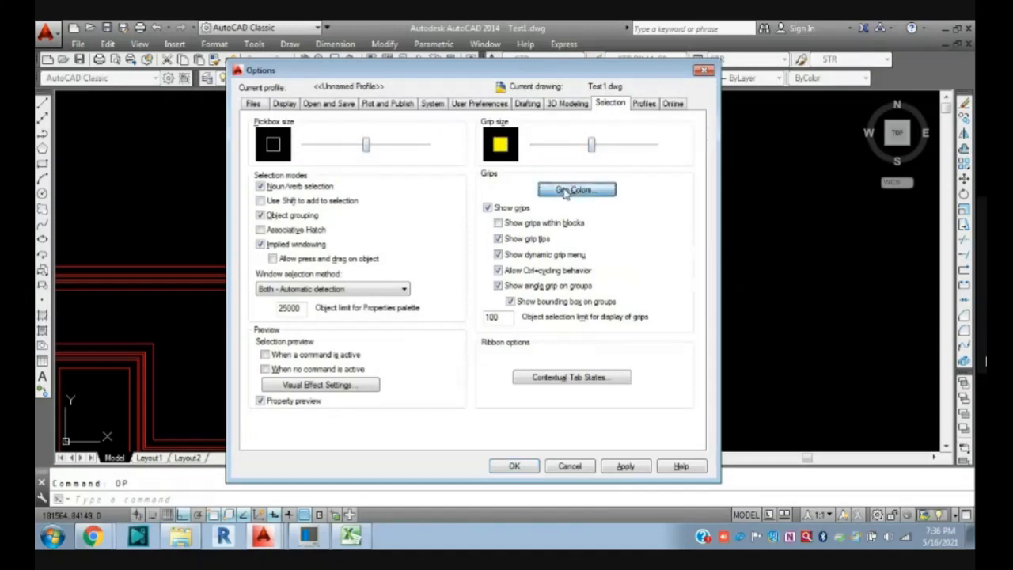
left_click(433, 250)
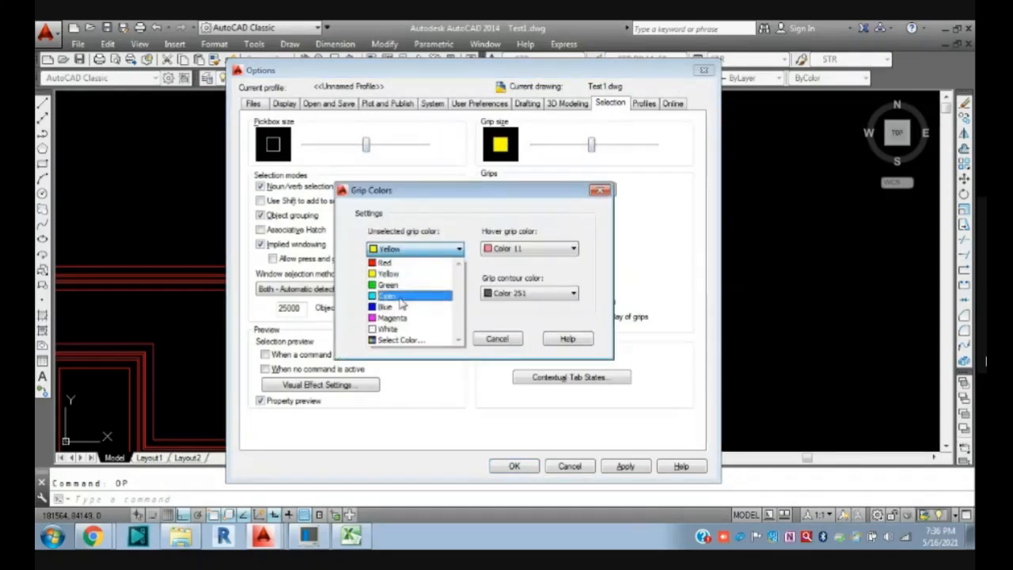
left_click(386, 301)
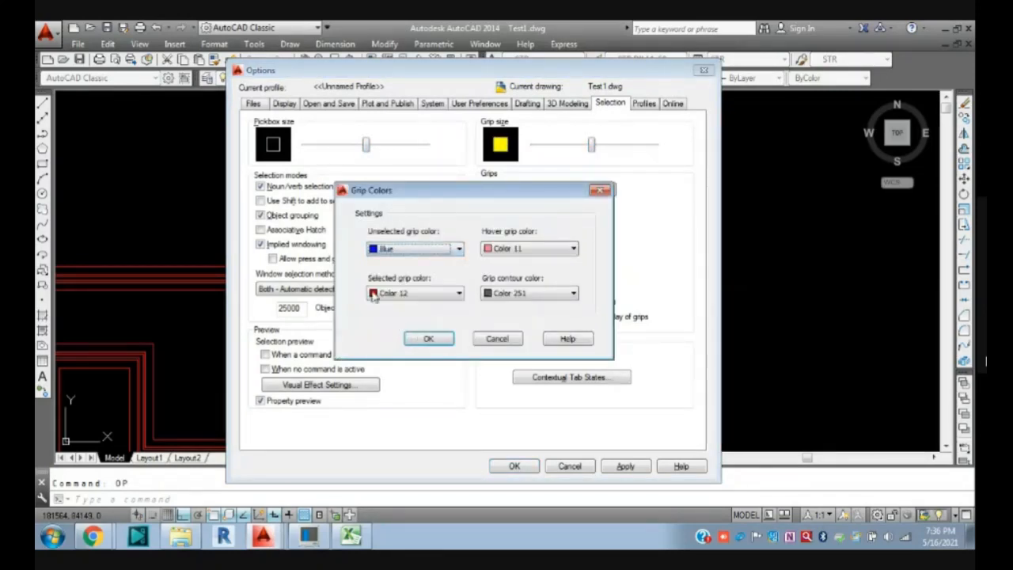
left_click(429, 339)
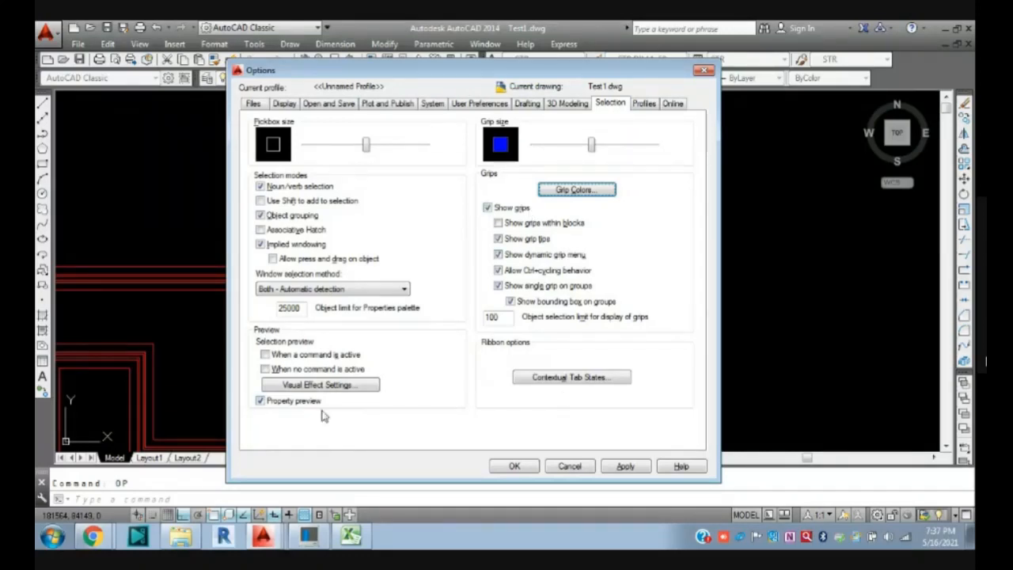
left_click(643, 104)
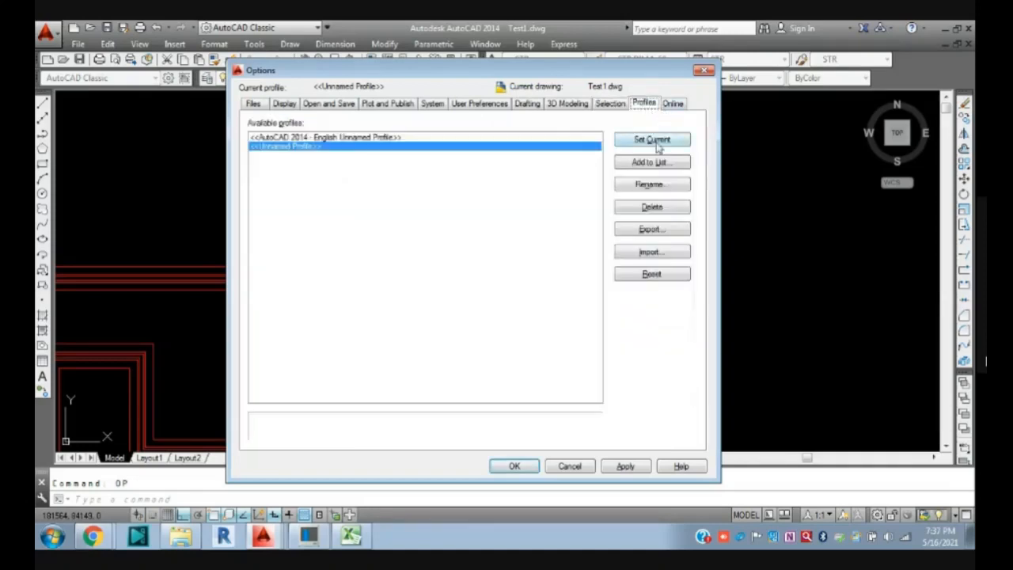
left_click(570, 467)
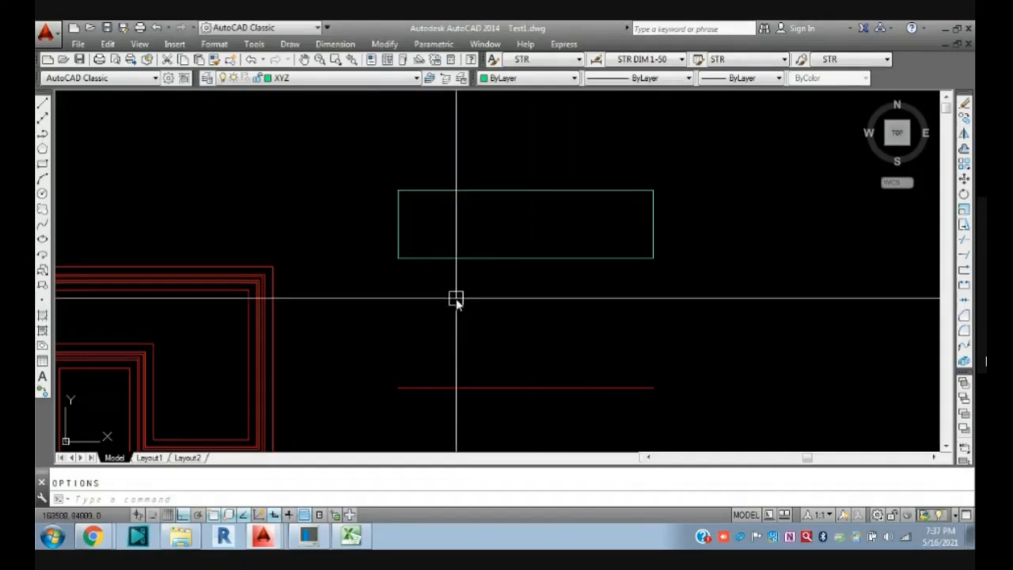
scroll(455, 299, "down", 5)
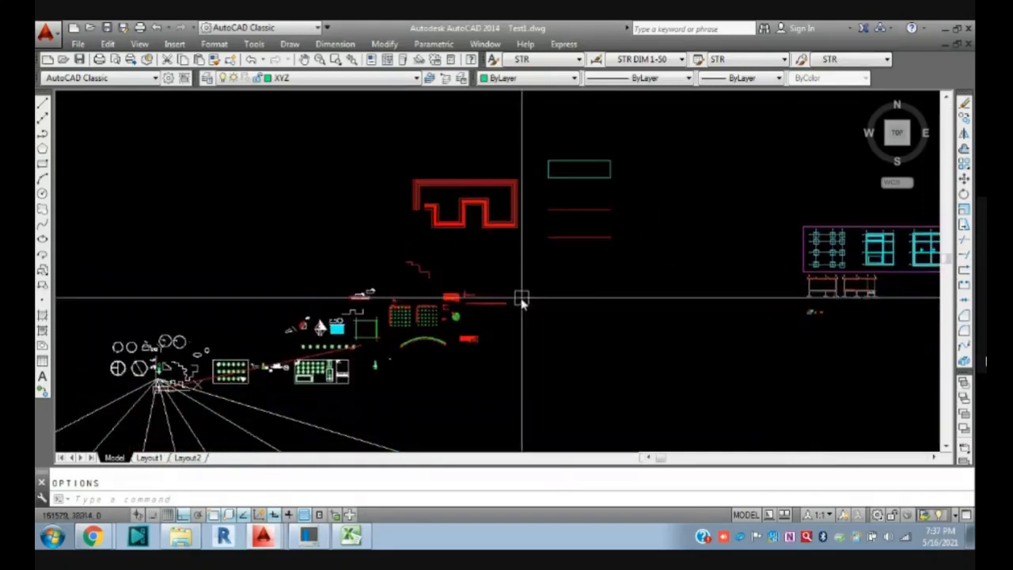
middle_click_drag(618, 298, 482, 334)
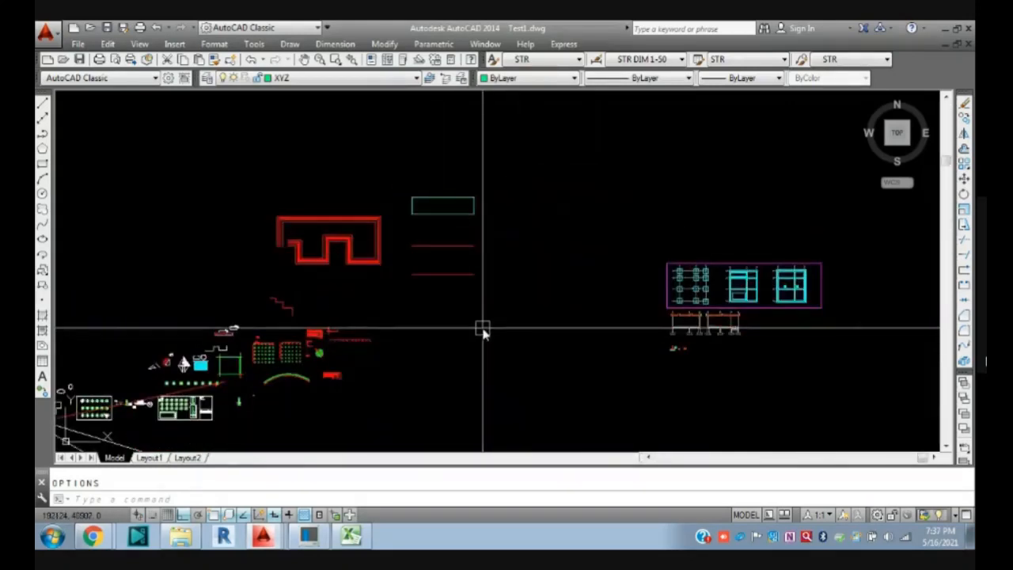
middle_click_drag(476, 229, 476, 253)
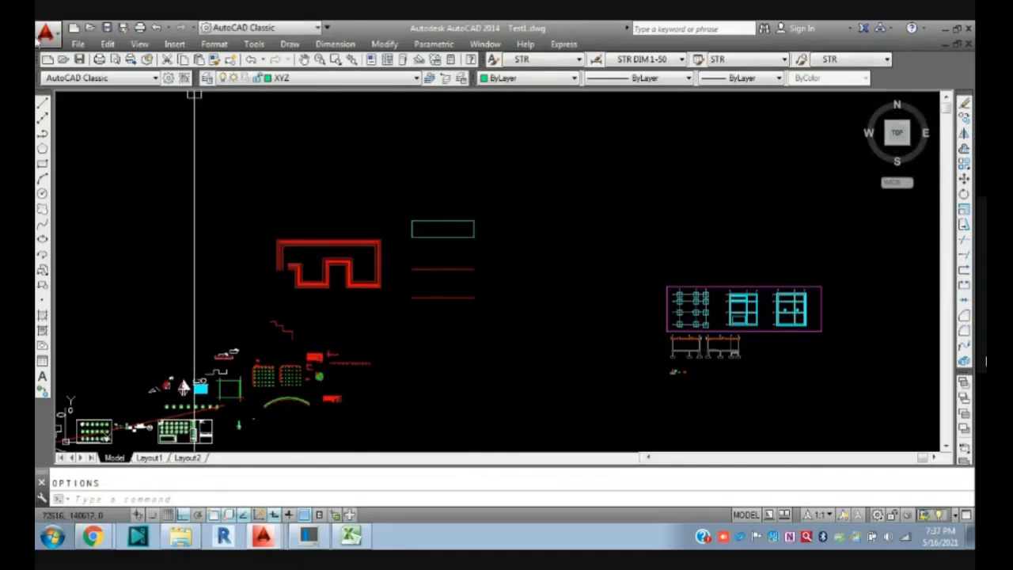
left_click(213, 45)
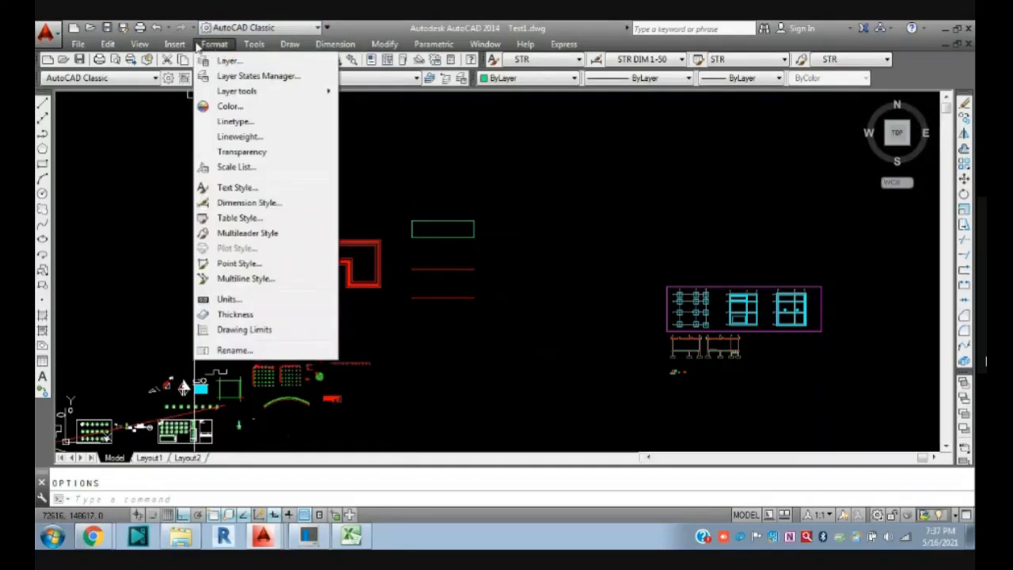
mouse_move(257, 45)
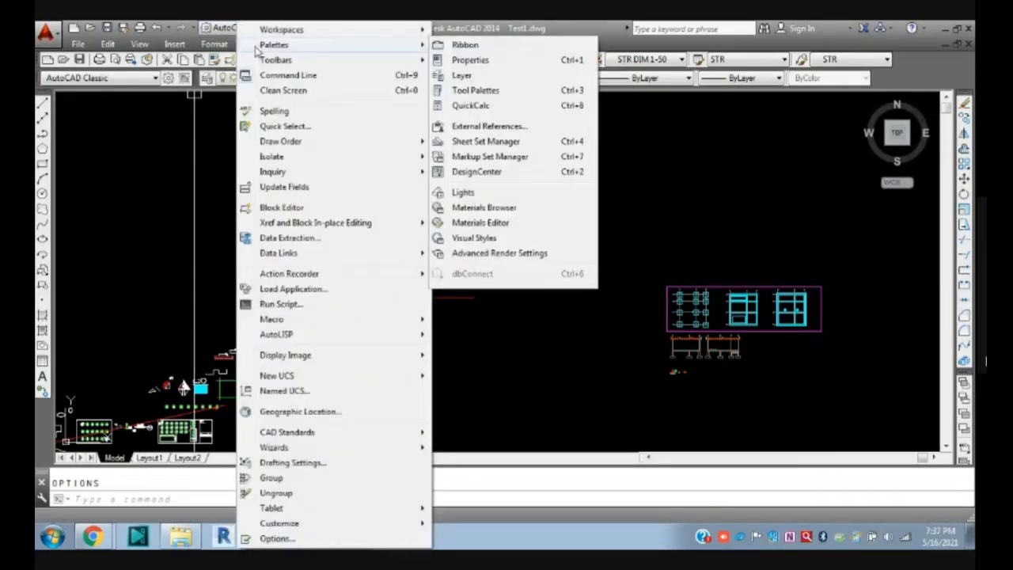
left_click(158, 147)
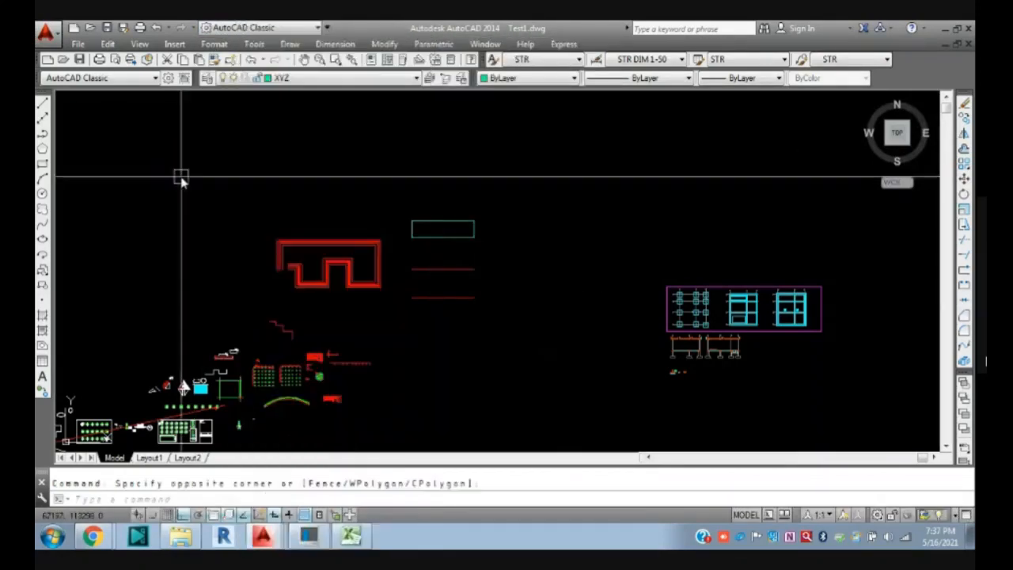
left_click(255, 45)
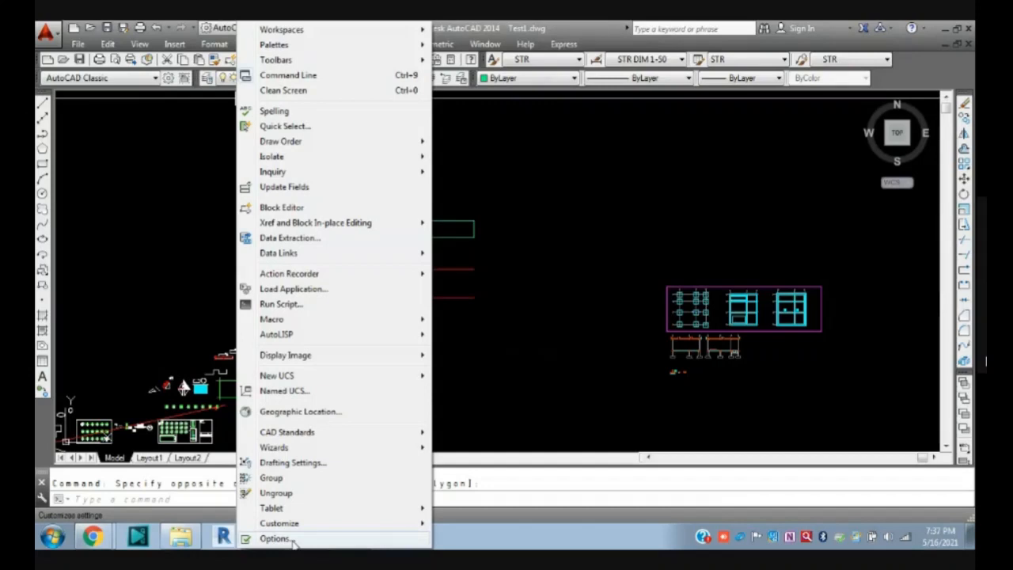
mouse_move(339, 513)
left_click(593, 212)
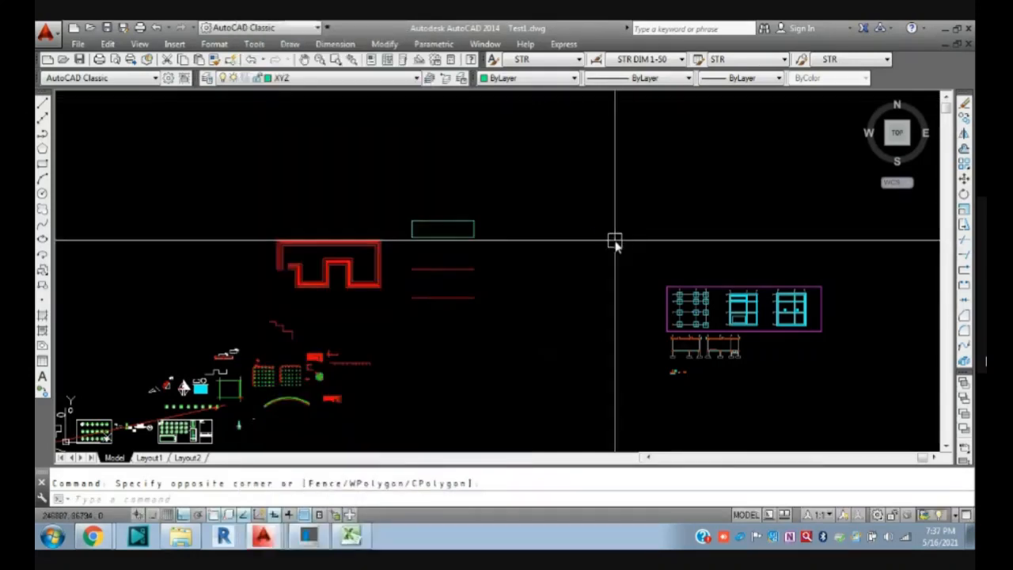
- Display the Layers II and Multileader toolbars
right_click(929, 61)
mouse_move(930, 74)
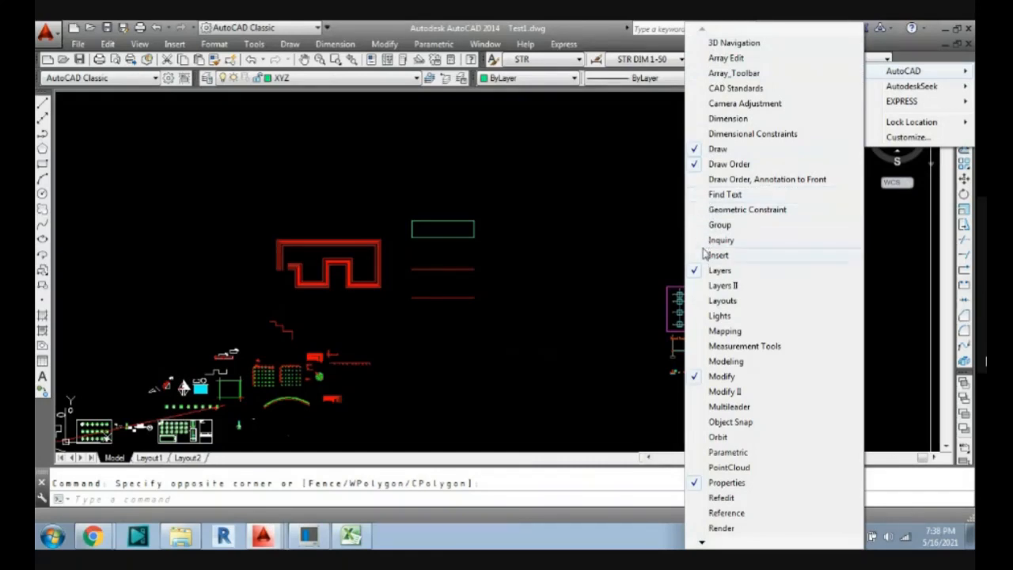
left_click(695, 289)
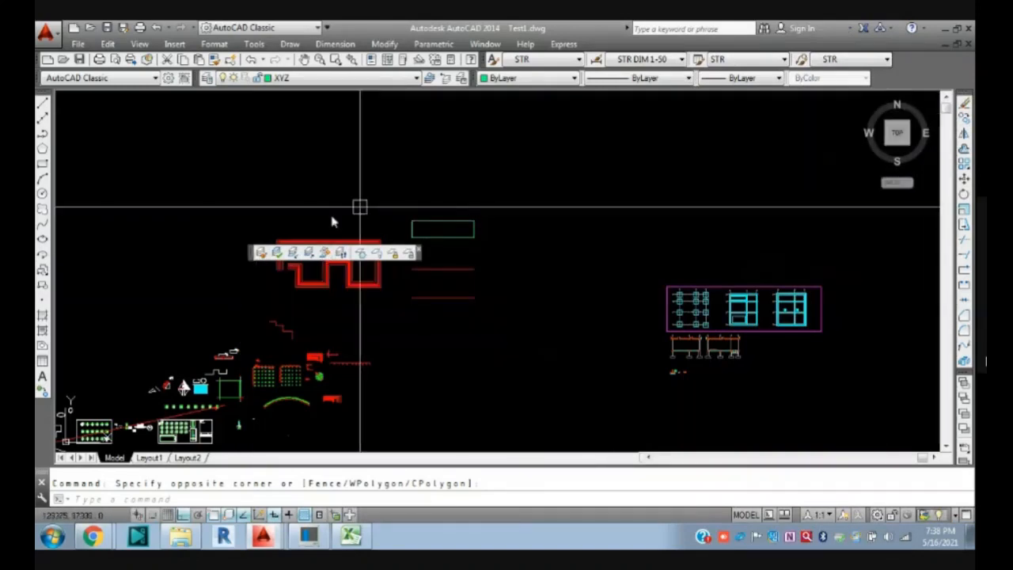
right_click(899, 63)
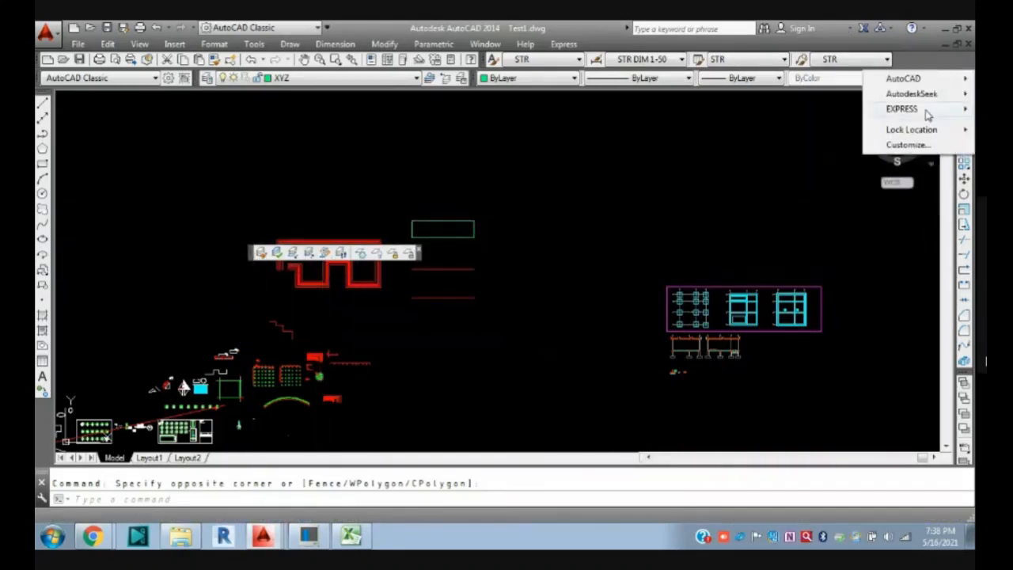
mouse_move(923, 81)
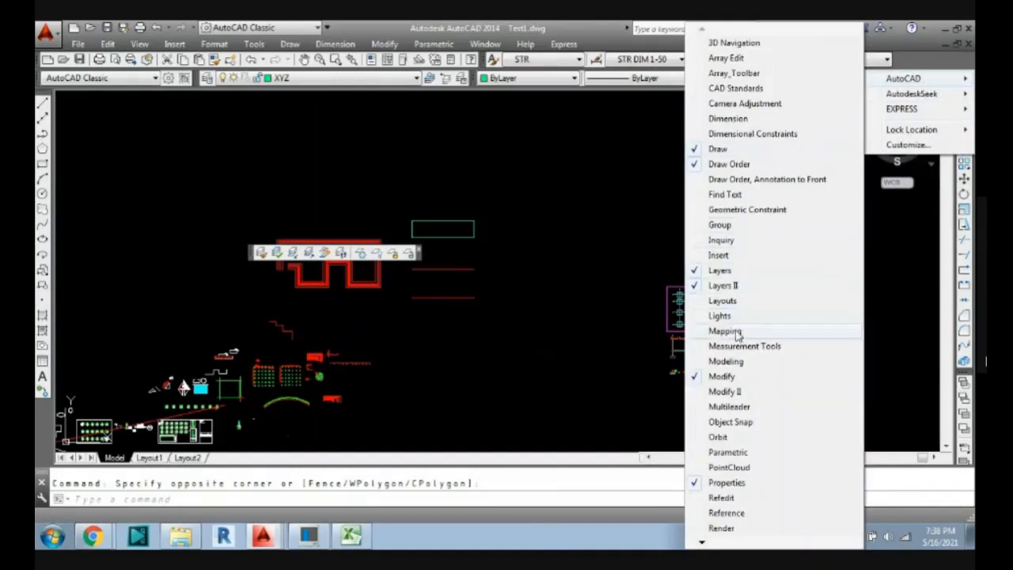
left_click(736, 406)
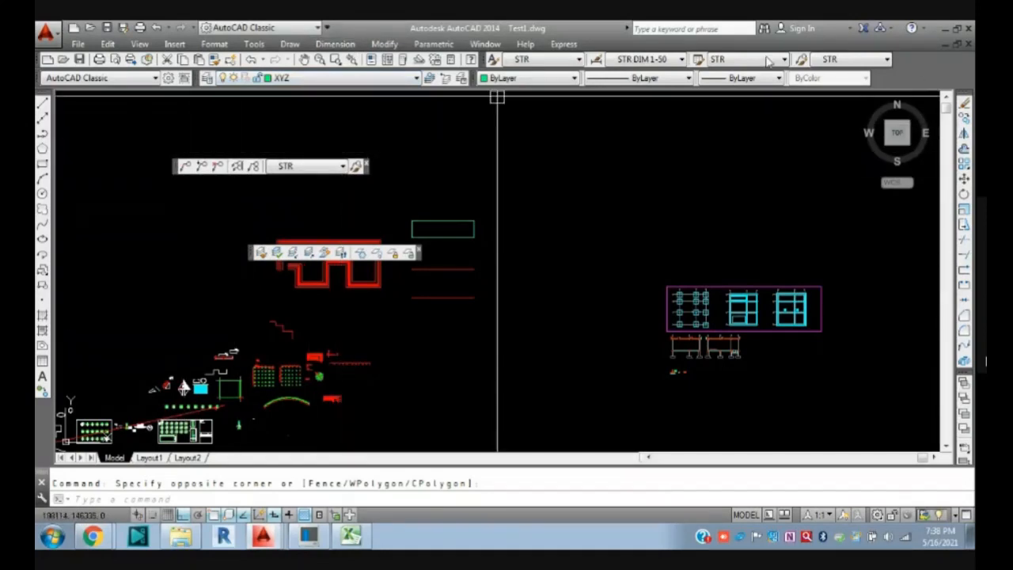
- Display the Viewports and Zoom toolbars
right_click(922, 76)
mouse_move(918, 81)
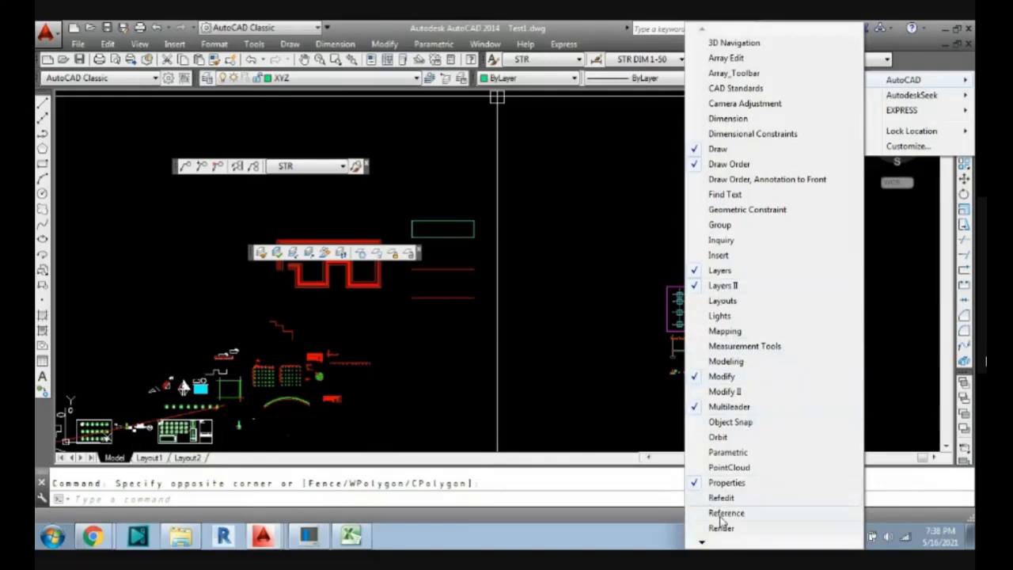
mouse_move(701, 543)
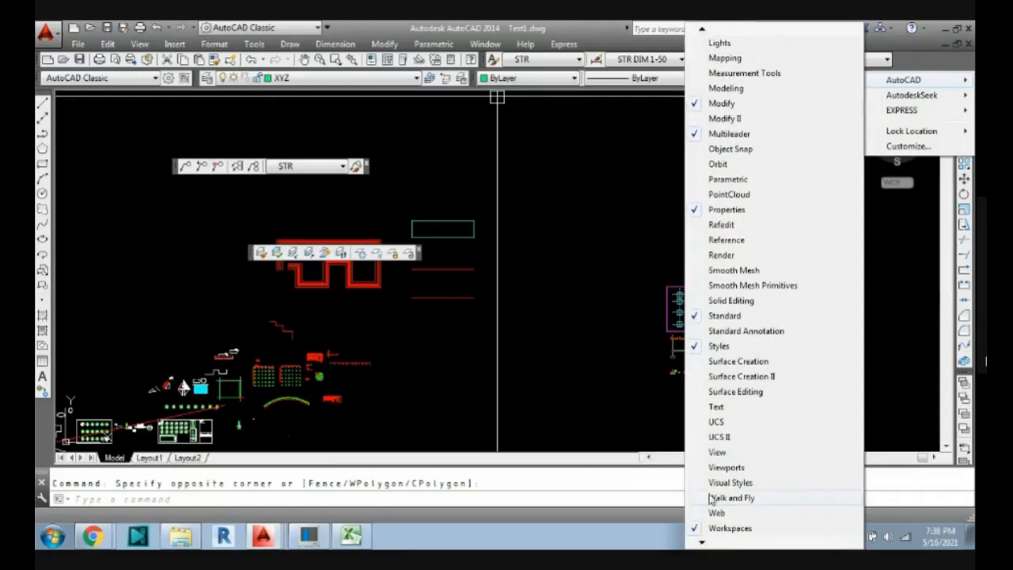
left_click(726, 467)
right_click(917, 67)
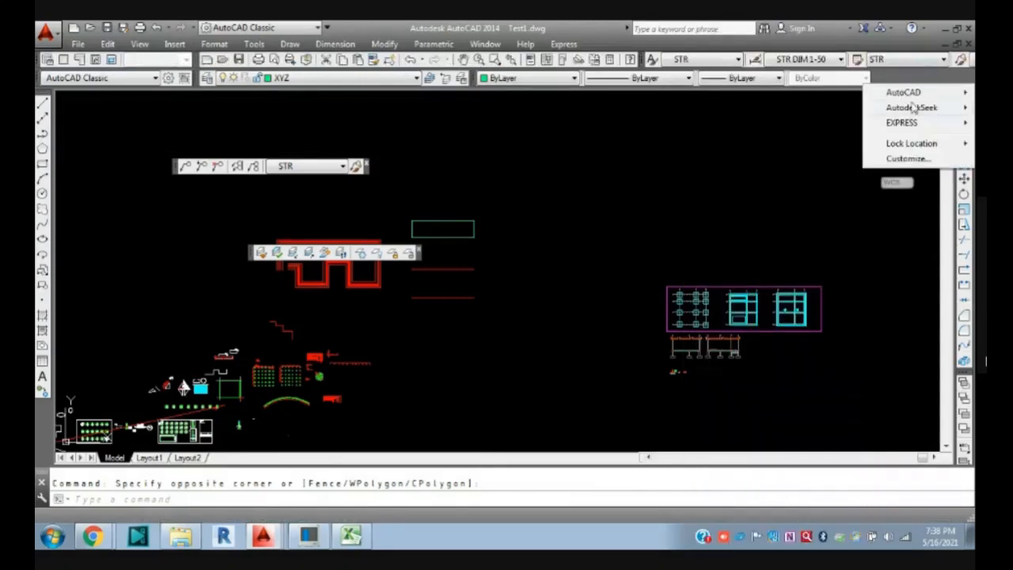
mouse_move(910, 92)
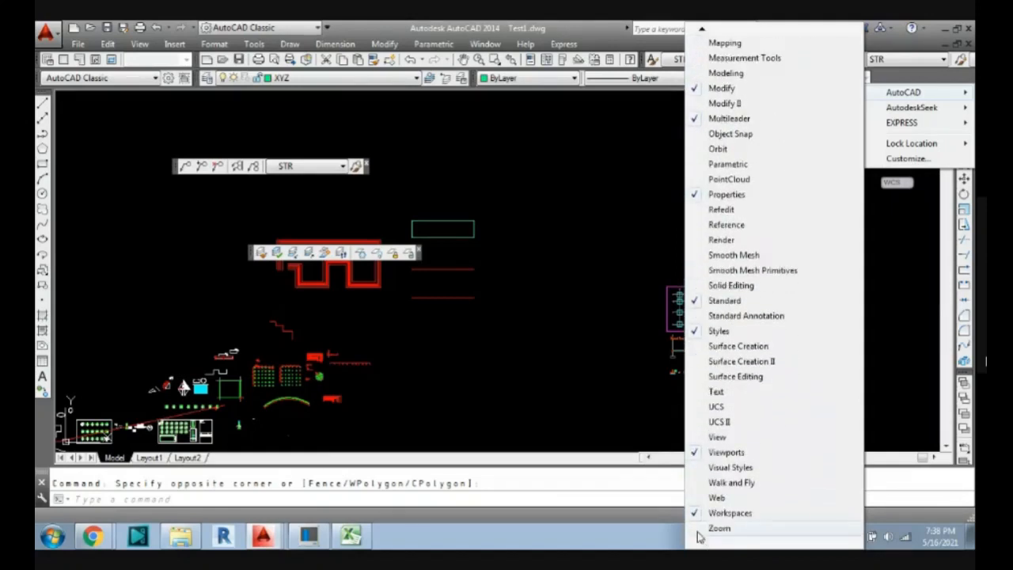
left_click(716, 528)
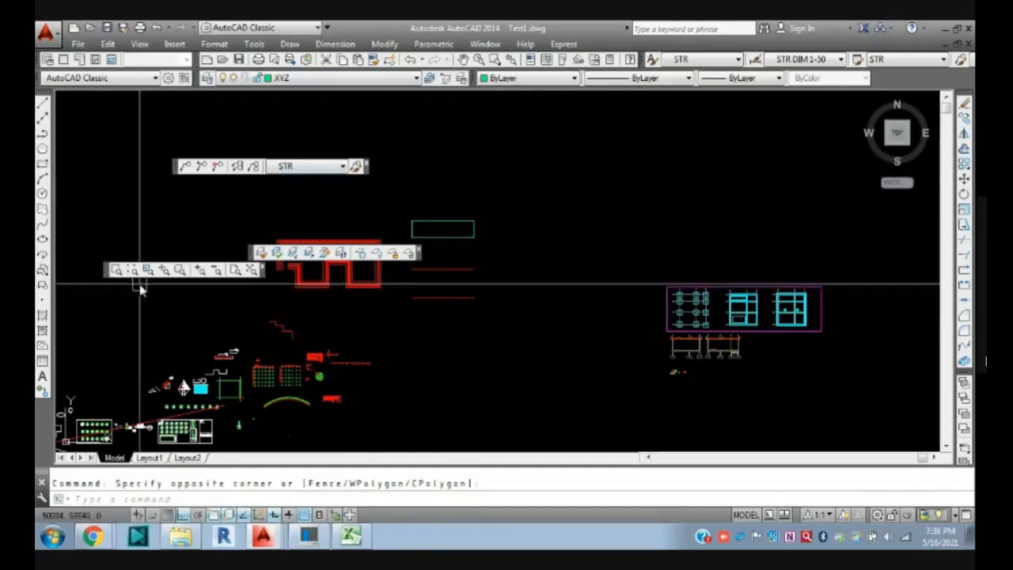
- Zoom in with a window around the first cyan plan inside the magenta frame
left_click(123, 270)
left_click(672, 289)
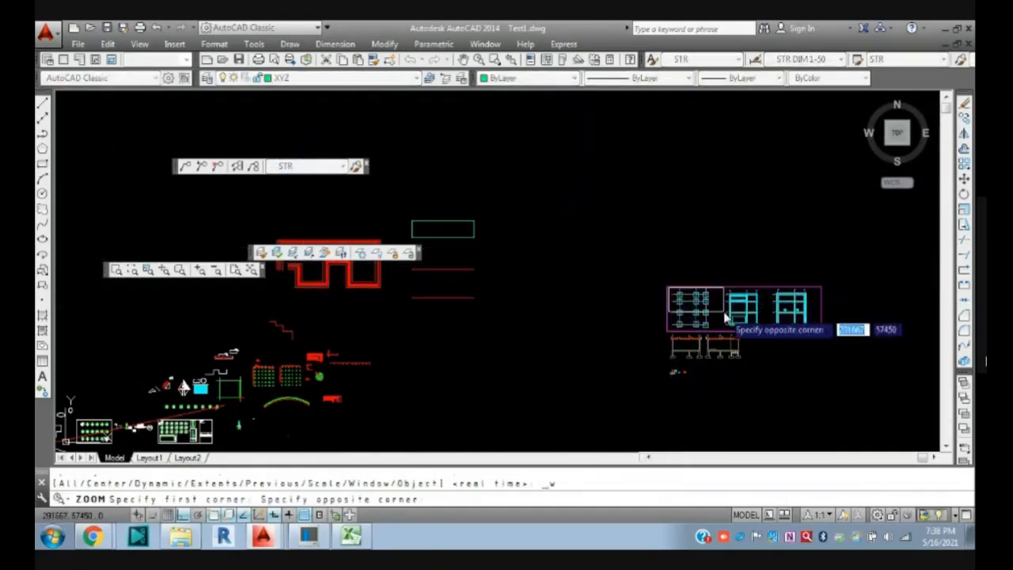
left_click(726, 318)
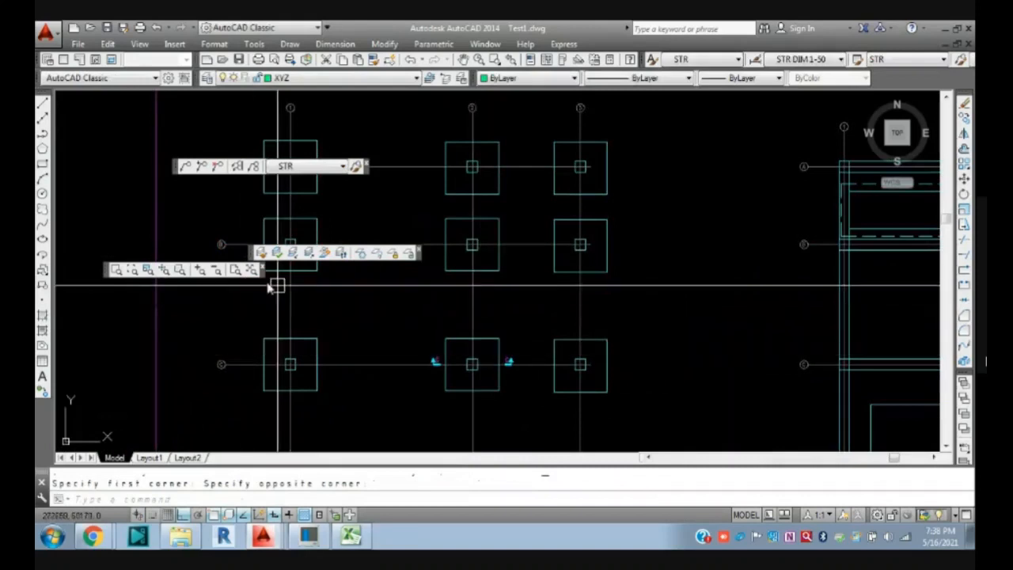
- Try the Dynamic and Scale zoom tools, cancelling each one
left_click(133, 271)
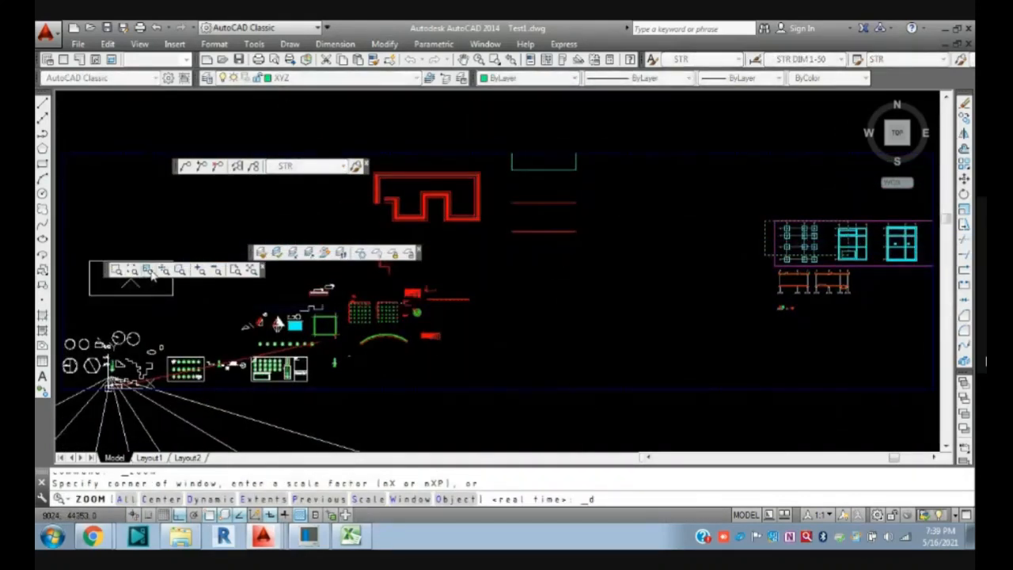
key("Escape")
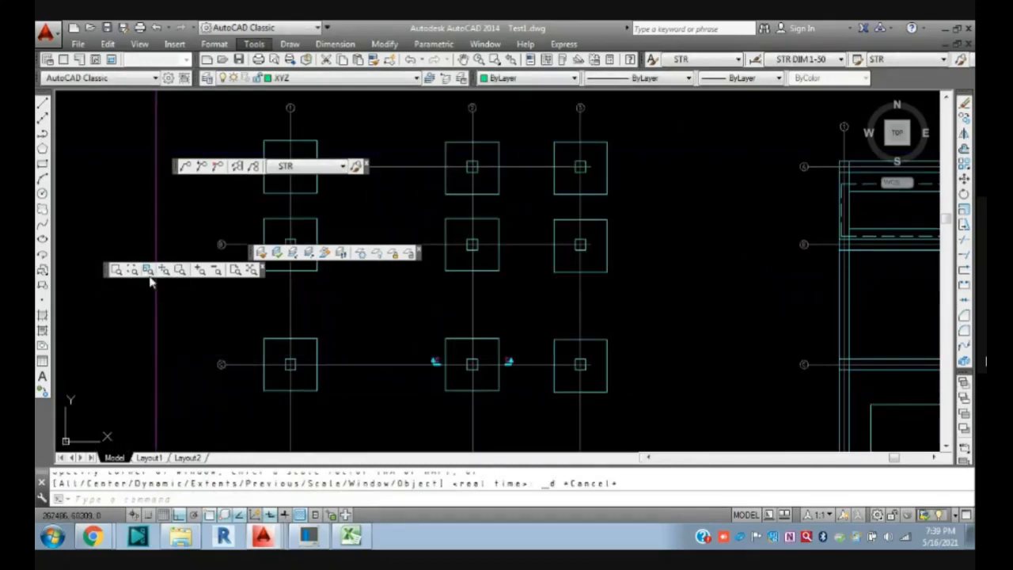
left_click(149, 274)
left_click(692, 277)
key("Escape")
key("Escape")
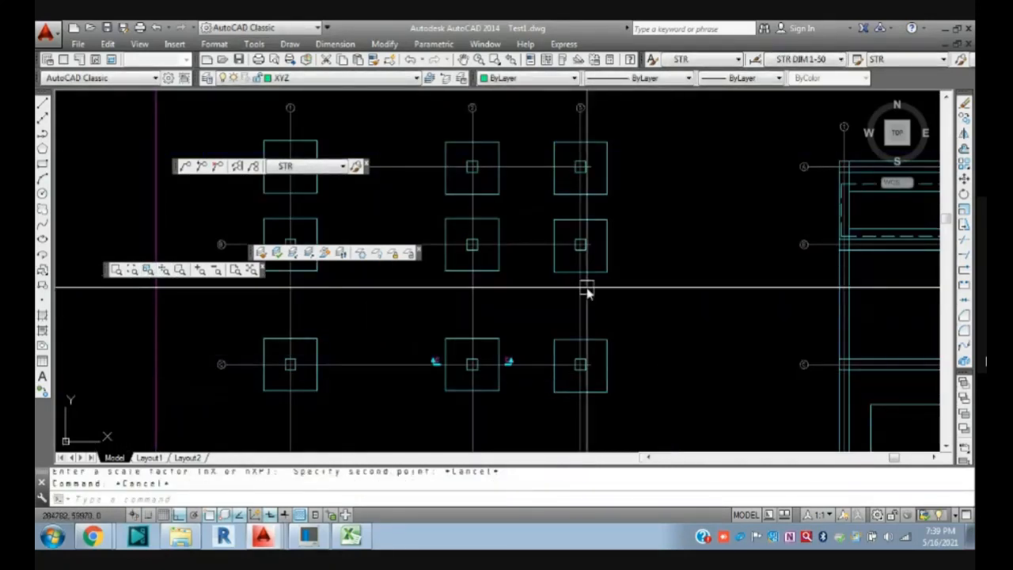
- Switch to the Google Meet window, read the meeting chat messages, and return to AutoCAD
left_click(92, 537)
left_click(107, 489)
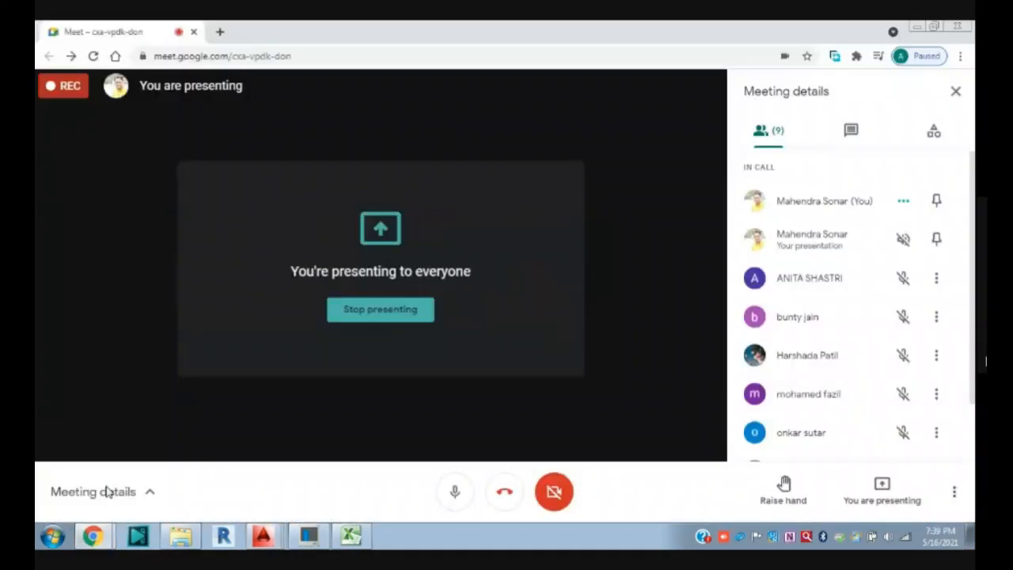
left_click(852, 140)
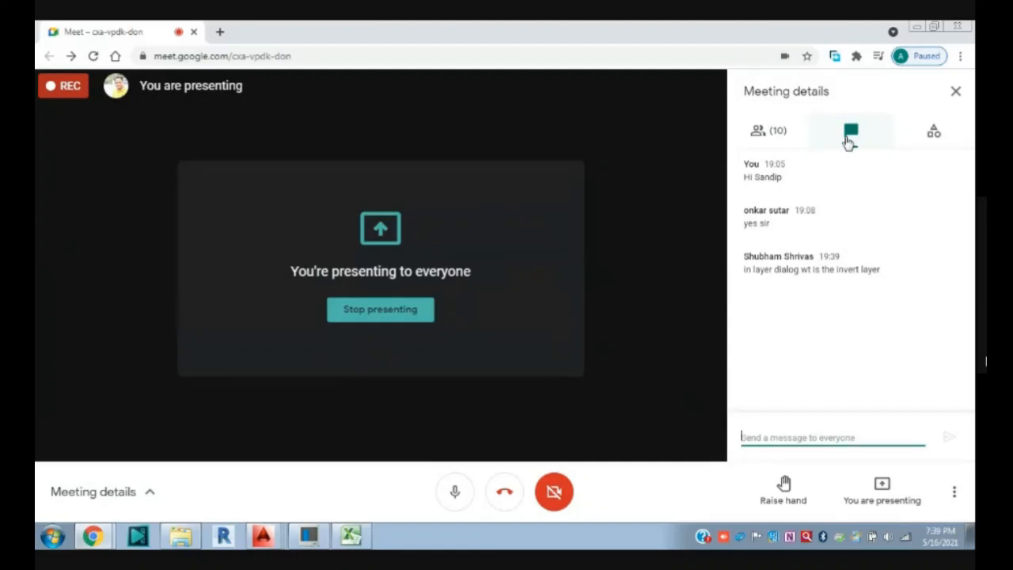
left_click(918, 29)
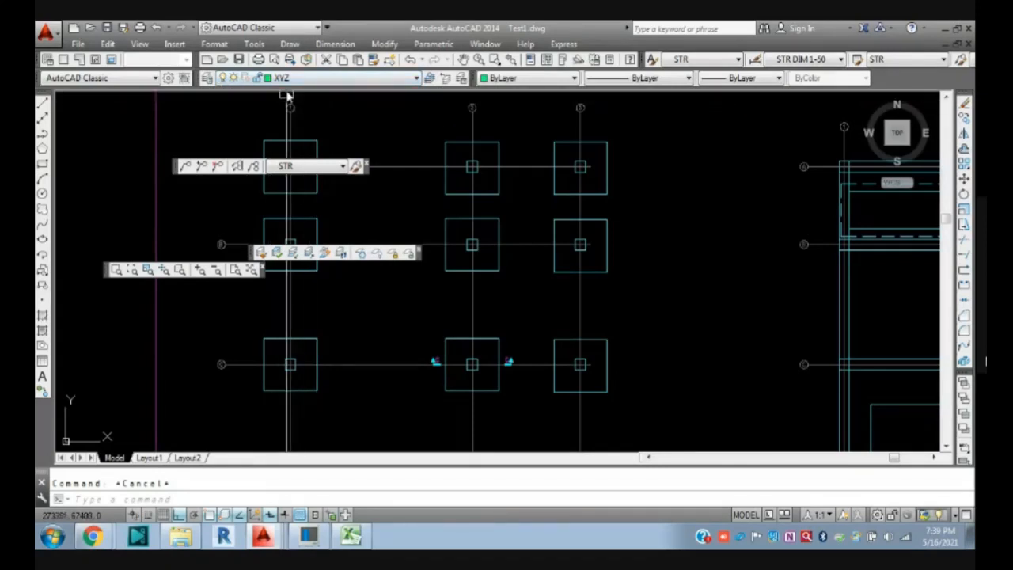
- Open the Layer Properties Manager and move it up, clear of the command line
type("la")
key("Return")
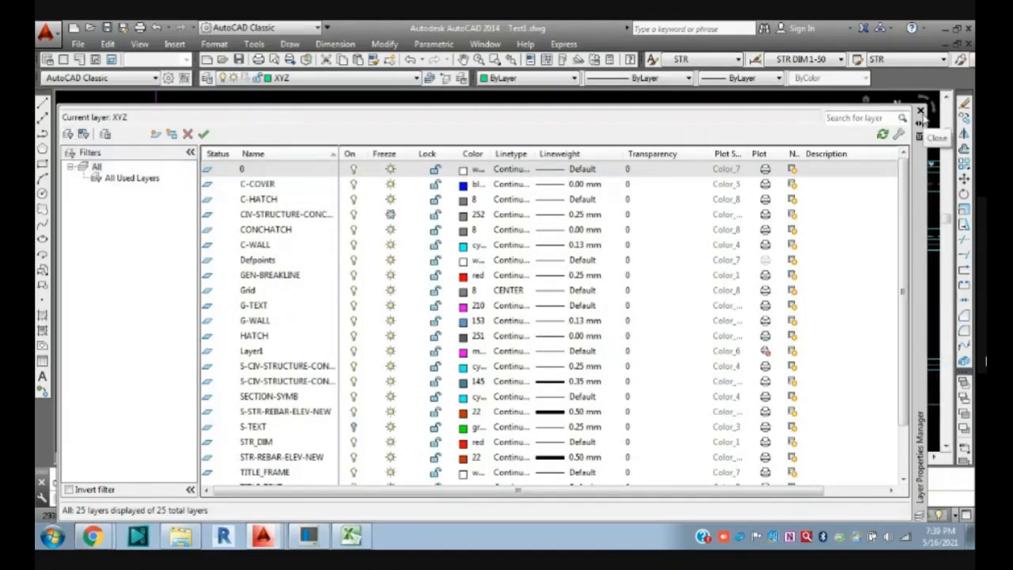
left_click_drag(927, 195, 934, 155)
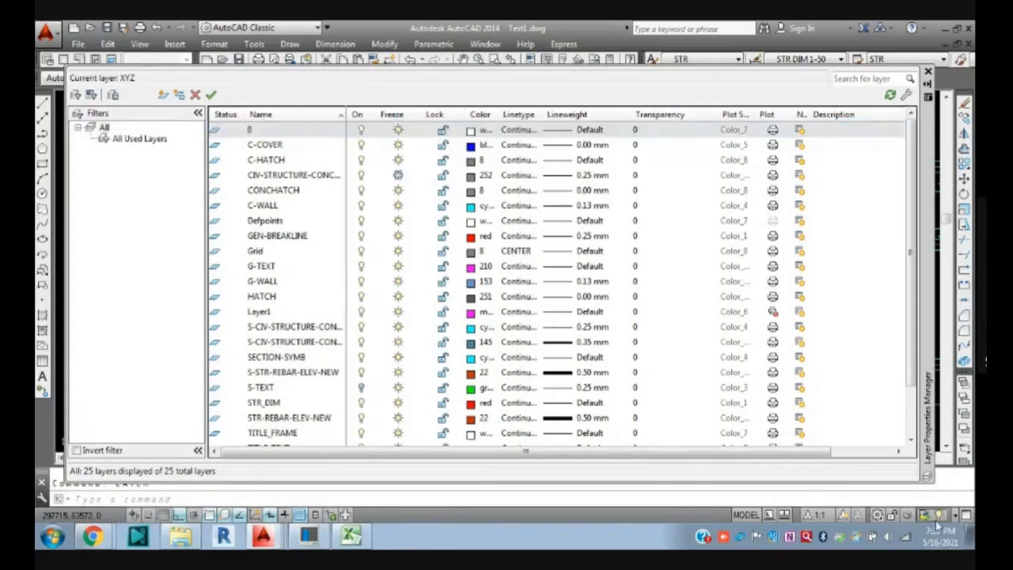
- Switch the layer list's Invert filter option on and off repeatedly to compare the results, and close the Layer Properties Manager
left_click(76, 450)
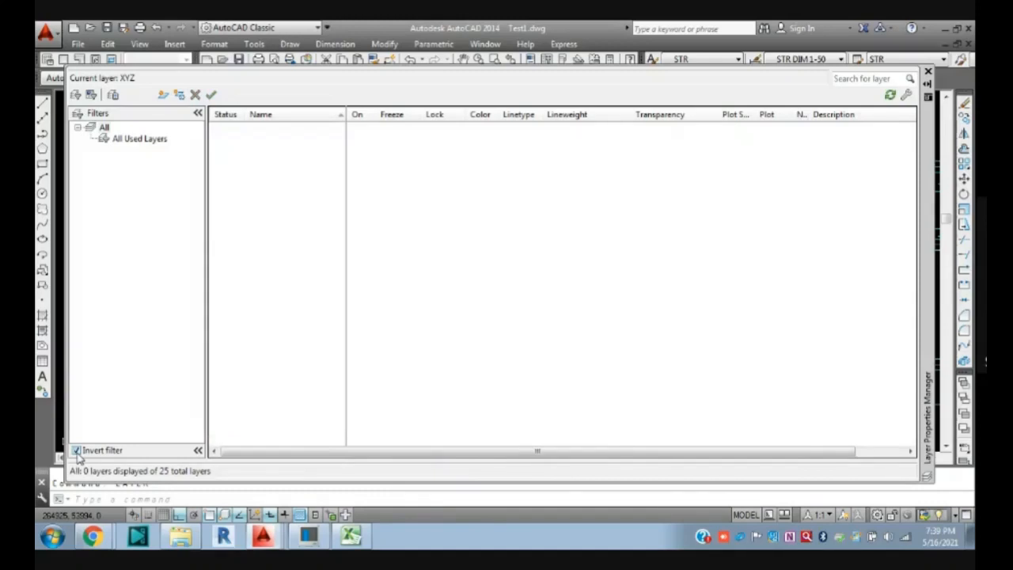
left_click(76, 450)
left_click(76, 450)
left_click(76, 450)
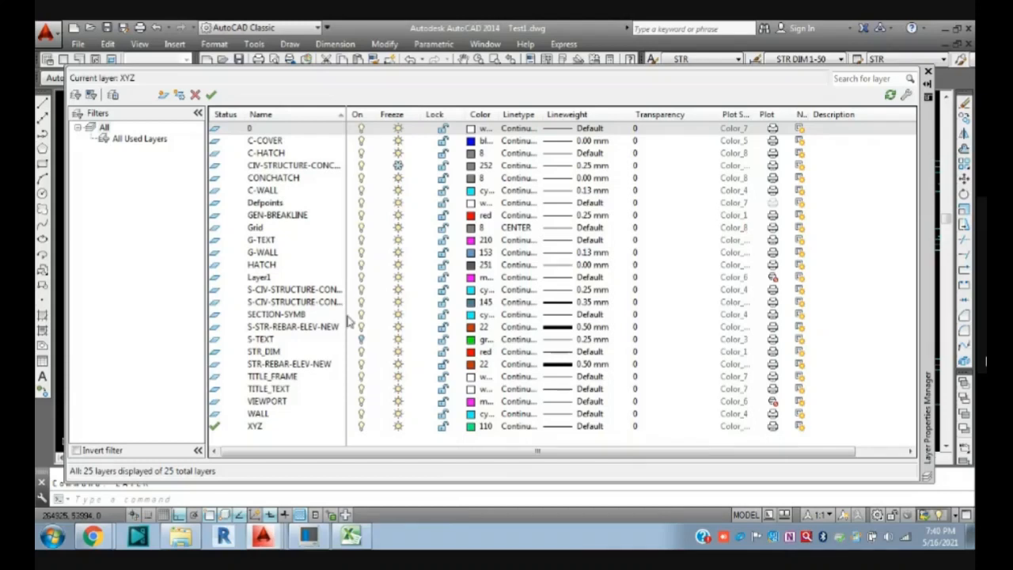
left_click(76, 450)
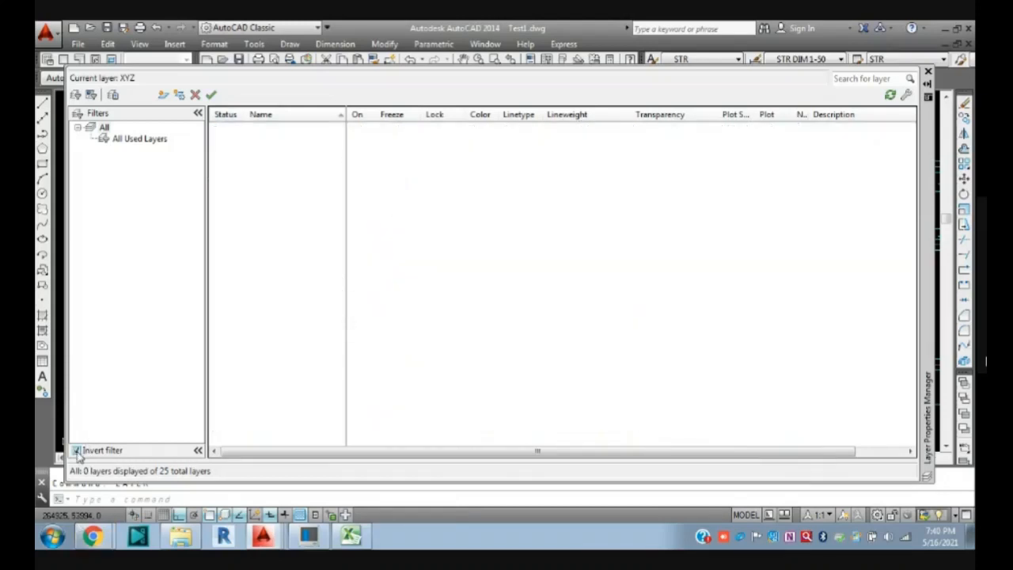
left_click(77, 450)
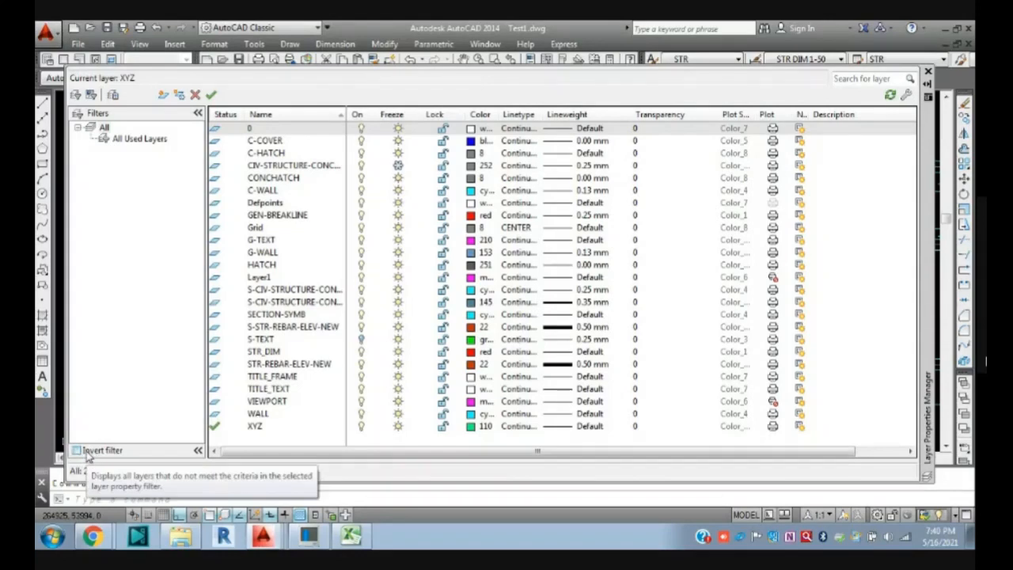
left_click(928, 72)
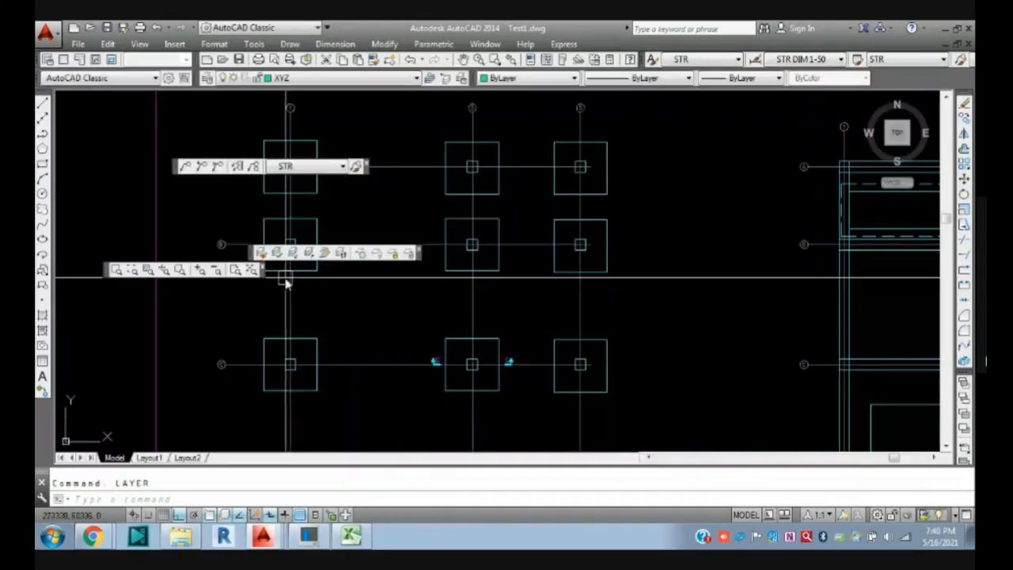
mouse_move(286, 283)
key("Escape")
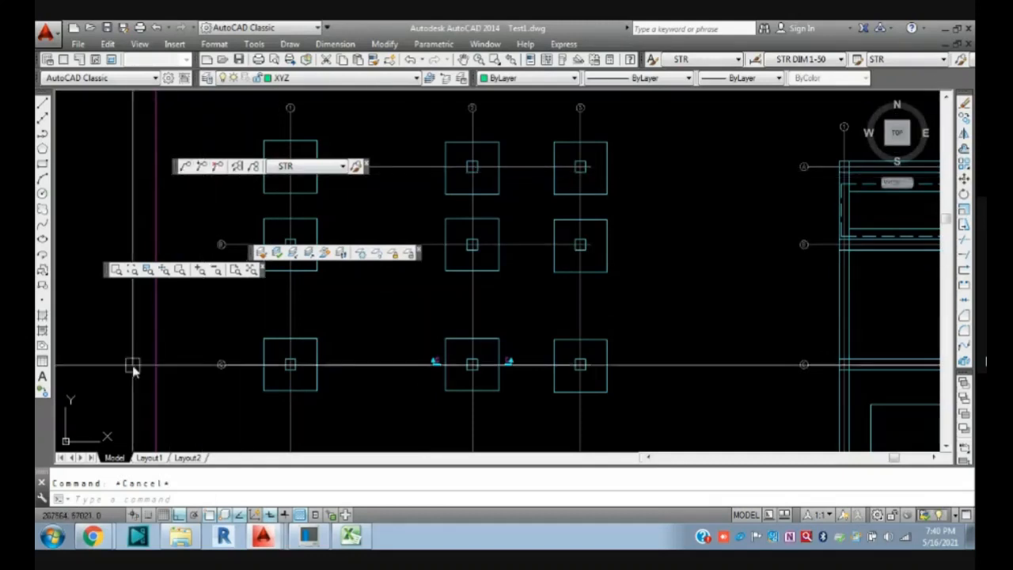
- Dock the floating Zoom, Multileader and Layers II toolbars side by side in a new row beneath the existing toolbars
left_click_drag(111, 277, 77, 102)
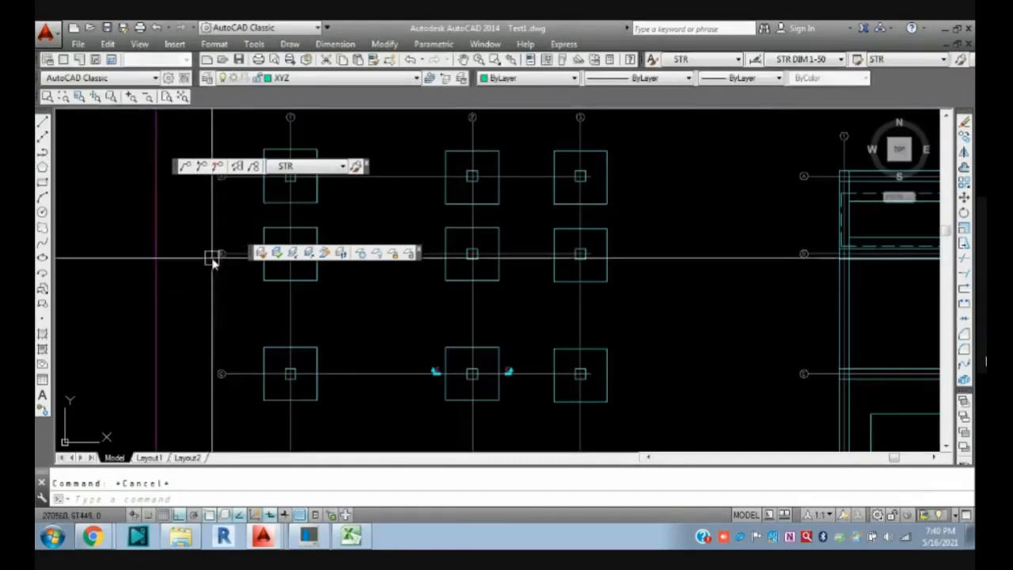
left_click_drag(176, 166, 294, 99)
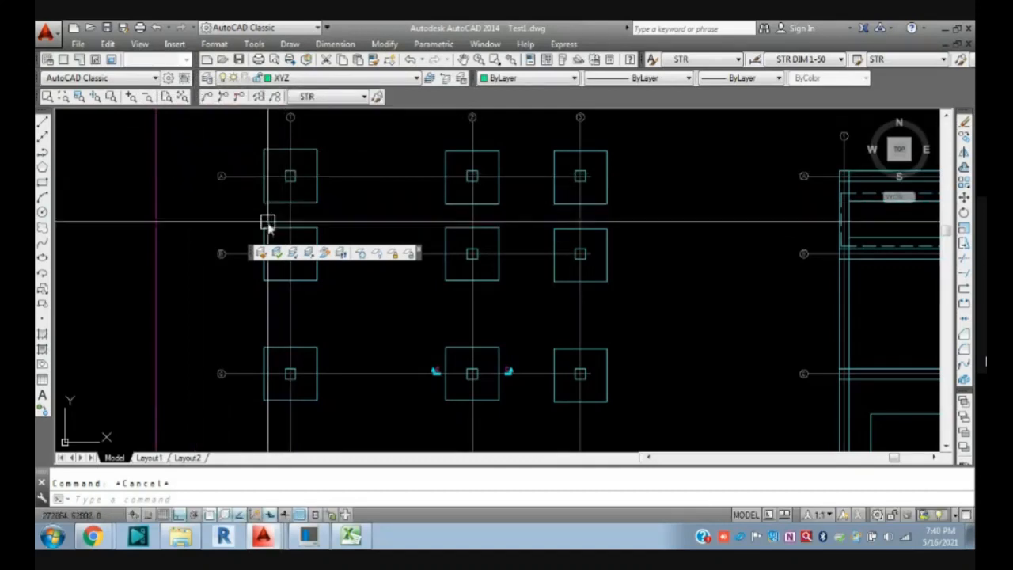
mouse_move(254, 254)
left_mouse_down()
mouse_move(396, 99)
mouse_move(473, 98)
left_mouse_up()
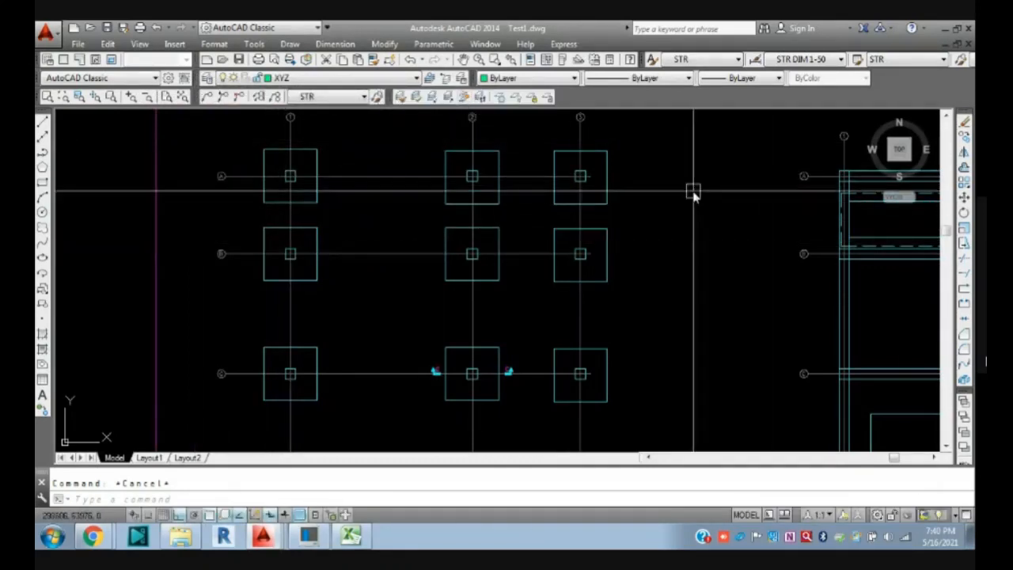
- Turn on the clean screen display and look over the framed plans, the sections and the rest of the drawing
middle_click_drag(692, 190, 646, 283)
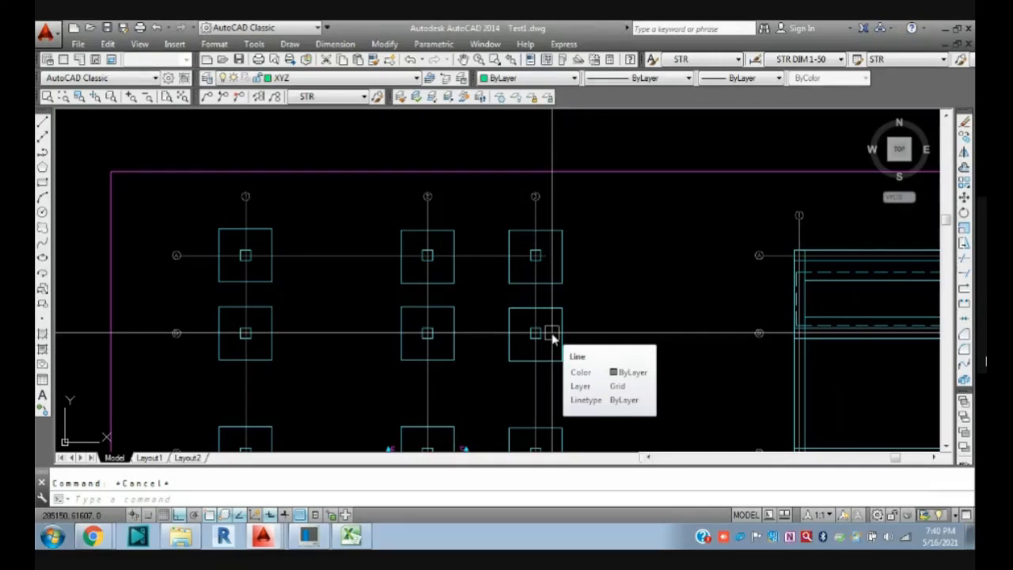
key("ctrl+0")
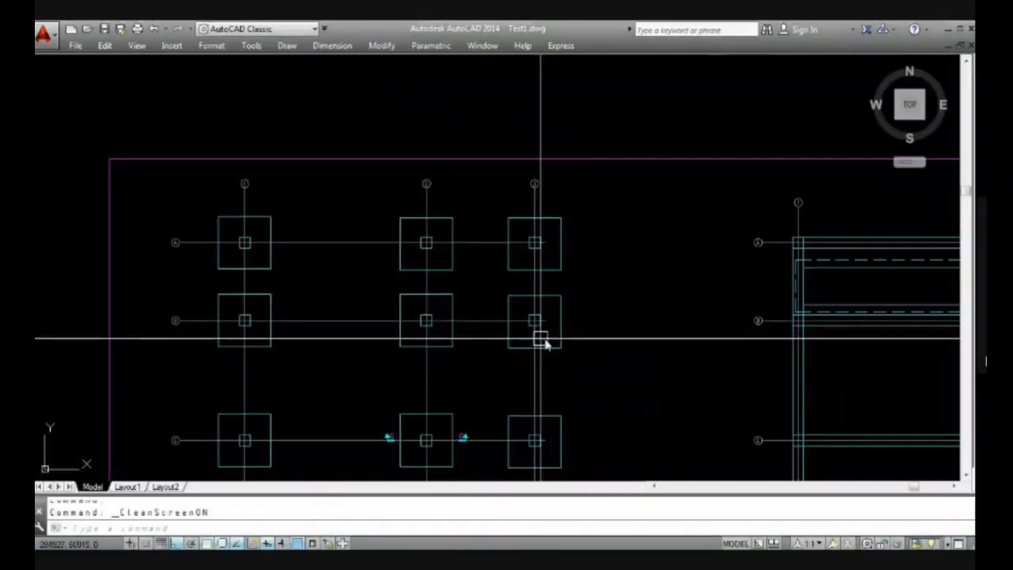
scroll(566, 338, "down", 3)
scroll(568, 339, "down", 2)
middle_click_drag(732, 354, 473, 309)
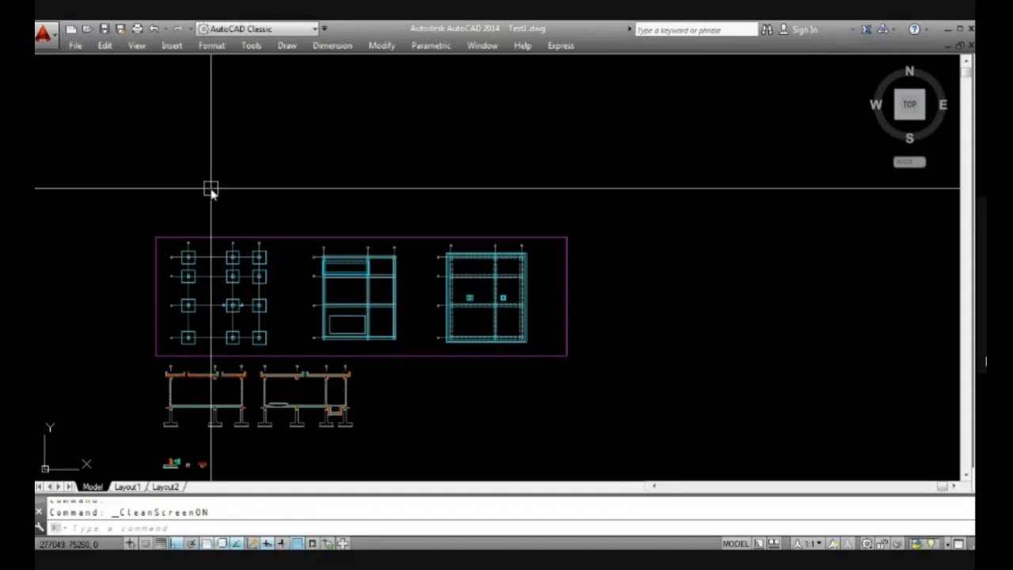
scroll(304, 277, "down", 4)
middle_click_drag(380, 323, 548, 323)
scroll(373, 290, "up", 2)
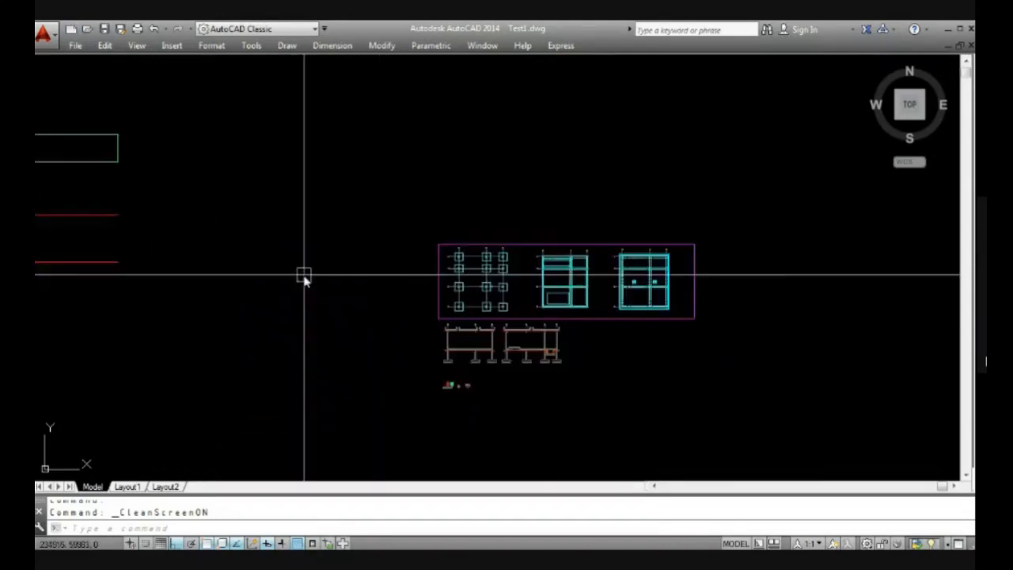
scroll(176, 199, "down", 2)
middle_click_drag(235, 223, 549, 367)
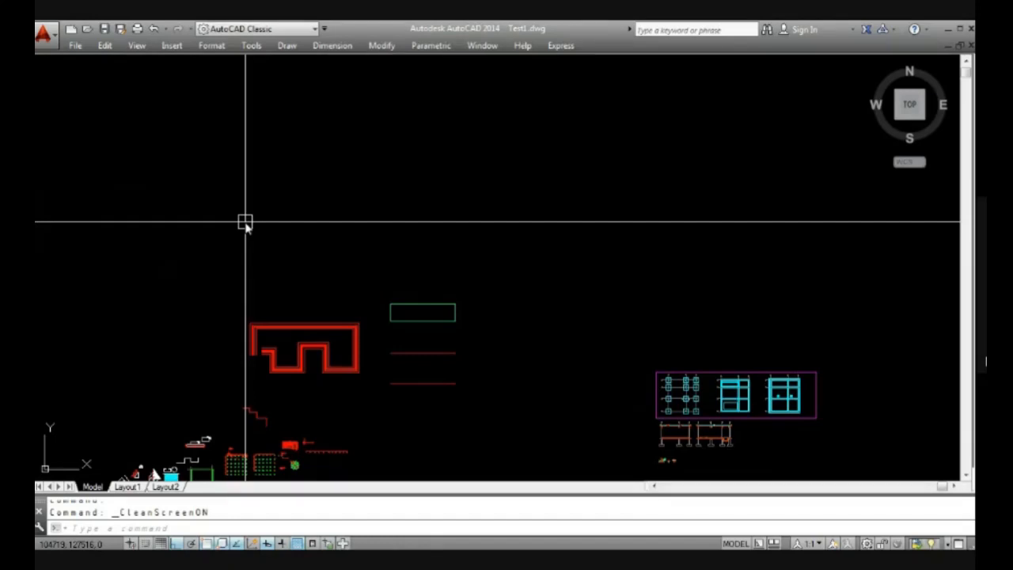
- Turn the clean screen display off, toggle it on and off once more, and view the drawing as a whole
key("ctrl+0")
scroll(714, 285, "down", 2)
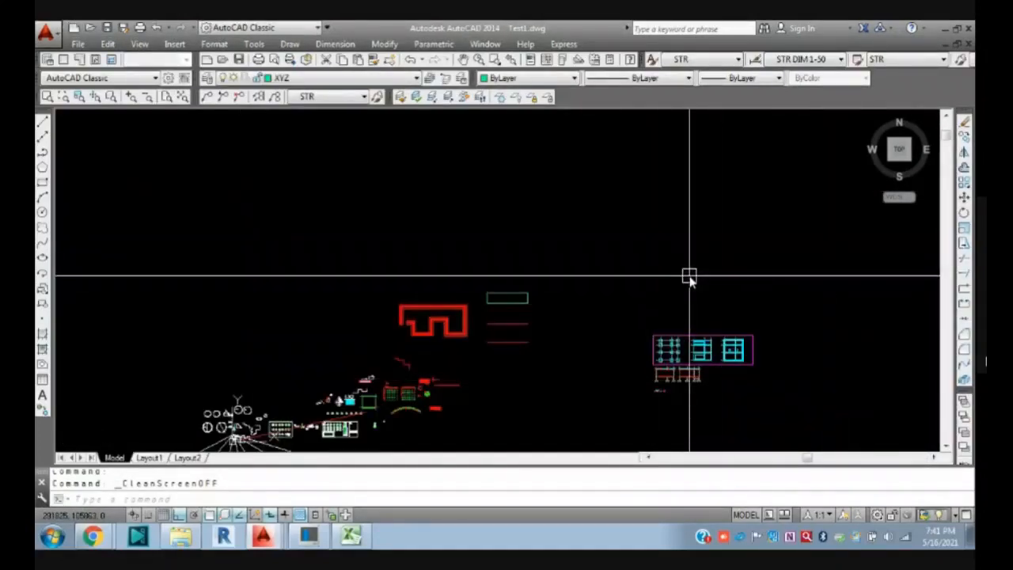
key("ctrl+0")
key("ctrl+0")
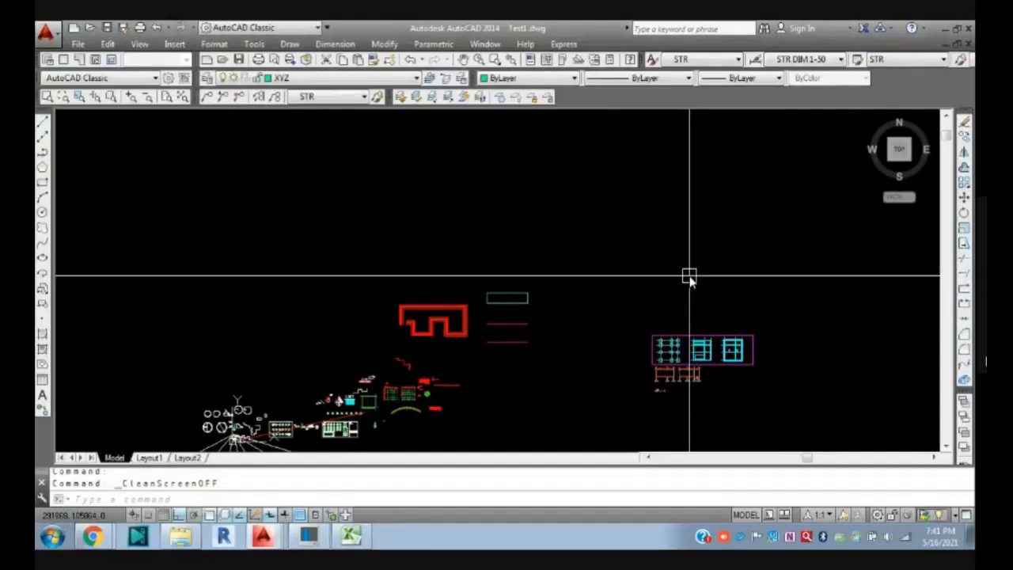
middle_click_drag(333, 334, 272, 206)
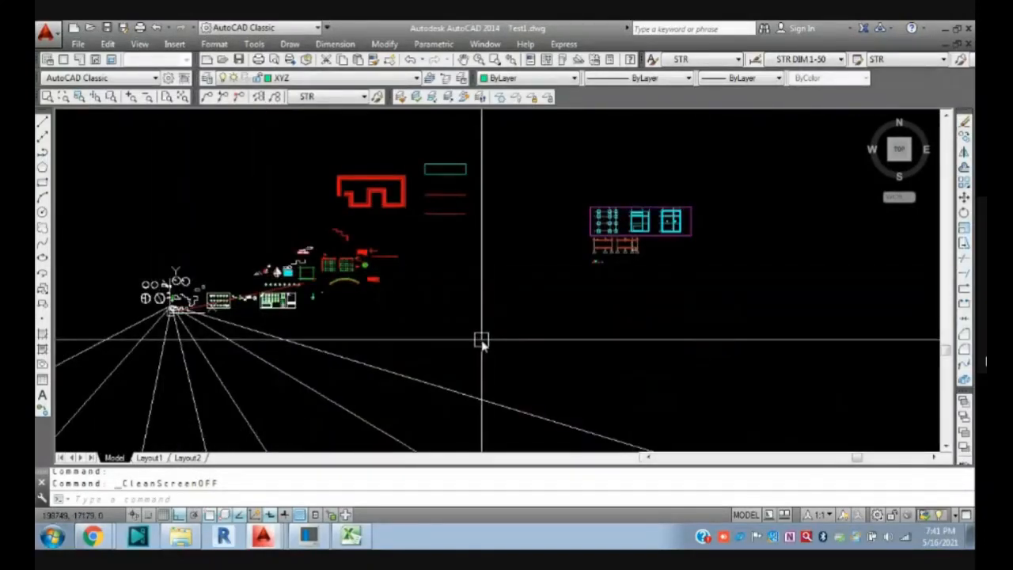
mouse_move(481, 341)
middle_mouse_down()
mouse_move(606, 425)
mouse_move(571, 348)
middle_mouse_up()
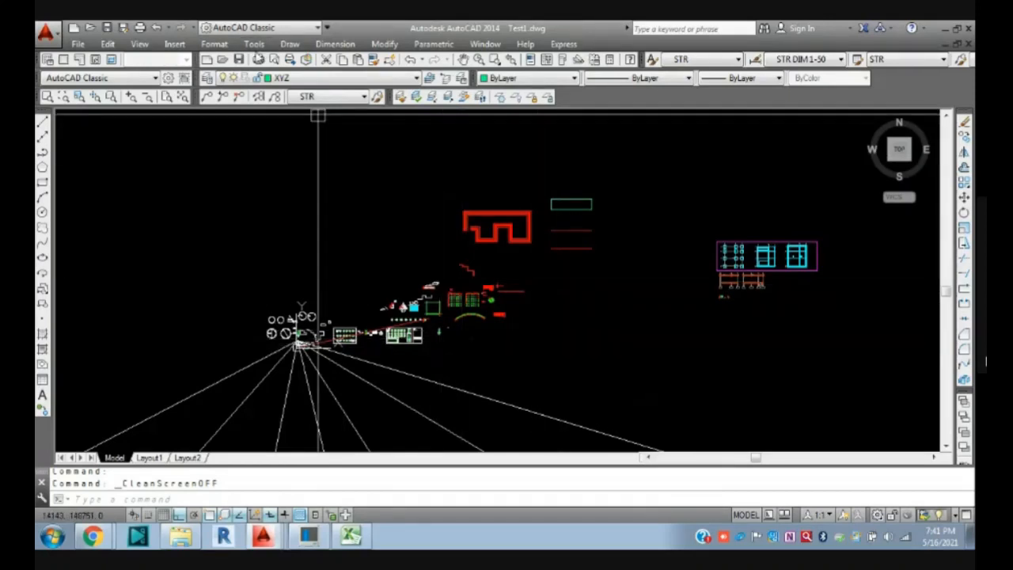
left_click(214, 44)
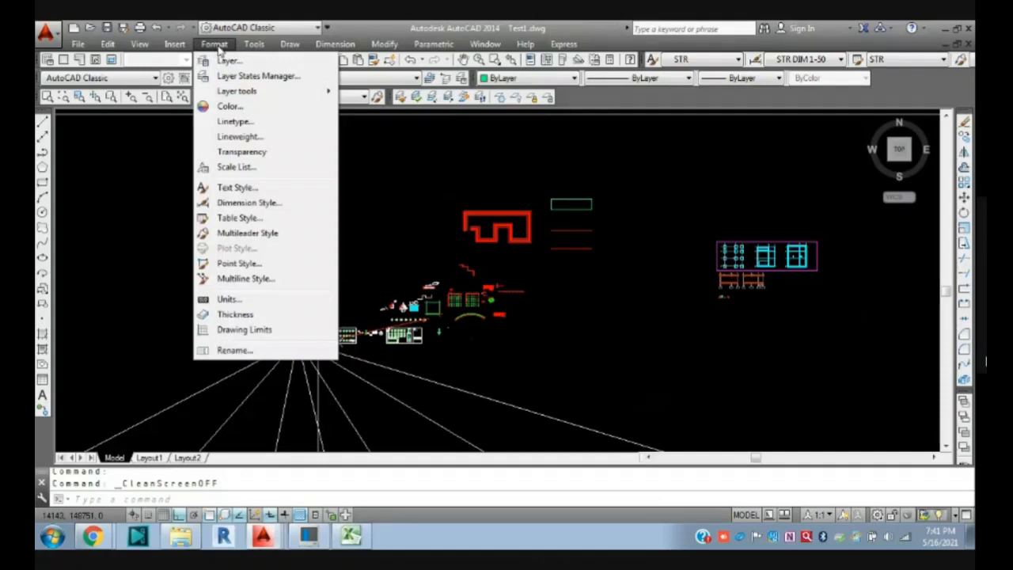
left_click(118, 195)
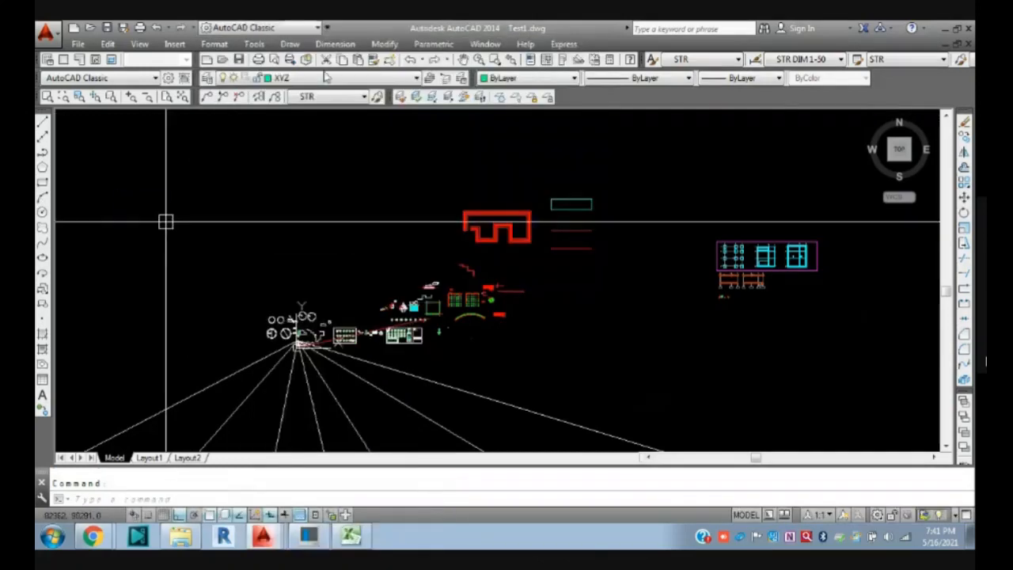
left_click(334, 44)
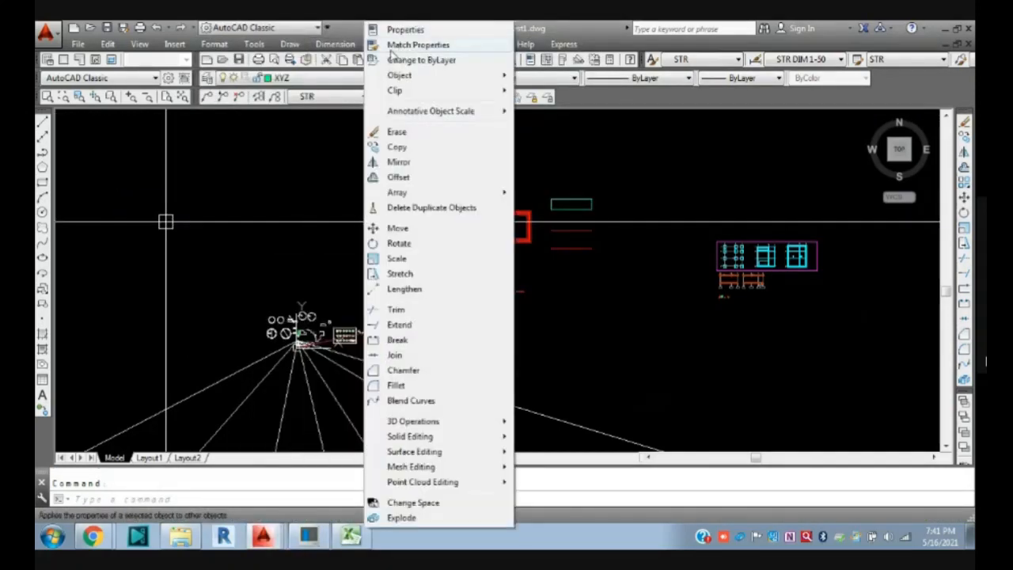
left_click(244, 255)
left_click(303, 293)
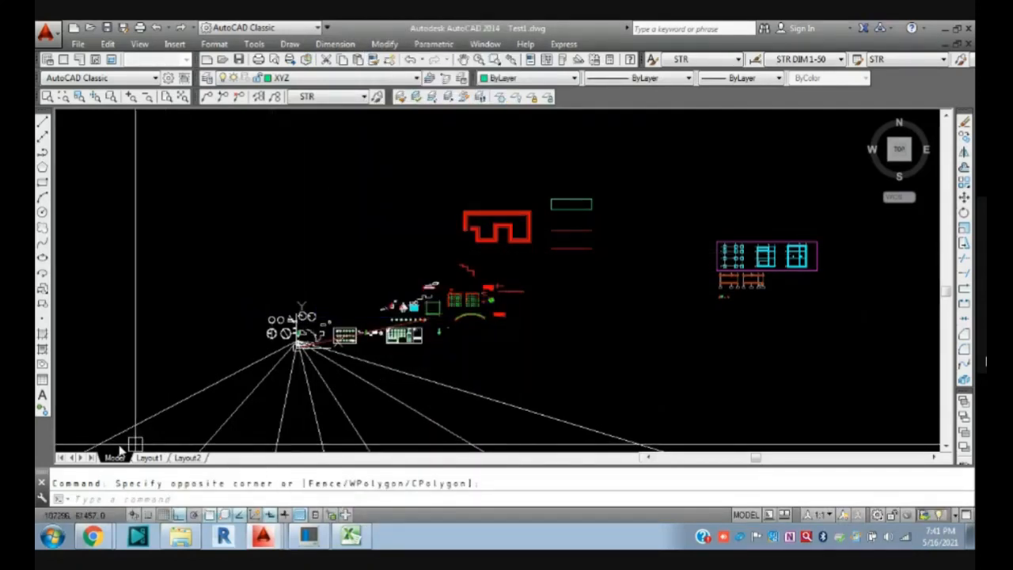
- Switch to the Google Meet window and look through the list of participants in the call
left_click(92, 538)
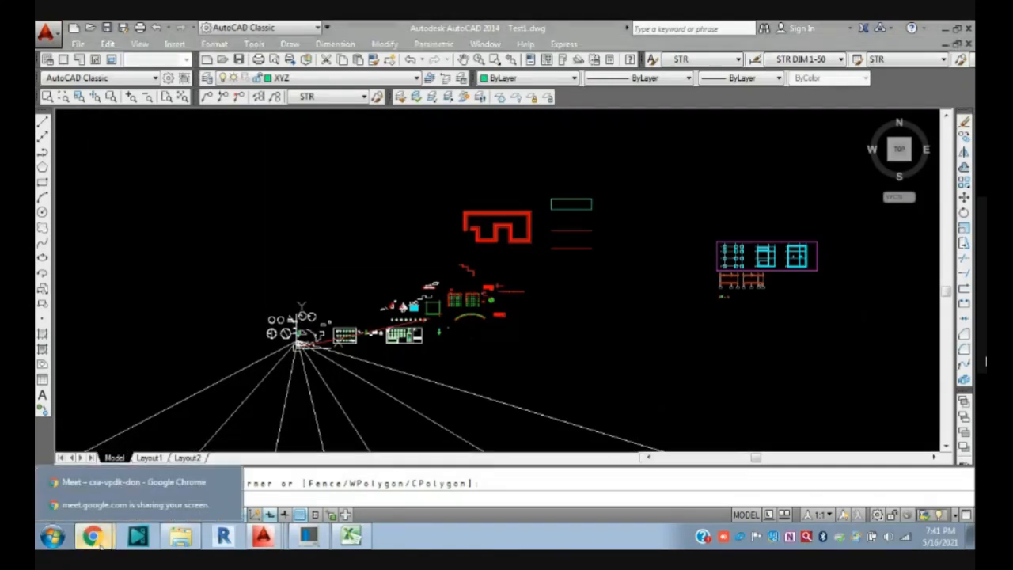
left_click(118, 481)
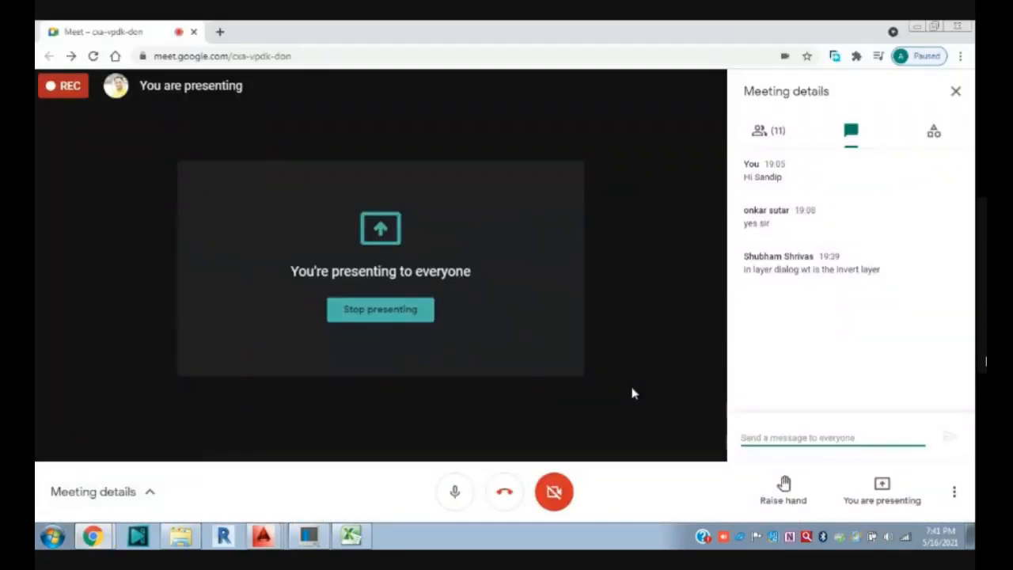
left_click(779, 131)
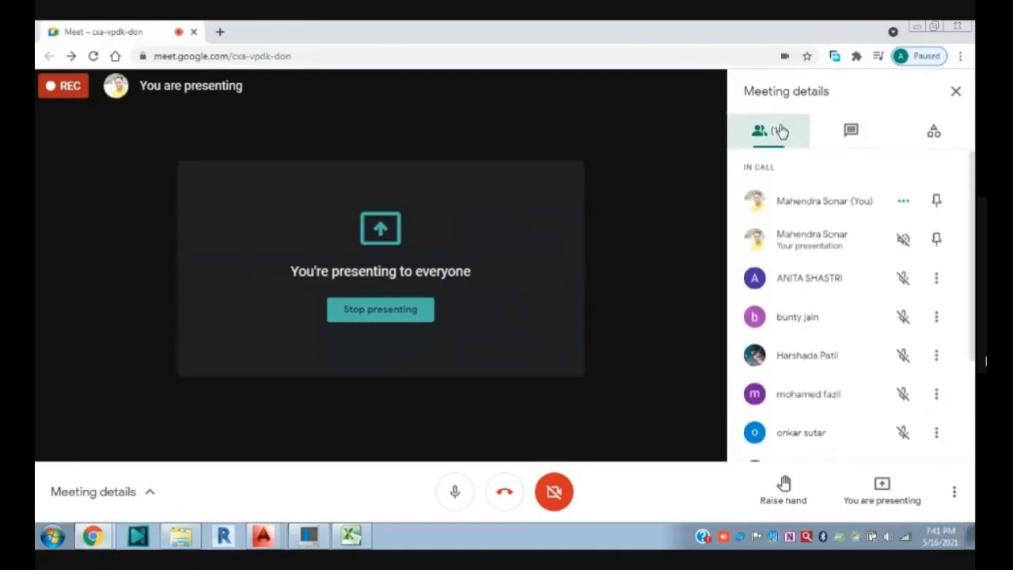
scroll(969, 354, "down", 4)
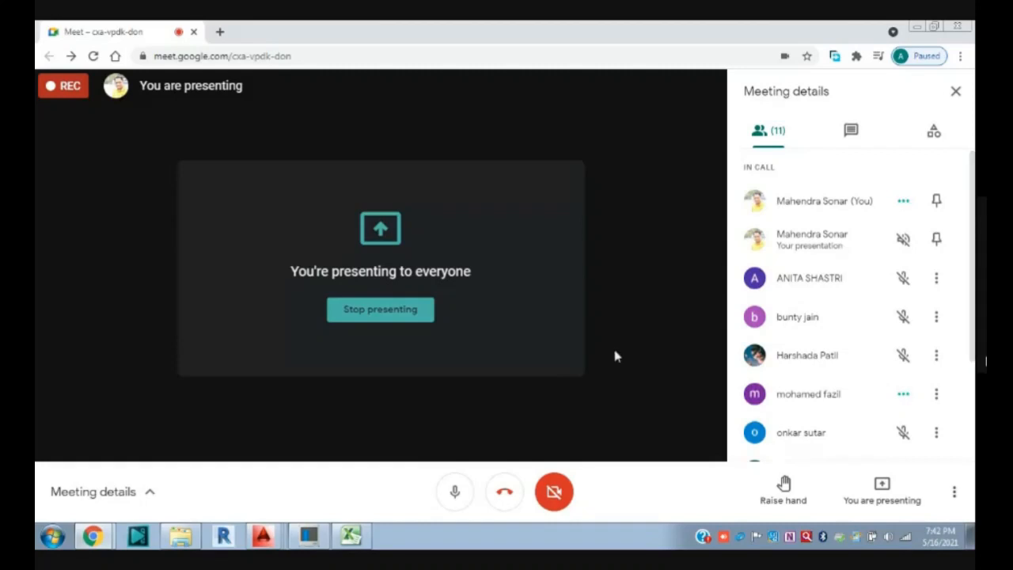
scroll(933, 355, "down", 3)
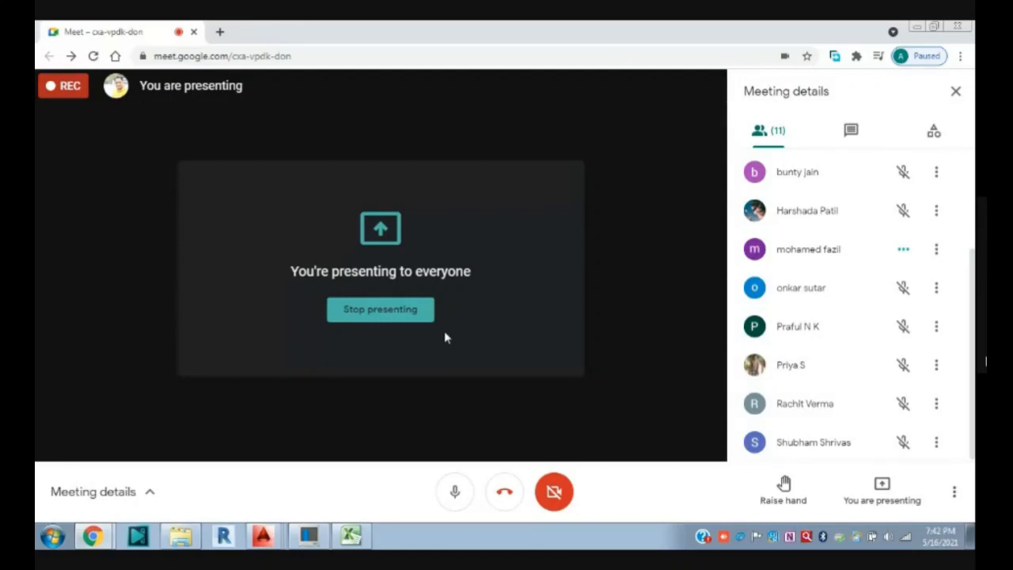
- Switch back to AutoCAD and turn on snap mode, infer constraints and the grid display
left_click(916, 27)
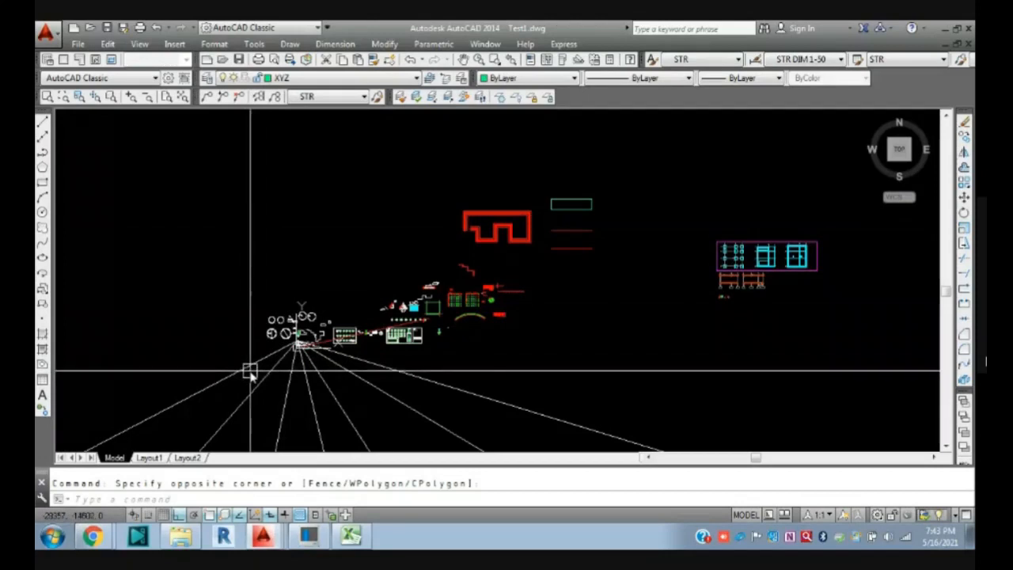
left_click(134, 515)
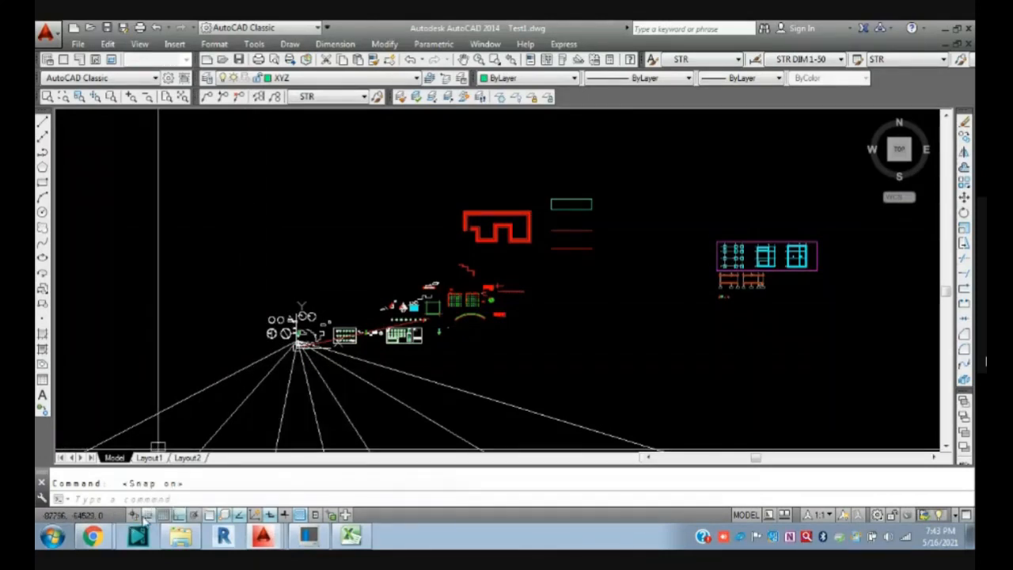
left_click(135, 515)
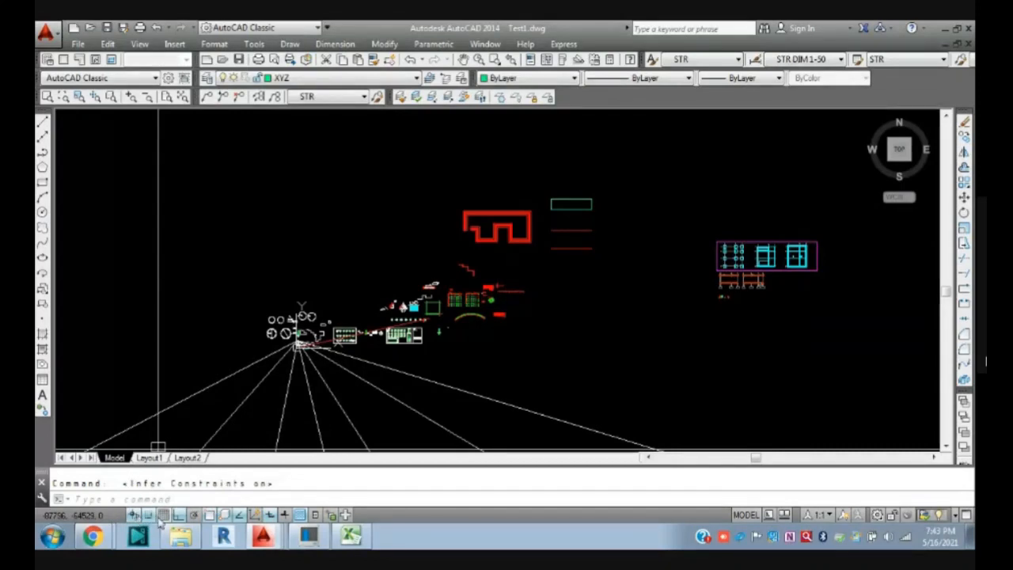
key("F2")
key("F2")
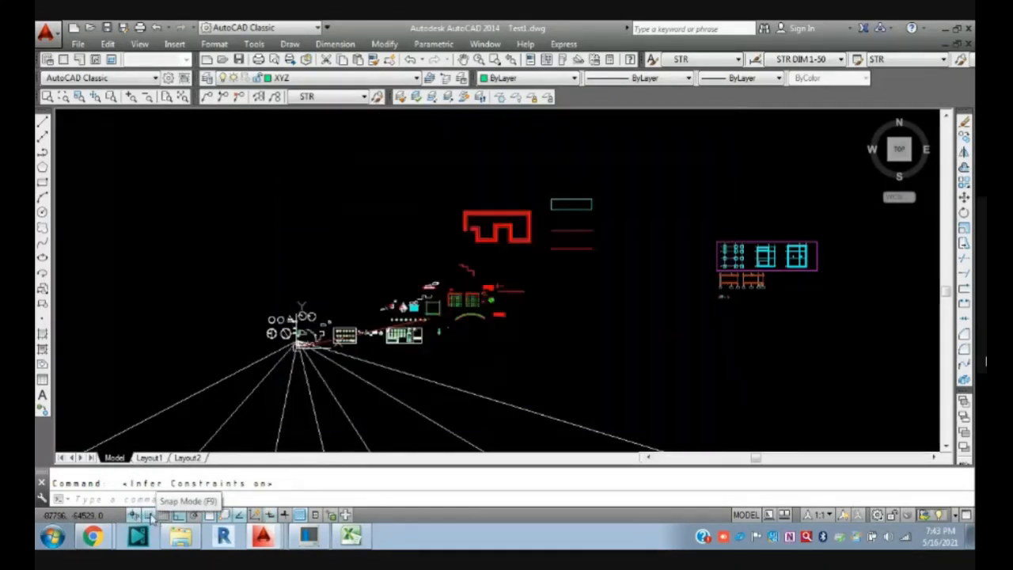
key("Escape")
left_click(167, 515)
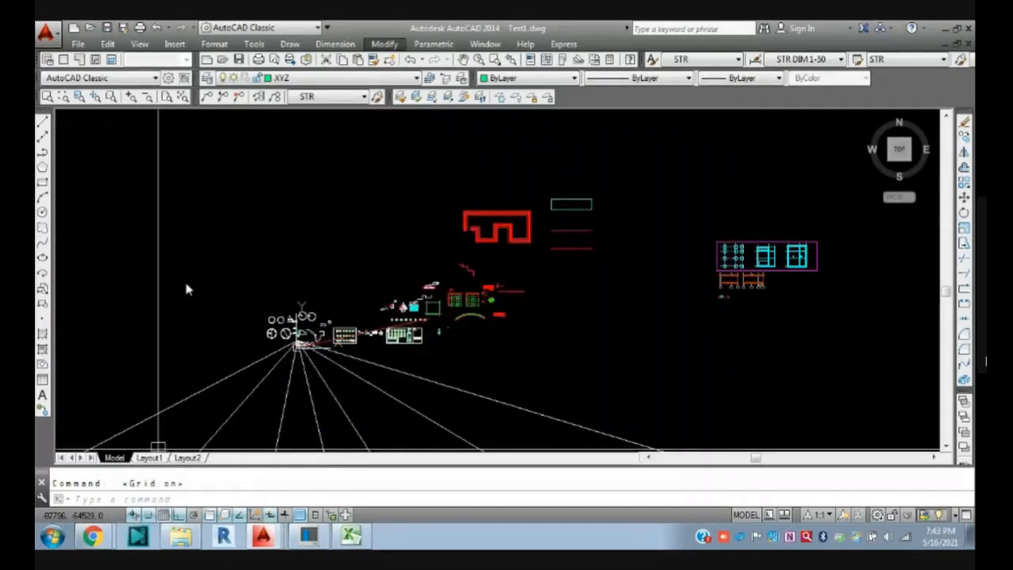
- Open the object snap settings, review the available snap modes and close them without changes
left_click(282, 205)
type("os")
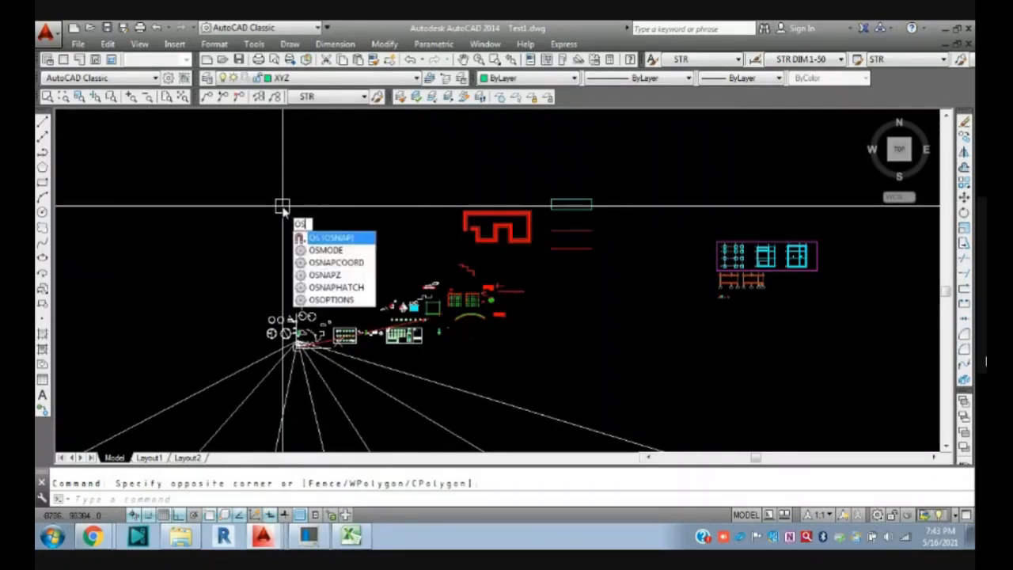
key("Return")
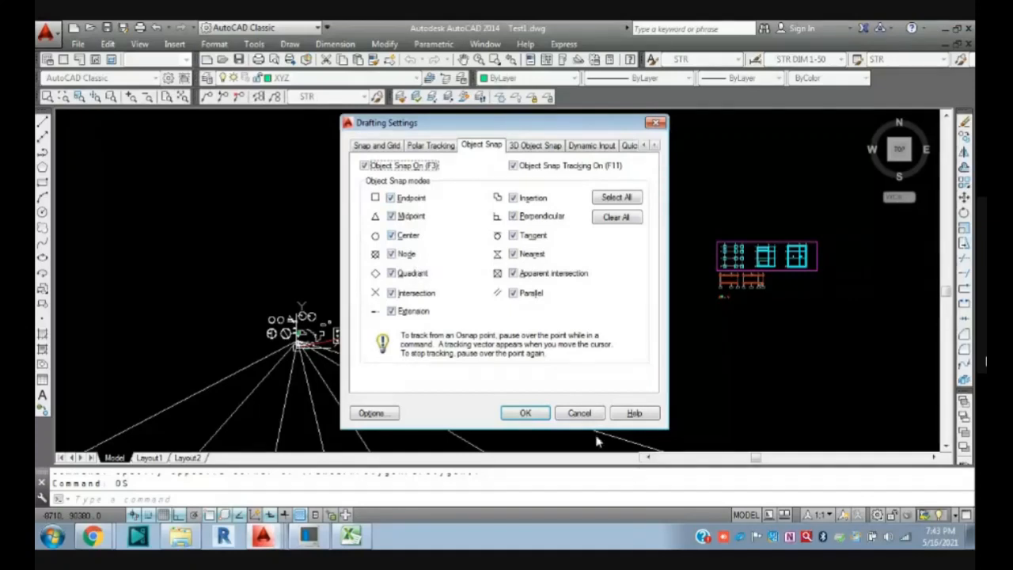
left_click(583, 408)
- Start moving the upper red line beneath the green rectangle to test its snap points, and cancel the move
scroll(610, 234, "up", 5)
middle_click_drag(600, 210, 647, 358)
type("m")
key("Return")
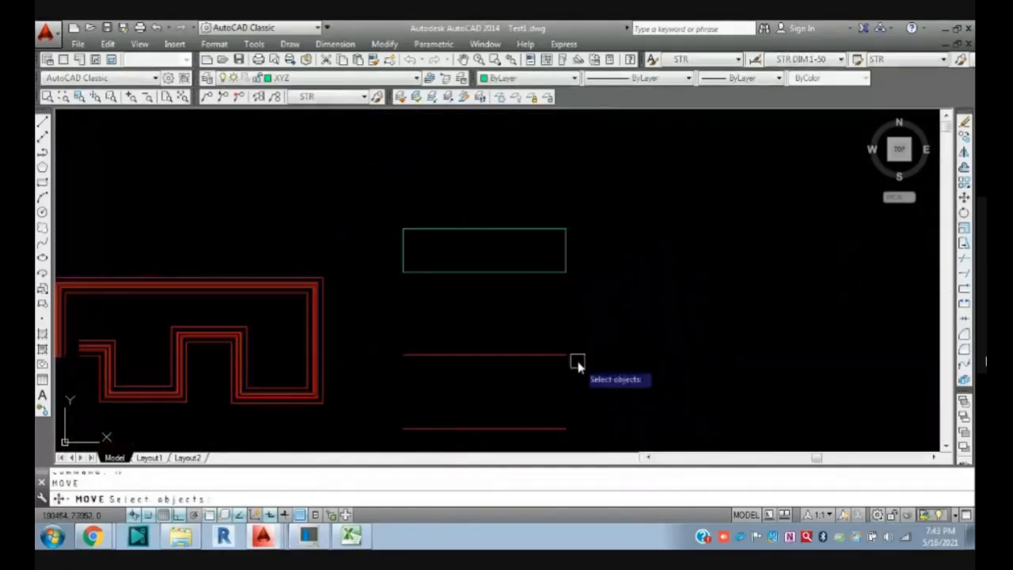
left_click(577, 362)
left_click(407, 303)
key("Return")
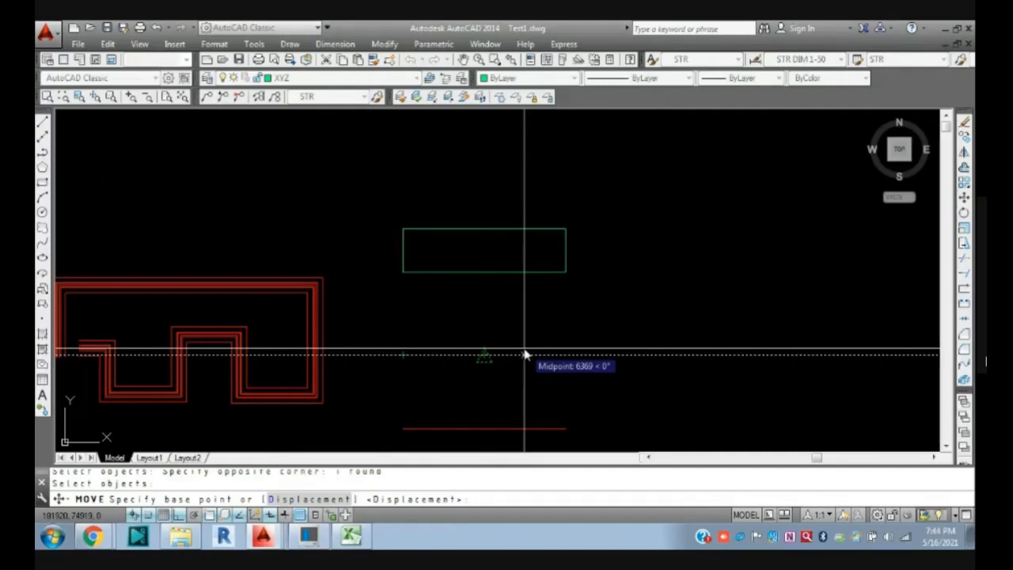
key("Escape")
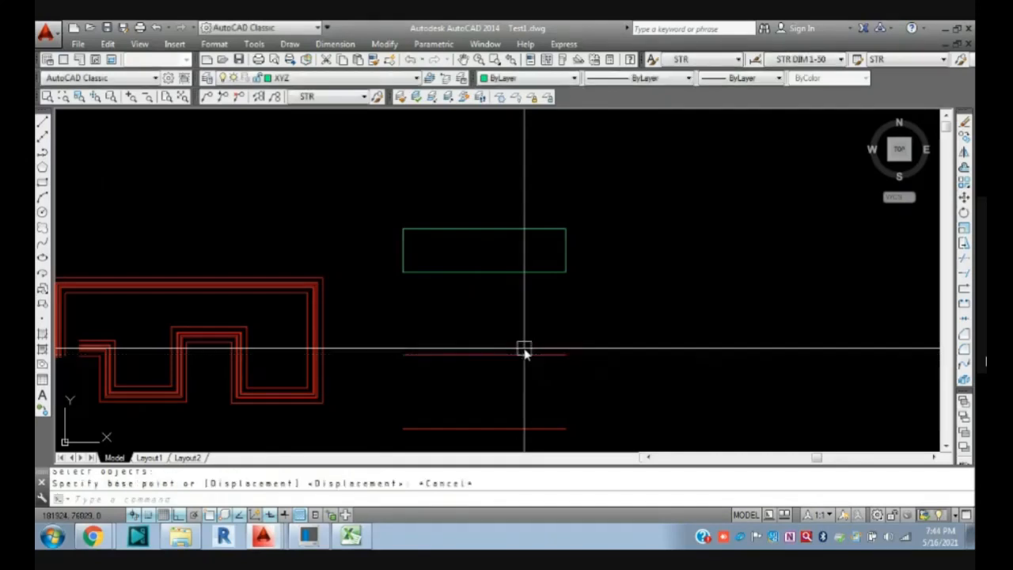
- Reopen the object snap settings and check the enabled modes, keeping all of them
type("o")
key("Escape")
type("os")
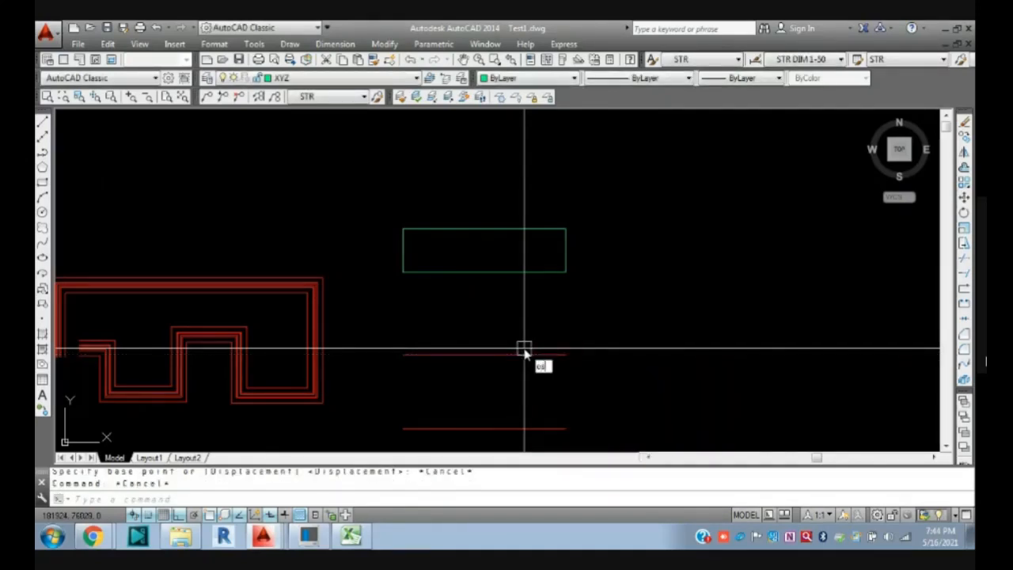
key("Return")
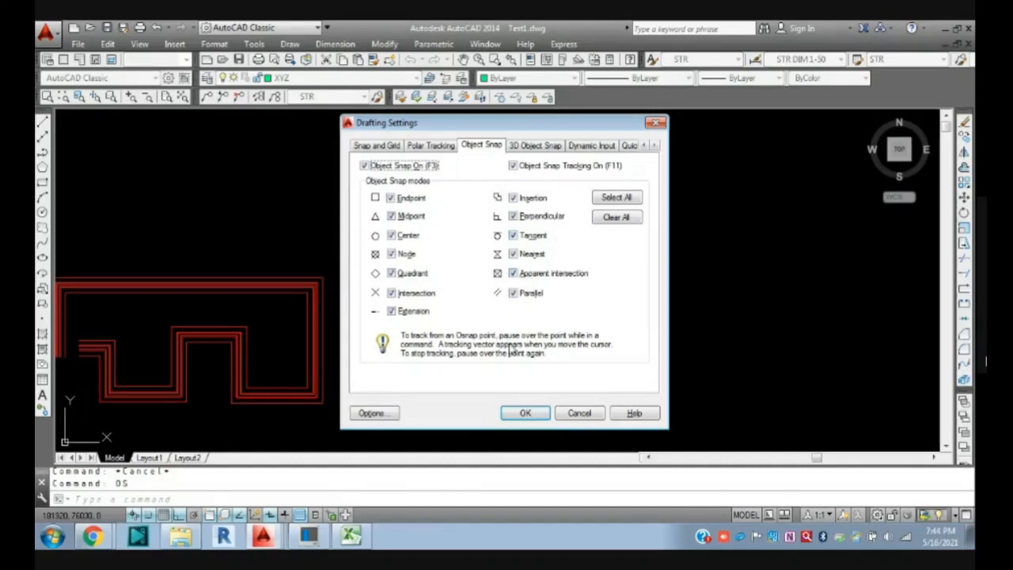
left_click(525, 413)
- Start moving the upper red line from its midpoint as the base point, and cancel the move
middle_click_drag(517, 300, 540, 332)
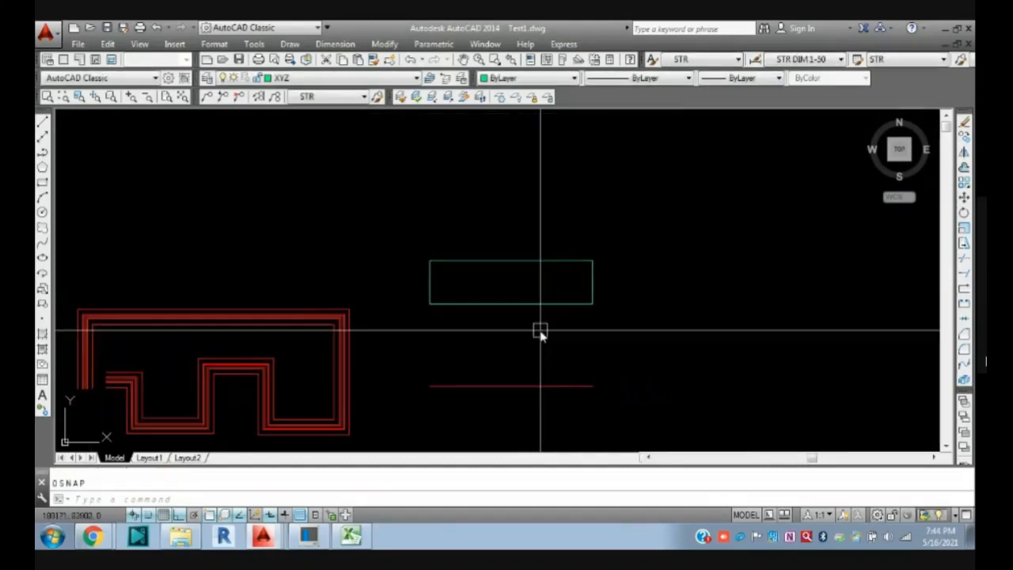
type("m")
key("Return")
left_click(515, 386)
key("Return")
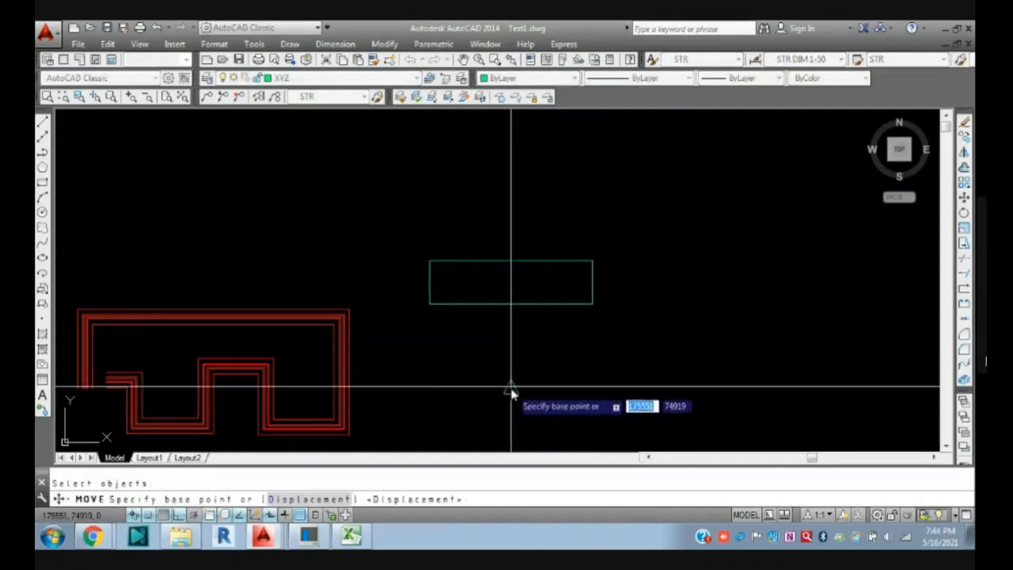
left_click(511, 387)
key("Escape")
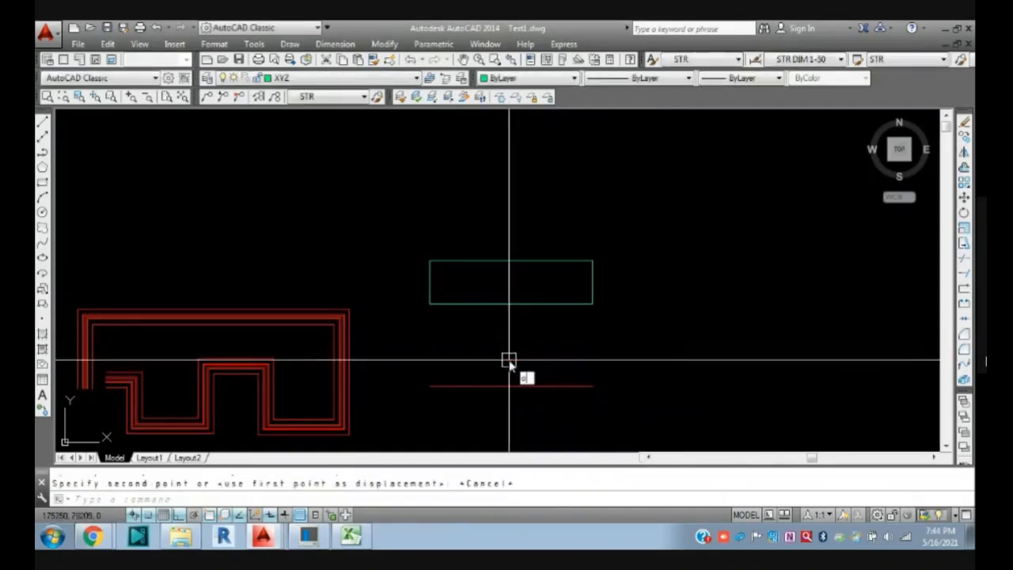
- Clear all object snap modes in the drafting settings and apply the change
type("os")
key("Return")
left_click(390, 217)
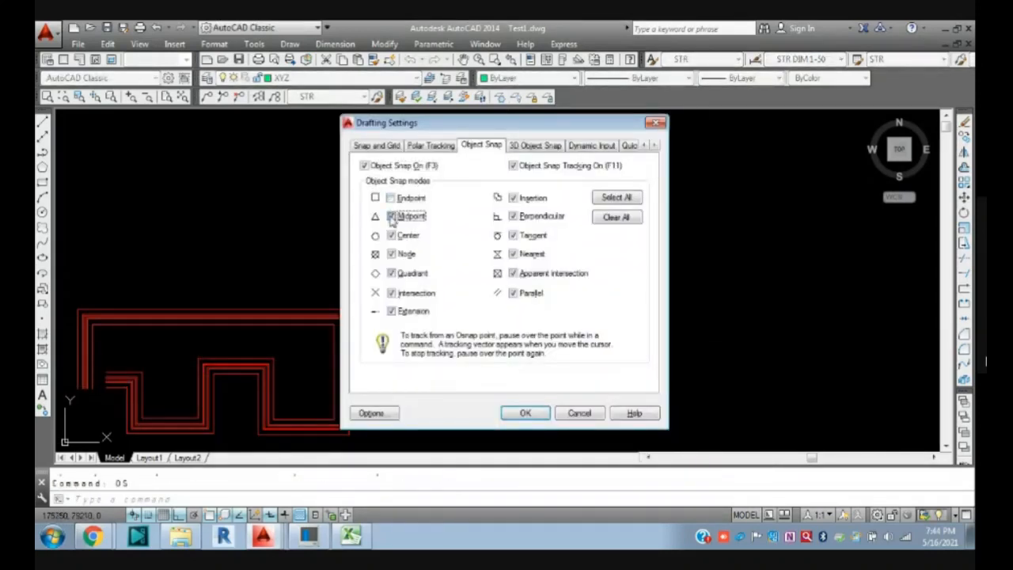
left_click(390, 217)
left_click(391, 235)
left_click(391, 254)
left_click(391, 273)
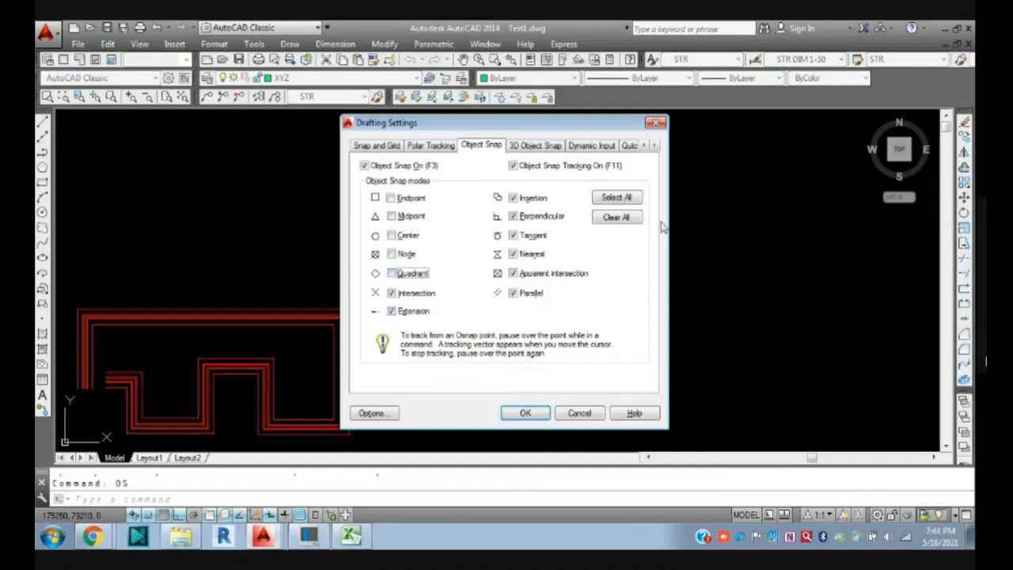
left_click(625, 218)
left_click(531, 415)
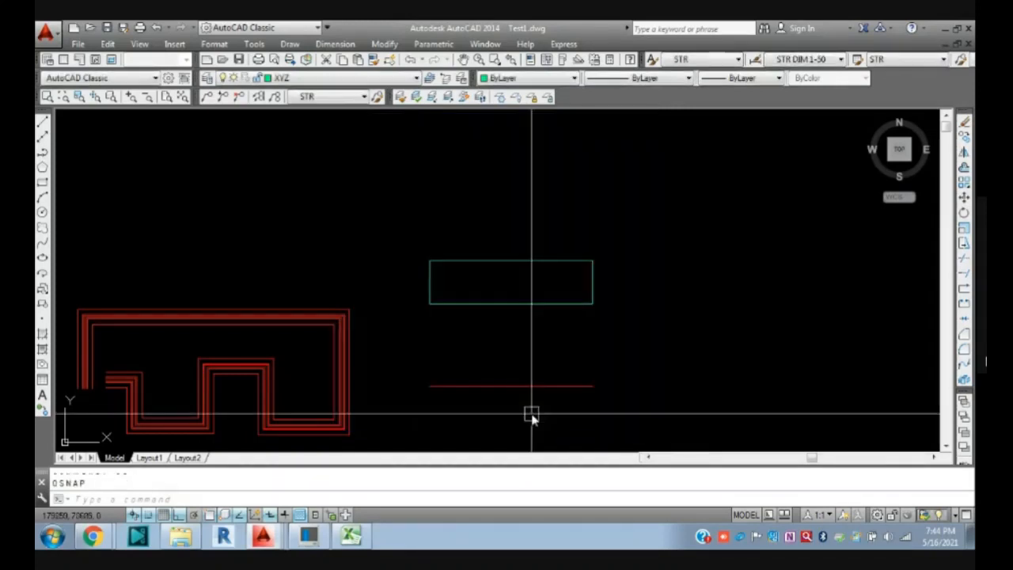
- Start moving the upper red line to test base point picking with no object snap modes, and cancel the move
type("m")
key("Return")
left_click(501, 387)
key("Return")
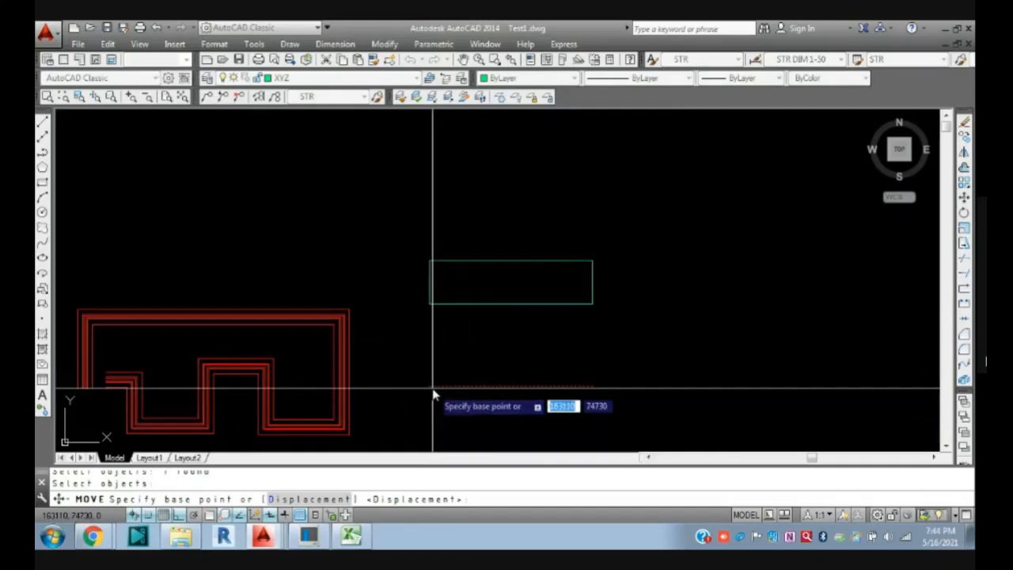
key("Escape")
- Enable all object snap modes in the drafting settings and apply the change
type("OS")
key("Return")
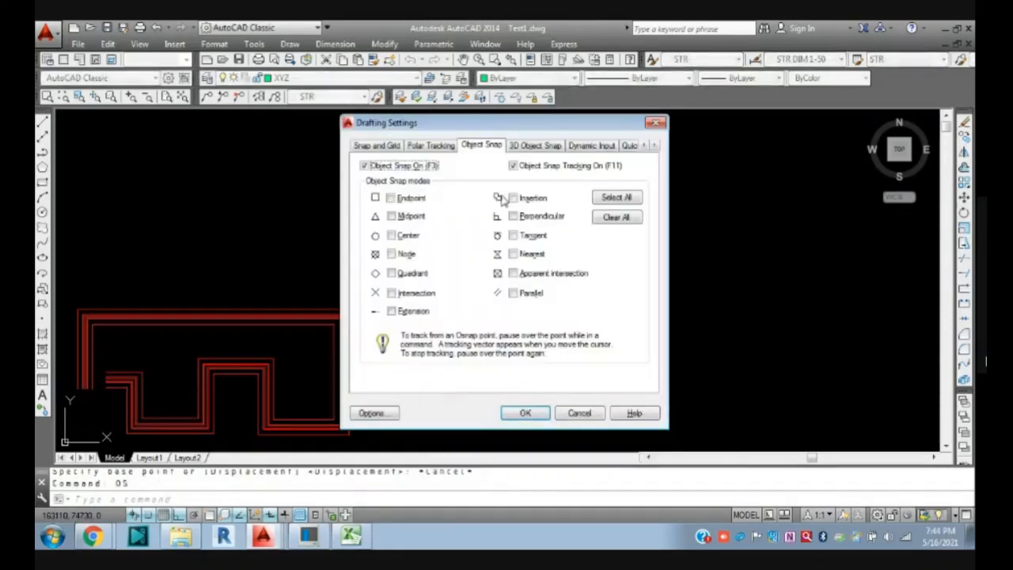
left_click(611, 200)
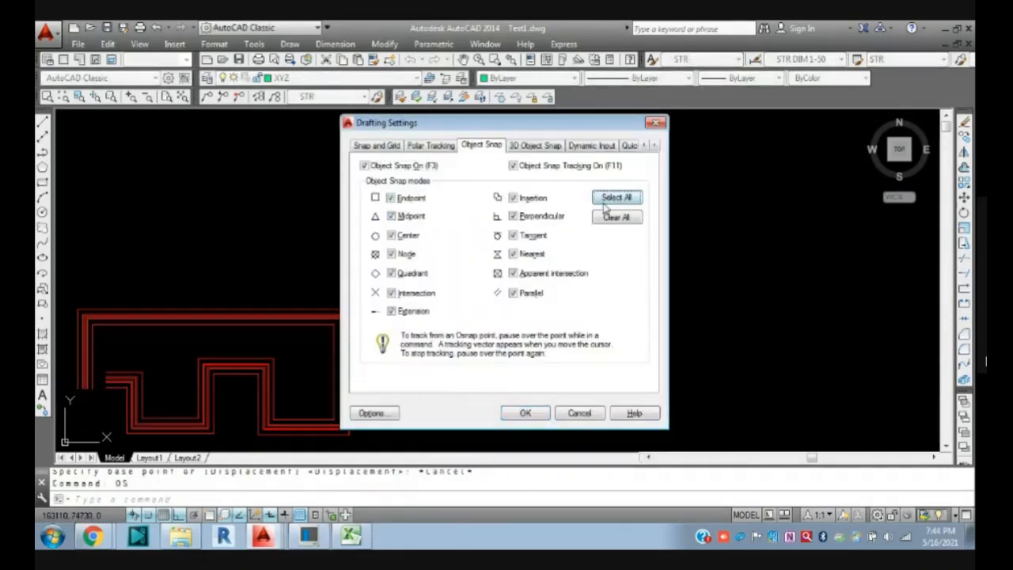
left_click(544, 416)
- Start moving the green rectangle to test base point picking with all object snaps enabled, and cancel the move
type("m")
key("Return")
left_click(545, 319)
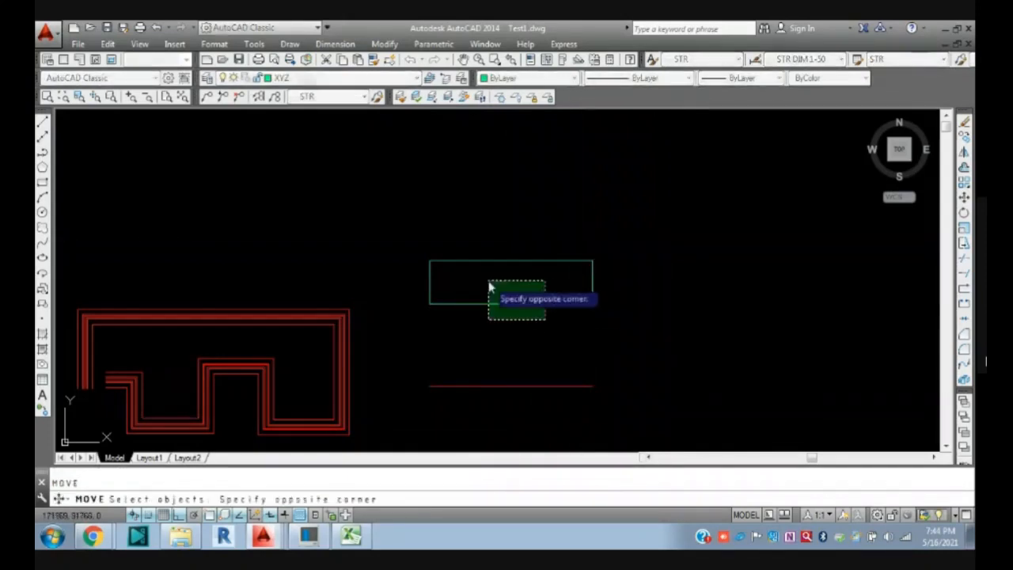
left_click(489, 285)
key("Return")
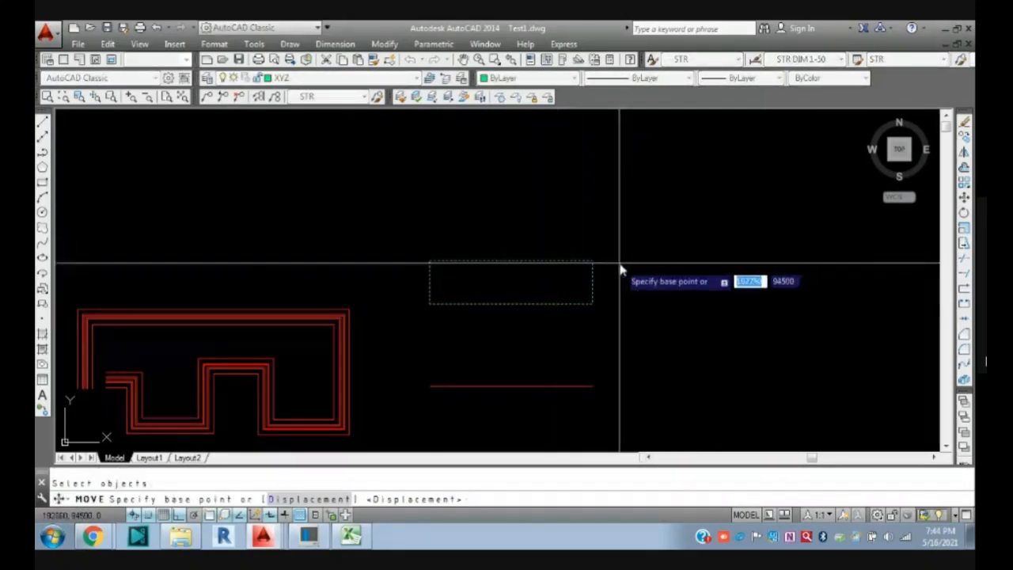
key("Escape")
- Look through the drafting settings for snap and grid, polar tracking, object snaps, dynamic input, quick properties and selection cycling
type("os")
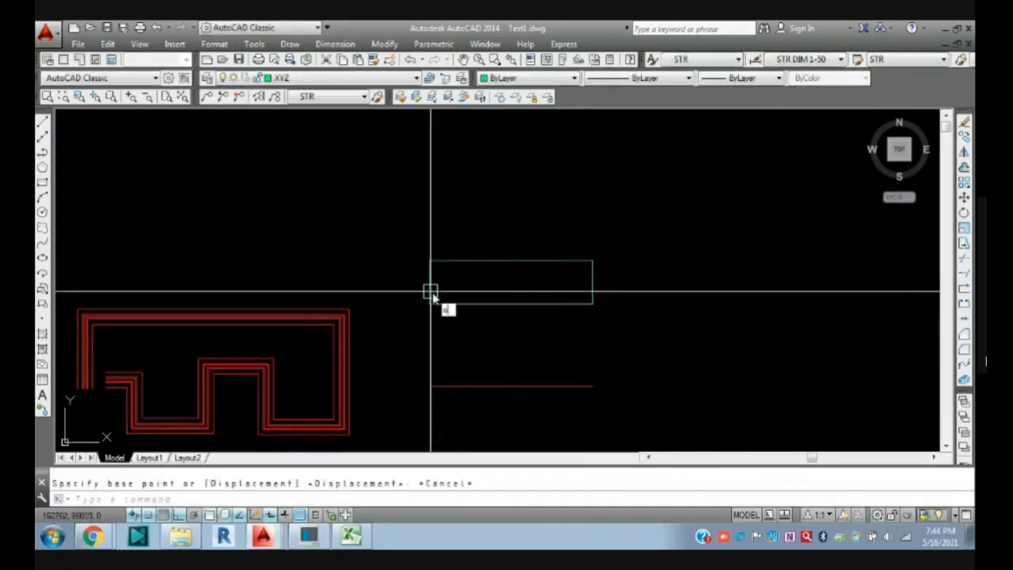
key("Return")
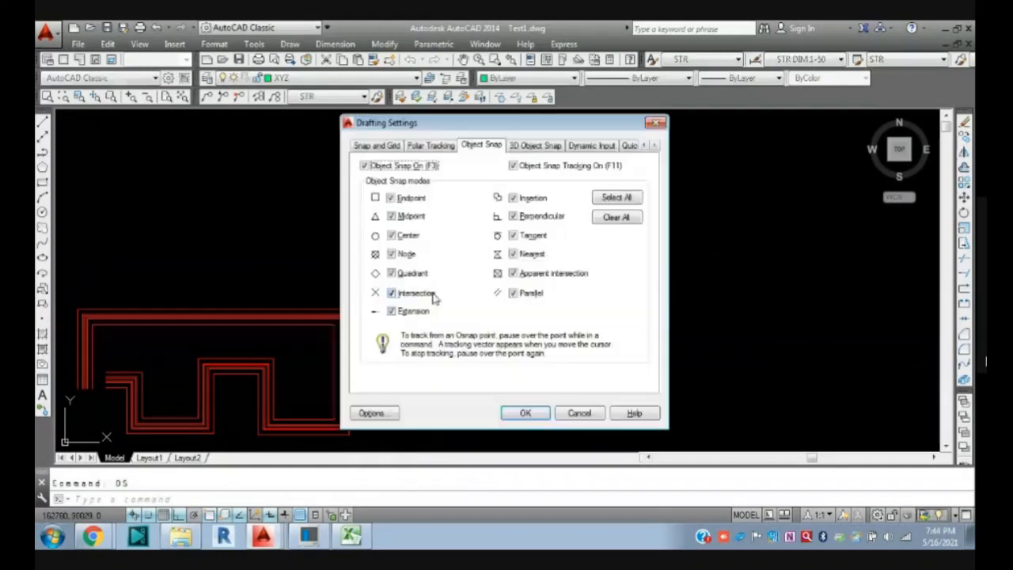
left_click(379, 145)
left_click(421, 148)
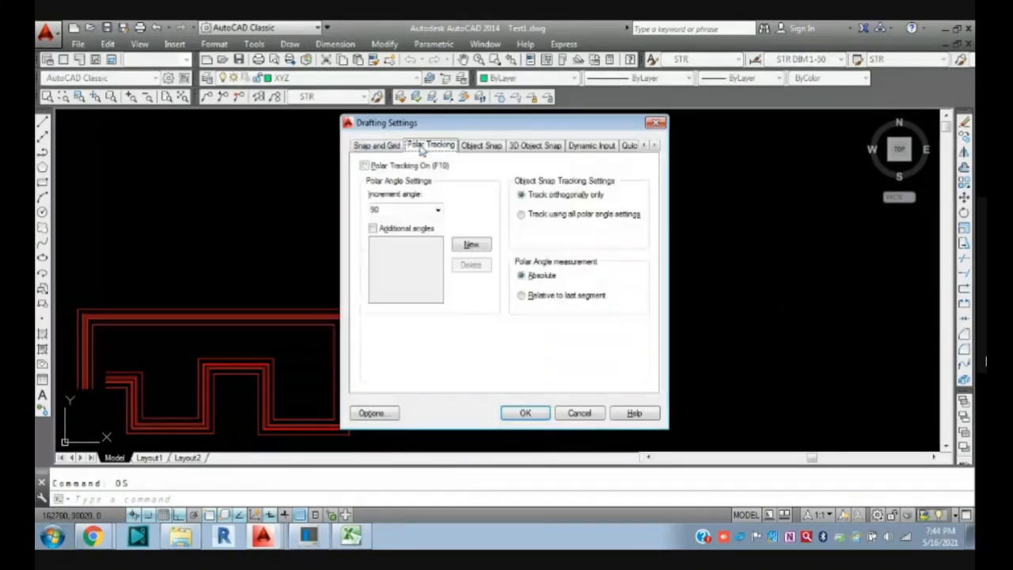
left_click(479, 147)
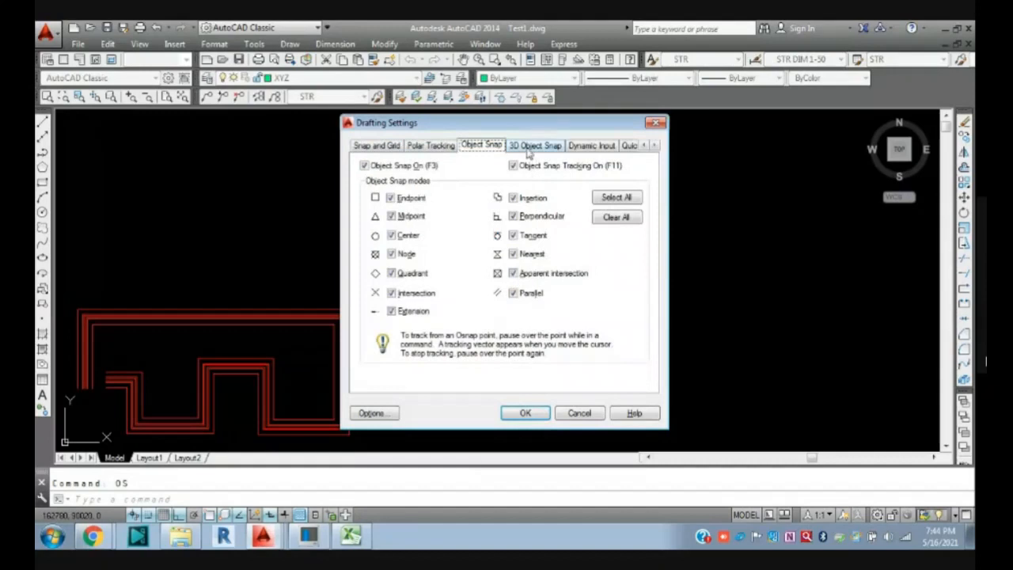
left_click(533, 147)
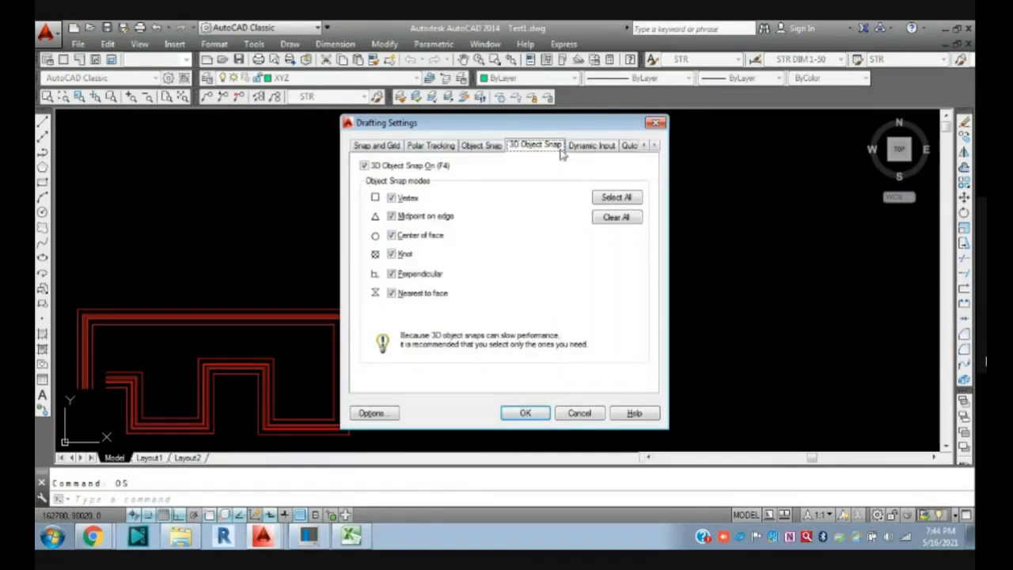
left_click(599, 150)
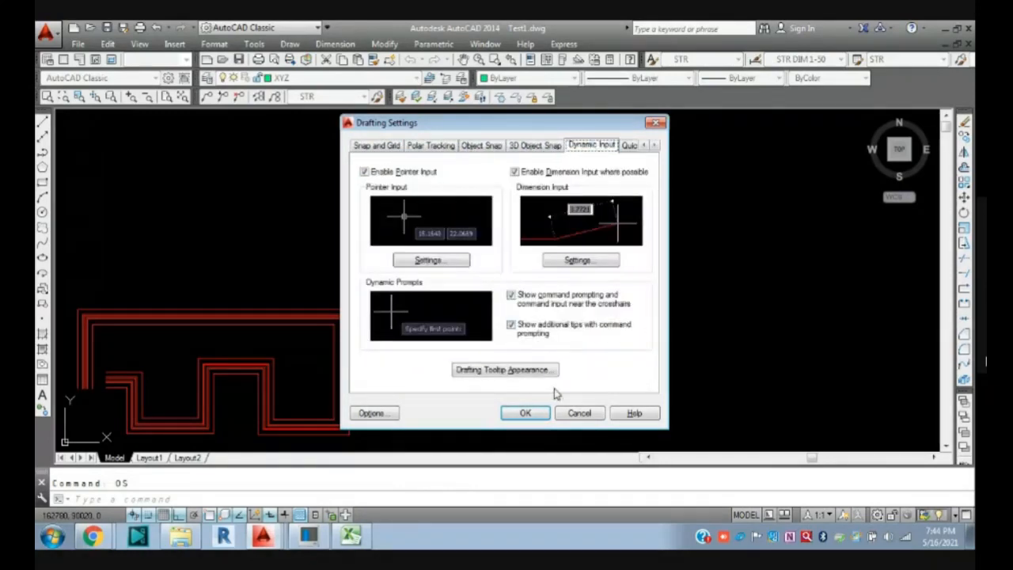
left_click(629, 150)
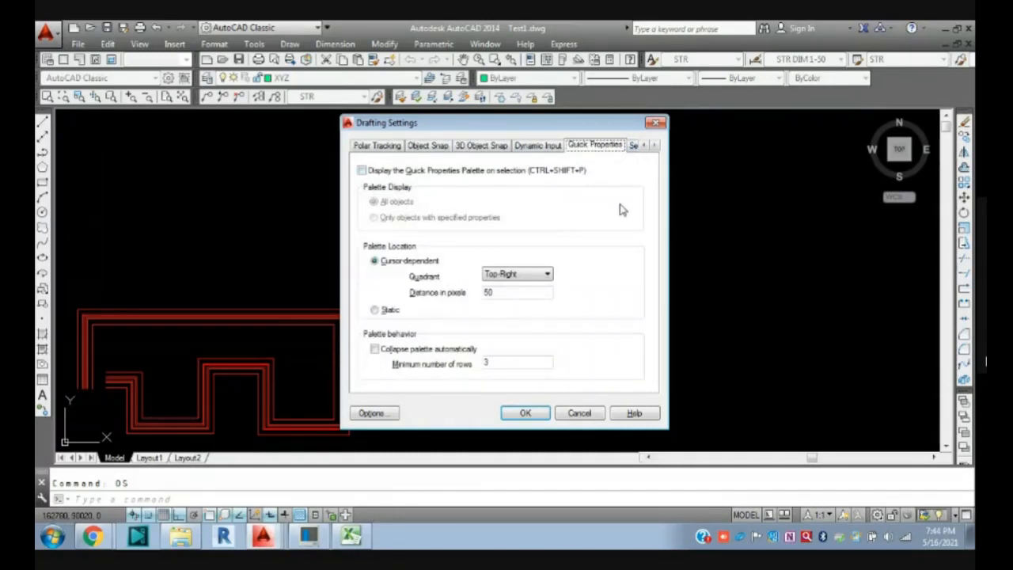
left_click(631, 147)
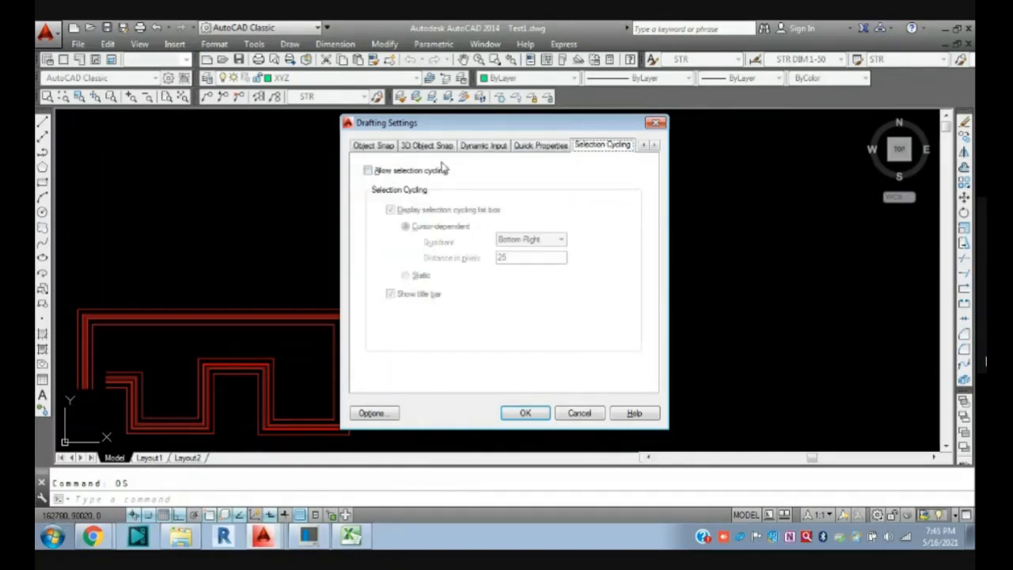
left_click(370, 150)
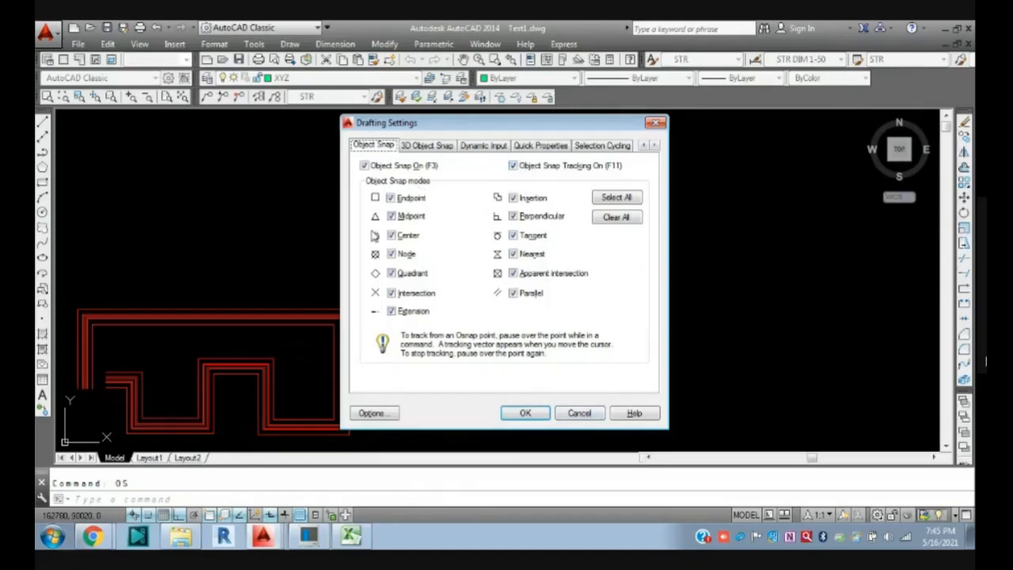
left_click(524, 413)
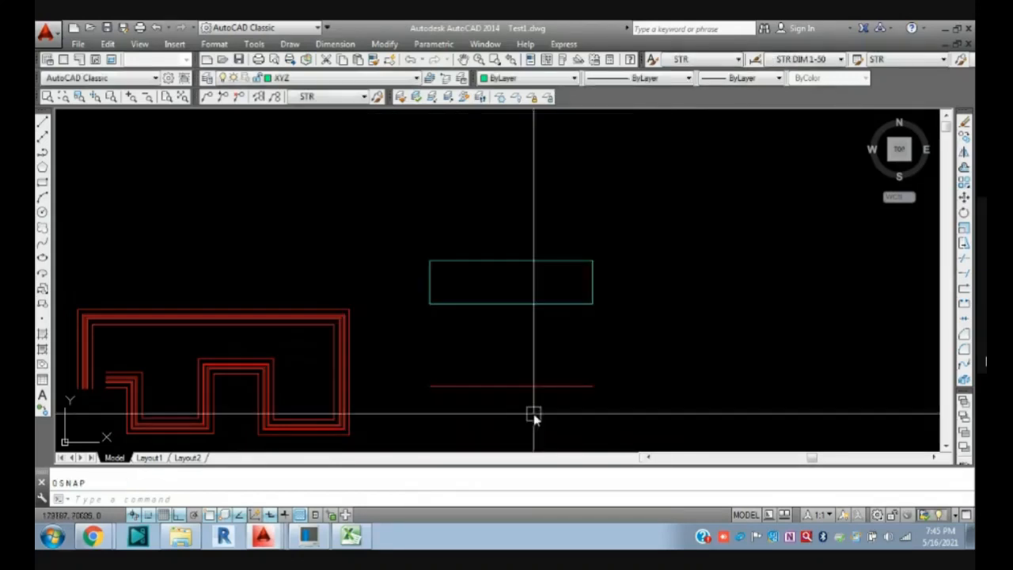
- Turn the grid display off and back on
left_click(163, 515)
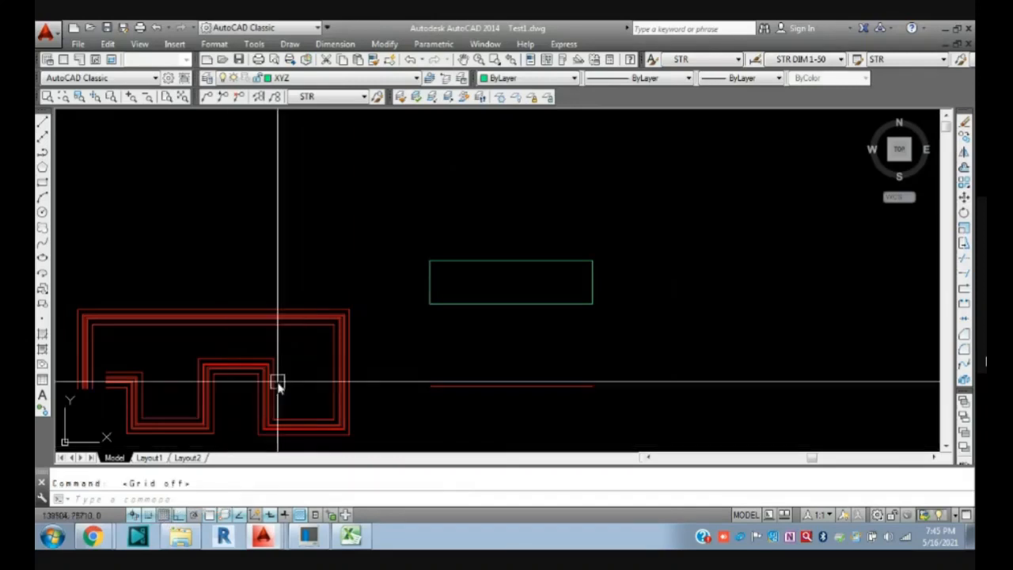
left_click(163, 515)
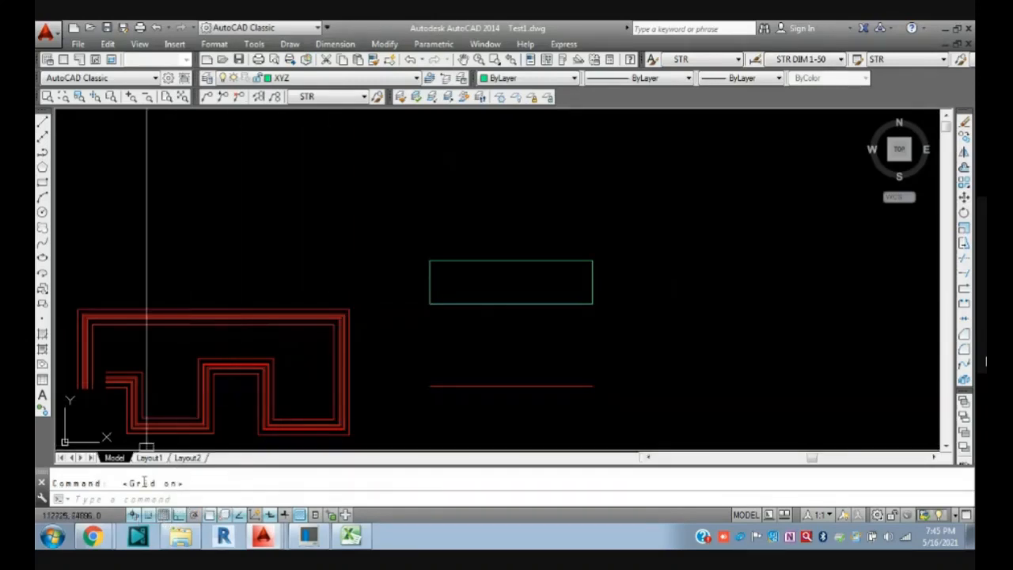
- Switch to the Google Meet window, check the participant list and chat messages, and return to AutoCAD
left_click(87, 539)
left_click(120, 481)
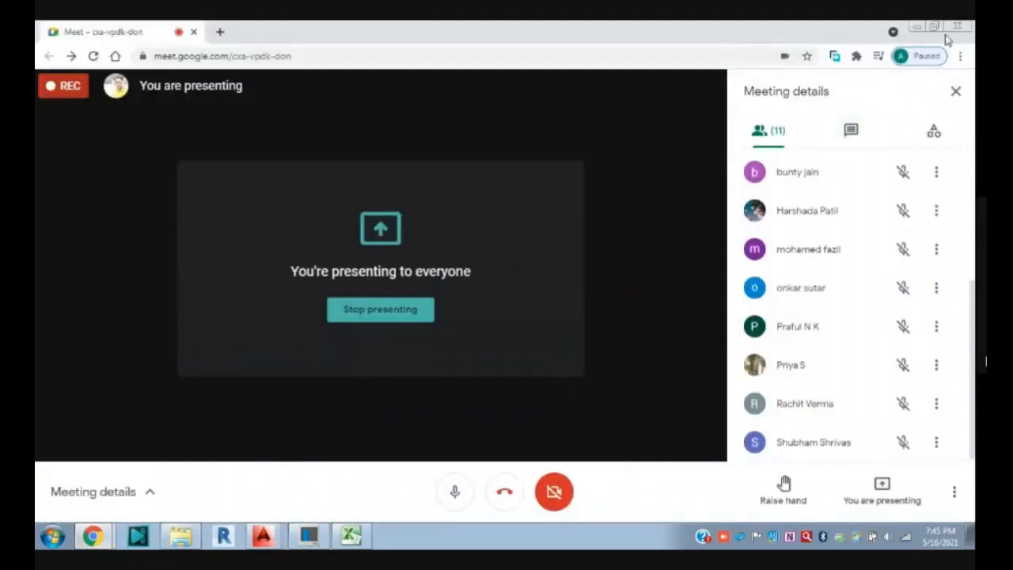
left_click(916, 26)
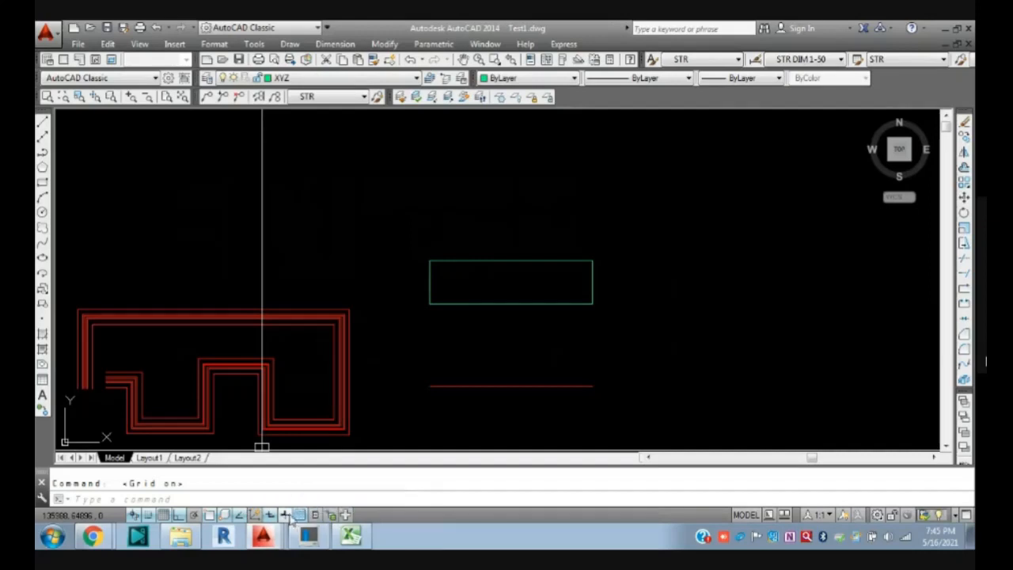
mouse_move(89, 537)
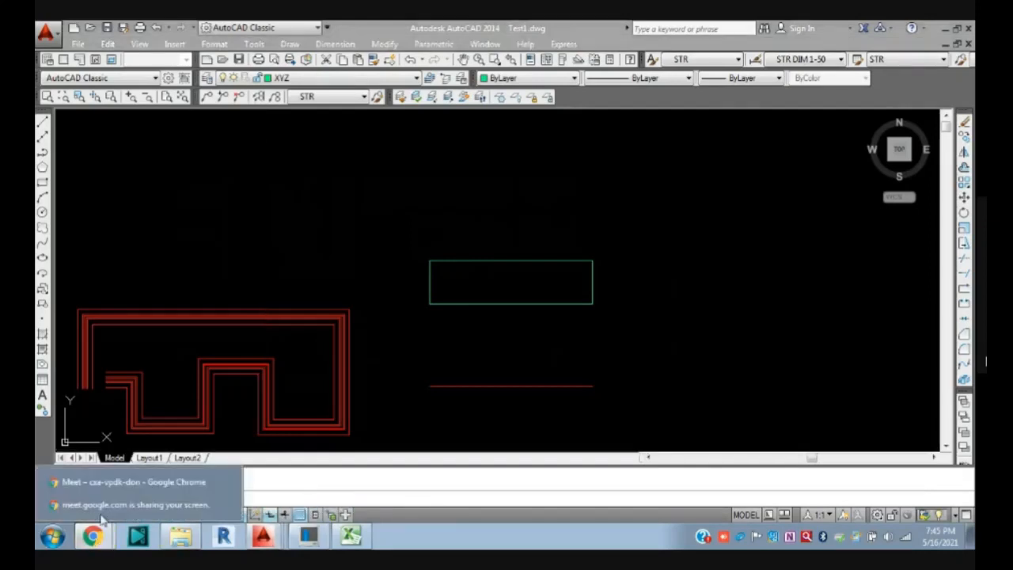
left_click(101, 492)
left_click(850, 130)
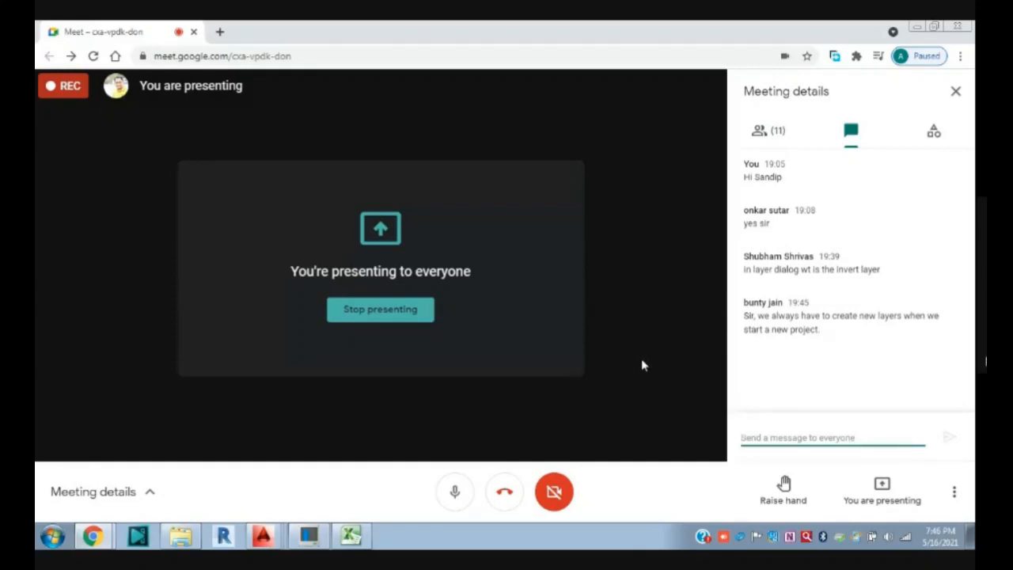
left_click(917, 29)
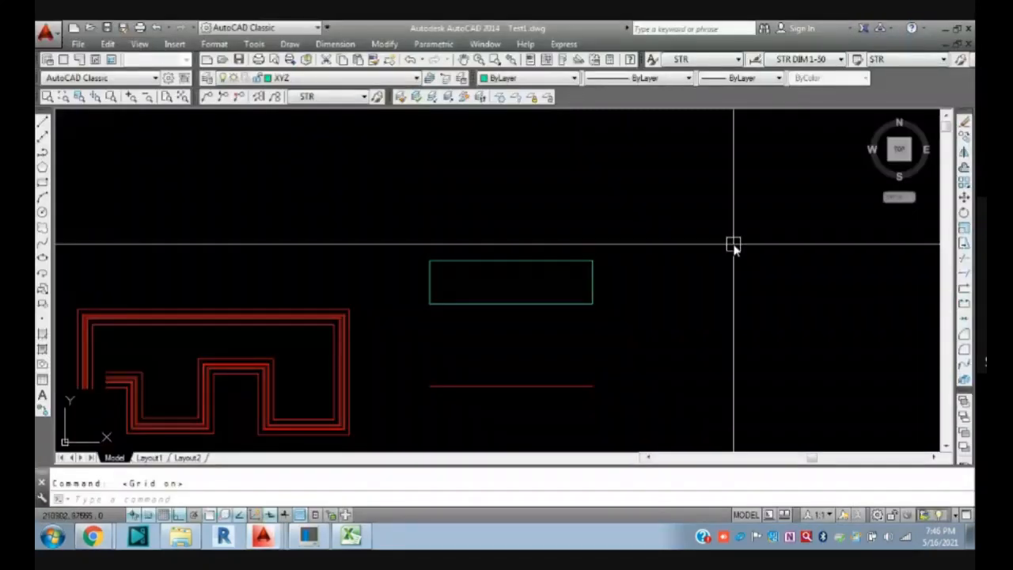
- Switch to Layout1, centre the sheet in view, and open its plot settings
left_click(148, 457)
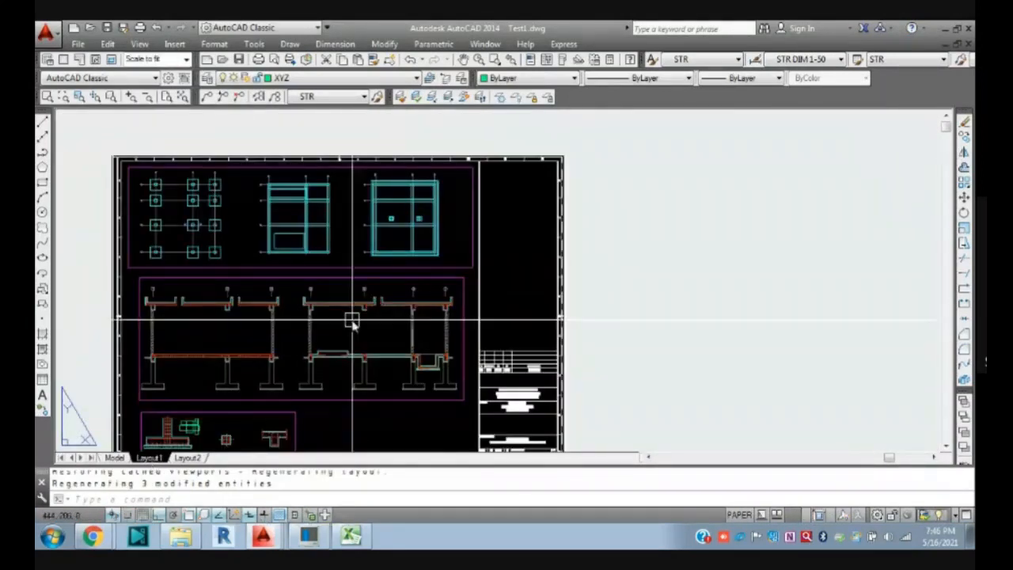
middle_click_drag(371, 318, 512, 286)
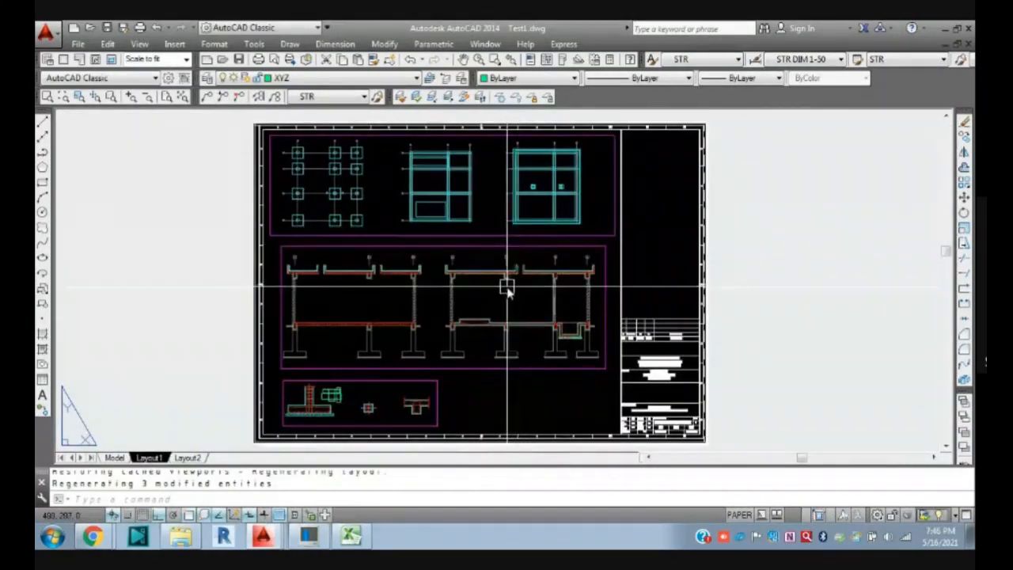
key("ctrl+p")
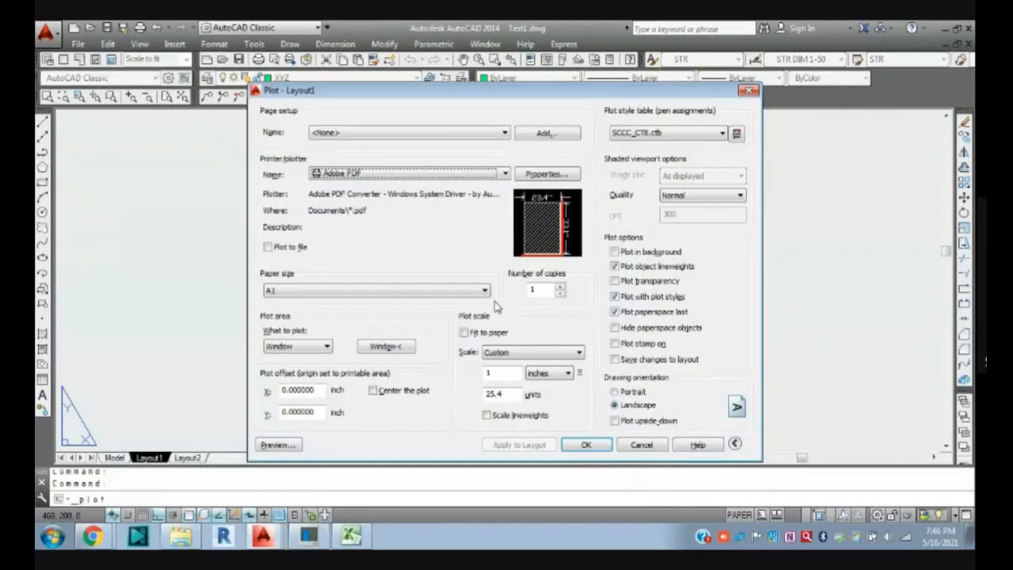
left_click_drag(468, 95, 448, 85)
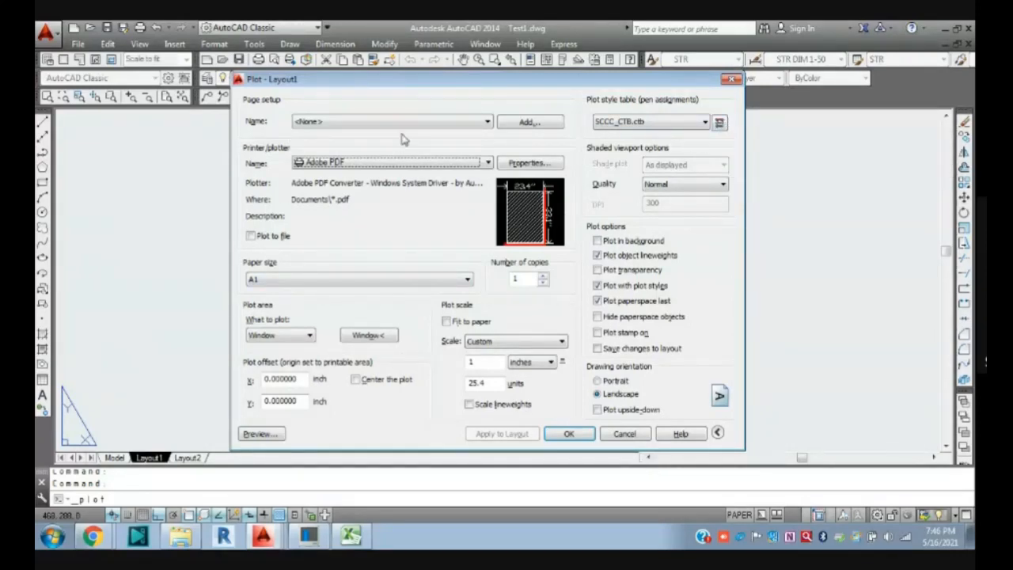
- Look through the Adobe PDF plotter's general, port, and device and document settings, and close them without changes
left_click(530, 163)
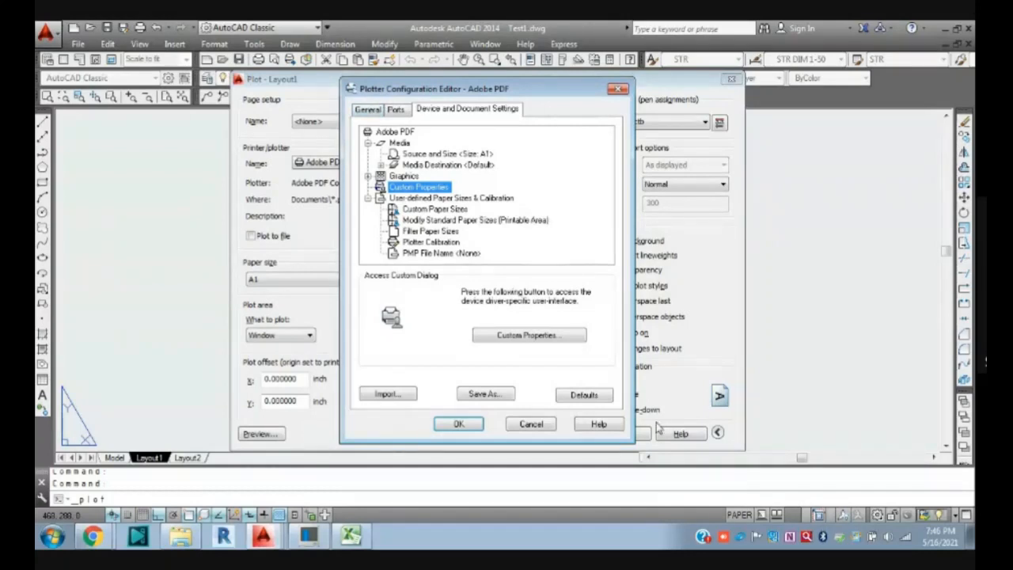
left_click(617, 89)
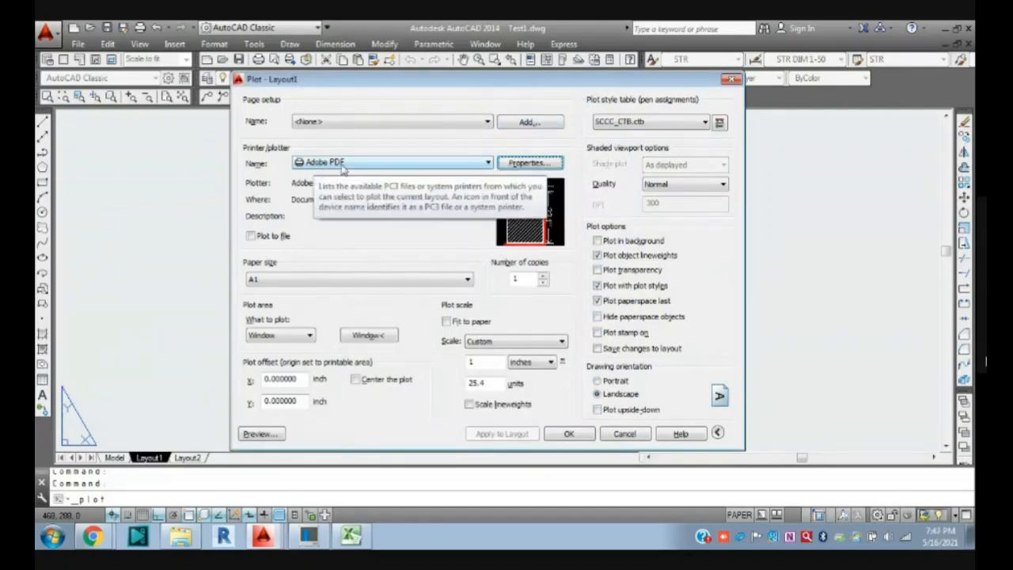
left_click(542, 164)
left_click(369, 112)
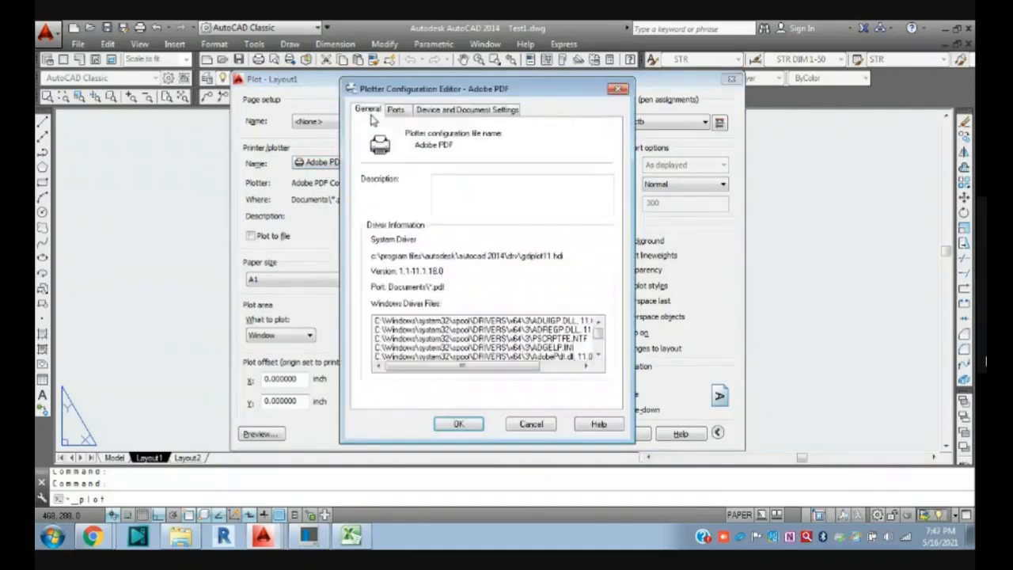
left_click(391, 115)
left_click(433, 117)
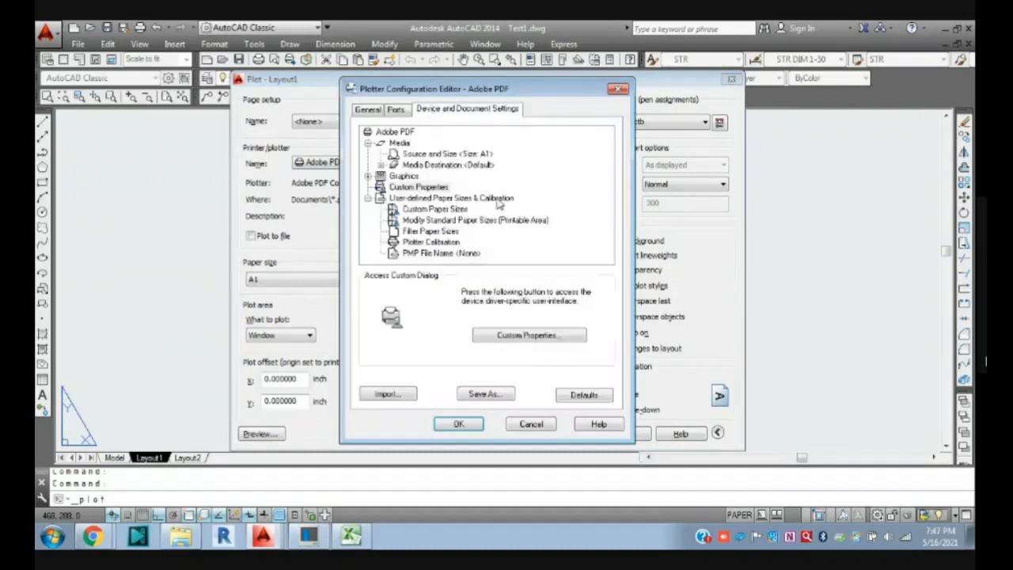
left_click(539, 426)
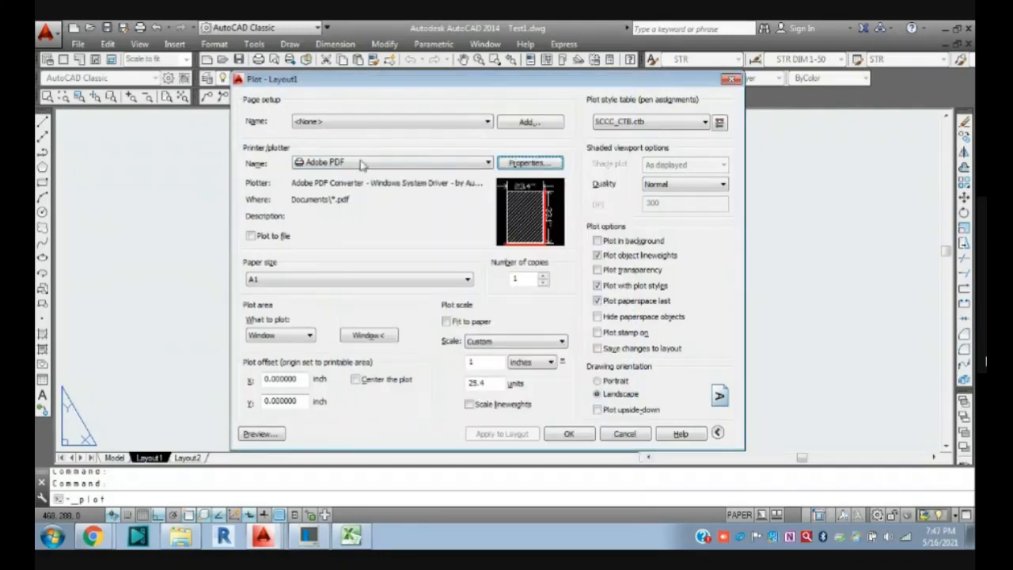
- Review the available plotters and paper sizes for Layout1, keeping Adobe PDF, and cancel the plot
left_click(487, 162)
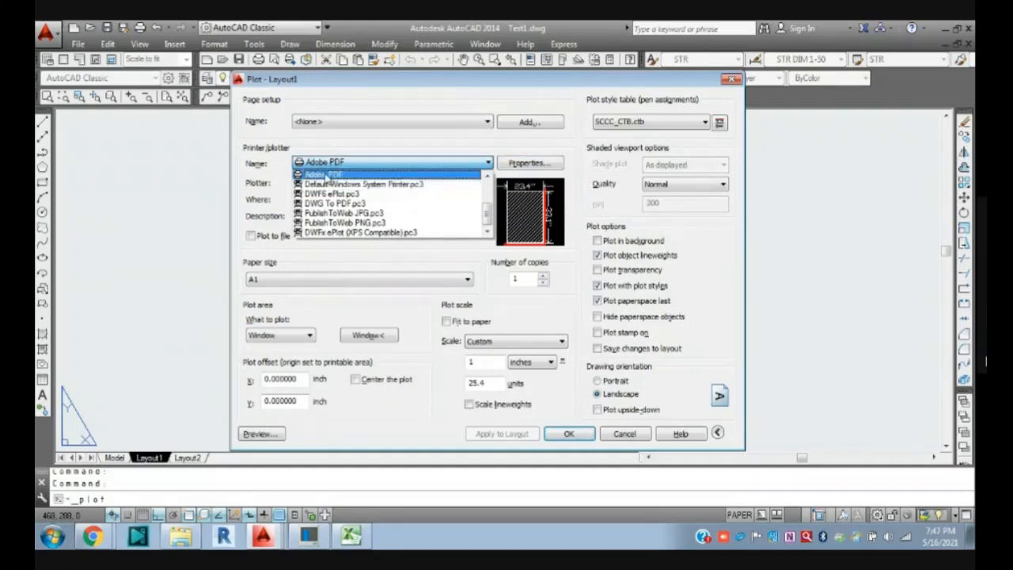
left_click(327, 175)
left_click(448, 166)
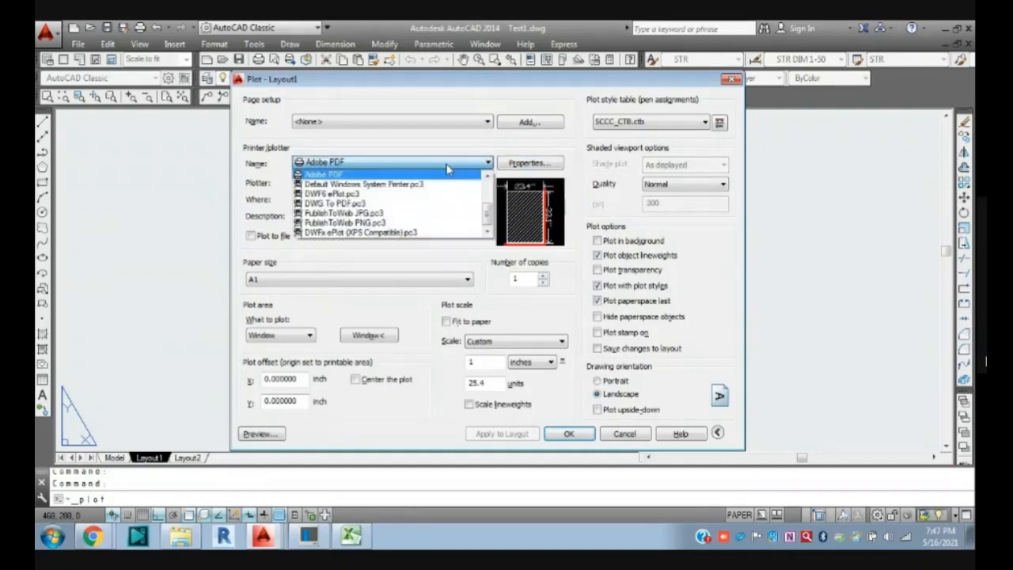
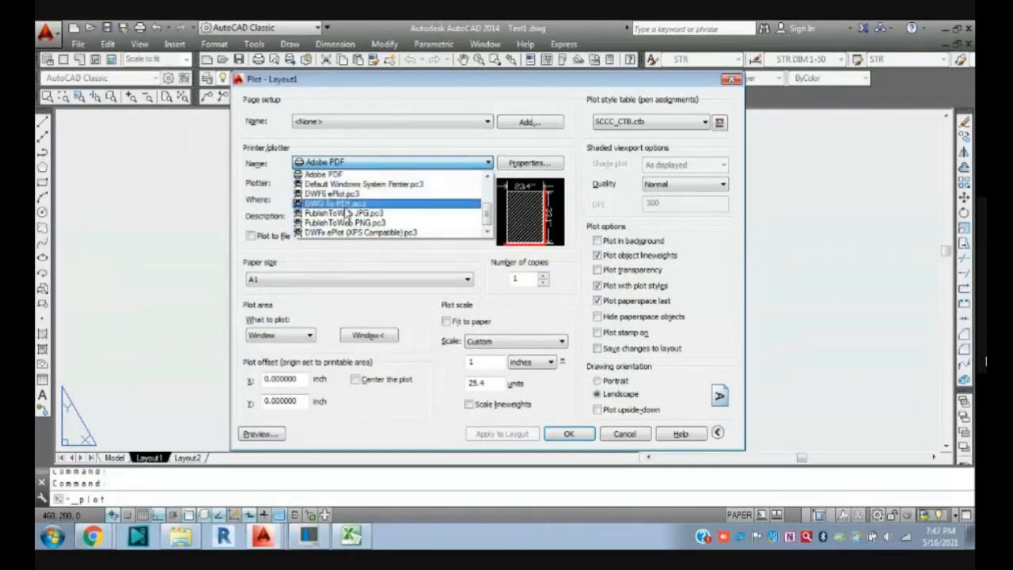
left_click(345, 169)
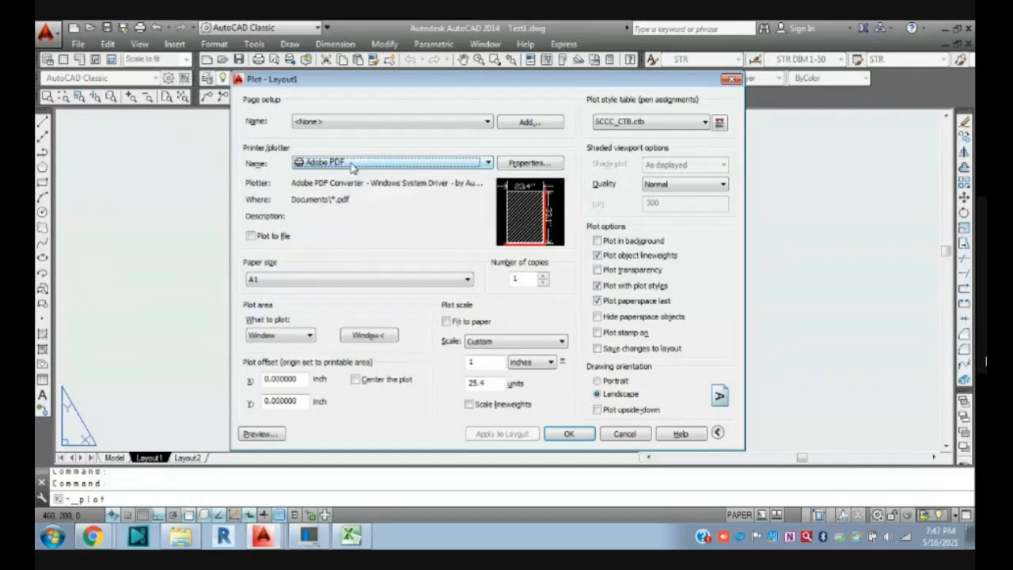
left_click(329, 283)
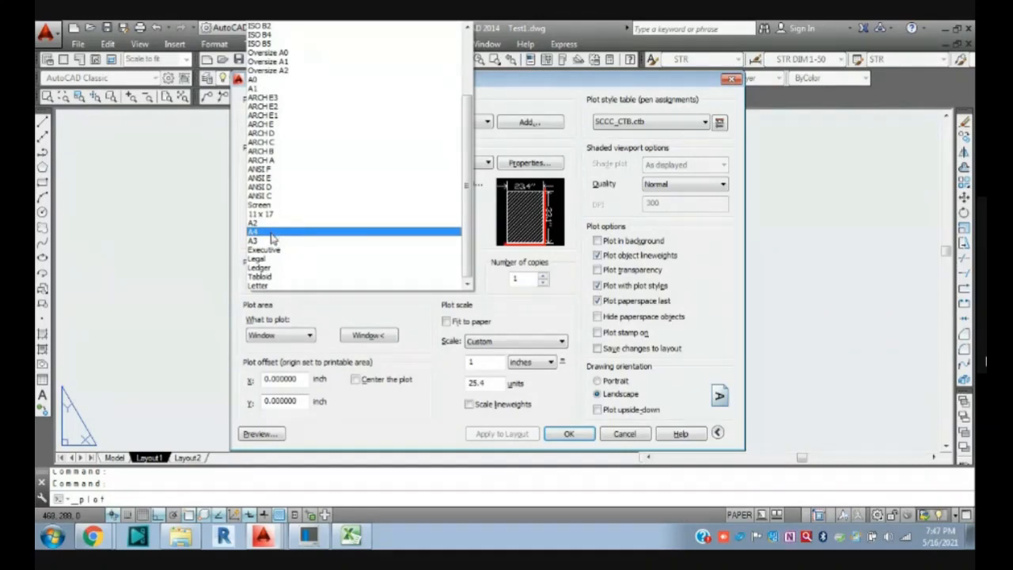
left_click(609, 428)
left_click(621, 432)
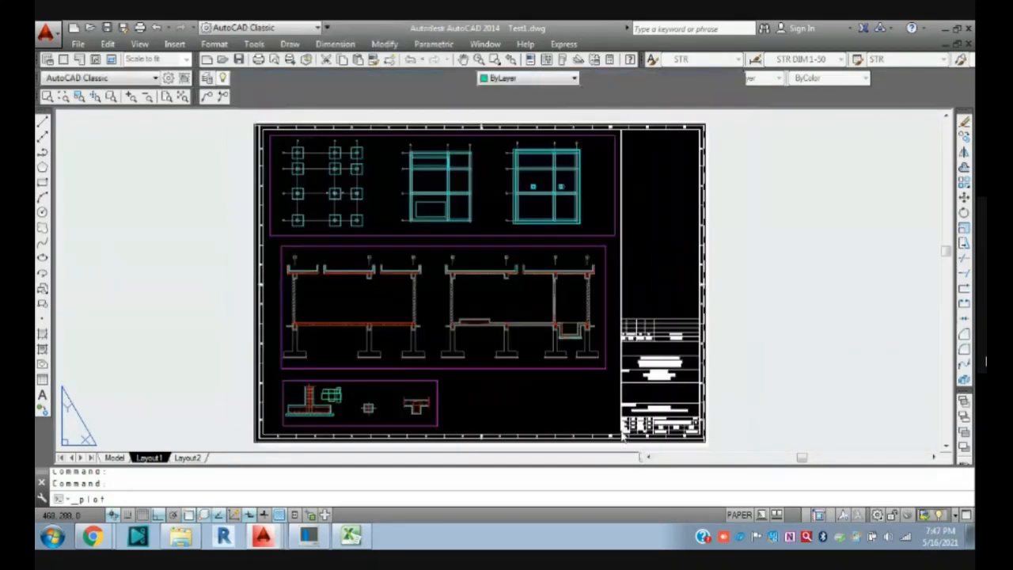
- Start a plot of the plans from model space using the Adobe PDF plotter and A4 paper
left_click(114, 458)
scroll(561, 379, "down", 5)
scroll(377, 322, "up", 6)
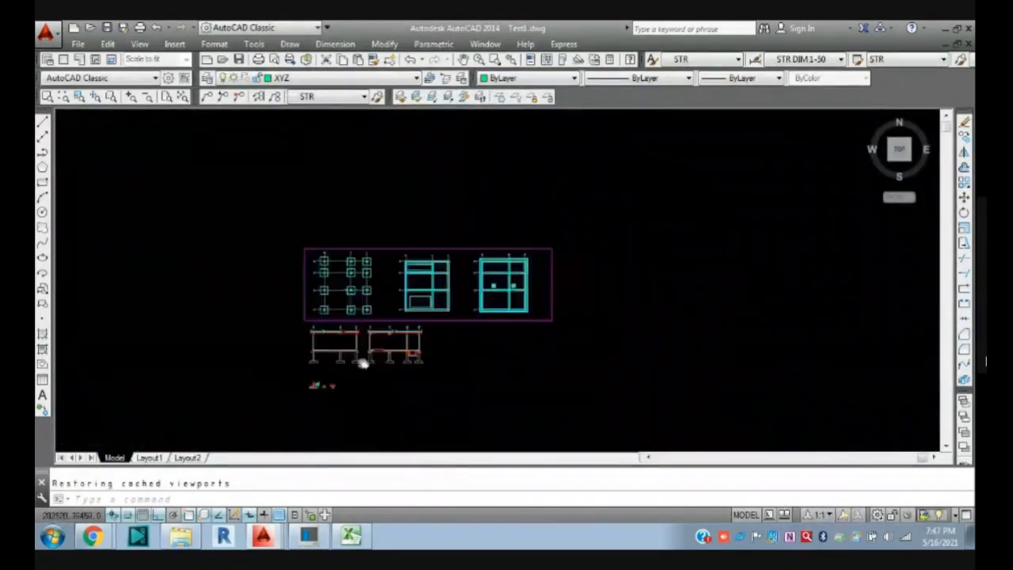
scroll(478, 213, "down", 4)
scroll(380, 203, "up", 4)
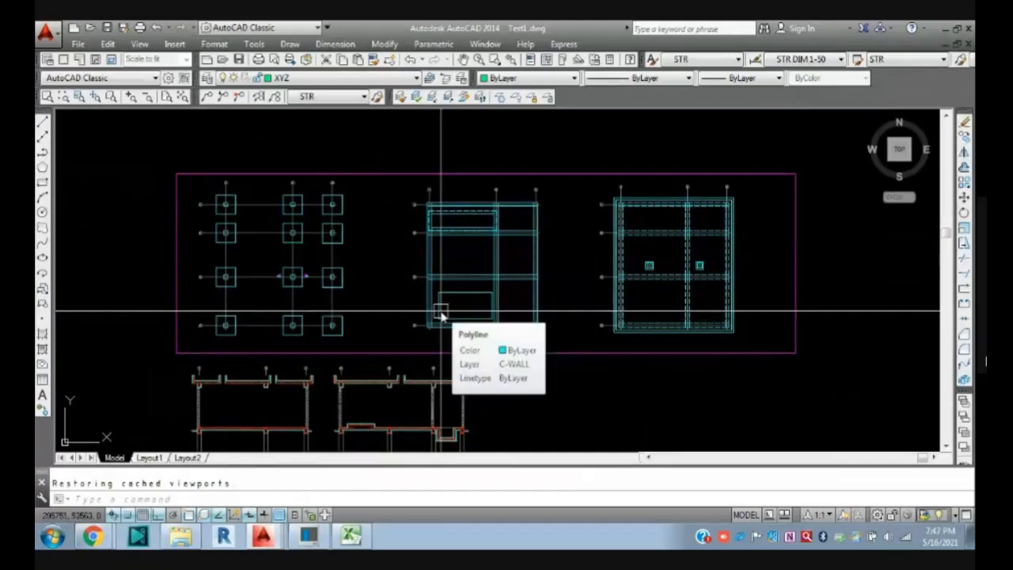
key("ctrl+p")
left_click(382, 173)
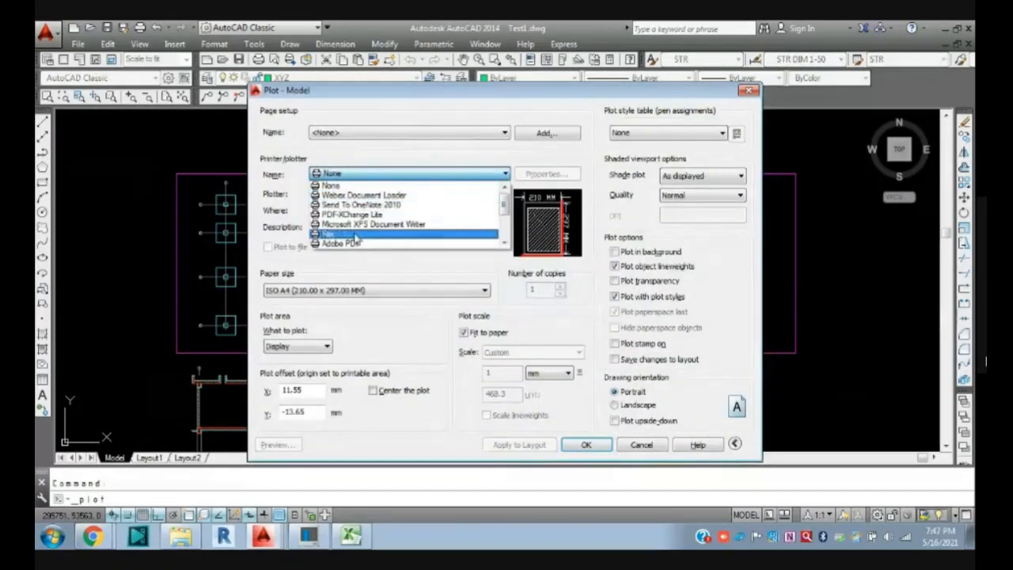
scroll(352, 210, "down", 2)
scroll(353, 210, "up", 2)
left_click(348, 204)
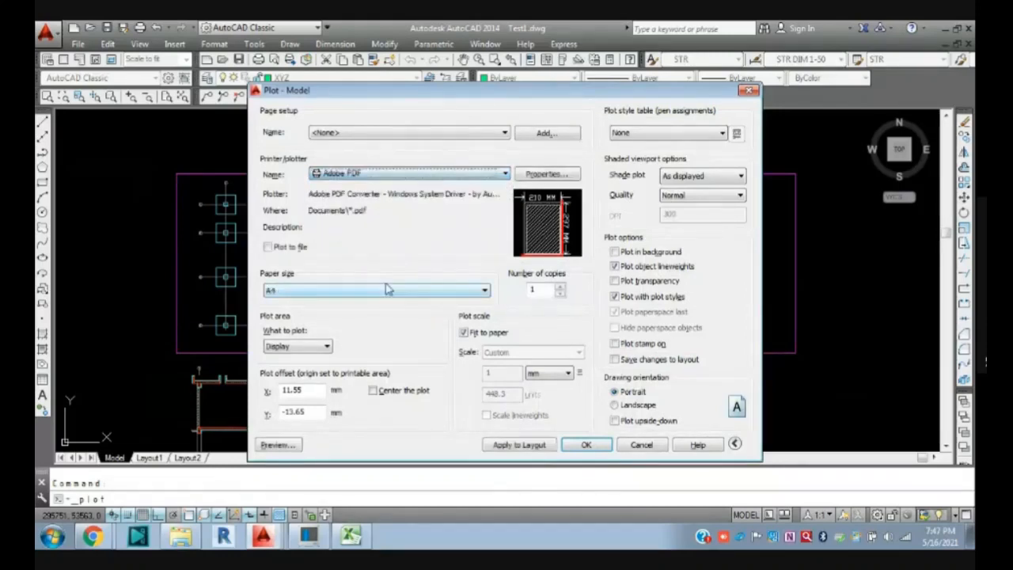
left_click(310, 294)
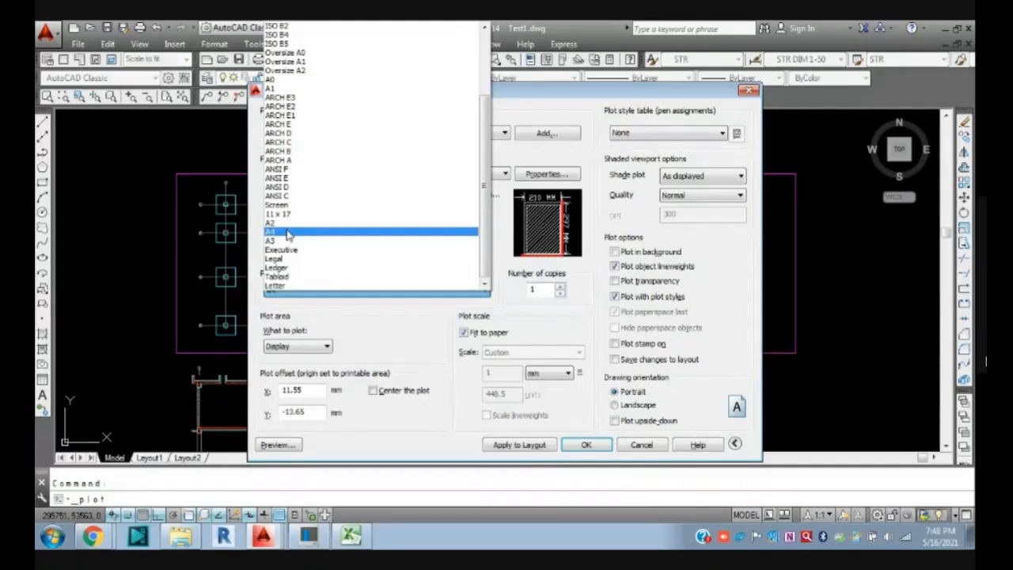
left_click(283, 235)
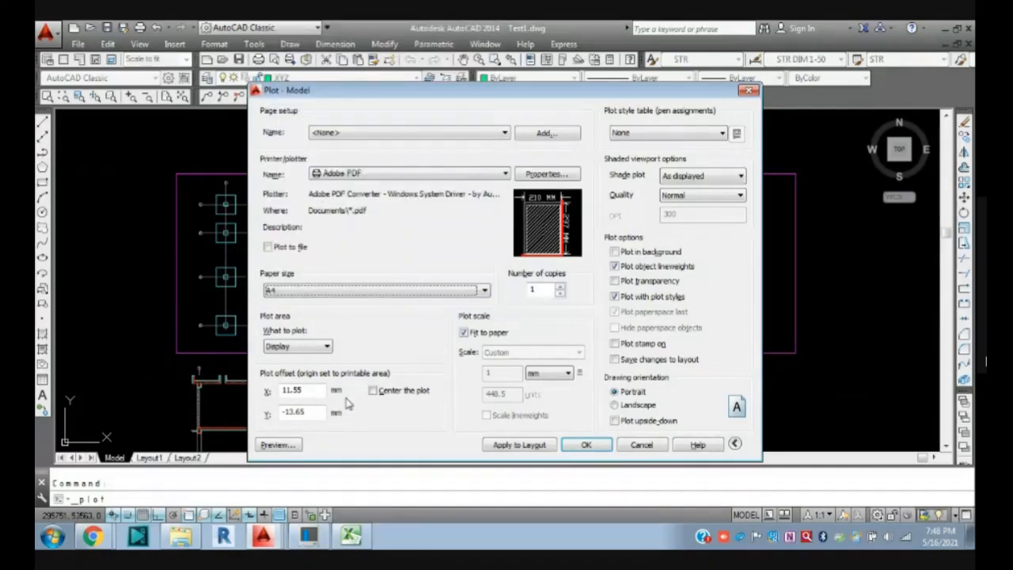
- Set the plot area to a window spanning opposite corners of the magenta frame around the three plans
left_click(299, 346)
left_click(273, 385)
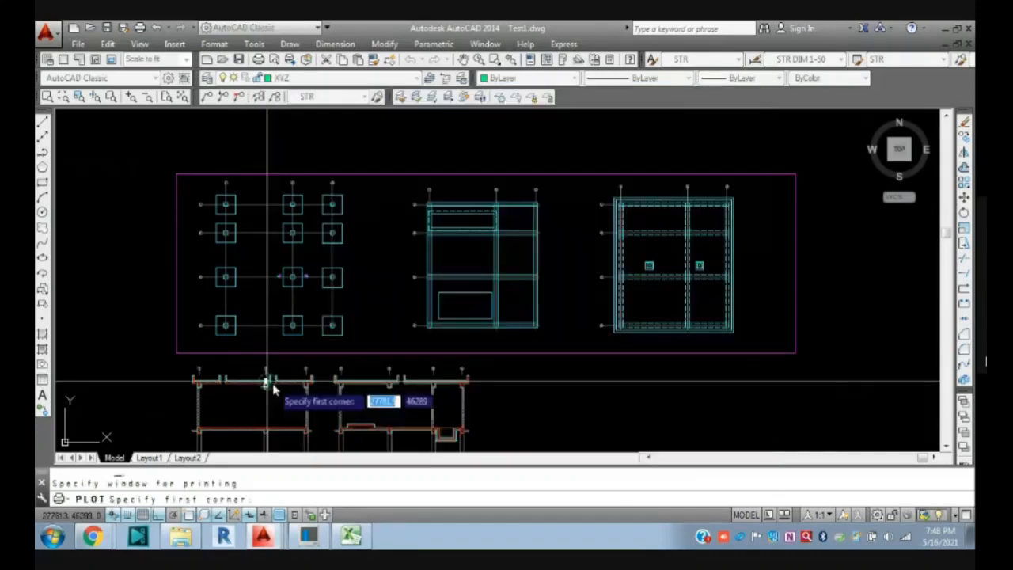
left_click(175, 173)
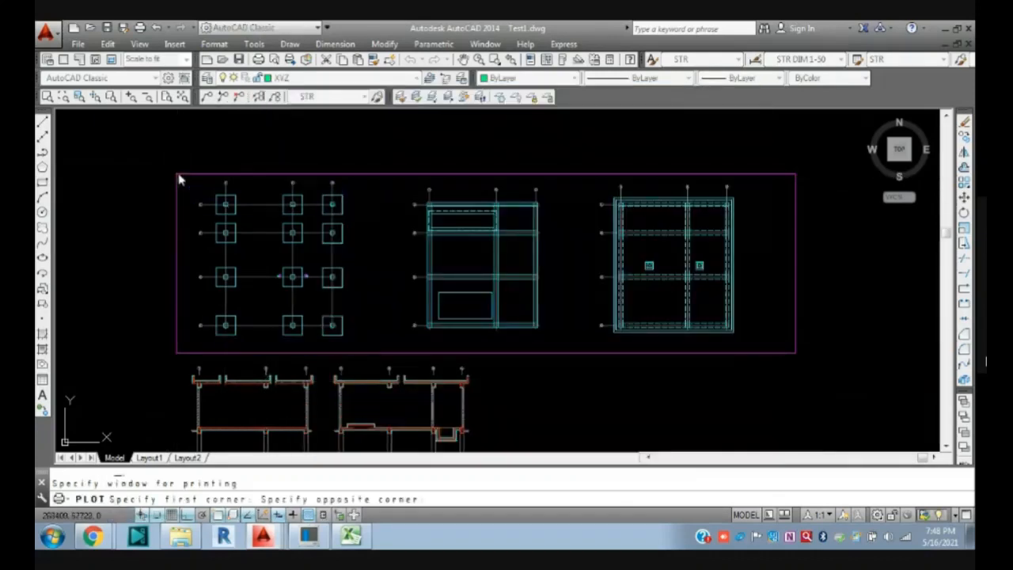
left_click(794, 353)
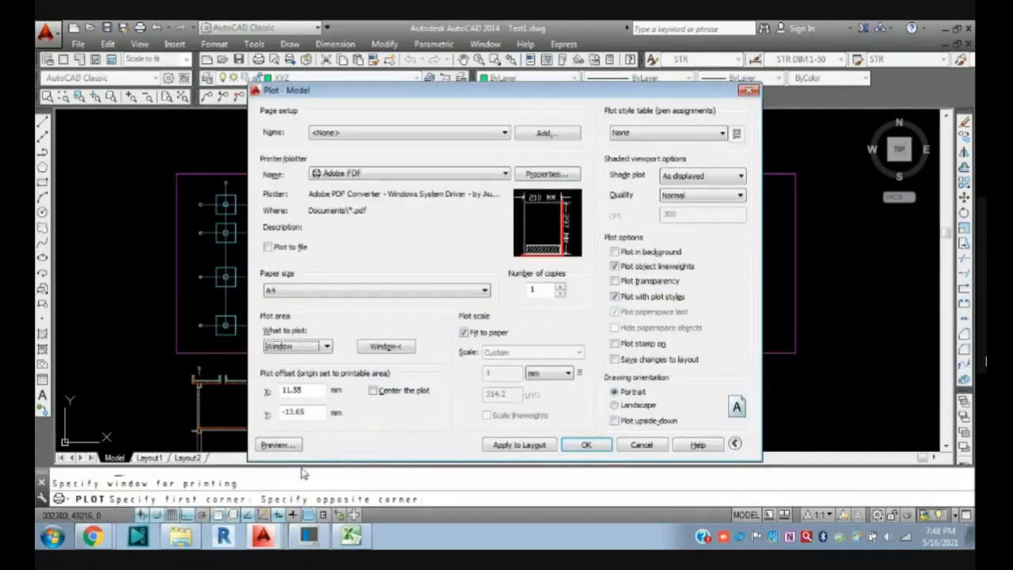
- Preview the plot of the windowed plans, examine their placement on the sheet, and close the preview
left_click(279, 444)
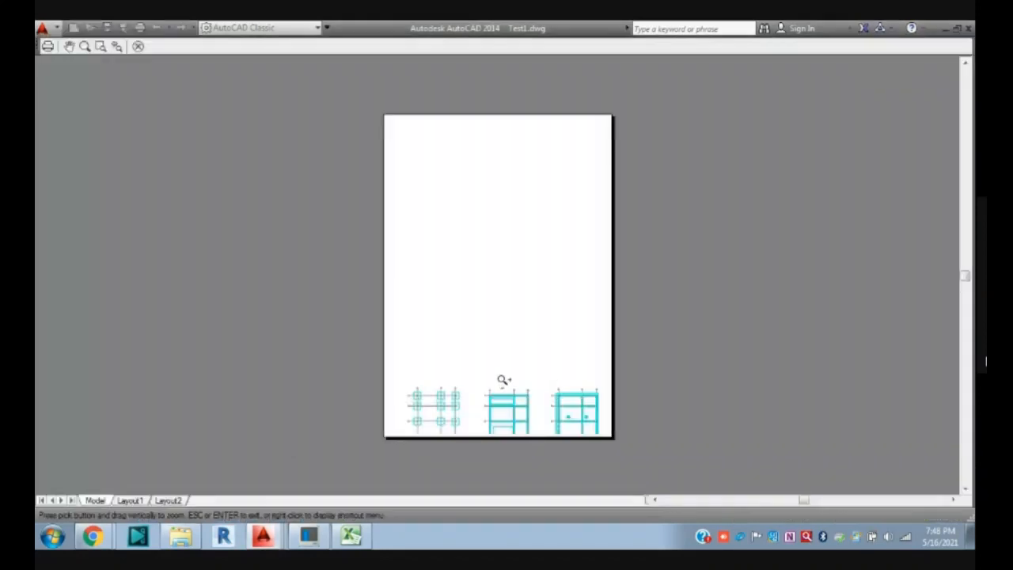
scroll(504, 379, "up", 4)
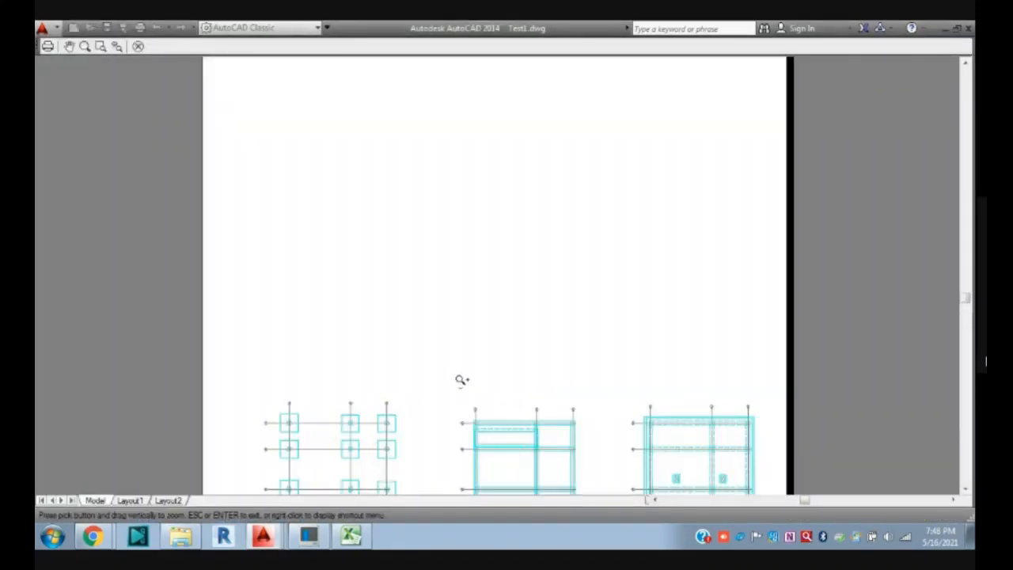
key("Escape")
- Assign the SCCC_CTB.ctb plot style table to all layouts and center the plot on the paper
left_click(712, 133)
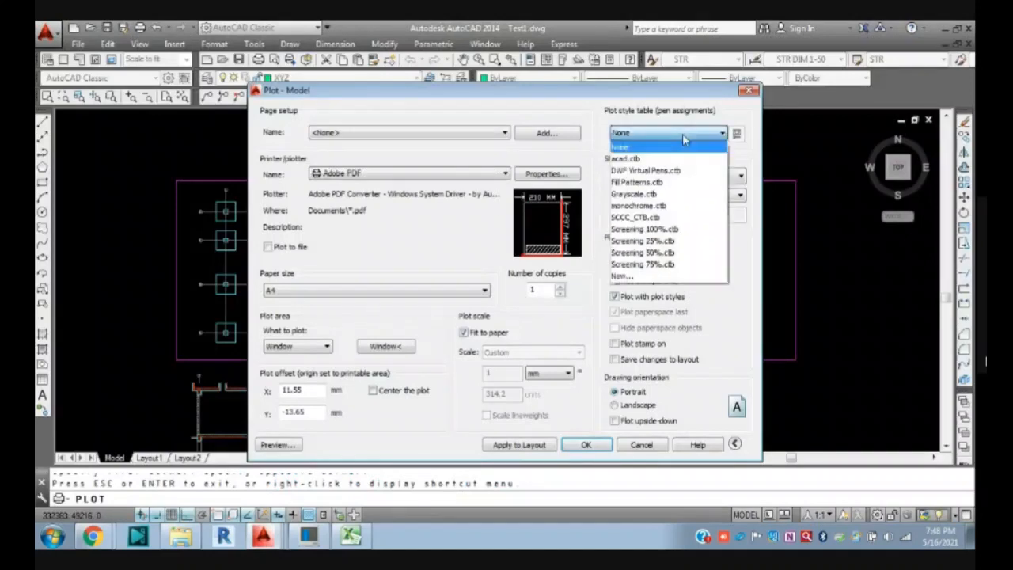
left_click(659, 217)
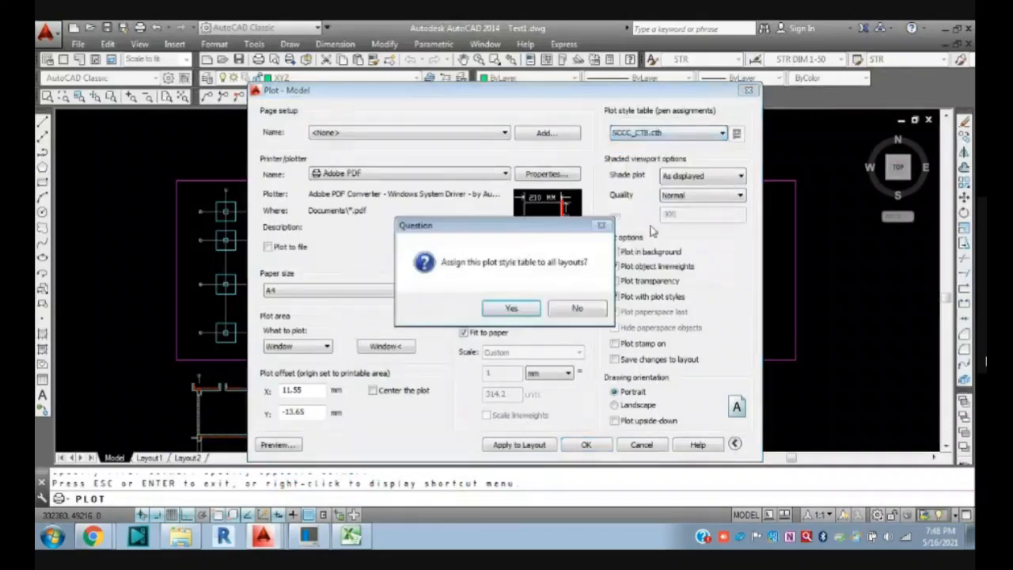
left_click(512, 308)
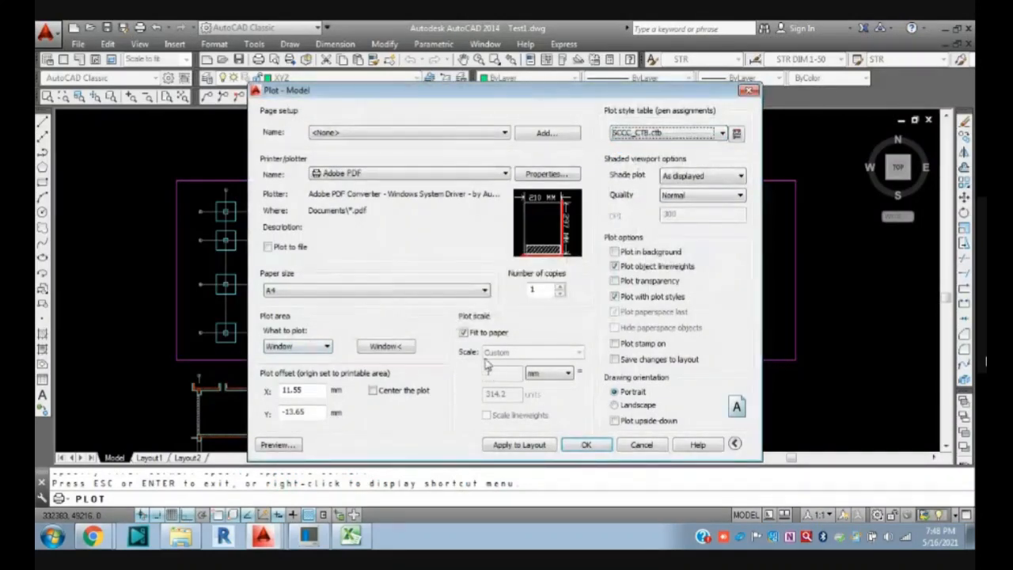
left_click(374, 391)
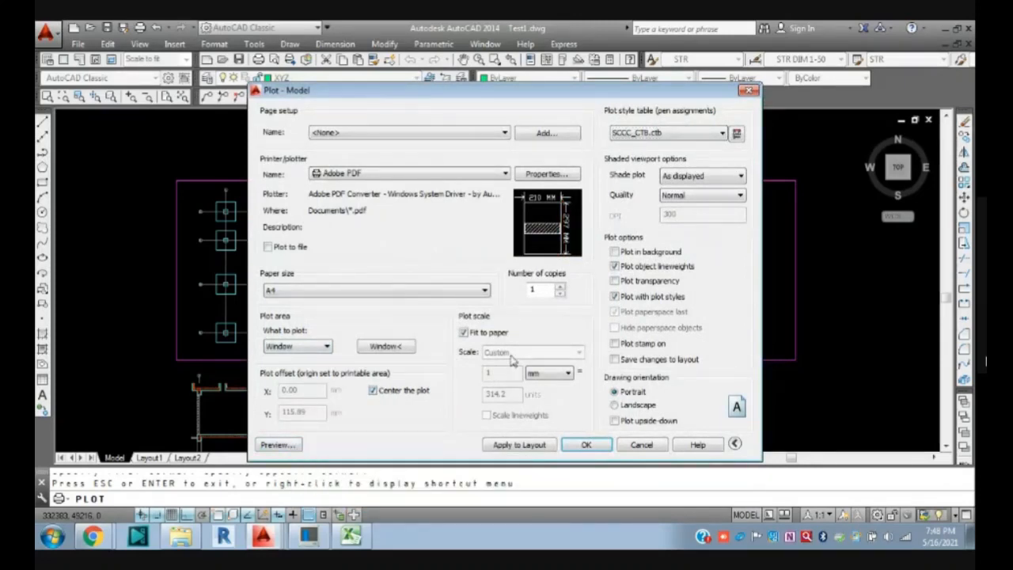
- Preview the centered plot with the assigned plot style, inspect the line thicknesses of the plans, and close the preview
left_click(293, 442)
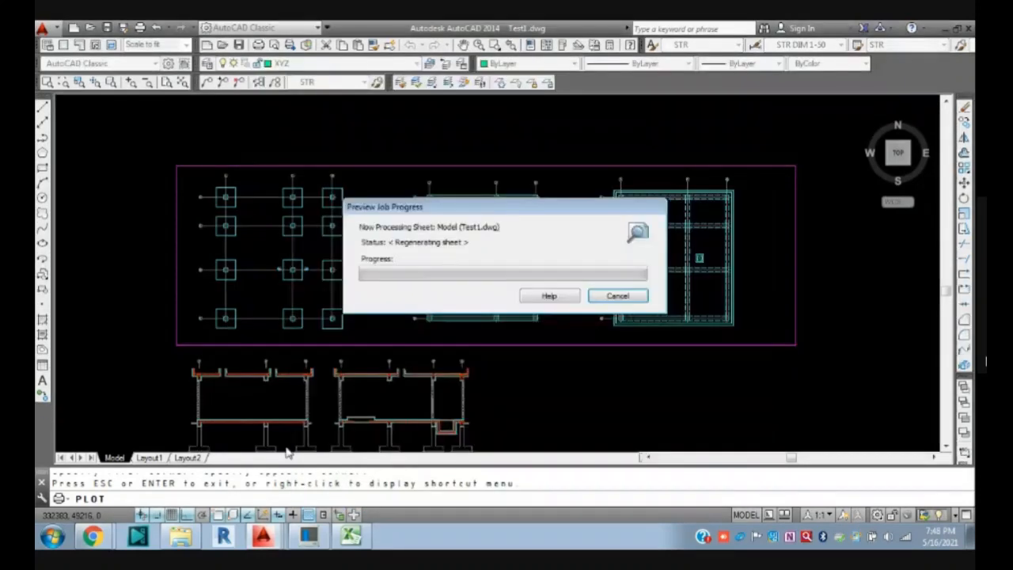
scroll(431, 269, "up", 5)
scroll(542, 334, "down", 6)
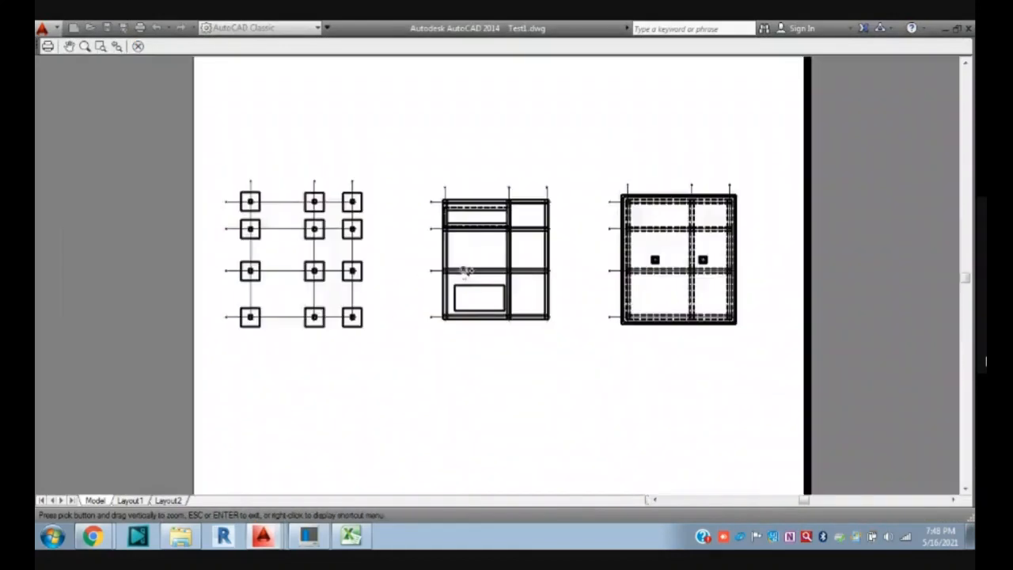
key("Escape")
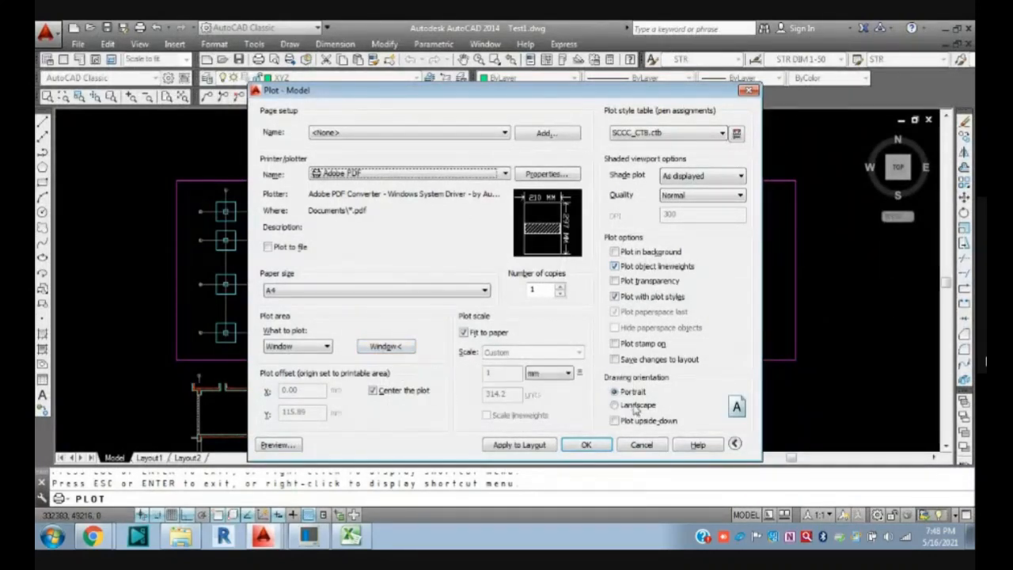
left_click(325, 346)
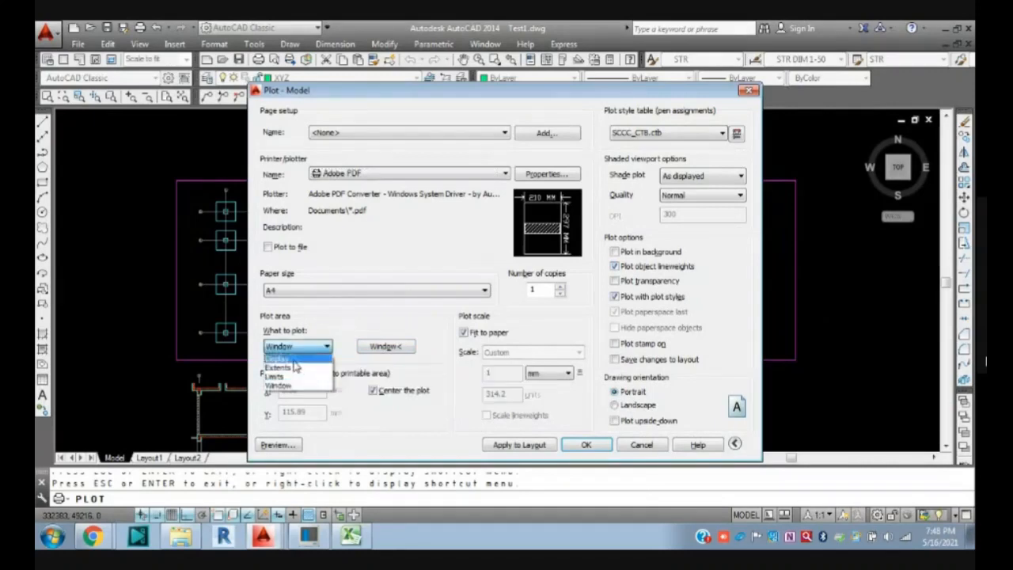
left_click(392, 363)
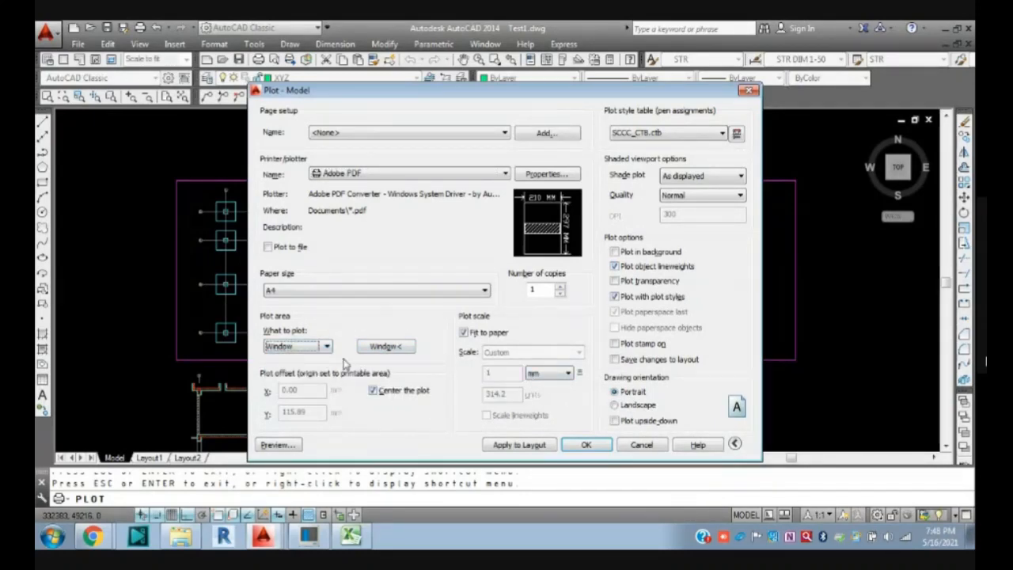
left_click(394, 348)
key("Escape")
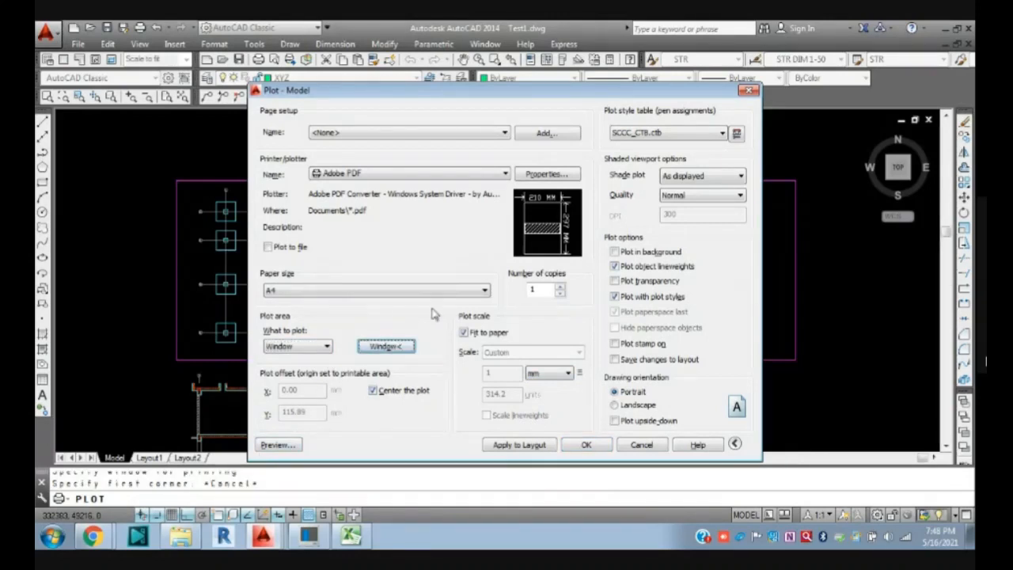
- Redefine the plot window on opposite corners of the magenta frame around the three plans and preview the plot
left_click(401, 340)
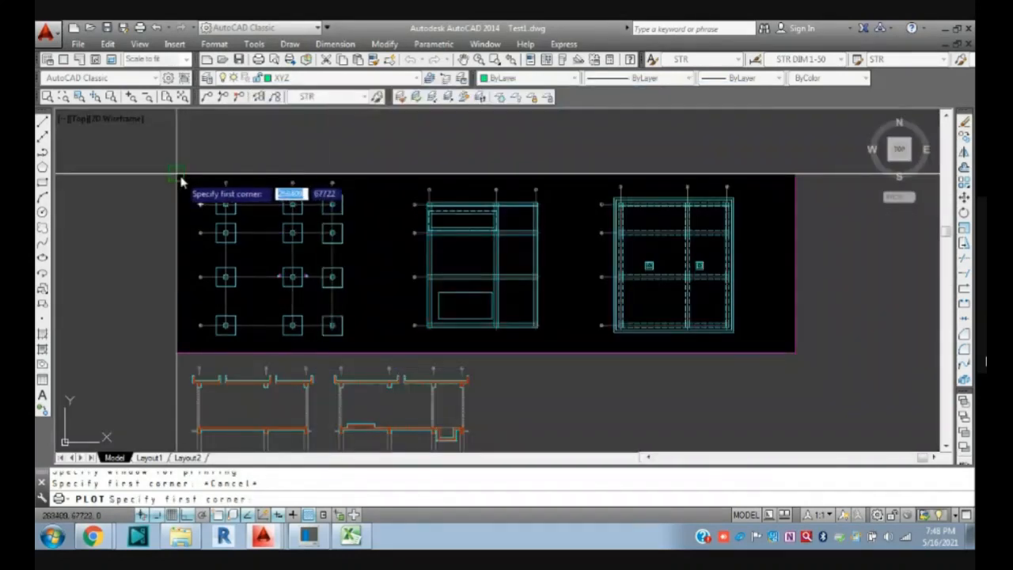
left_click(177, 173)
left_click(795, 352)
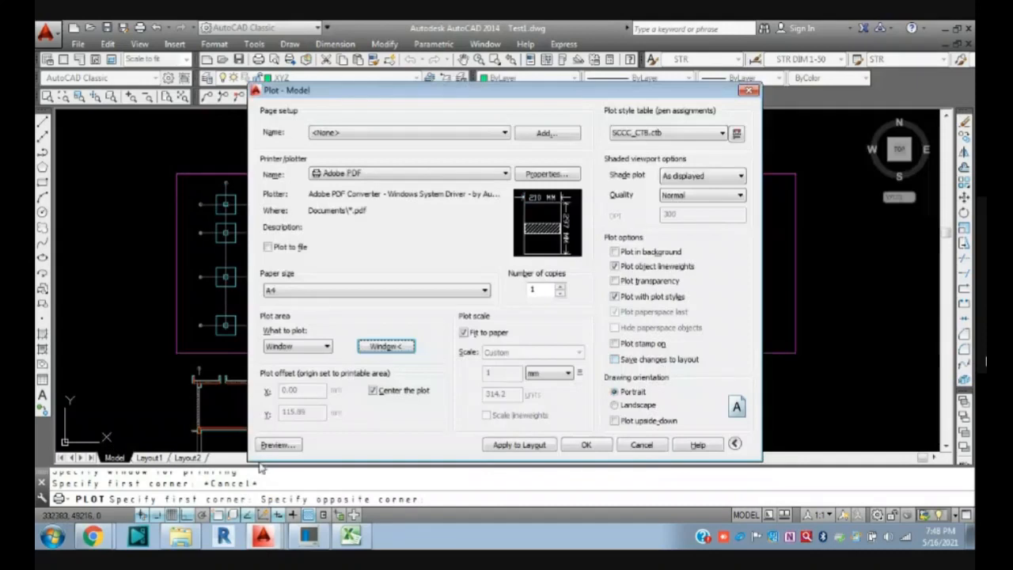
left_click(275, 445)
scroll(485, 271, "up", 8)
scroll(445, 294, "down", 7)
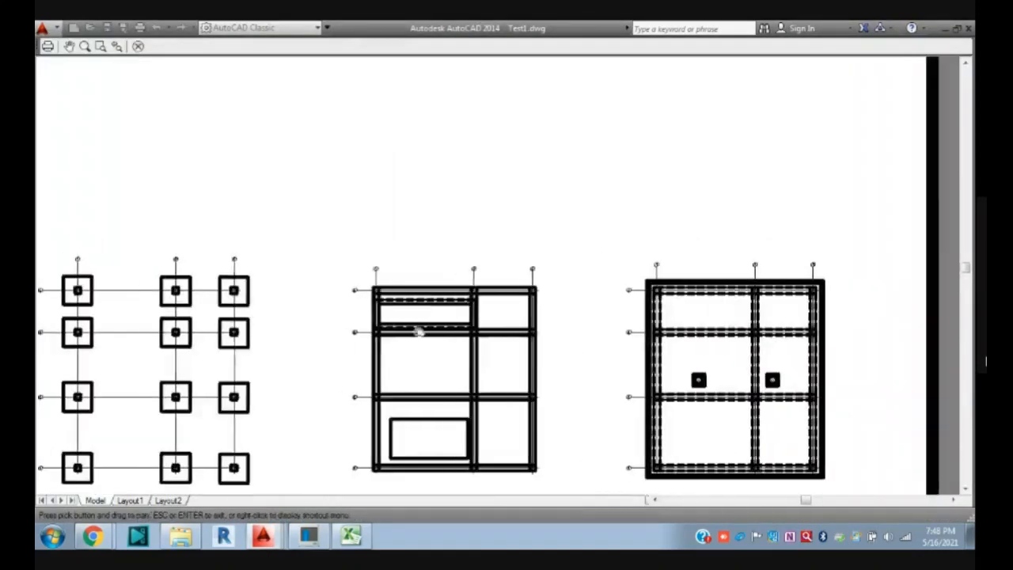
key("Escape")
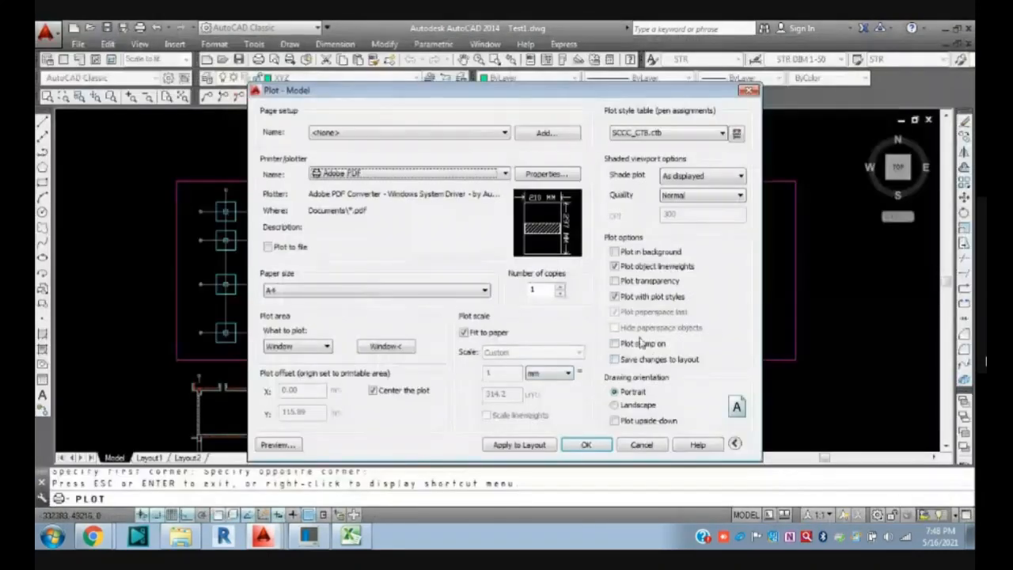
- Set the drawing orientation to Landscape, examine the three plans in the plot preview, and leave the plot without printing
left_click(615, 406)
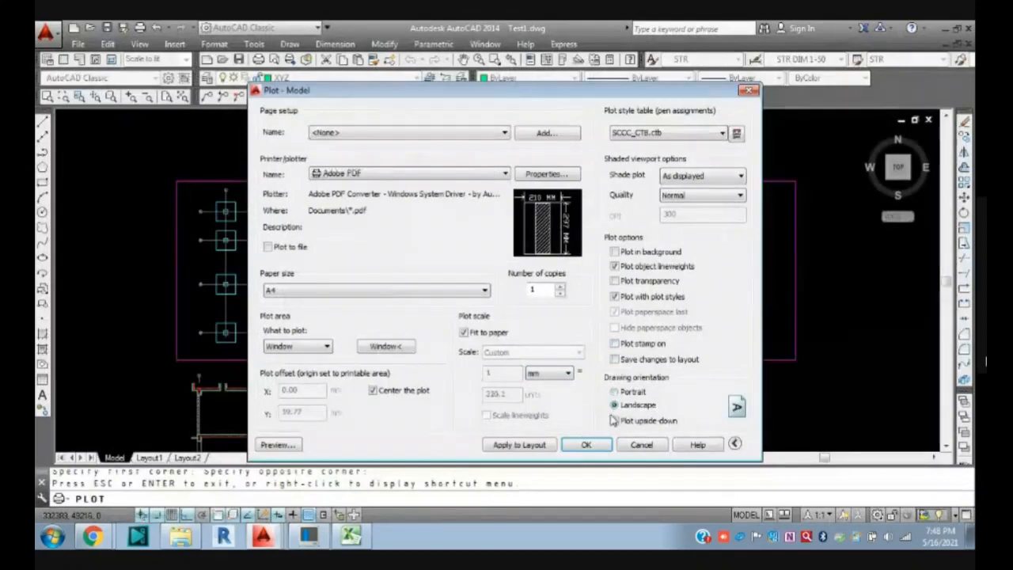
left_click(277, 444)
scroll(332, 261, "up", 5)
scroll(459, 277, "down", 6)
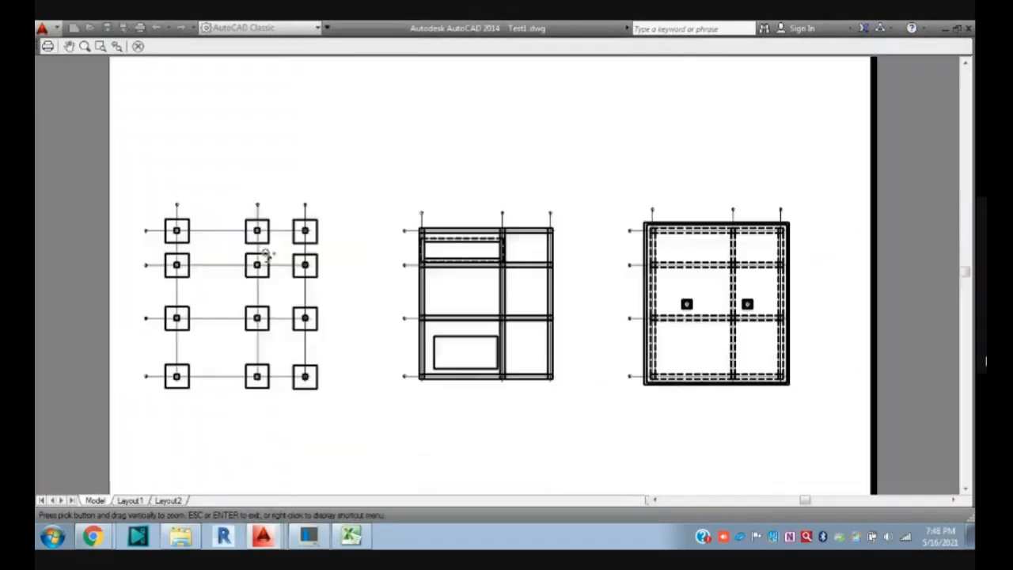
scroll(285, 273, "up", 6)
scroll(310, 273, "down", 5)
scroll(310, 273, "up", 4)
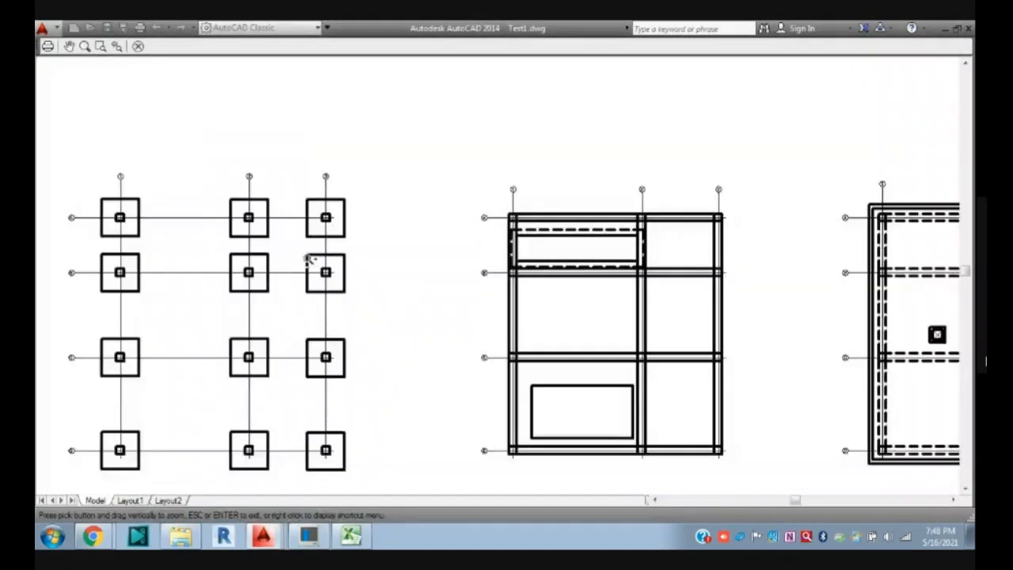
scroll(310, 261, "down", 3)
scroll(355, 293, "up", 3)
scroll(355, 294, "down", 3)
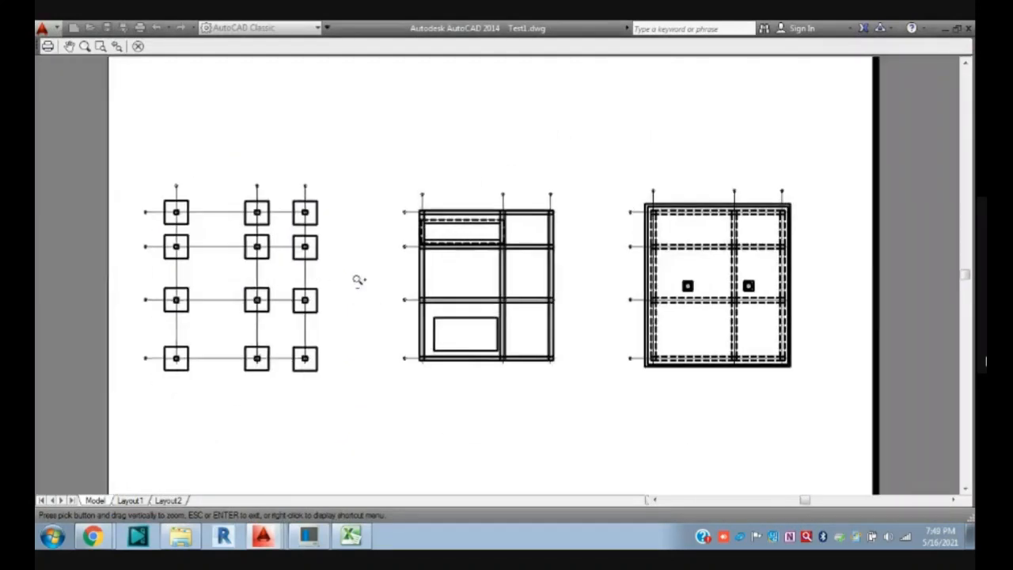
key("Escape")
key("Escape")
- Switch to Layout1, review its plot settings without plotting, and look over the commands available for the layout
left_click(162, 457)
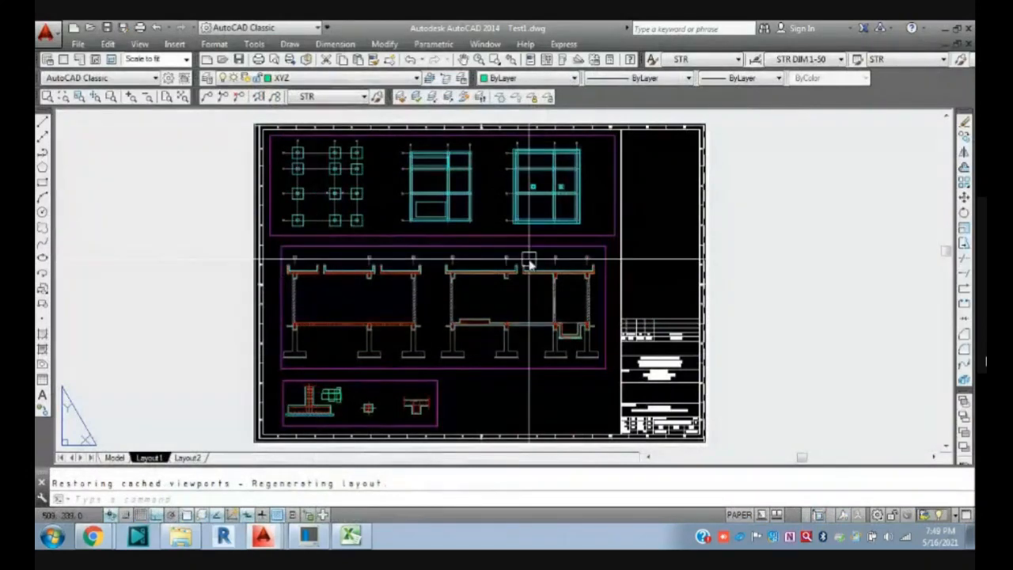
key("ctrl+p")
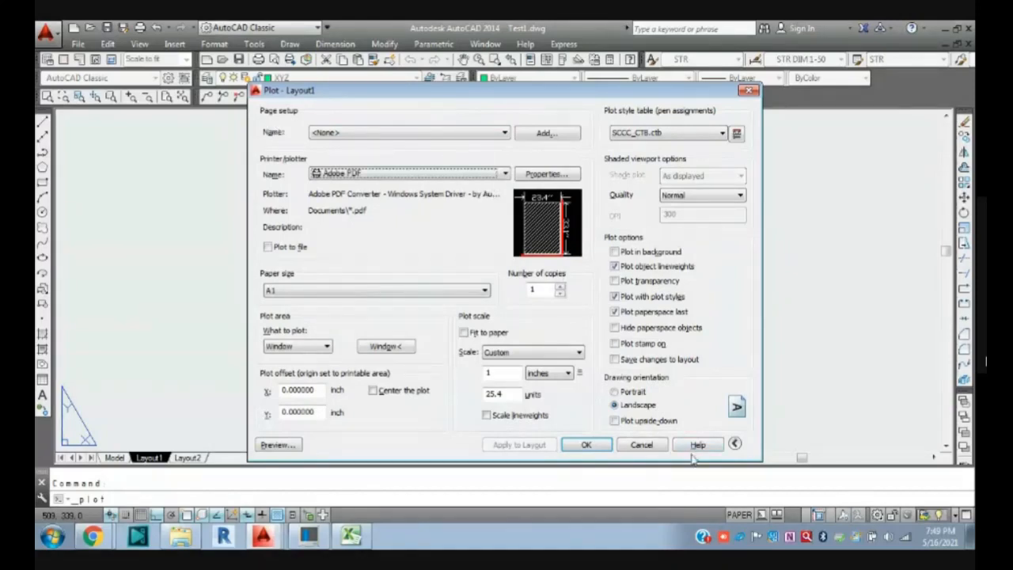
left_click(641, 443)
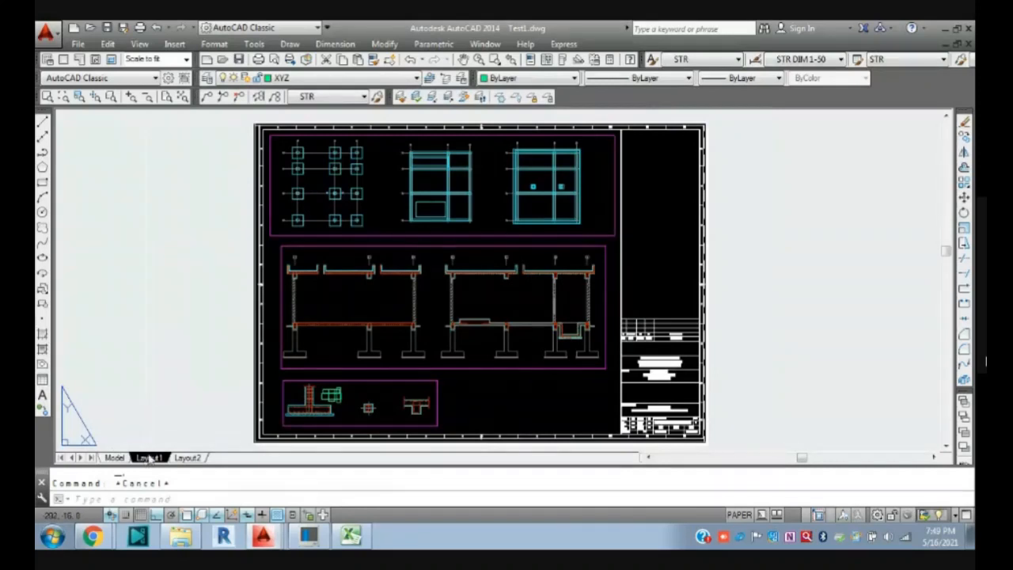
right_click(148, 458)
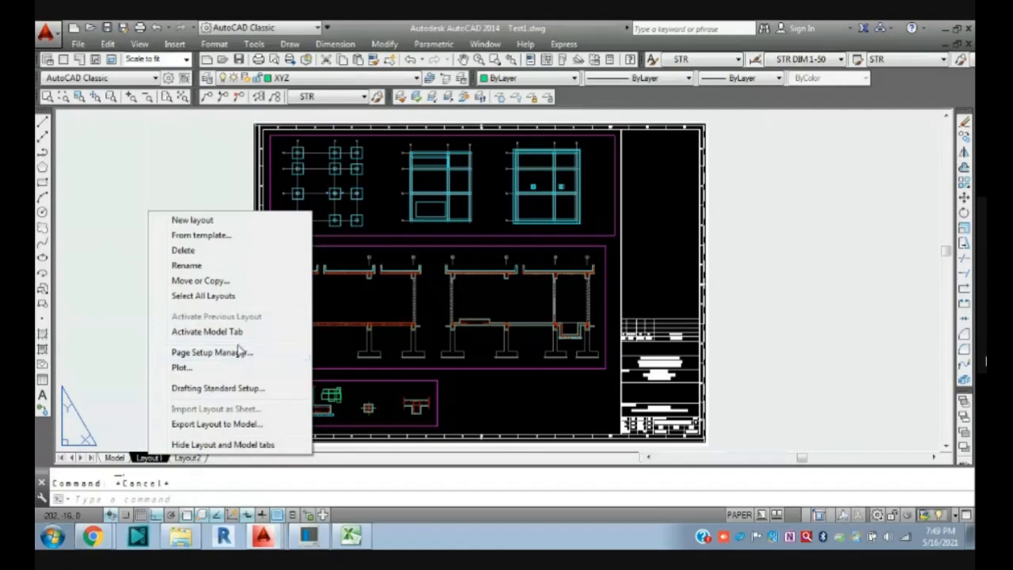
left_click(97, 154)
key("Escape")
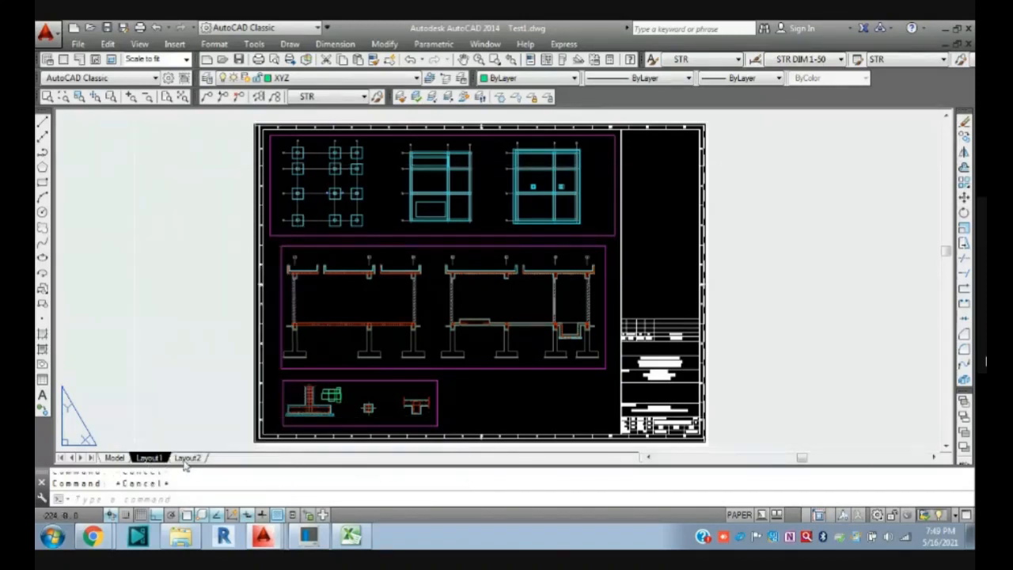
- Switch to Layout2 and examine its sheet and existing viewport
left_click(187, 458)
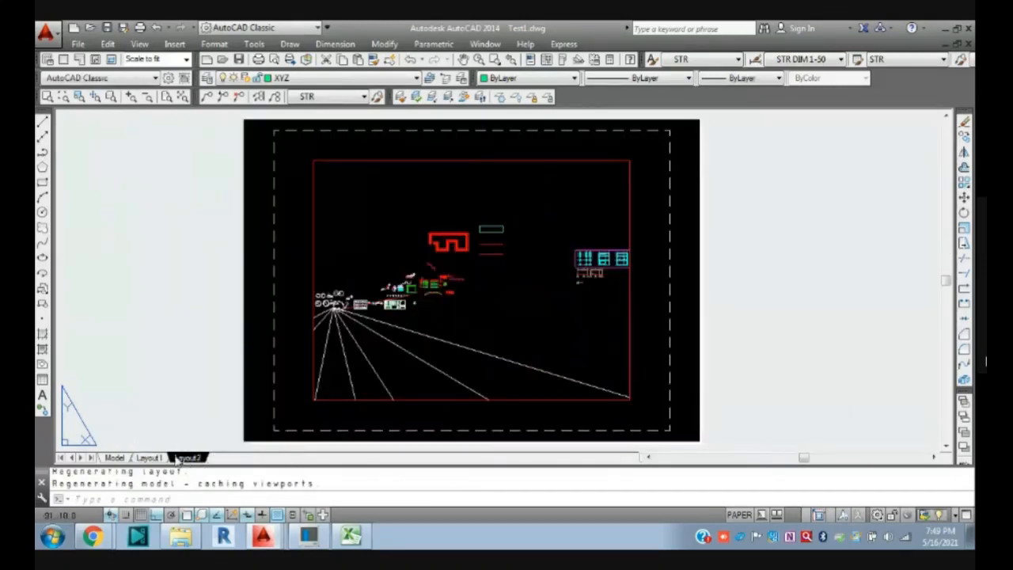
key("Escape")
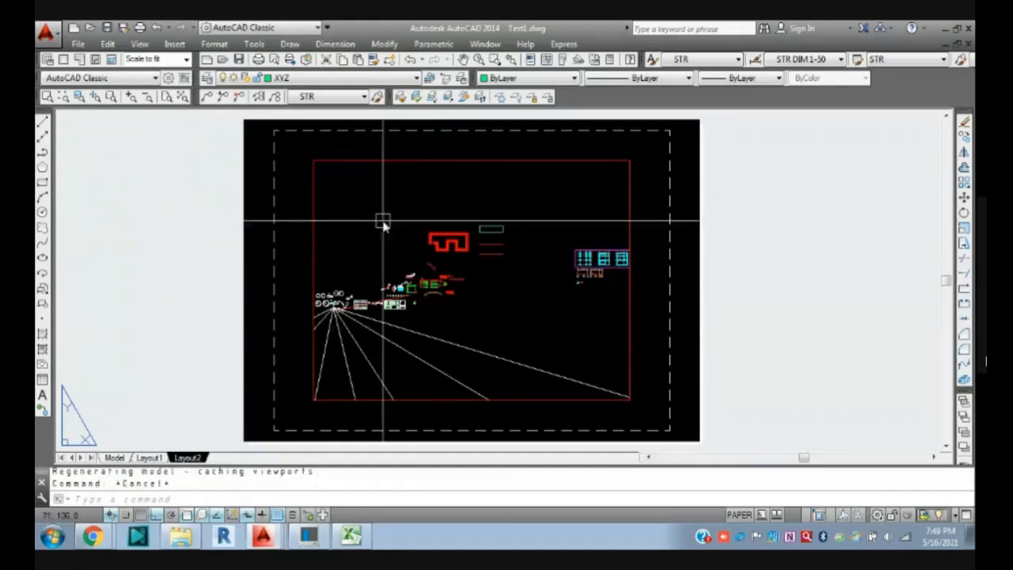
left_click(316, 161)
key("Escape")
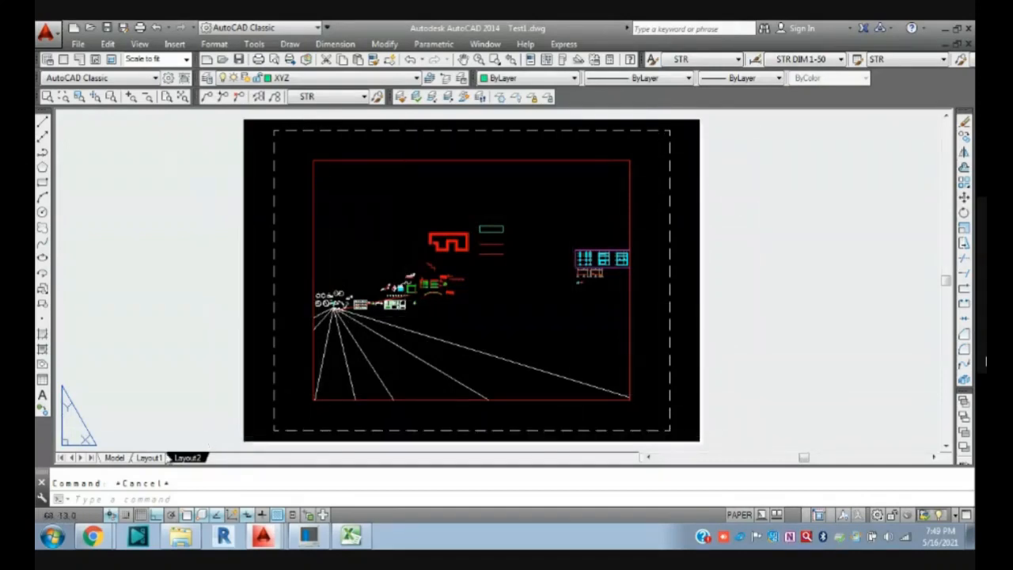
- In Layout1, start Copy with Base Point and set the base point at the sheet border's lower-left corner, 0,0
left_click(149, 457)
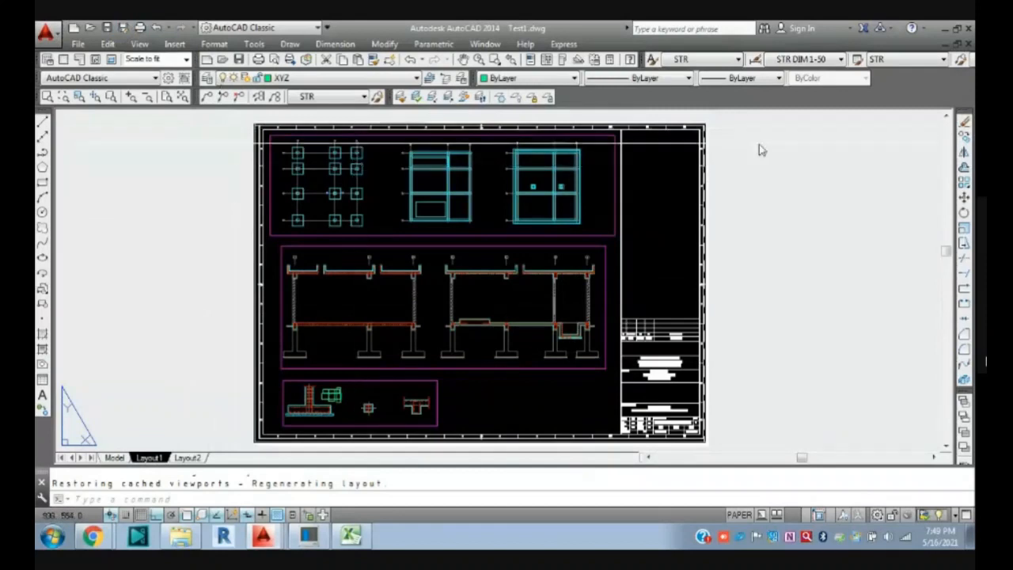
left_click(107, 43)
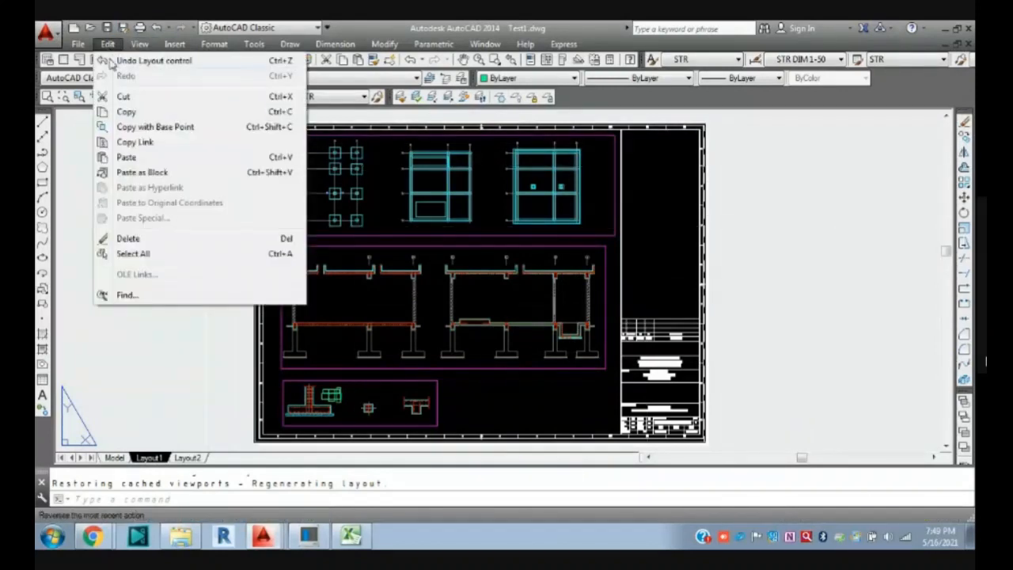
left_click(155, 126)
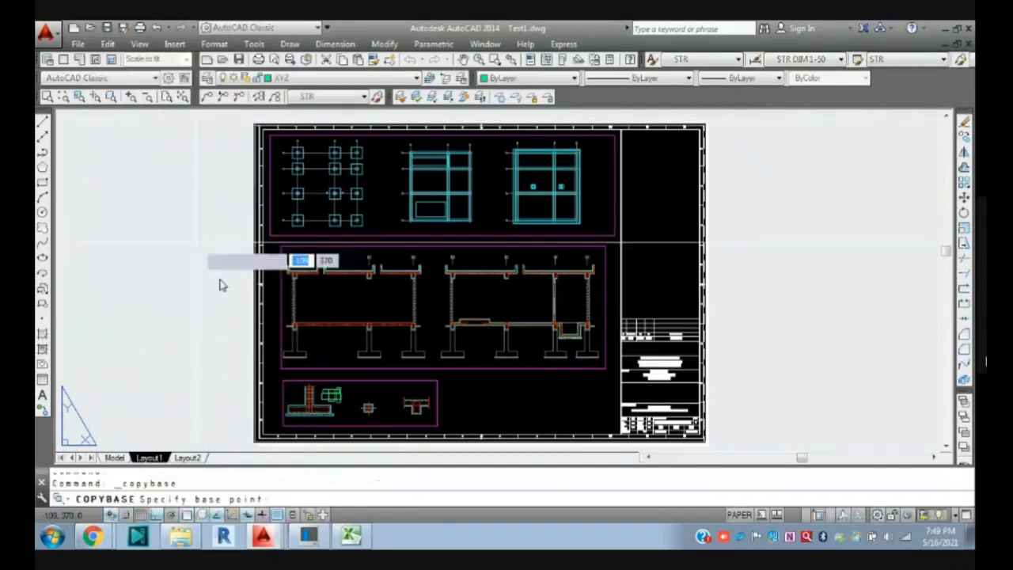
scroll(225, 287, "up", 3)
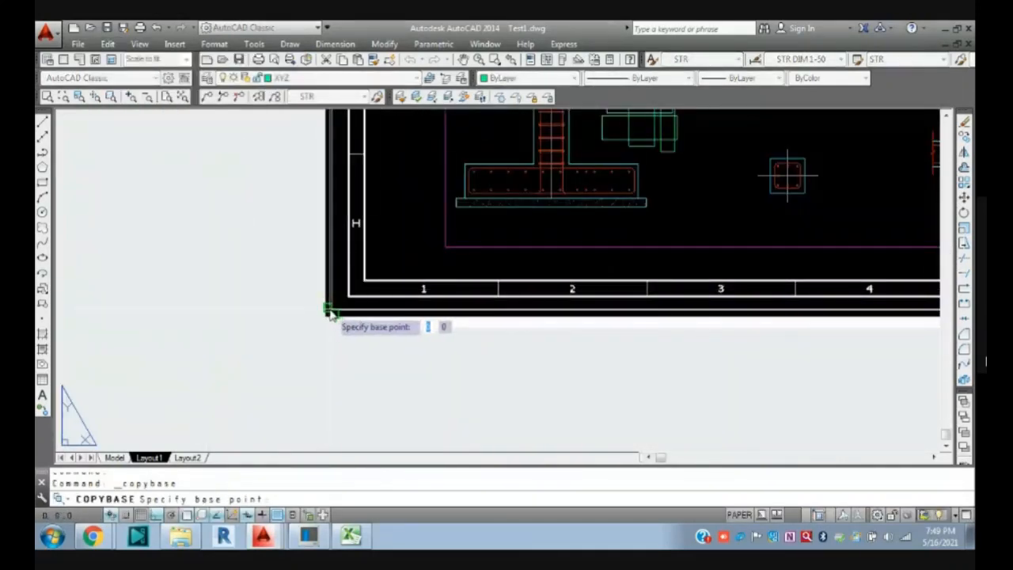
left_click(329, 311)
- Select the sheet border, the title block and its text as the objects to copy, and complete the copy
left_click(398, 265)
left_click(214, 379)
scroll(340, 269, "down", 5)
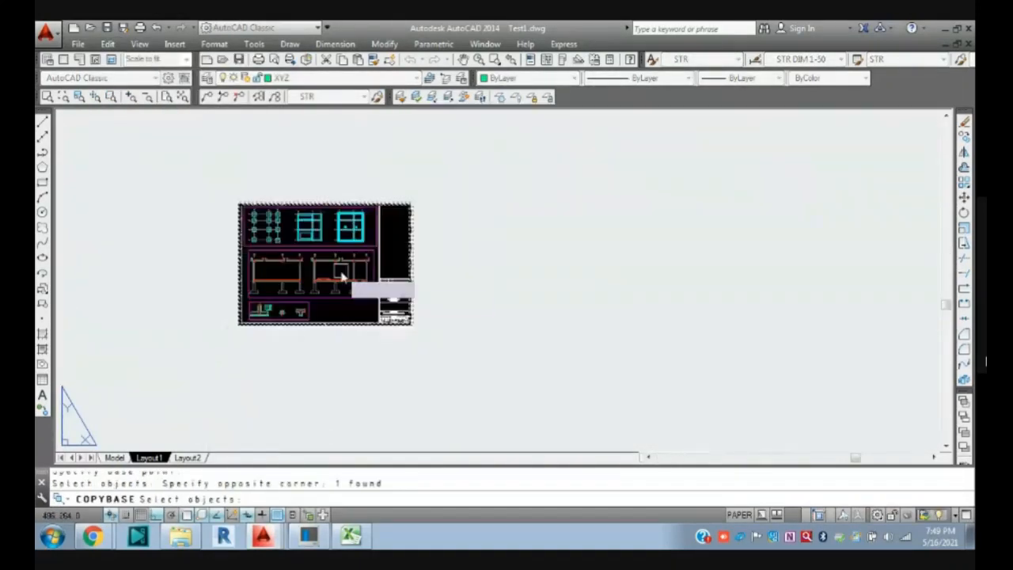
scroll(407, 317, "up", 4)
left_click(430, 244)
scroll(438, 235, "down", 4)
scroll(435, 239, "up", 7)
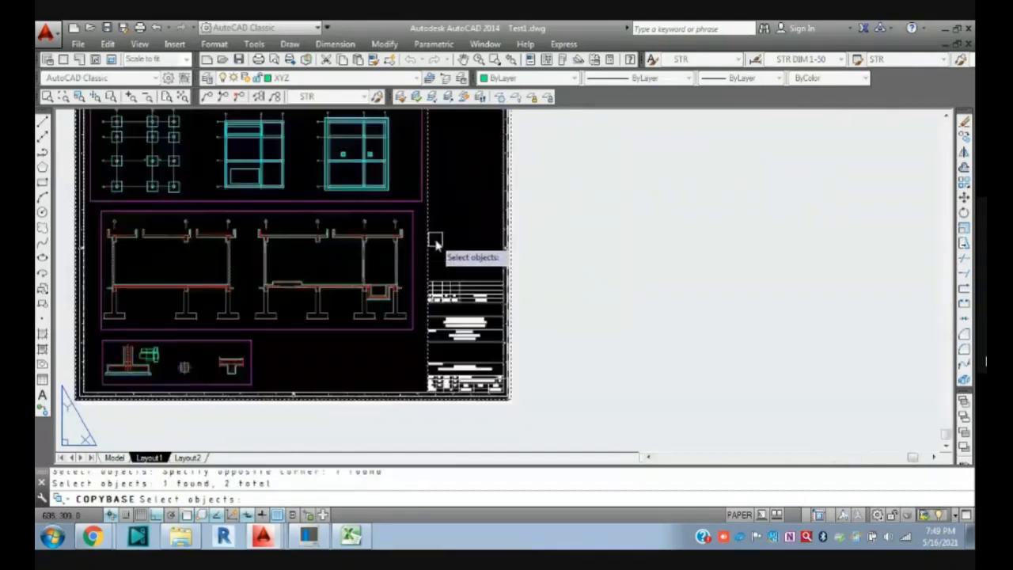
left_click(395, 279)
scroll(477, 376, "down", 2)
middle_click_drag(480, 384, 443, 130)
left_click(544, 269)
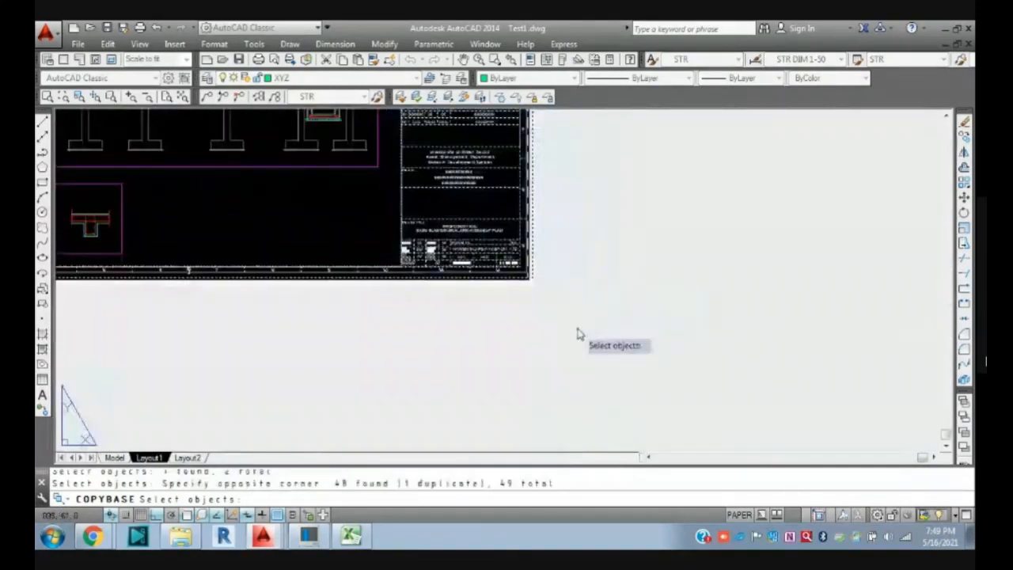
scroll(577, 337, "down", 3)
scroll(563, 301, "up", 4)
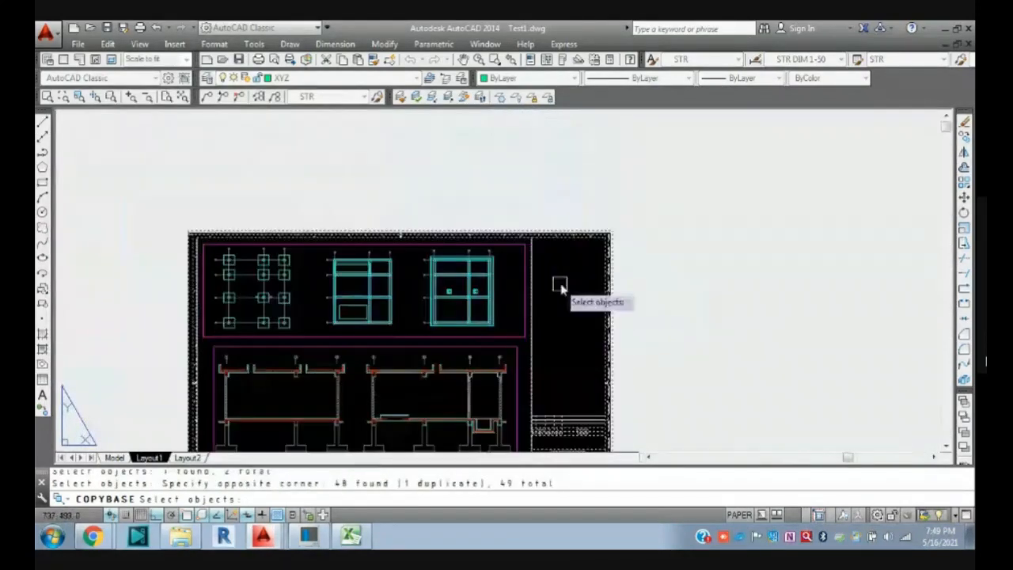
left_click(537, 350)
key("Return")
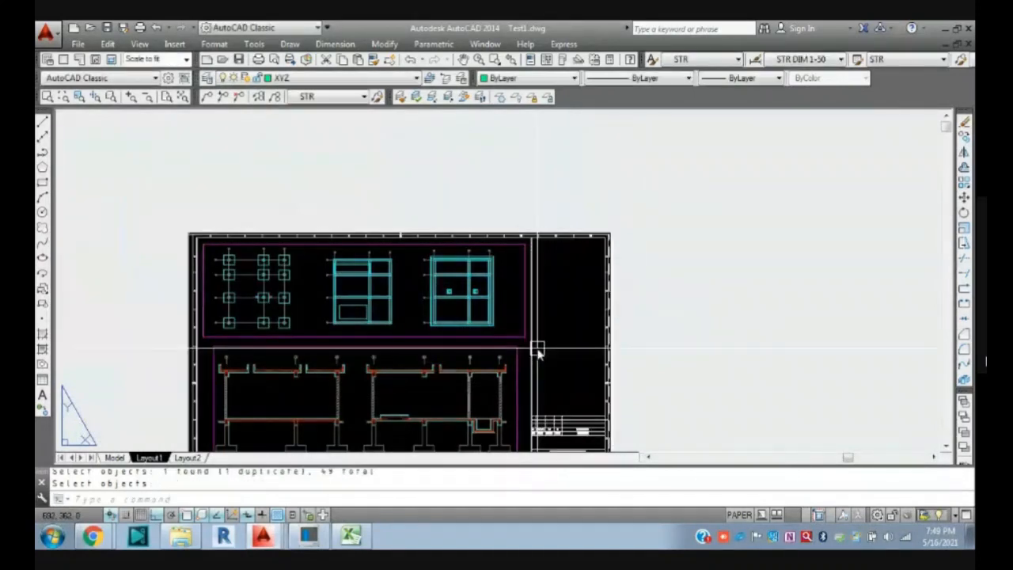
- Paste the copied border and title block into Layout2 with the insertion point at 0,0,0 and zoom to extents
left_click(187, 457)
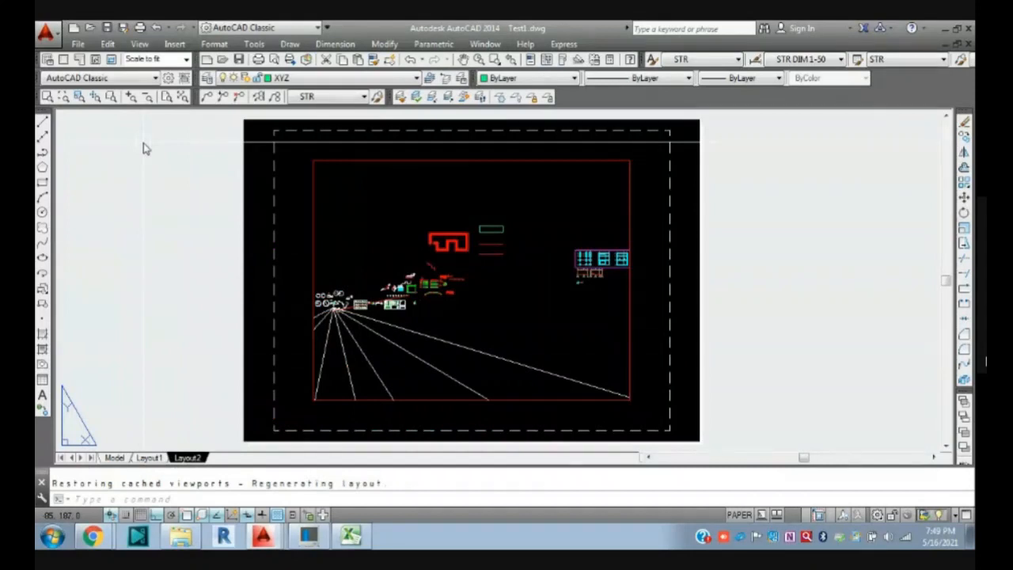
key("ctrl+v")
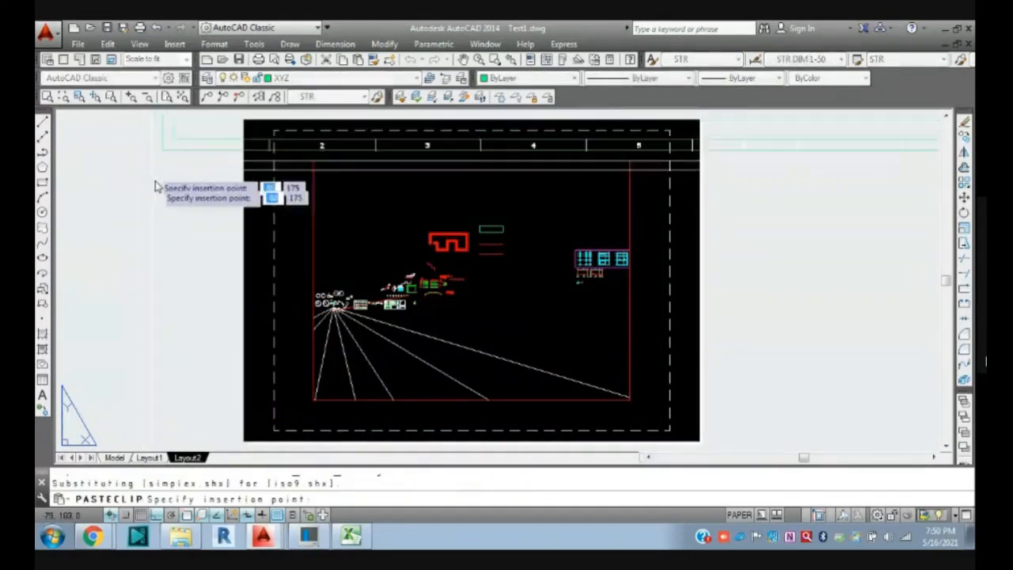
scroll(309, 332, "down", 4)
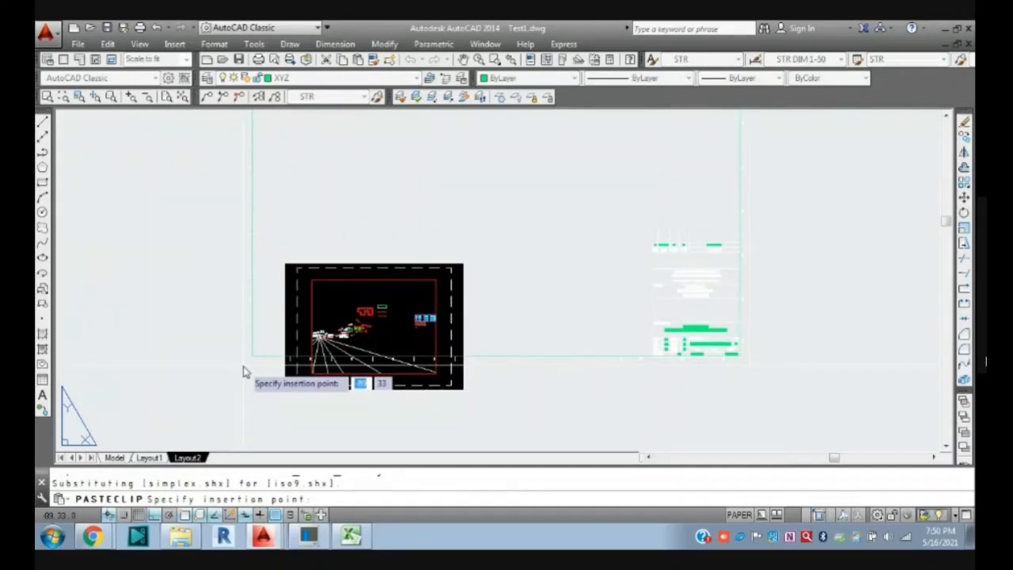
type("0,0,0")
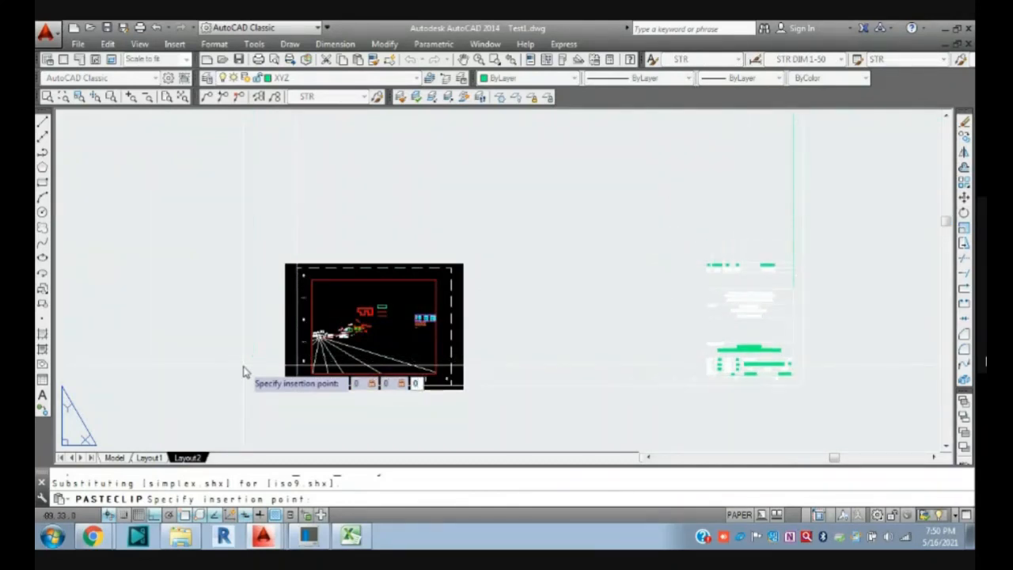
key("Return")
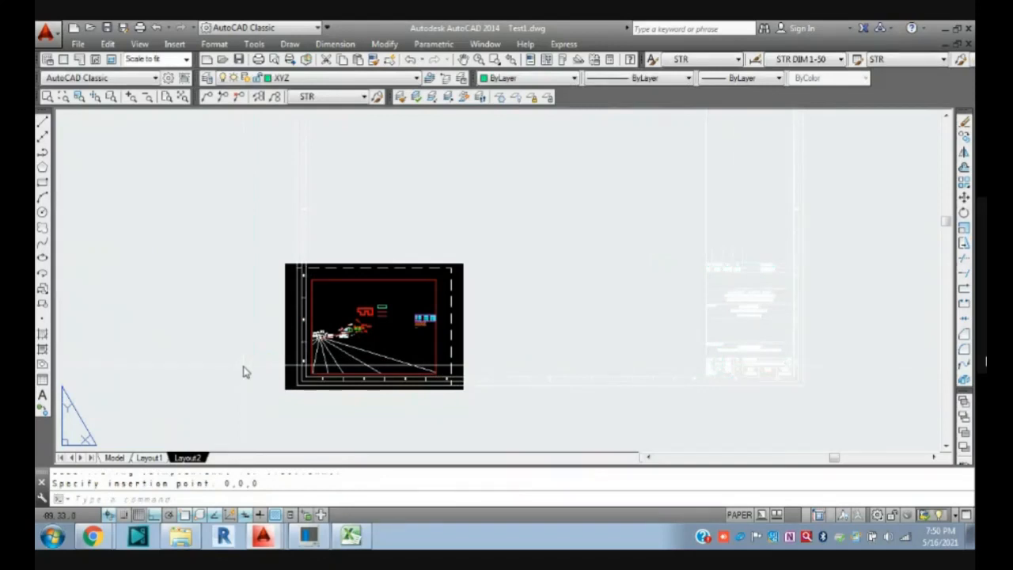
scroll(502, 369, "down", 3)
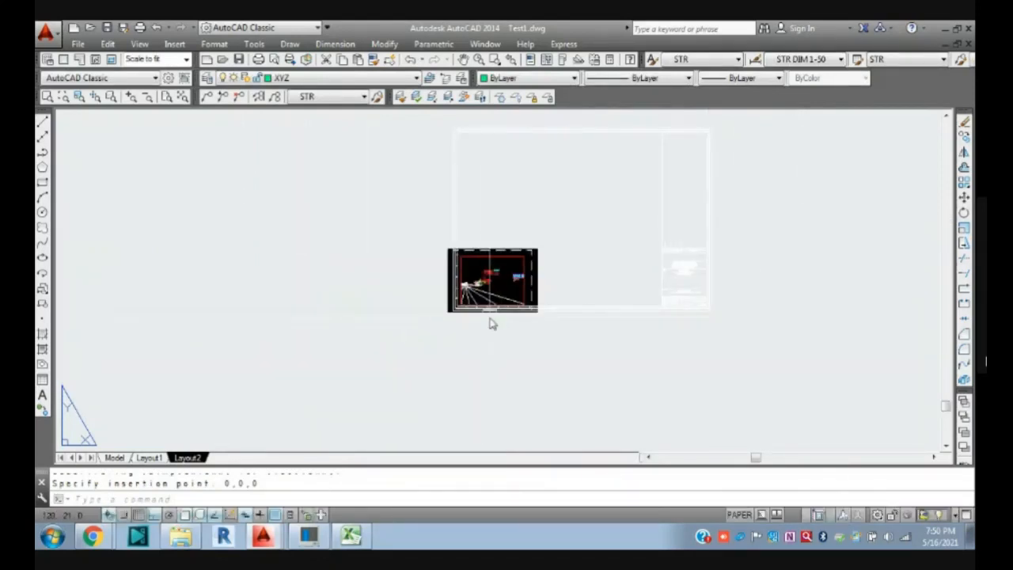
type("z")
key("Return")
type("e")
key("Return")
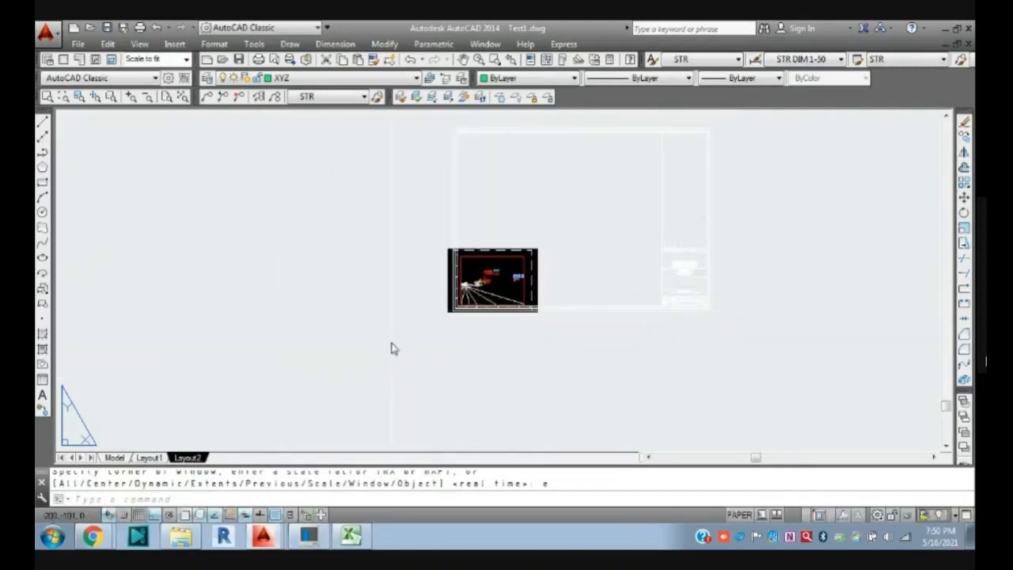
- View the finished sheet in Layout1 and return to Layout2 to compare its sheet size with the border
left_click(152, 458)
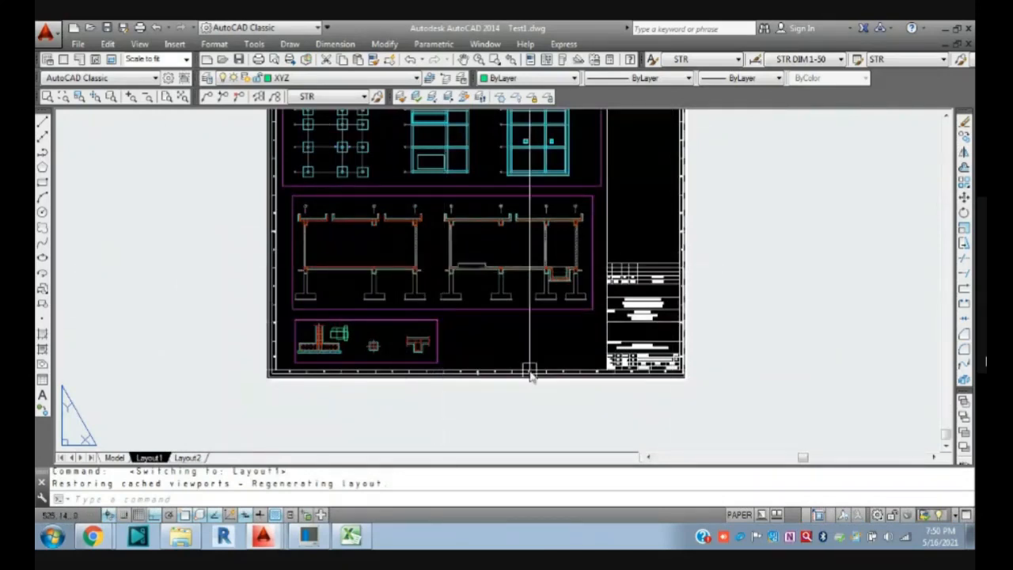
scroll(648, 269, "down", 2)
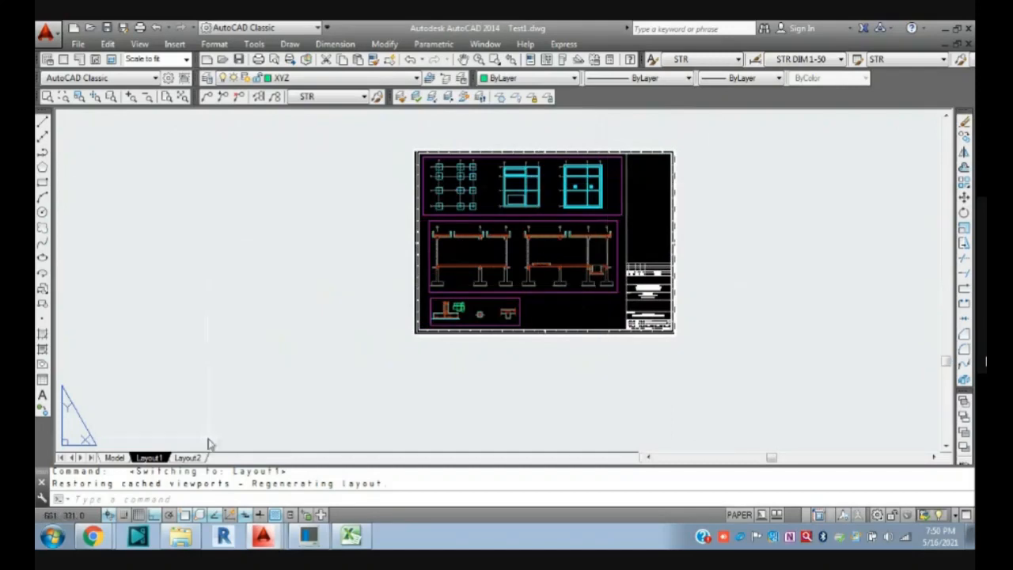
left_click(188, 458)
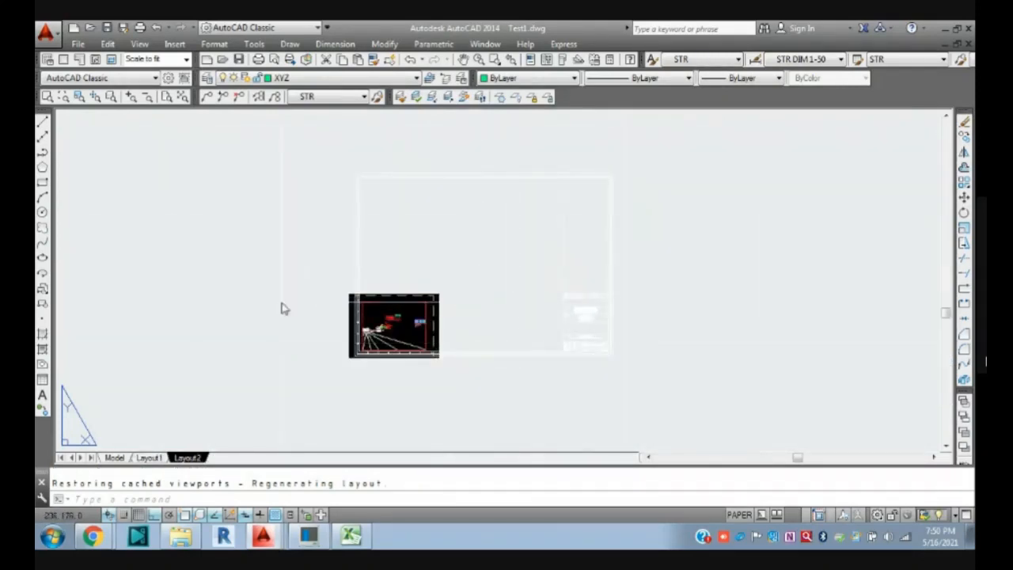
- Create a new page setup named STR for Layout2
right_click(191, 462)
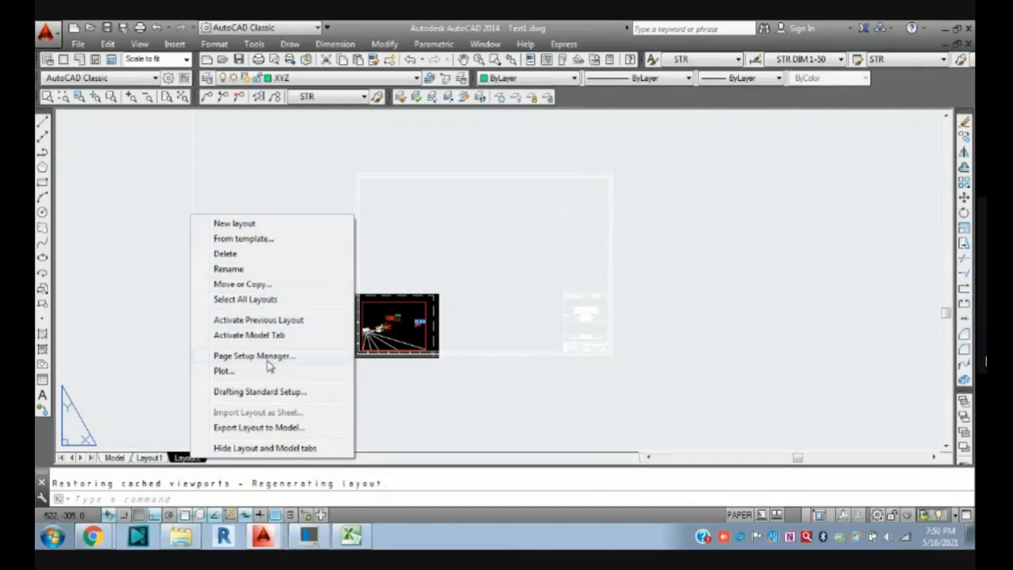
left_click(253, 356)
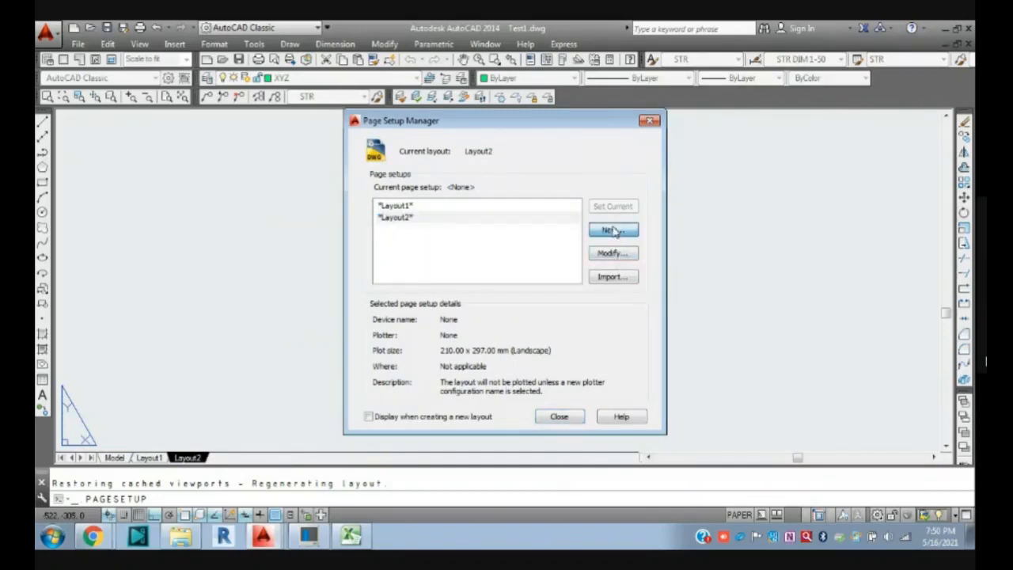
left_click(613, 230)
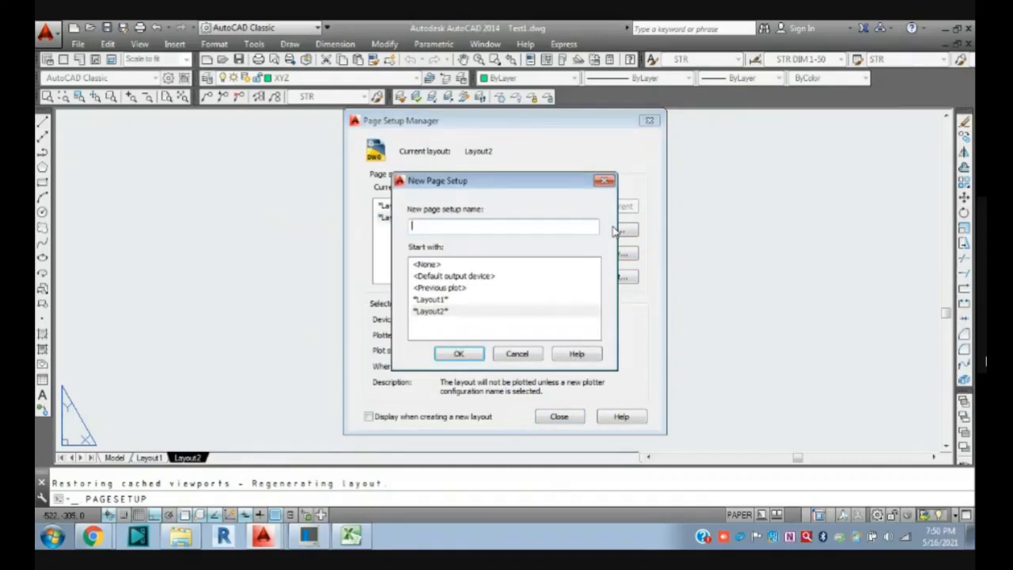
left_click(463, 356)
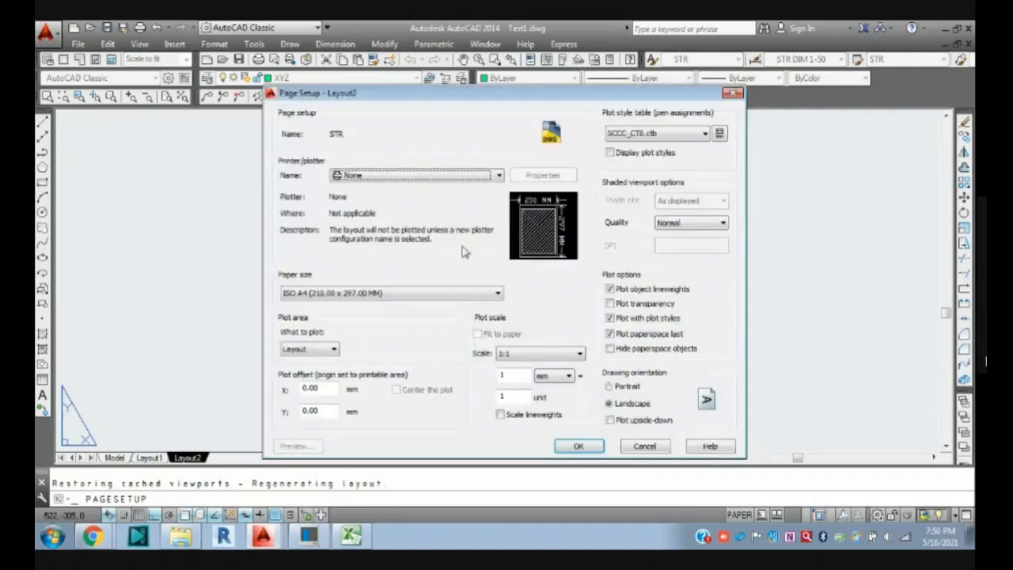
- Set the STR page setup's plotter to Adobe PDF and its paper size to A1
left_click(463, 178)
left_click(383, 247)
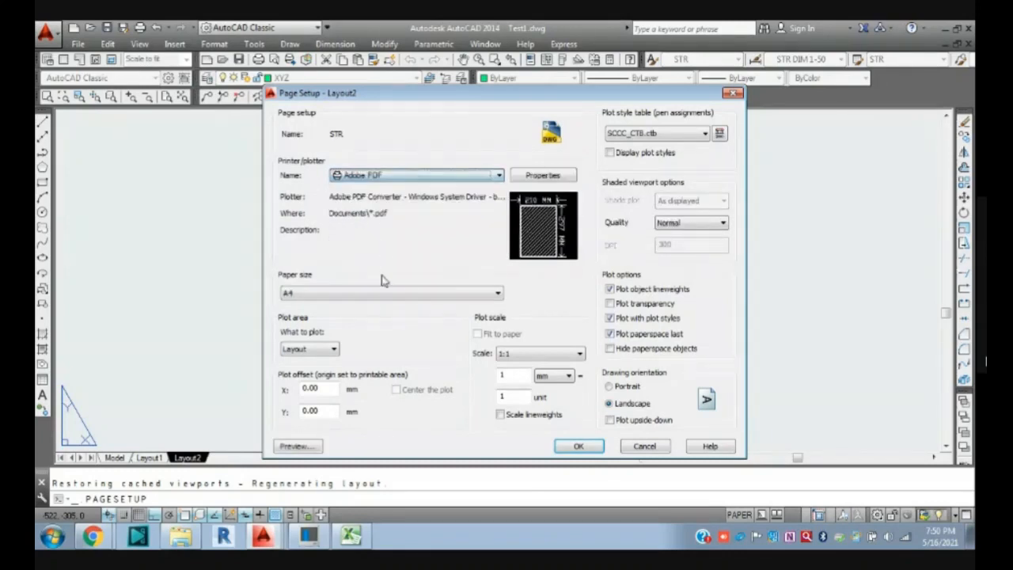
left_click(319, 293)
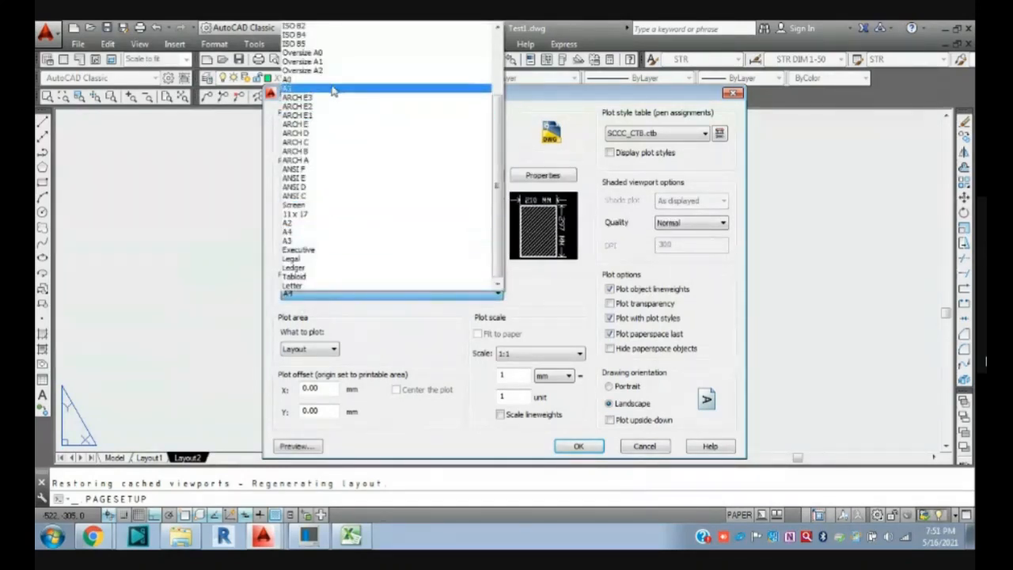
left_click(336, 87)
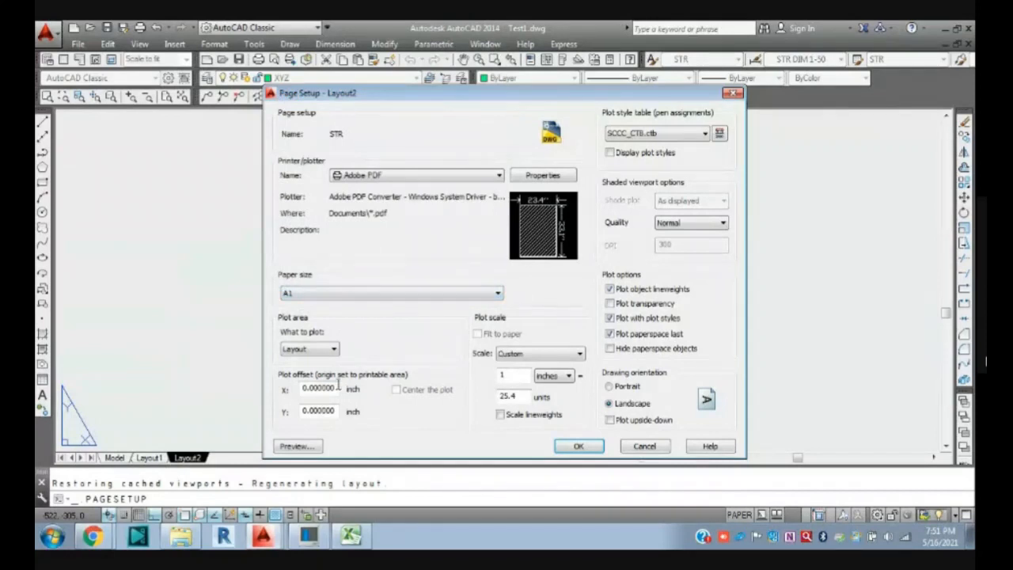
- Set the plot area to Window, spanning the sheet border's outer lower-left and upper-right corners
left_click(322, 353)
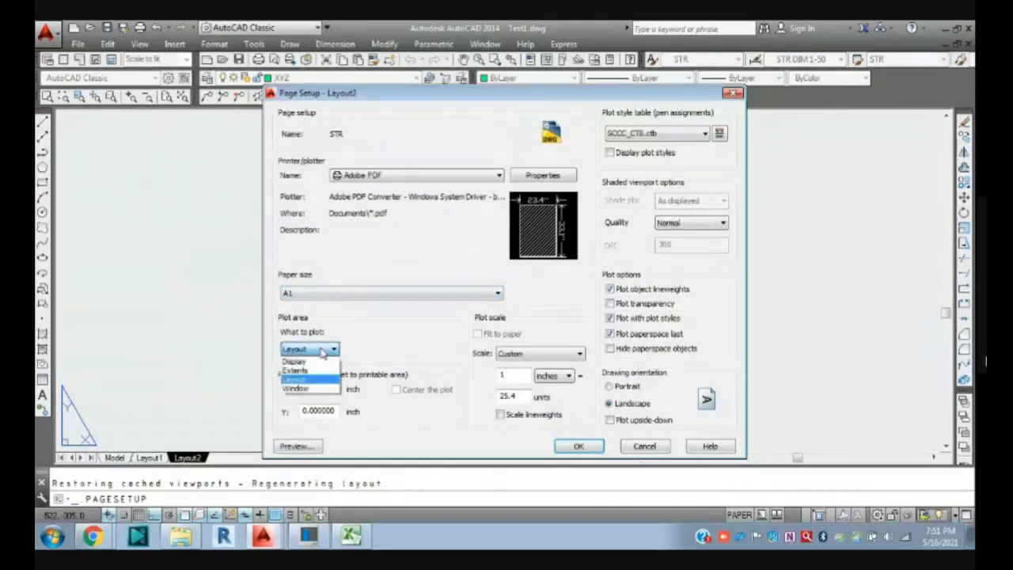
left_click(304, 390)
scroll(362, 364, "up", 5)
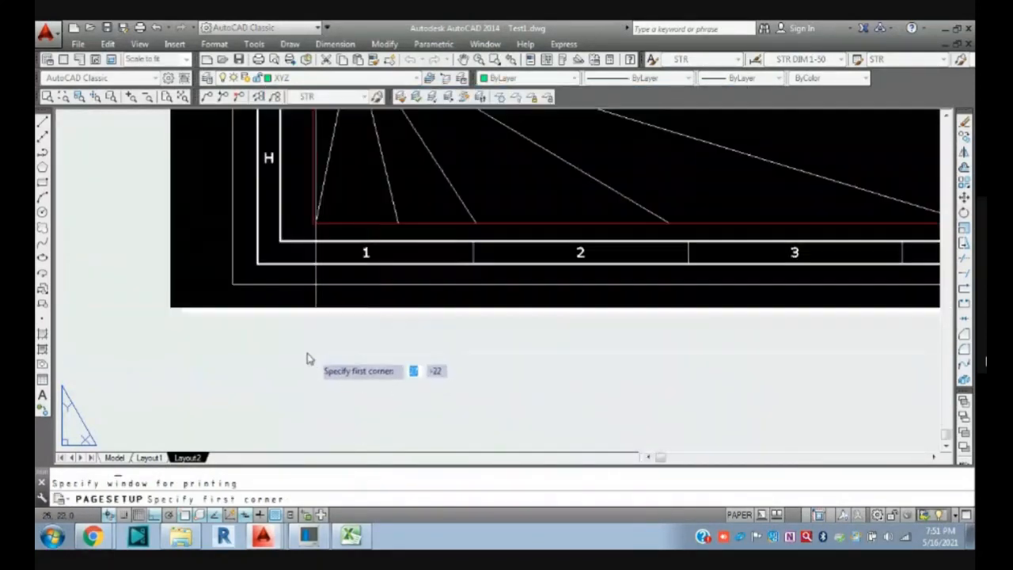
left_click(232, 286)
scroll(159, 411, "down", 6)
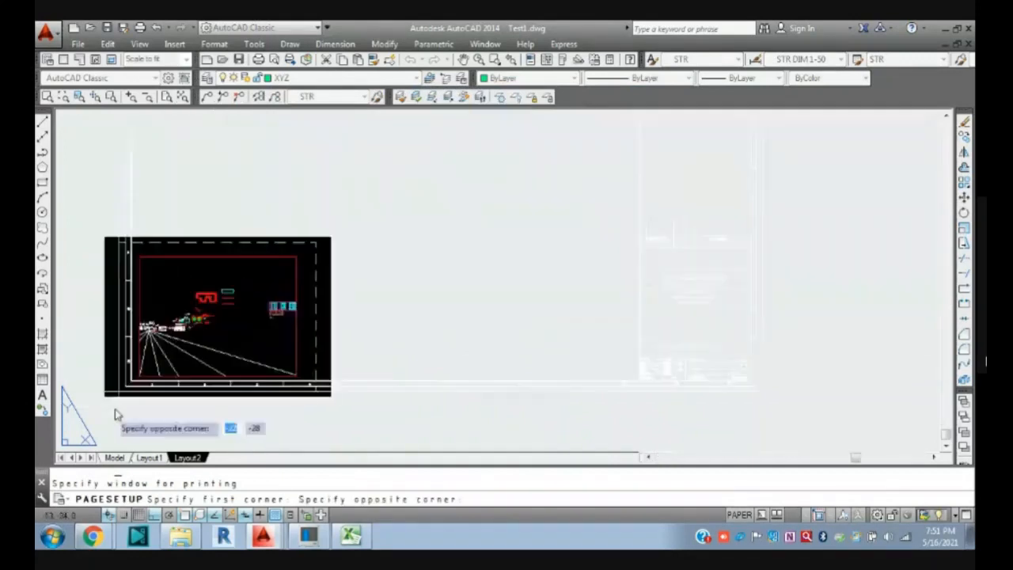
middle_click_drag(366, 271, 362, 397)
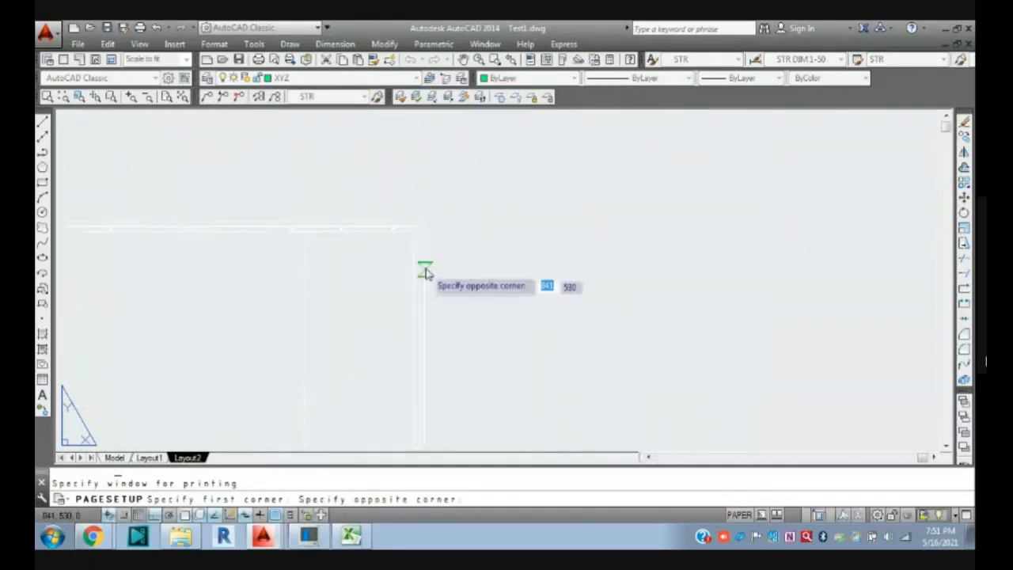
left_click(426, 222)
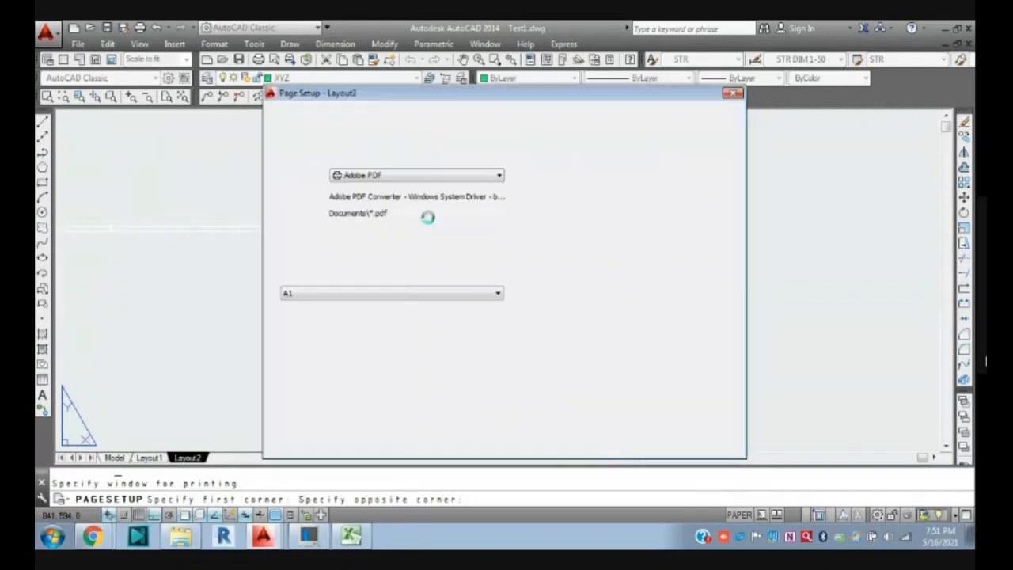
- Preview the plot of Layout2, then save the STR page setup and close the Page Setup Manager
left_click(314, 447)
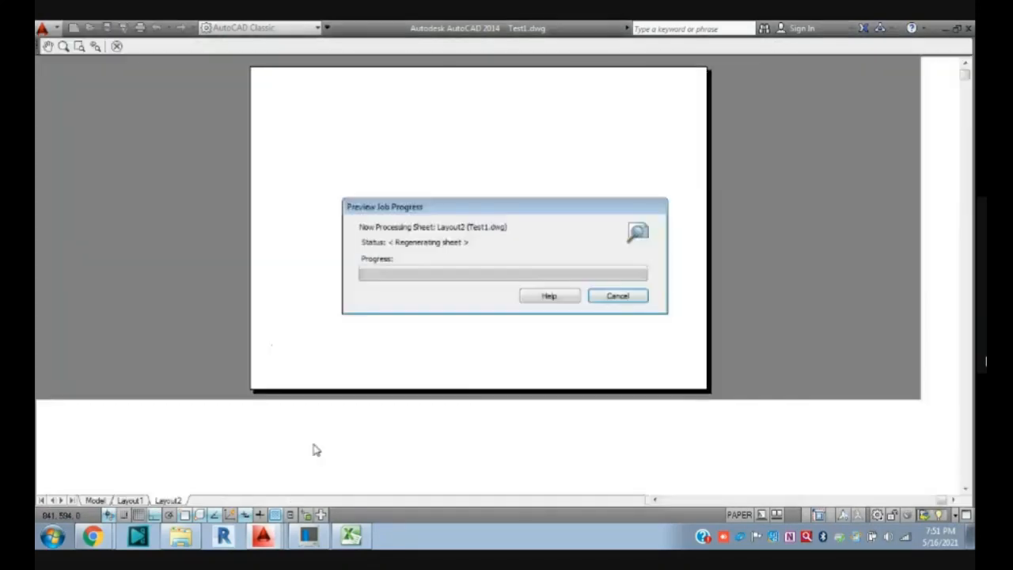
scroll(728, 101, "up", 3)
scroll(698, 128, "down", 4)
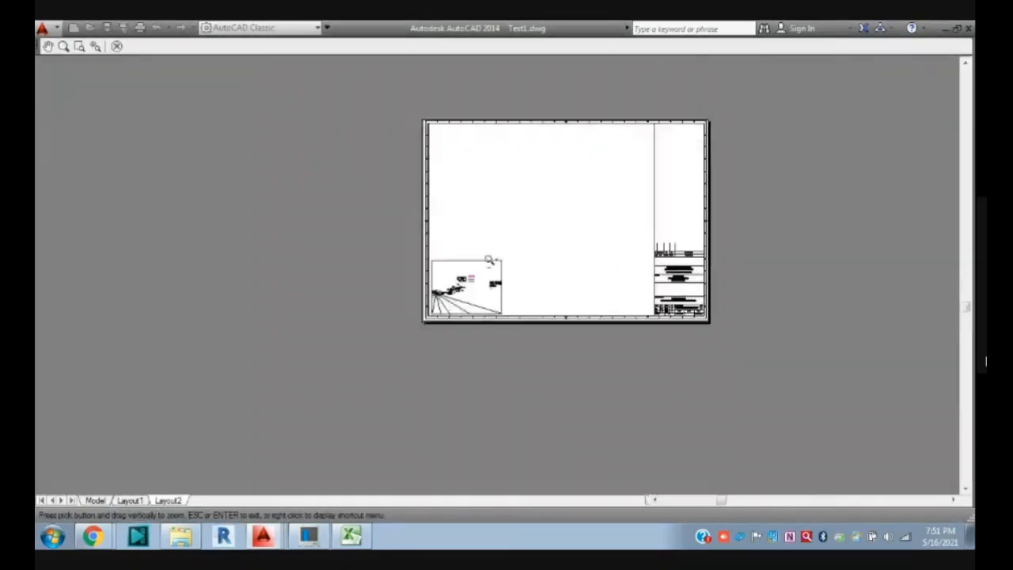
scroll(457, 220, "up", 2)
middle_click_drag(423, 95, 338, 206)
middle_click_drag(546, 380, 545, 323)
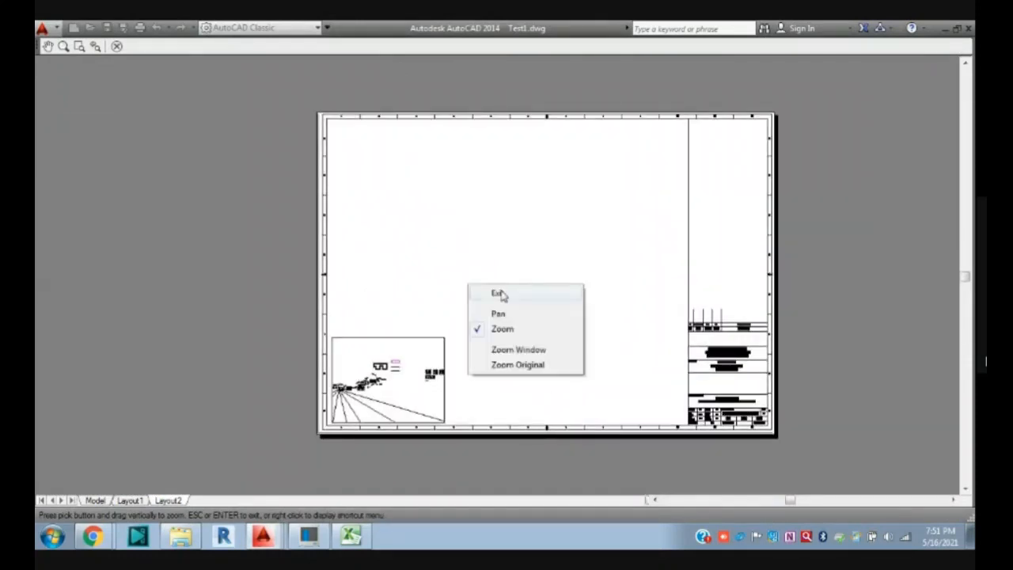
left_click(499, 294)
left_click(592, 444)
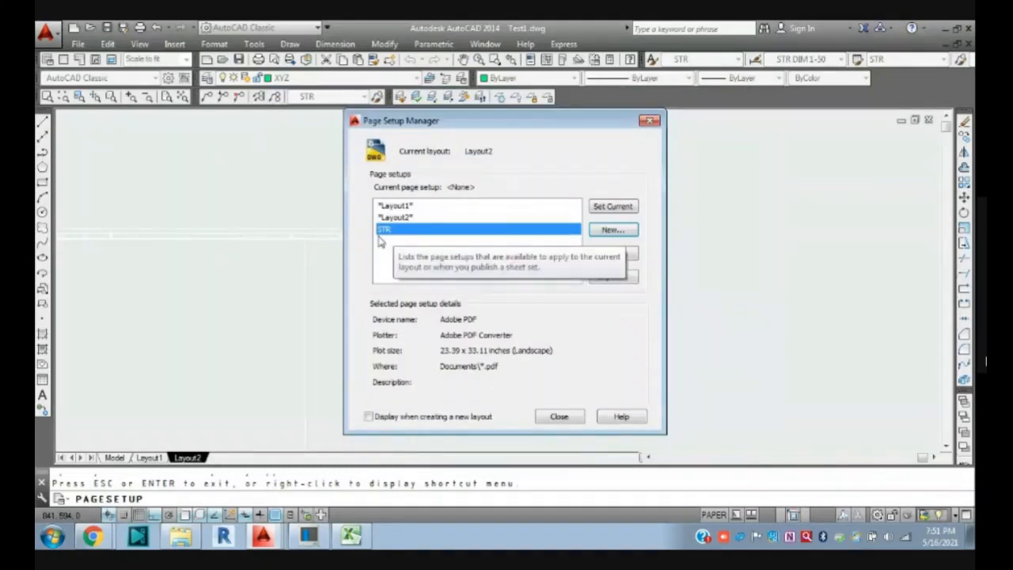
left_click(558, 416)
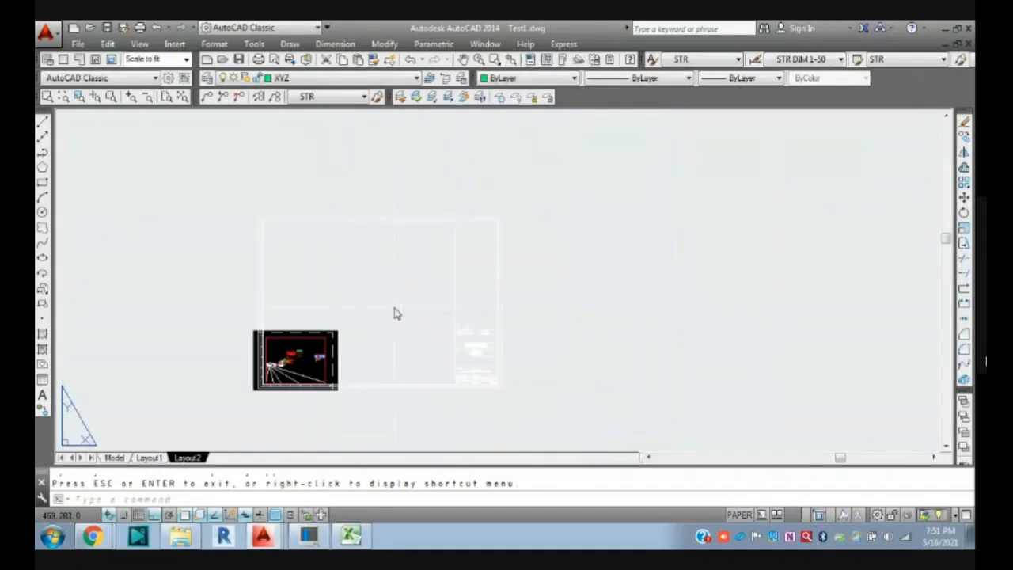
- Modify the STR page setup by redefining its plot window between the border's opposite outer corners, and save it
key("Return")
left_click(400, 229)
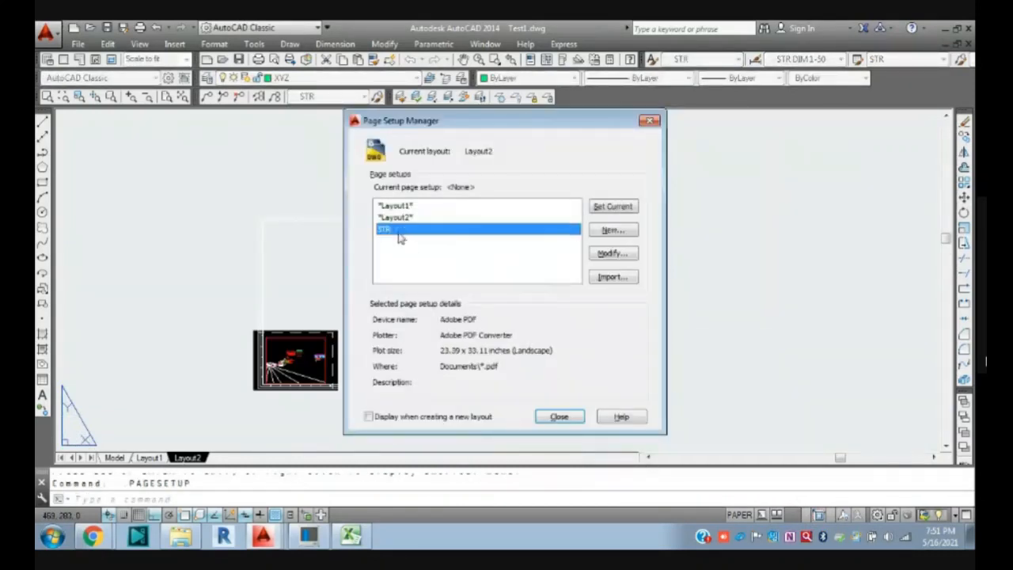
left_click(607, 253)
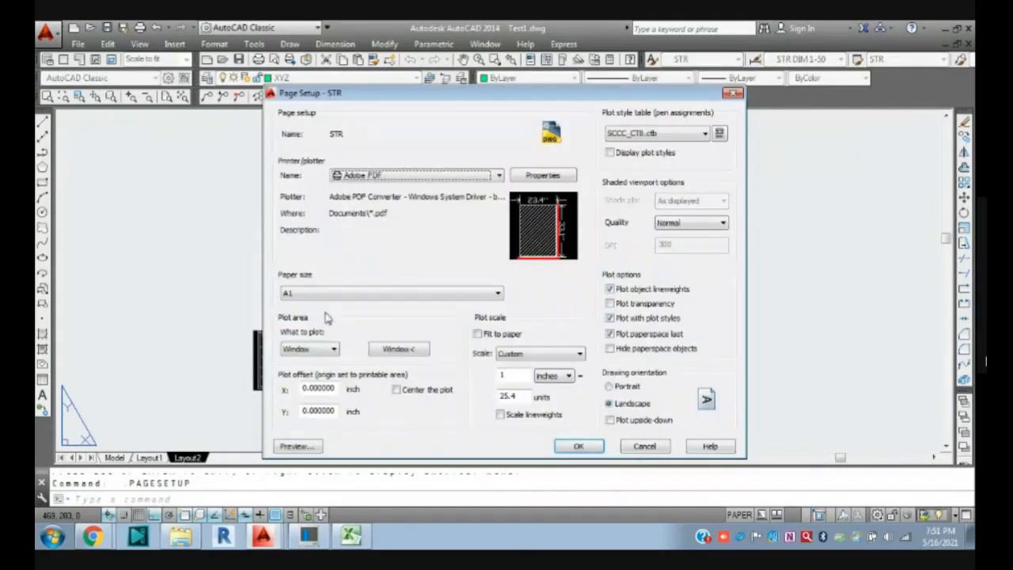
left_click(399, 349)
left_click(253, 390)
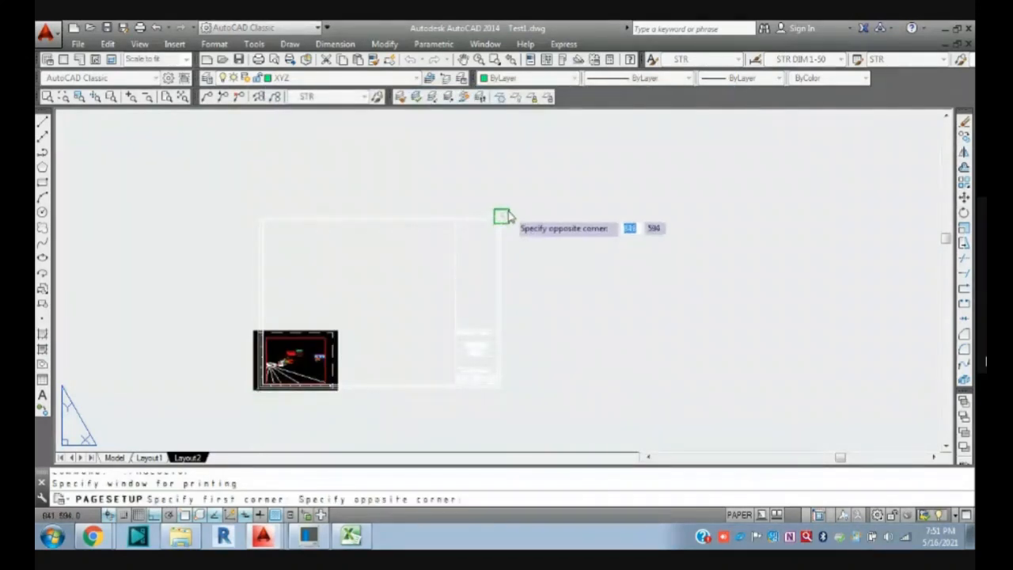
scroll(504, 215, "up", 3)
left_click(352, 329)
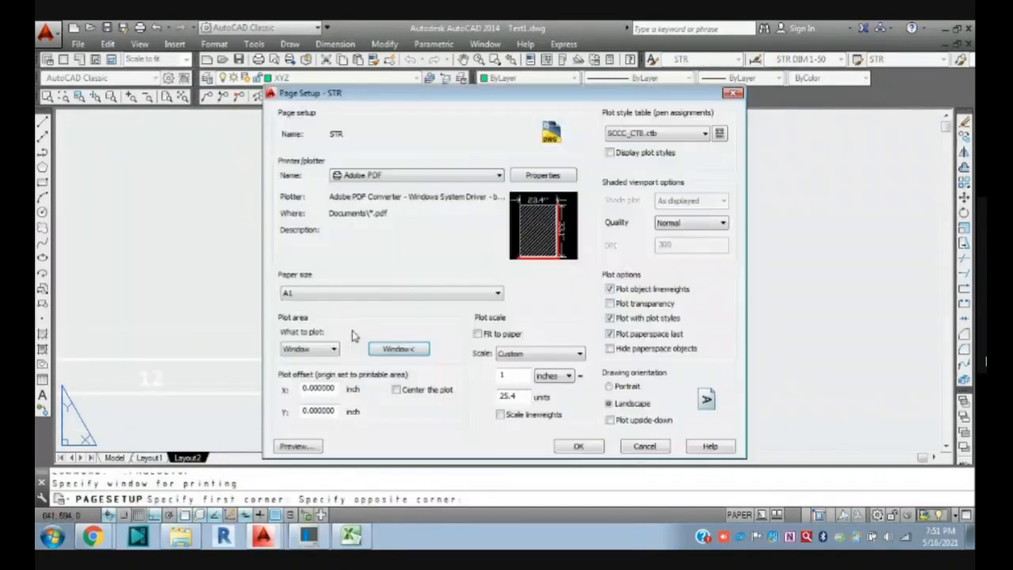
left_click(579, 446)
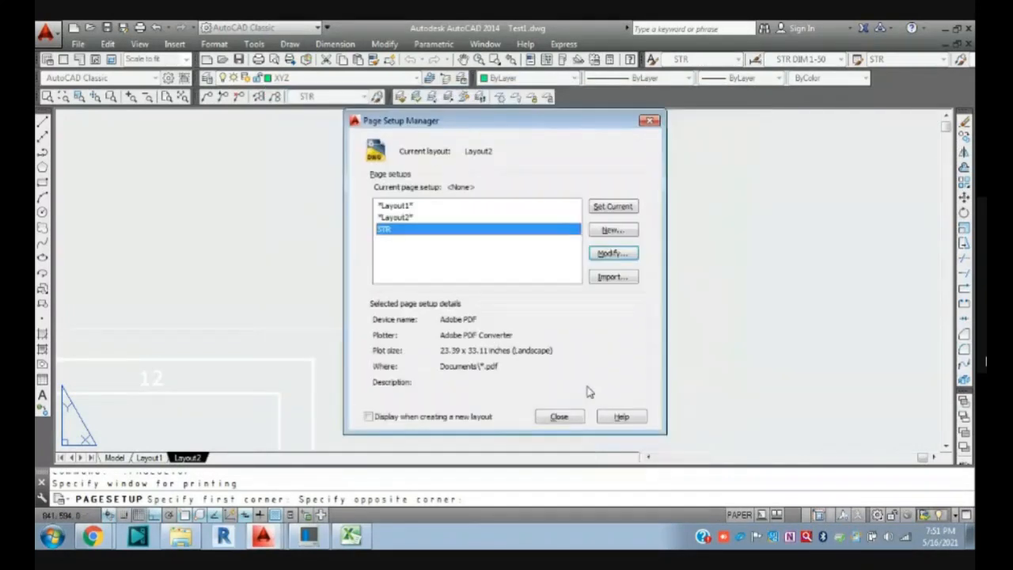
left_click(565, 418)
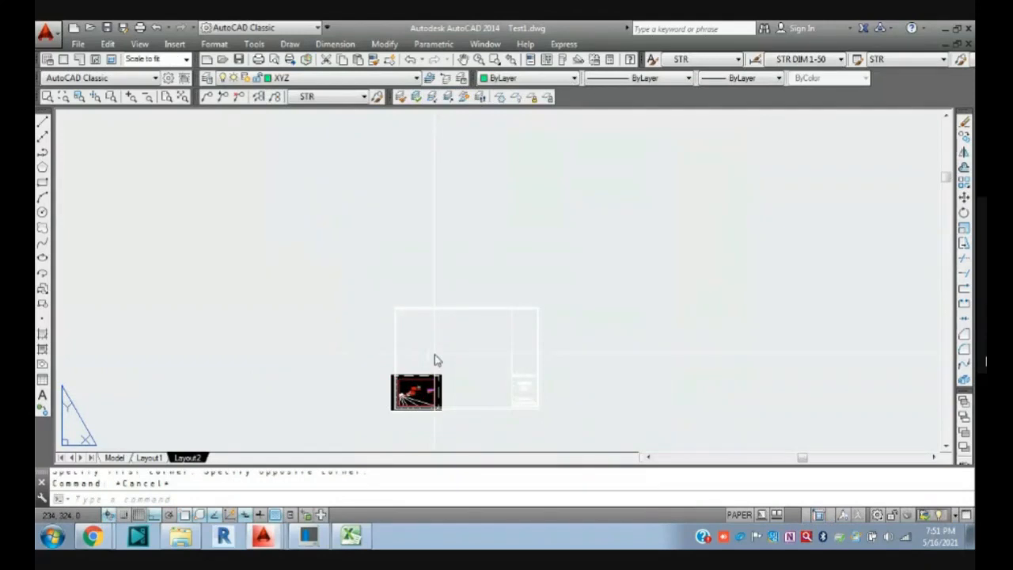
- Modify the STR page setup so the plot fits the paper and is centered on the sheet
right_click(194, 460)
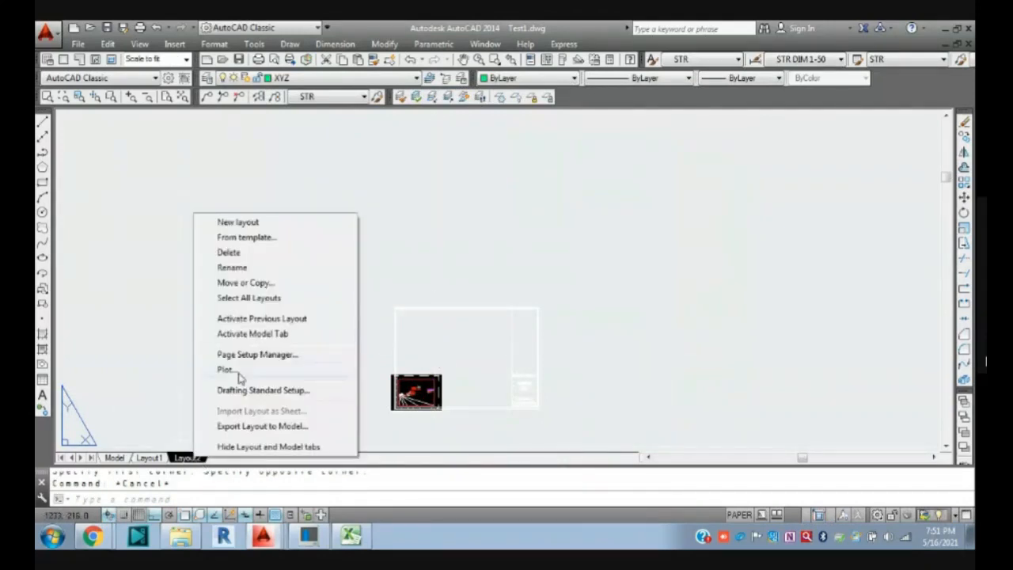
left_click(260, 356)
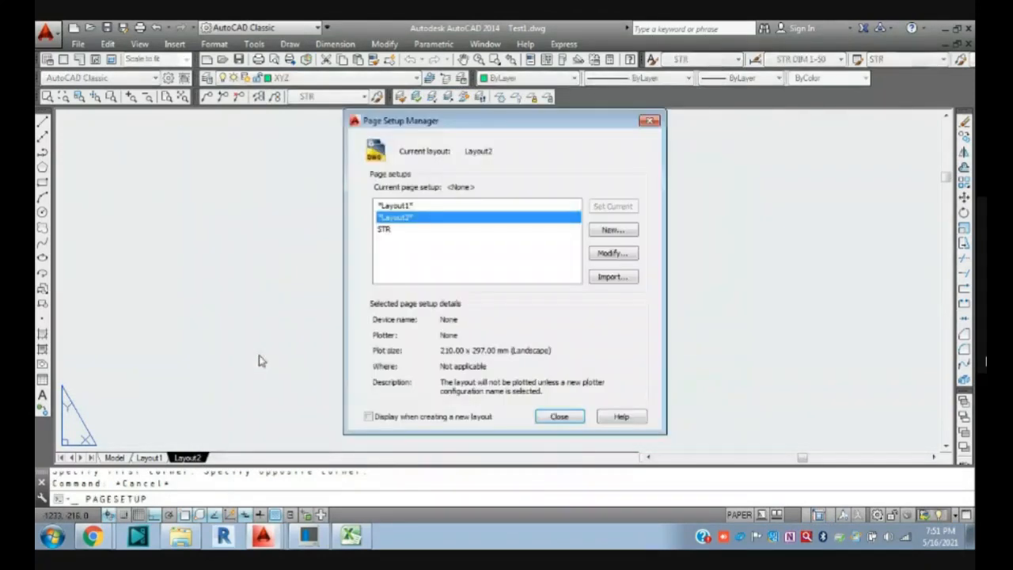
left_click(432, 229)
left_click(609, 253)
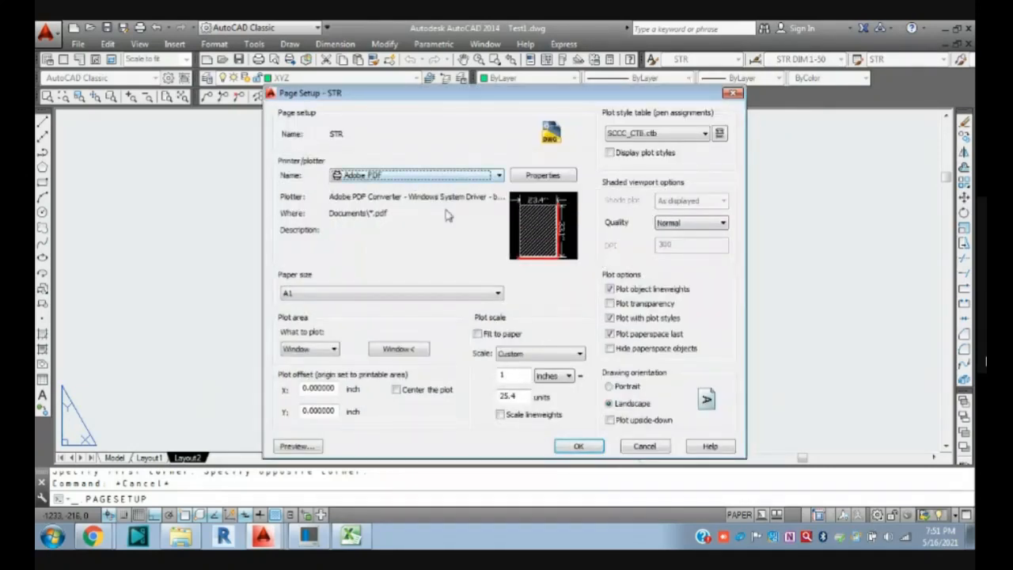
left_click(477, 335)
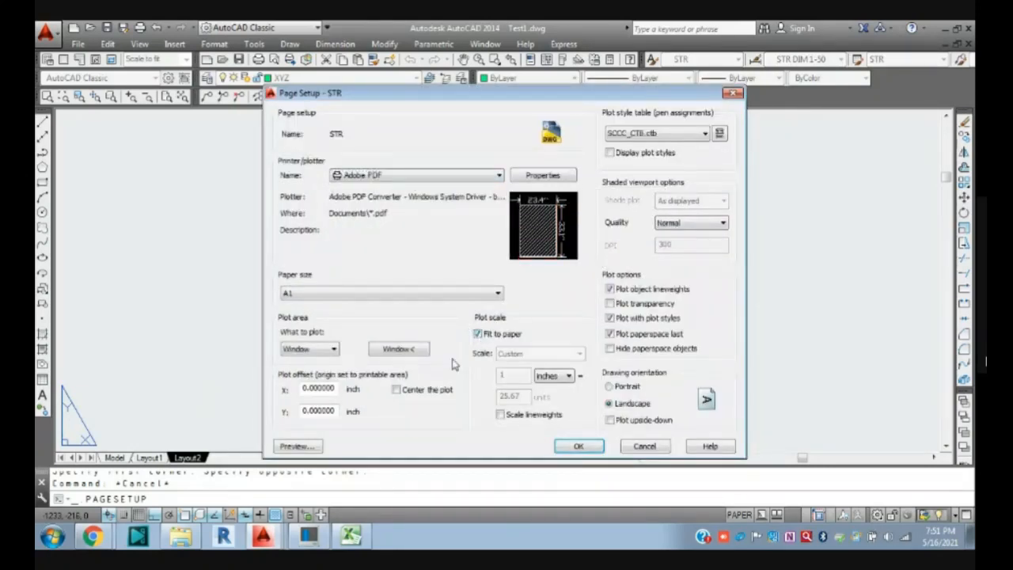
left_click(397, 390)
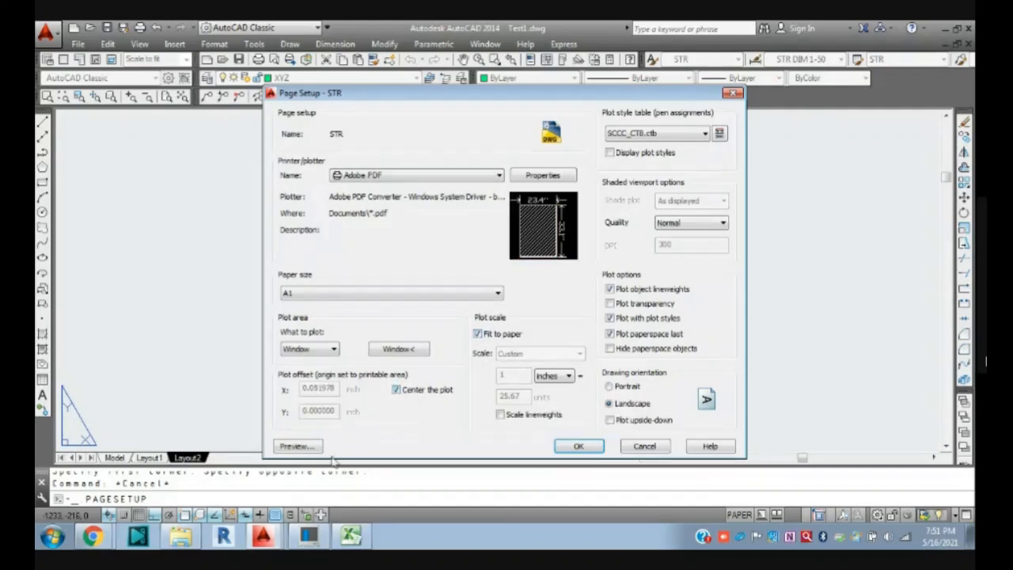
- Redefine the STR plot window between the sheet border's outer lower-left and upper-right corners, save it and close the Page Setup Manager
left_click(397, 349)
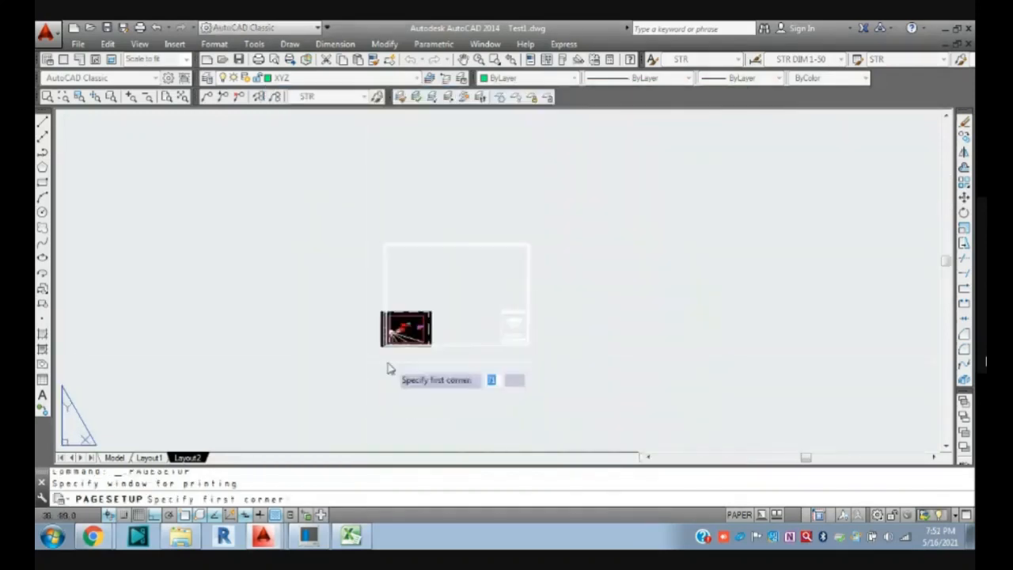
left_click(402, 305)
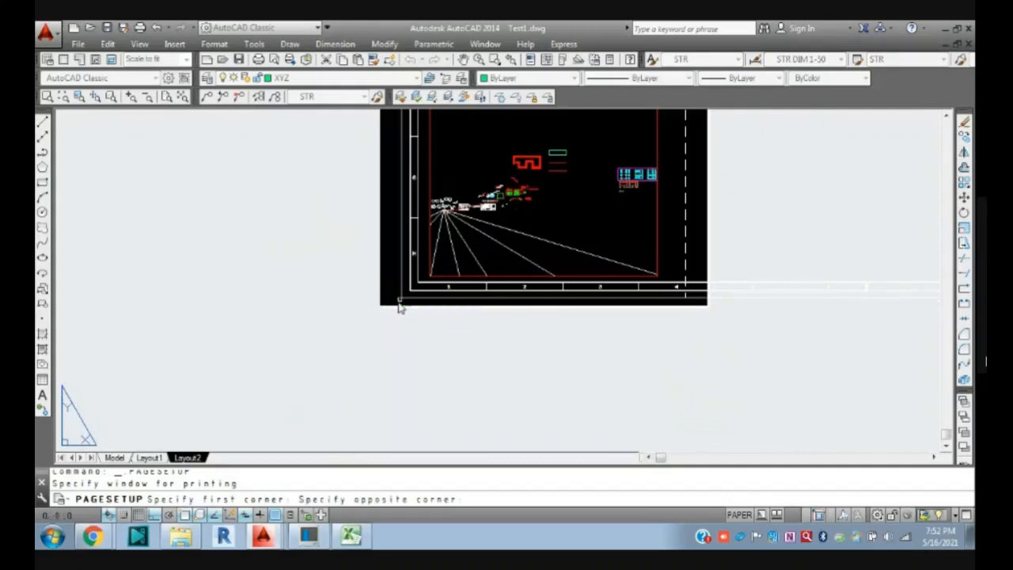
scroll(411, 307, "down", 5)
scroll(554, 229, "up", 4)
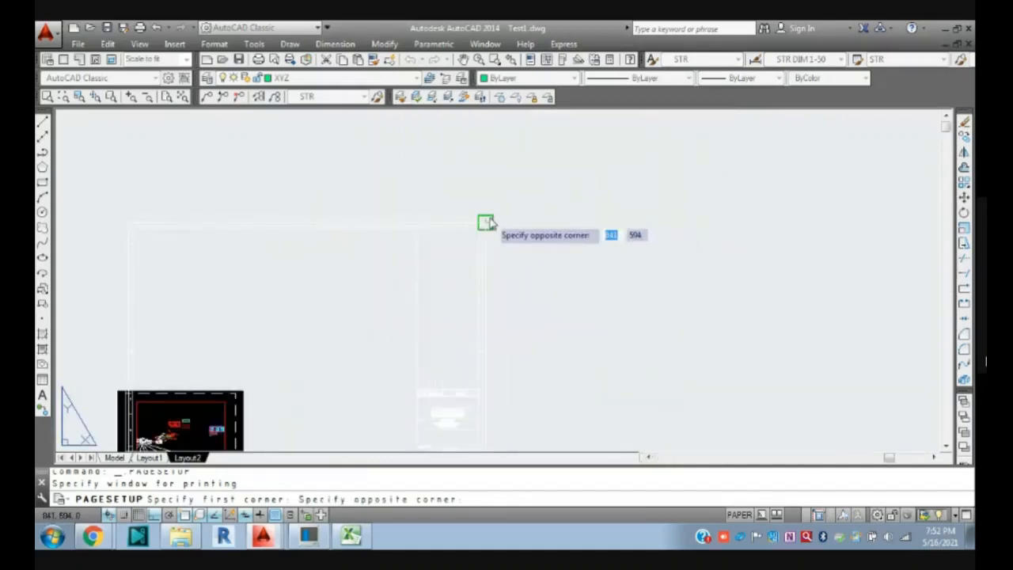
left_click(486, 222)
left_click(575, 445)
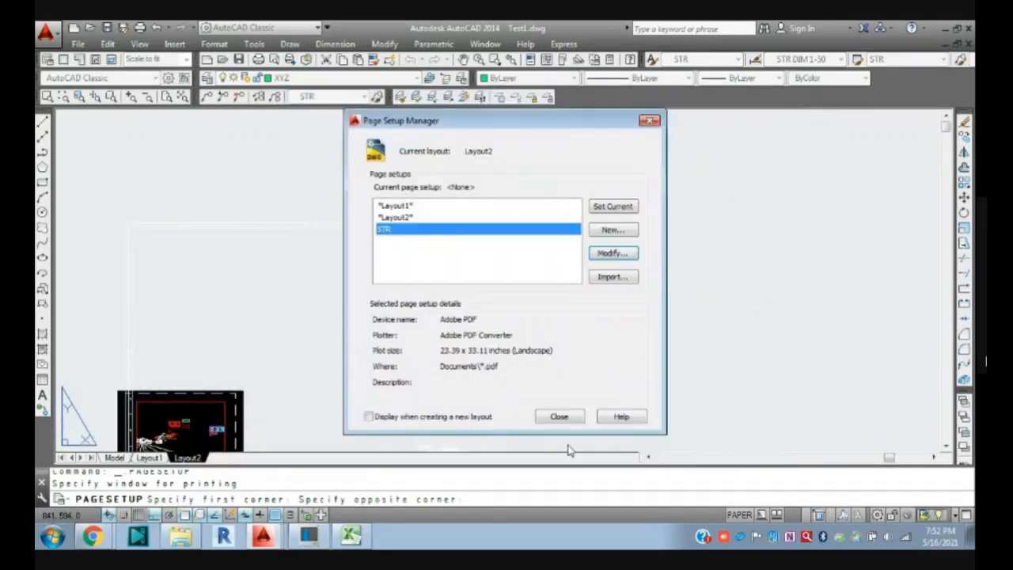
left_click(560, 416)
- Inspect the Layout2 sheet against the paper area, zooming to the drawing's extents
scroll(501, 323, "up", 2)
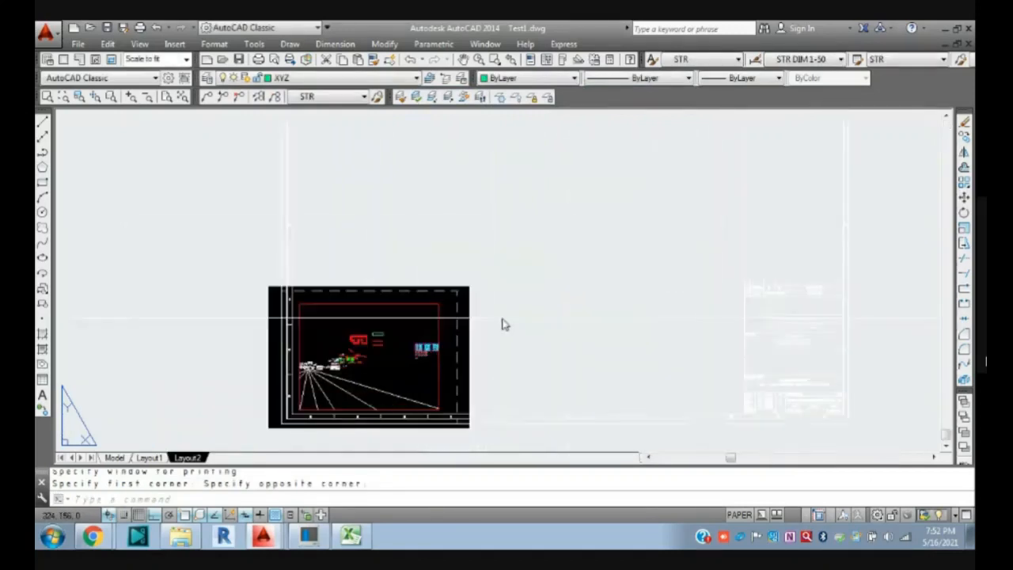
scroll(469, 309, "down", 6)
scroll(468, 308, "up", 4)
key("Return")
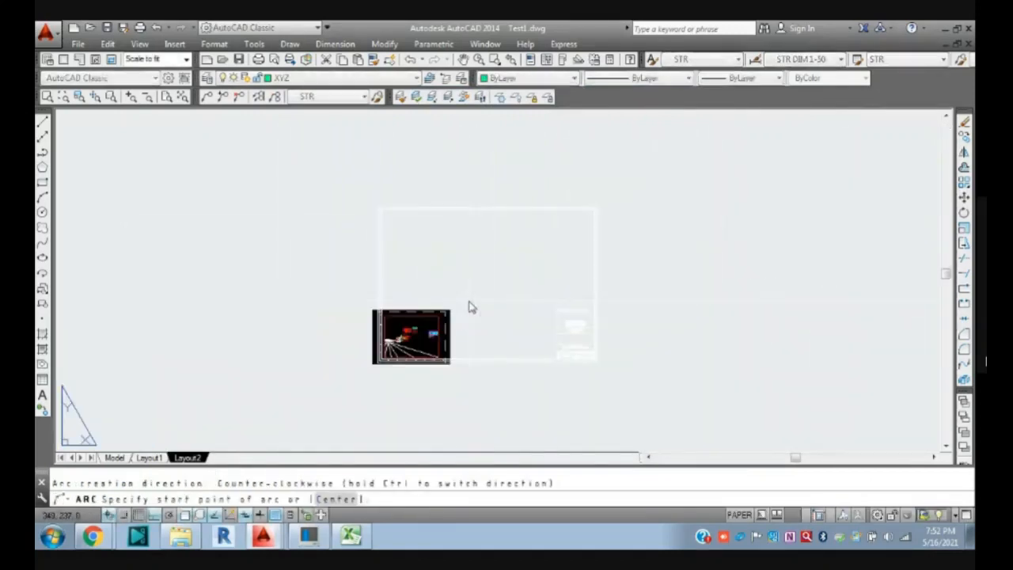
key("Escape")
key("Escape")
type("Z")
key("Return")
type("E")
key("Return")
key("Escape")
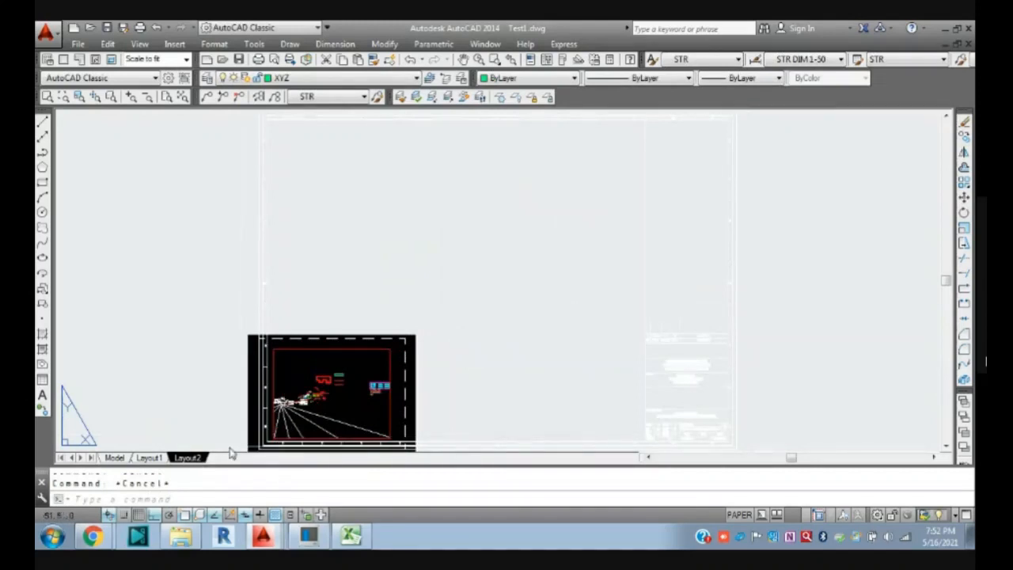
- Set the STR page setup's plot area to Extents, save it and close the Page Setup Manager
right_click(184, 458)
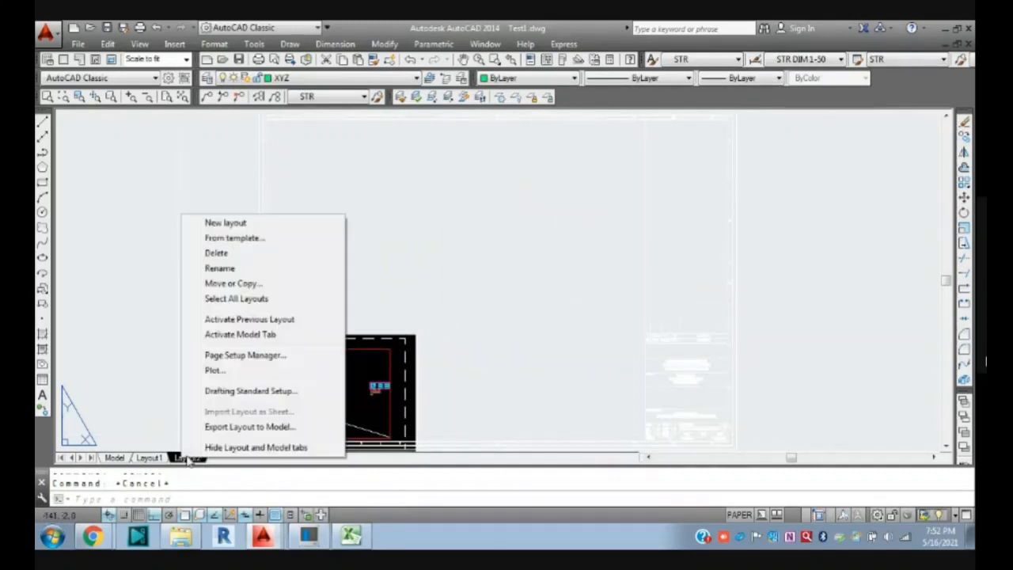
left_click(251, 357)
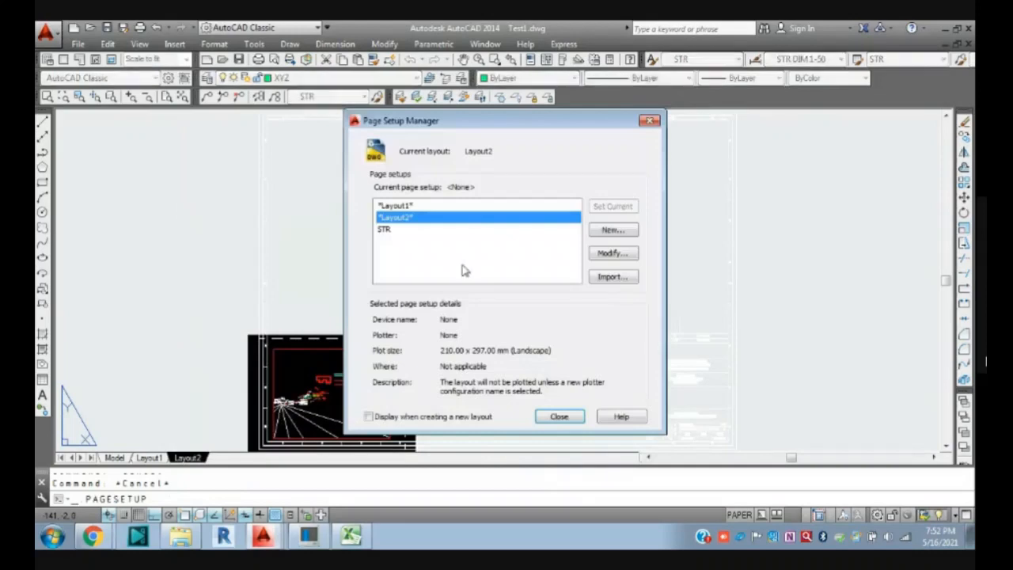
left_click(411, 230)
left_click(609, 251)
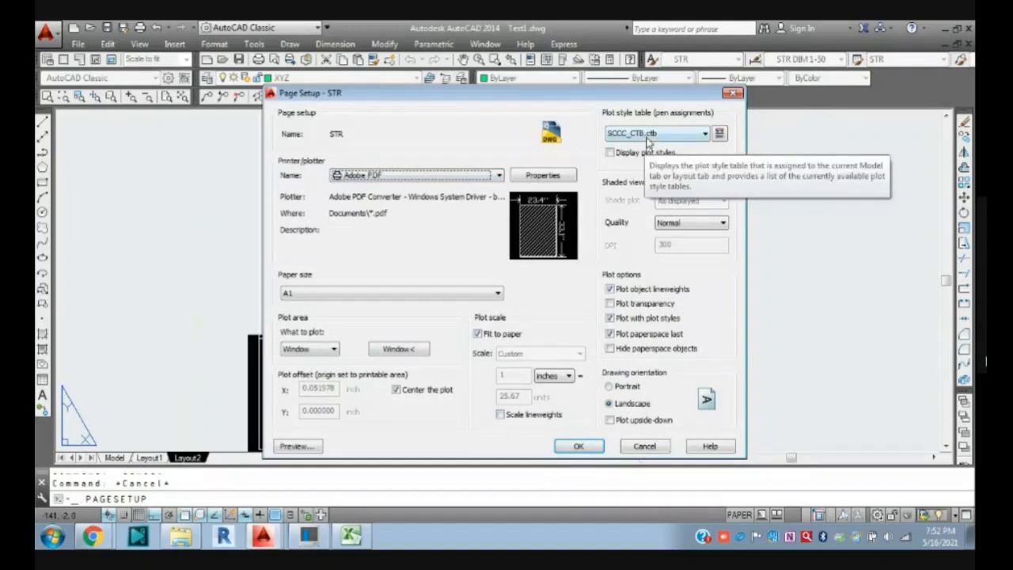
left_click(322, 350)
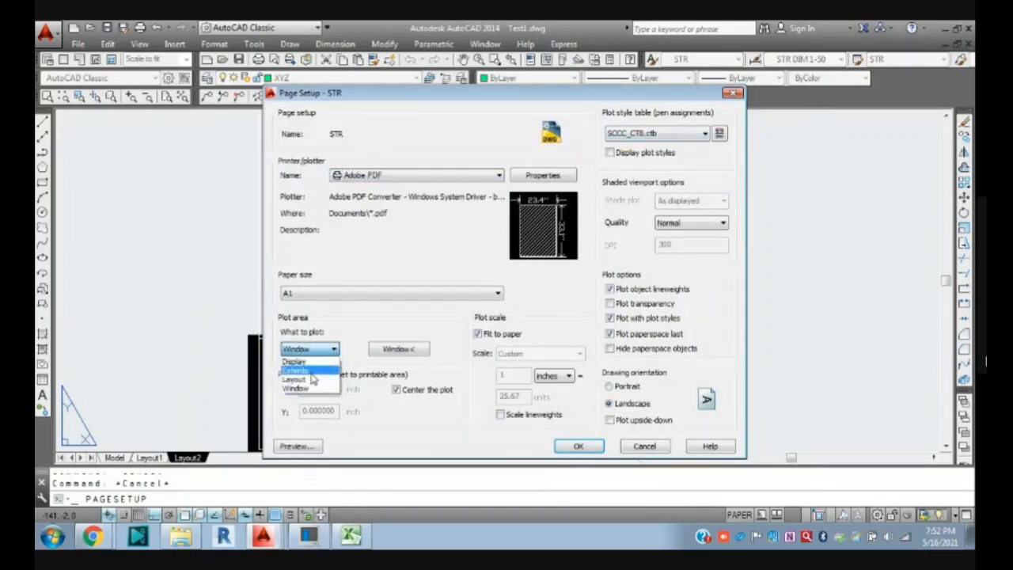
left_click(301, 370)
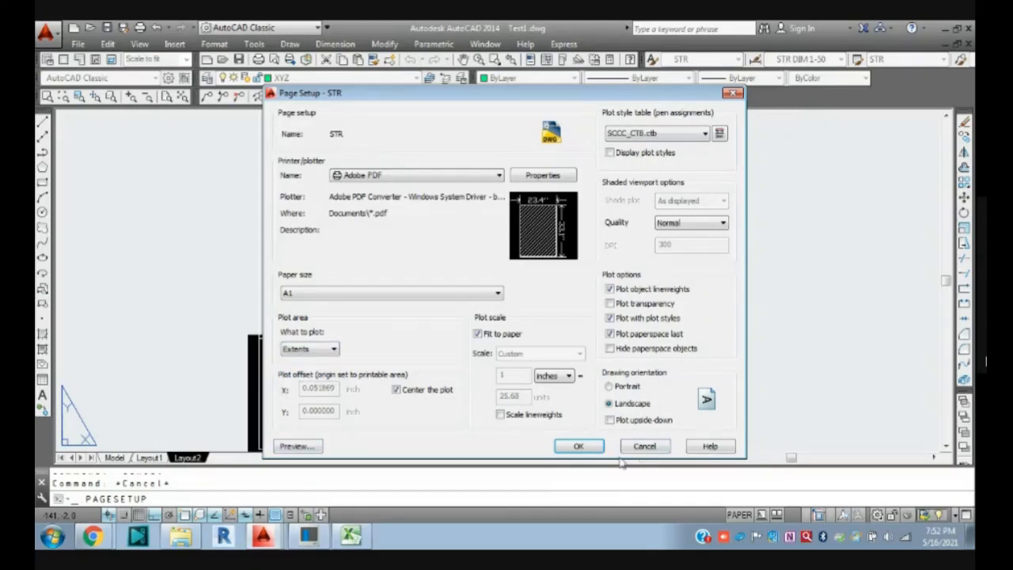
left_click(580, 446)
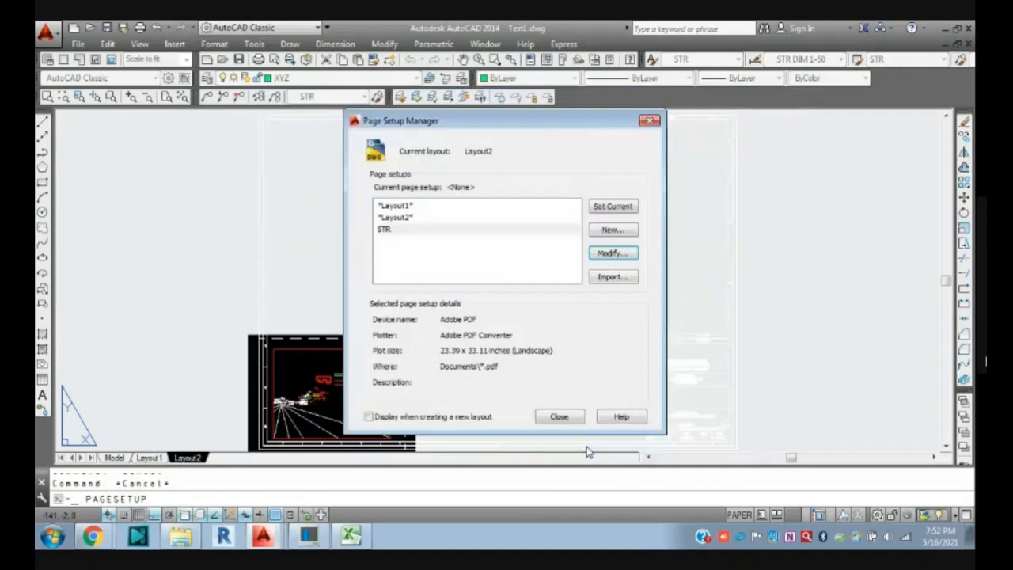
left_click(558, 416)
scroll(470, 292, "down", 3)
scroll(459, 317, "up", 1)
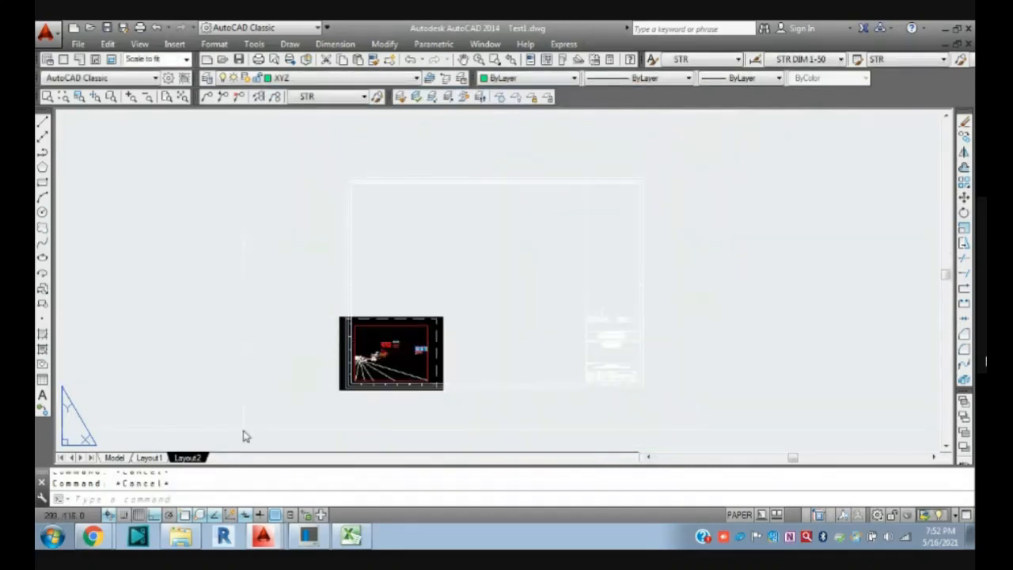
- Modify Layout2's own page setup to use the Adobe PDF plotter and A1 paper
right_click(188, 459)
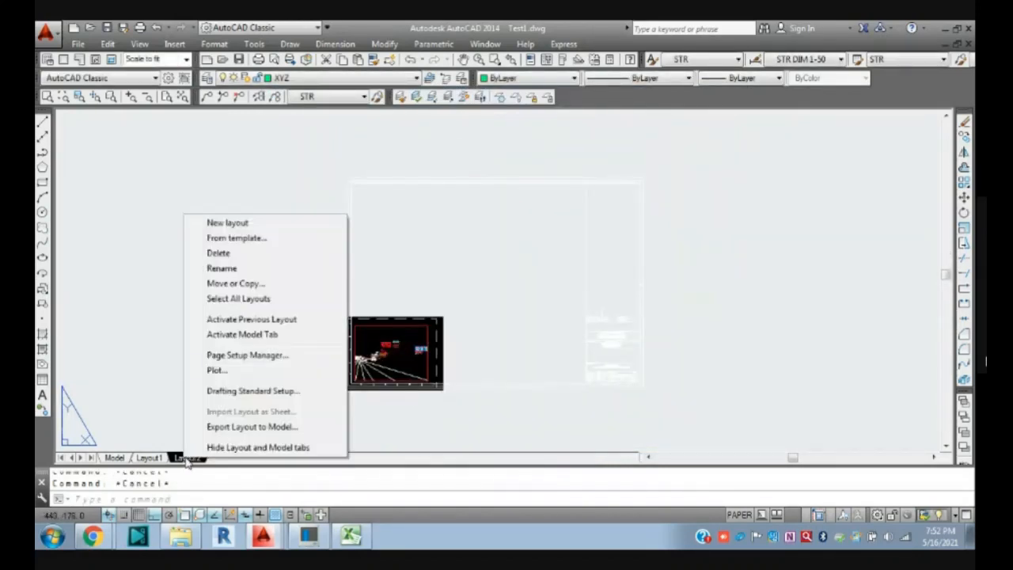
left_click(242, 356)
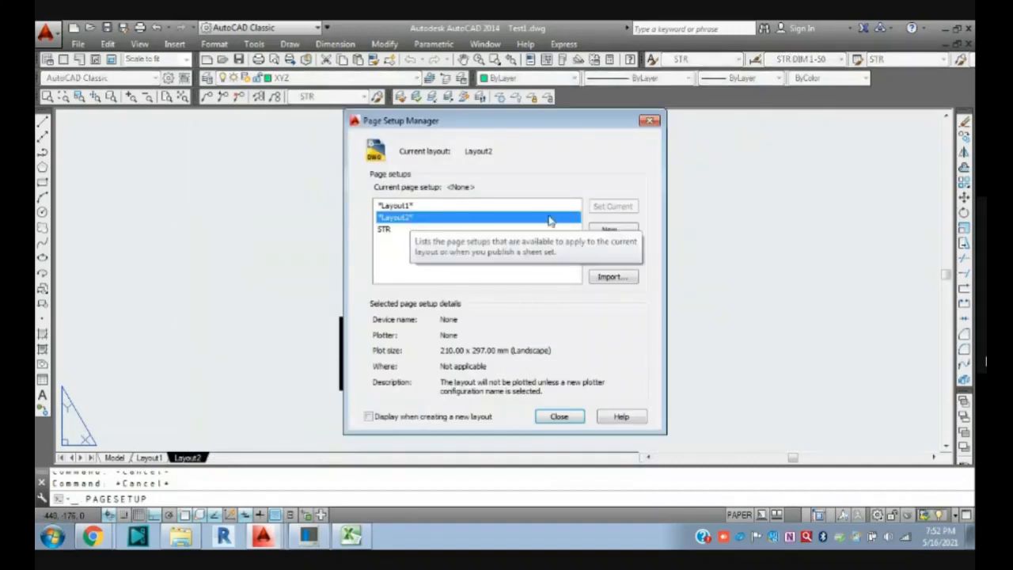
left_click(609, 252)
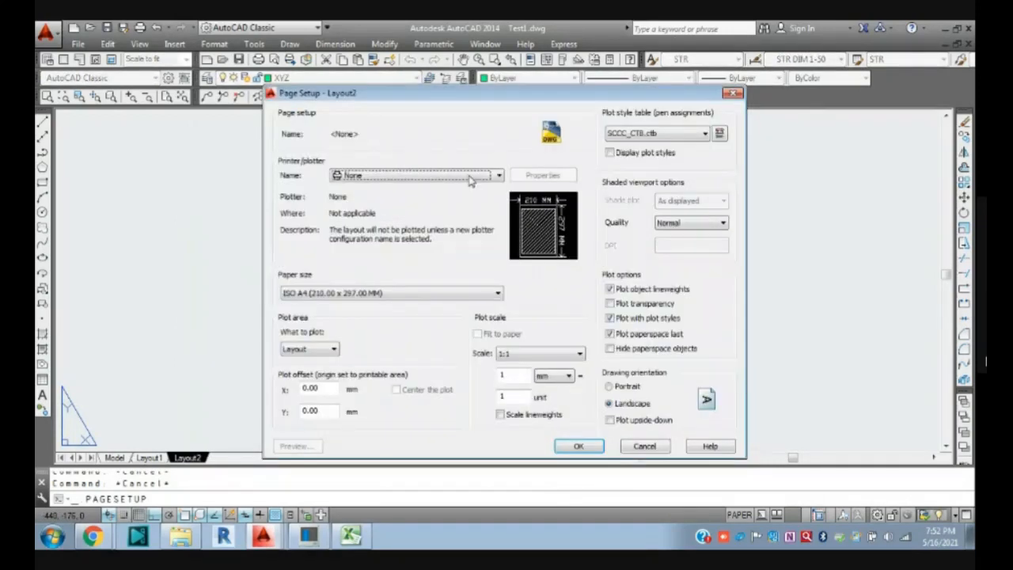
left_click(470, 176)
left_click(373, 244)
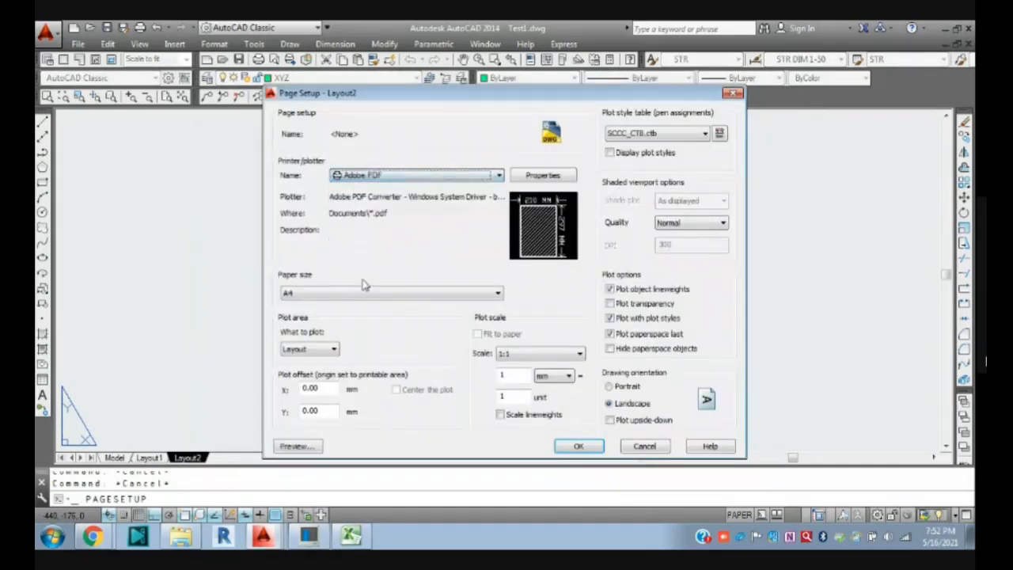
left_click(356, 294)
left_click(333, 90)
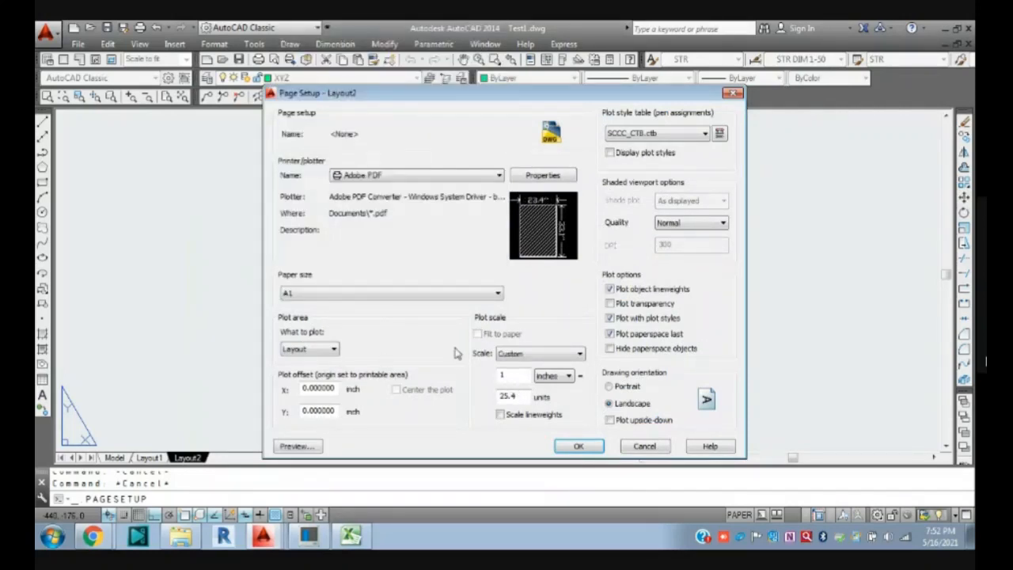
- Set Layout2's plot area to a window between the sheet border's opposite outer corners, save the page setup and zoom to extents
left_click(333, 349)
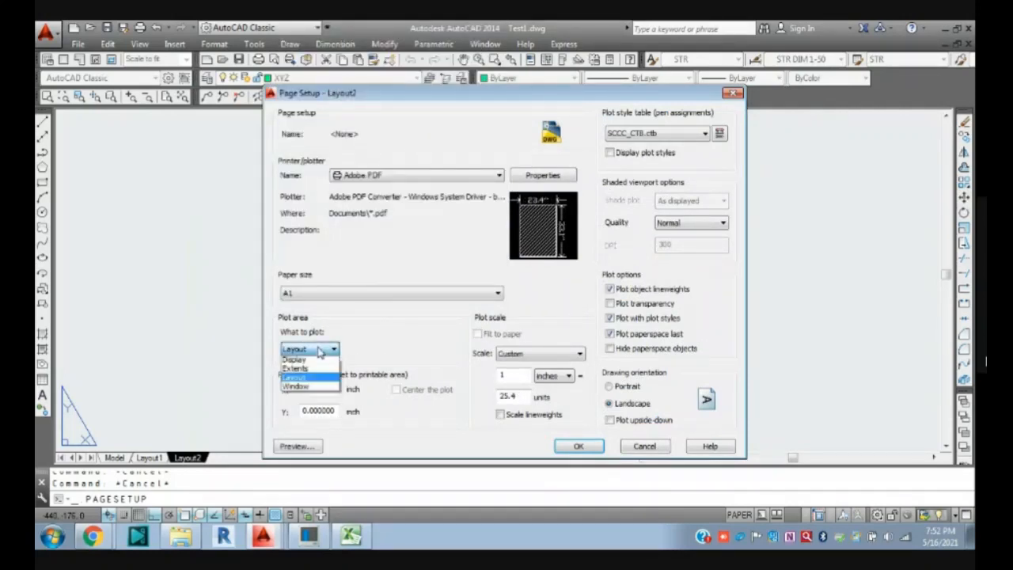
left_click(299, 388)
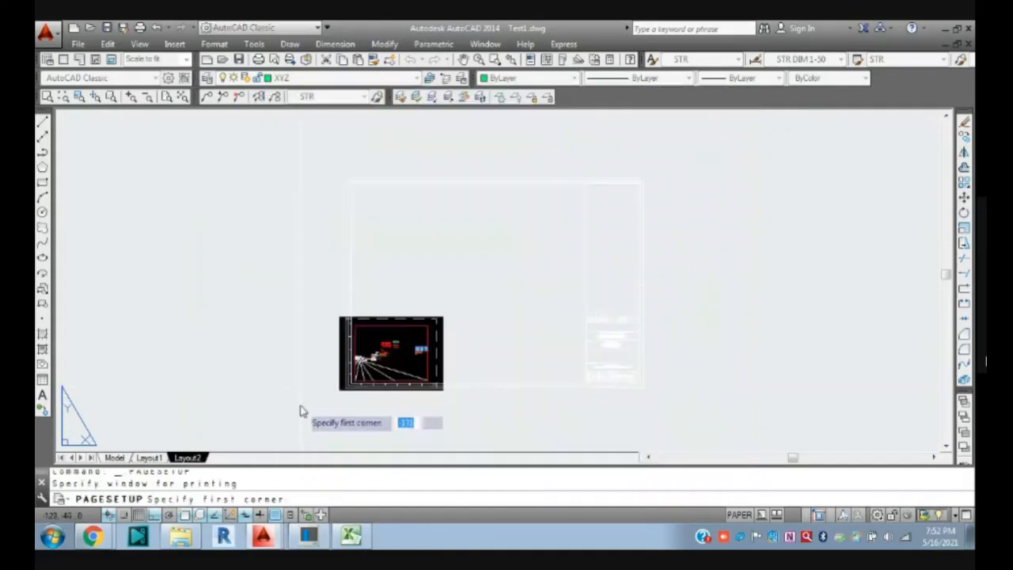
left_click(340, 389)
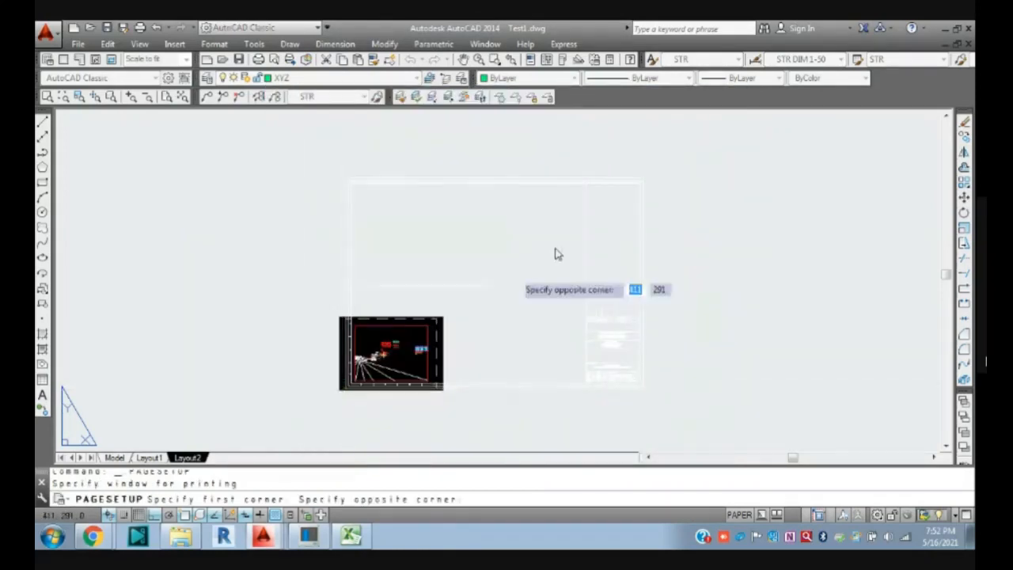
left_click(645, 177)
left_click(574, 446)
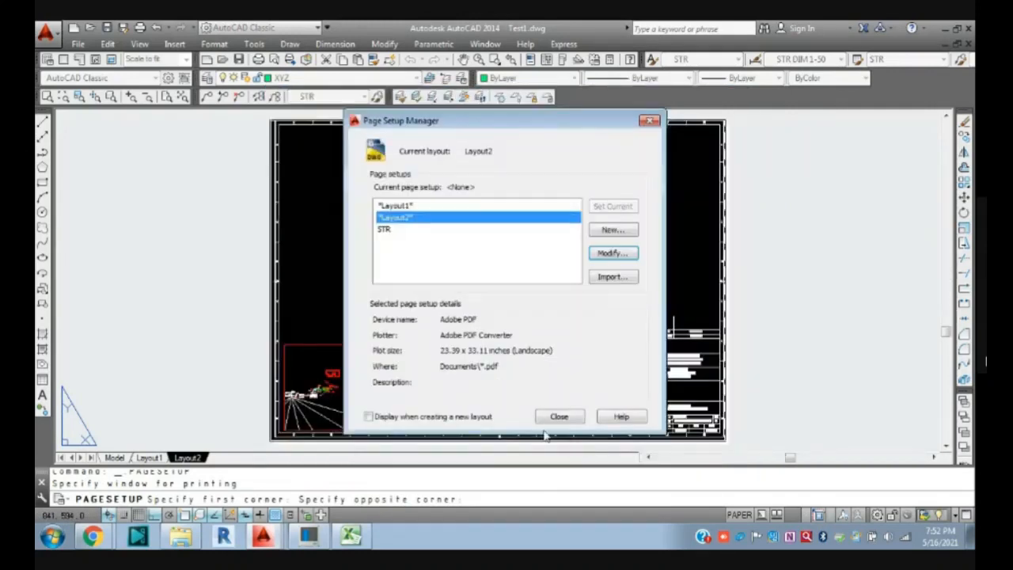
left_click(558, 417)
scroll(517, 346, "down", 3)
scroll(545, 325, "up", 3)
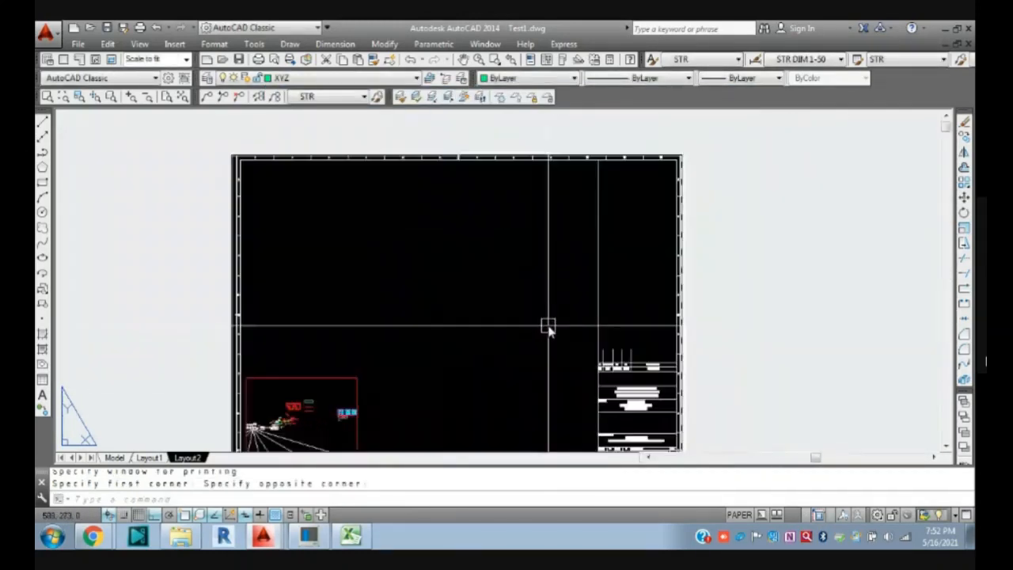
middle_click(438, 285)
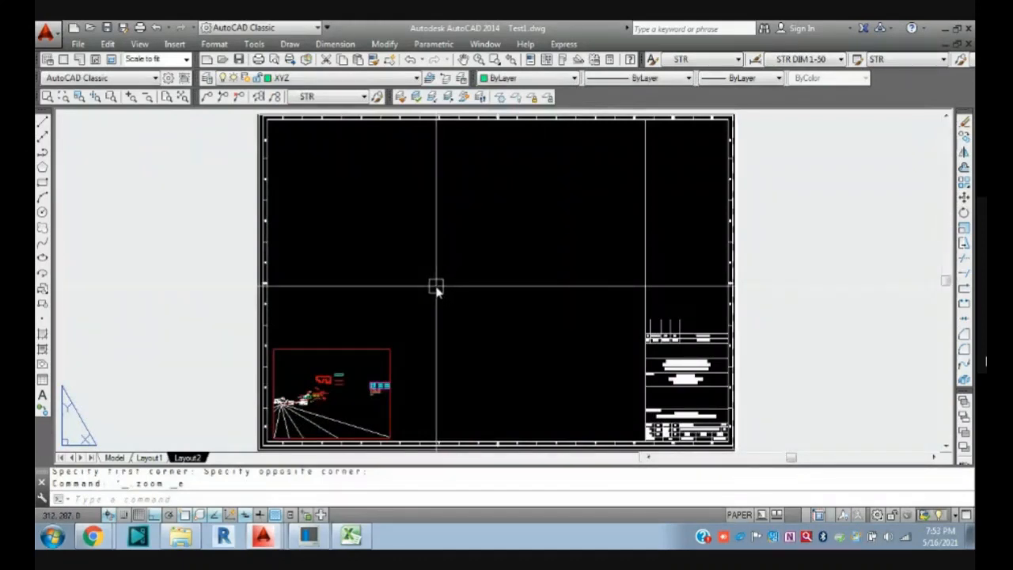
type("OP")
key("Escape")
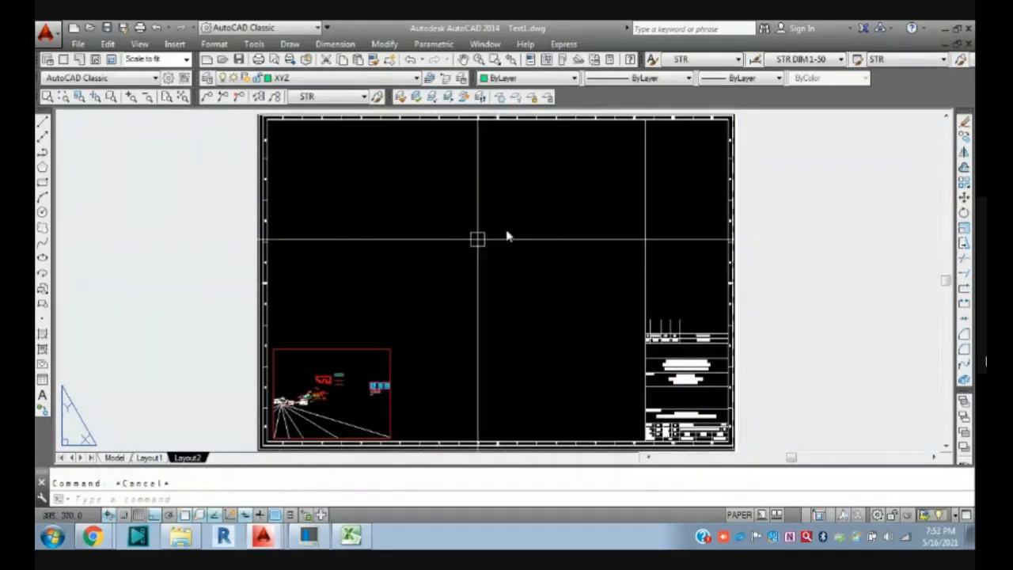
- Create a new page setup named STR1 based on Layout2's settings, accept its options and close the Page Setup Manager
right_click(193, 462)
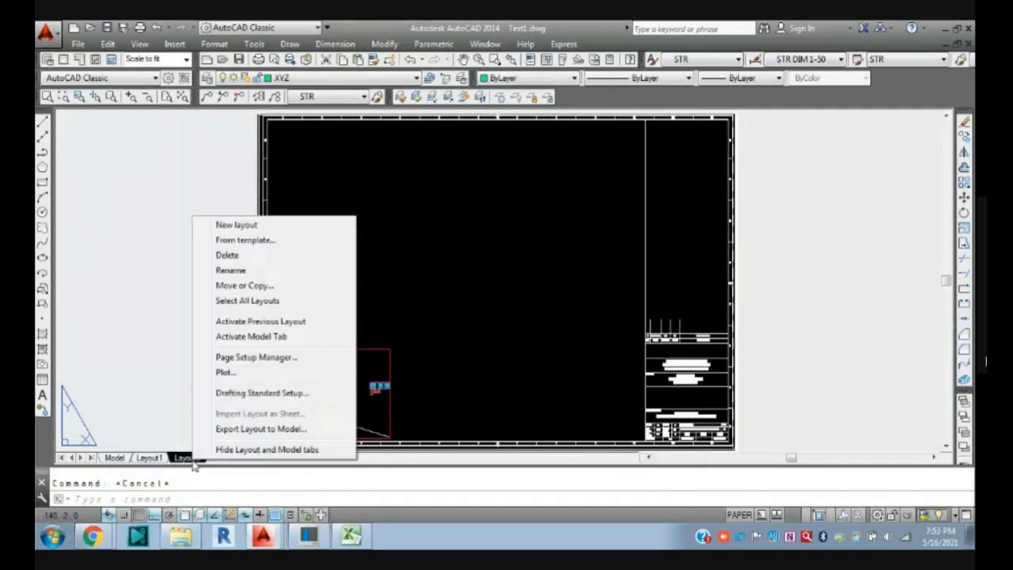
left_click(256, 358)
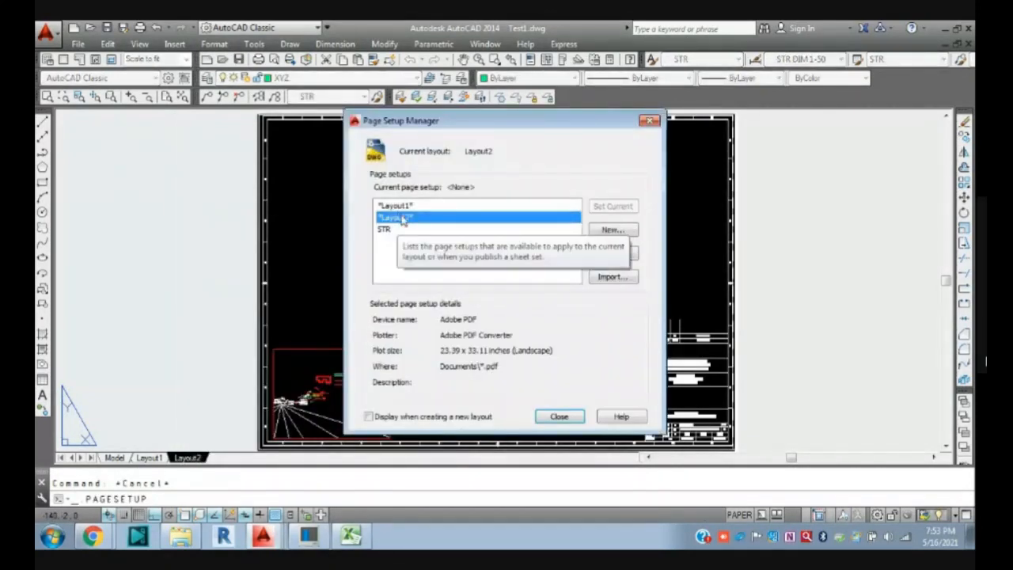
left_click(612, 230)
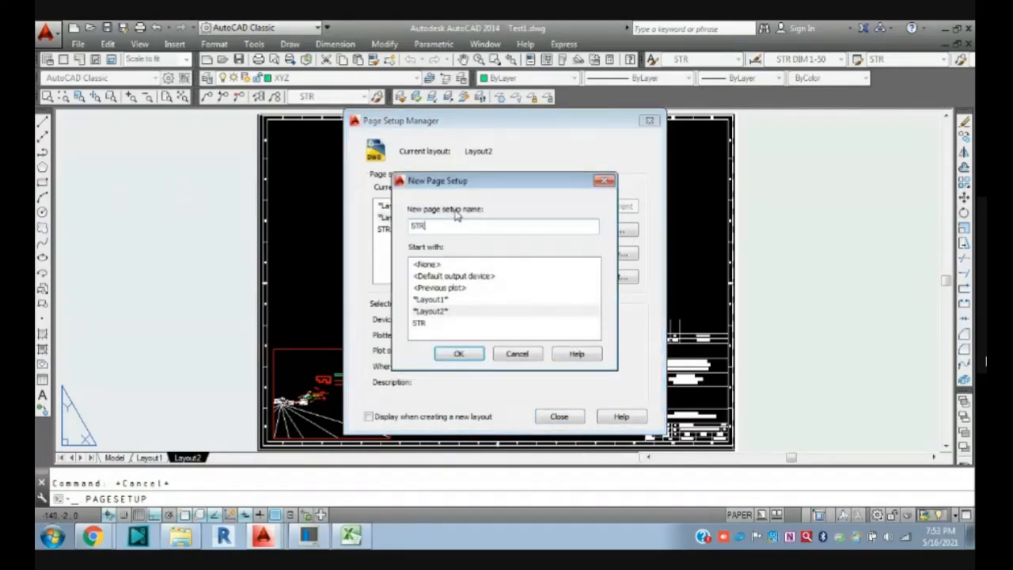
left_click(459, 353)
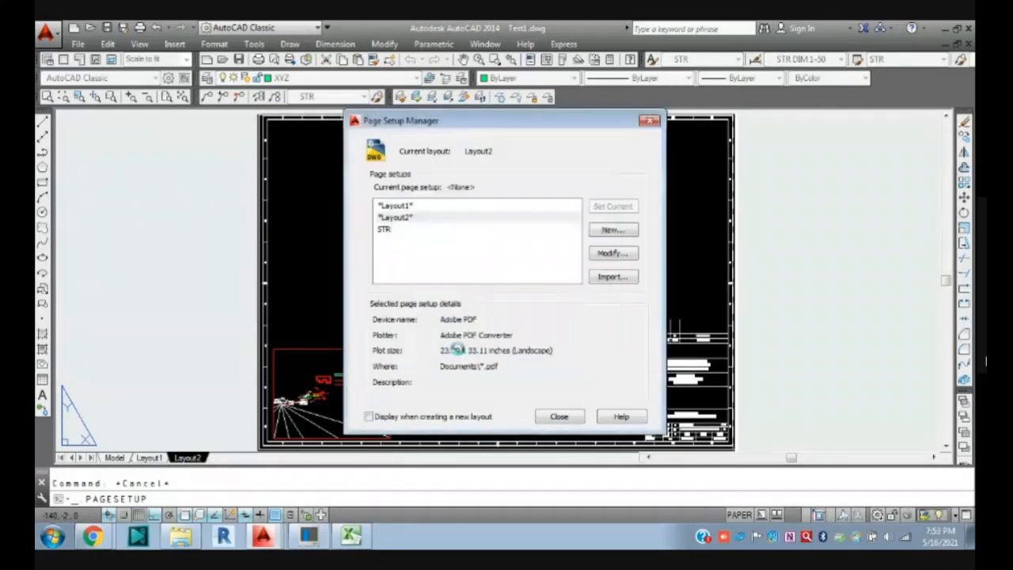
left_click(578, 447)
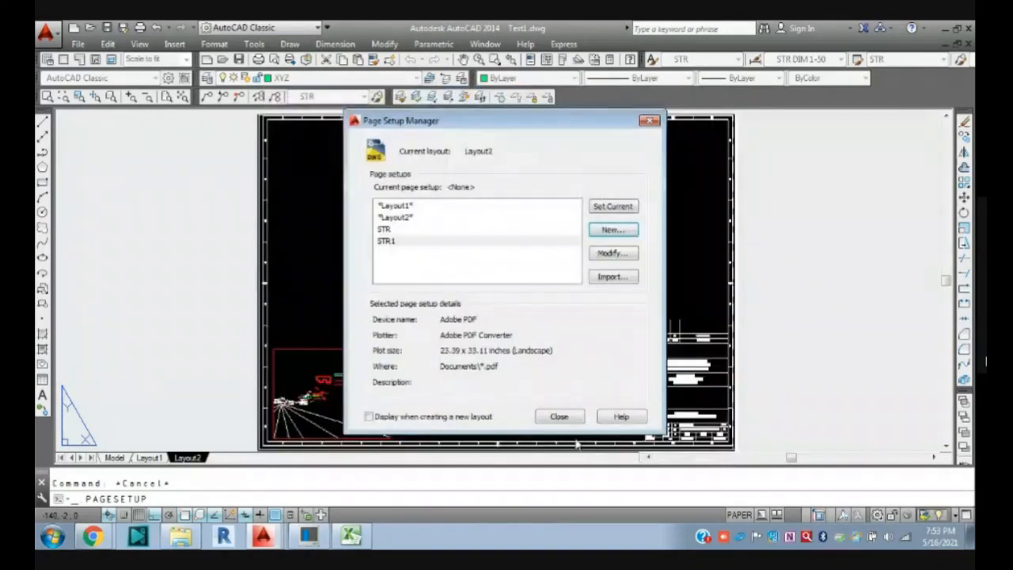
left_click(558, 416)
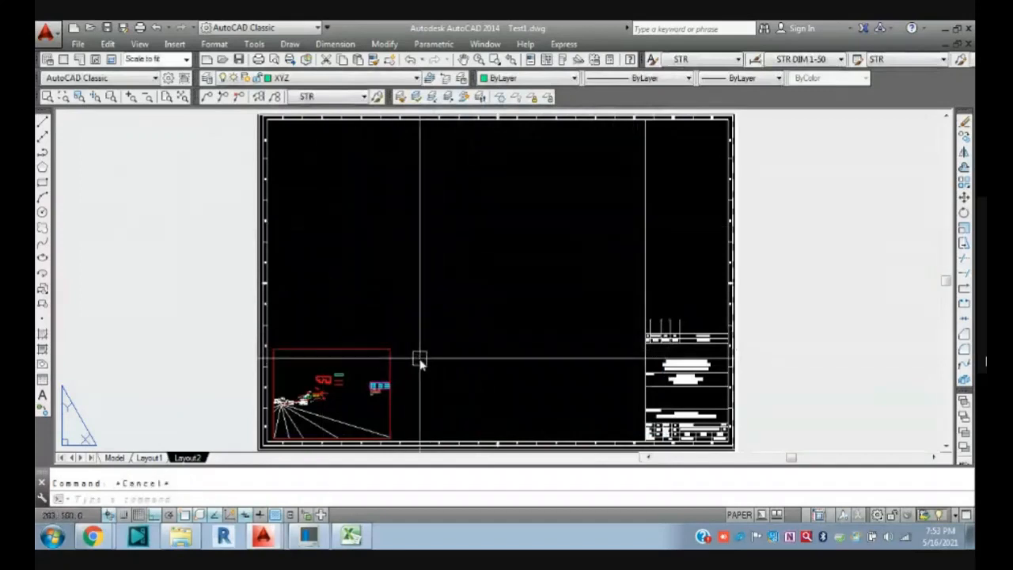
- Stretch Layout2's red viewport to the upper corner of the drawing area beside the title block strip
left_click(386, 348)
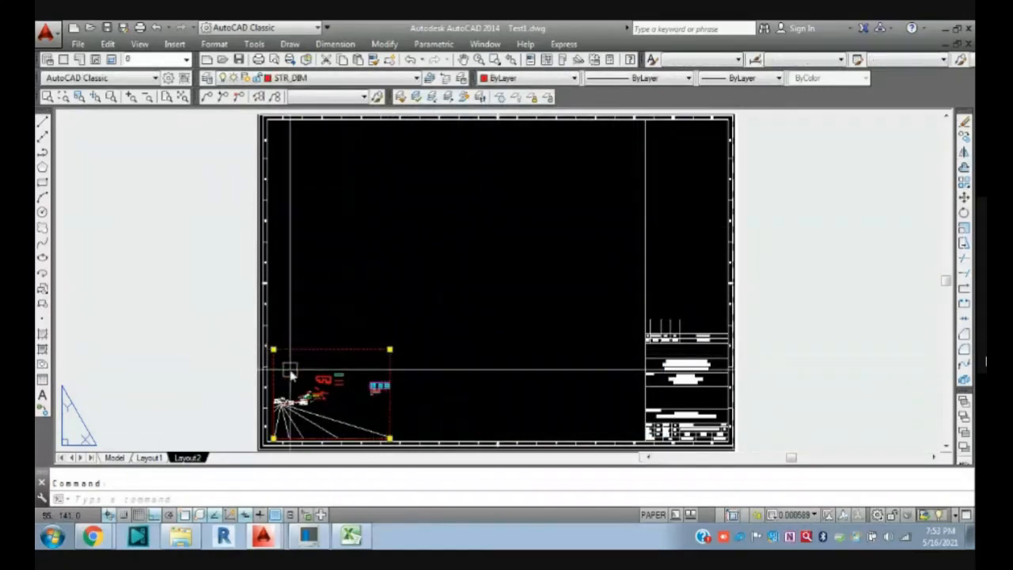
left_click(389, 349)
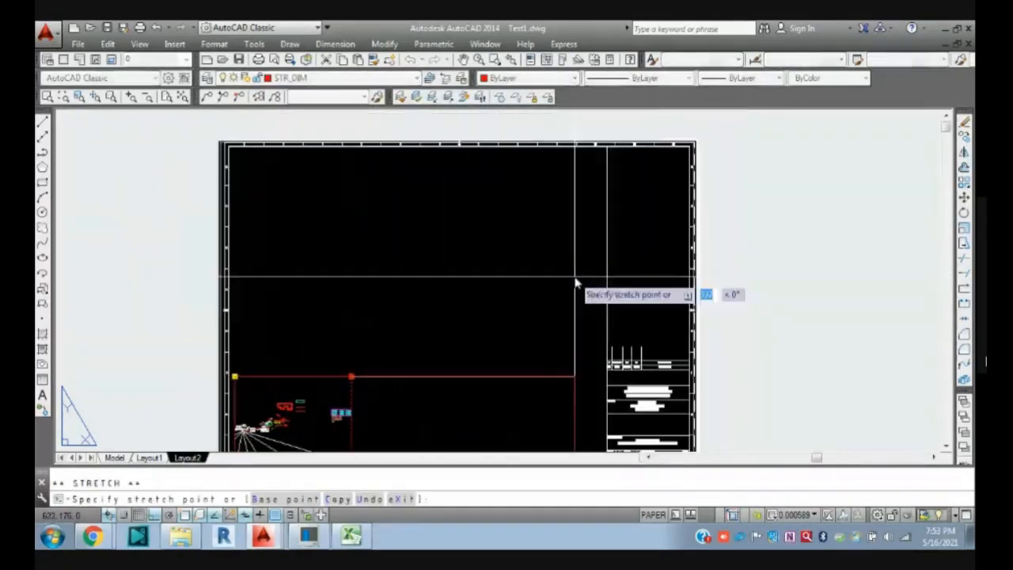
left_click(606, 159)
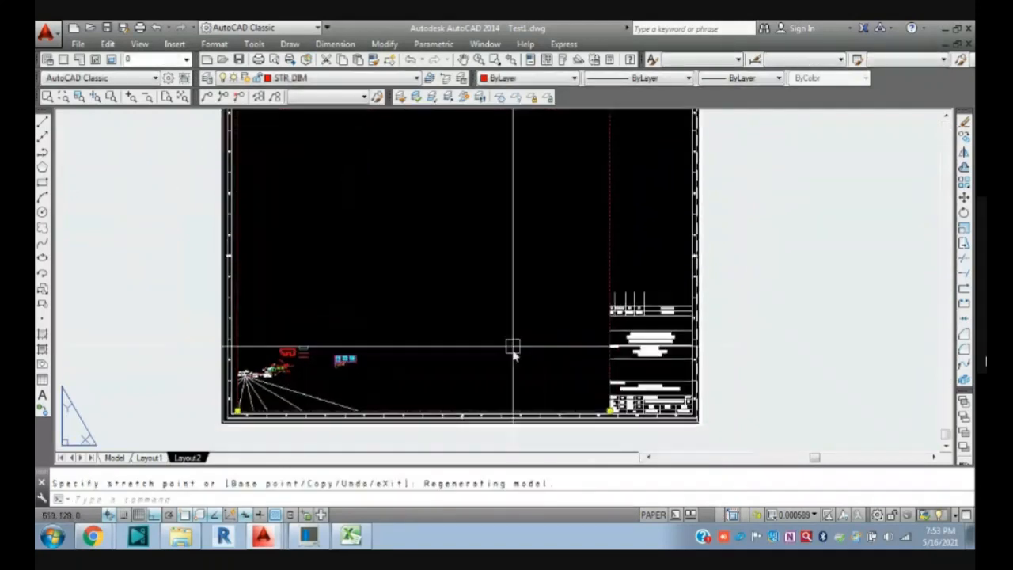
key("Escape")
middle_click_drag(389, 296, 375, 362)
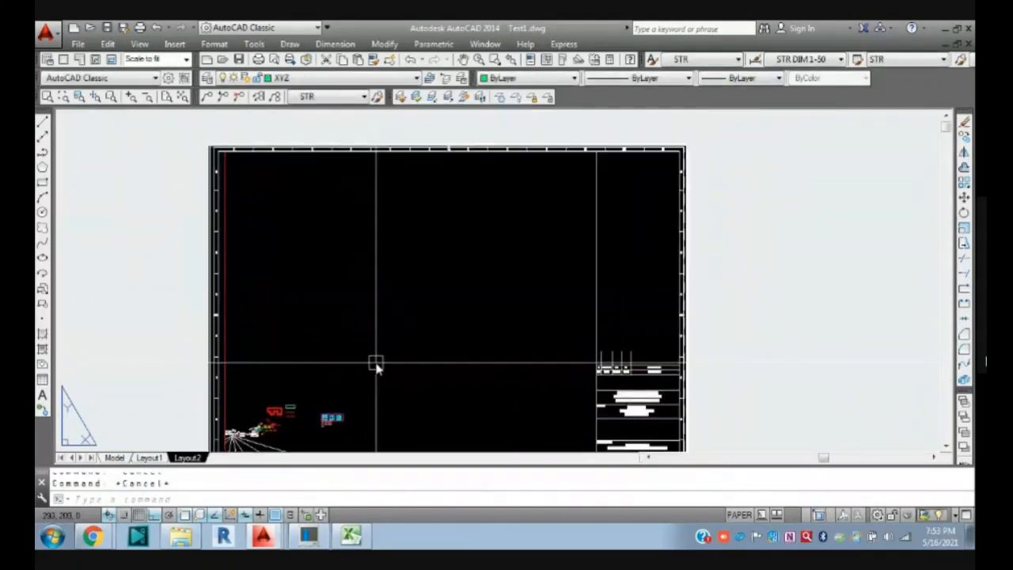
- Review Layout2's plot settings and the STR1 page setup, closing both without making changes
key("ctrl+p")
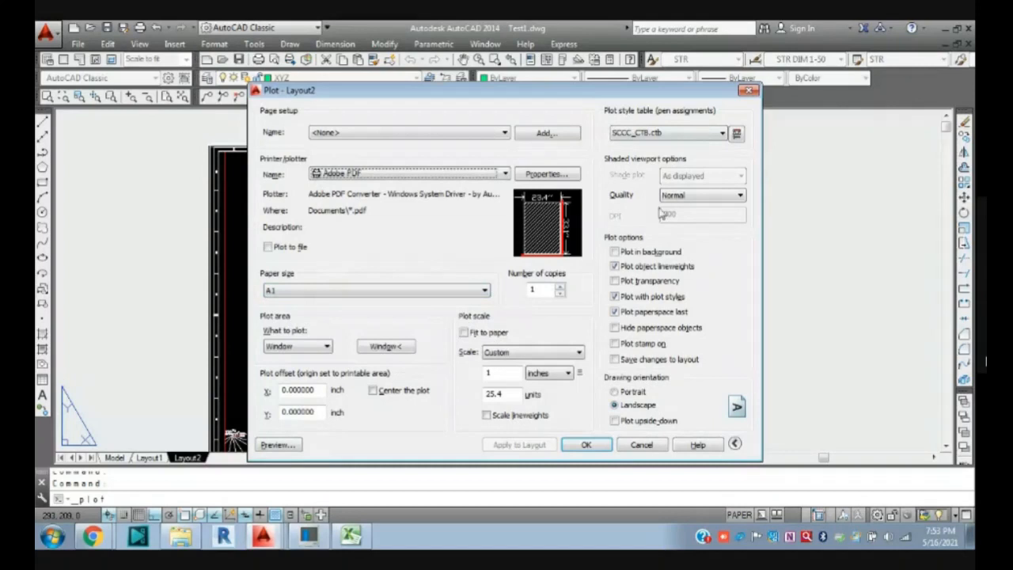
left_click(642, 444)
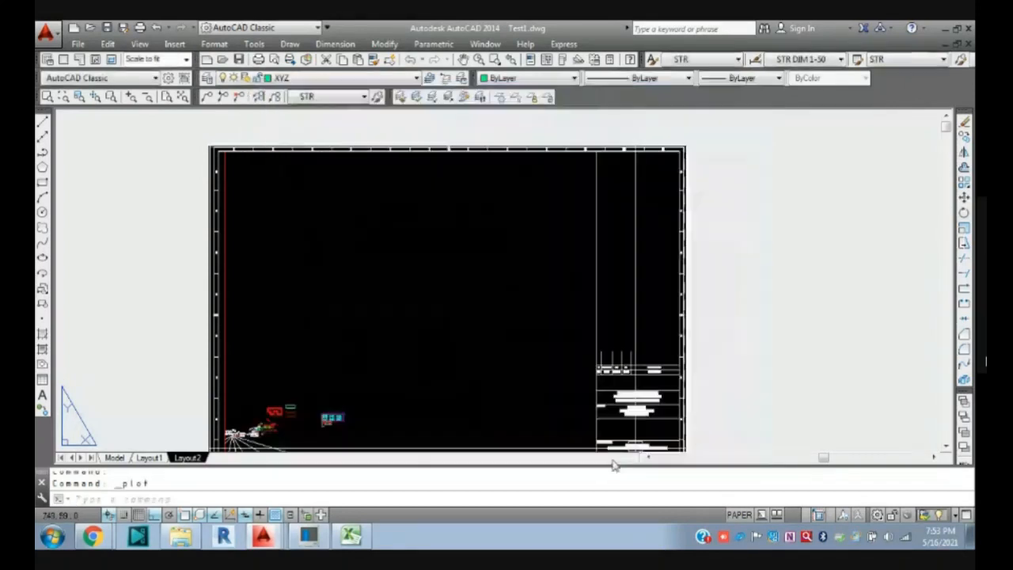
right_click(180, 458)
left_click(261, 355)
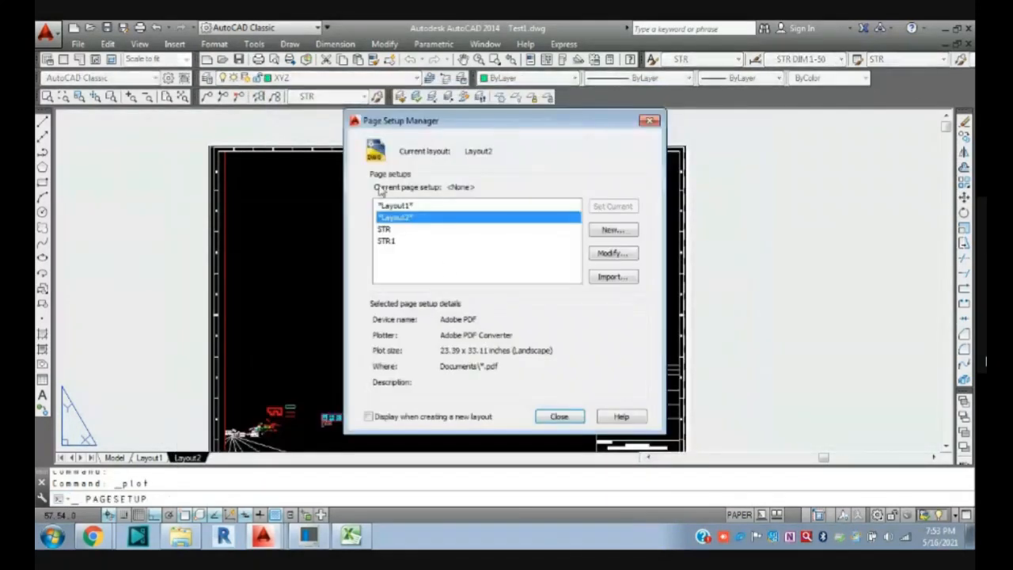
left_click(387, 240)
left_click(613, 255)
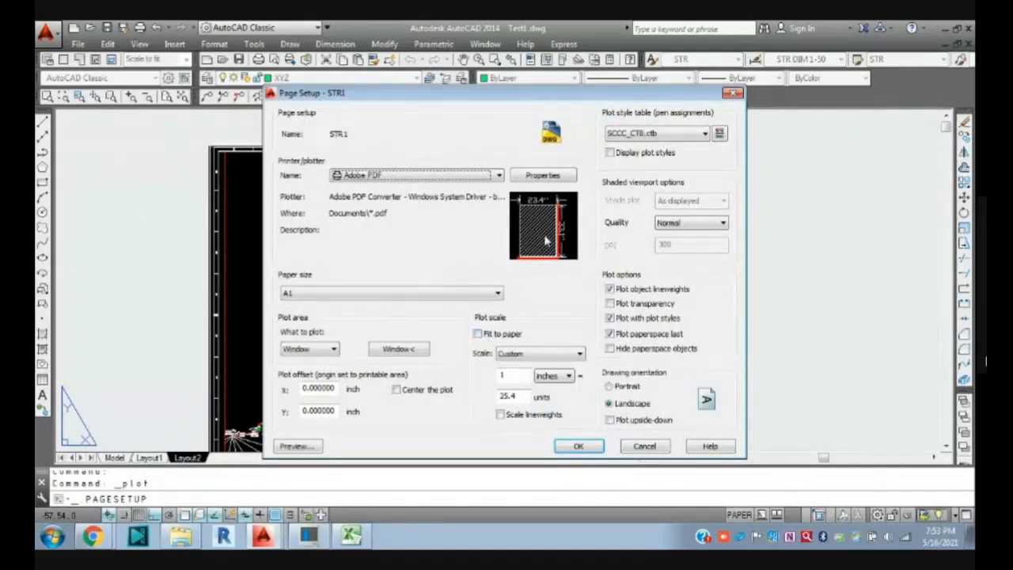
left_click(643, 447)
left_click(560, 416)
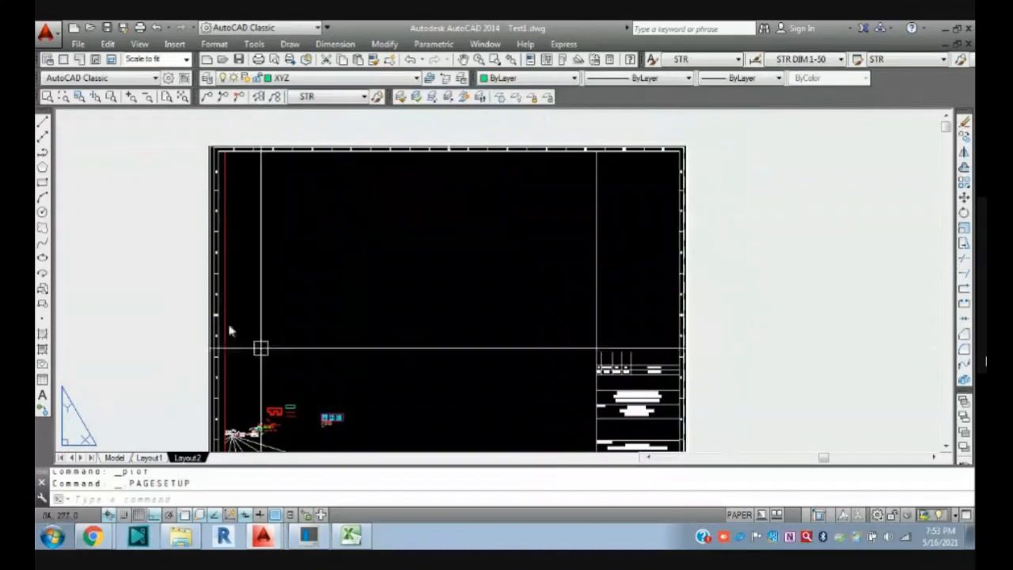
- Start a plot from model space and choose the Adobe PDF plotter
left_click(114, 457)
mouse_move(440, 335)
middle_mouse_down()
mouse_move(505, 240)
mouse_move(486, 328)
middle_mouse_up()
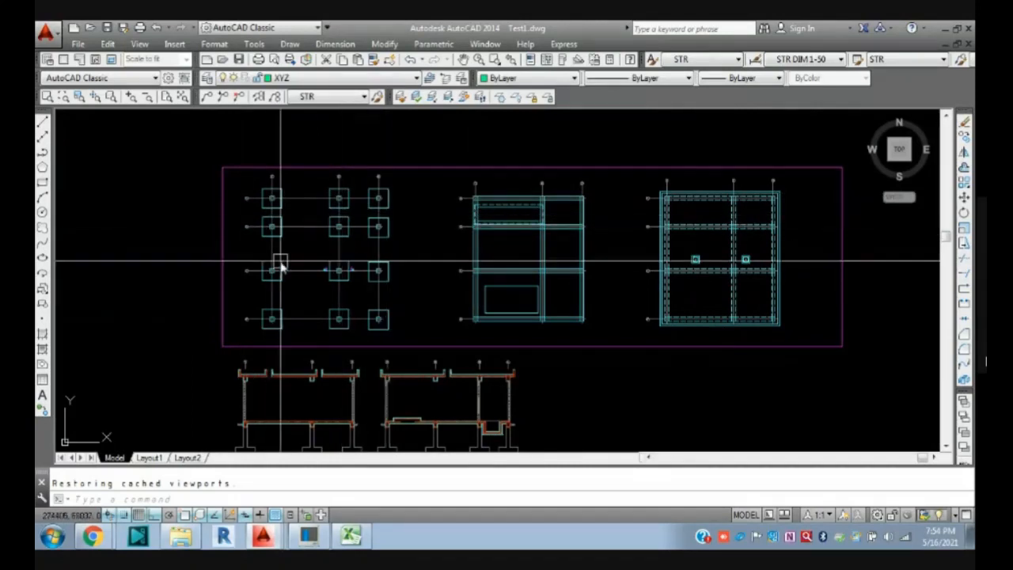
mouse_move(274, 272)
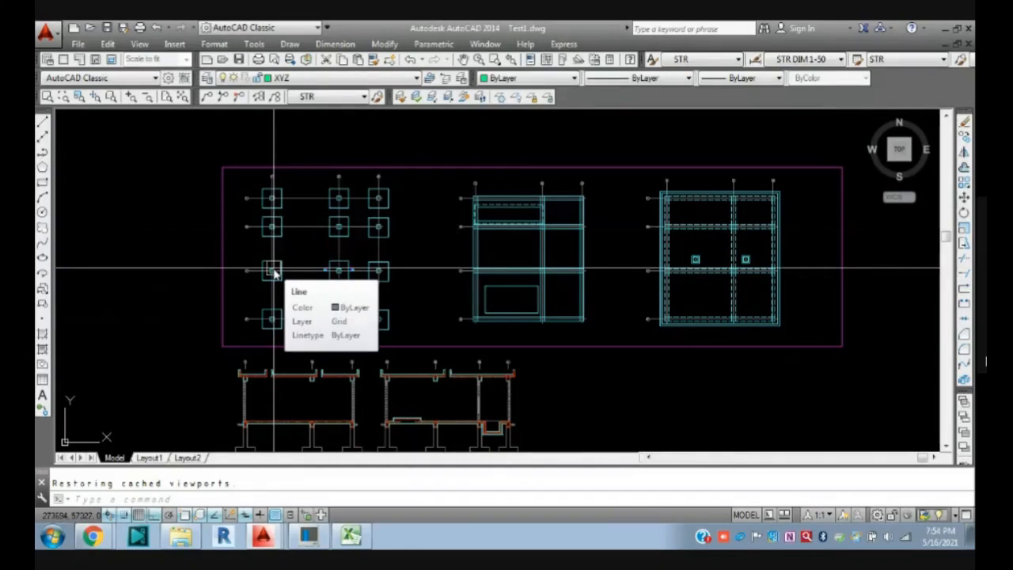
key("ctrl+p")
left_click(427, 175)
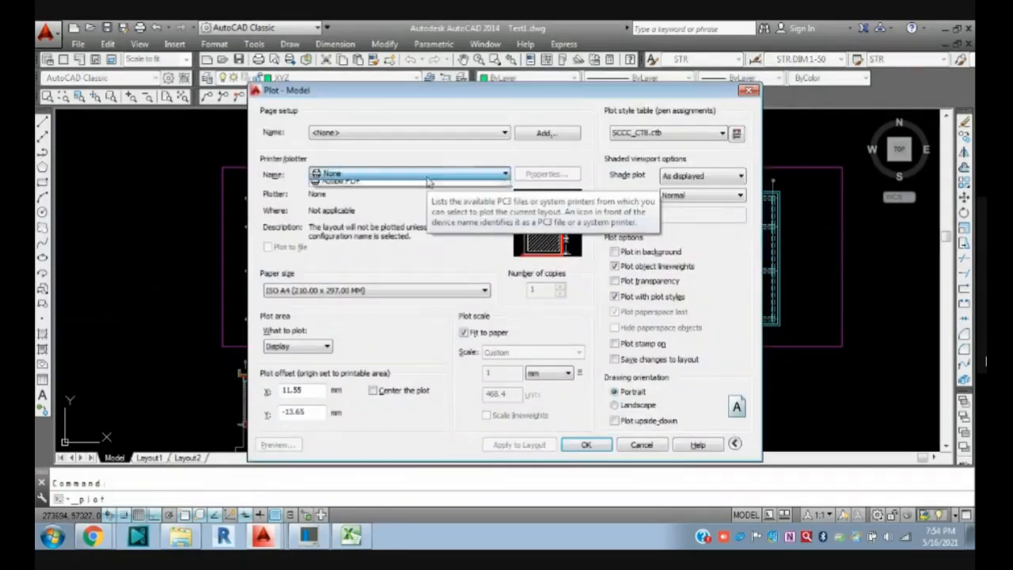
left_click(354, 246)
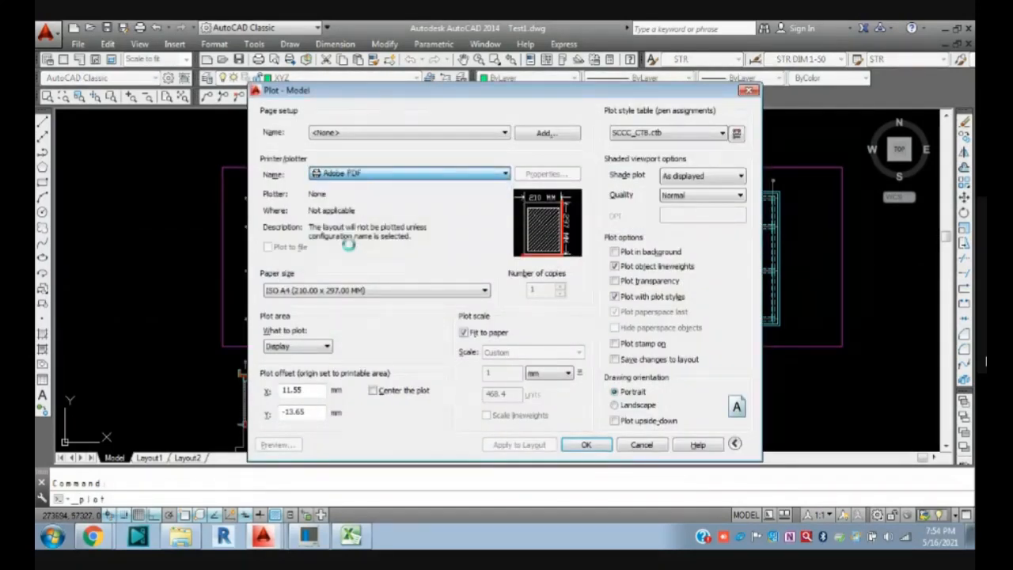
- Set the plot area to a window between opposite corners of the magenta rectangle around the three plans
left_click(313, 346)
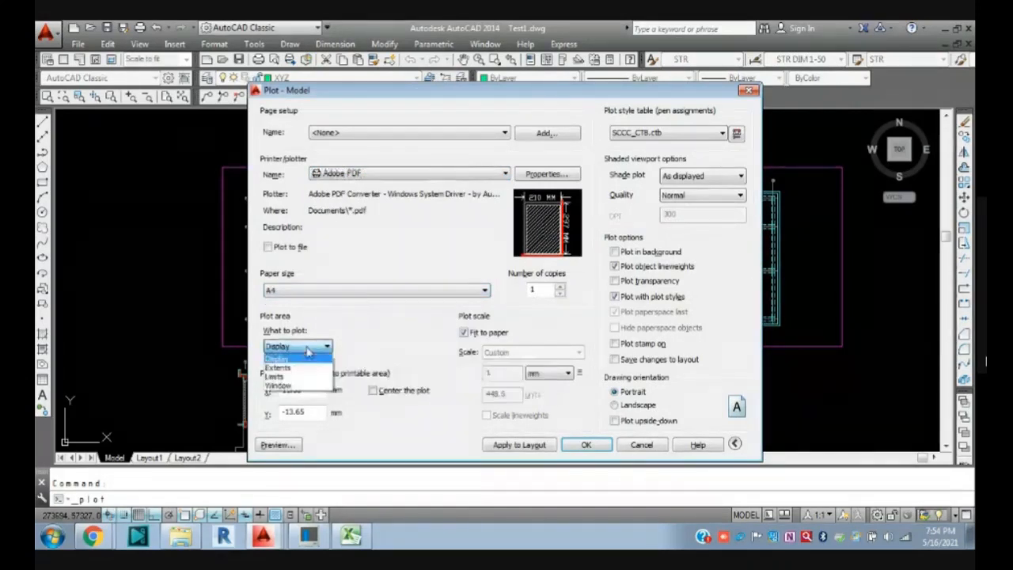
left_click(288, 385)
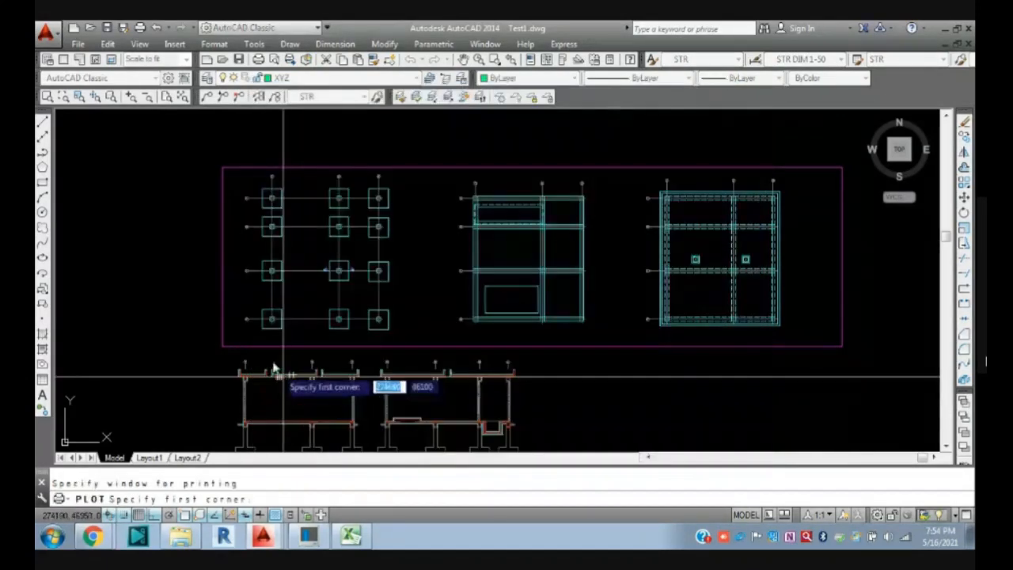
left_click(223, 167)
left_click(843, 346)
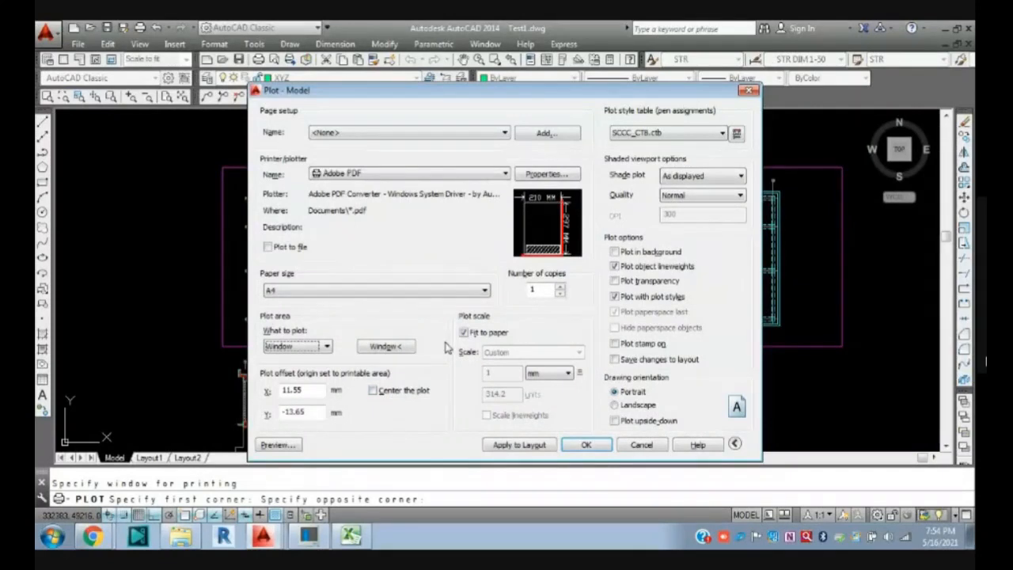
- Center the plot in landscape orientation and preview the three plans on the sheet
left_click(373, 392)
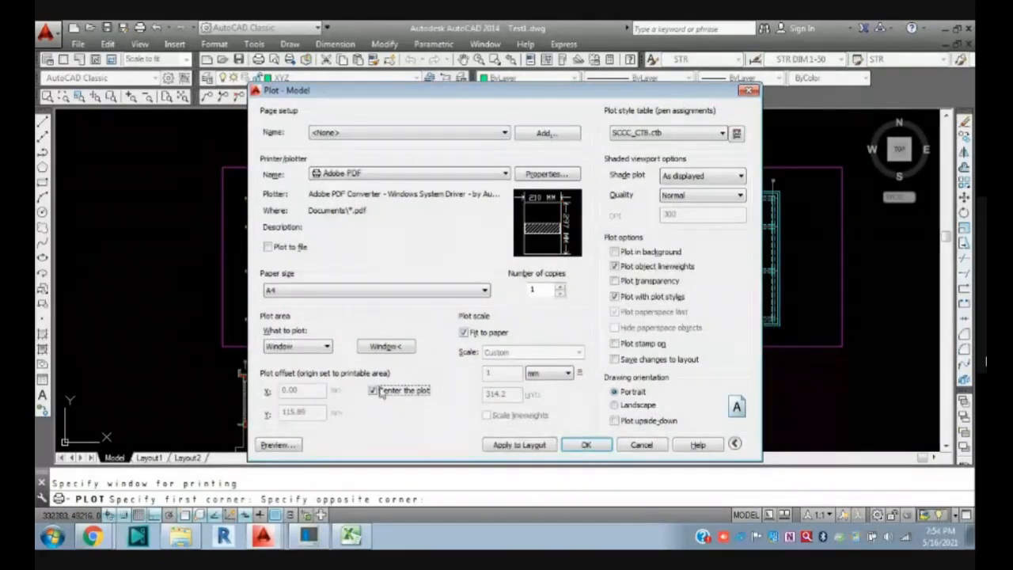
left_click(615, 405)
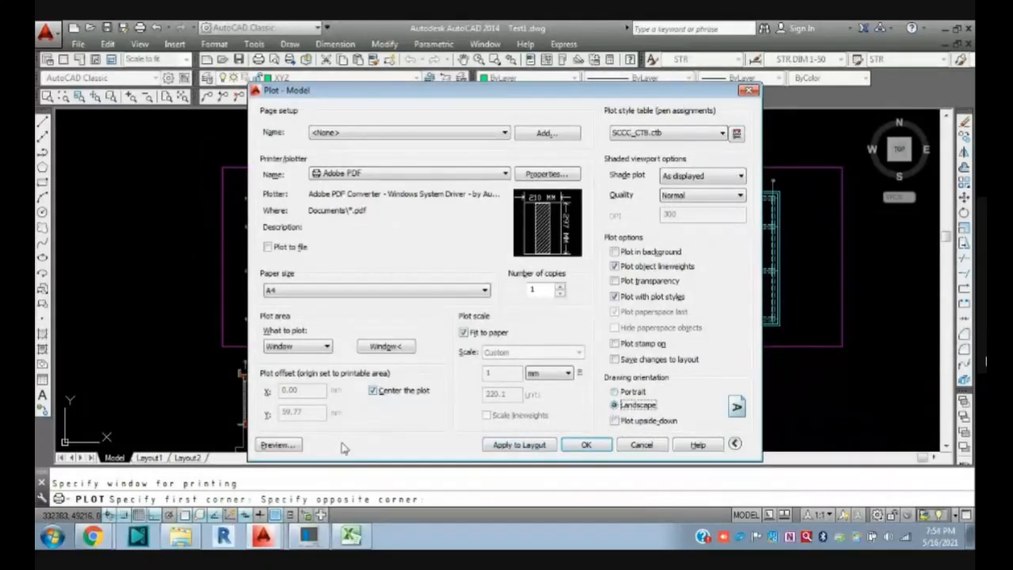
left_click(276, 445)
scroll(330, 303, "up", 5)
scroll(324, 317, "down", 5)
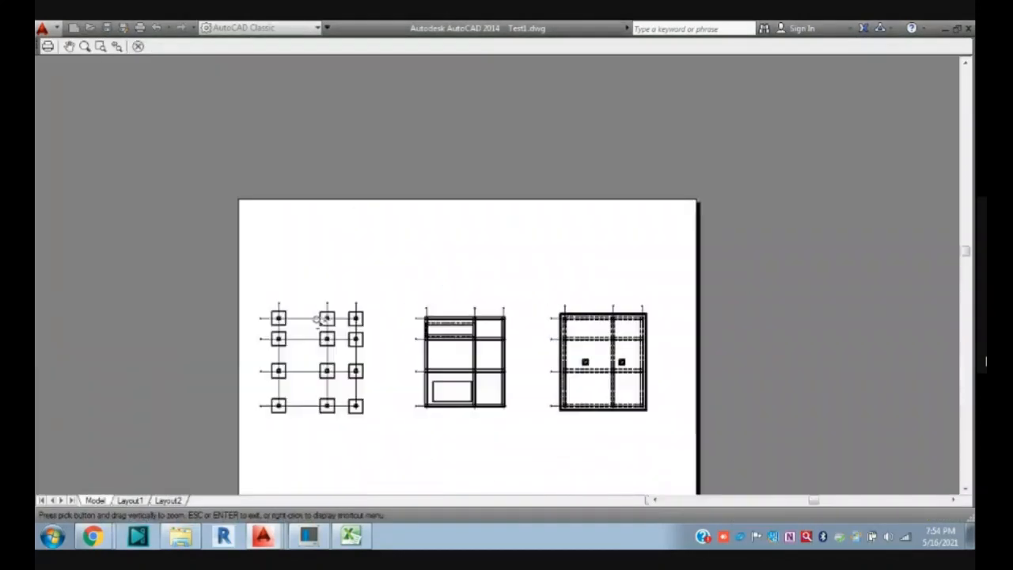
scroll(437, 361, "up", 4)
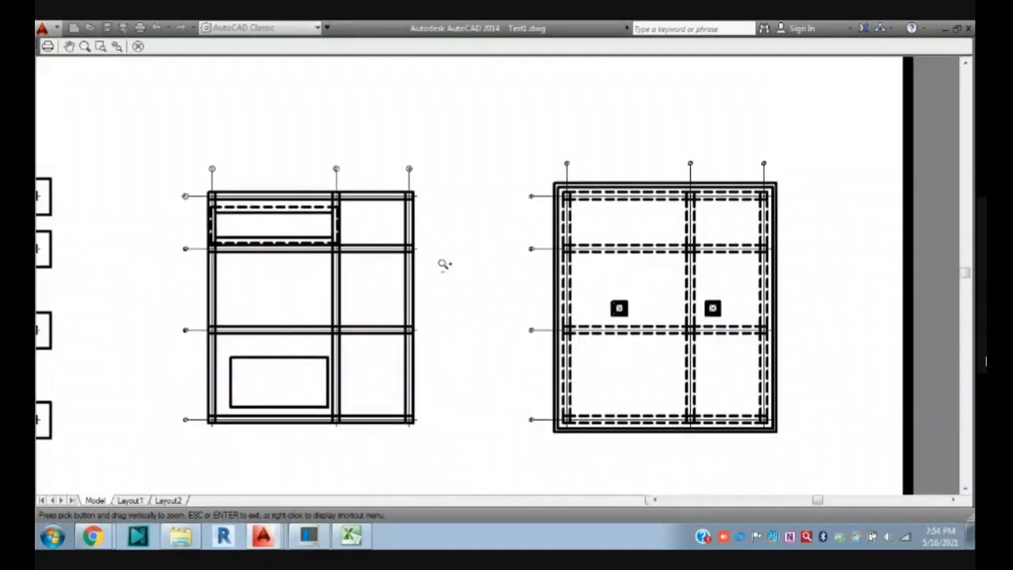
- Plot from the preview, saving the PDF as Test1 Model (1) on the Desktop
right_click(442, 260)
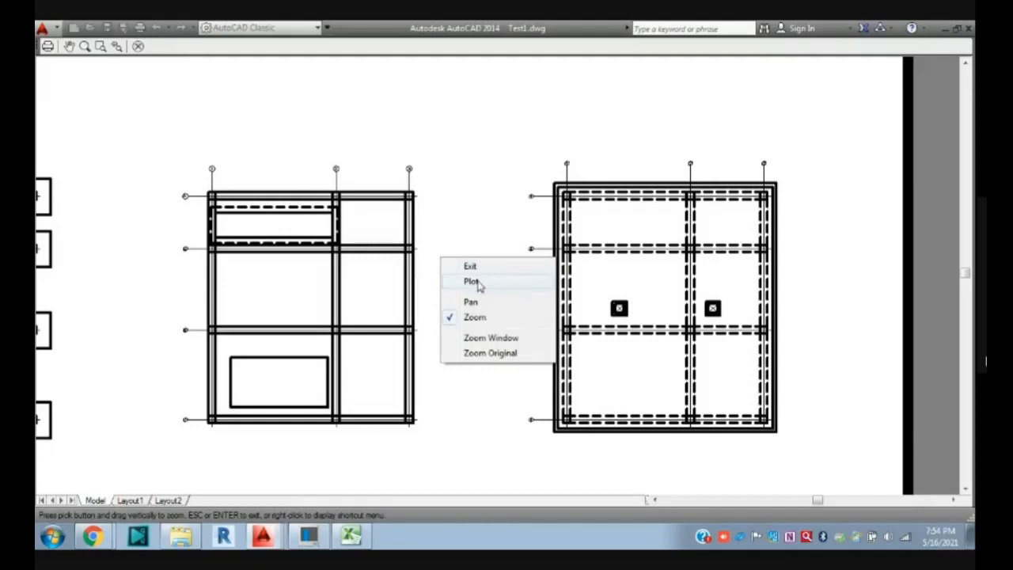
left_click(479, 283)
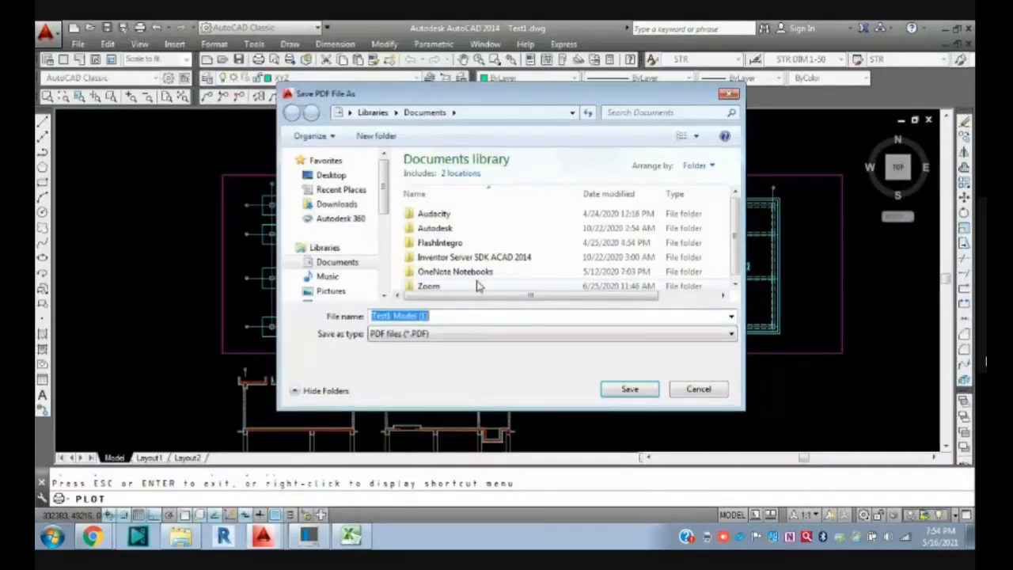
left_click(331, 175)
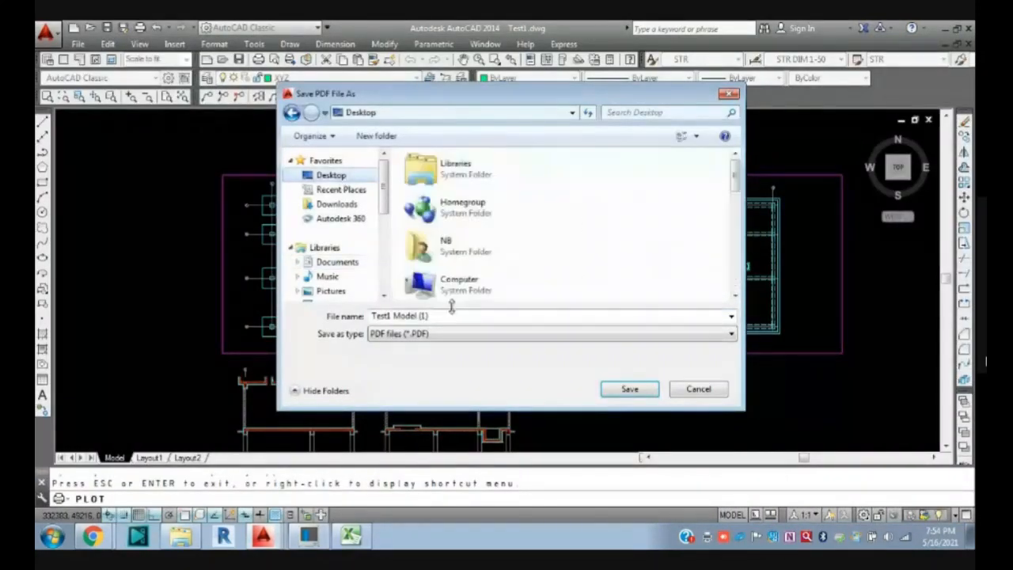
left_click(627, 387)
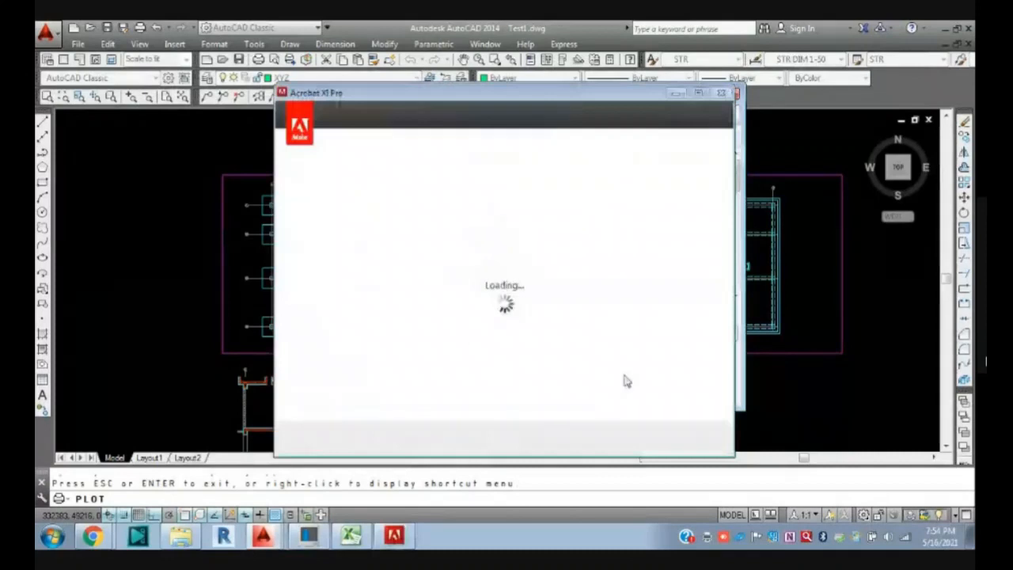
- Quit the Acrobat XI Pro sign-in window and confirm the exit
left_click(727, 93)
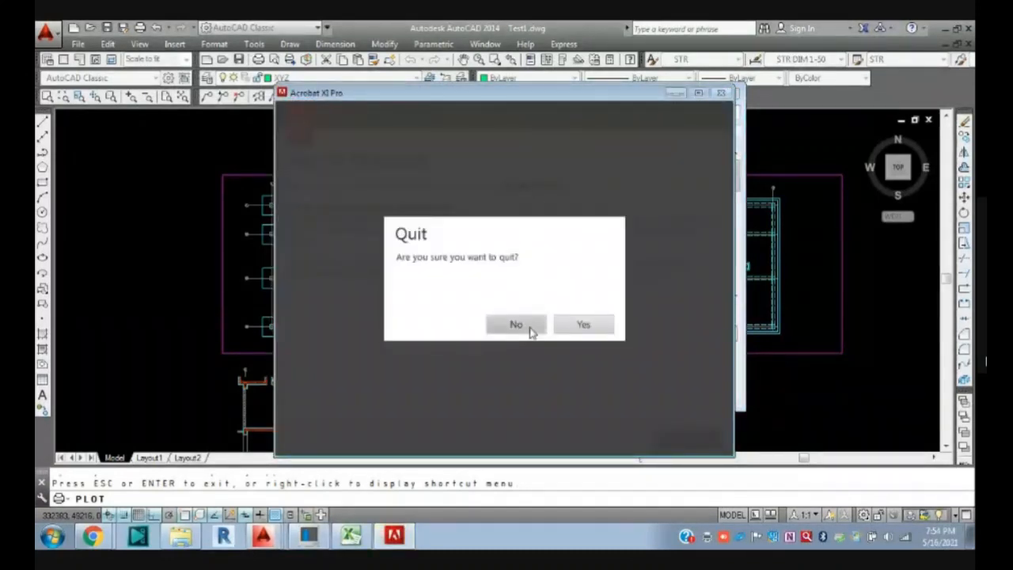
left_click(516, 325)
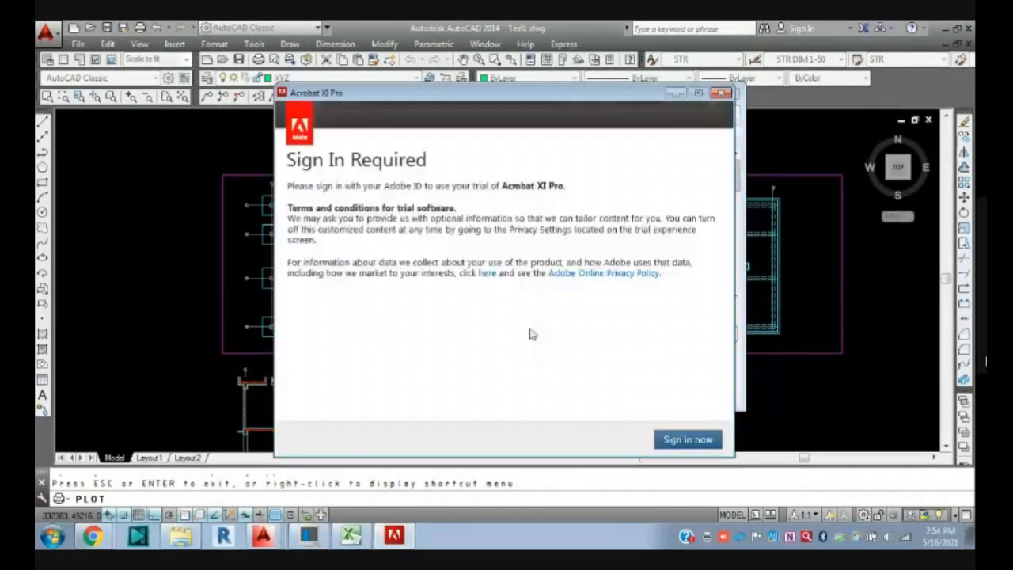
left_click(722, 94)
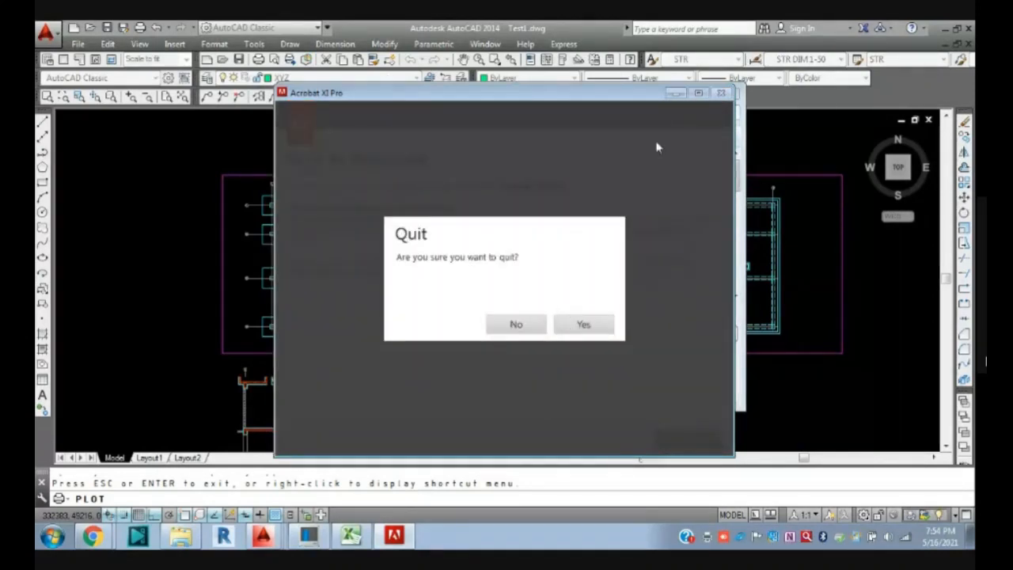
left_click(541, 326)
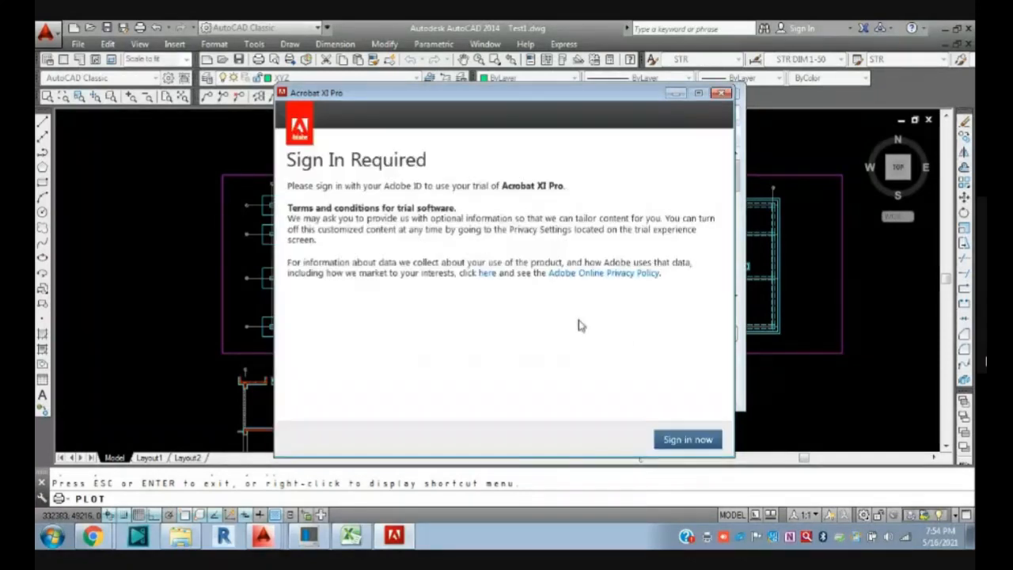
left_click(722, 95)
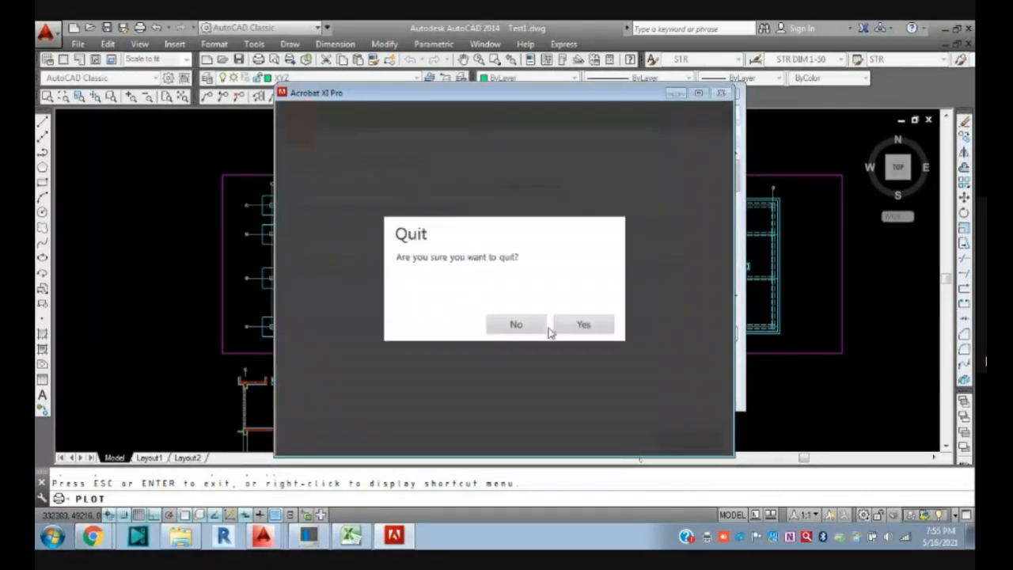
left_click(581, 326)
left_click(629, 388)
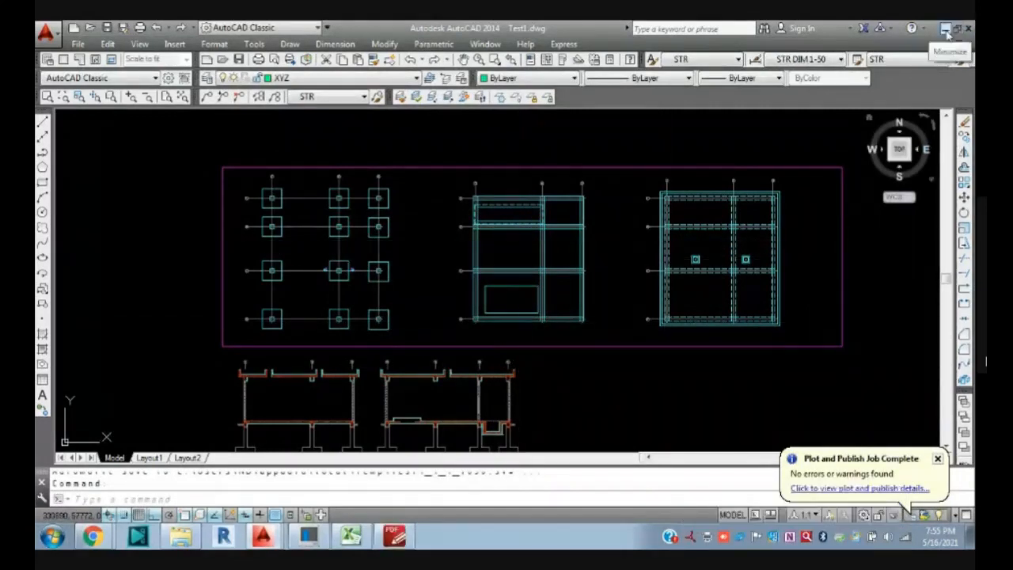
- Switch to PDF-XChange Editor and examine the three plans in the plotted Test1 Model (1) PDF
left_click(946, 30)
left_click(666, 126)
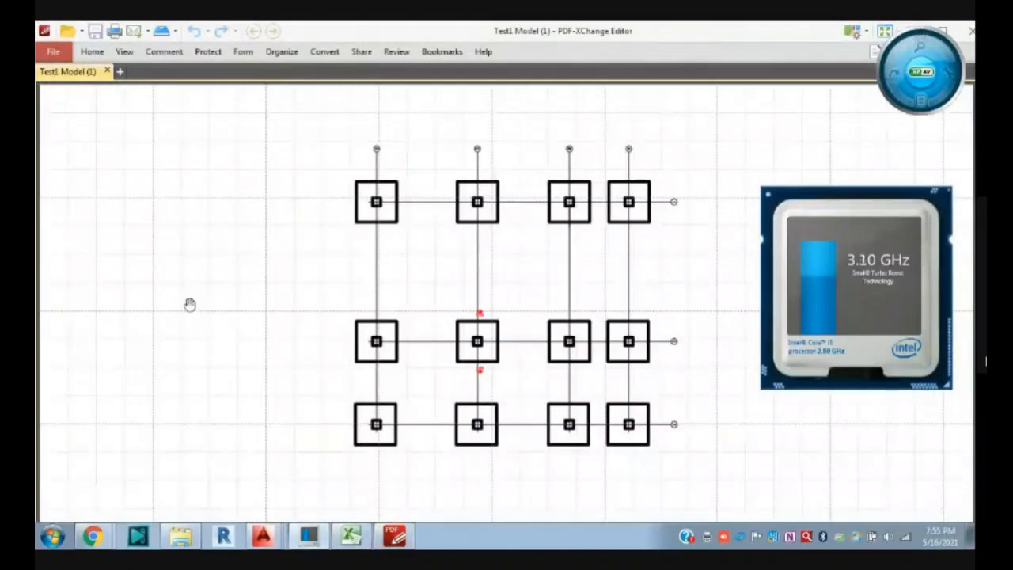
scroll(228, 369, "down", 3, "ctrl")
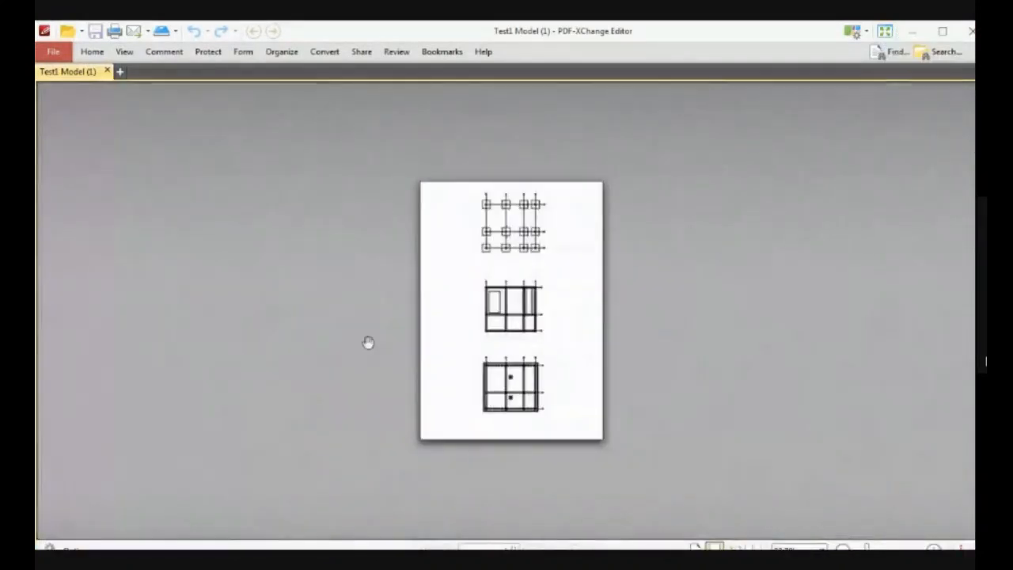
scroll(570, 252, "up", 3, "ctrl")
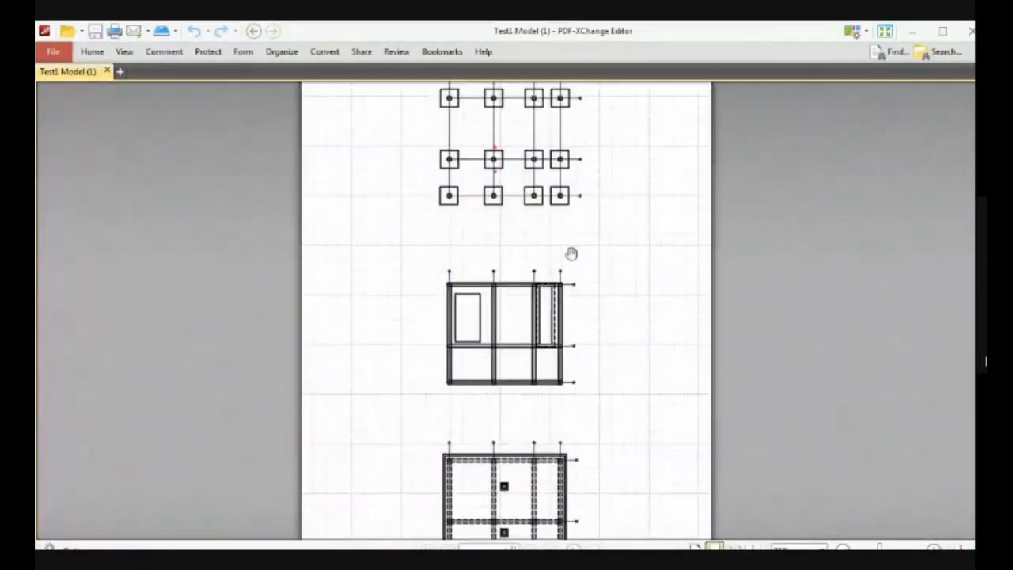
left_click(911, 31)
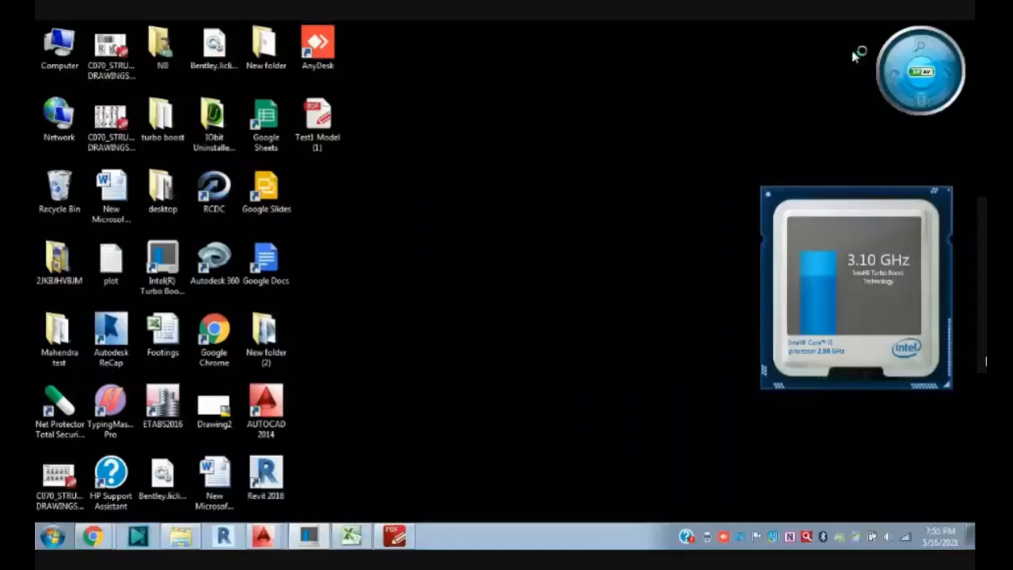
- Switch to Sample Drawing.dwg in AutoCAD and examine the PSG S 310 layout sheet and its title block
left_click(276, 537)
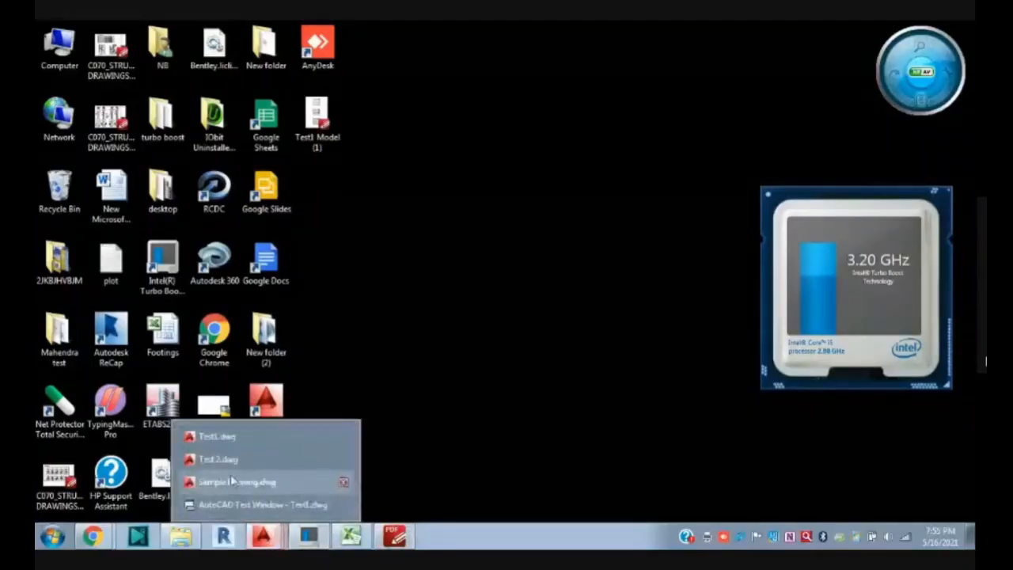
left_click(231, 482)
scroll(459, 287, "down", 3)
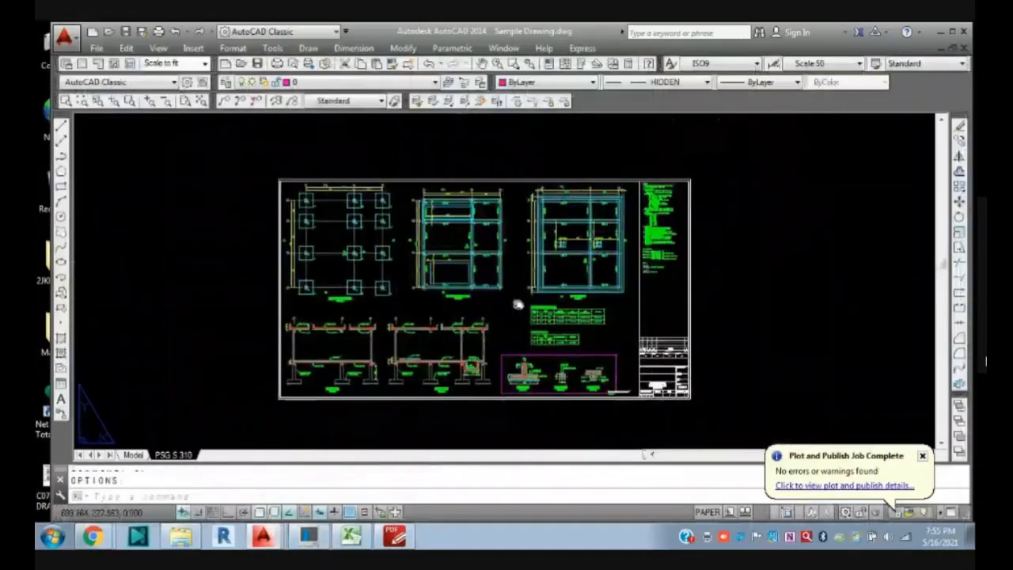
middle_click_drag(515, 303, 472, 269)
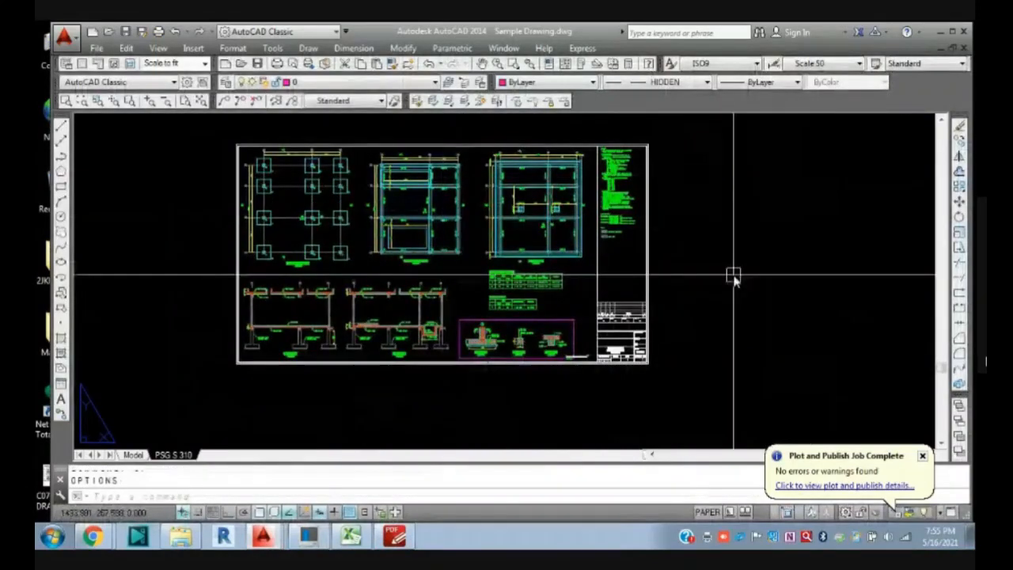
scroll(543, 317, "up", 10)
scroll(500, 306, "down", 10)
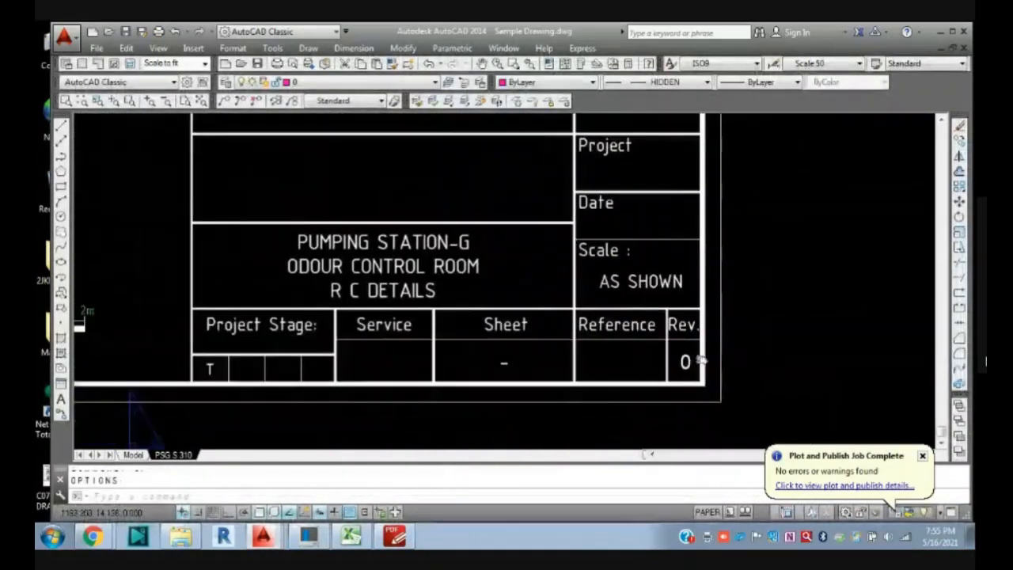
scroll(479, 328, "down", 2)
middle_click_drag(480, 327, 657, 388)
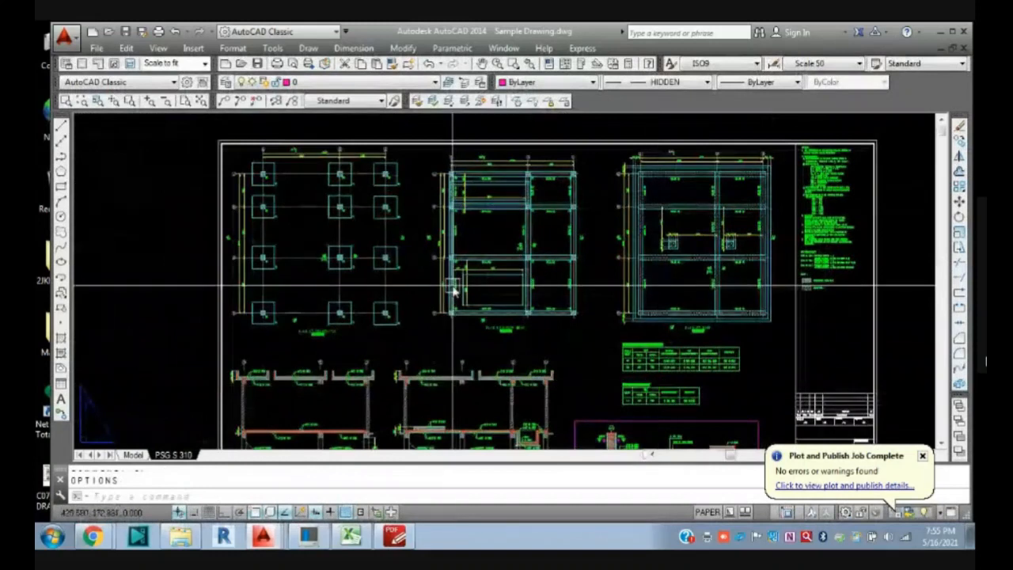
middle_click_drag(453, 293, 443, 283)
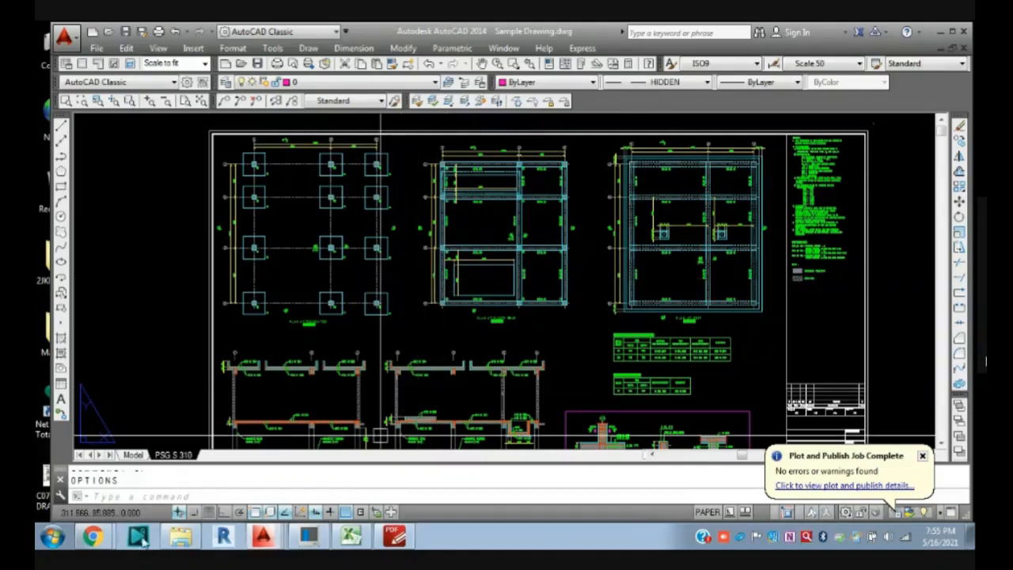
- Switch to the Google Meet call in Chrome and check its chat messages and participant list
mouse_move(95, 541)
left_click(118, 481)
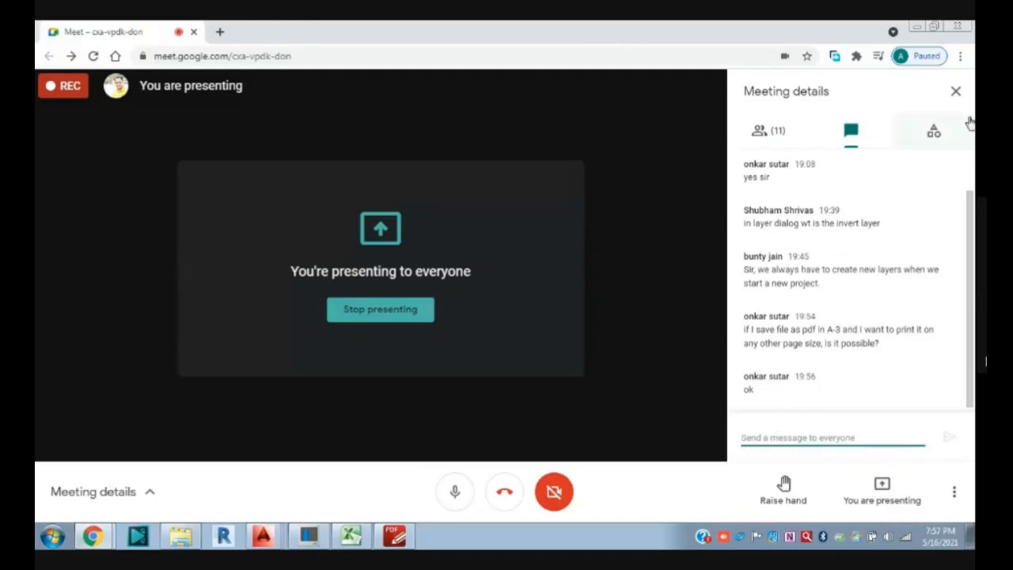
left_click(916, 26)
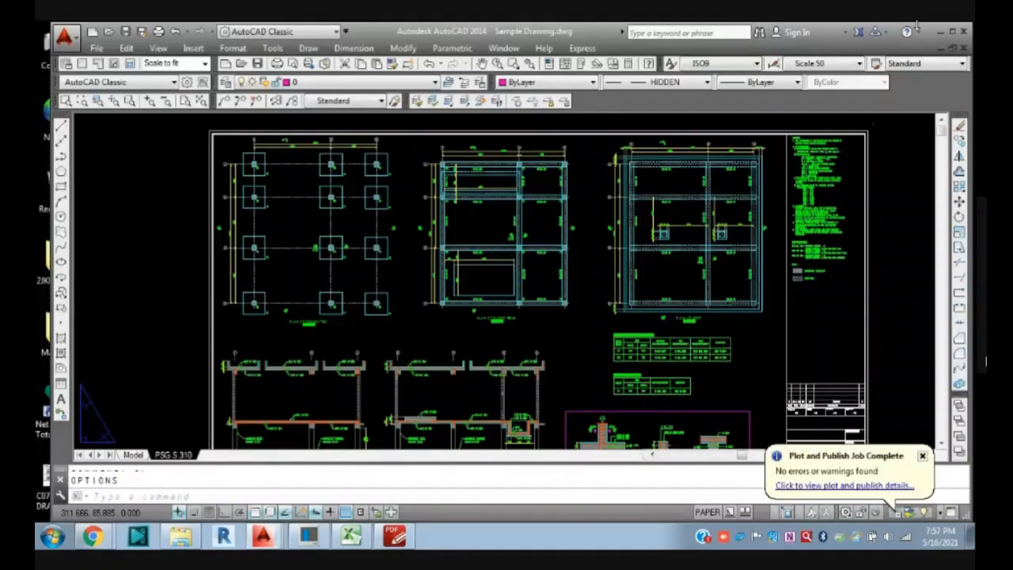
left_click(92, 538)
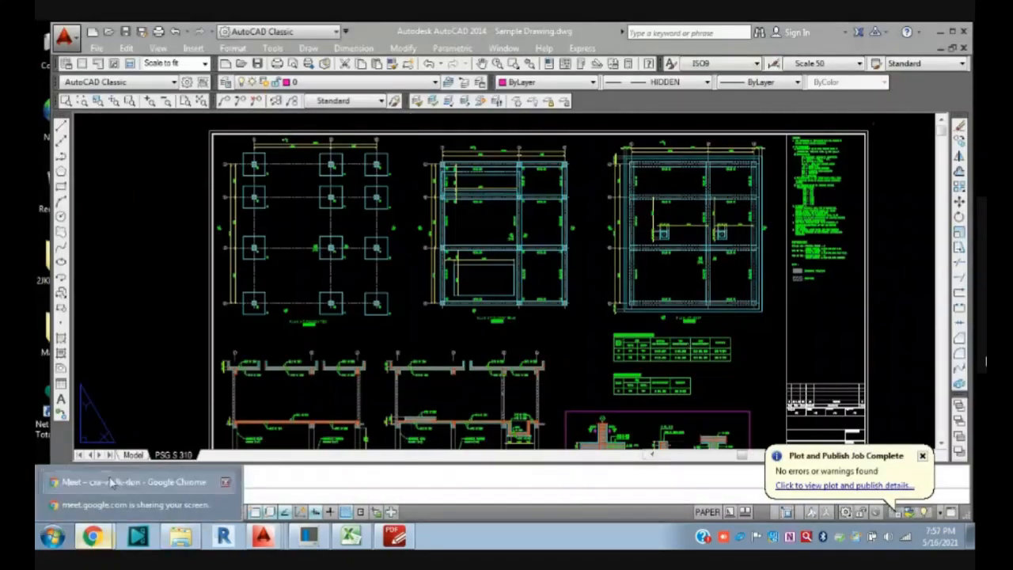
left_click(111, 482)
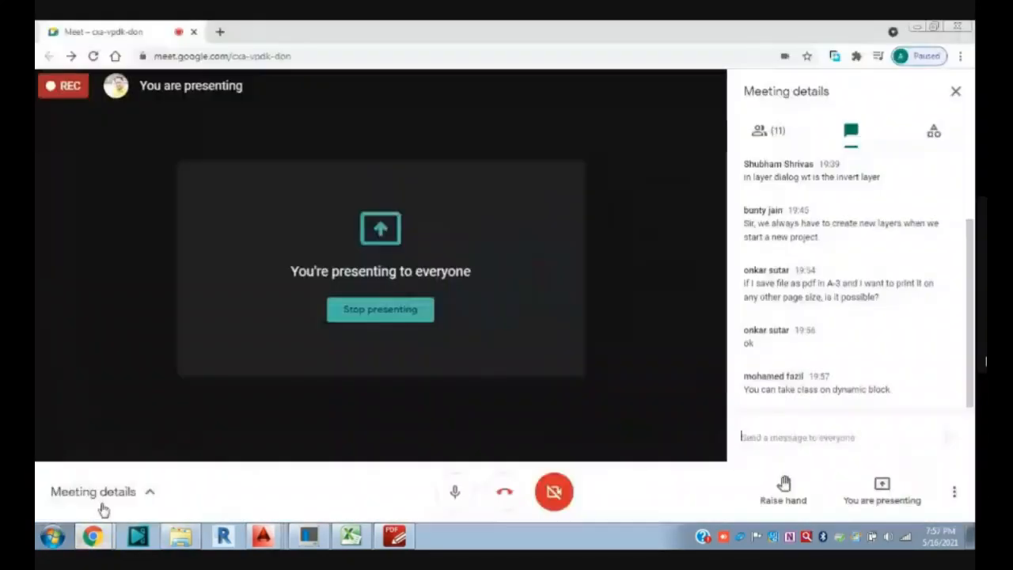
left_click(780, 136)
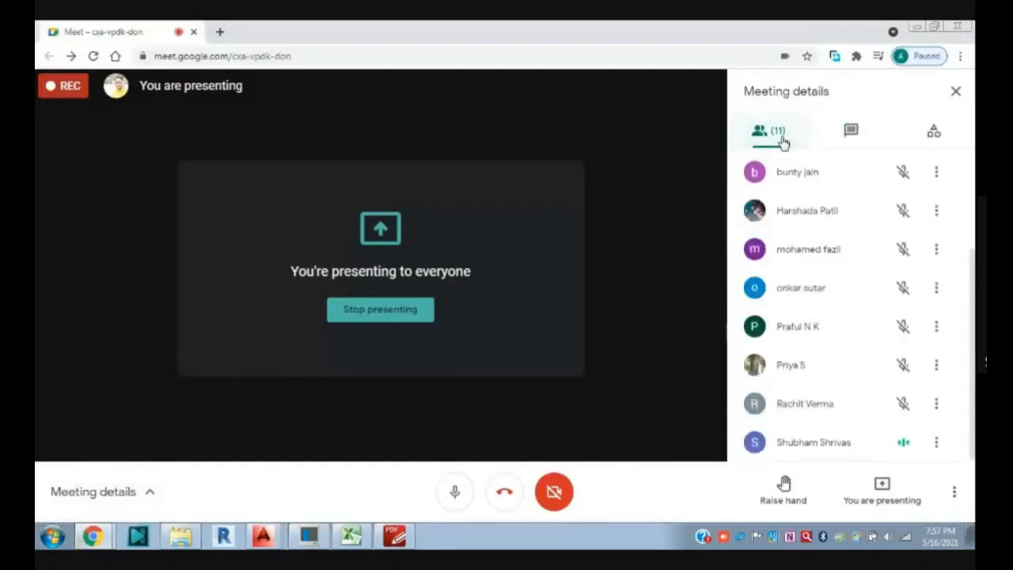
left_click(916, 28)
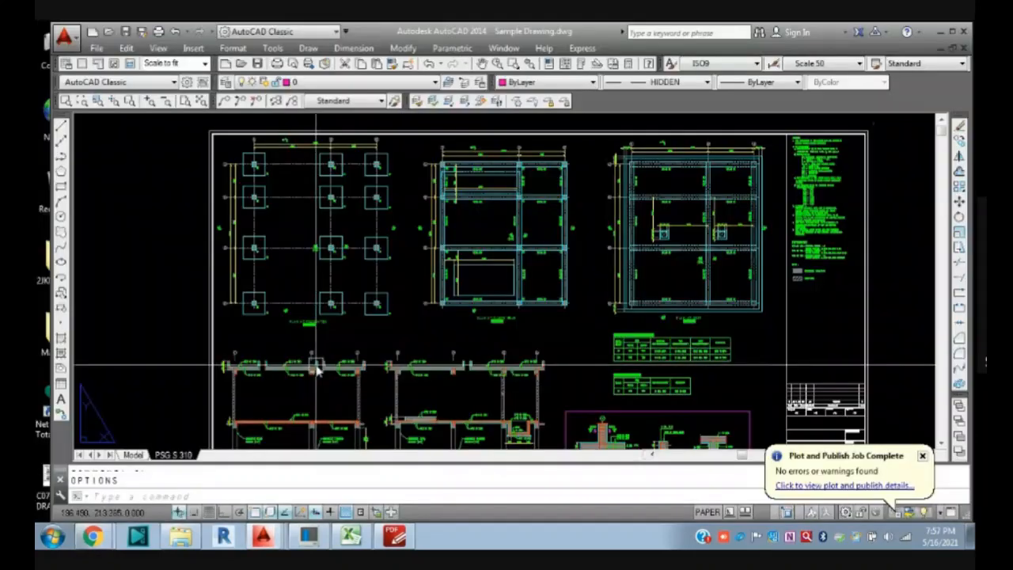
- Maximize the AutoCAD window and switch Sample Drawing.dwg from the layout to model space
left_click(952, 32)
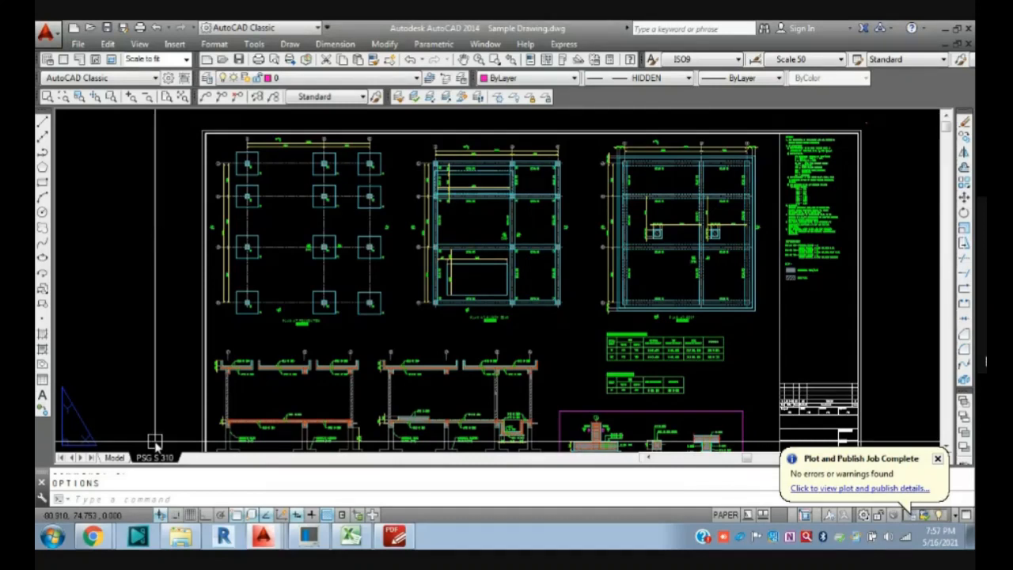
left_click(115, 458)
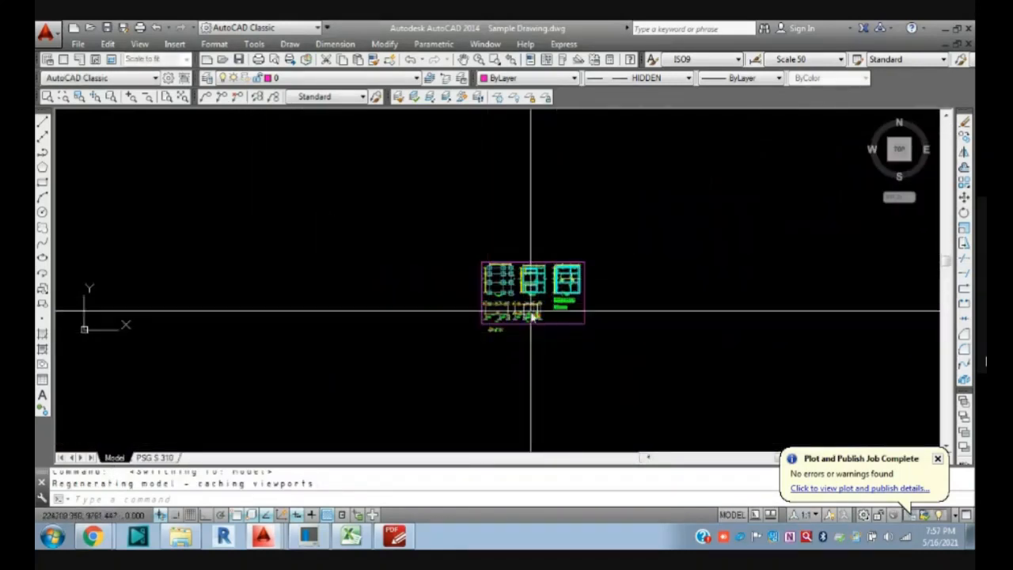
scroll(416, 256, "down", 2)
scroll(467, 263, "up", 2)
middle_click_drag(467, 263, 358, 248)
type("co")
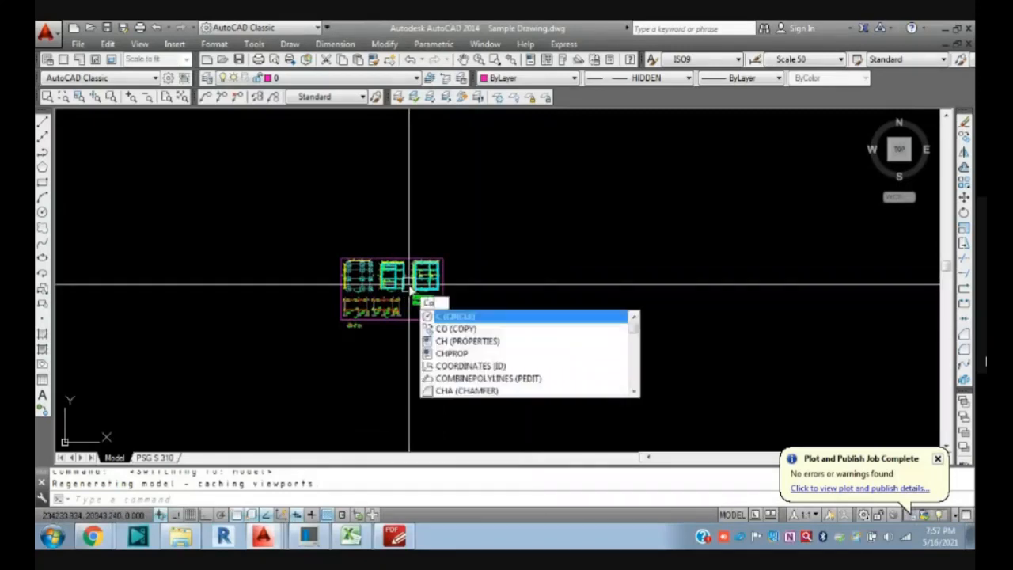
key("Return")
left_click(417, 320)
key("Return")
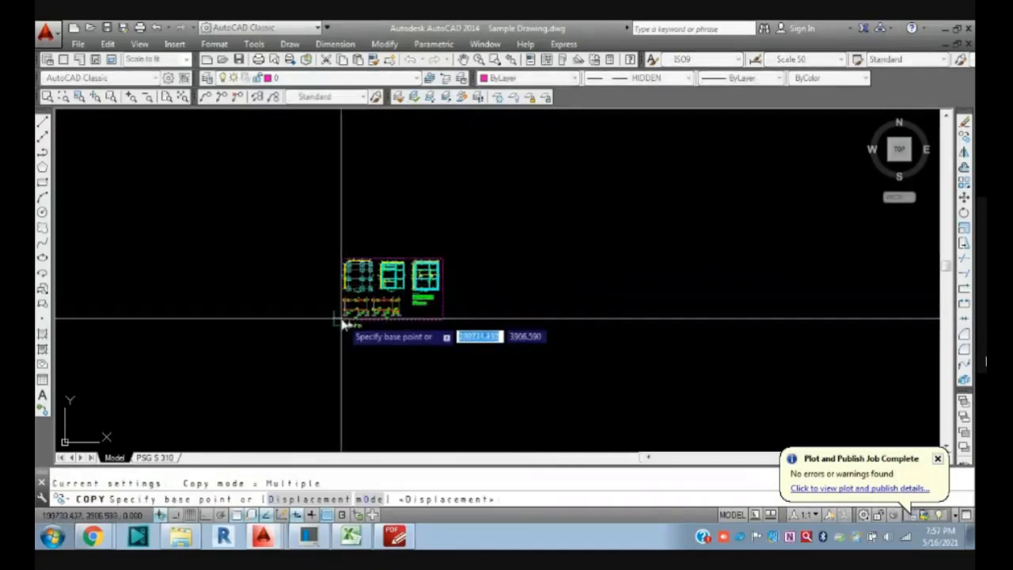
scroll(255, 346, "up", 6)
scroll(255, 347, "down", 4)
key("Escape")
key("Return")
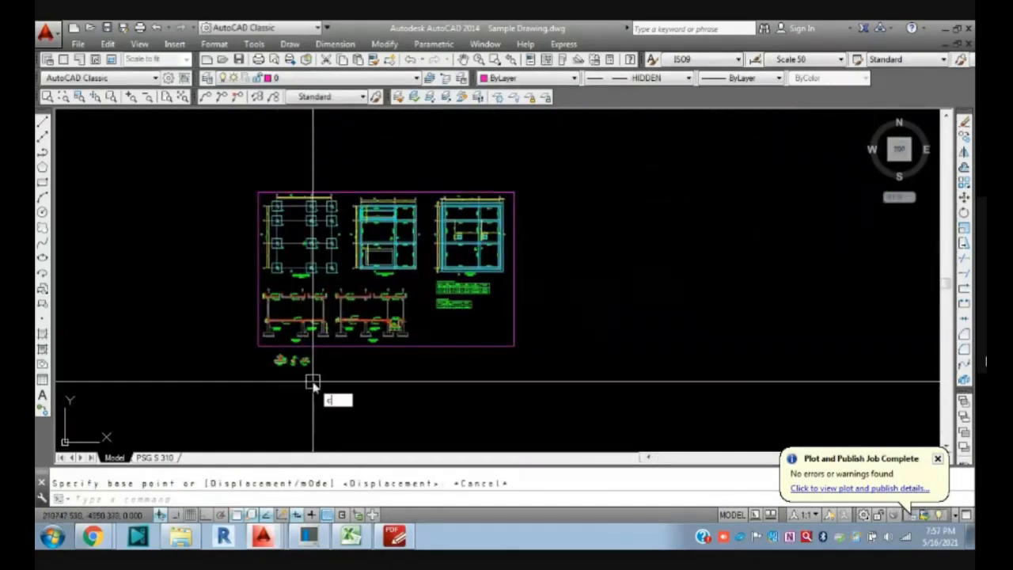
left_click(452, 348)
key("Return")
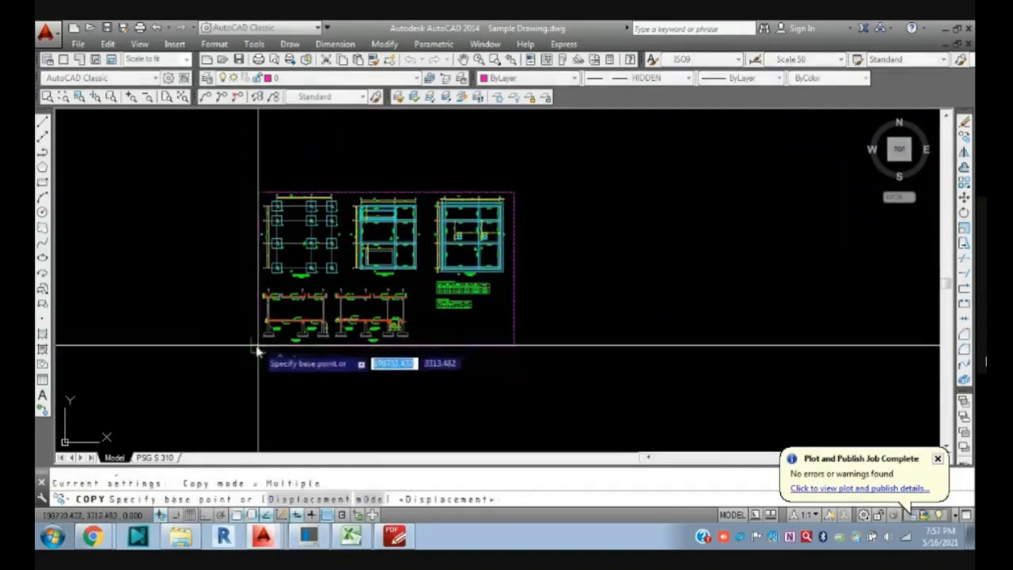
left_click(258, 346)
key("Escape")
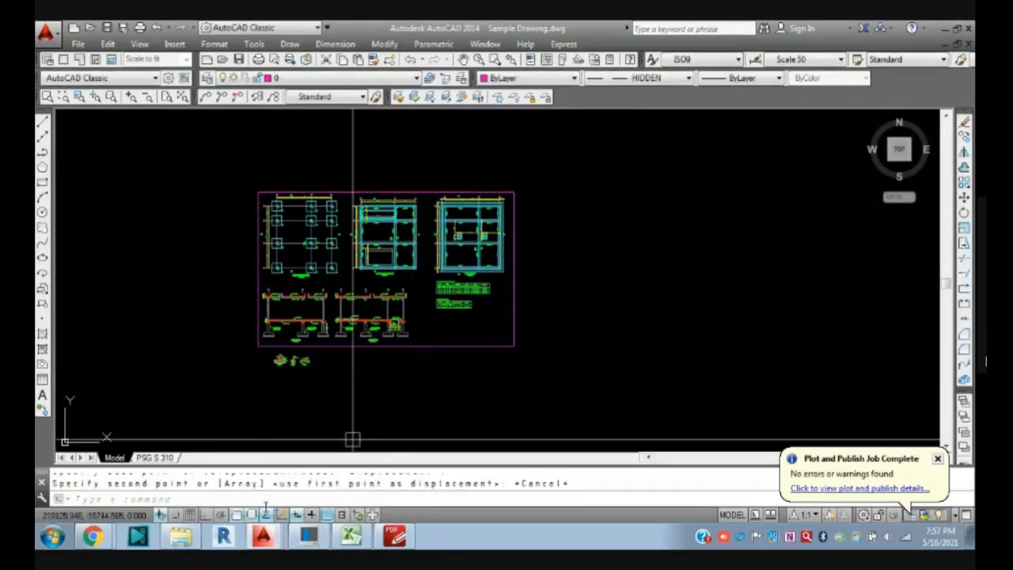
- Turn on Ortho and copy the magenta sheet frame horizontally from its lower-left corner to the empty space east of the plans
key("F8")
key("Escape")
key("Escape")
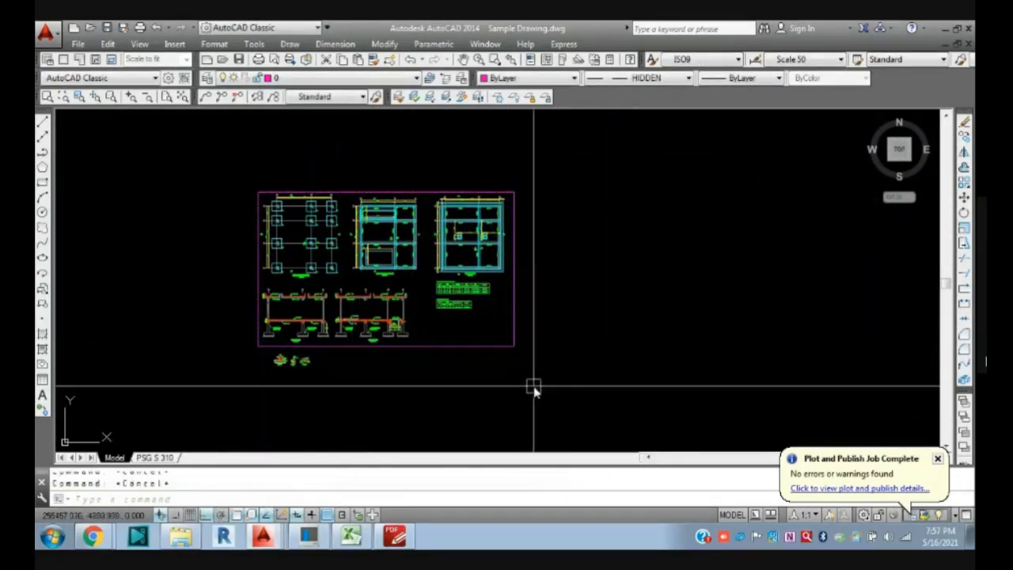
type("co")
key("Return")
left_click(482, 346)
key("Return")
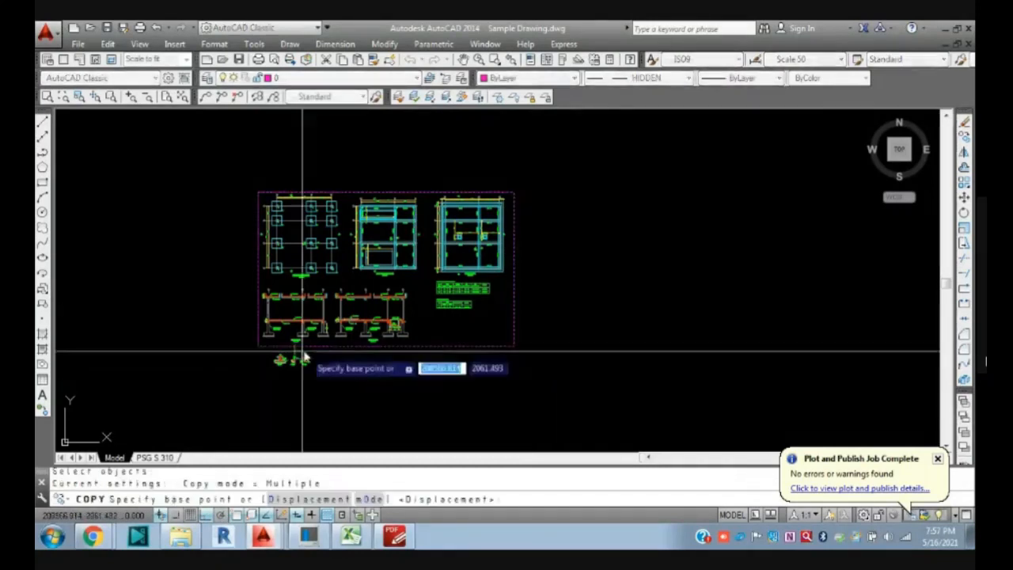
left_click(258, 346)
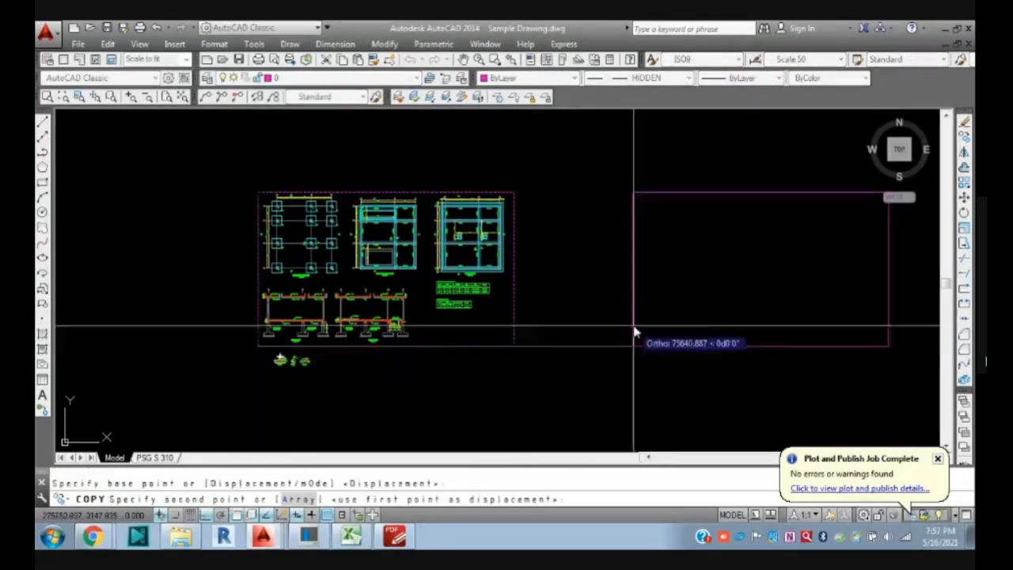
left_click(588, 347)
- Place four more horizontal copies of the magenta sheet frame, spaced in a row east of the first copy, and end the command
scroll(593, 346, "down", 5)
middle_click_drag(617, 346, 274, 344)
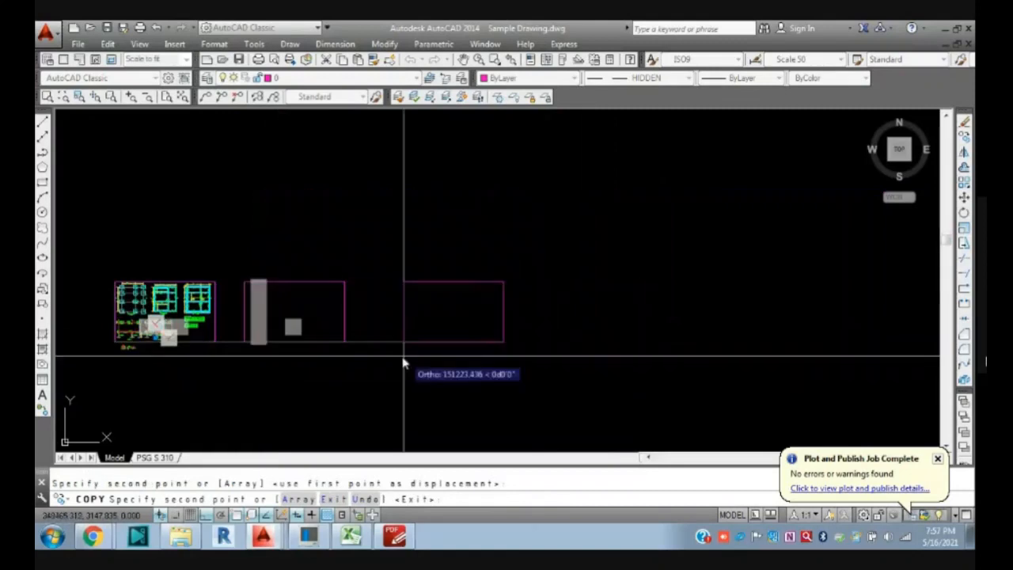
left_click(387, 343)
left_click(554, 345)
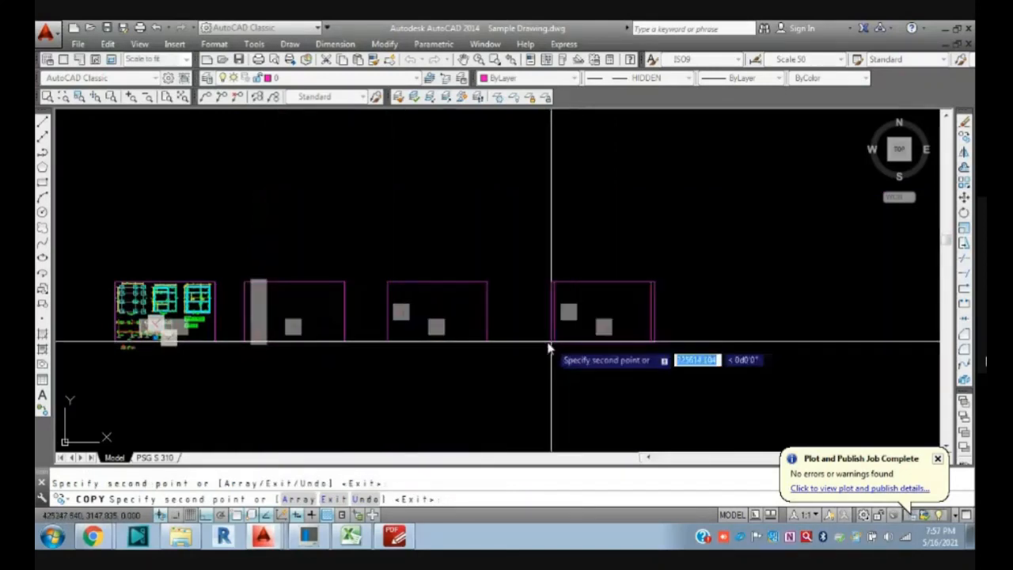
left_click(698, 342)
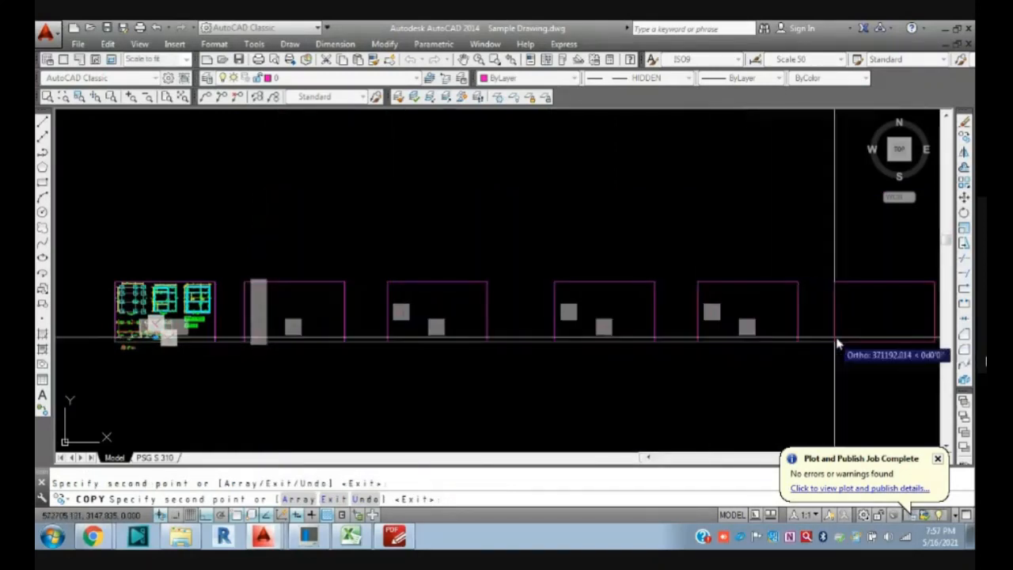
middle_click_drag(836, 342, 757, 347)
left_click(757, 347)
key("Escape")
key("Escape")
key("Escape")
- Examine the row of copied sheet frames beside the original plans in model space
scroll(651, 341, "up", 4)
scroll(569, 333, "up", 4)
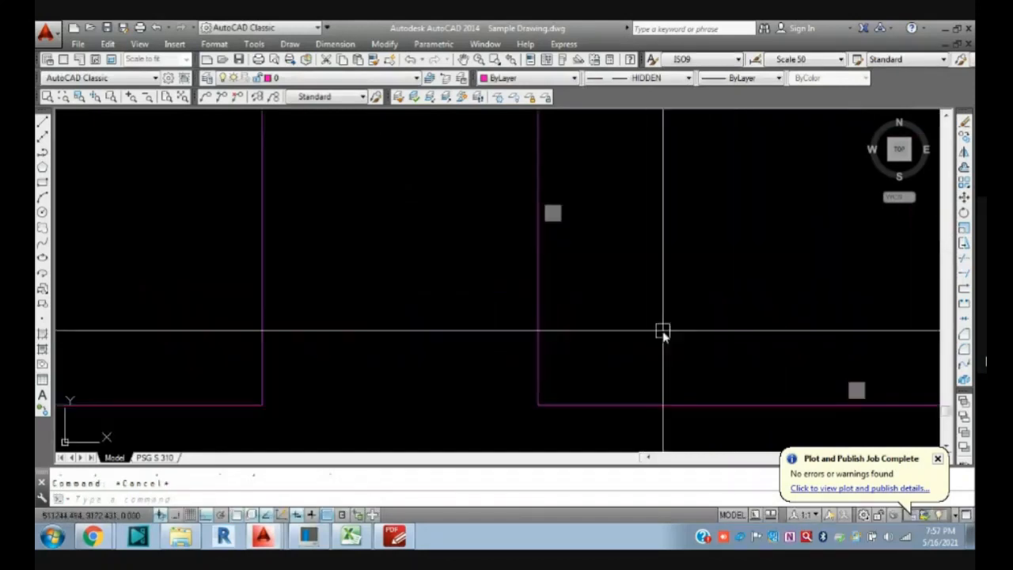
middle_click_drag(568, 261, 780, 373)
scroll(688, 319, "down", 6)
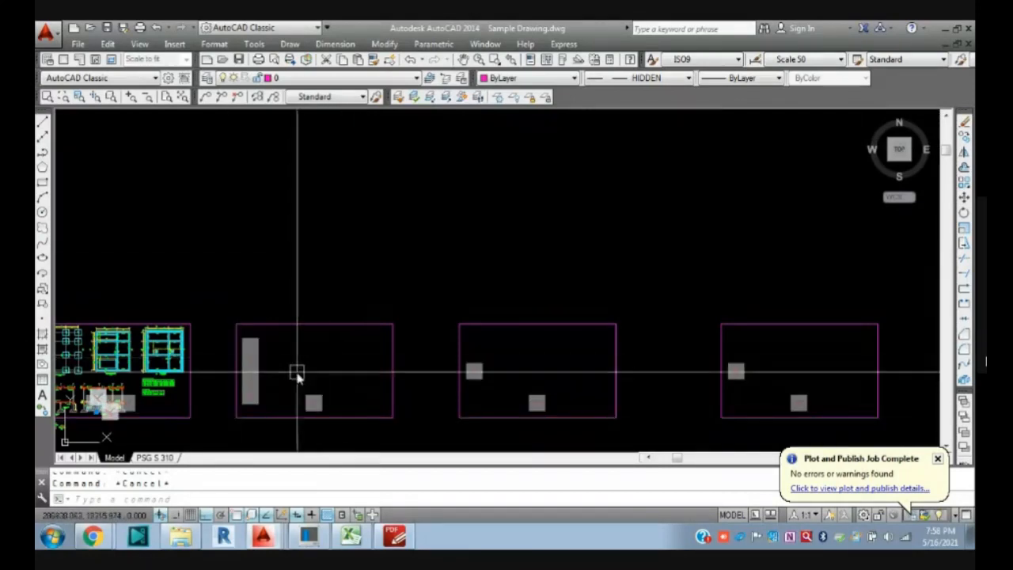
scroll(269, 363, "up", 5)
scroll(296, 321, "down", 5)
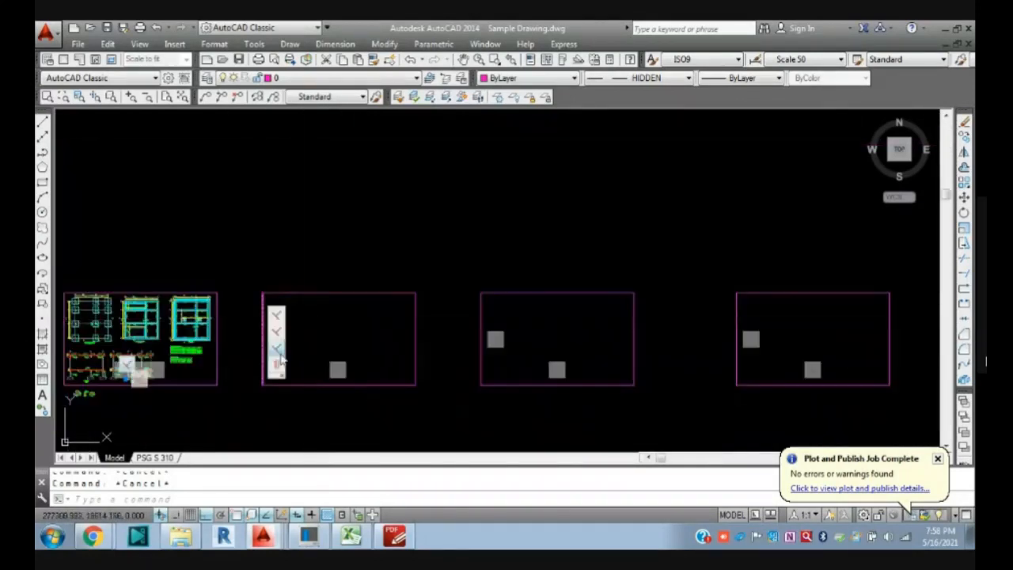
left_click(297, 166)
left_click(448, 253)
key("Escape")
key("Escape")
scroll(420, 310, "down", 2)
middle_click_drag(426, 310, 371, 324)
scroll(297, 364, "up", 4)
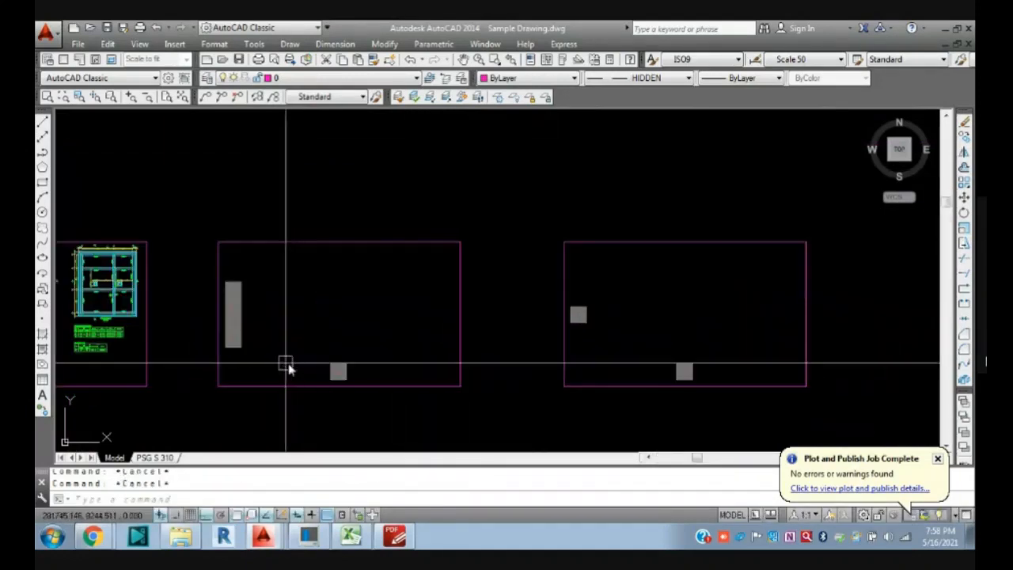
- Purge all unused items from the drawing, including every item offered for confirmation, and close the Purge dialog
key("Return")
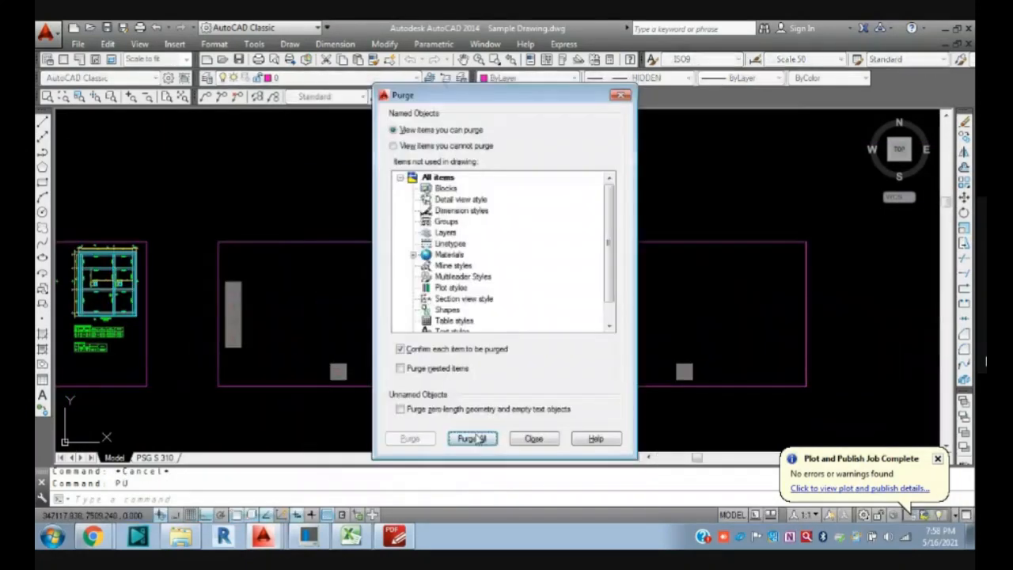
left_click(472, 439)
left_click(467, 265)
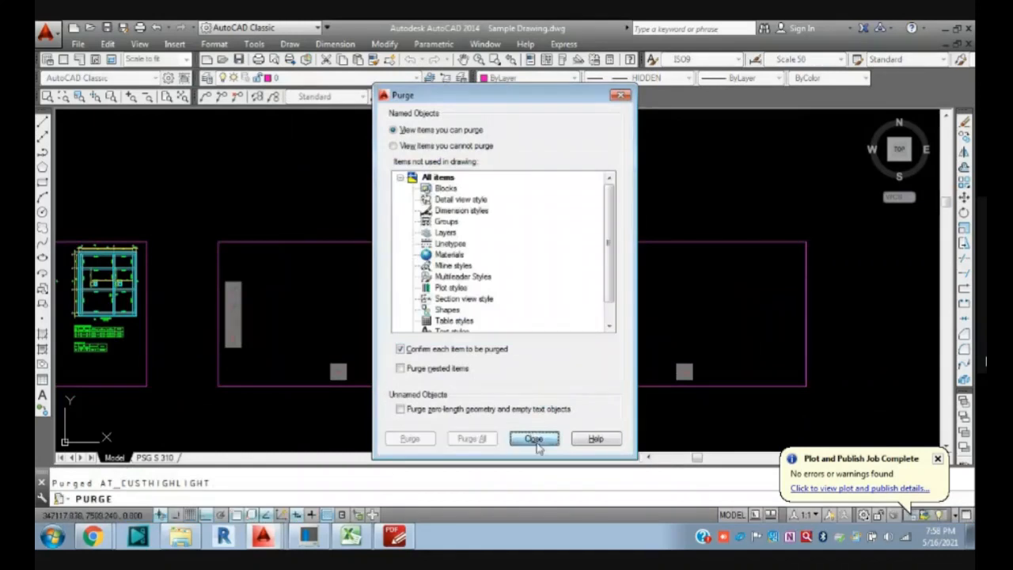
left_click(533, 438)
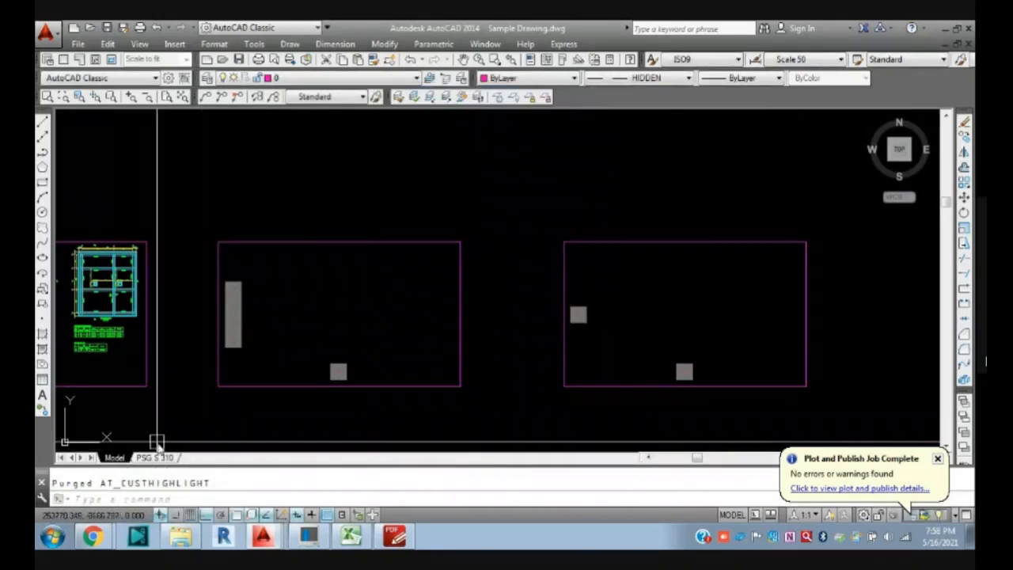
- Copy the "PLAN AT PLINTH BEAM" title straight up to the empty space above the original sheet frame
middle_click_drag(321, 401, 544, 388)
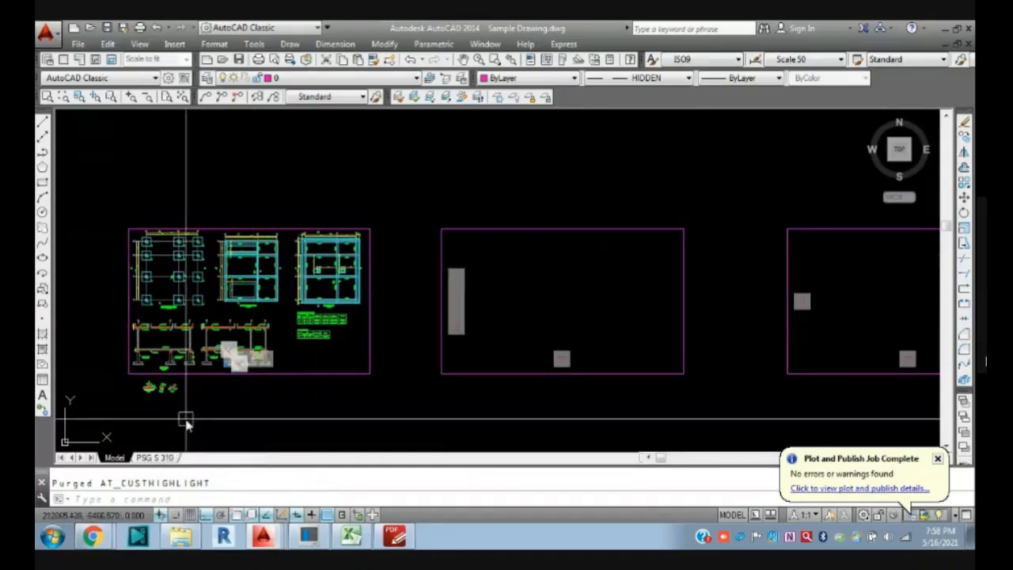
scroll(255, 254, "up", 4)
mouse_move(220, 291)
middle_mouse_down()
mouse_move(474, 343)
mouse_move(474, 256)
middle_mouse_up()
key("Return")
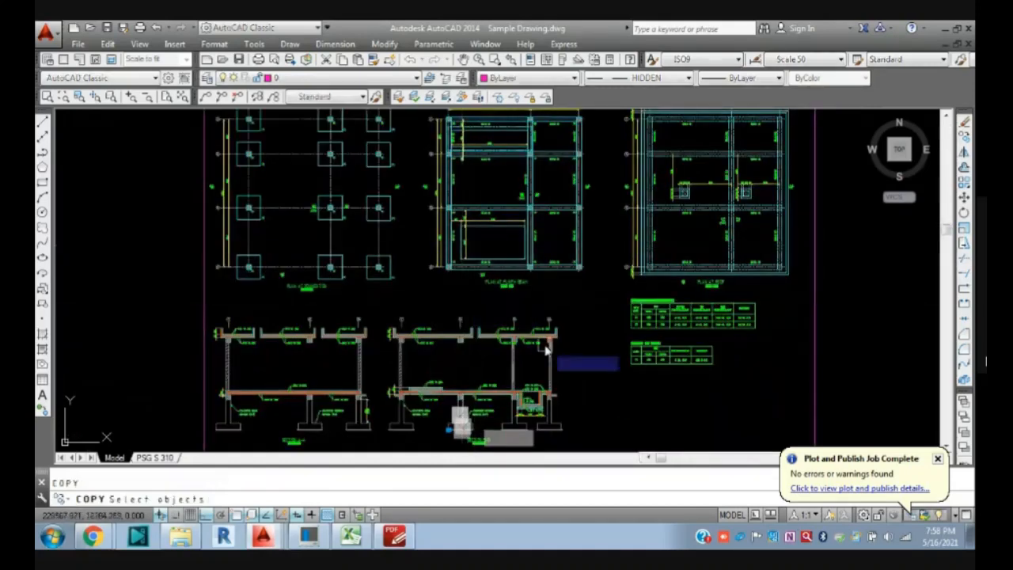
scroll(490, 285, "up", 5)
left_click(506, 291)
key("Return")
left_click(365, 331)
scroll(424, 158, "down", 6)
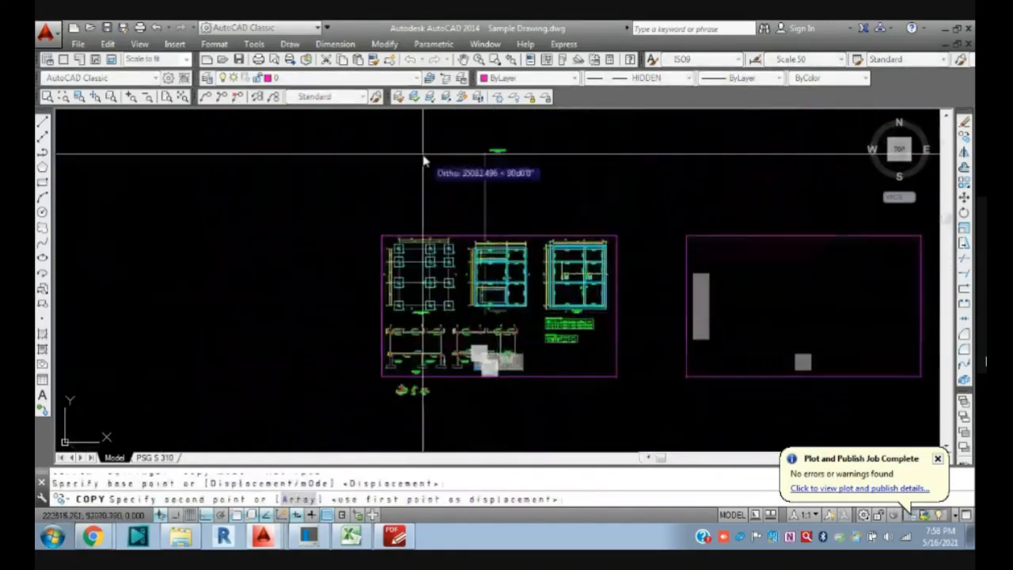
scroll(448, 244, "up", 3)
key("Escape")
key("Escape")
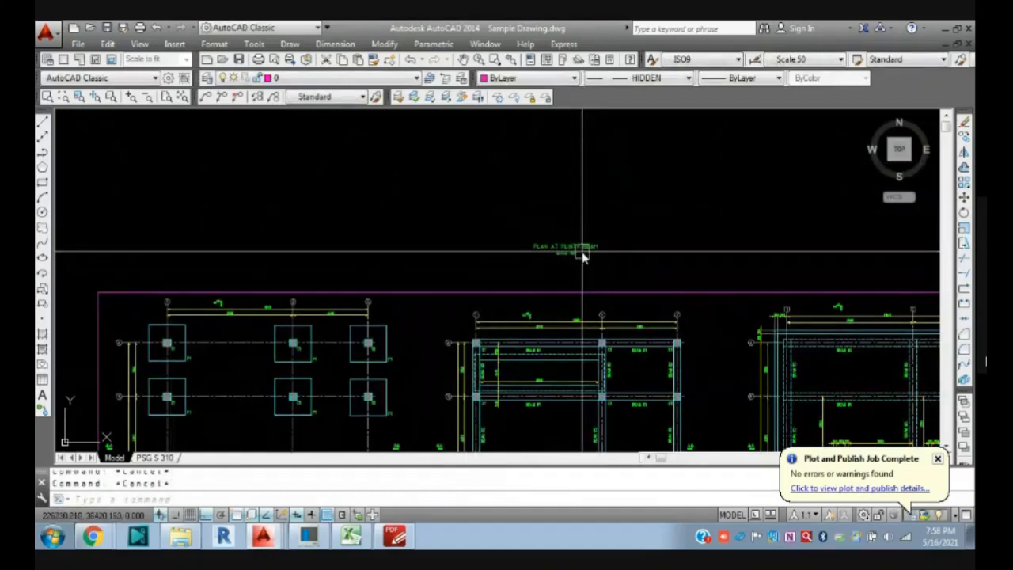
- Scale the copied title above the frame by a factor of 3
type("sc")
key("Return")
left_click(570, 248)
key("Return")
left_click(563, 246)
type("3")
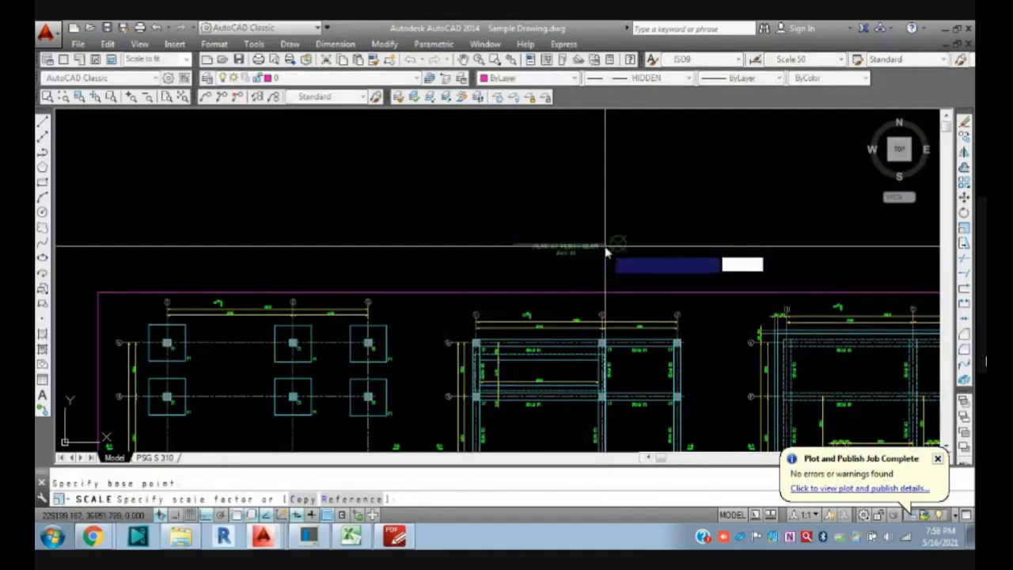
key("Return")
type("vm")
key("Return")
key("Escape")
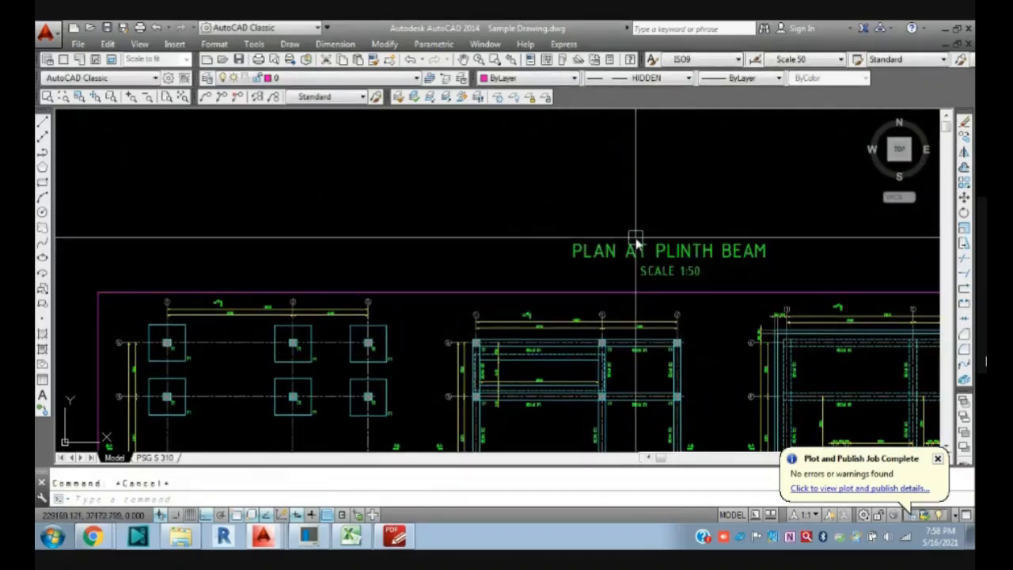
- Move the enlarged title horizontally west so it sits over the plinth beam plan
type("m")
key("Return")
left_click(644, 242)
key("Return")
left_click(509, 232)
left_click(417, 229)
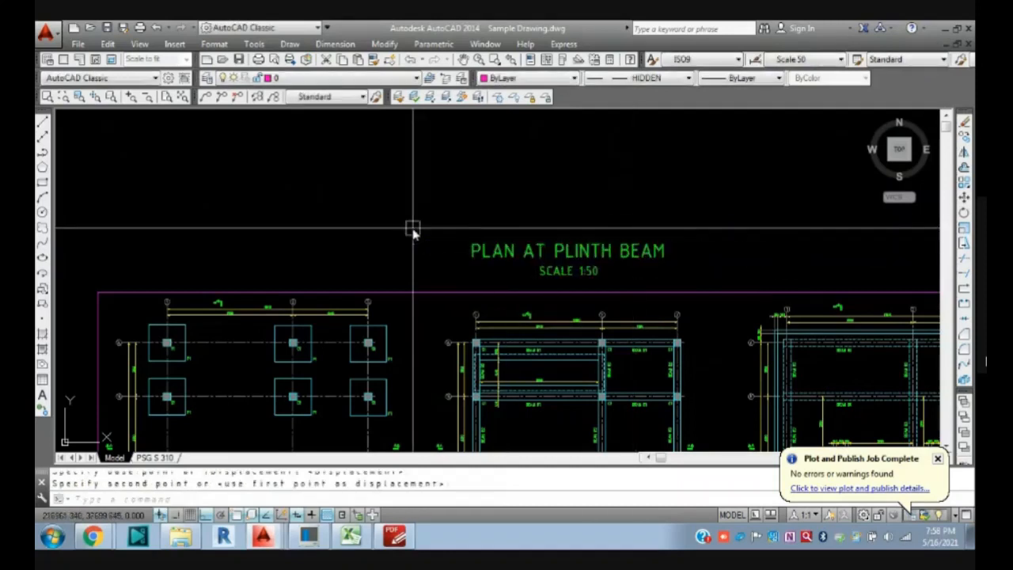
- Replace the whole text of the enlarged title above the original frame with "PSG S310"
double_click(563, 251)
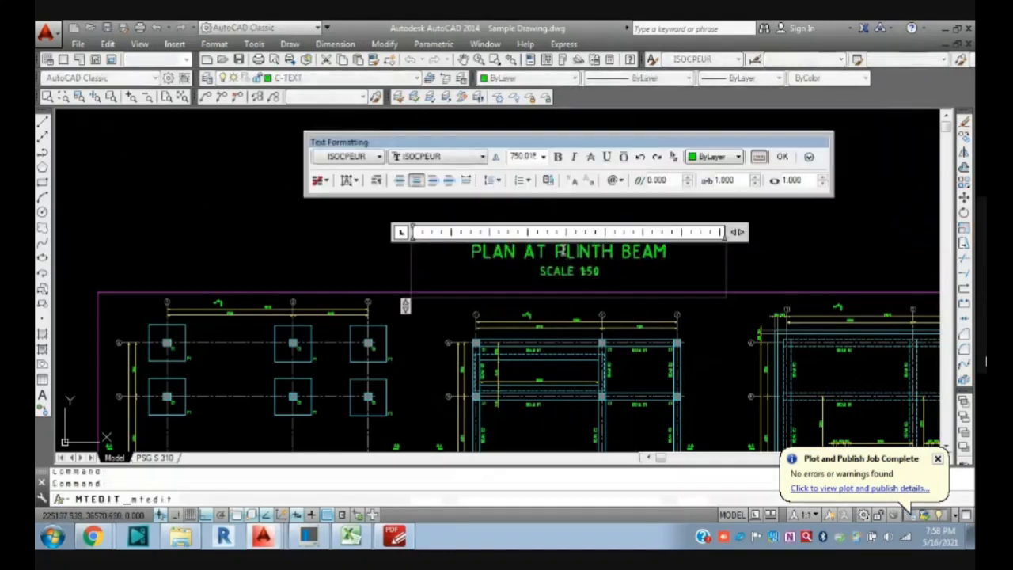
key("ctrl+a")
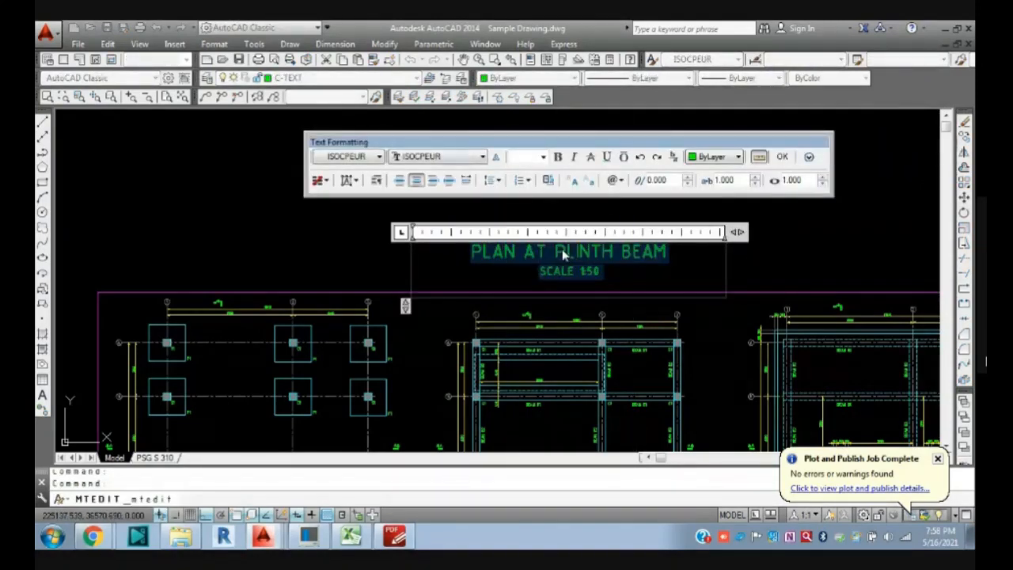
type("PSG S")
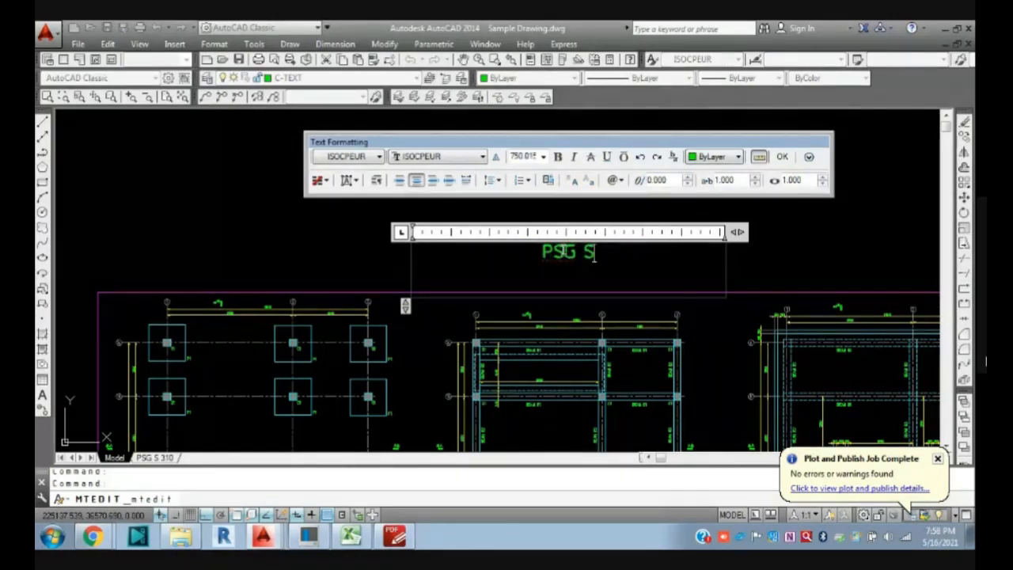
type(" 310")
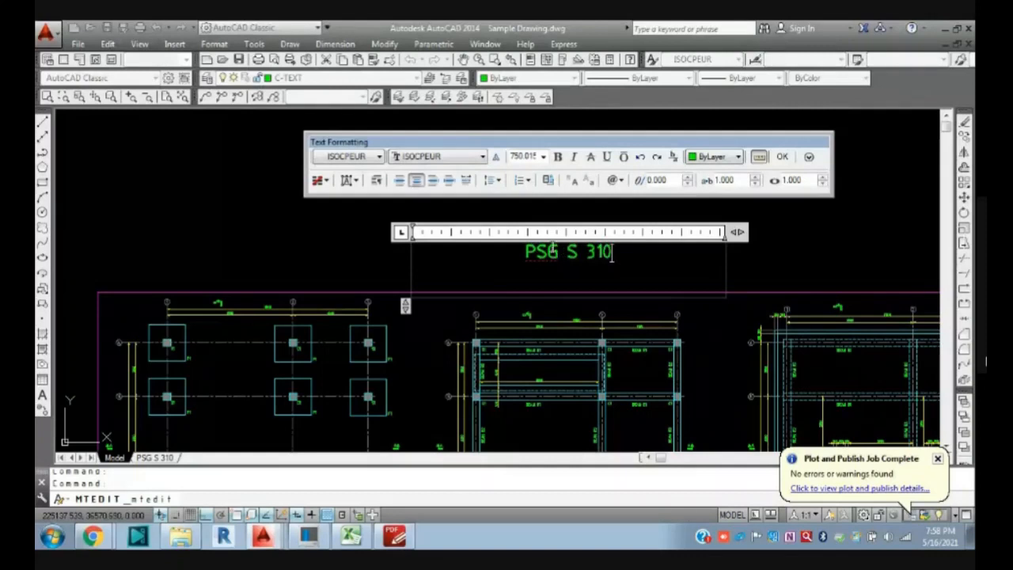
left_click(282, 227)
scroll(274, 195, "down", 3)
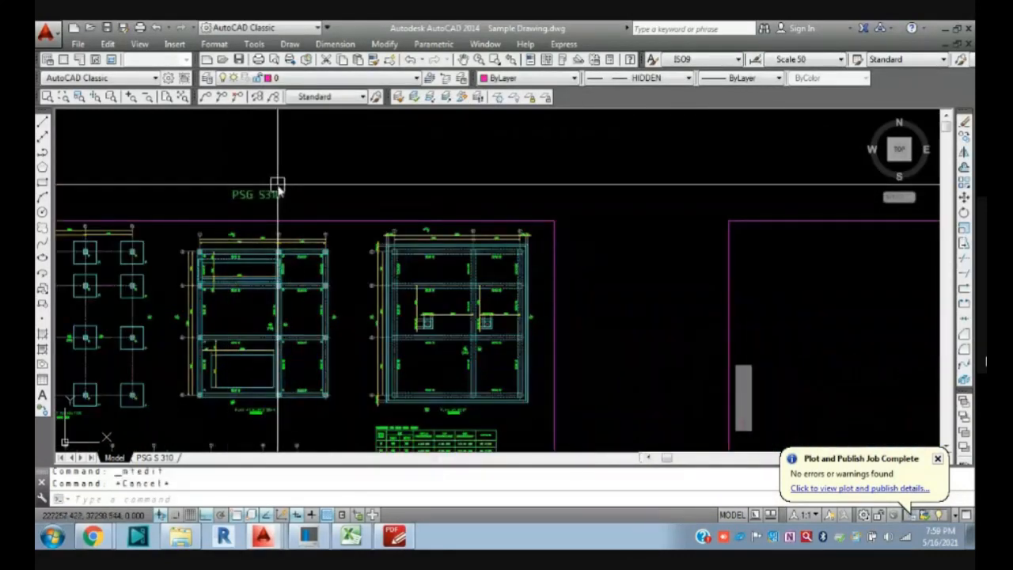
- Copy the PSG S310 label from the original frame's top edge to the top-edge midpoints of the five empty frames
type("CO")
key("Escape")
type("C")
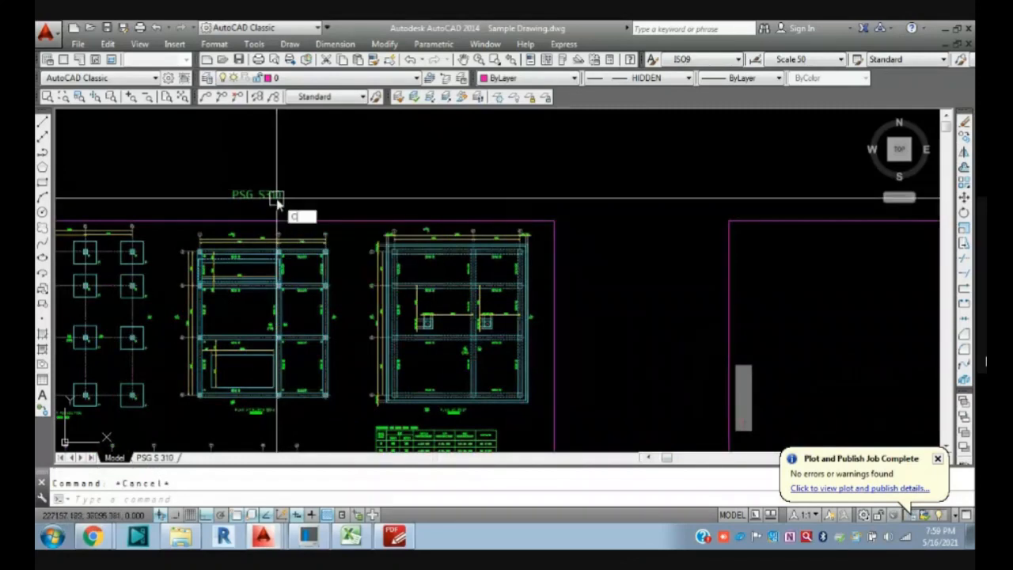
type("O")
key("Return")
left_click(274, 197)
key("Return")
left_click(258, 219)
middle_click_drag(694, 250, 133, 181)
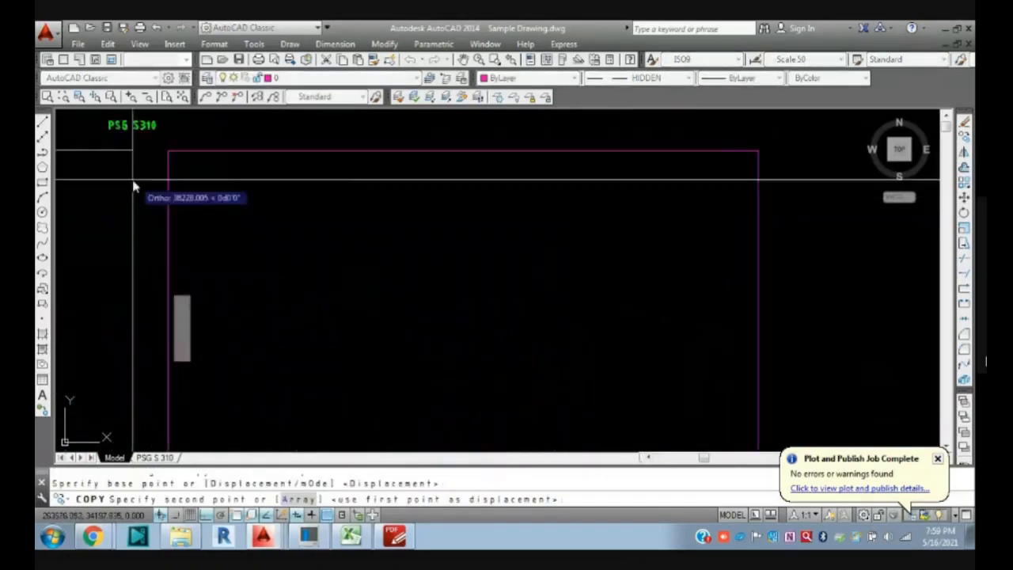
scroll(308, 173, "down", 4)
left_click(364, 158)
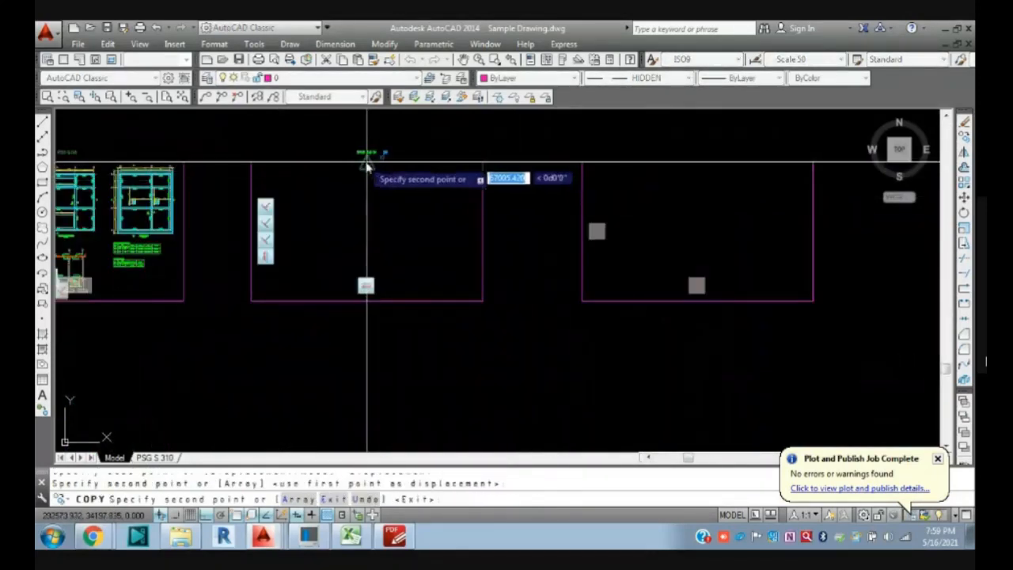
left_click(701, 163)
middle_click_drag(784, 181, 437, 196)
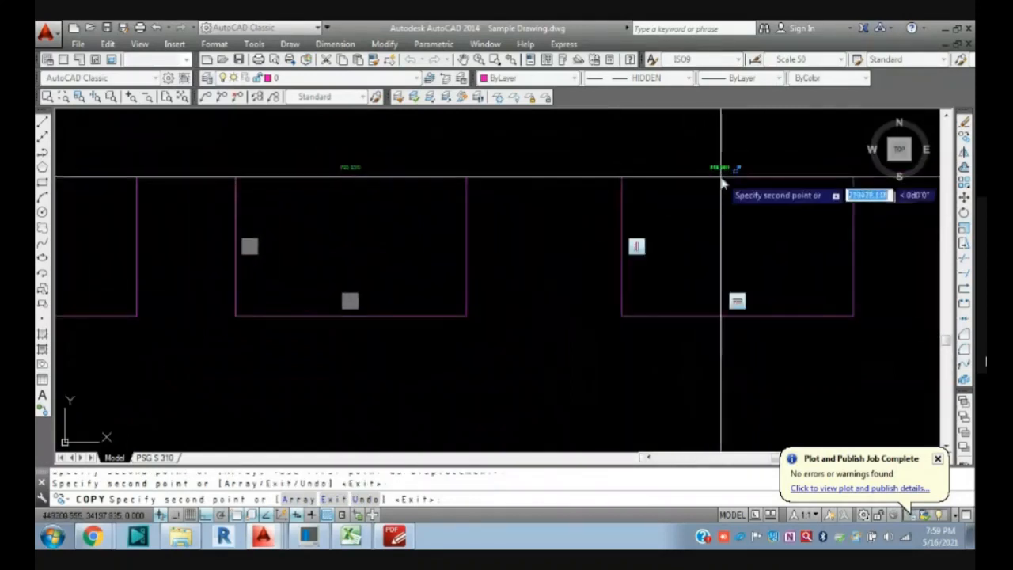
scroll(728, 188, "down", 2)
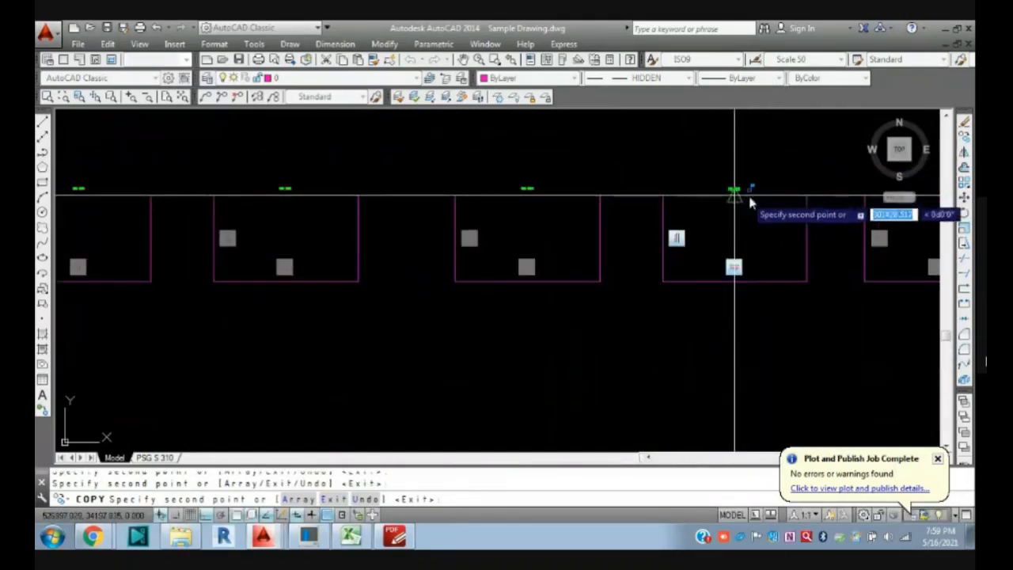
key("Escape")
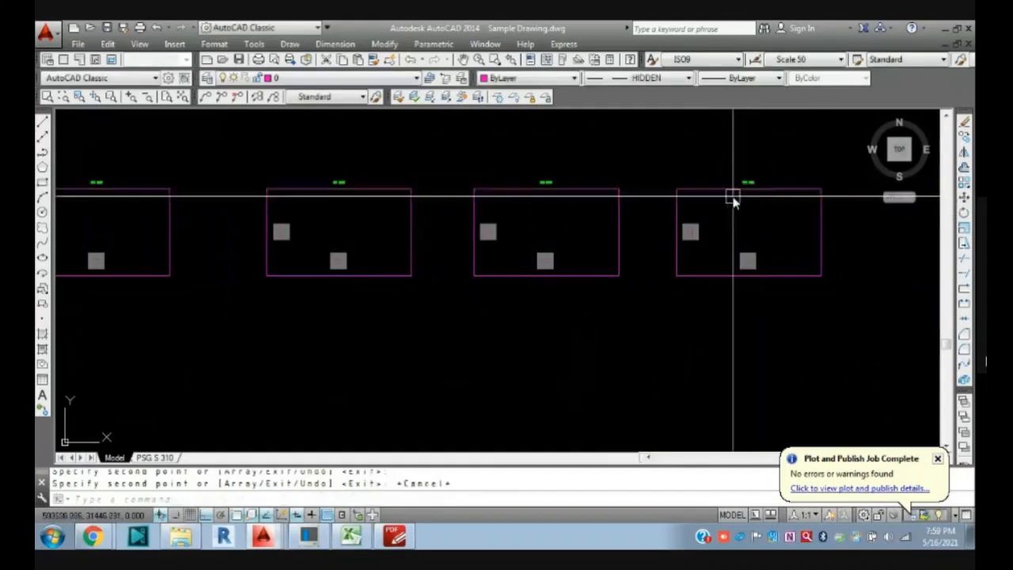
key("Escape")
- Change the label above the second frame to "PSG S311"
middle_click_drag(350, 194, 788, 225)
scroll(350, 217, "up", 6)
middle_click_drag(315, 223, 736, 271)
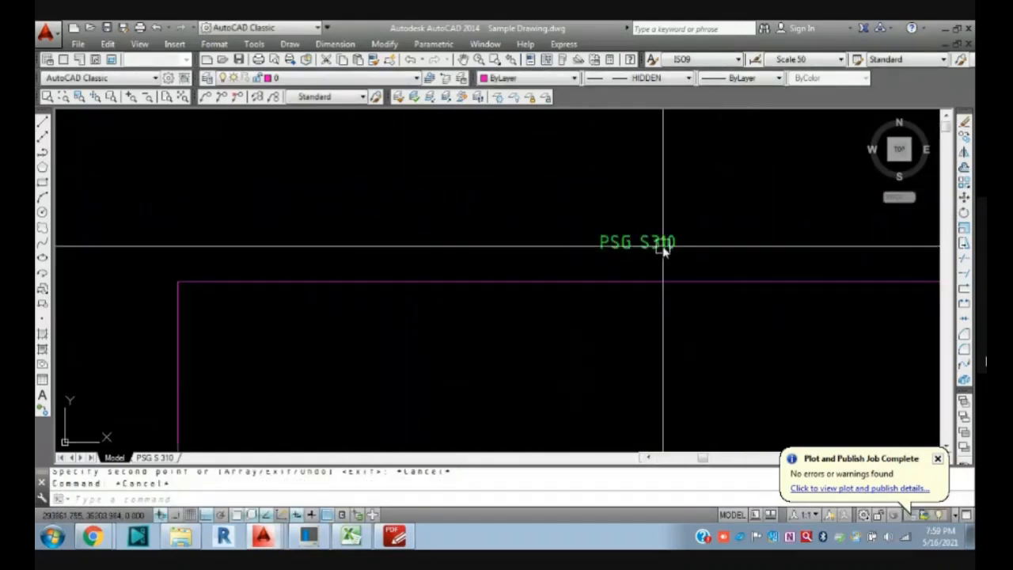
double_click(663, 242)
key("BackSpace")
type("1")
left_click(482, 343)
- Change the label above the third frame to "PSG S312"
scroll(687, 301, "down", 3)
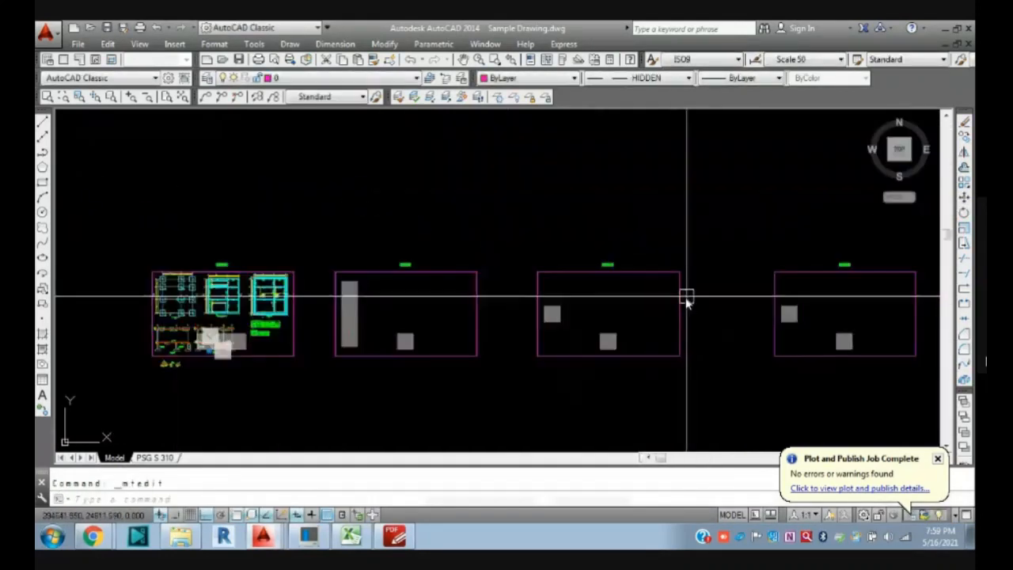
scroll(687, 300, "up", 5)
left_click(419, 285)
double_click(418, 285)
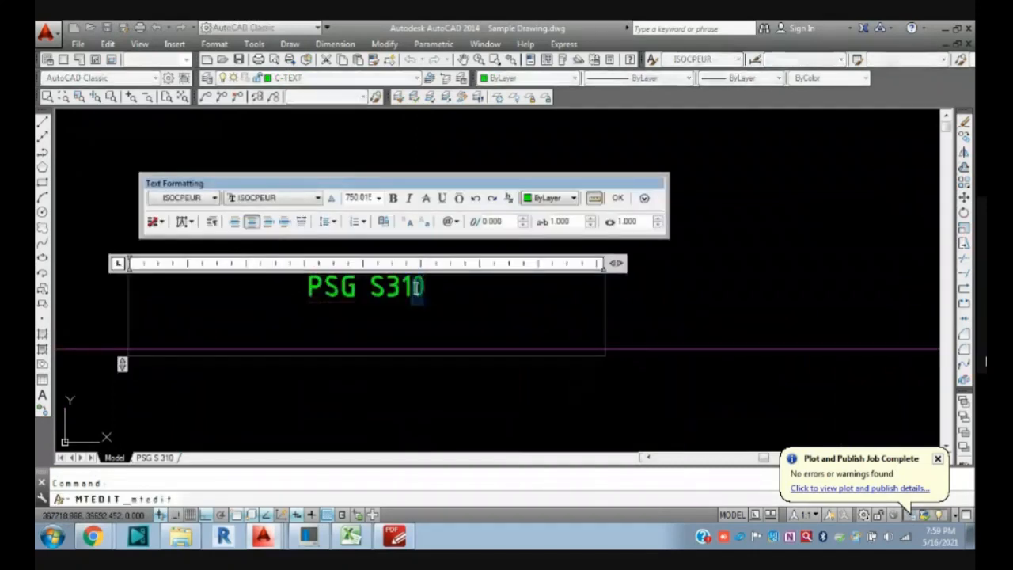
type("2")
left_click(518, 292)
- Change the label above the fourth frame to "PSG S313"
scroll(710, 334, "down", 4)
scroll(709, 265, "up", 5)
double_click(722, 269)
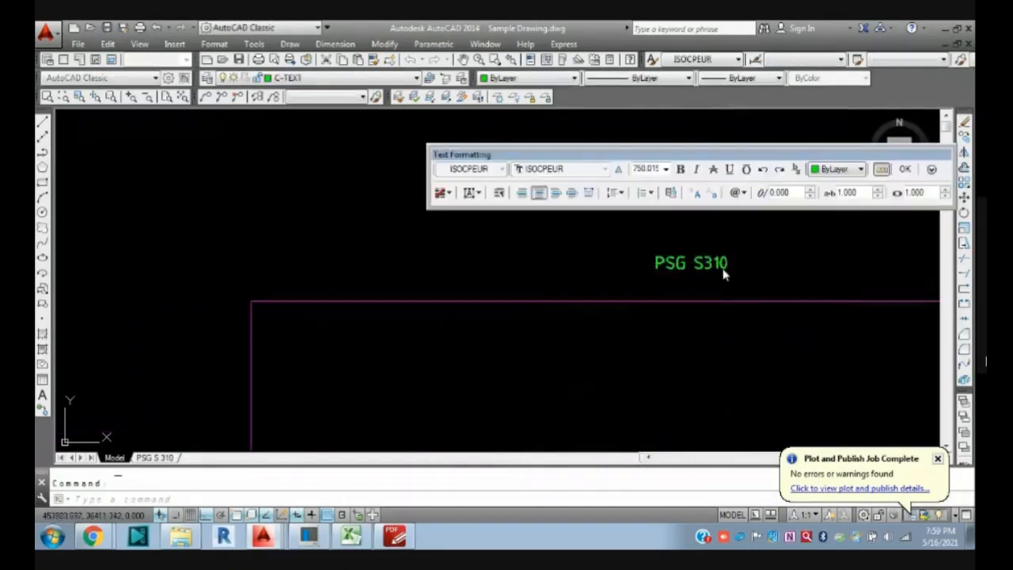
type("3")
left_click(308, 199)
scroll(373, 260, "down", 5)
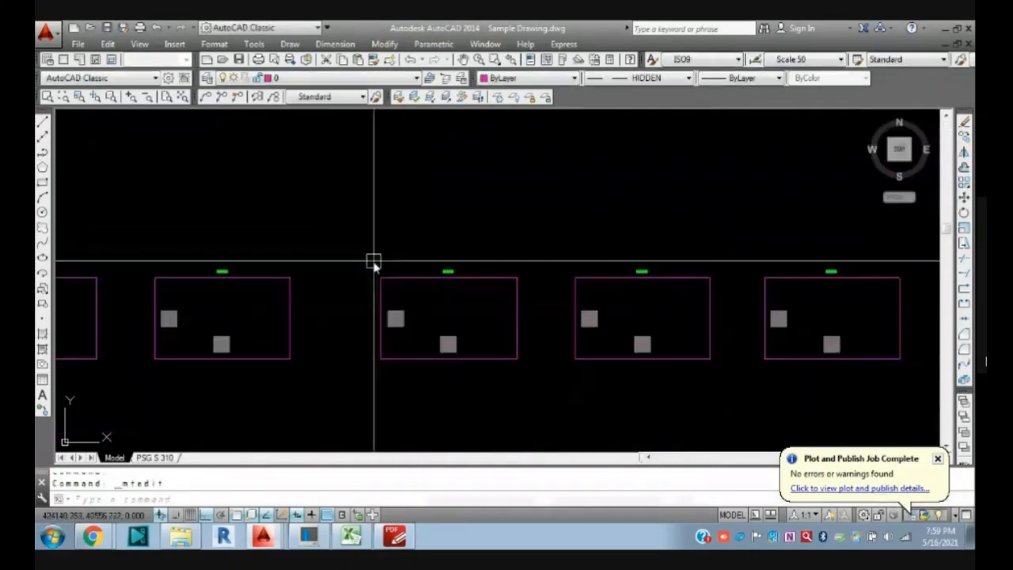
key("Escape")
- Switch from model space to the PSG S 310 layout and show the whole sheet
middle_click_drag(208, 294, 402, 258)
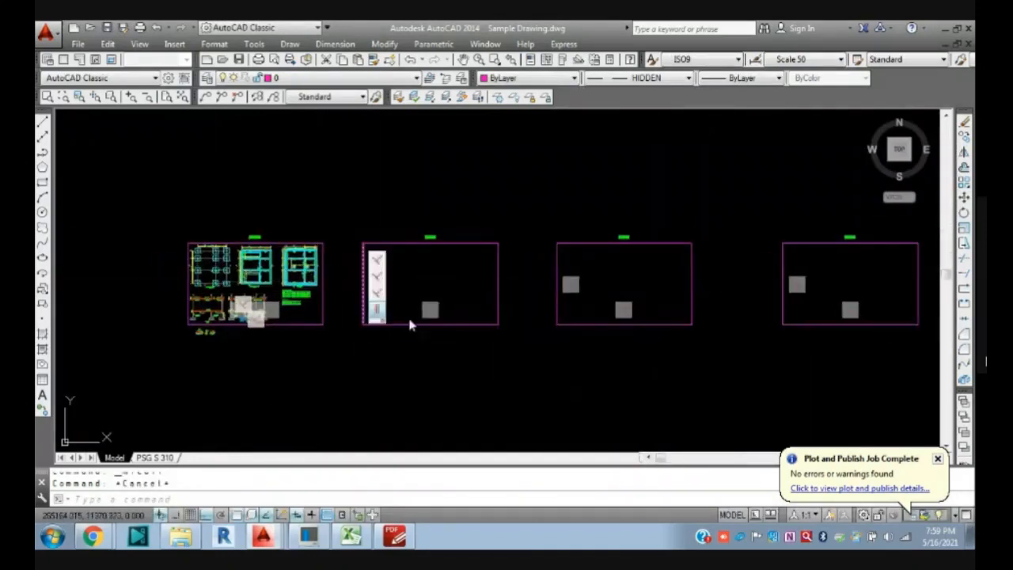
left_click(156, 457)
scroll(314, 197, "down", 4)
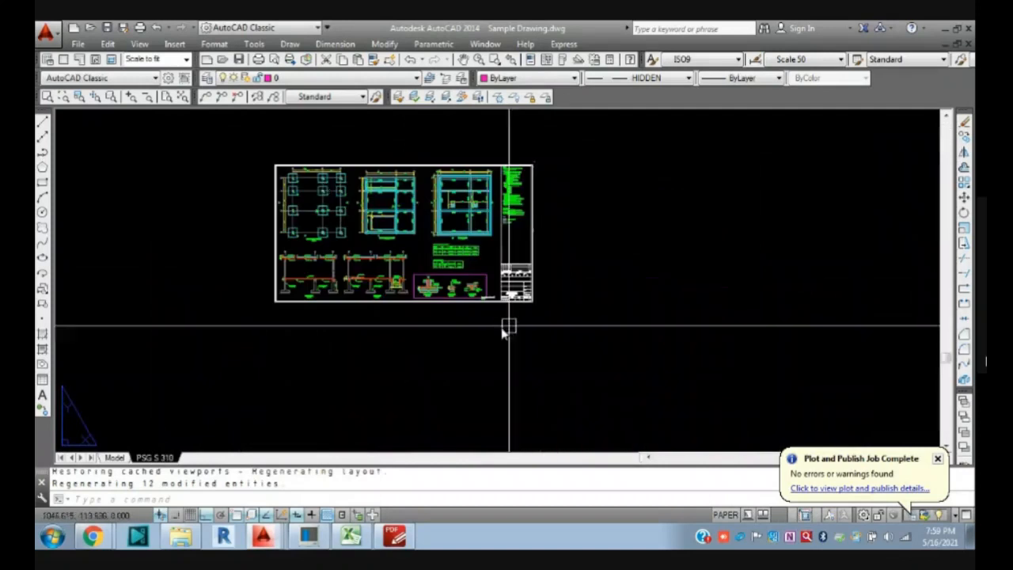
- Duplicate the PSG S 310 layout and place the copy at the end of the layouts
left_click(115, 457)
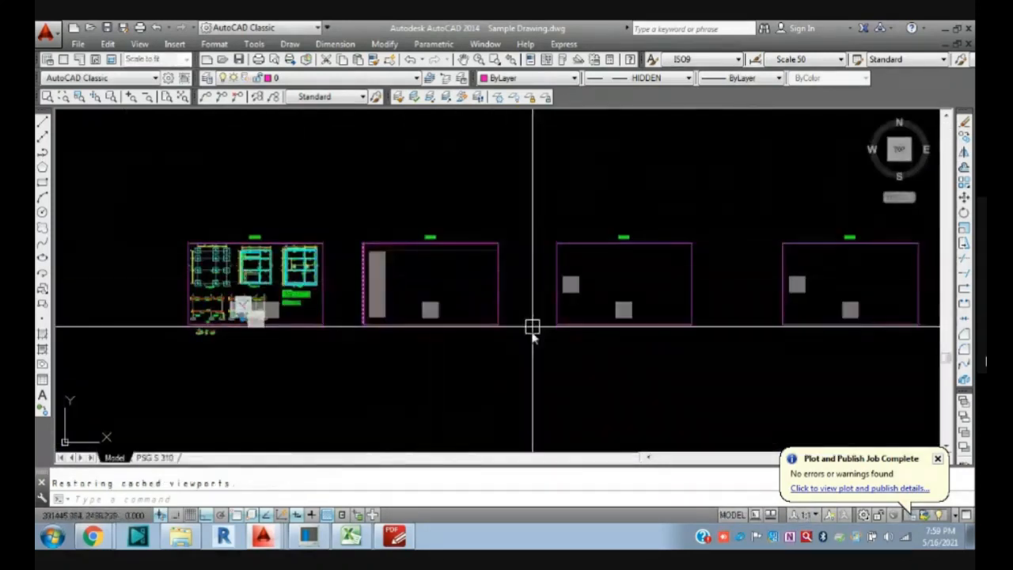
right_click(167, 458)
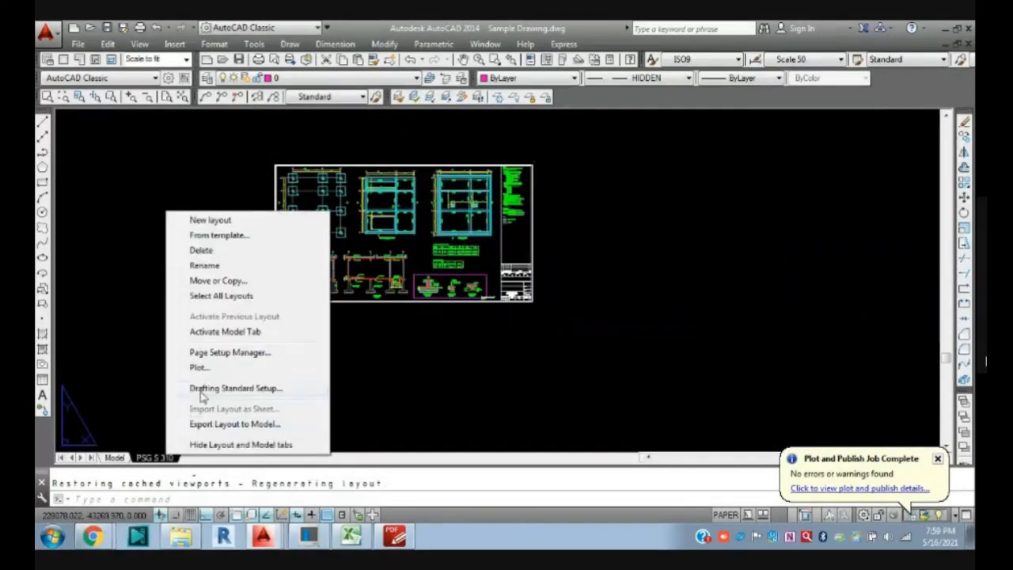
left_click(217, 281)
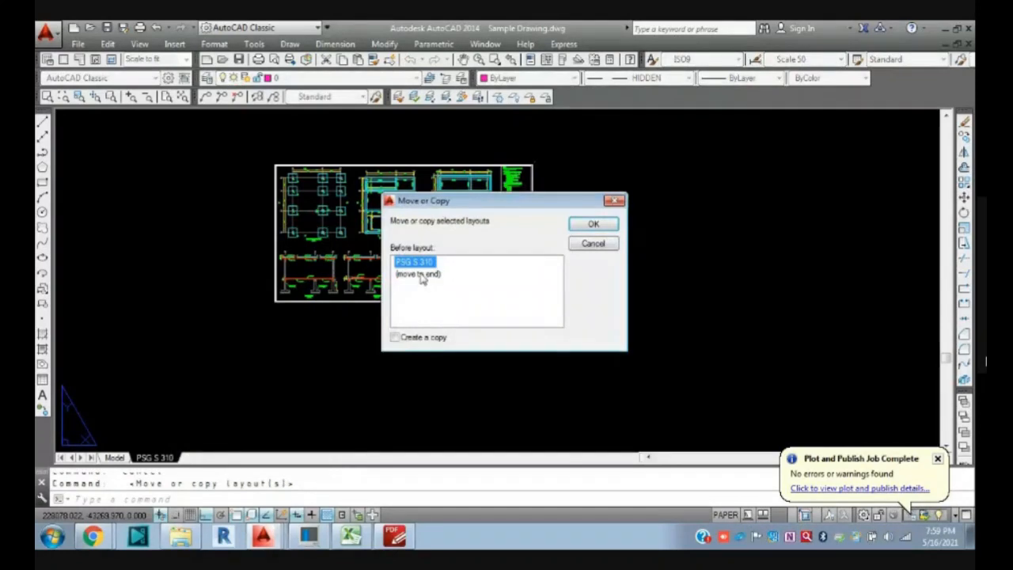
left_click(417, 274)
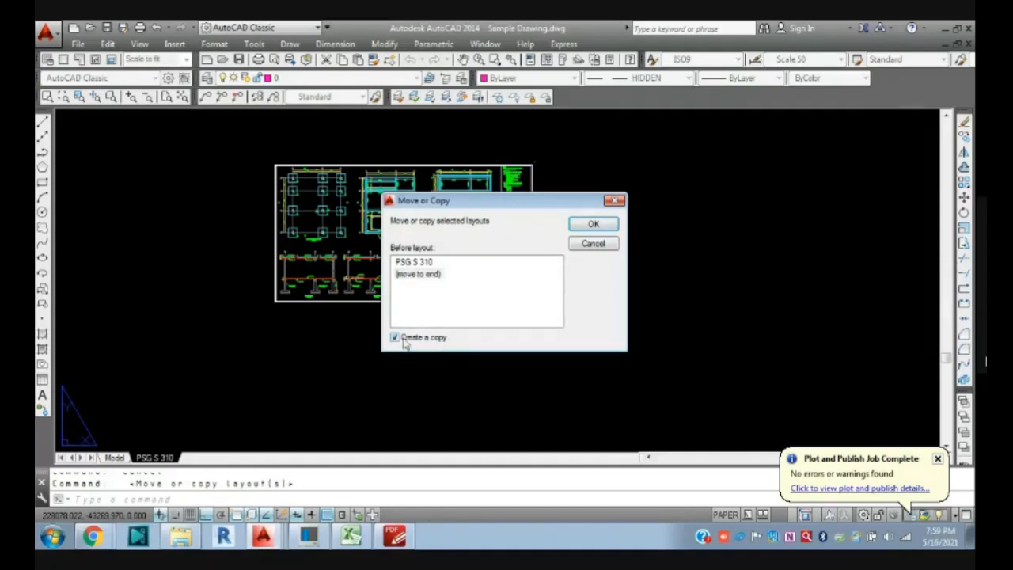
left_click(593, 225)
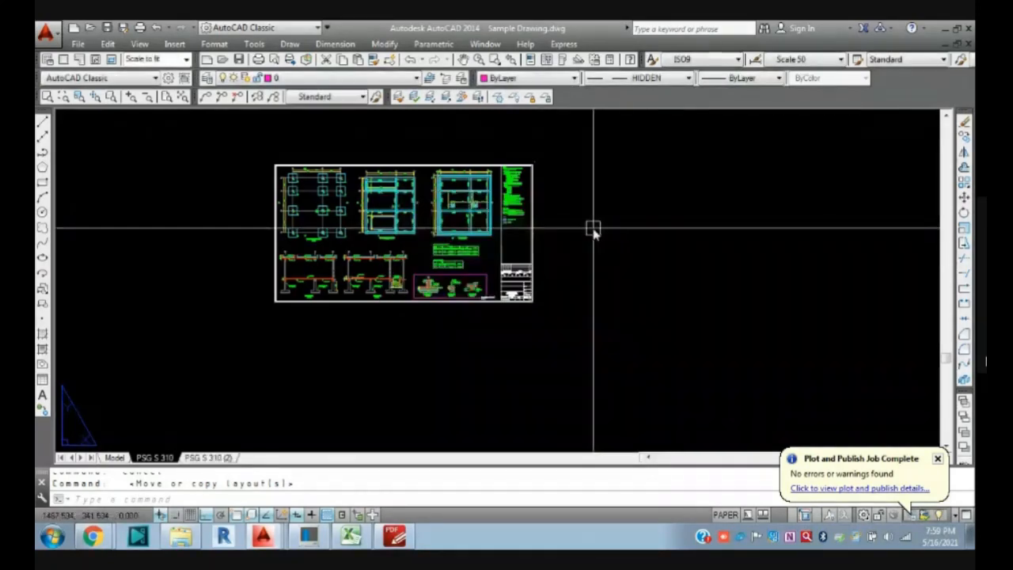
- Rename the copy of the PSG S 310 layout to "PSG S 311"
right_click(228, 459)
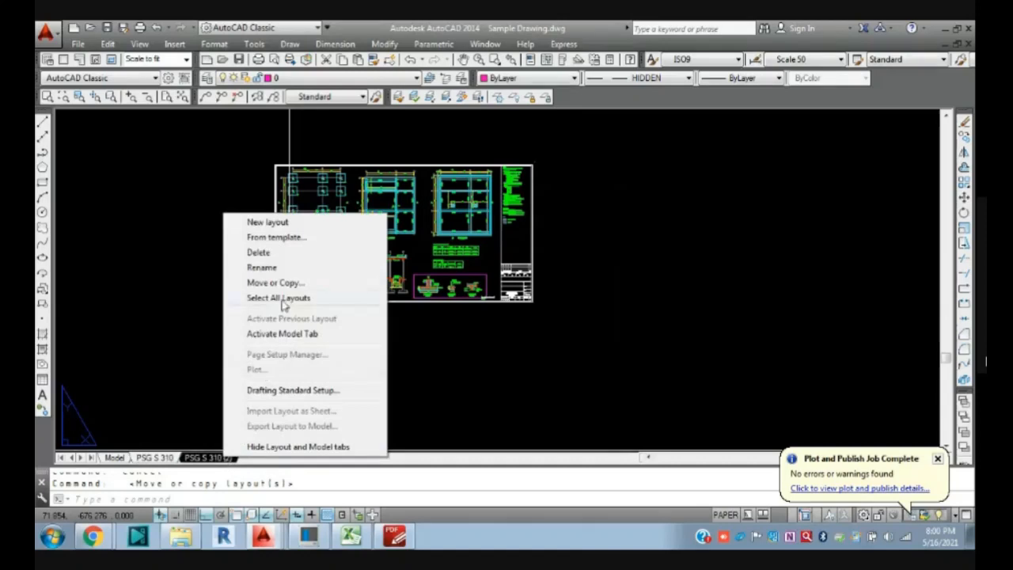
left_click(264, 268)
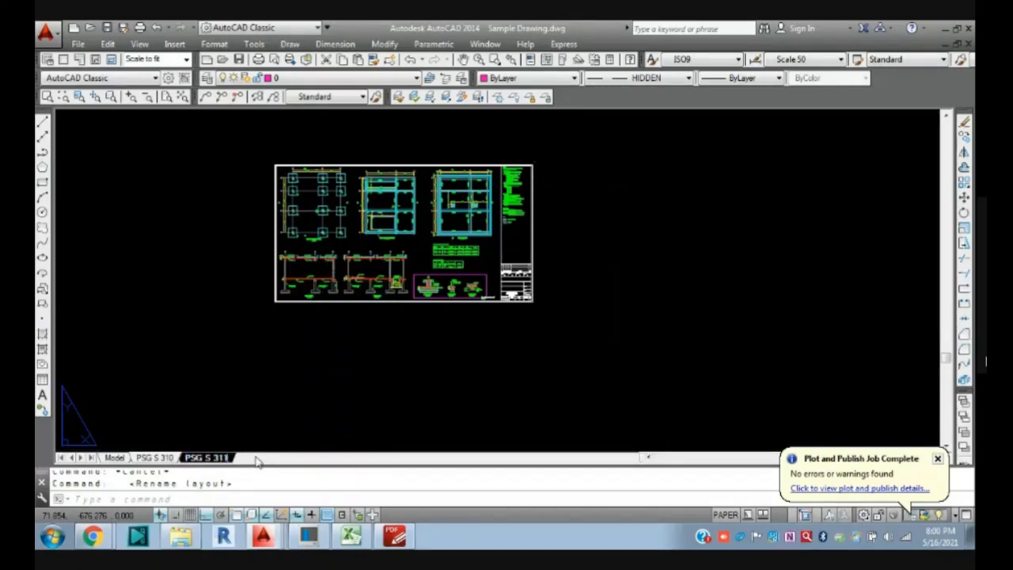
left_click(288, 404)
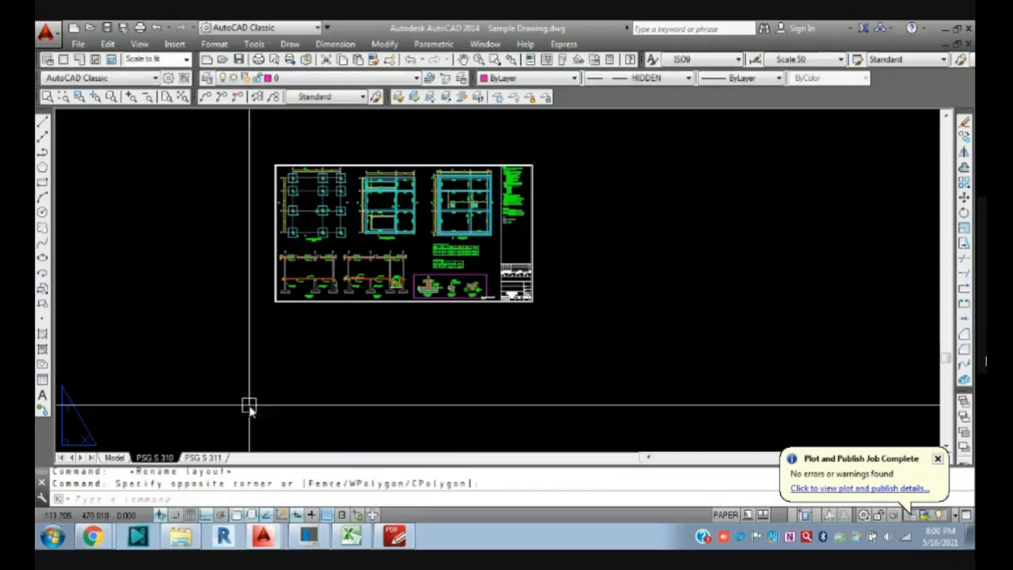
- Duplicate the PSG S 311 layout and place the copy at the end of the layouts
left_click(207, 457)
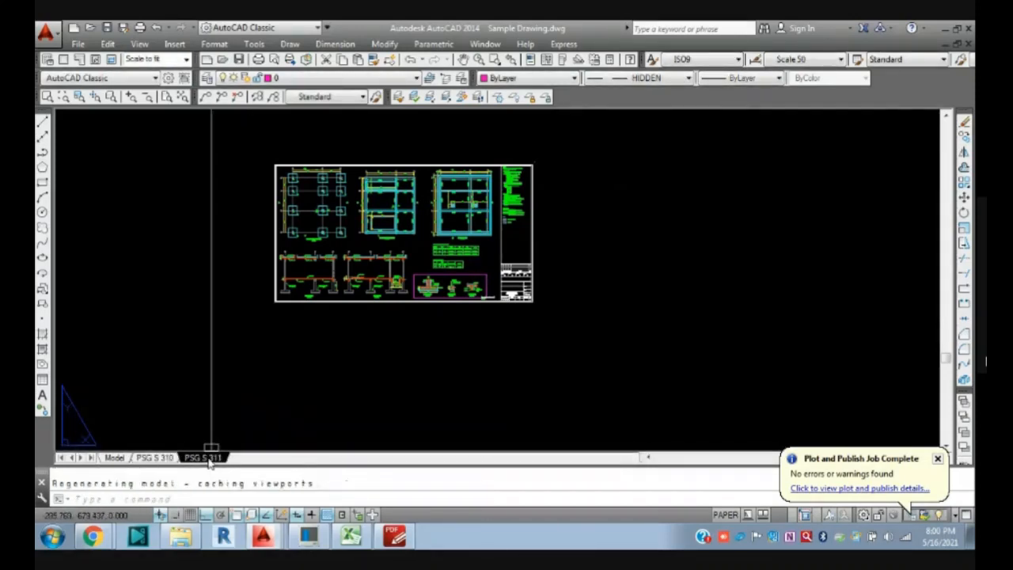
right_click(208, 458)
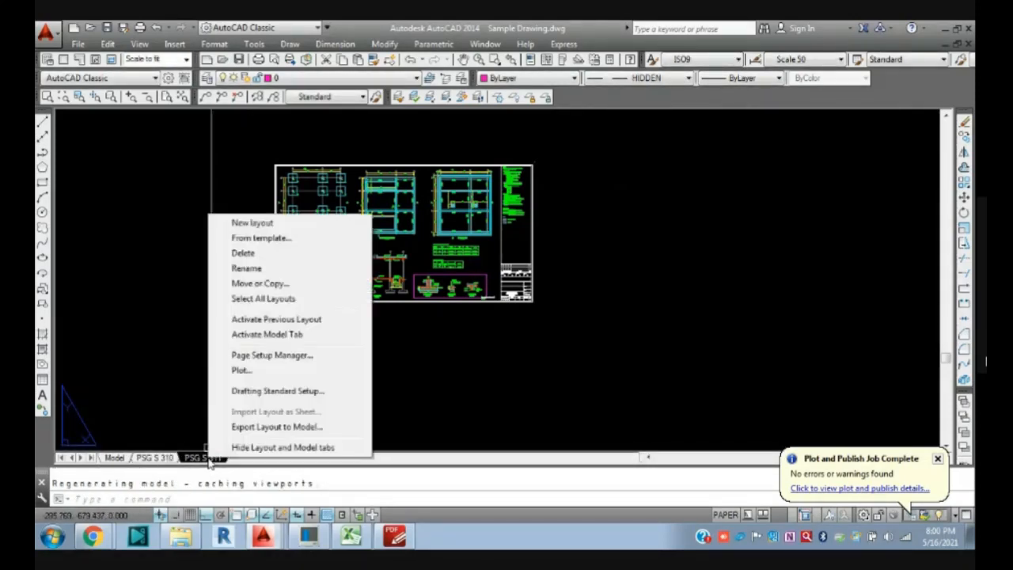
left_click(261, 284)
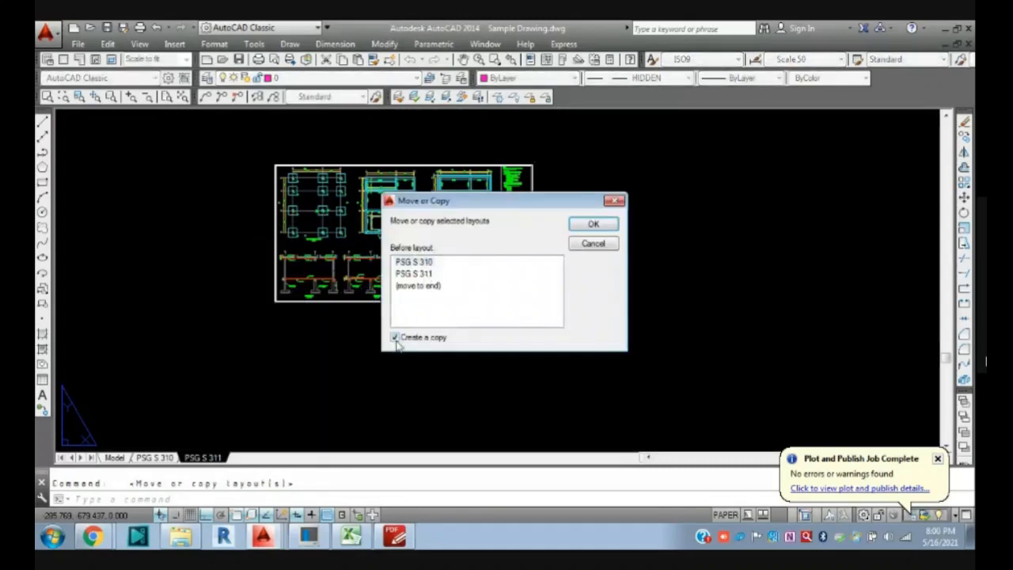
left_click(420, 286)
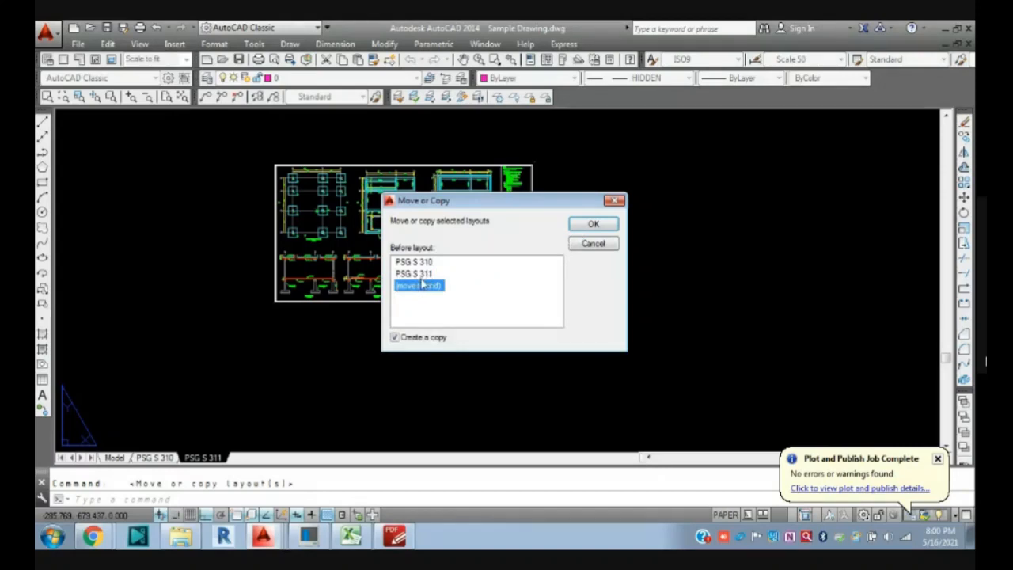
left_click(593, 225)
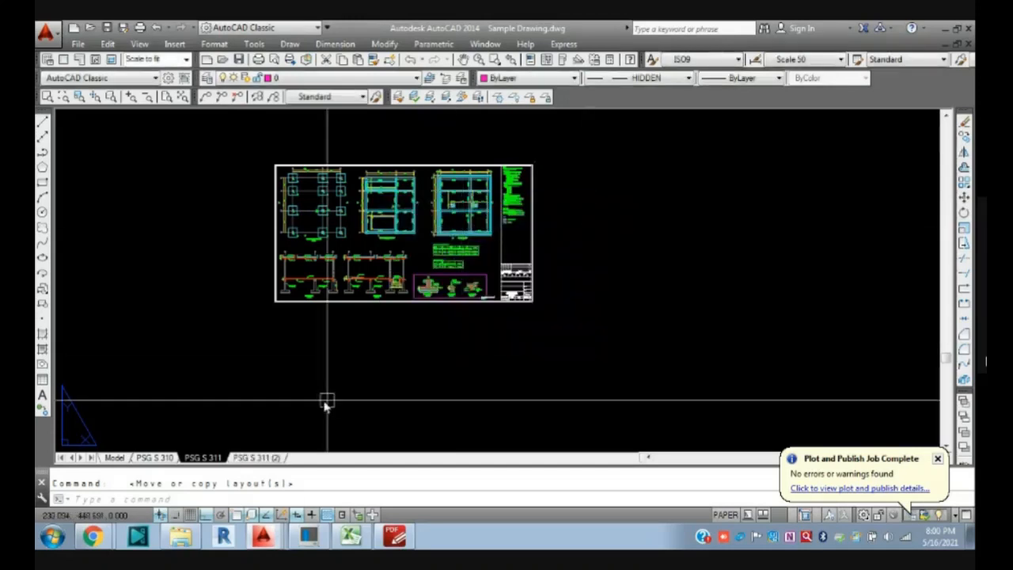
- Rename the copy of the PSG S 311 layout to "PSG S 312"
right_click(261, 459)
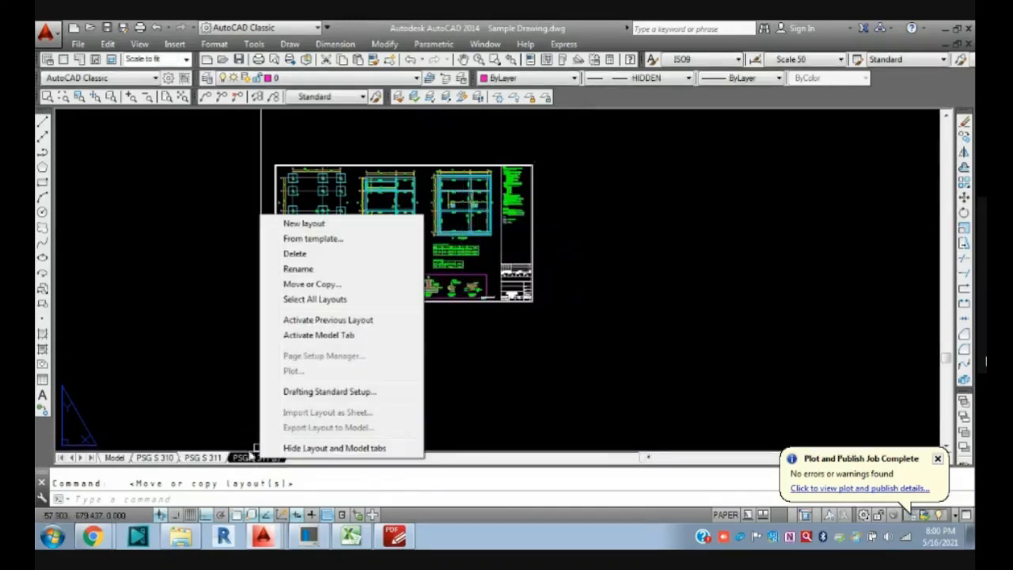
left_click(298, 269)
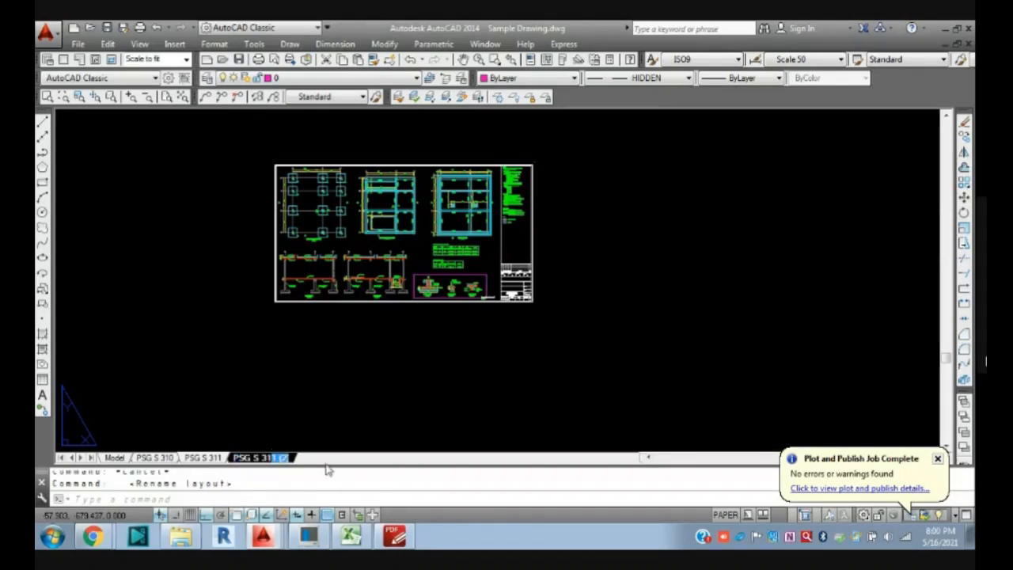
left_click(409, 444)
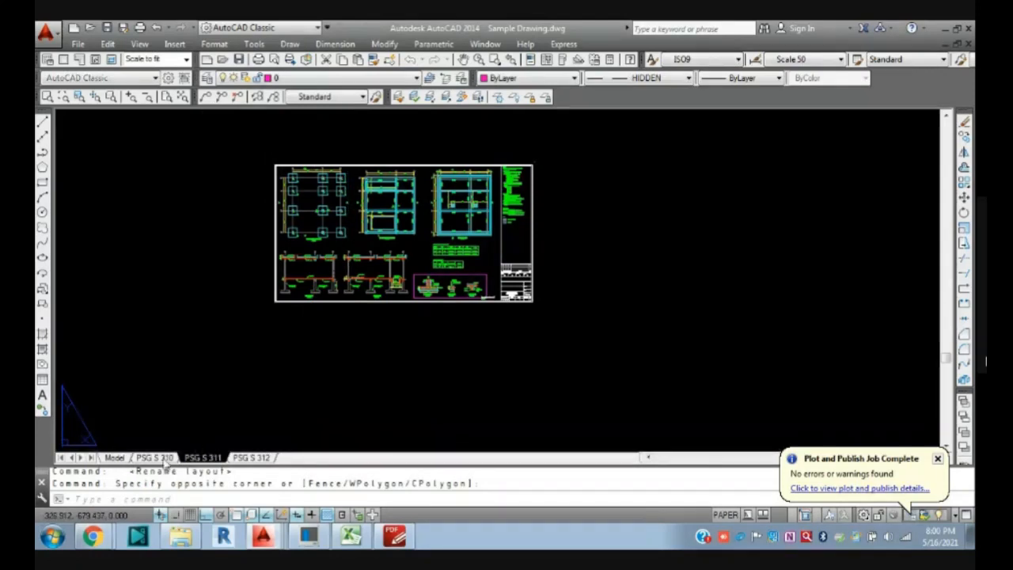
- Compare the PSG S 310 and PSG S 311 layouts, ending on PSG S 311 with the whole sheet shown
left_click(162, 458)
left_click(205, 439)
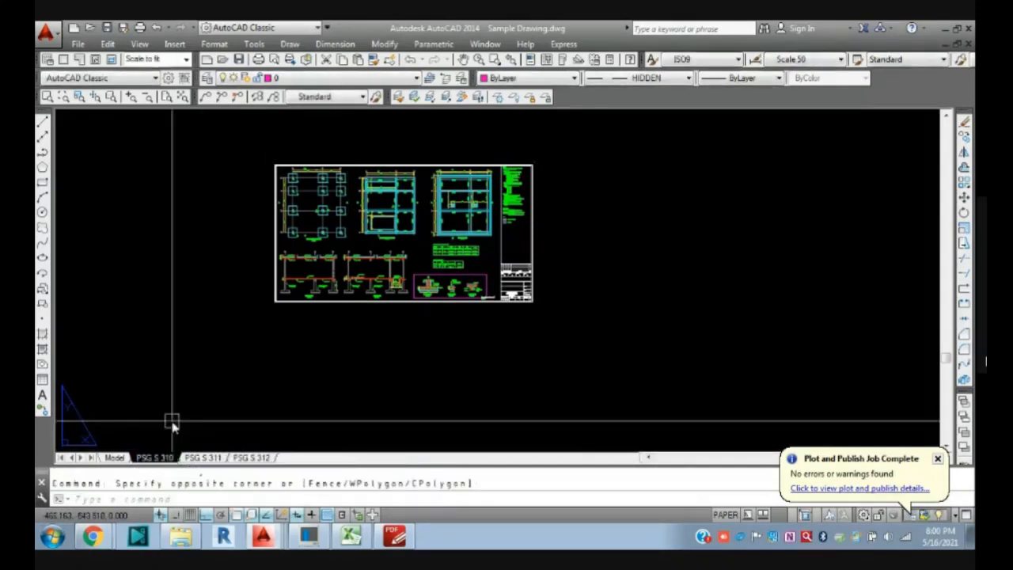
left_click(204, 457)
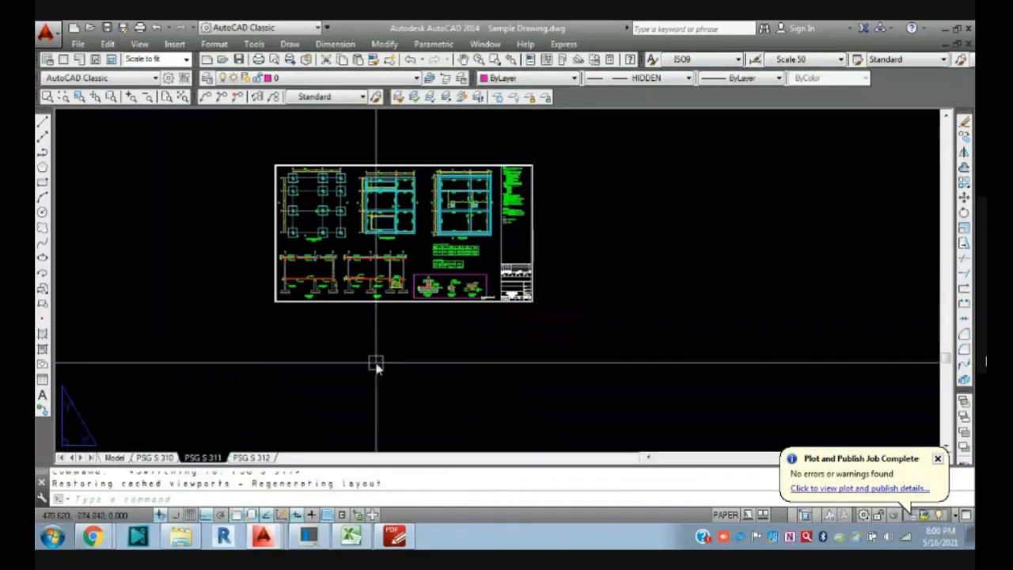
left_click(305, 367)
type("z")
key("Return")
type("e")
key("Return")
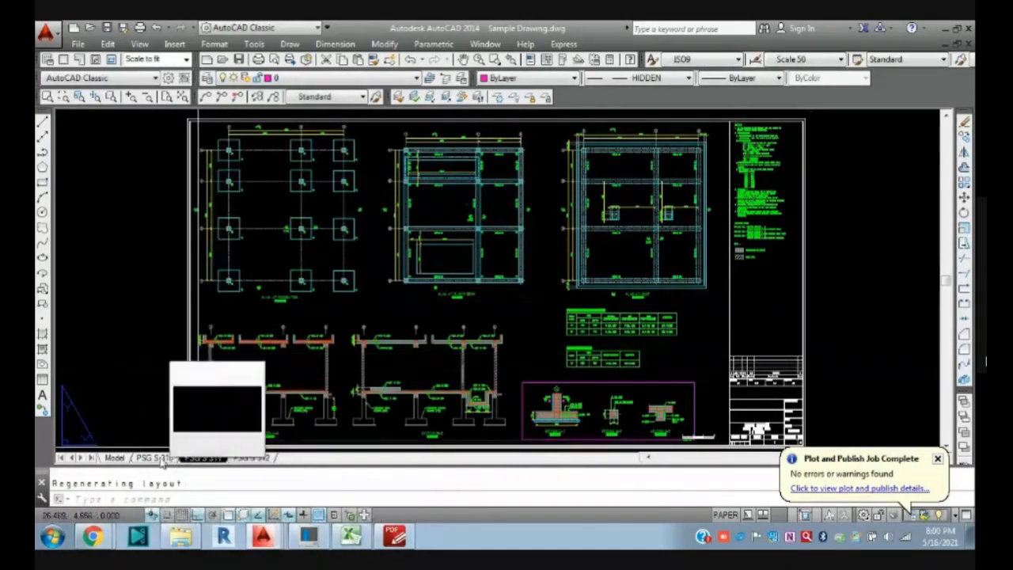
mouse_move(167, 464)
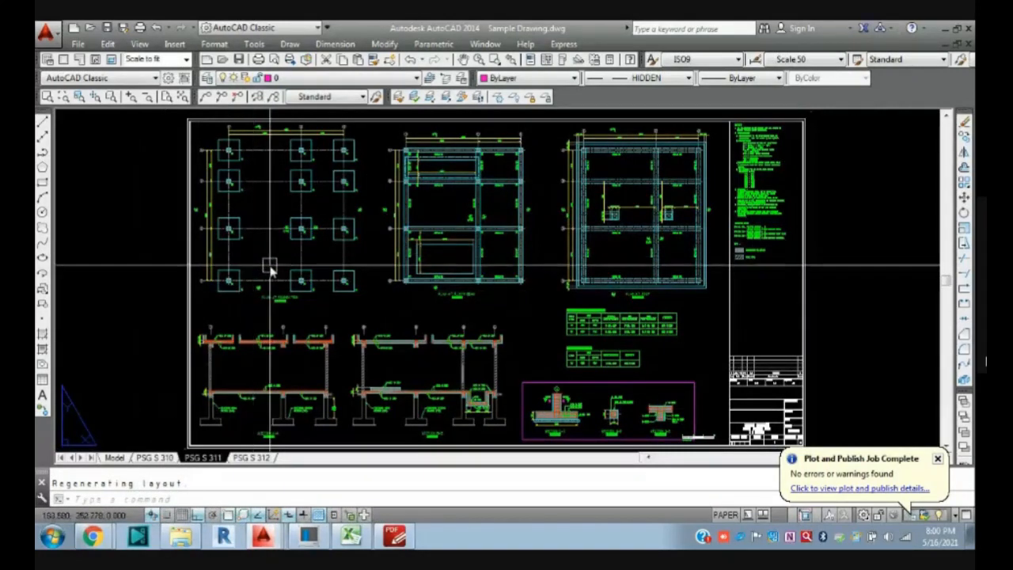
scroll(356, 285, "down", 2)
middle_click_drag(364, 293, 368, 310)
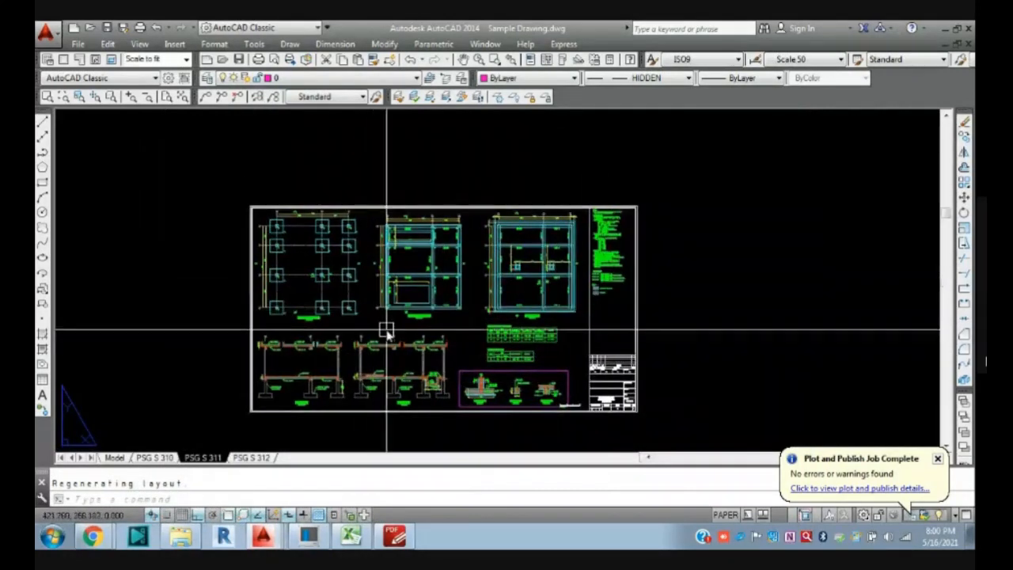
- Activate and unlock the main viewport on the PSG S 311 layout, and bring the second model-space frame into it
double_click(382, 328)
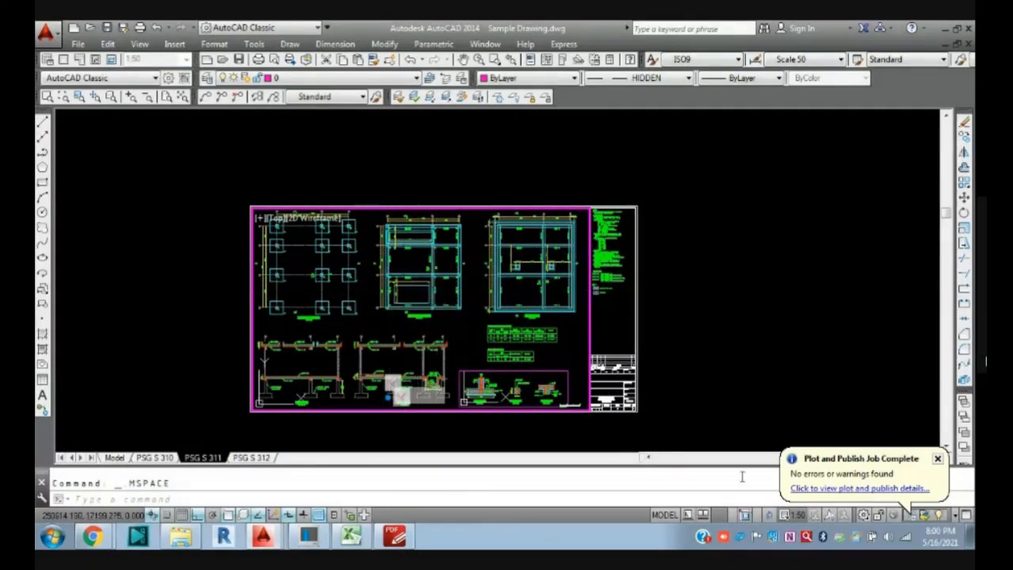
left_click(772, 515)
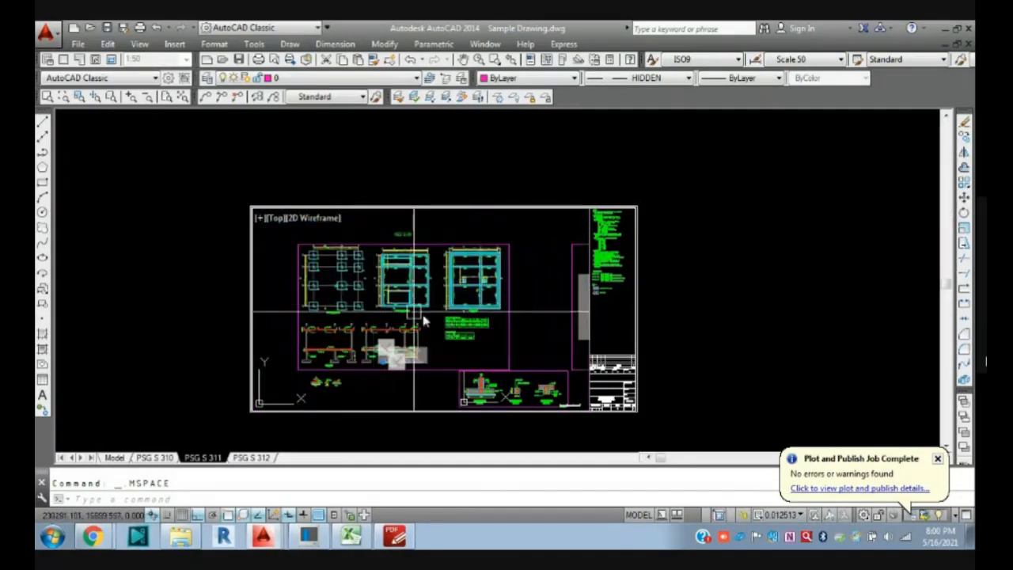
scroll(420, 319, "down", 3)
middle_click_drag(316, 322, 264, 337)
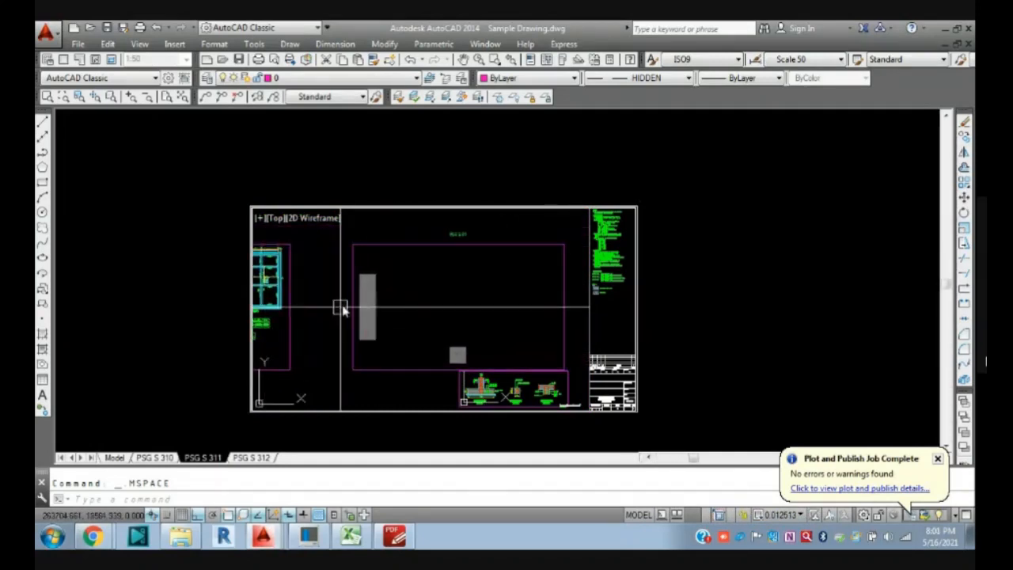
middle_click_drag(464, 301, 429, 300)
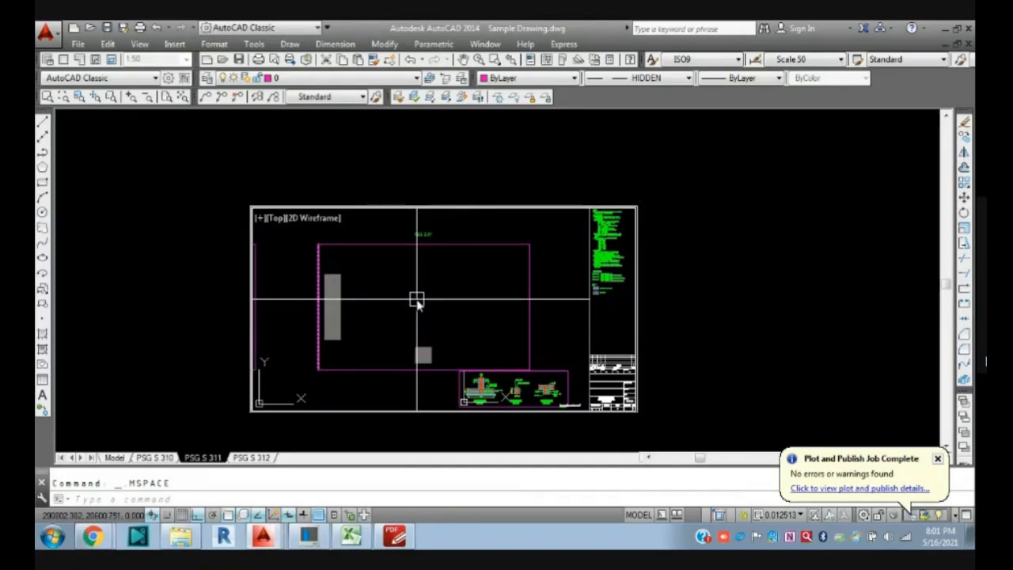
type("z")
key("Return")
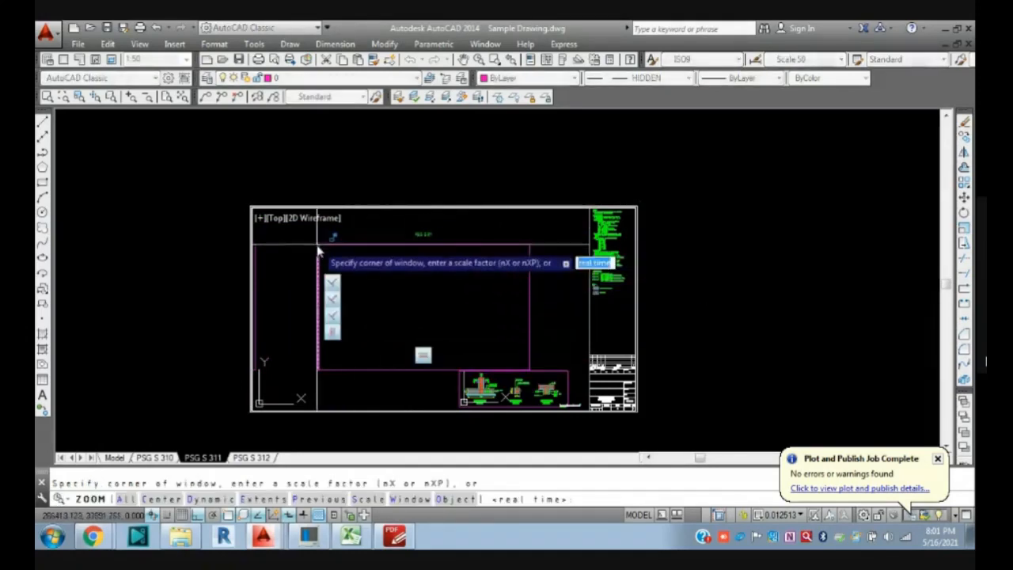
key("Escape")
key("Escape")
type("z")
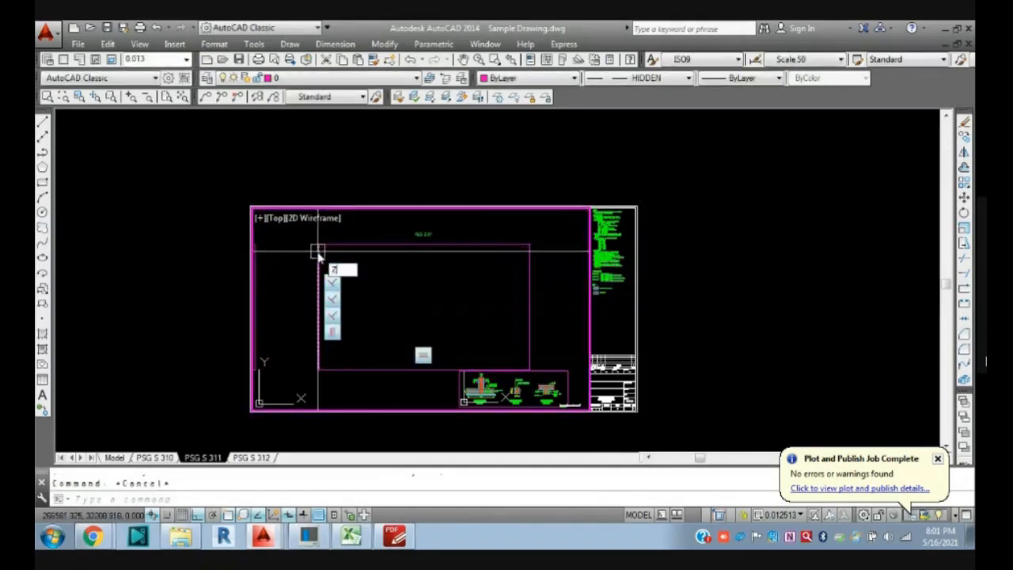
key("Return")
type("e")
key("Return")
key("Escape")
key("Escape")
scroll(304, 325, "up", 3)
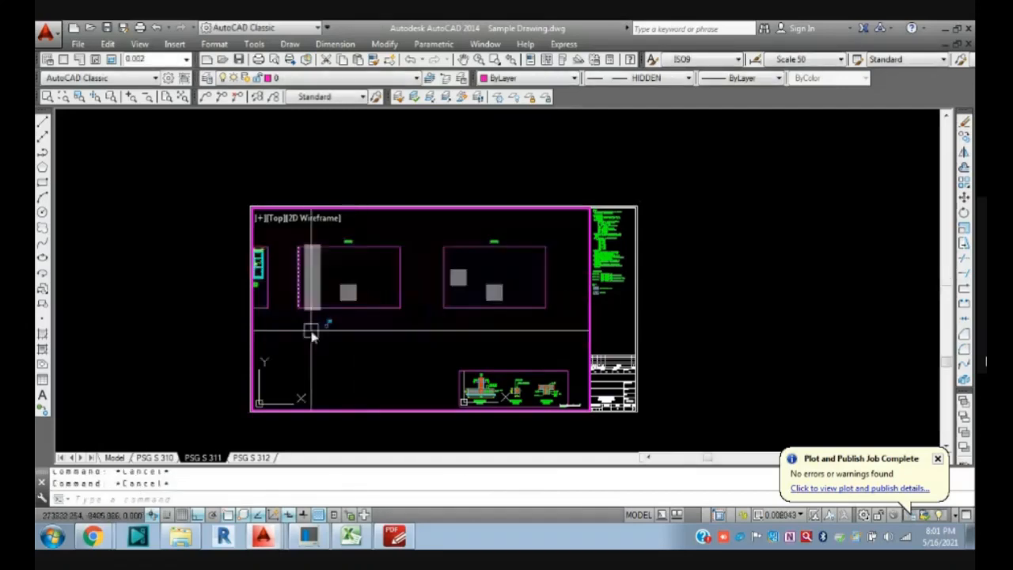
scroll(295, 324, "up", 4)
middle_click_drag(360, 302, 332, 319)
type("z")
key("Return")
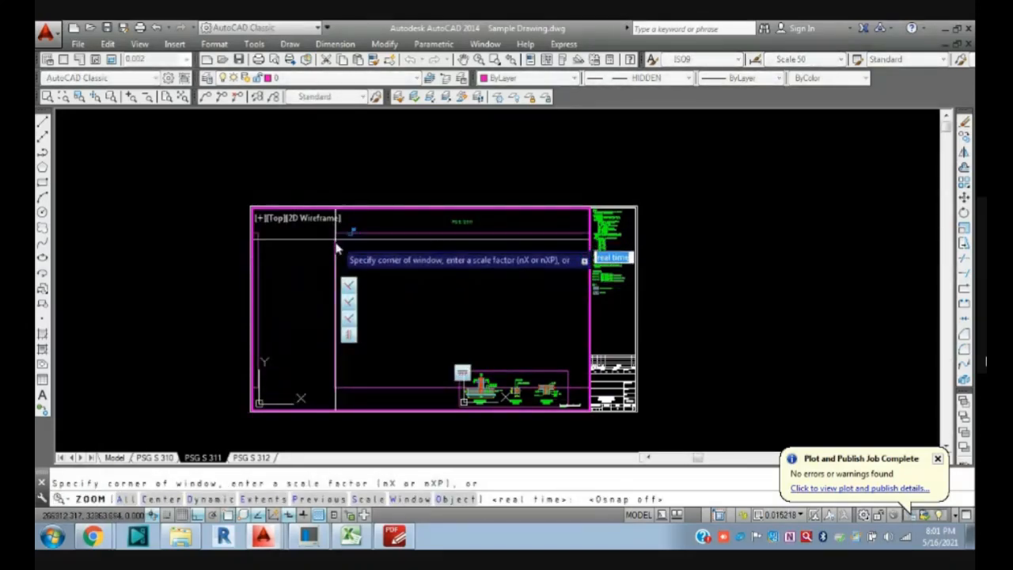
key("Escape")
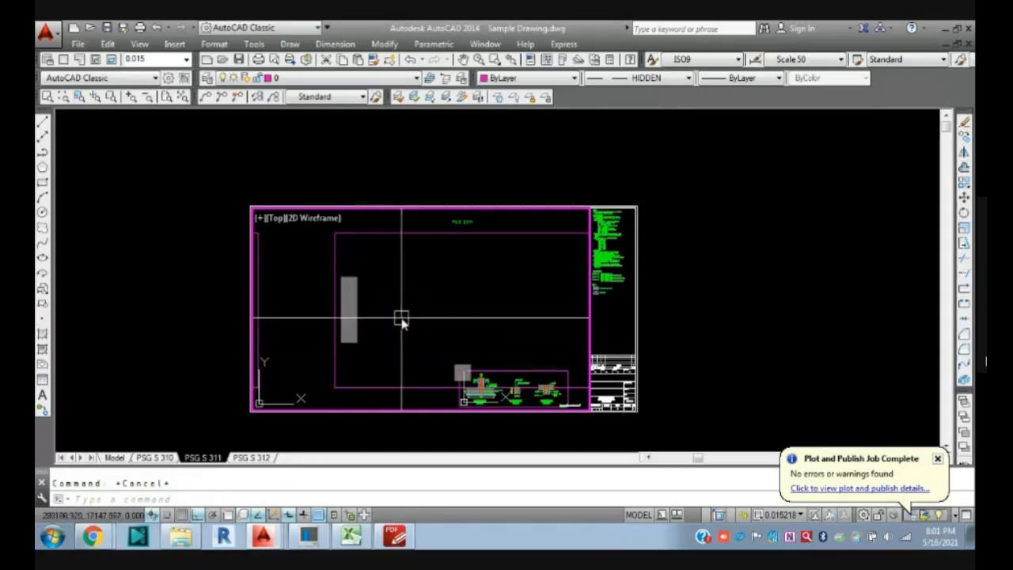
- Select all object snap modes in the drafting settings and apply them
type("S")
key("Return")
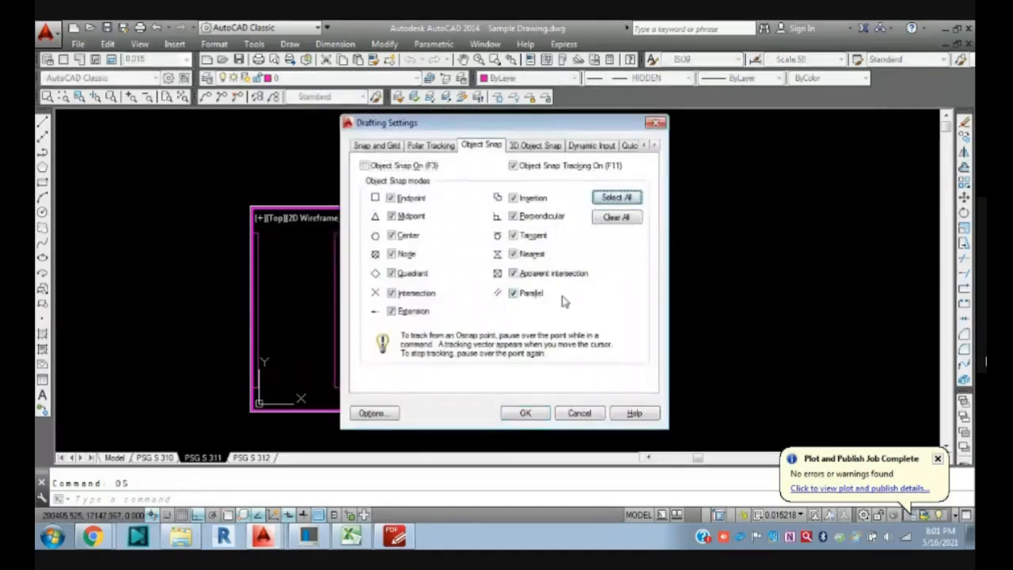
left_click(525, 413)
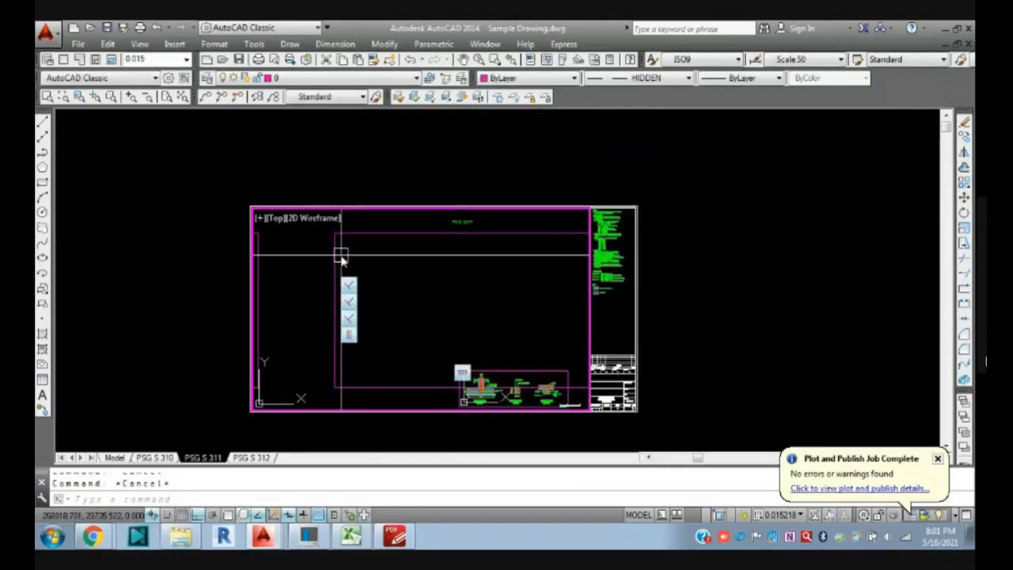
- Zoom the main PSG S 311 viewport to a window between the frame's opposite corners using endpoint snaps, and lock the viewport
type("z")
key("Return")
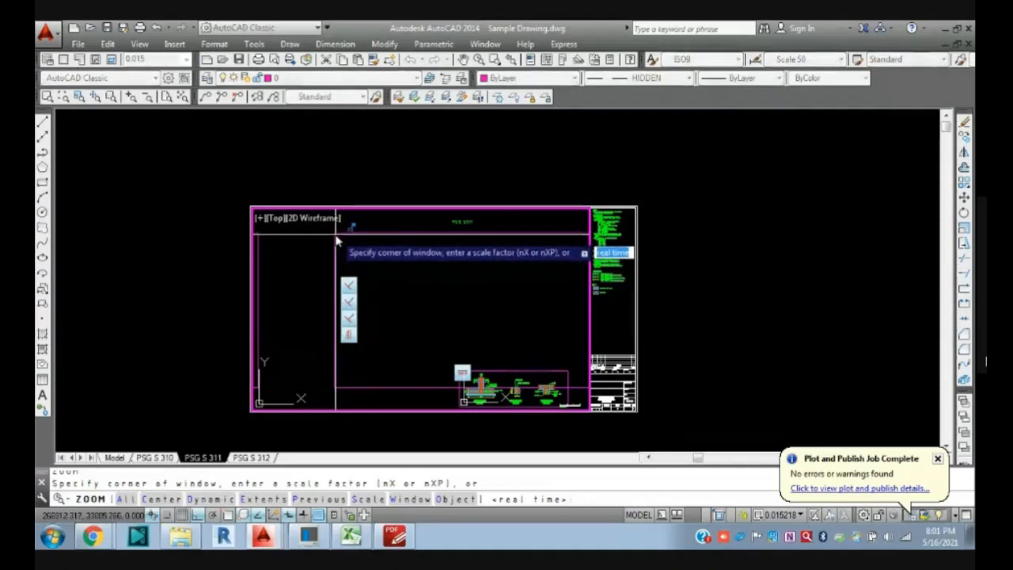
key("Return")
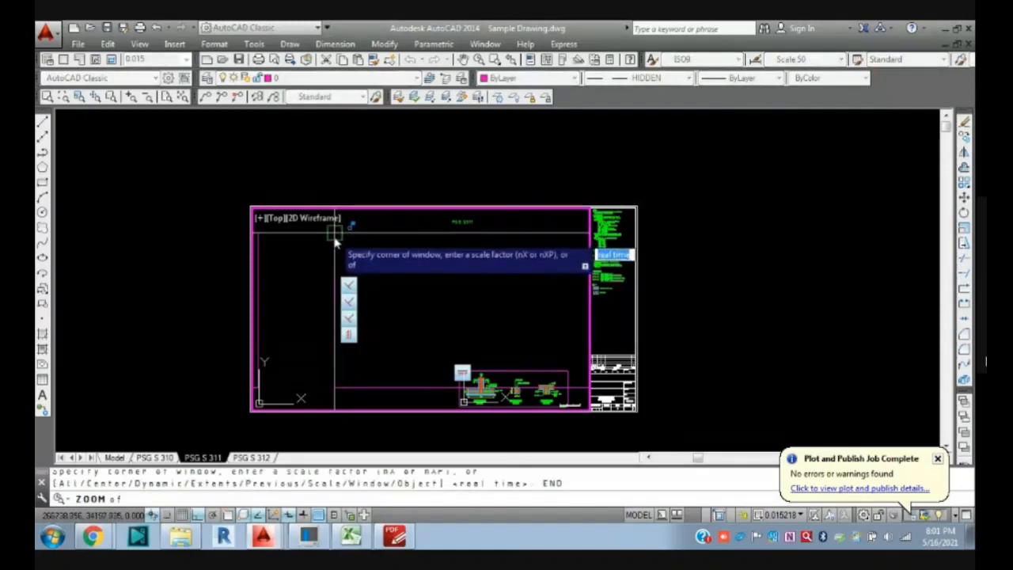
left_click(335, 235)
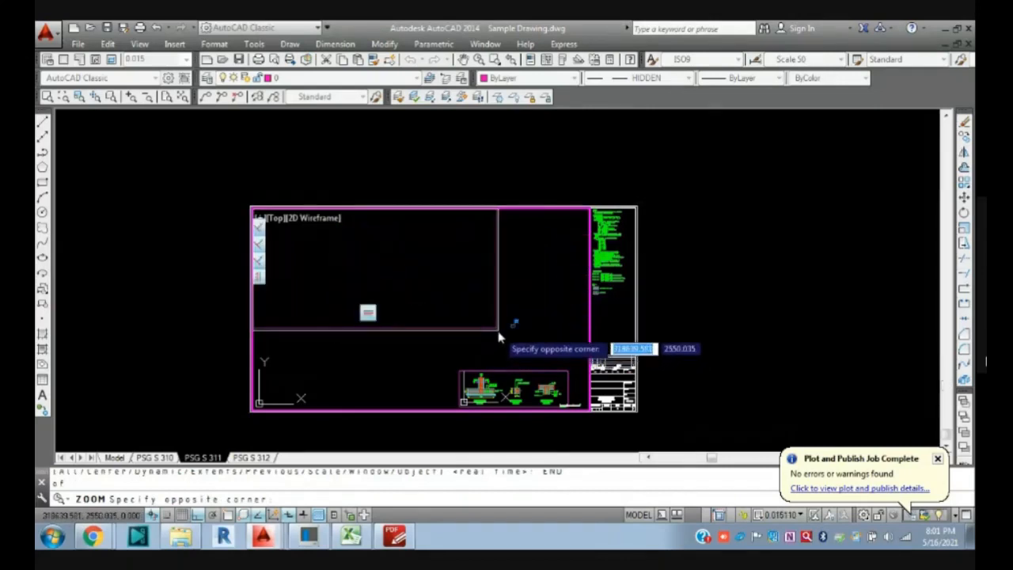
type("EN")
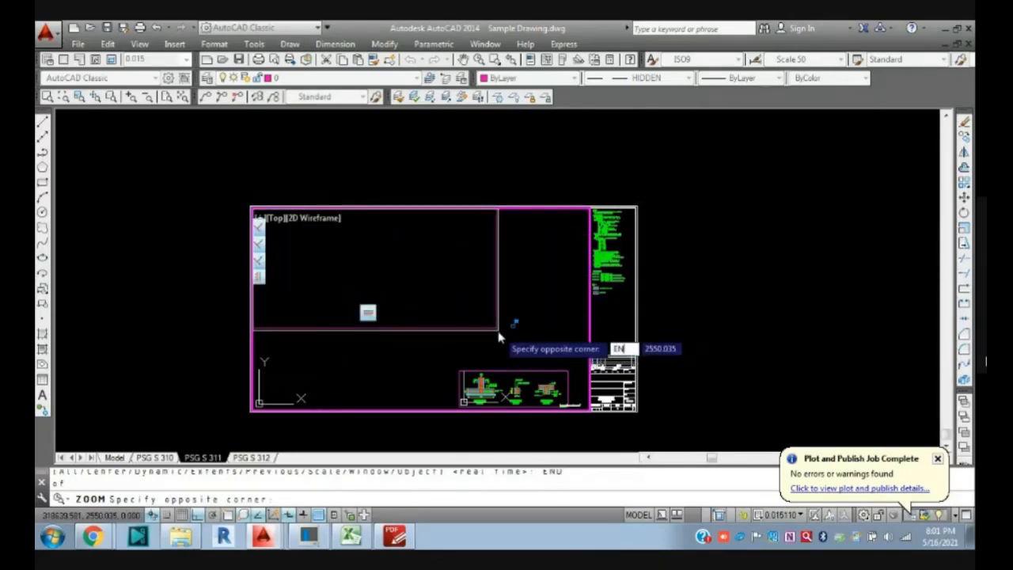
type("D")
key("Return")
left_click(498, 336)
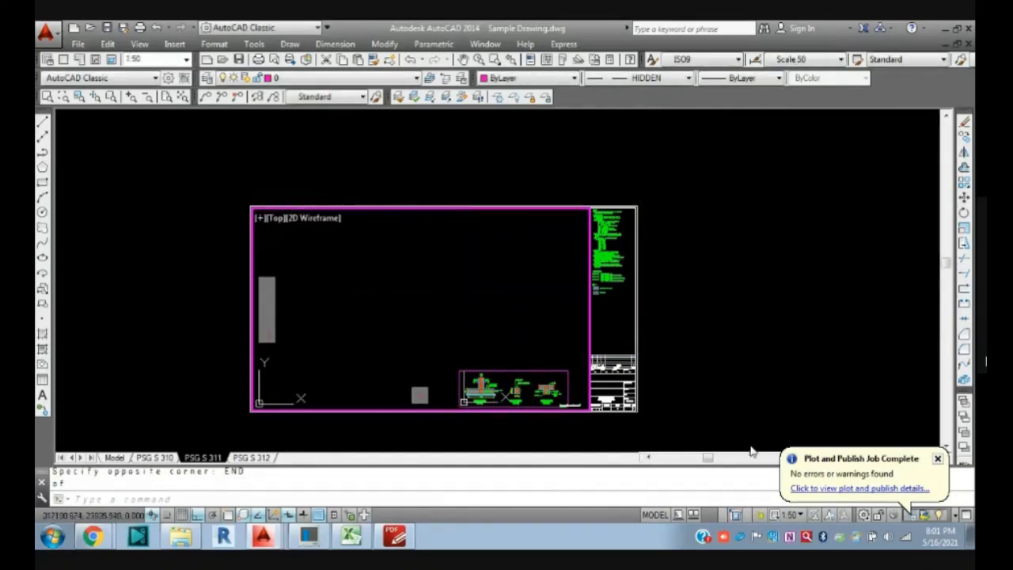
left_click(761, 515)
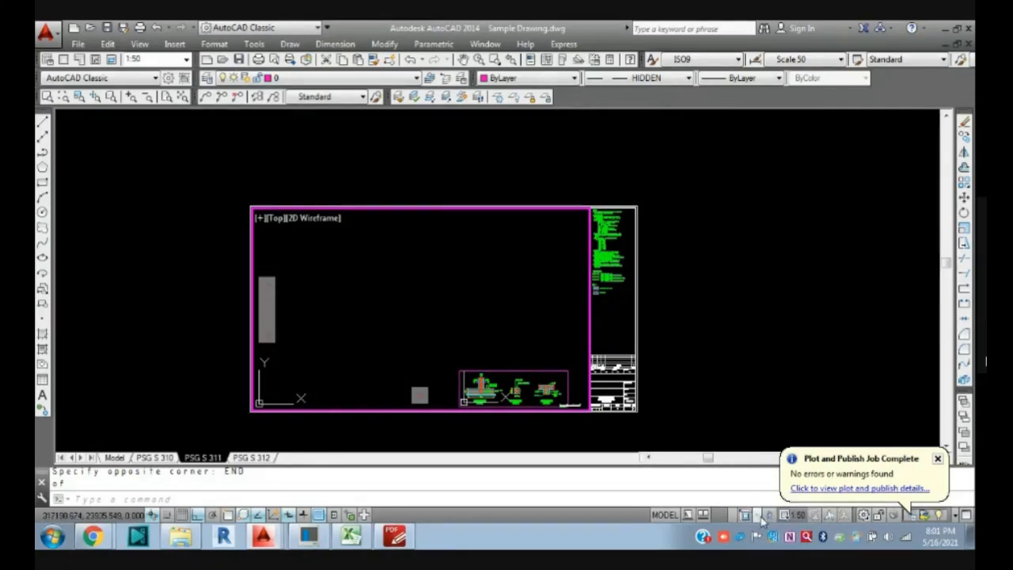
- Return to paper space on the PSG S 311 layout and delete the small viewport showing the section details
double_click(690, 354)
left_click(531, 367)
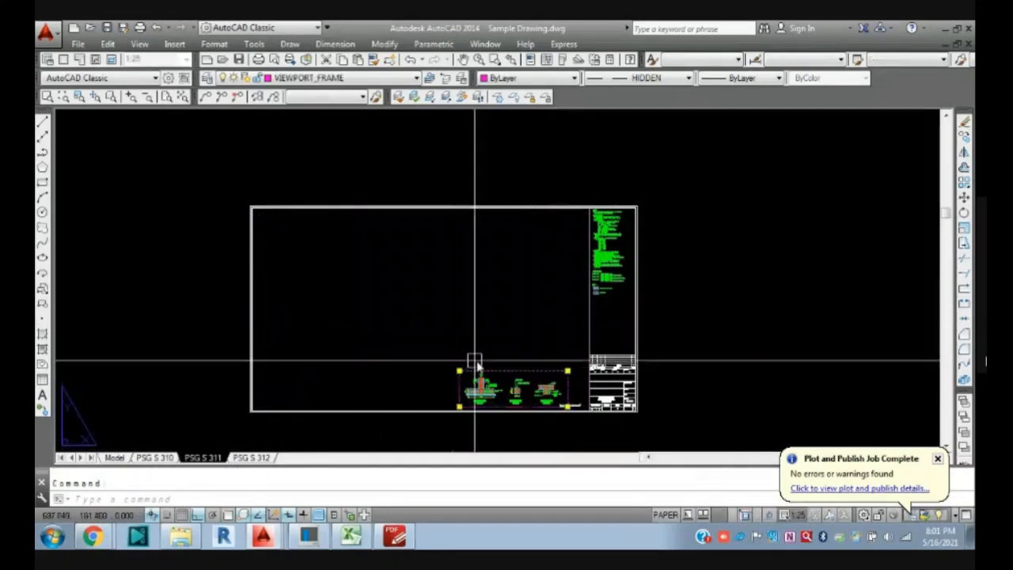
key("Delete")
- Activate the main PSG S 311 viewport and draw a circle with a radius of about 13575 in its frame
double_click(407, 313)
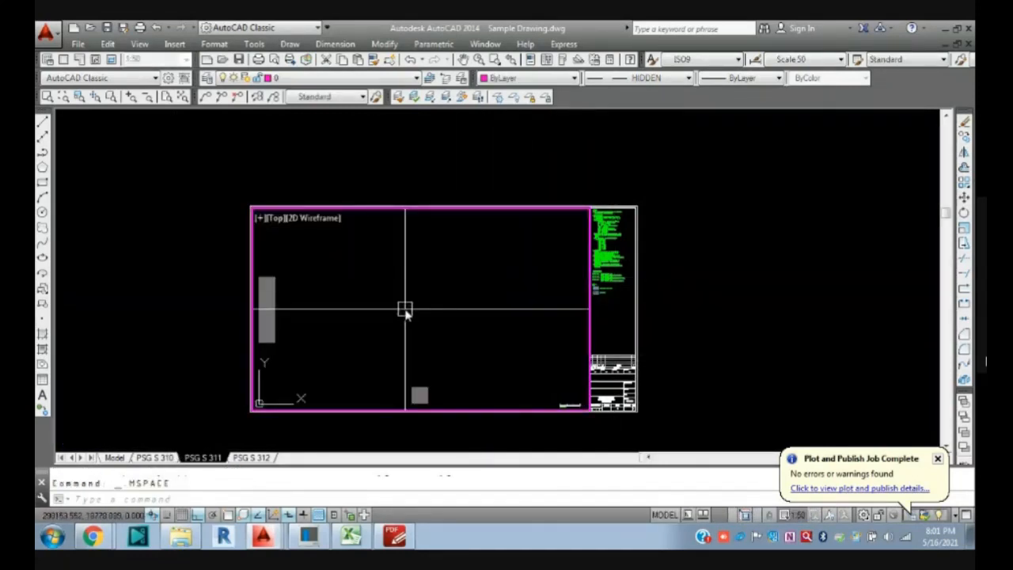
type("c")
key("Return")
left_click(373, 290)
left_click(461, 289)
type("f")
key("Return")
key("Escape")
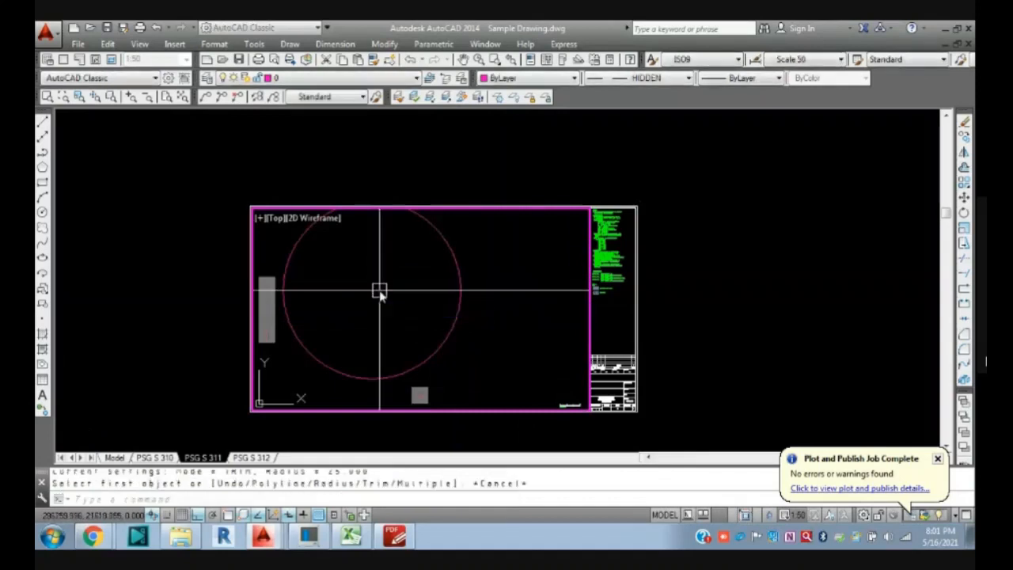
- Draw a stepped line from inside the circle with a long horizontal, a downward vertical and a short horizontal segment
type("l")
key("Return")
left_click(364, 294)
left_click(496, 294)
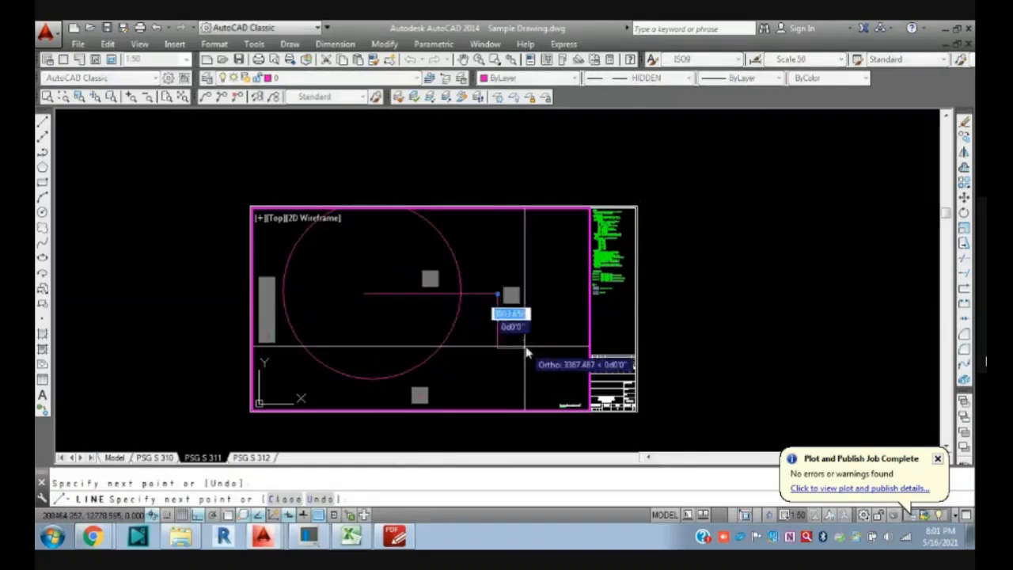
left_click(526, 348)
key("Escape")
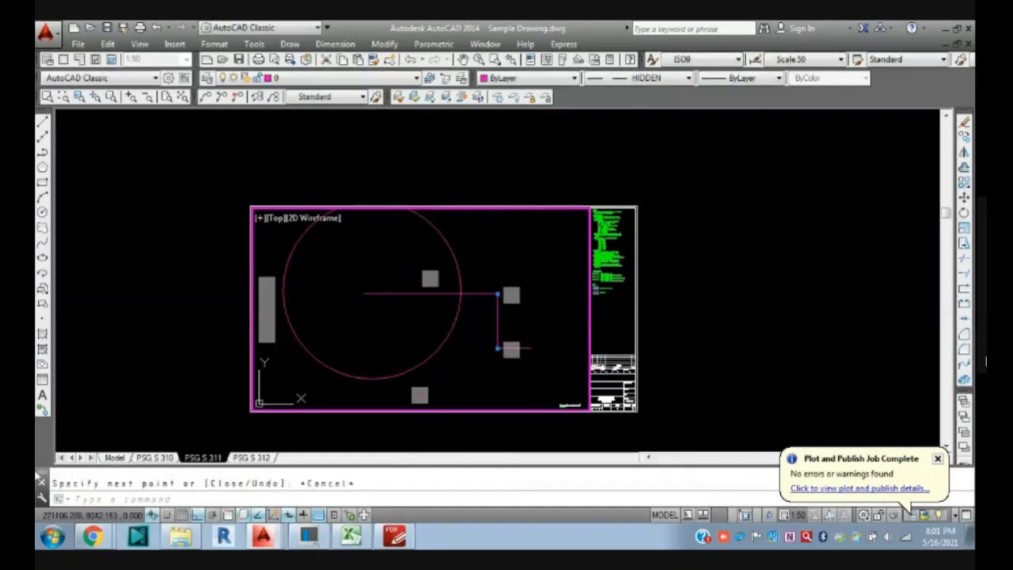
- Examine the PSG S311 frame and its neighbouring frames in model space, and view the sheet on the PSG S 312 layout
left_click(114, 457)
scroll(443, 293, "up", 5)
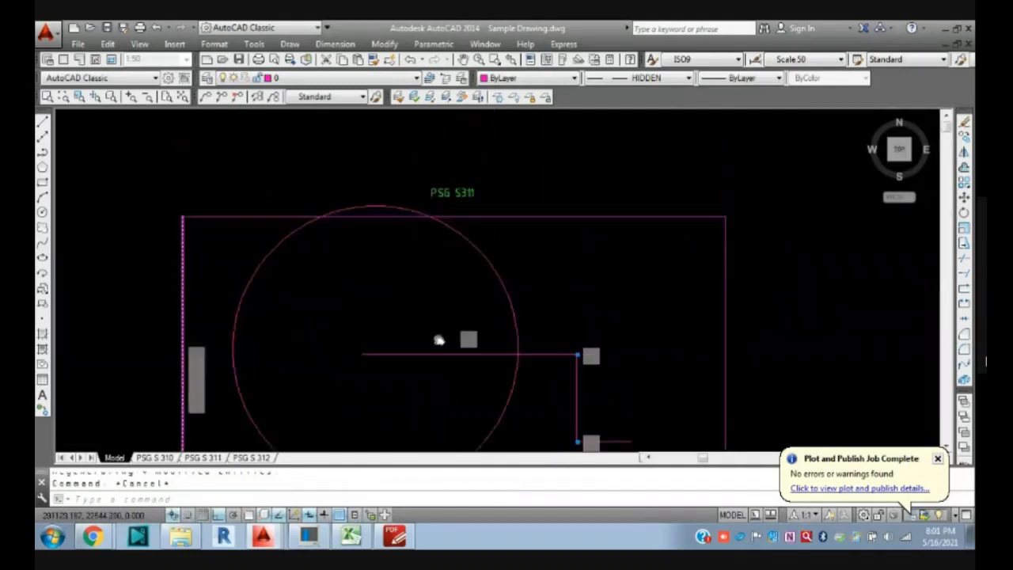
scroll(478, 194, "up", 5)
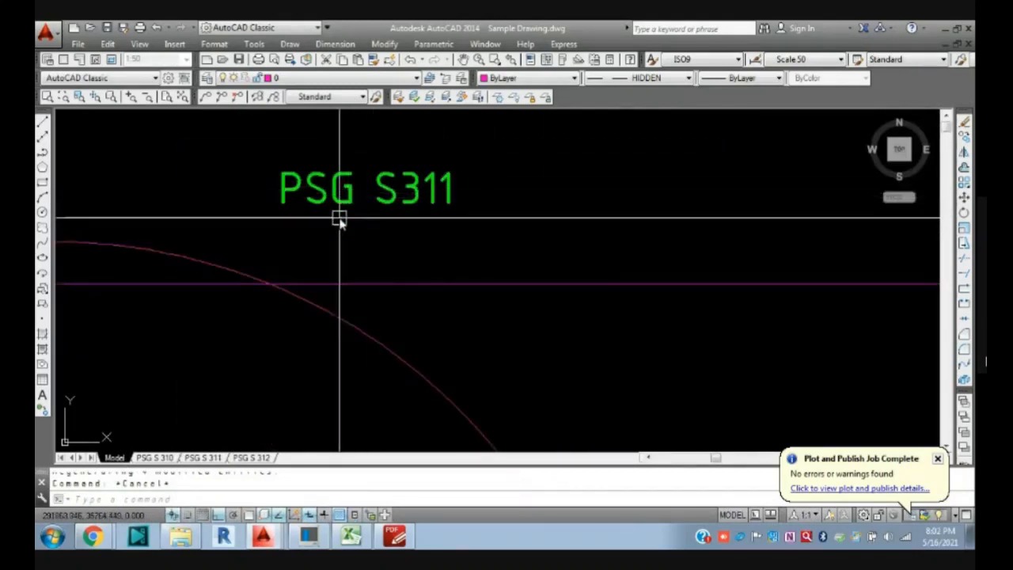
scroll(412, 253, "down", 8)
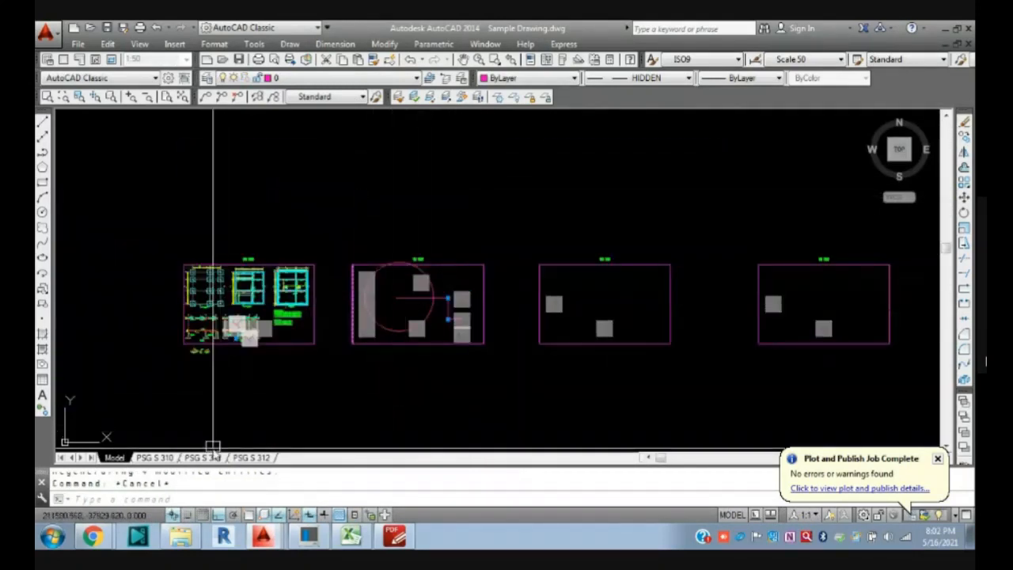
left_click(253, 457)
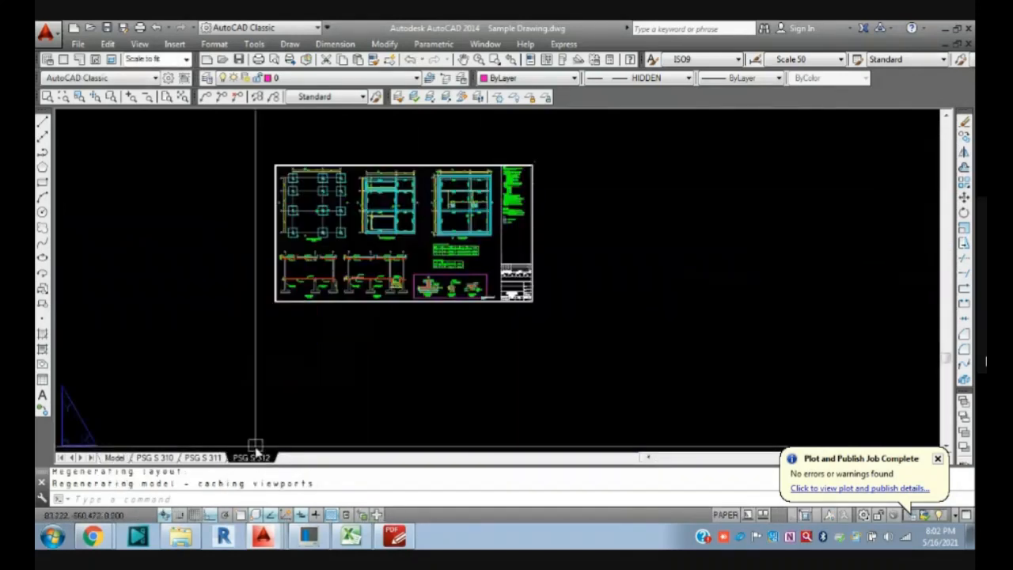
scroll(419, 293, "up", 4)
scroll(344, 215, "down", 2)
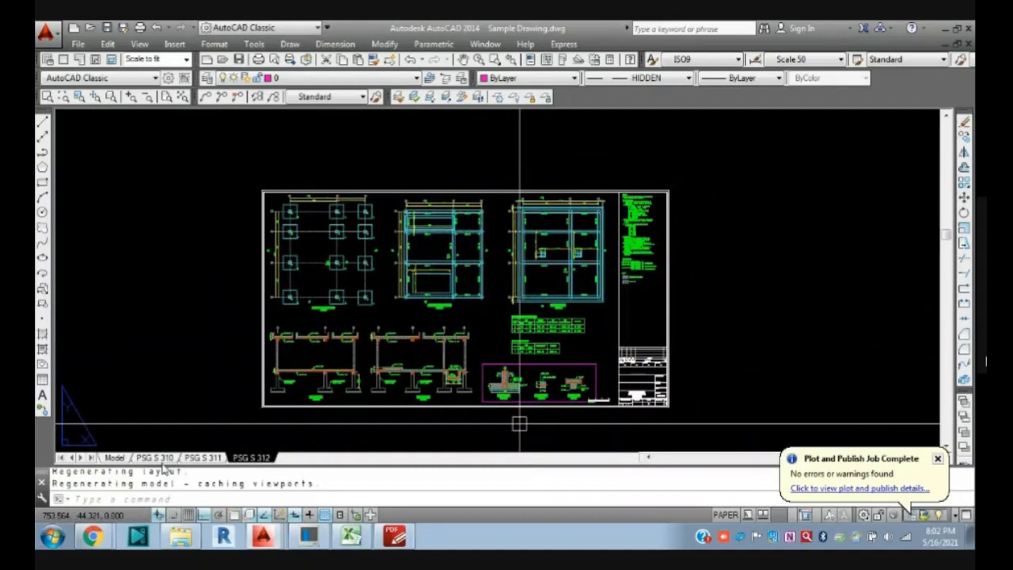
- Draw three rectangles in the PSG S312 frame in model space: one tall at one side and two wide ones beside it
mouse_move(174, 466)
left_click(115, 457)
scroll(567, 260, "up", 6)
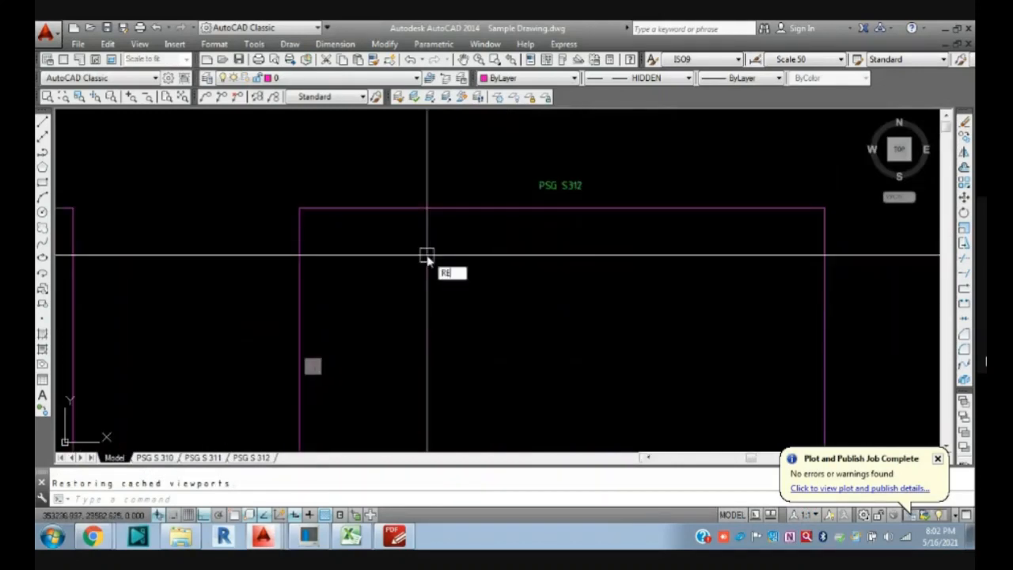
type("C")
key("Return")
scroll(395, 336, "down", 3)
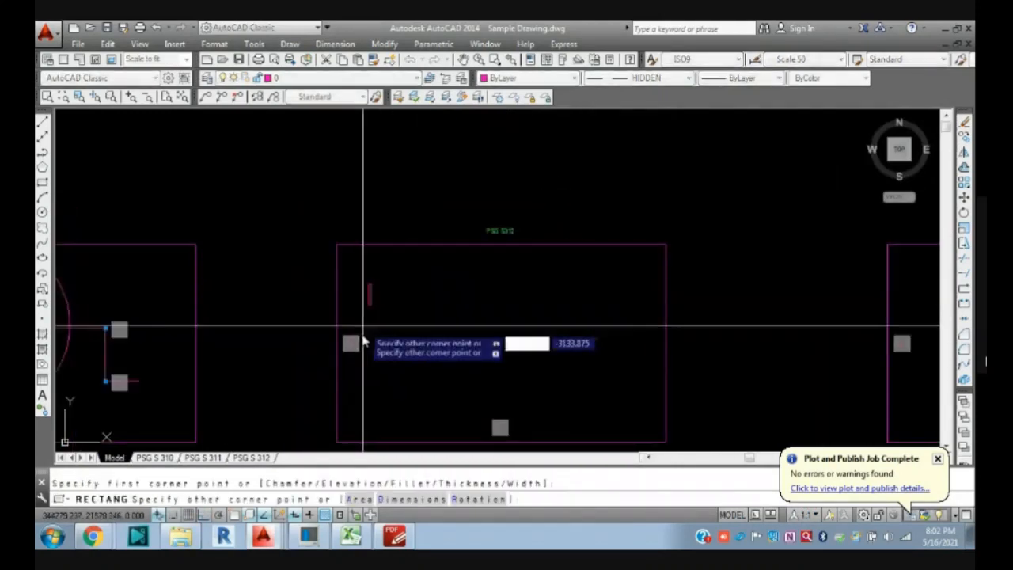
left_click(417, 381)
left_click(596, 341)
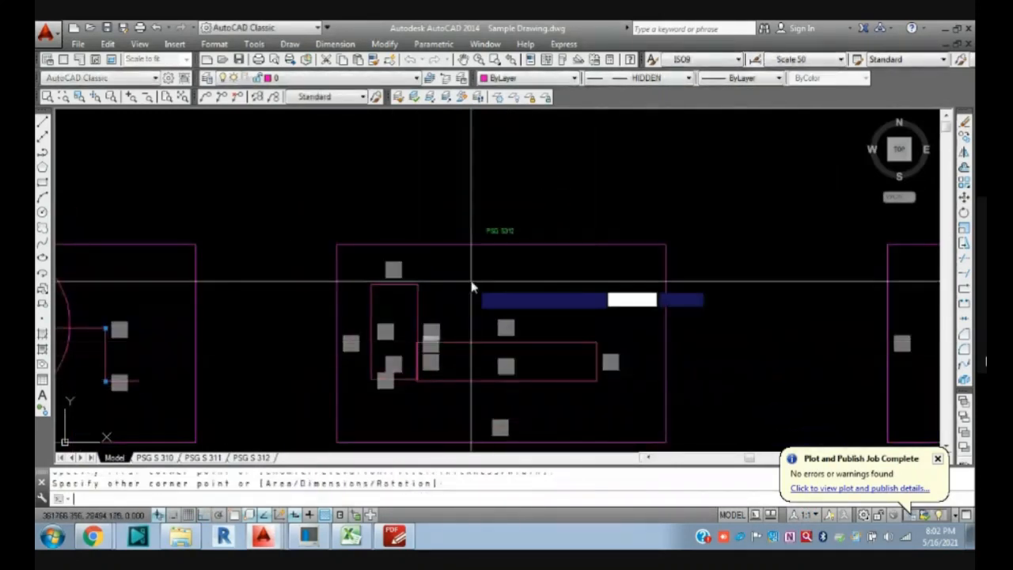
left_click(478, 283)
left_click(627, 307)
type("x")
key("Return")
key("Escape")
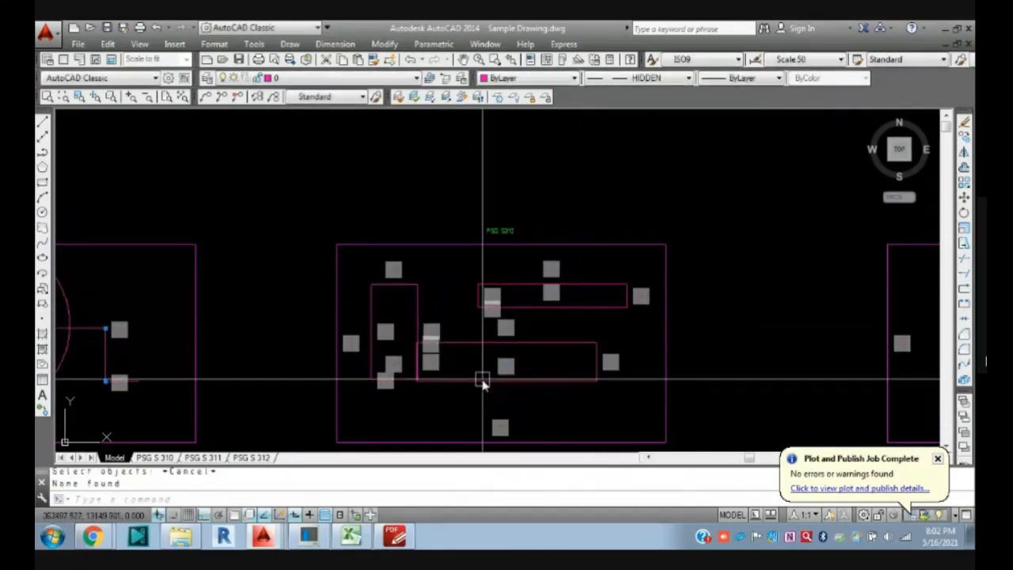
- Draw a circle centred below the tall rectangle in the PSG S312 frame
type("c")
key("Return")
scroll(446, 445, "up", 2)
left_click(350, 393)
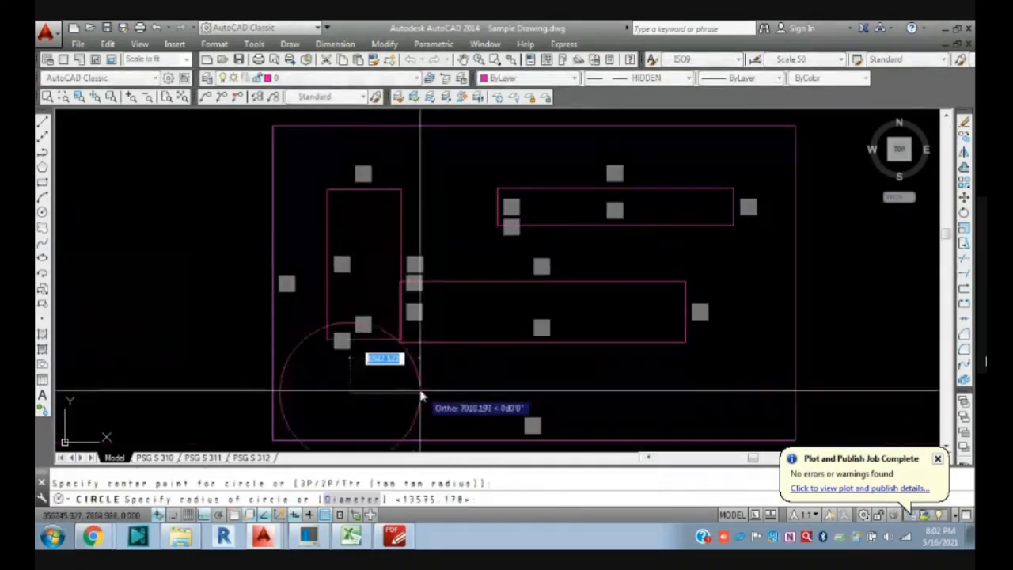
- Draw a circle with a radius of about 3267 and a larger circle beside it, below the rectangles in the third frame
left_click(383, 402)
key("Return")
left_click(510, 387)
left_click(466, 376)
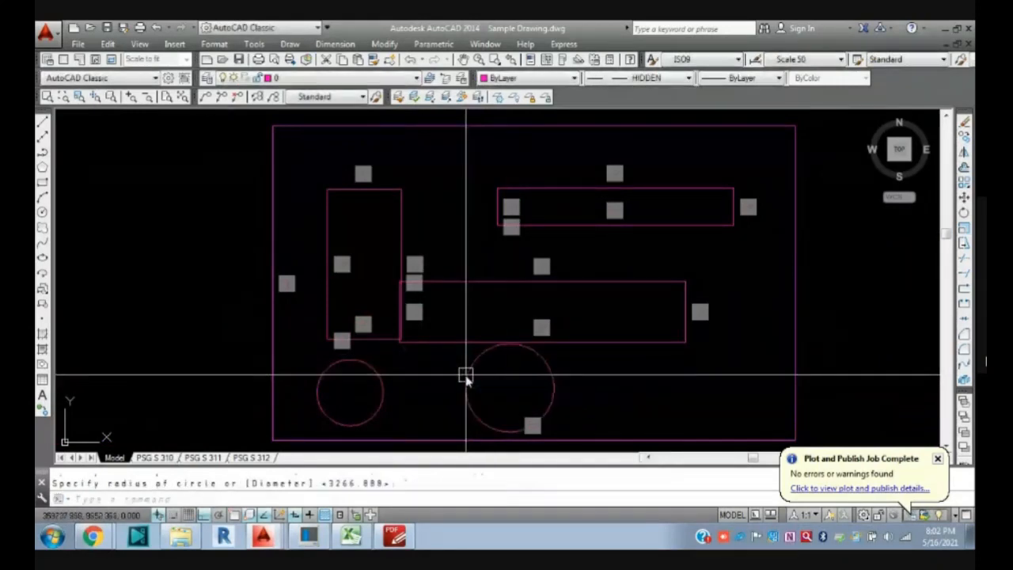
scroll(377, 208, "down", 5)
scroll(444, 204, "up", 4)
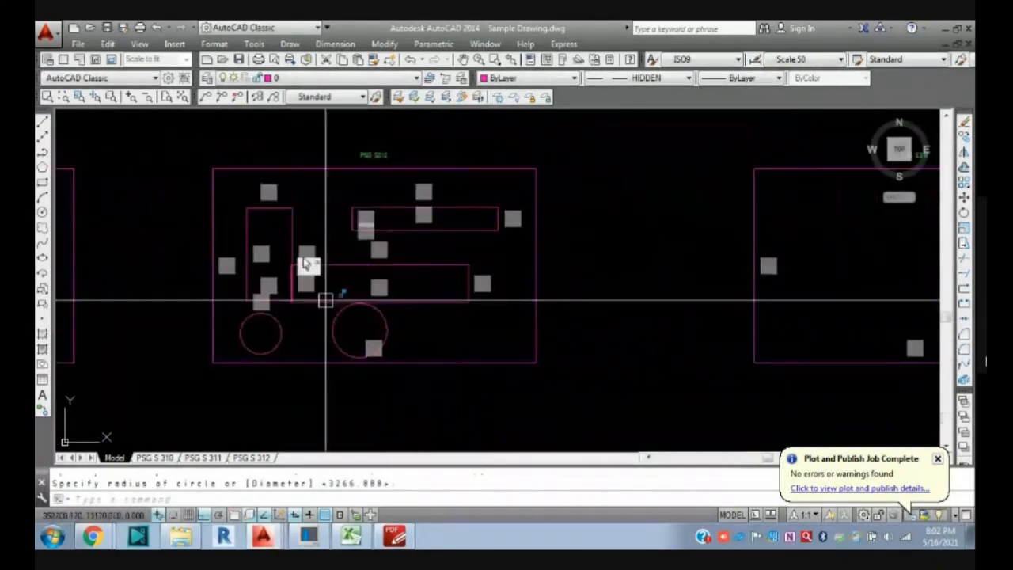
middle_click_drag(325, 299, 369, 324)
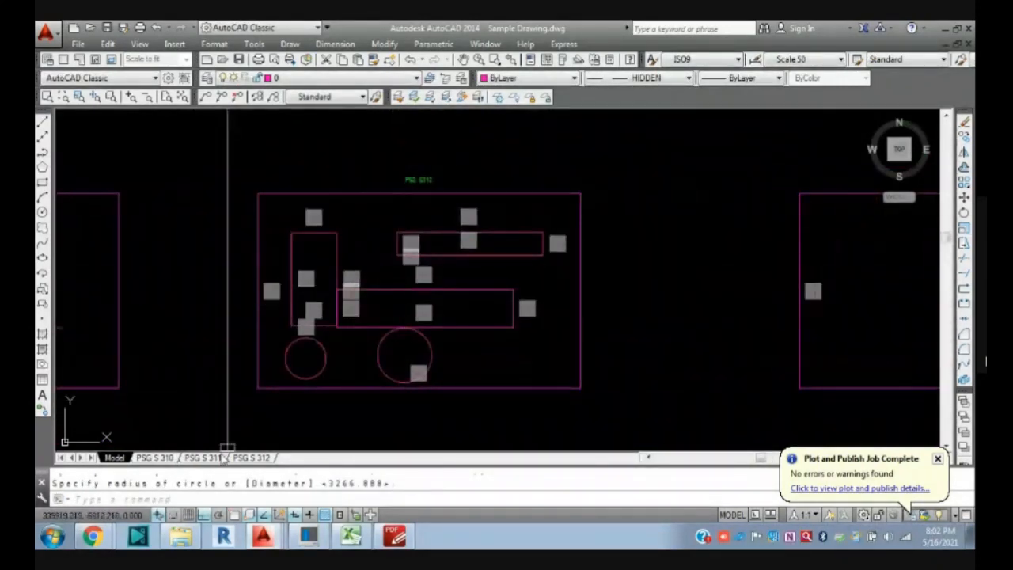
- Activate the main viewport of the PSG S 312 layout and unlock it
left_click(251, 457)
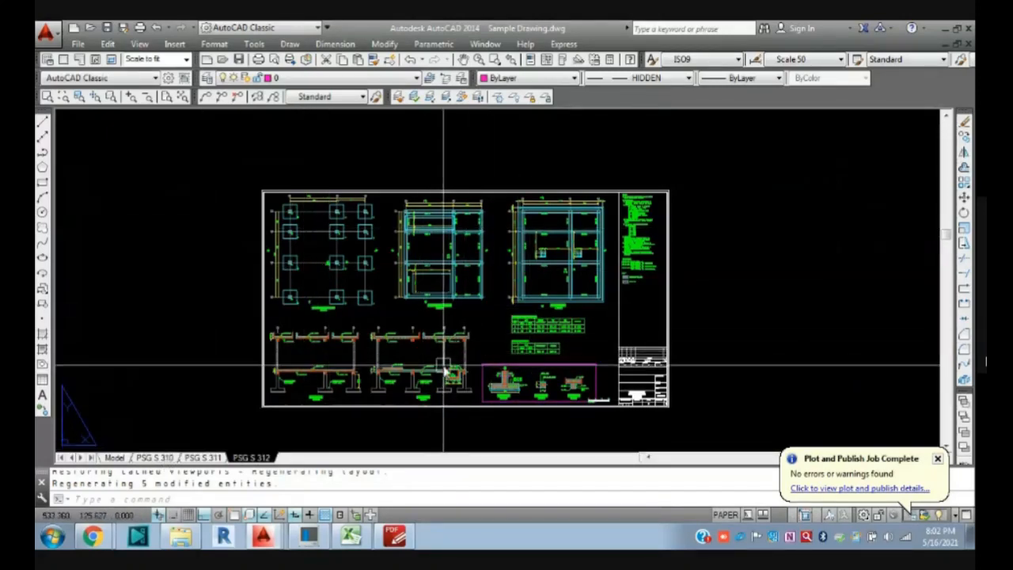
key("Escape")
key("Escape")
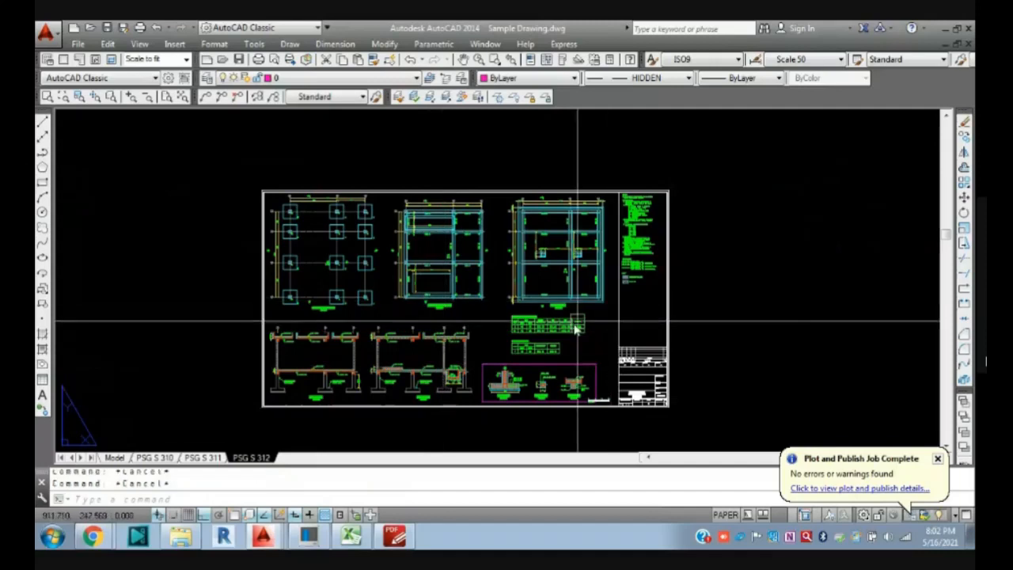
double_click(458, 313)
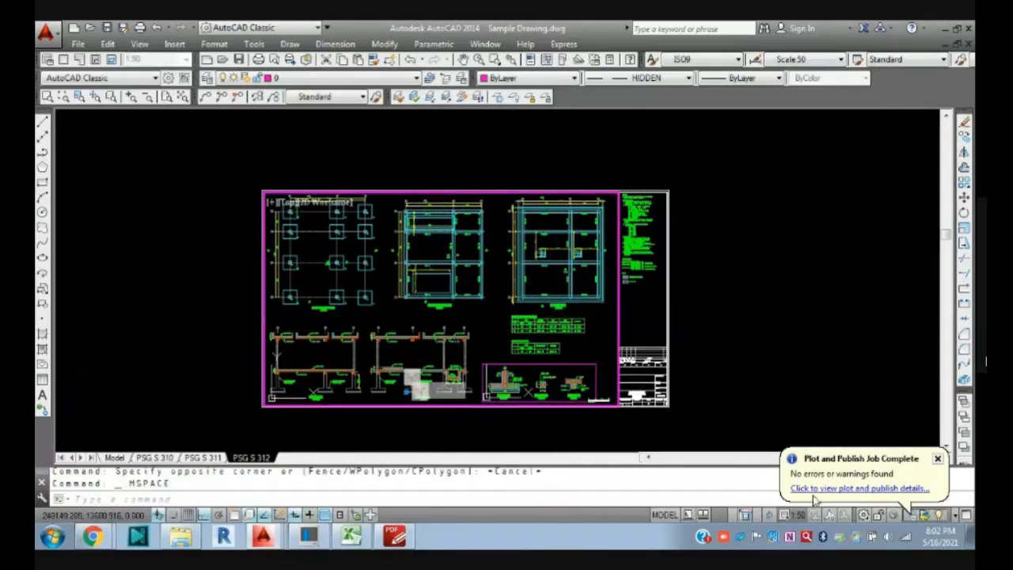
left_click(771, 516)
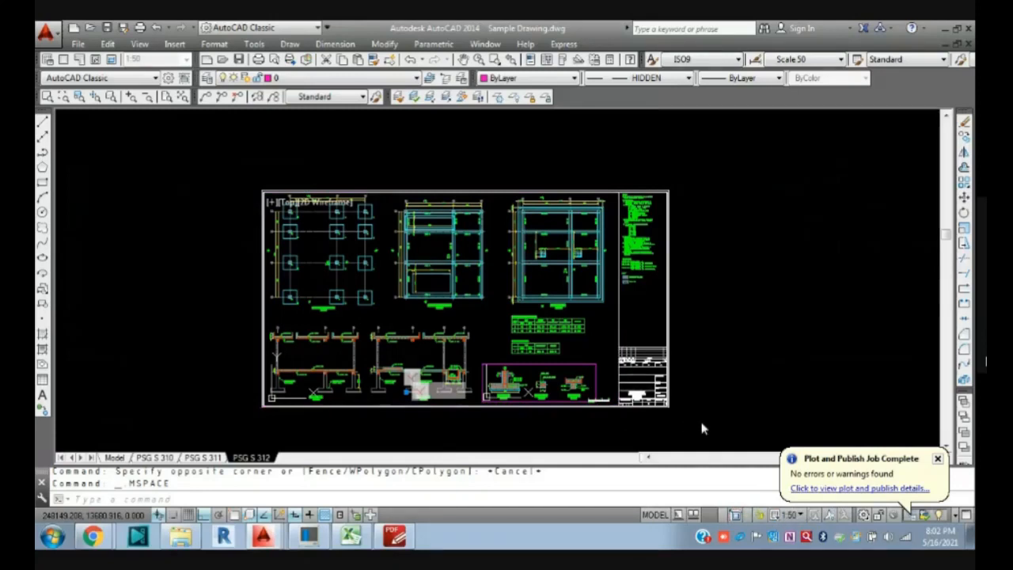
- Fit the third model frame into the viewport with a zoom window between its opposite corner endpoints, and return to paper space
scroll(541, 330, "up", 5)
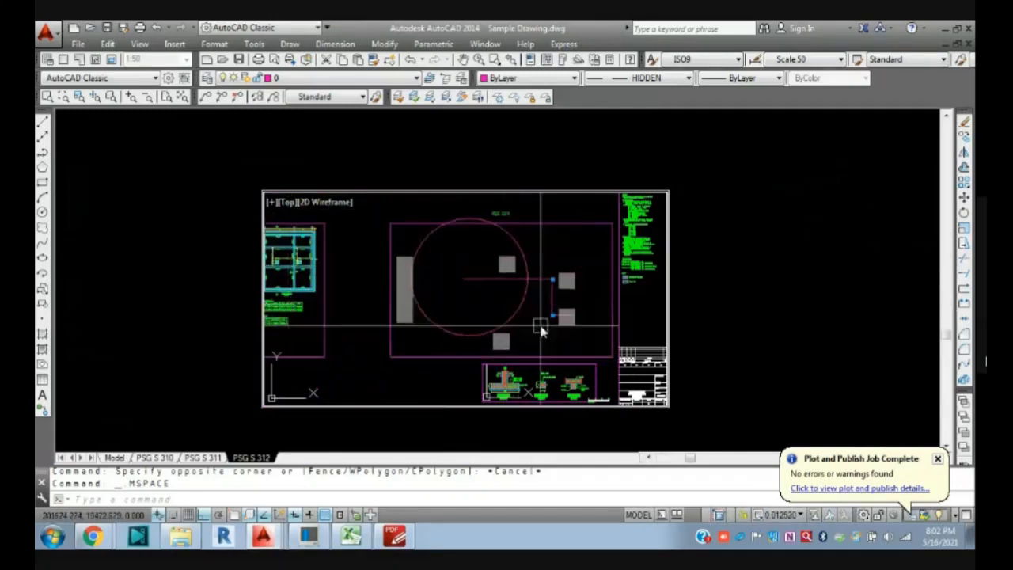
mouse_move(604, 333)
middle_mouse_down()
mouse_move(375, 331)
mouse_move(523, 321)
mouse_move(443, 329)
middle_mouse_up()
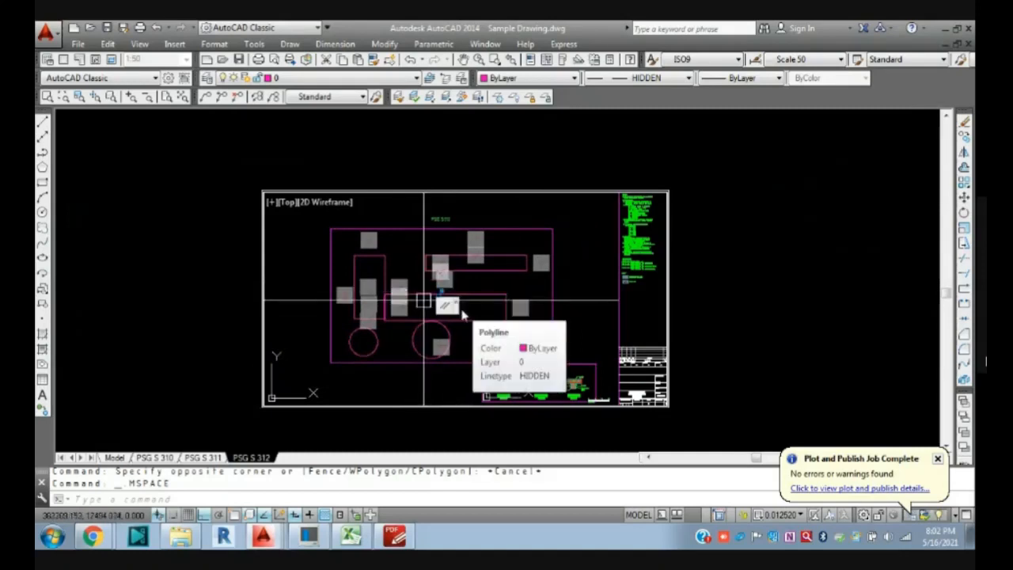
key("Escape")
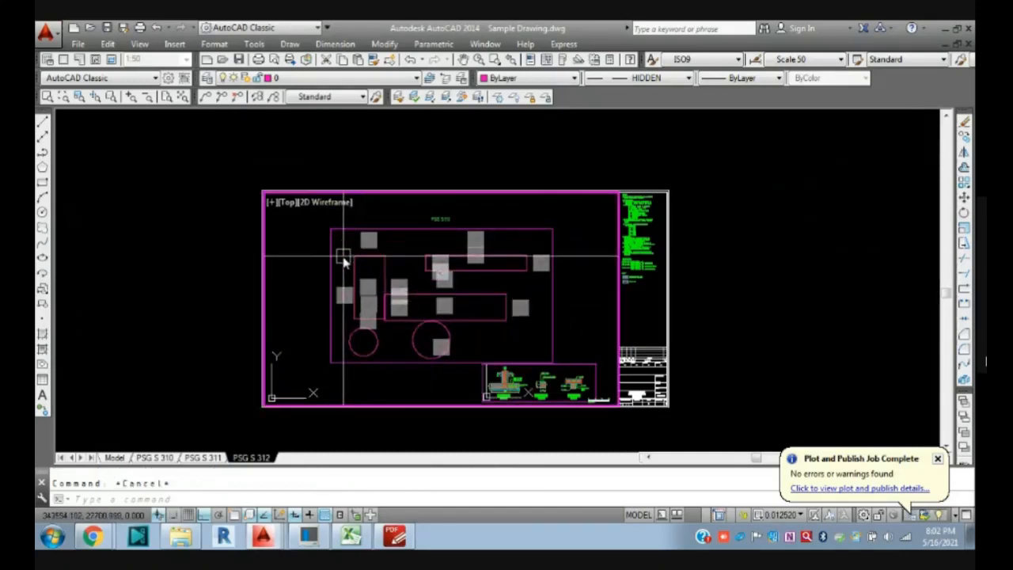
type("z")
key("Return")
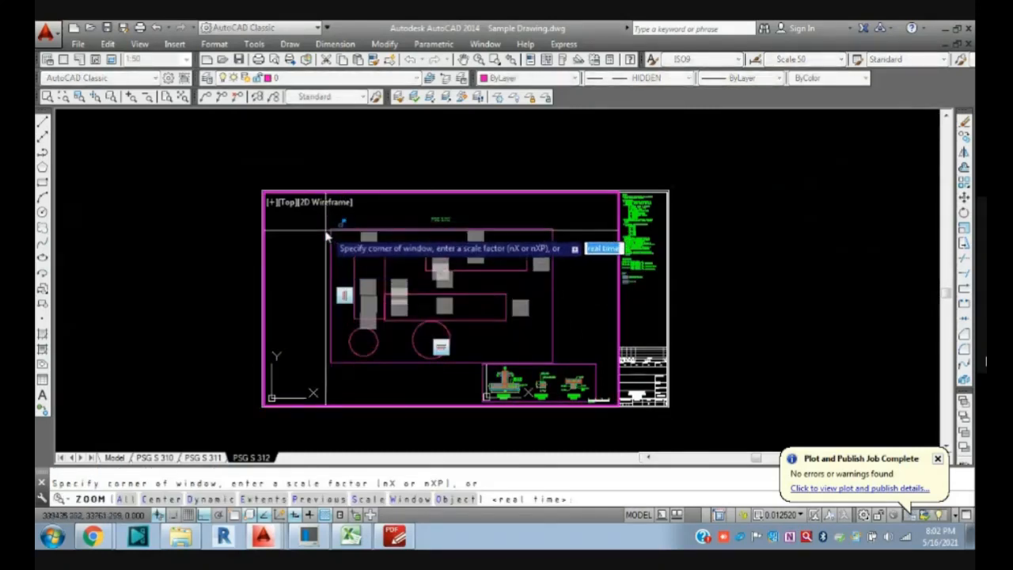
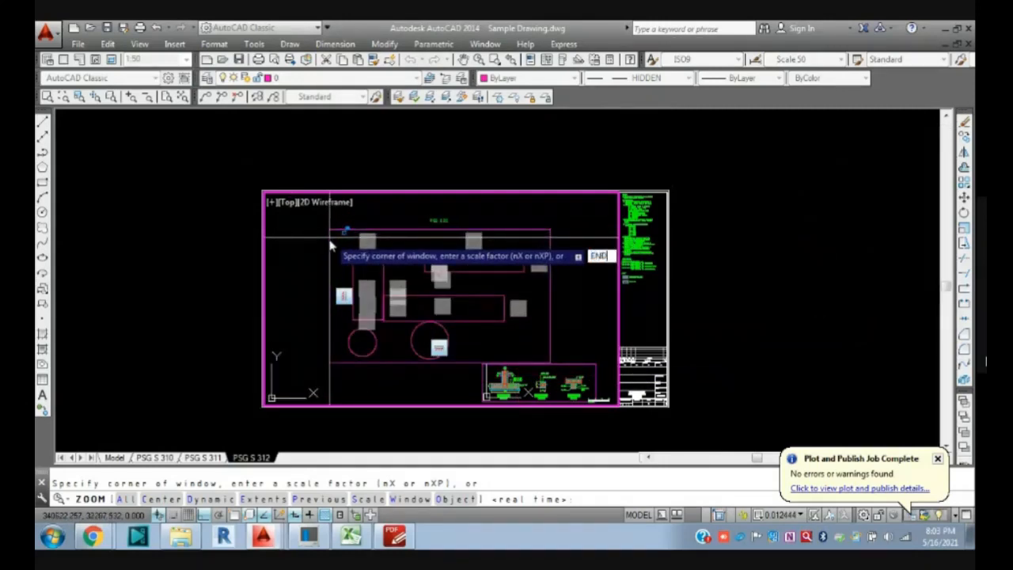
key("Return")
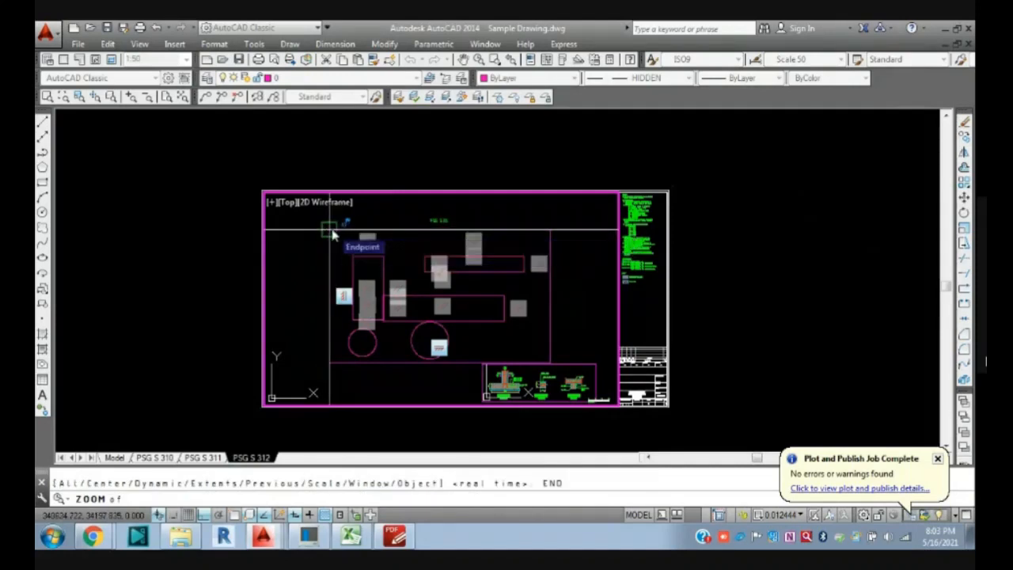
left_click(333, 233)
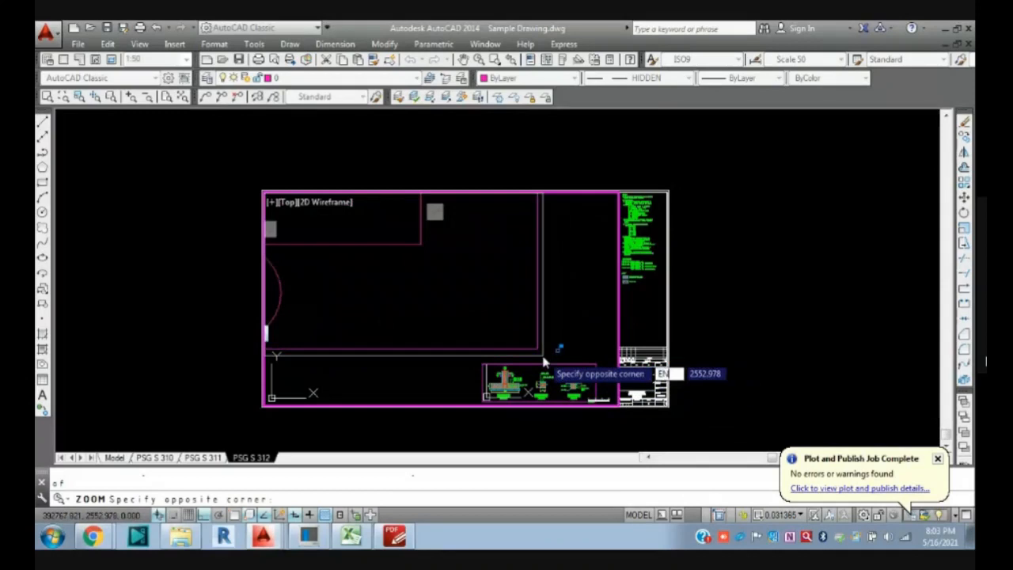
key("Return")
left_click(541, 356)
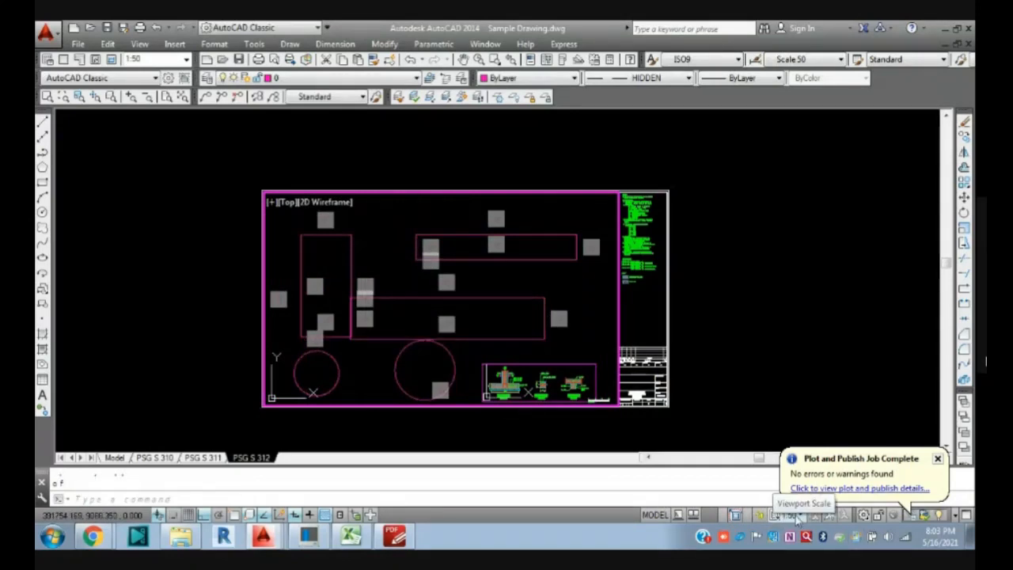
double_click(778, 330)
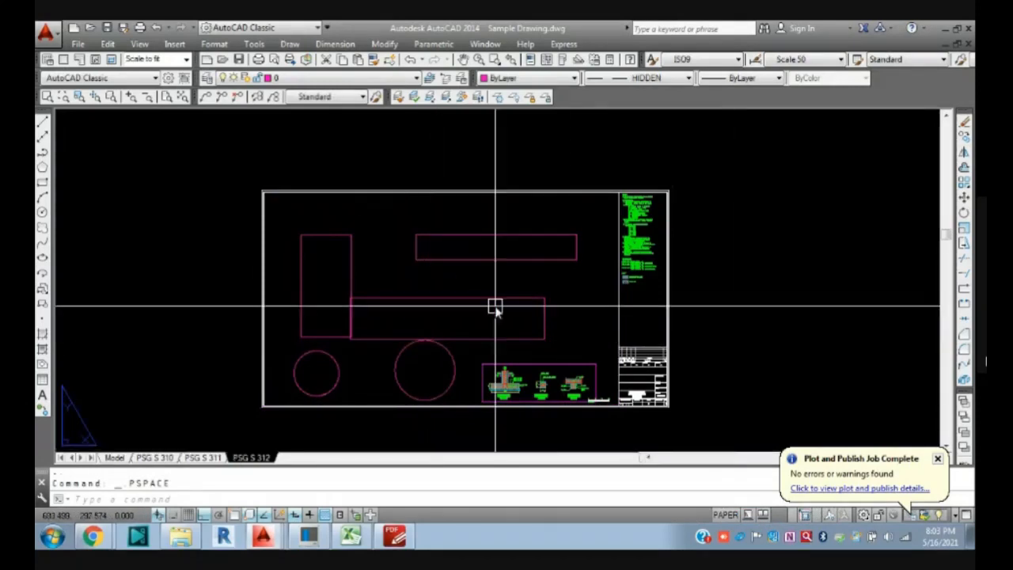
scroll(450, 311, "down", 5)
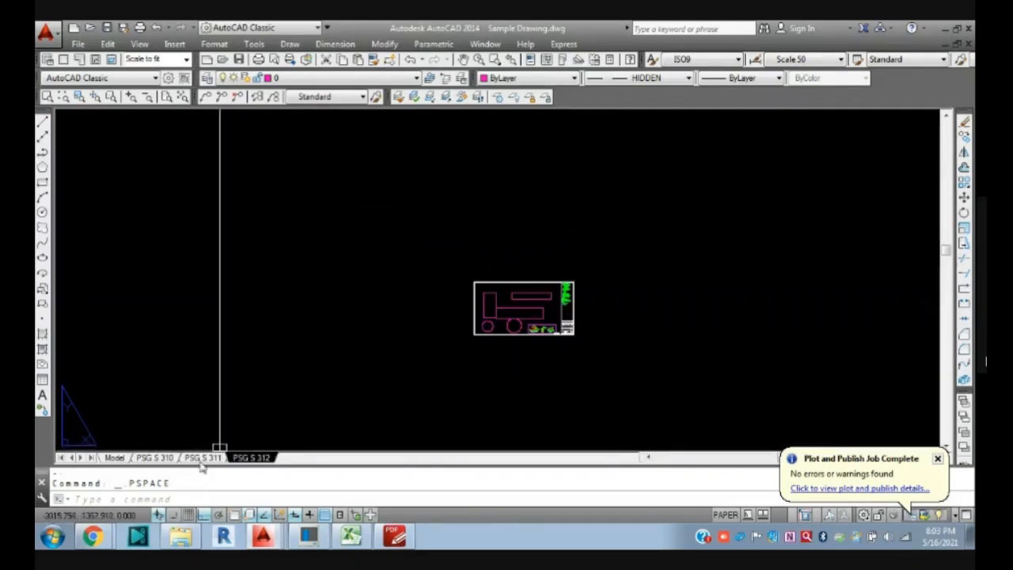
- Review the row of frames in model space and compare them with the PSG S 310 and PSG S 311 layouts
left_click(115, 457)
scroll(452, 282, "down", 3)
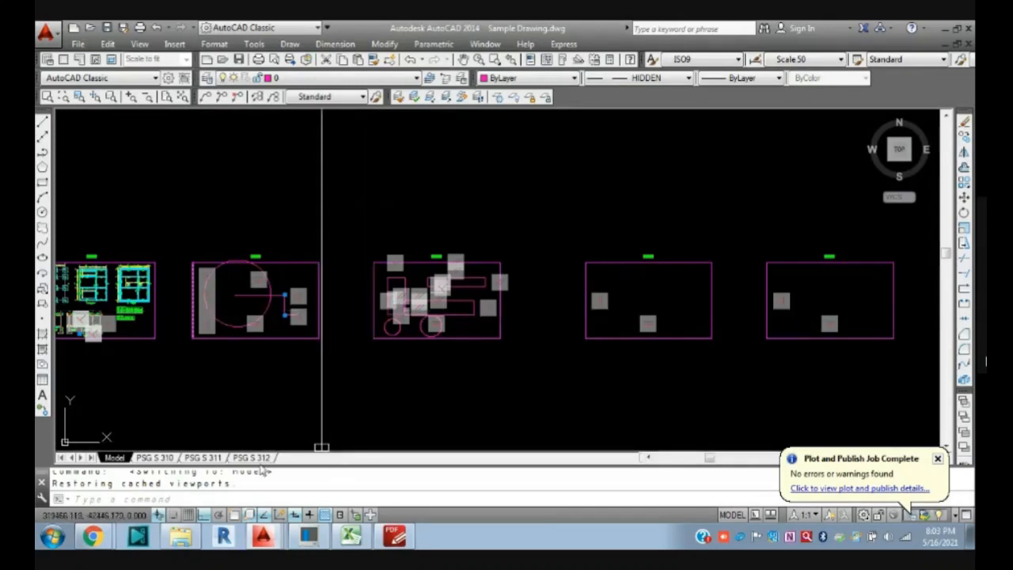
middle_click_drag(653, 340, 717, 332)
middle_click_drag(144, 356, 151, 376)
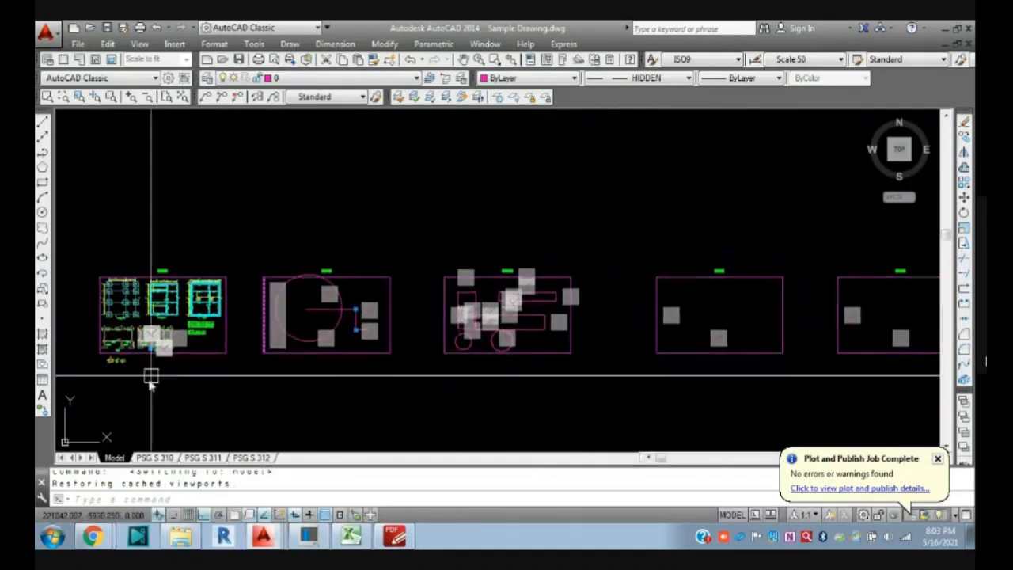
left_click(155, 459)
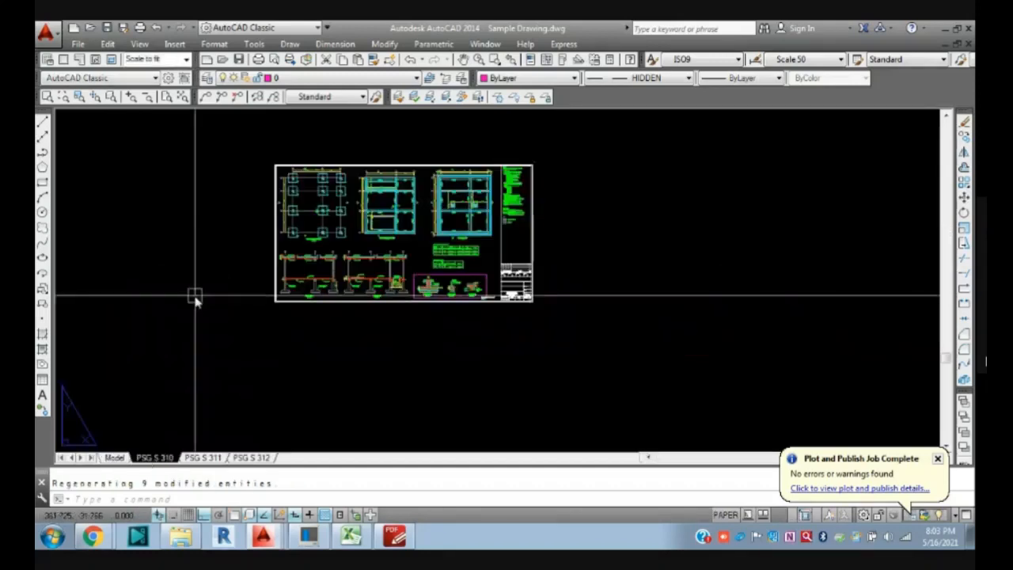
left_click(215, 459)
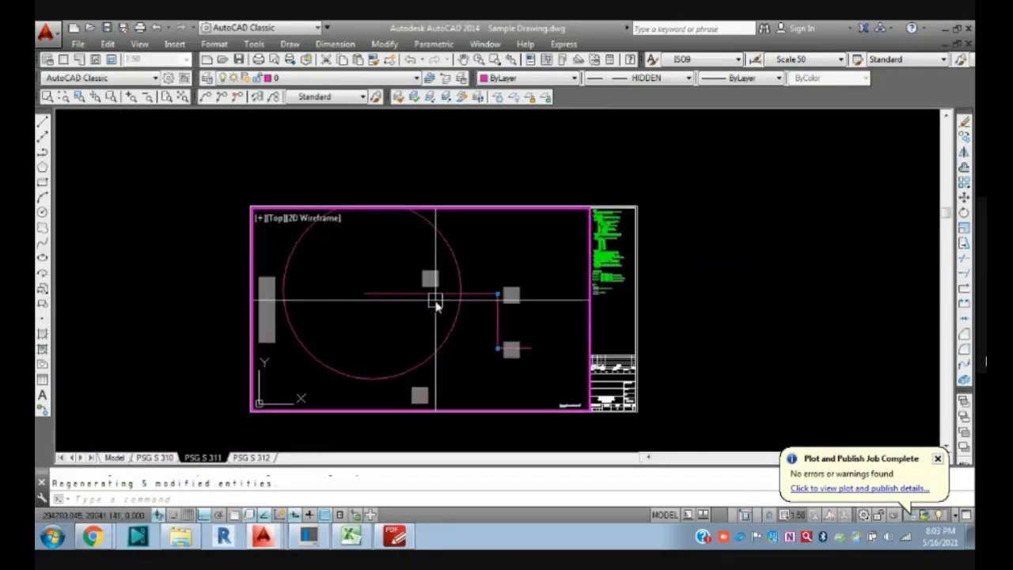
left_click(511, 334)
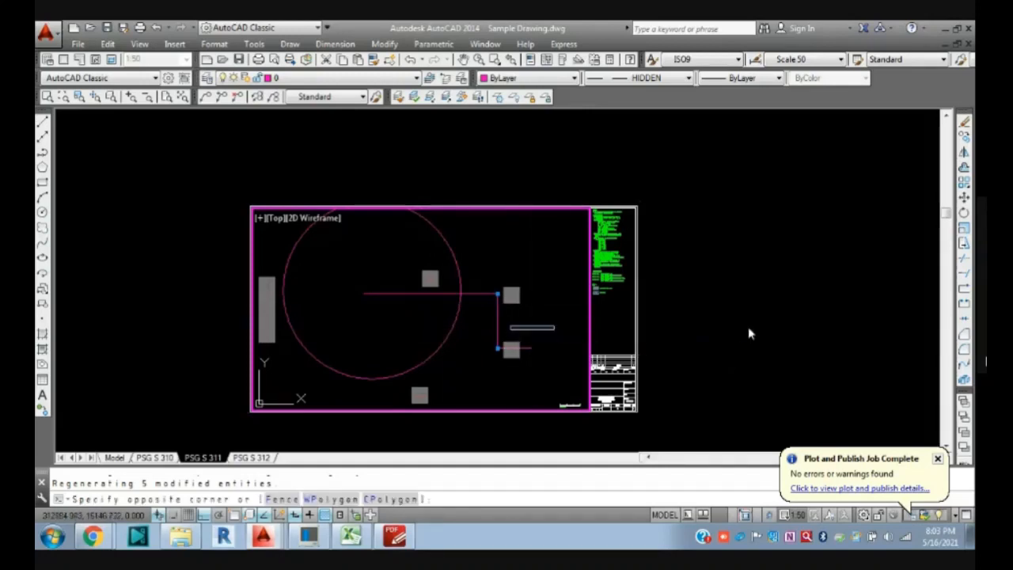
key("Escape")
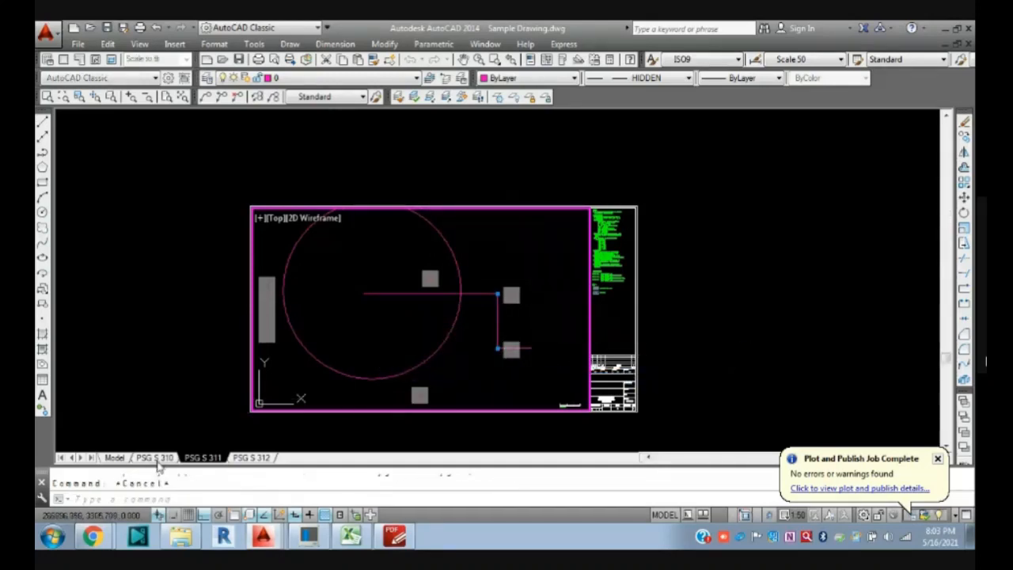
- Examine the title block on the PSG S 310 layout and its drawing title text
left_click(154, 457)
scroll(521, 294, "up", 6)
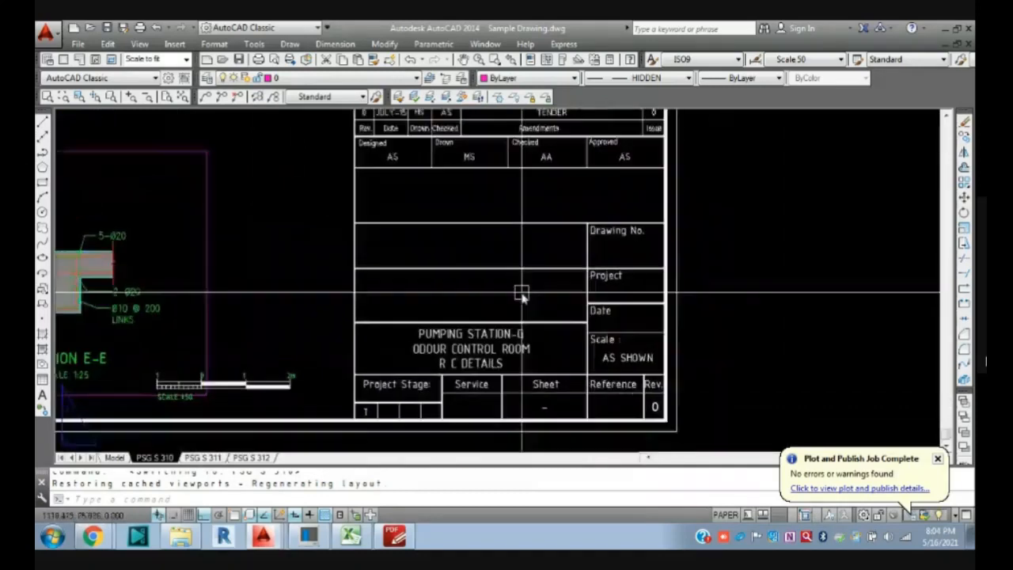
left_click(481, 349)
key("Escape")
left_click(444, 349)
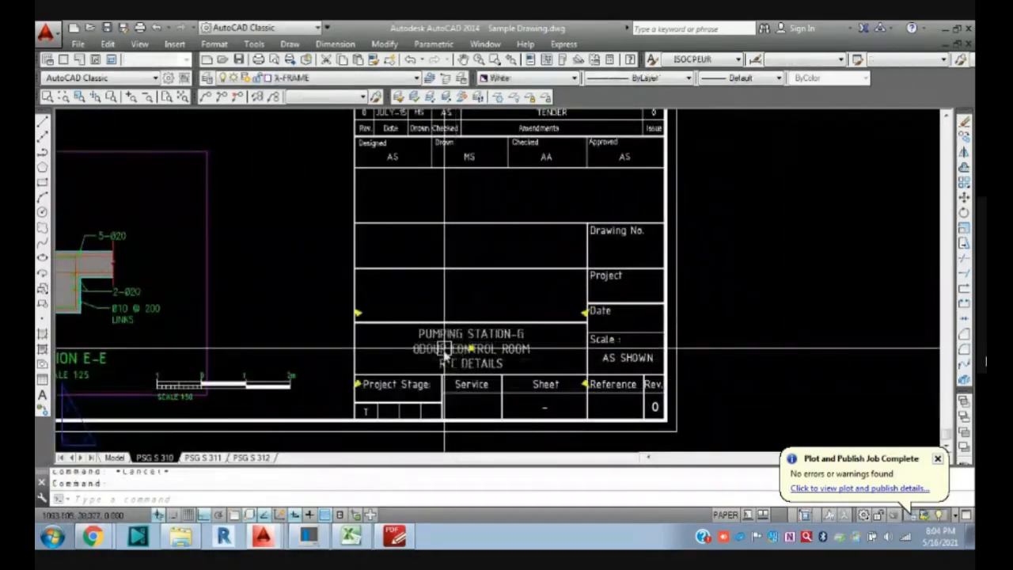
key("Escape")
scroll(485, 326, "down", 4)
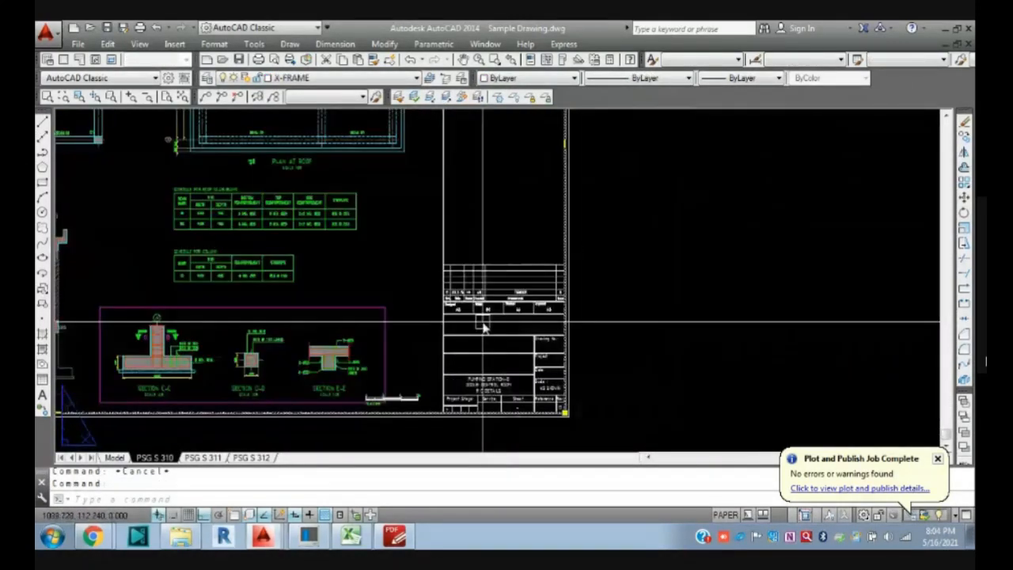
middle_click_drag(482, 321, 504, 434)
key("Escape")
middle_click_drag(519, 355, 535, 307)
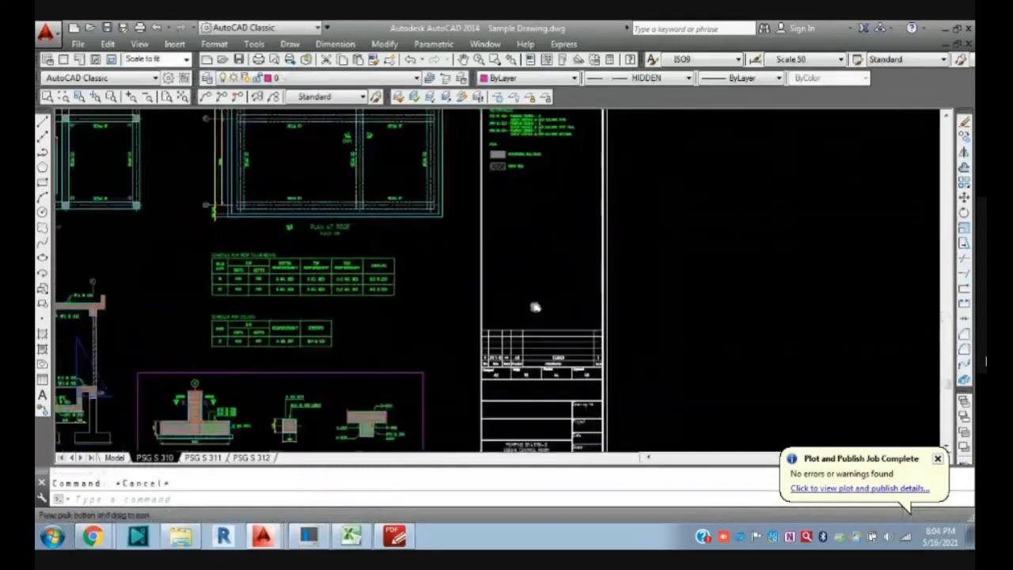
scroll(505, 351, "up", 6)
left_click(508, 393)
scroll(509, 393, "down", 3)
middle_click_drag(508, 392, 372, 133)
key("Escape")
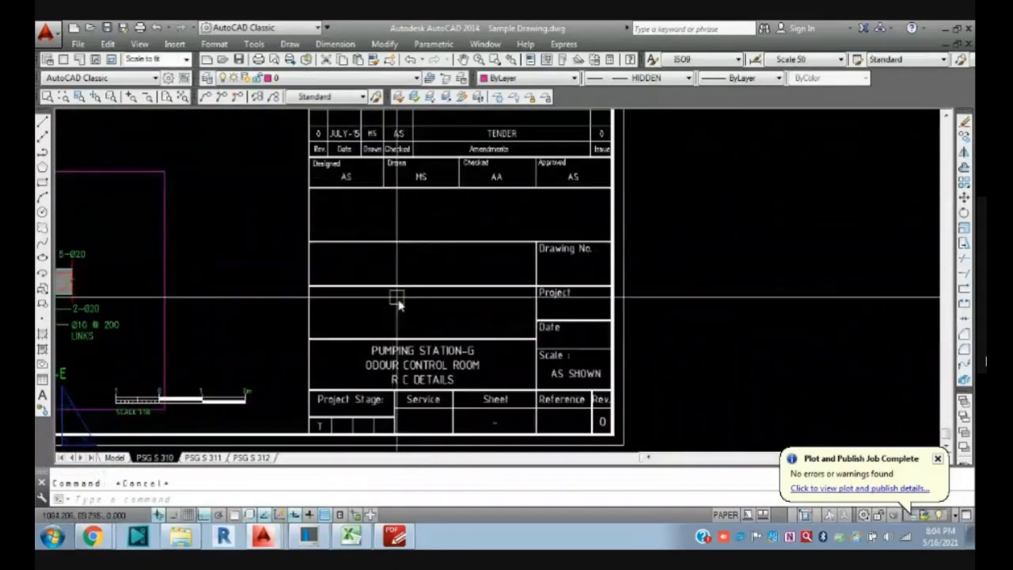
- Replace the drawing title line "R C DETAILS" with "GROUND FLOOR SLAB" in the PSG S 310 title block
scroll(391, 364, "up", 2)
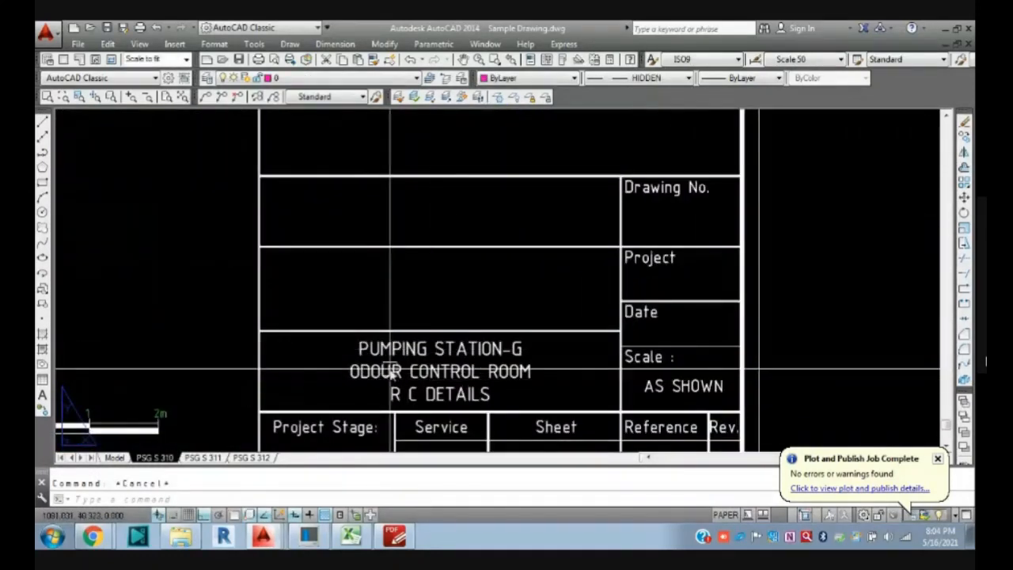
double_click(406, 373)
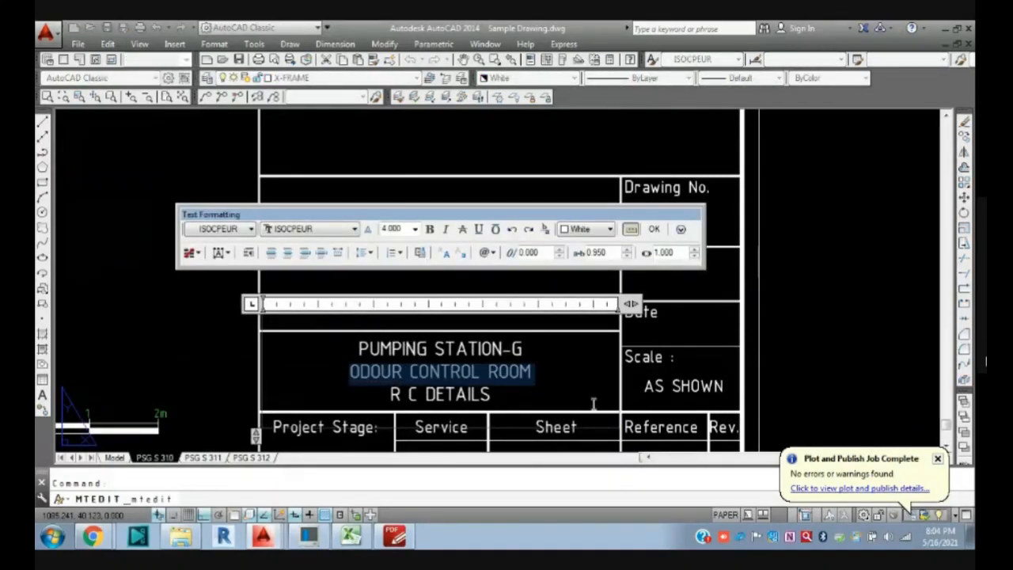
left_click(491, 393)
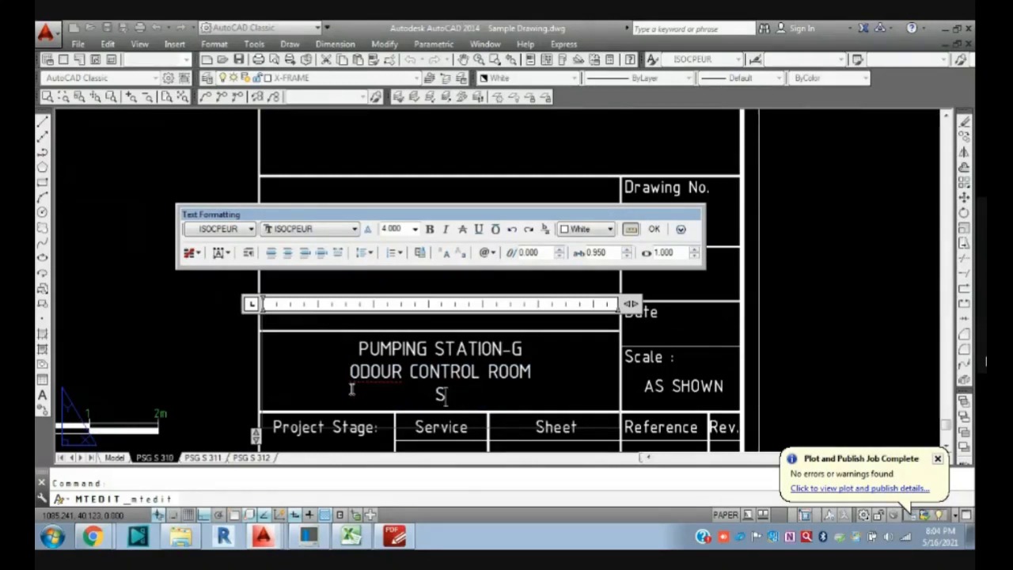
key("BackSpace")
type("F")
key("BackSpace")
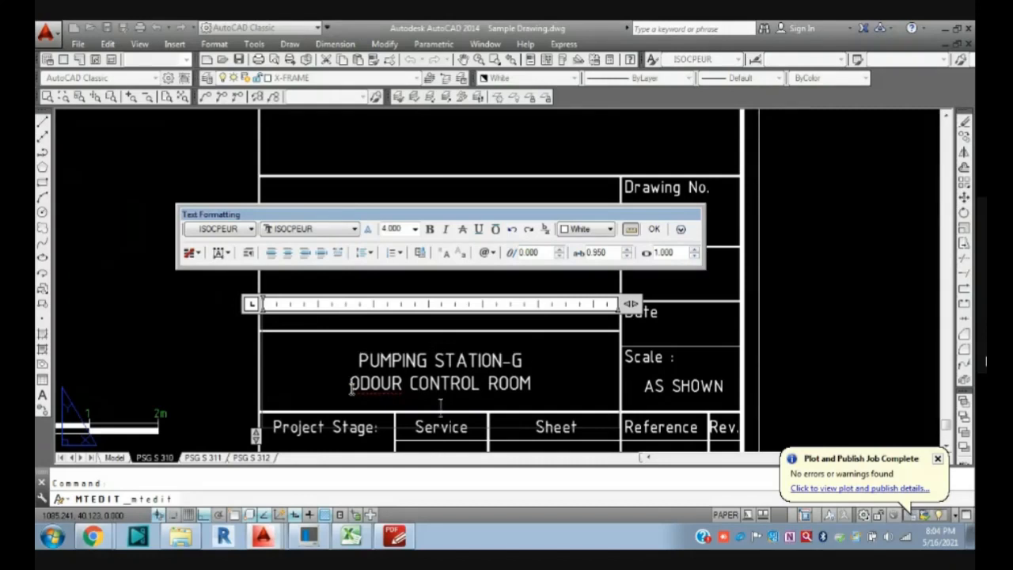
type("GROUND FLOOR SLAB")
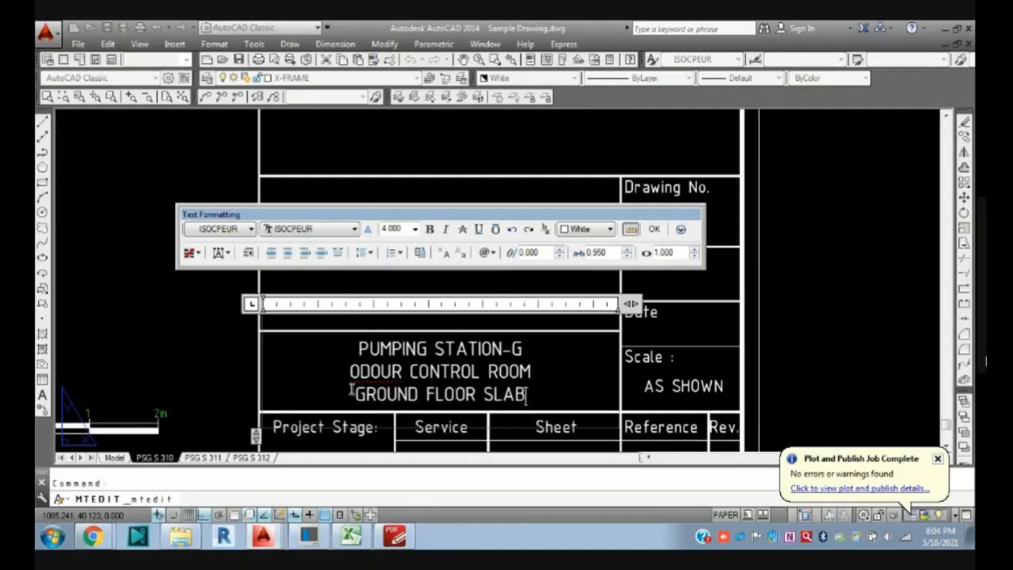
left_click(611, 411)
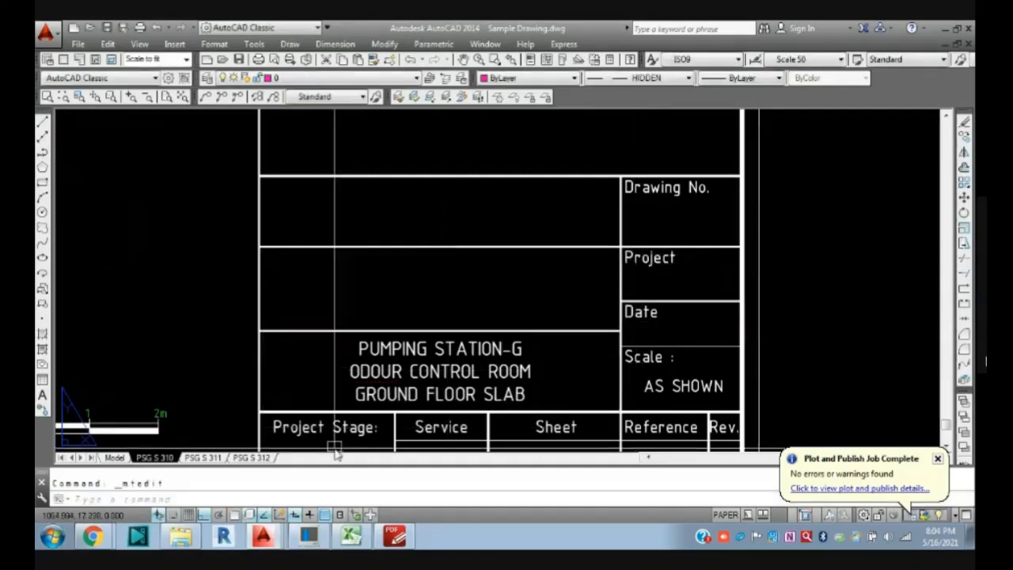
- Open the PSG S 311 layout and return it to paper space at its title block
left_click(209, 457)
scroll(582, 405, "up", 4)
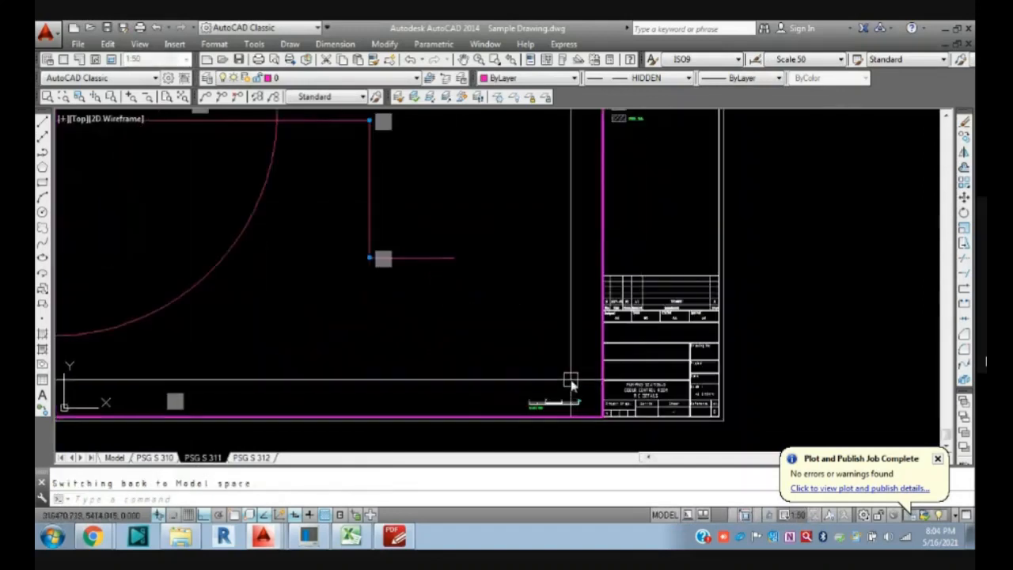
double_click(690, 215)
scroll(664, 389, "up", 8)
middle_click_drag(676, 414, 515, 218)
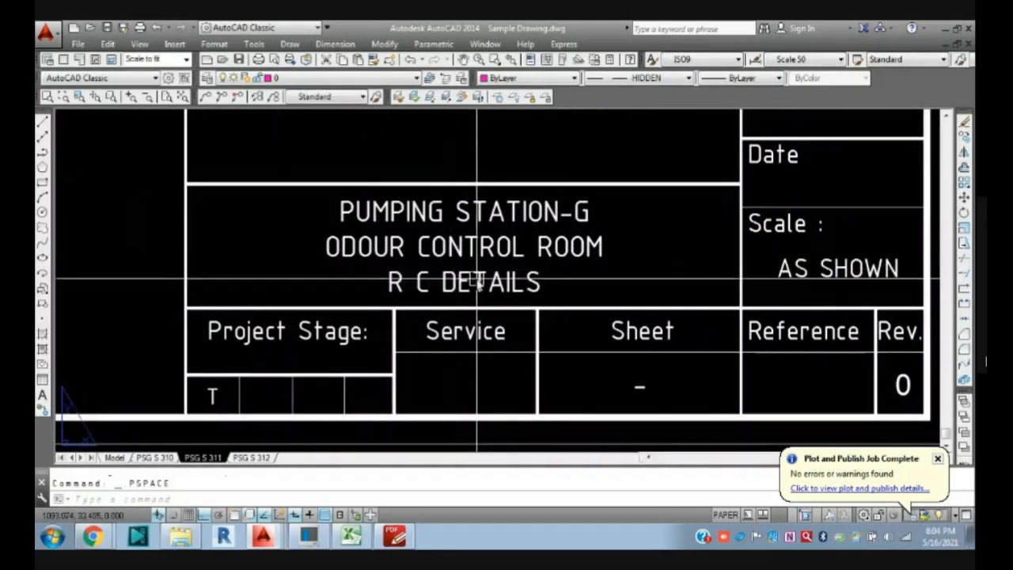
- Replace the drawing title line "R C DETAILS" with "RC WALL DETAILS" in the PSG S 311 title block
double_click(474, 282)
left_click_drag(541, 286, 382, 292)
type("W")
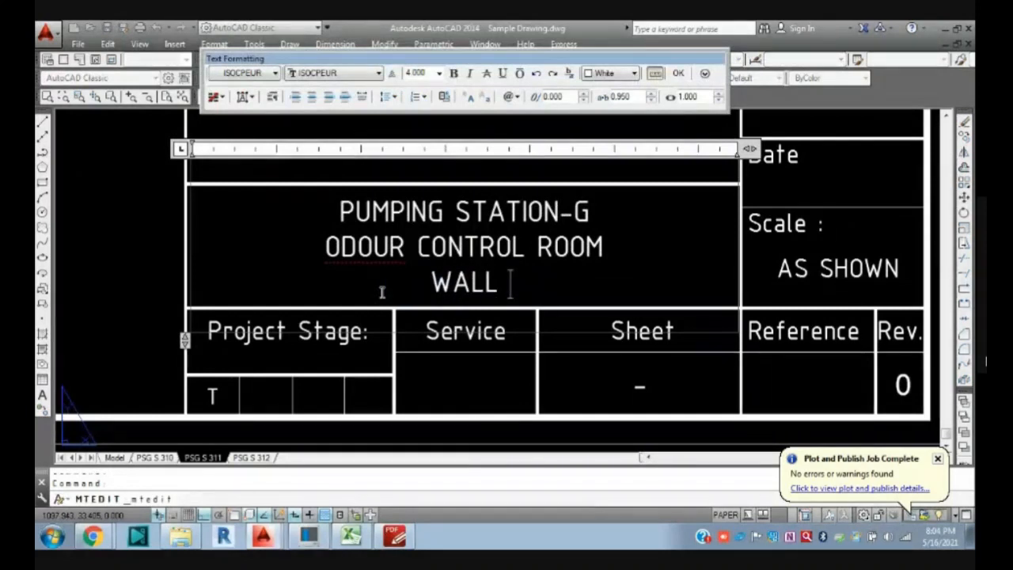
key("BackSpace")
type("RE")
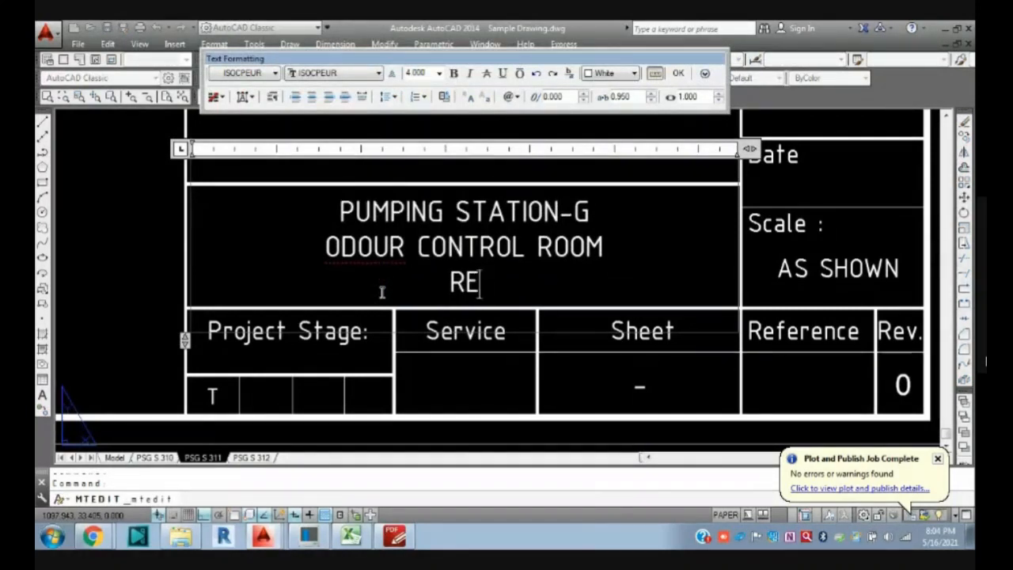
type(" WAL")
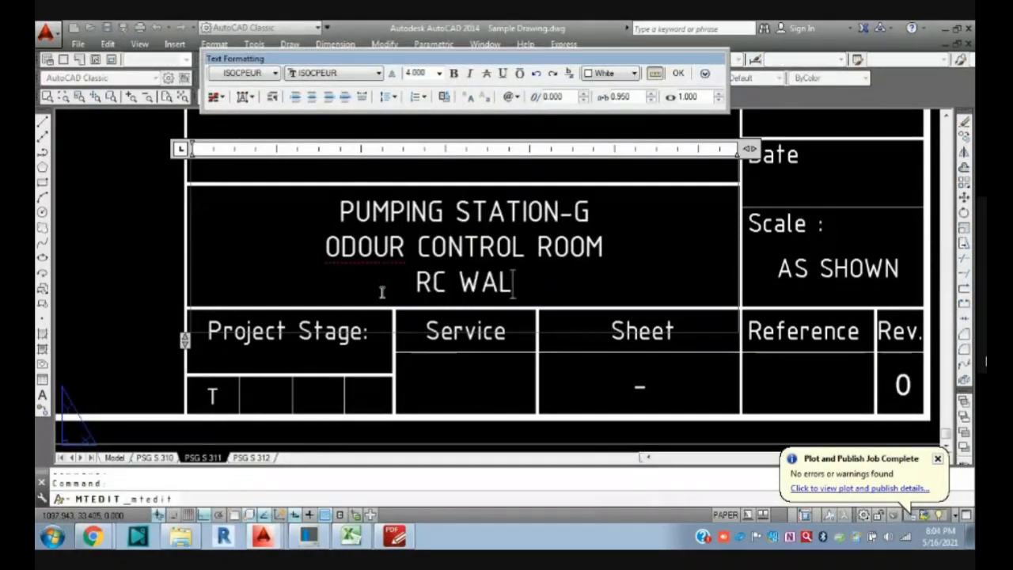
type("L DETAILS")
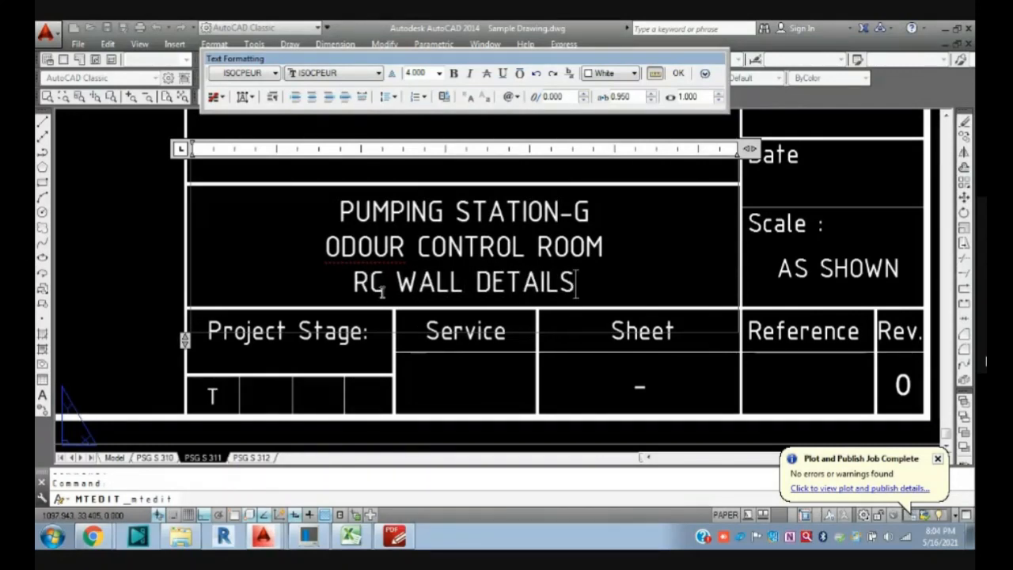
left_click(407, 345)
scroll(358, 265, "down", 6)
mouse_move(437, 311)
middle_mouse_down()
mouse_move(448, 321)
mouse_move(455, 310)
middle_mouse_up()
scroll(443, 273, "down", 2)
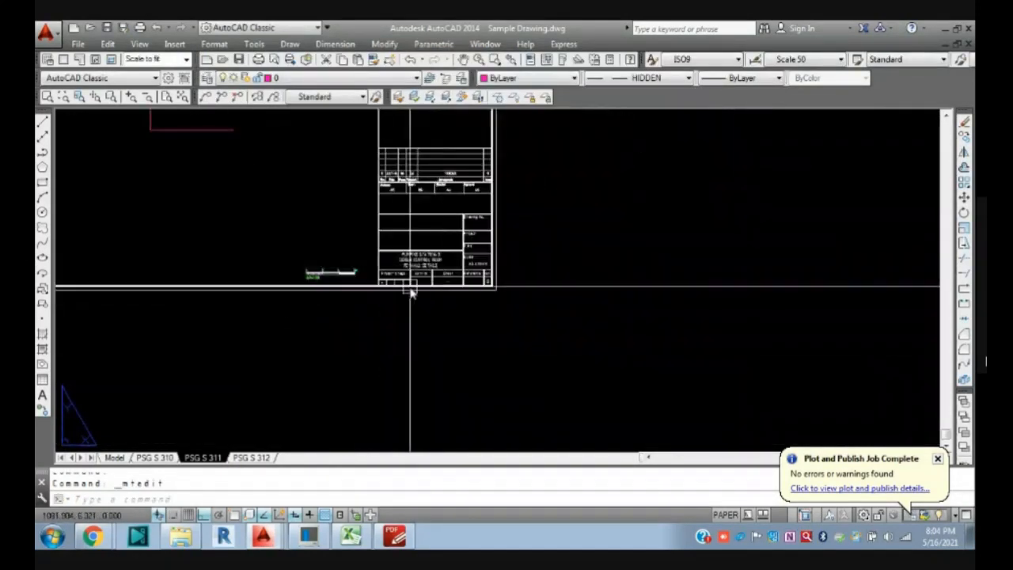
middle_click_drag(305, 231, 538, 451)
scroll(226, 199, "down", 4)
scroll(389, 274, "up", 4)
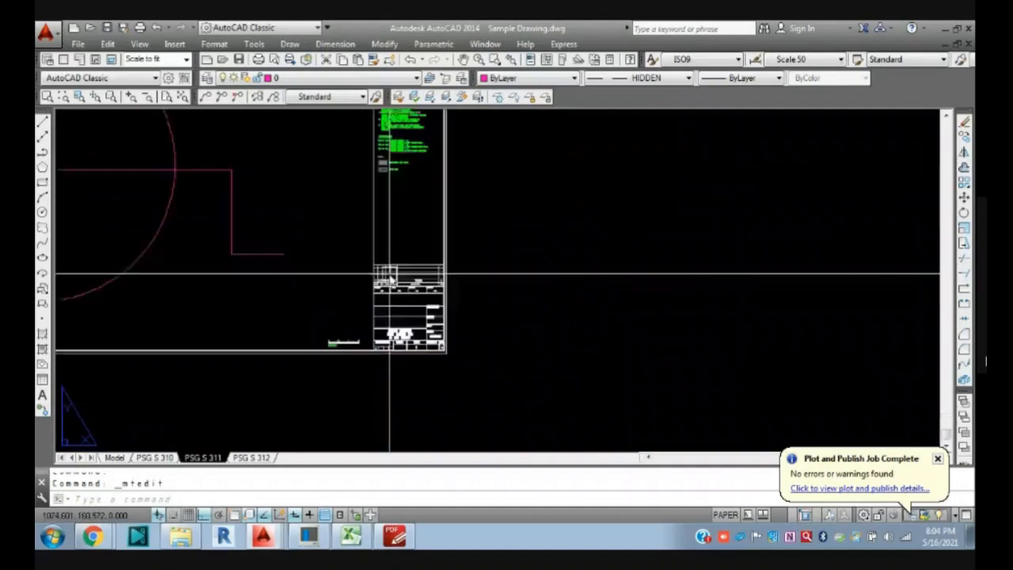
- On the PSG S 312 layout, change the drawing title line "R C DETAILS" to "R C COLUMN DETAILS"
left_click(251, 458)
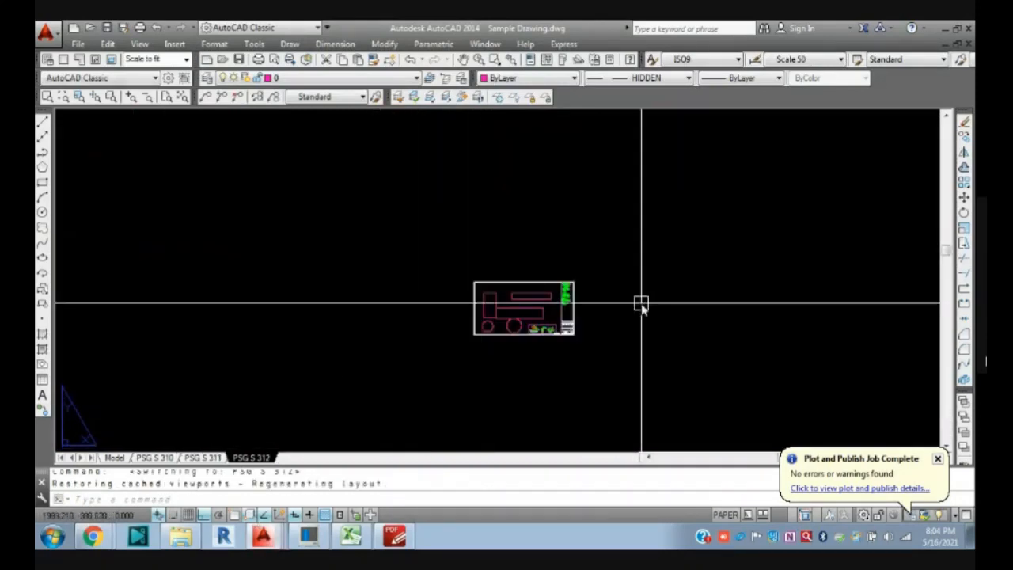
scroll(642, 301, "up", 8)
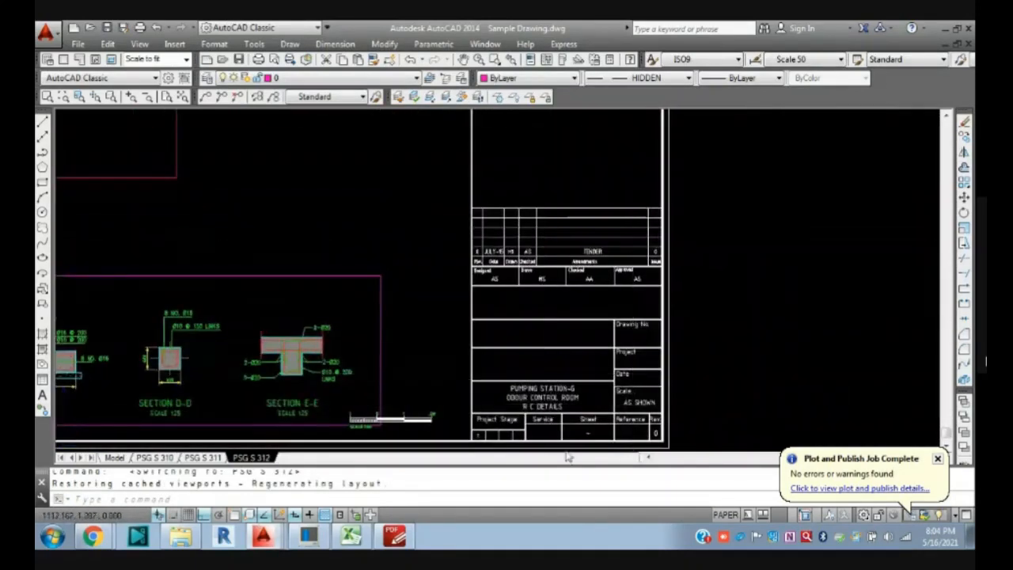
scroll(569, 449, "up", 6)
left_click(473, 267)
double_click(475, 273)
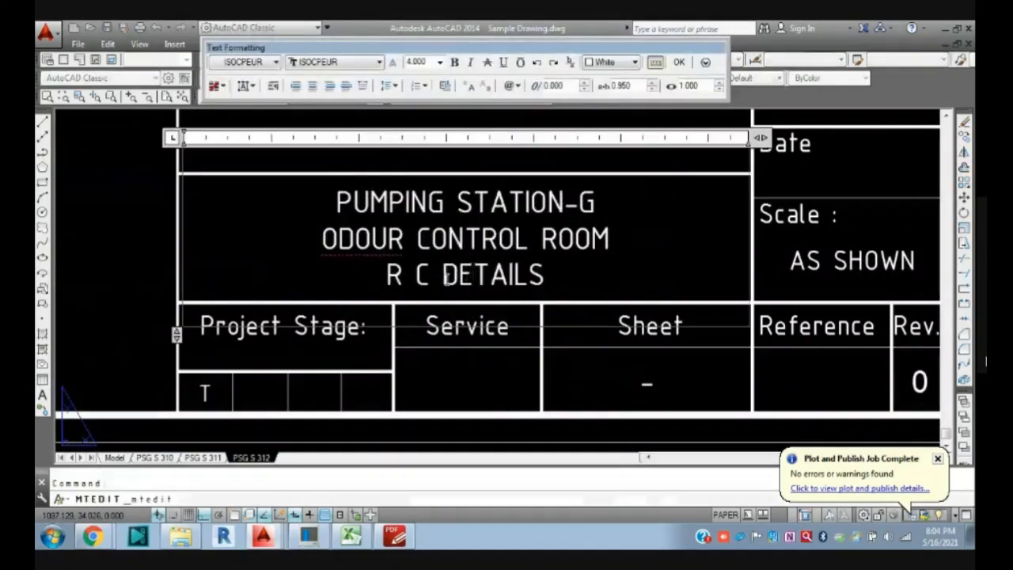
left_click_drag(441, 274, 673, 290)
type("COLUMM")
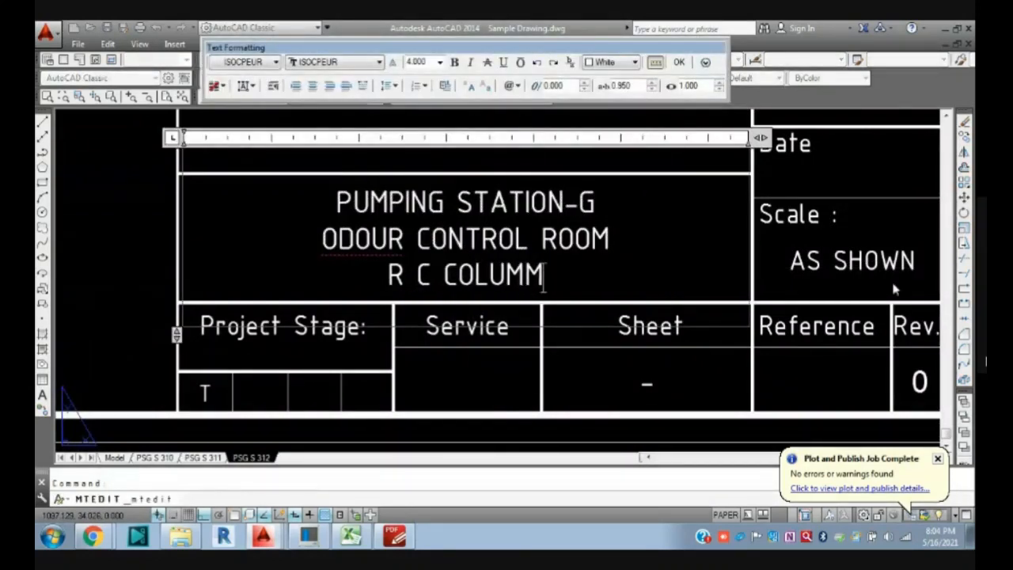
key("BackSpace")
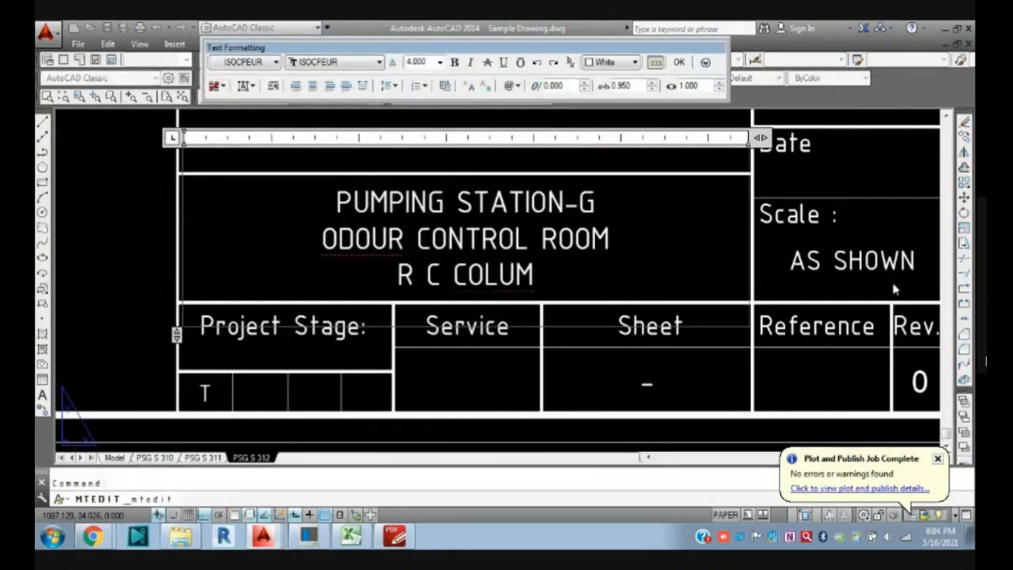
type("NS DETAILS")
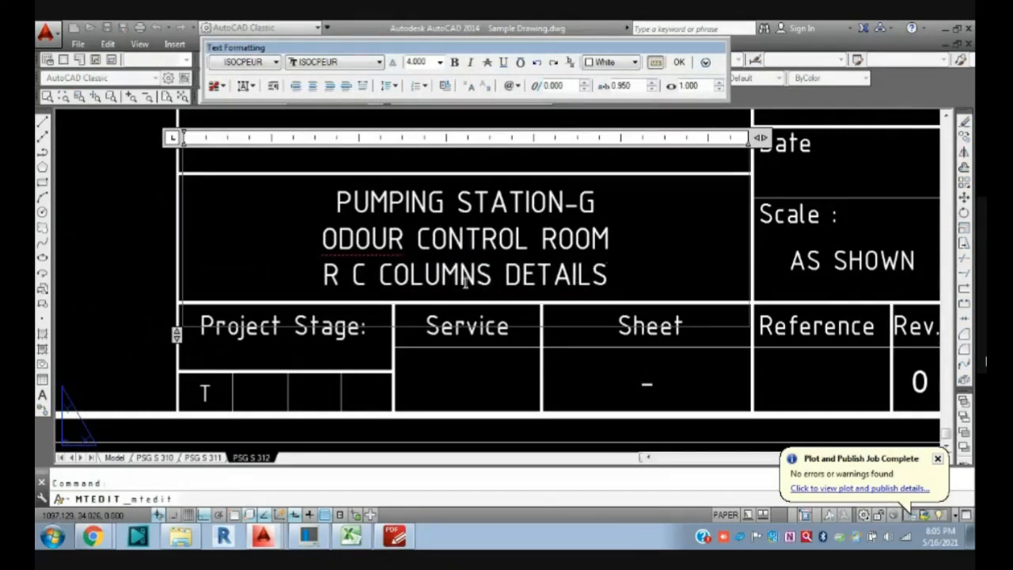
left_click_drag(492, 282, 481, 283)
key("Delete")
left_click(491, 345)
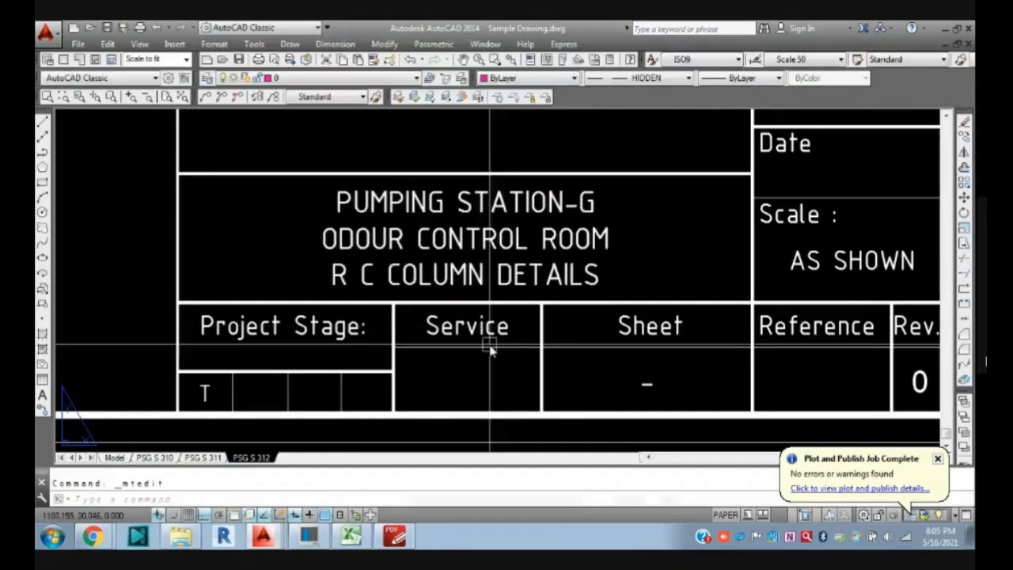
scroll(585, 353, "down", 5)
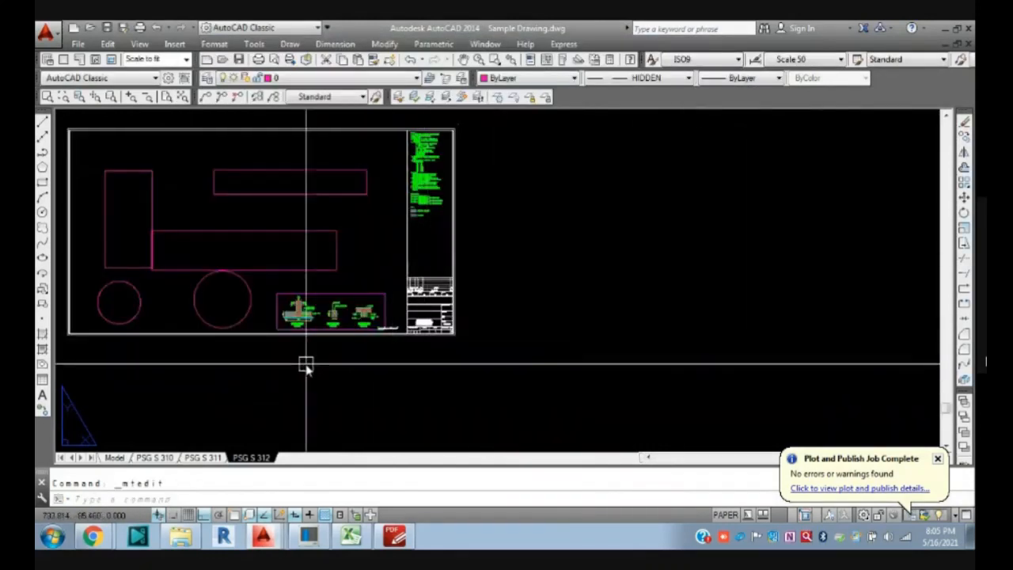
middle_click_drag(306, 364, 456, 414)
- Switch to the Google Meet window in Chrome to check the meeting participants, and return to AutoCAD
mouse_move(93, 536)
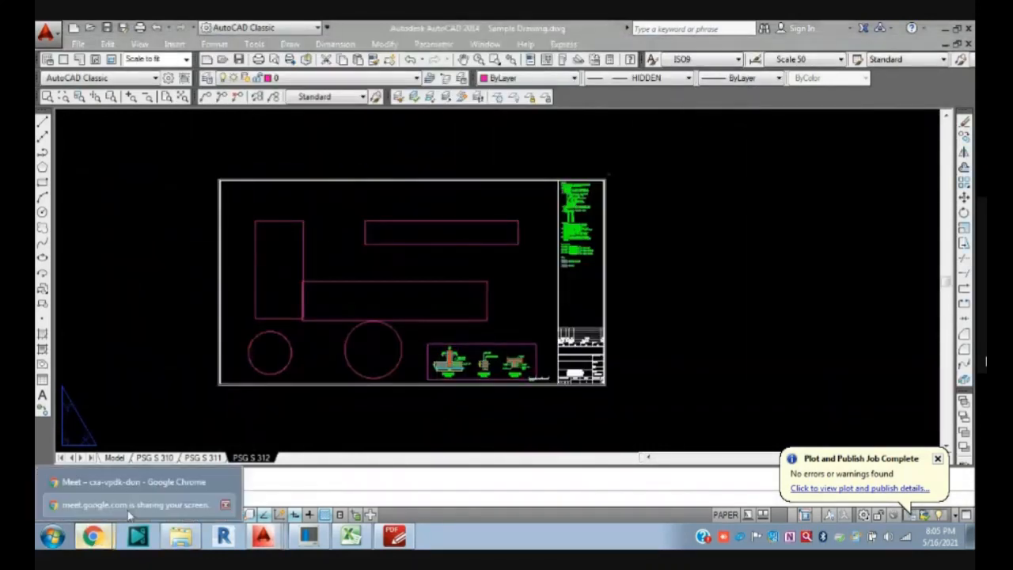
left_click(135, 479)
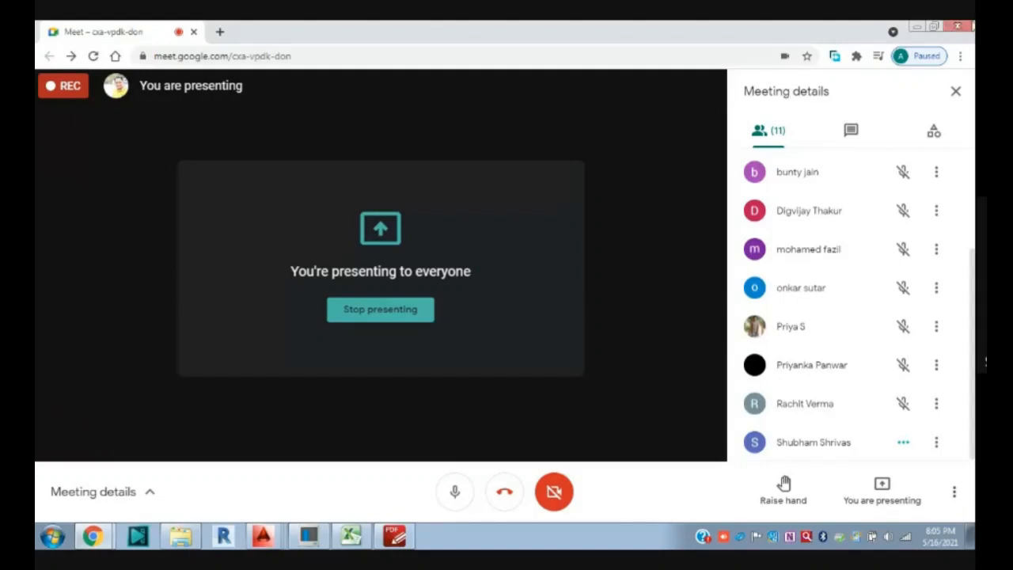
left_click(922, 28)
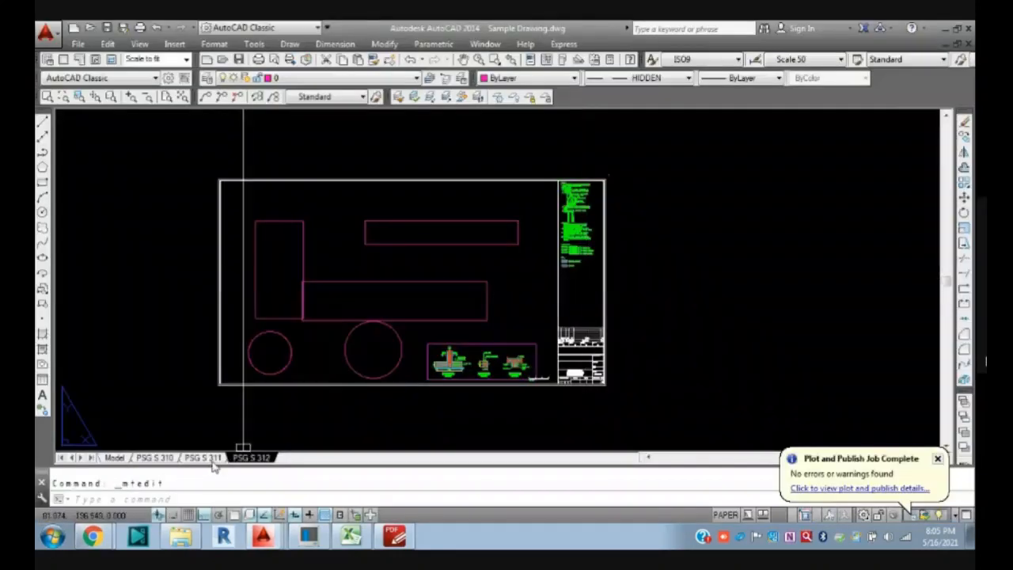
mouse_move(214, 465)
mouse_move(162, 464)
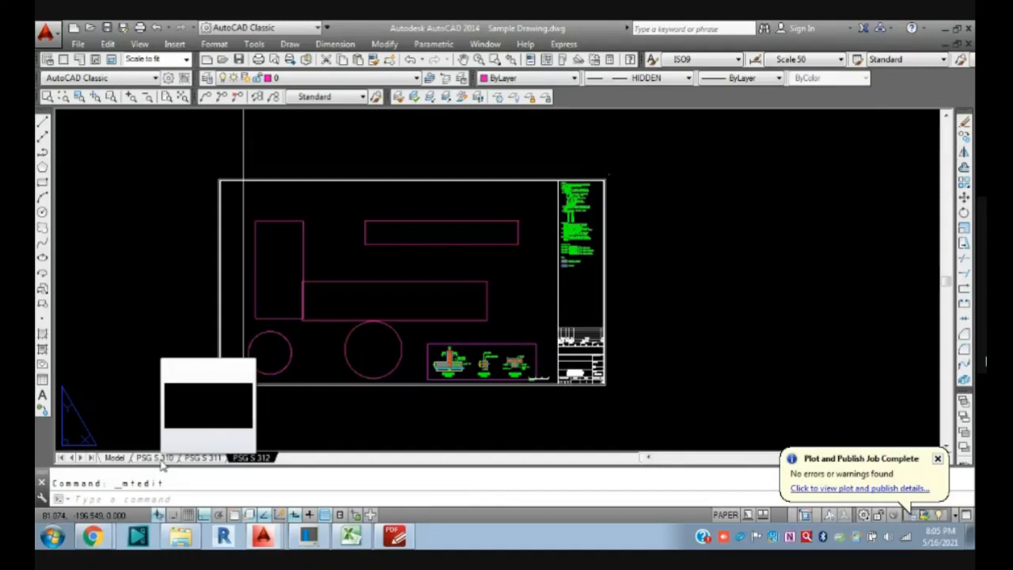
right_click(161, 464)
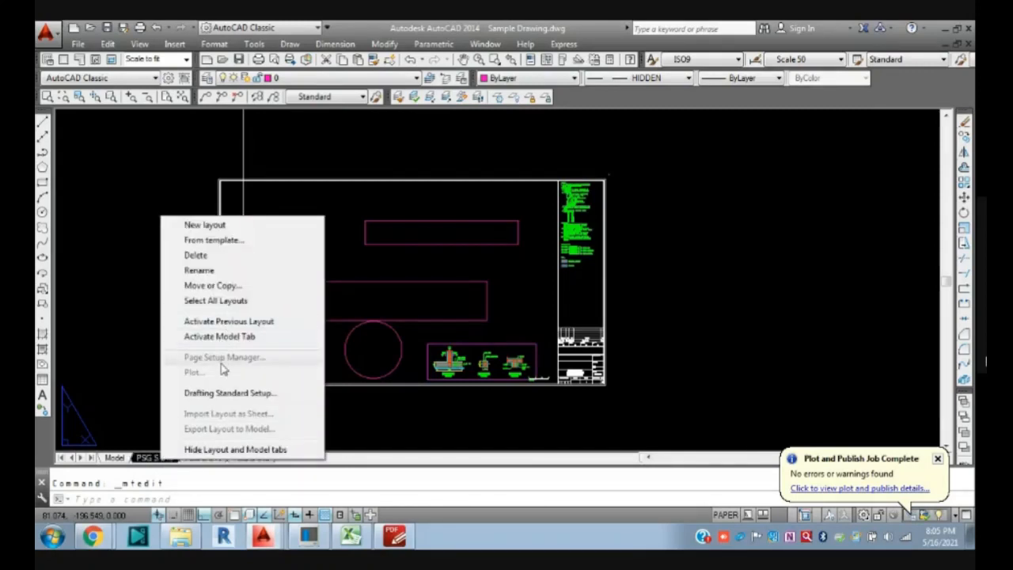
key("Escape")
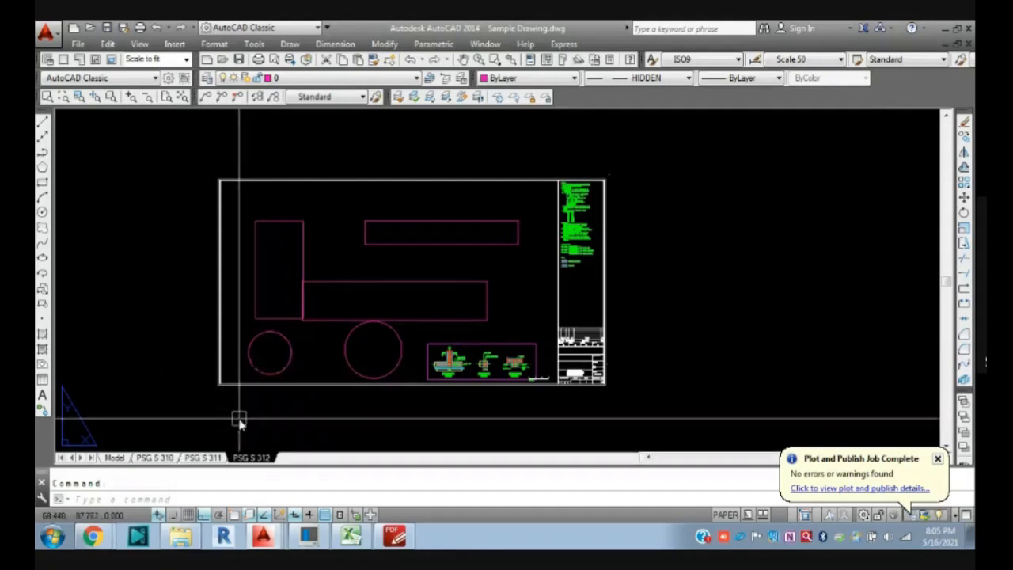
right_click(201, 459)
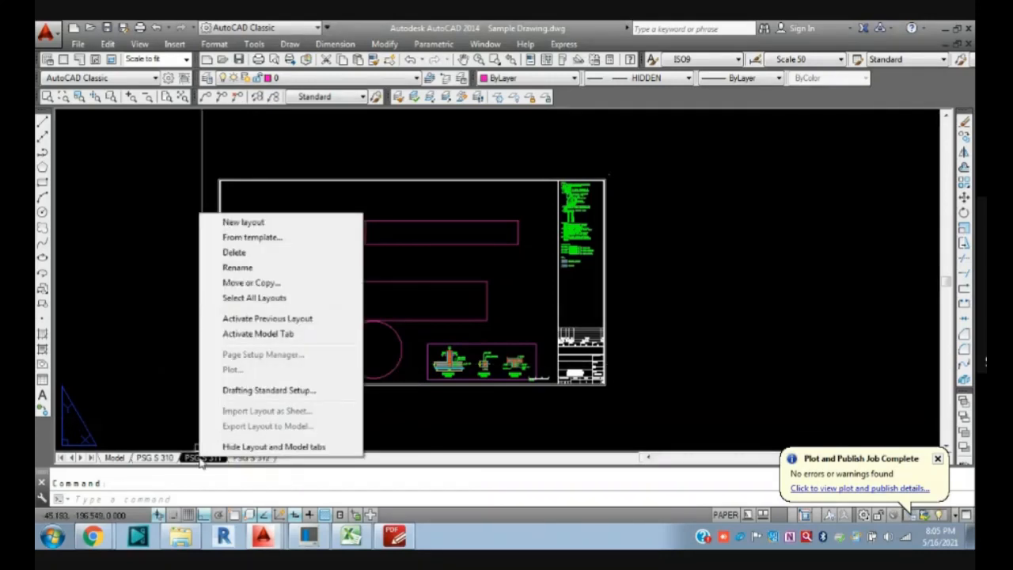
key("Escape")
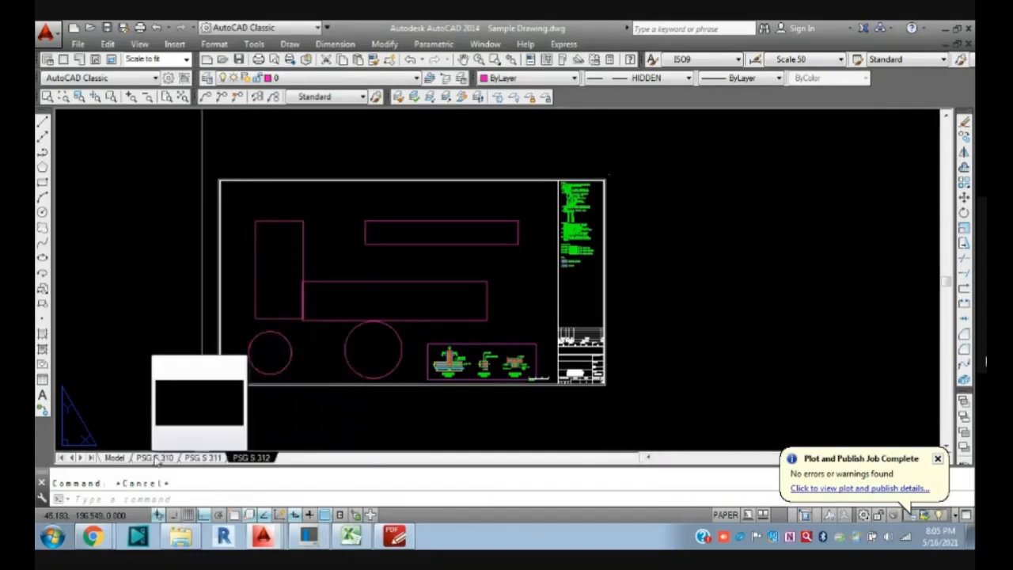
right_click(265, 459)
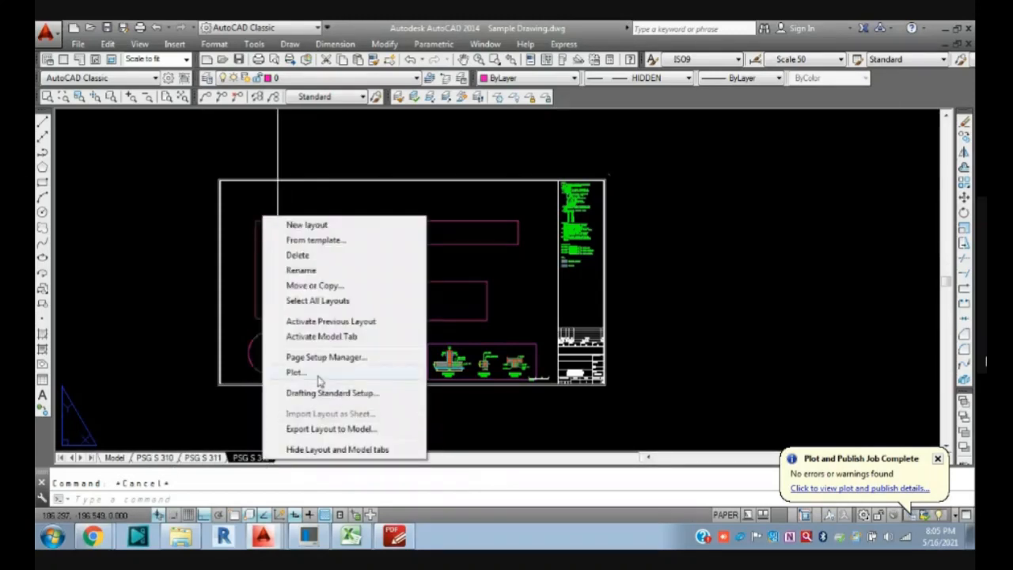
- Switch to the Test1.dwg drawing, look through Layout1 and Layout2, and return to Layout1
left_click(156, 305)
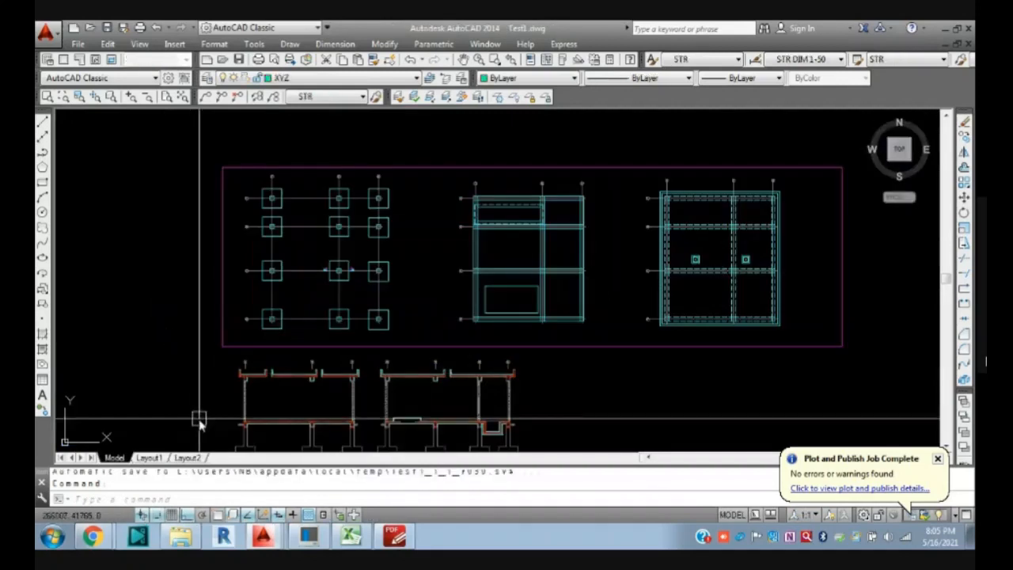
left_click(158, 460)
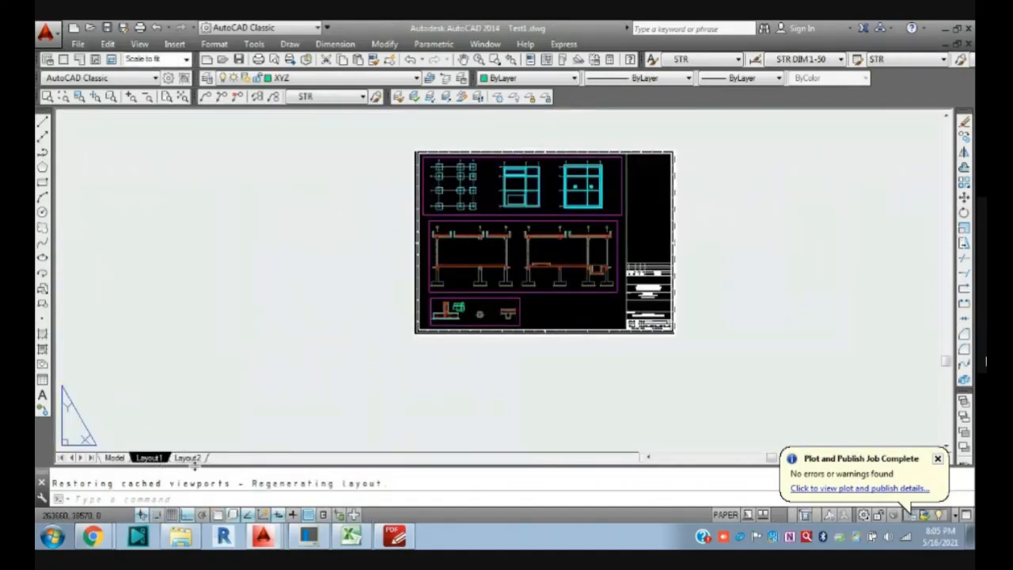
left_click(190, 458)
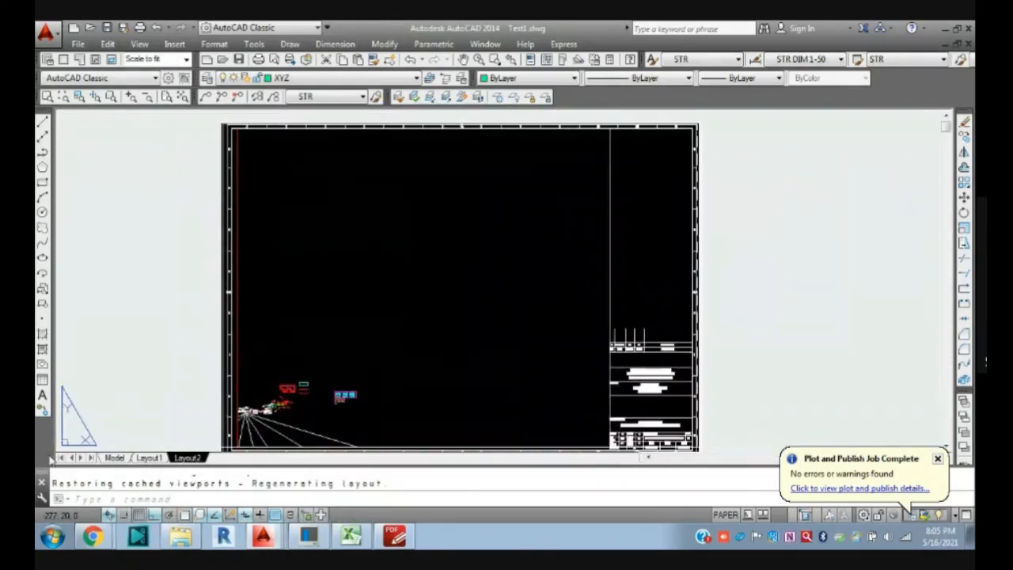
left_click(148, 458)
- Review the page setups available for Layout1 of Test1.dwg in the Page Setup Manager and close it
right_click(152, 458)
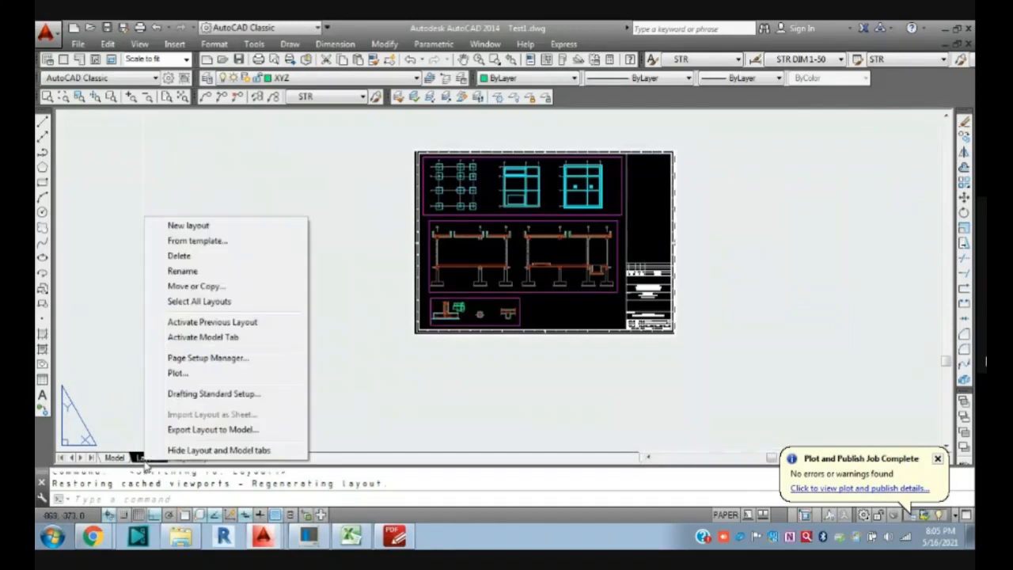
left_click(210, 361)
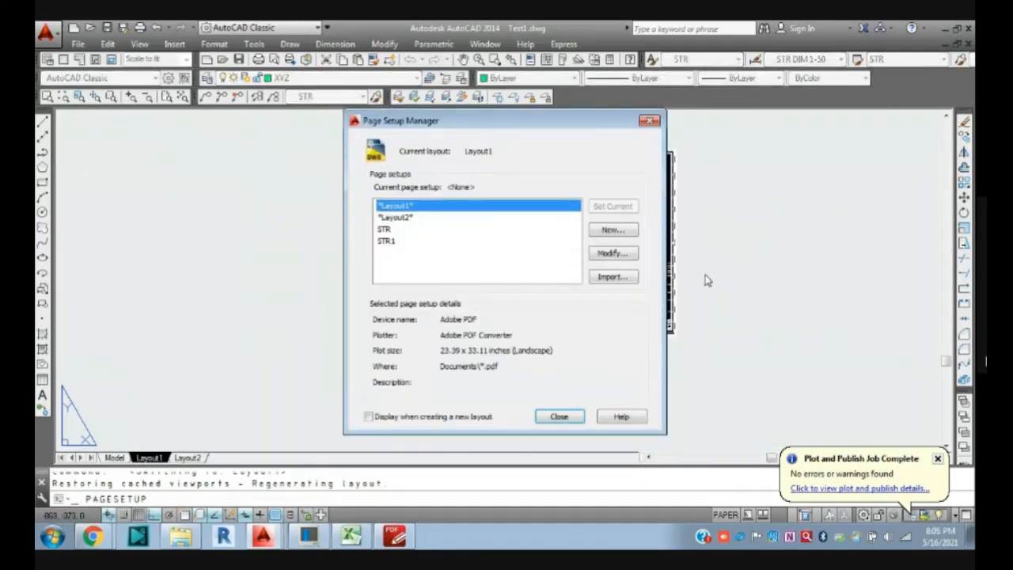
left_click(559, 416)
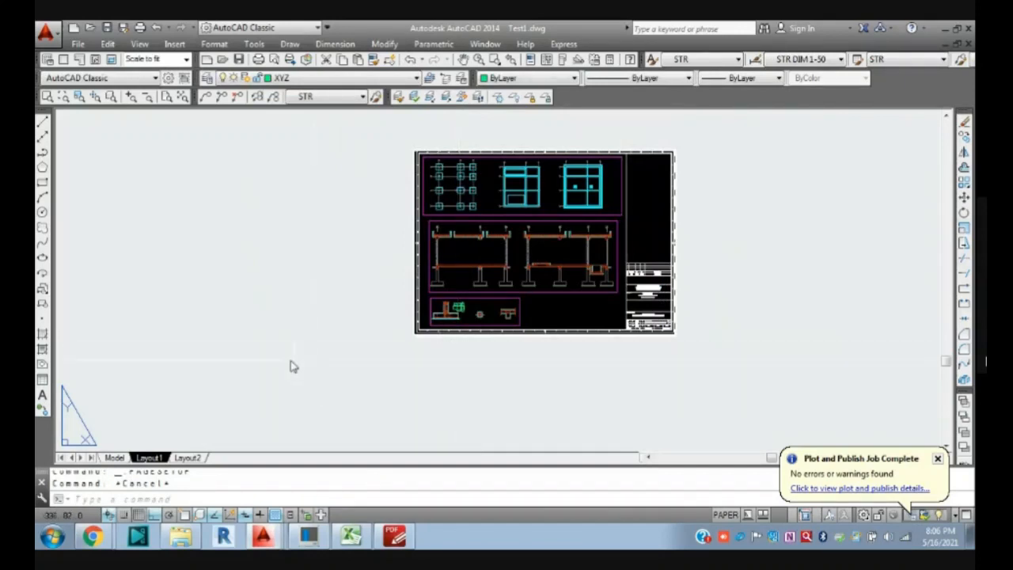
- In Test 2.dwg, modify Layout1's page setup to use the Adobe PDF plotter with A1 paper size
key("ctrl+Tab")
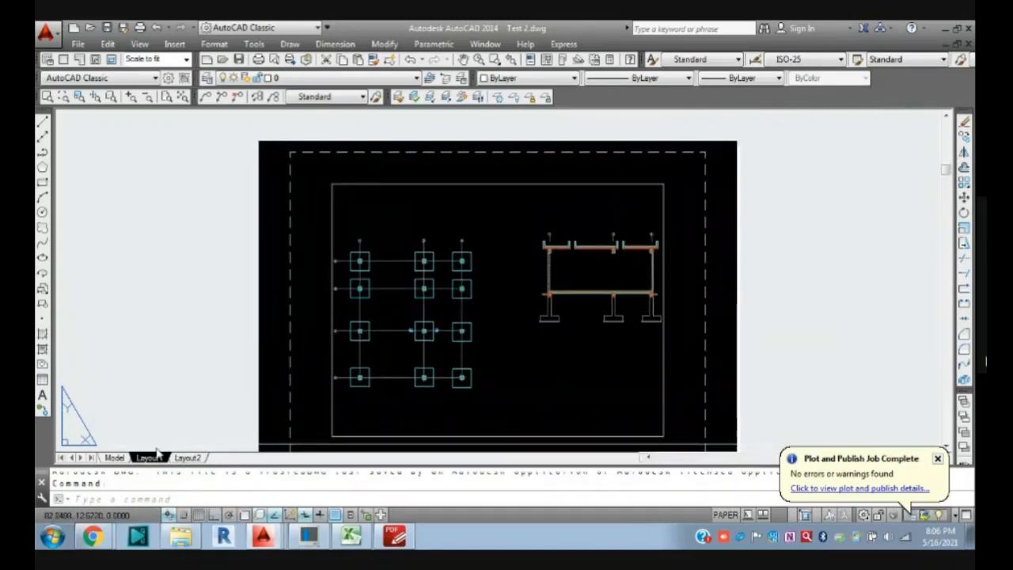
right_click(148, 457)
left_click(203, 356)
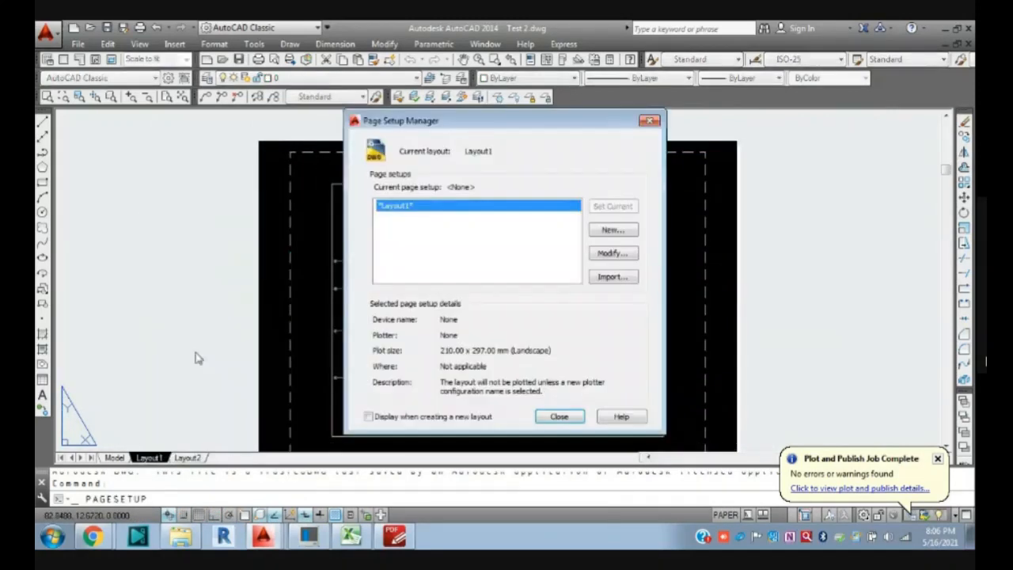
left_click(610, 253)
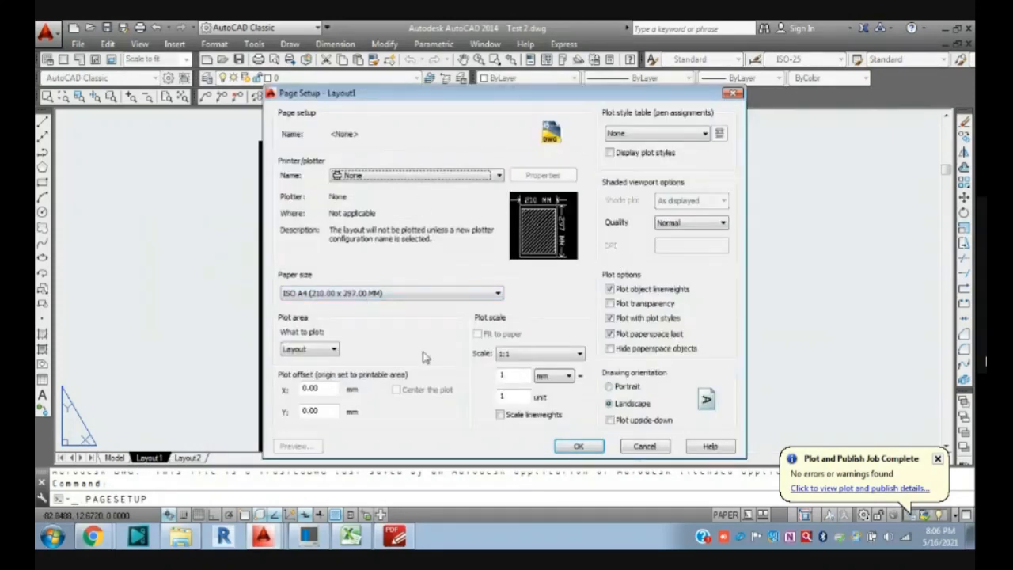
left_click(382, 176)
scroll(364, 229, "down", 3)
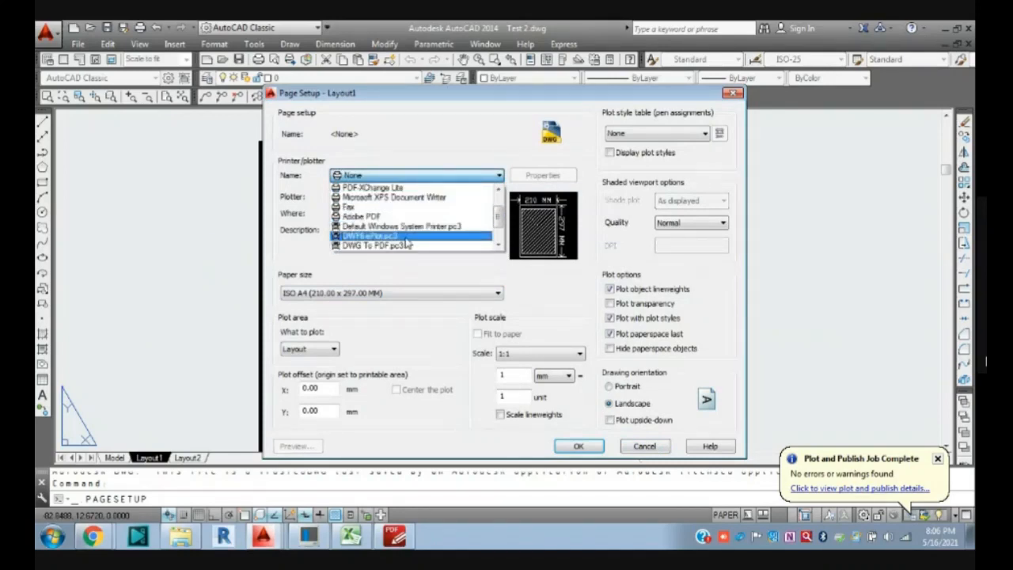
left_click(375, 218)
left_click(351, 294)
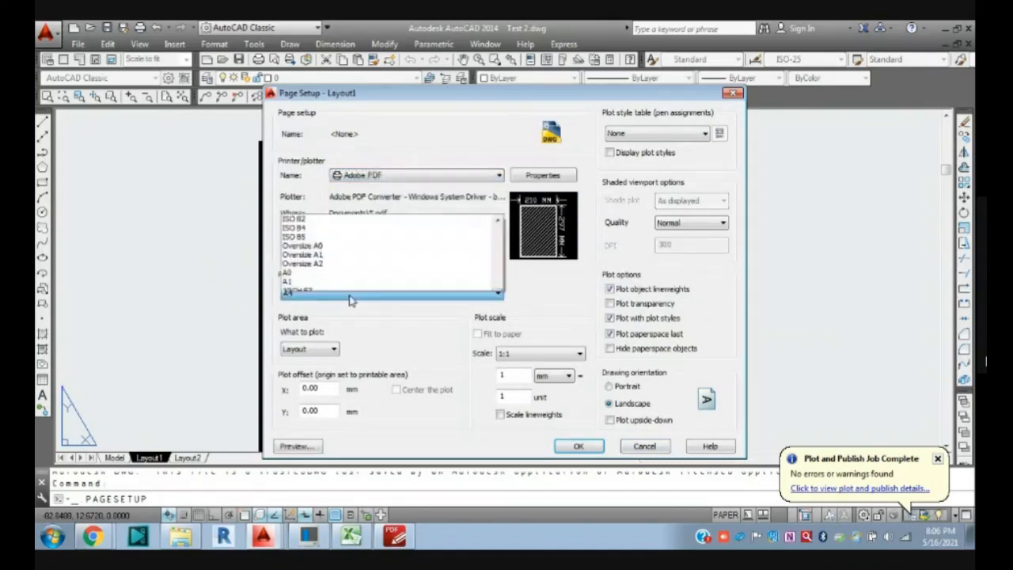
left_click(291, 88)
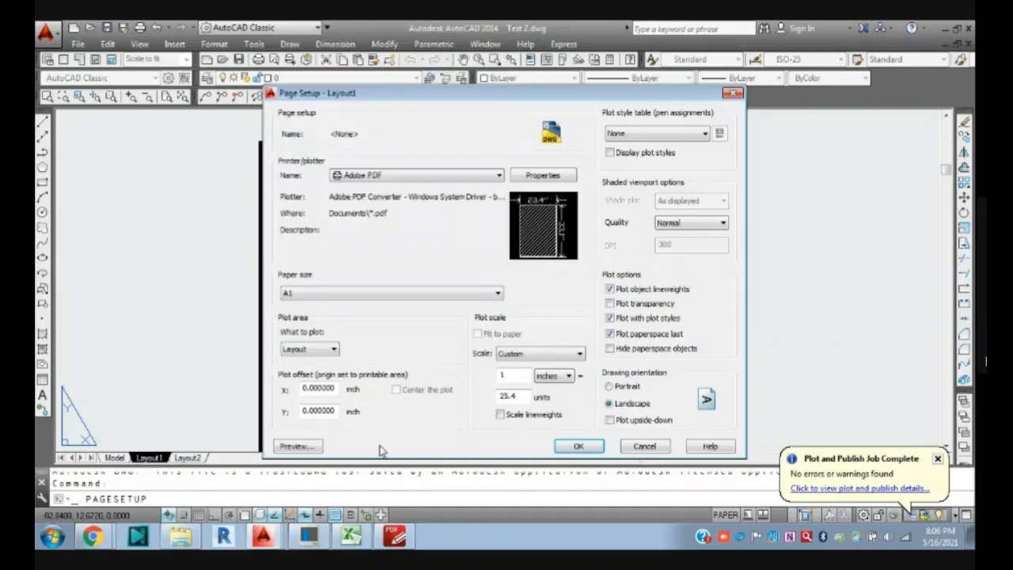
left_click(577, 448)
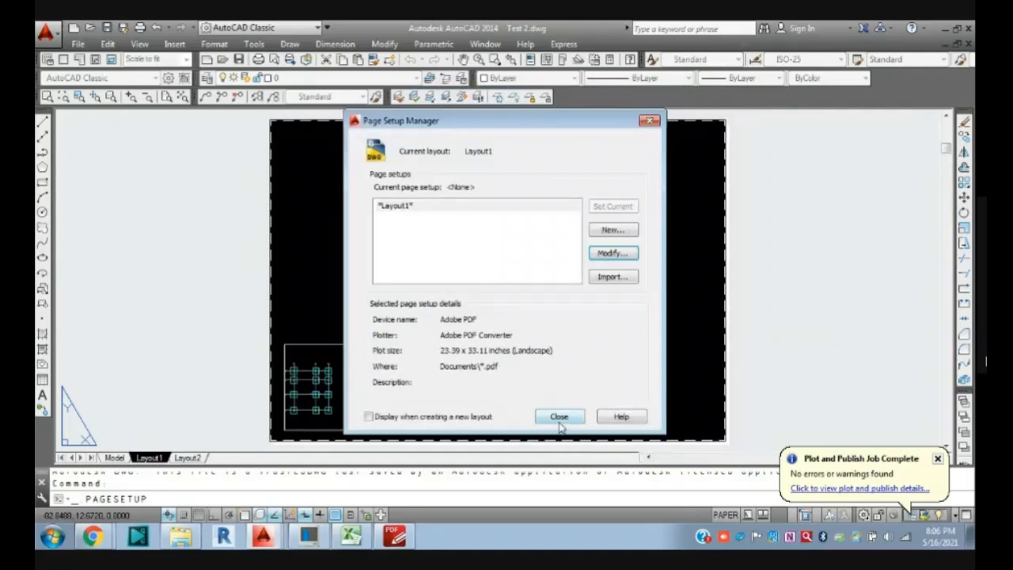
- Check the options for creating a page setup and for the Layout1 entry, and close the Page Setup Manager
left_click(613, 230)
key("Escape")
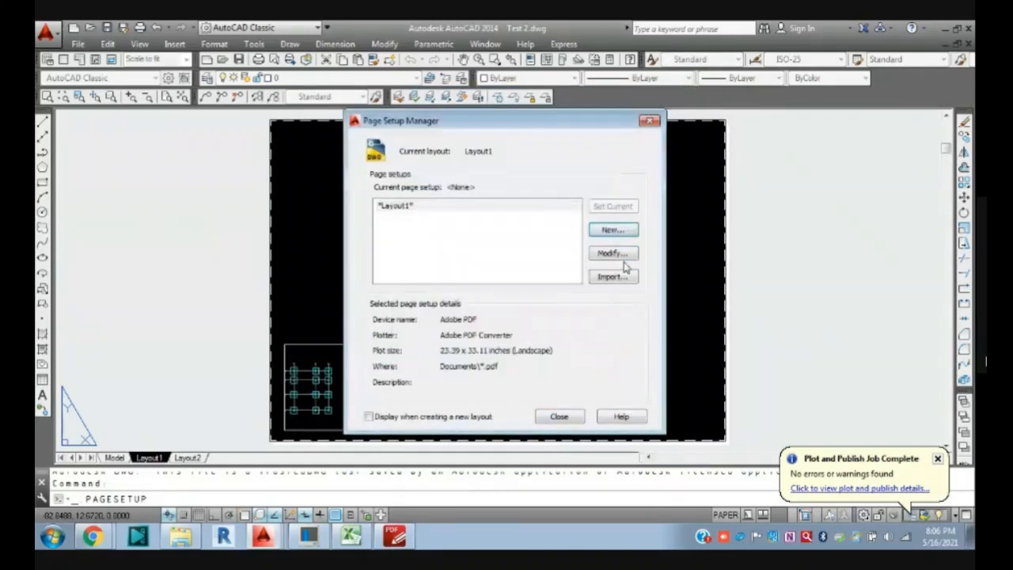
left_click(394, 209)
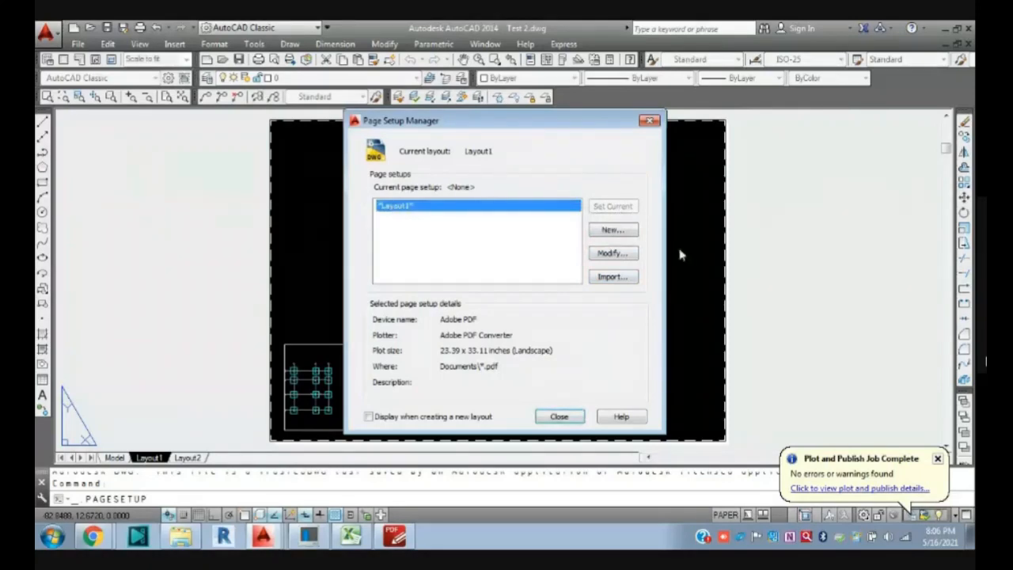
right_click(388, 210)
key("Escape")
key("Escape")
- Activate Layout2 and review its plotter and paper size in the Page Setup Manager
left_click(187, 457)
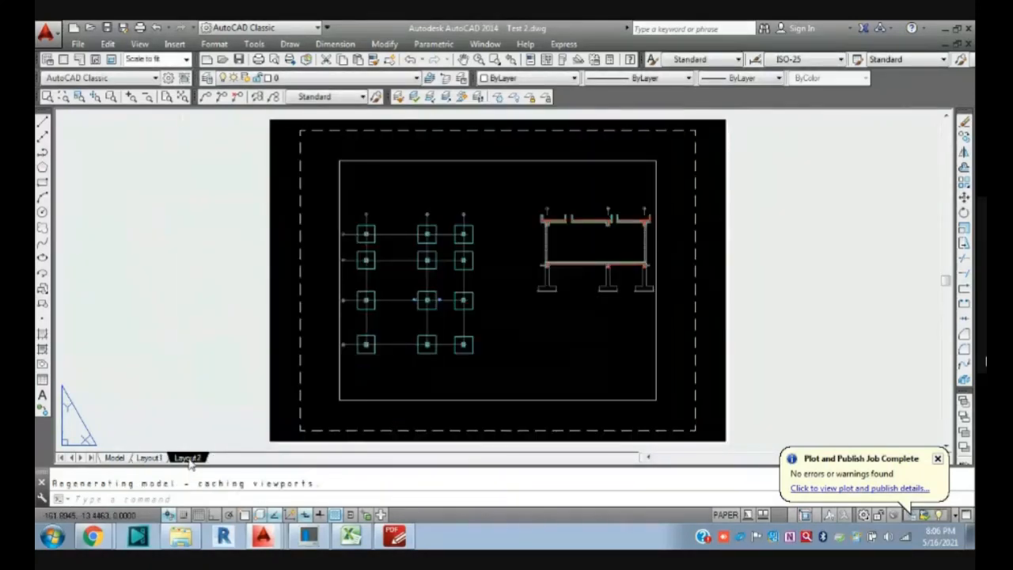
right_click(187, 458)
left_click(263, 357)
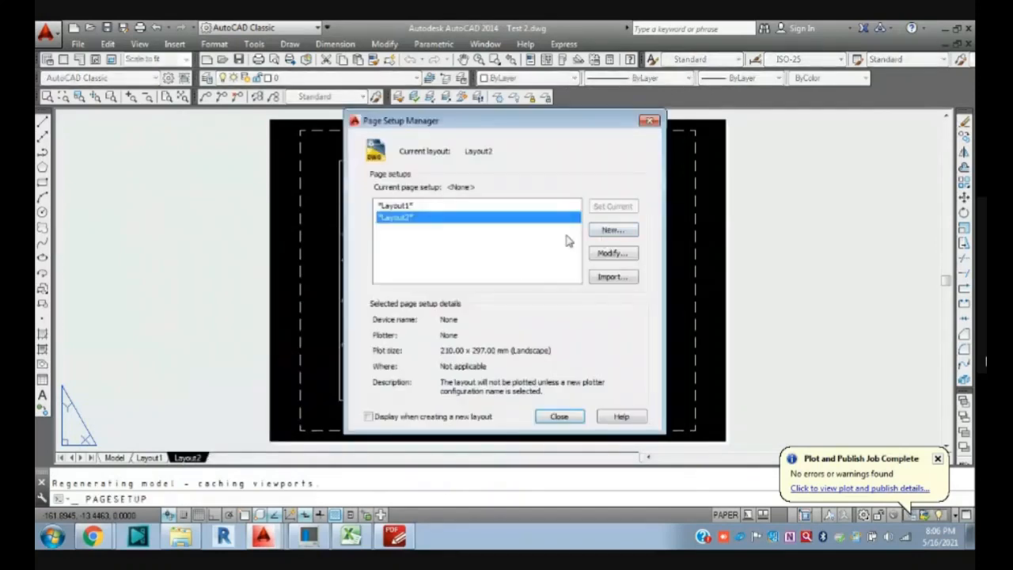
left_click(558, 416)
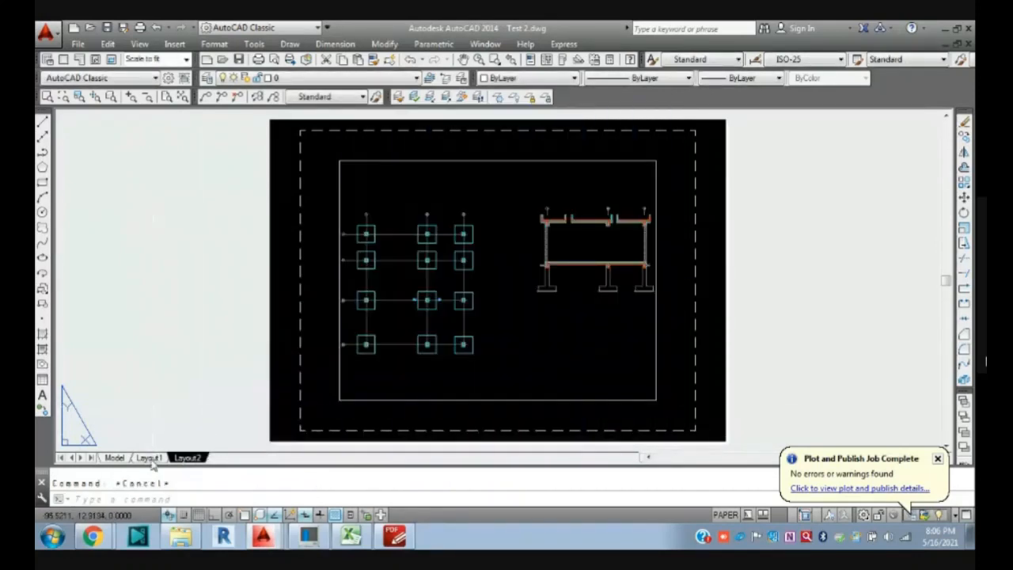
- Return to Layout1 and review its page setup in the Page Setup Manager
left_click(149, 458)
right_click(149, 458)
left_click(242, 357)
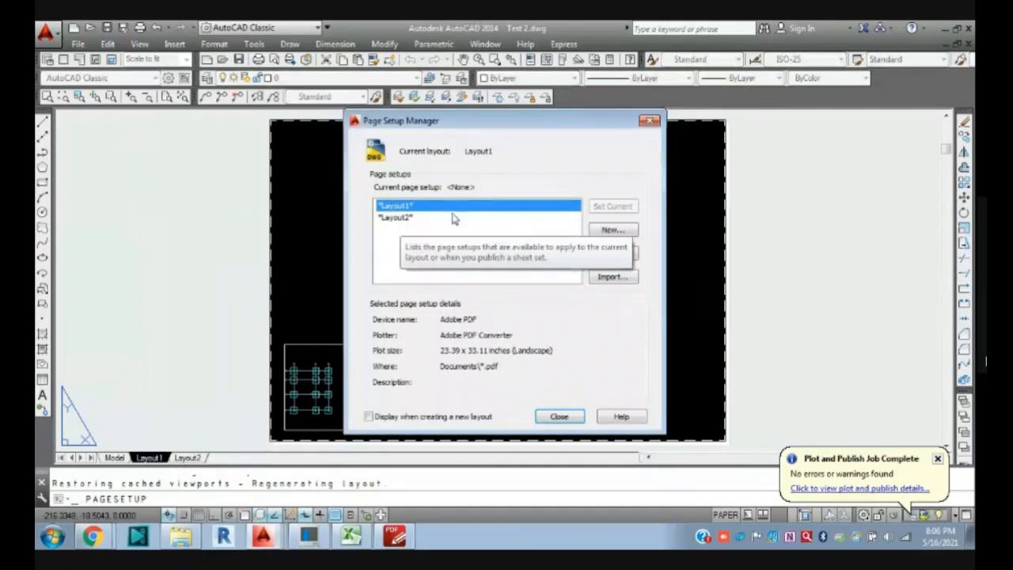
left_click(612, 253)
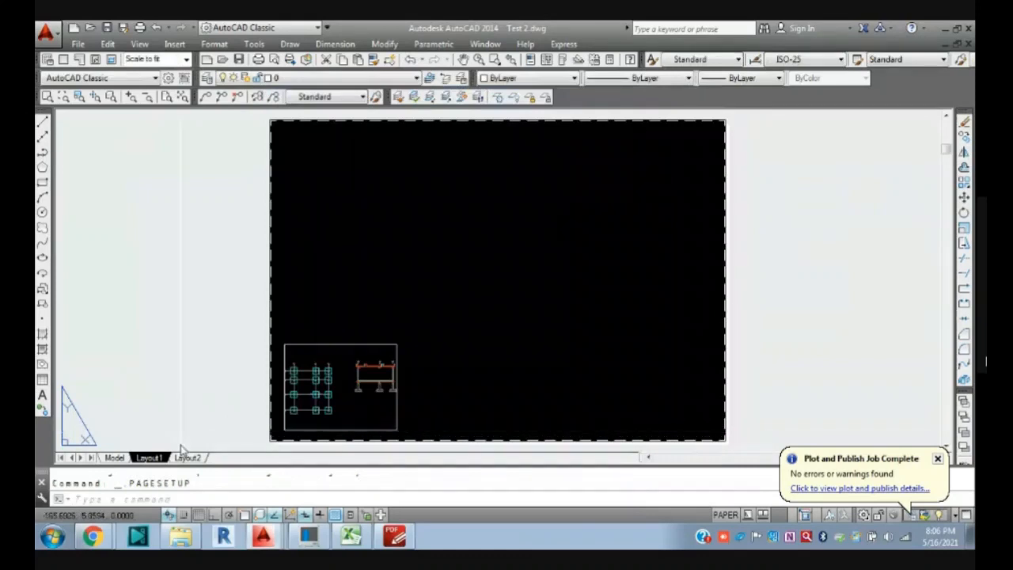
- Open Layout2's page setup settings to inspect the plotter, paper size and scale, and close them without changes
left_click(188, 458)
right_click(188, 458)
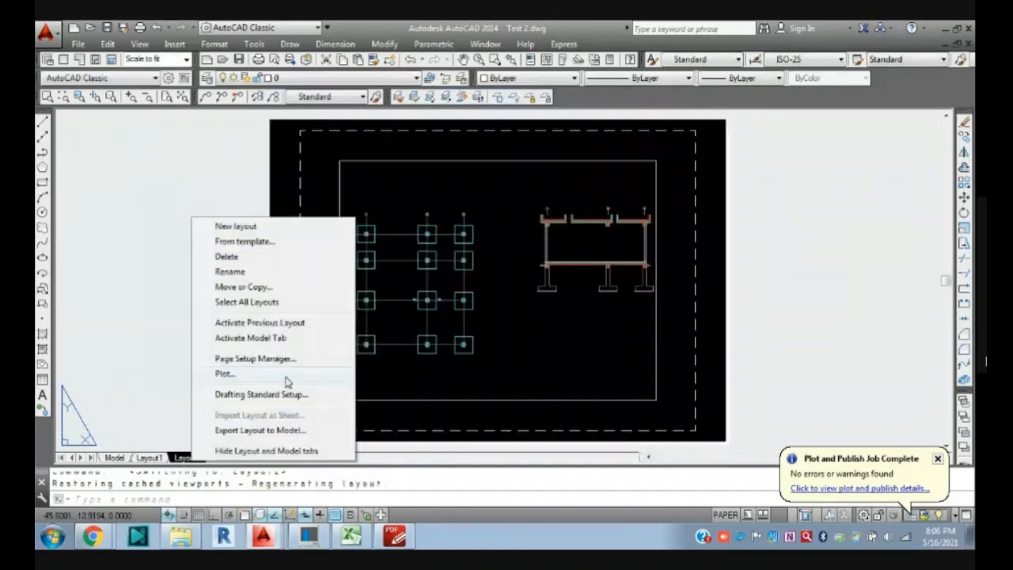
left_click(255, 358)
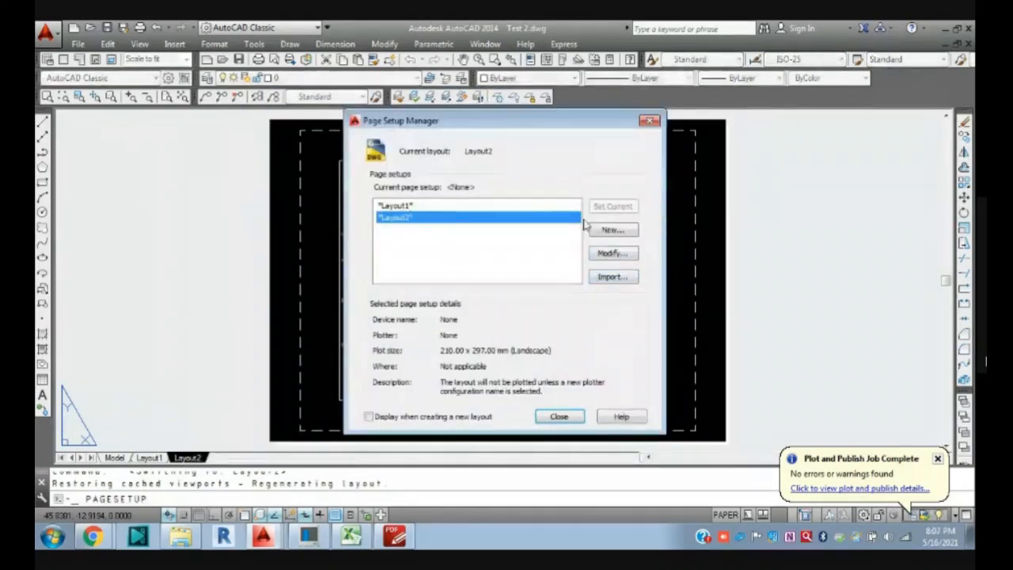
left_click(614, 254)
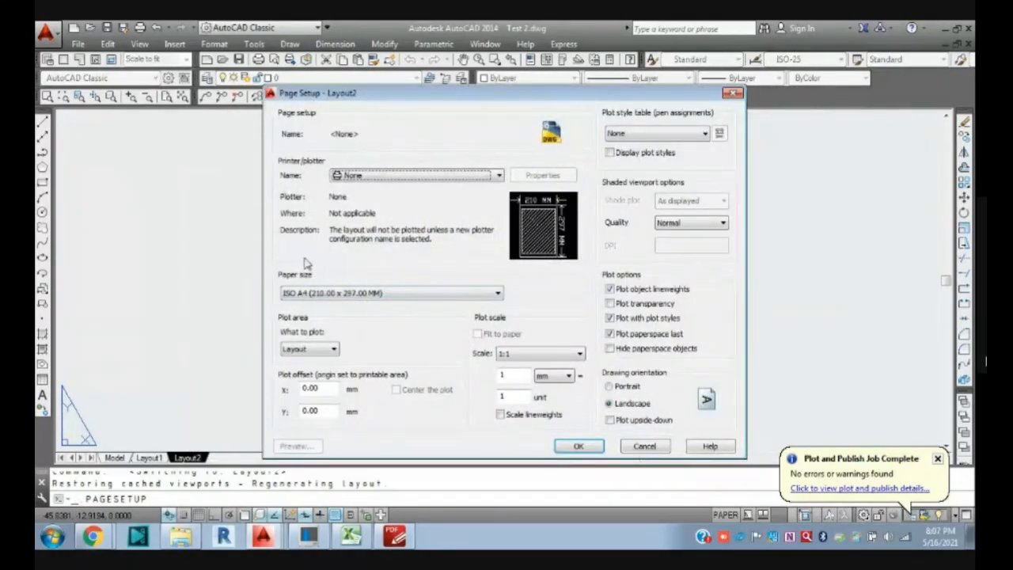
left_click(645, 446)
left_click(563, 416)
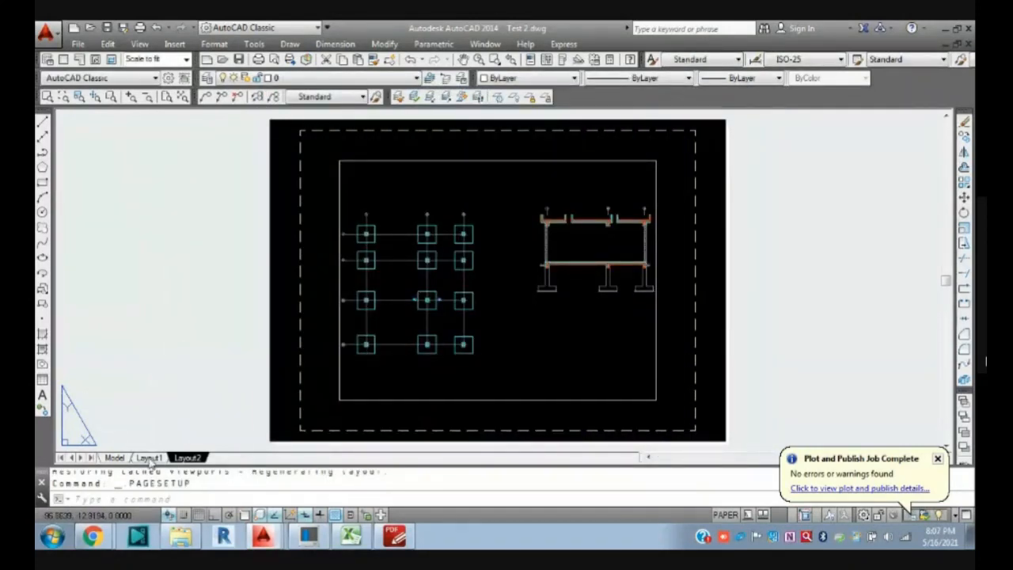
mouse_move(150, 458)
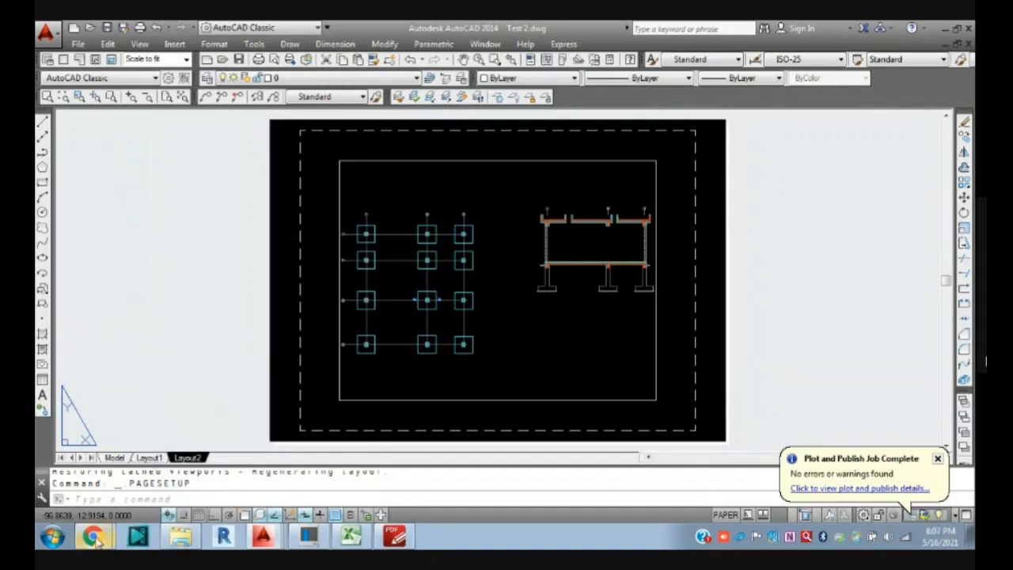
- Switch back to Sample Drawing.dwg and show its PSG S 310 layout
key("ctrl+Tab")
key("ctrl+Tab")
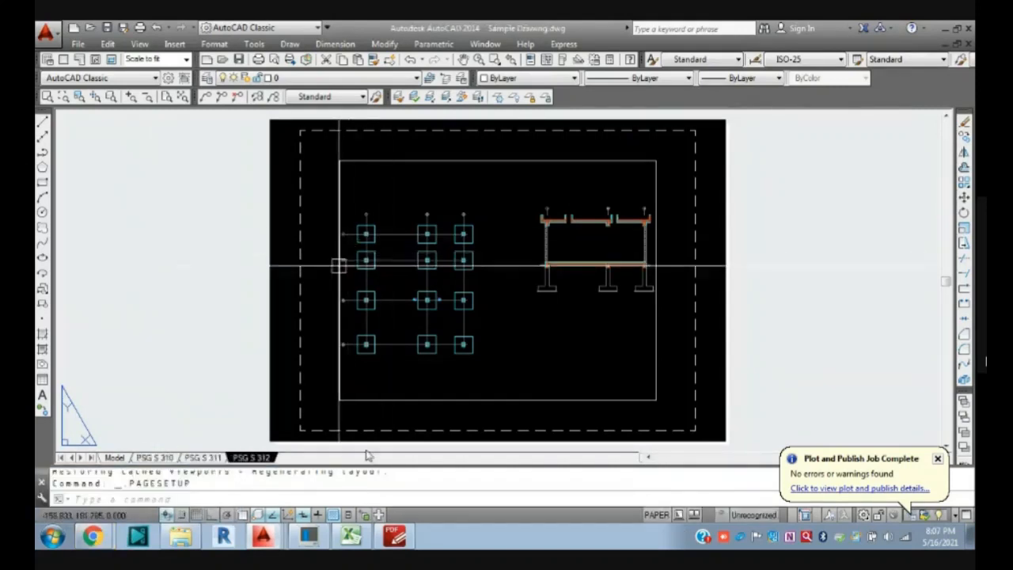
key("ctrl+Tab")
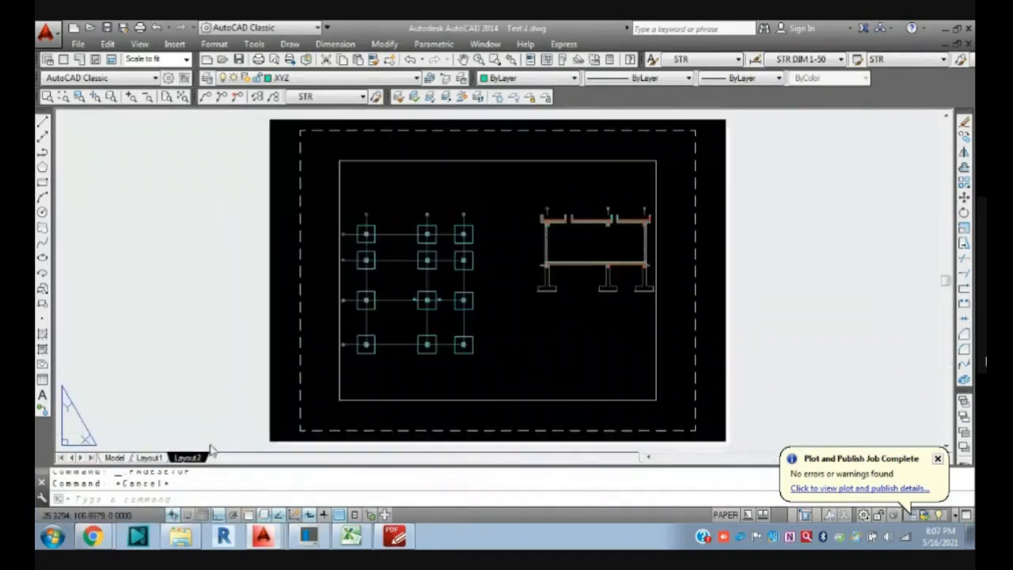
key("ctrl+Tab")
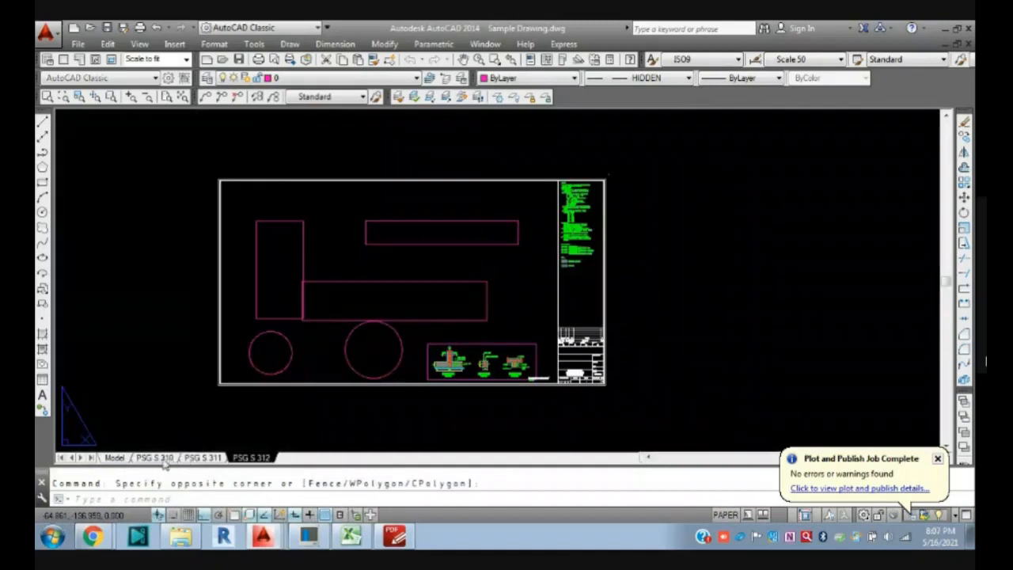
left_click(156, 457)
right_click(164, 458)
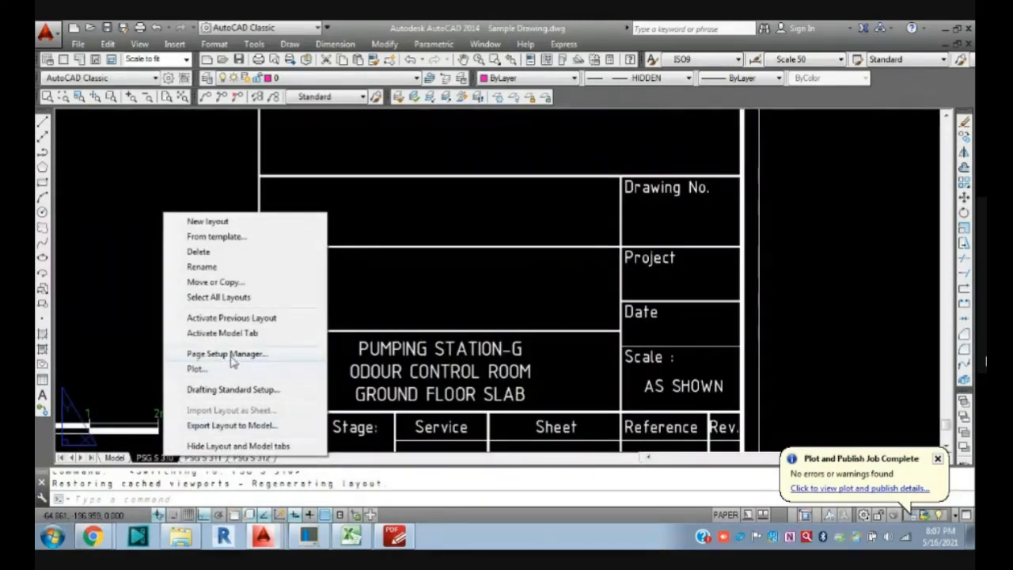
left_click(166, 463)
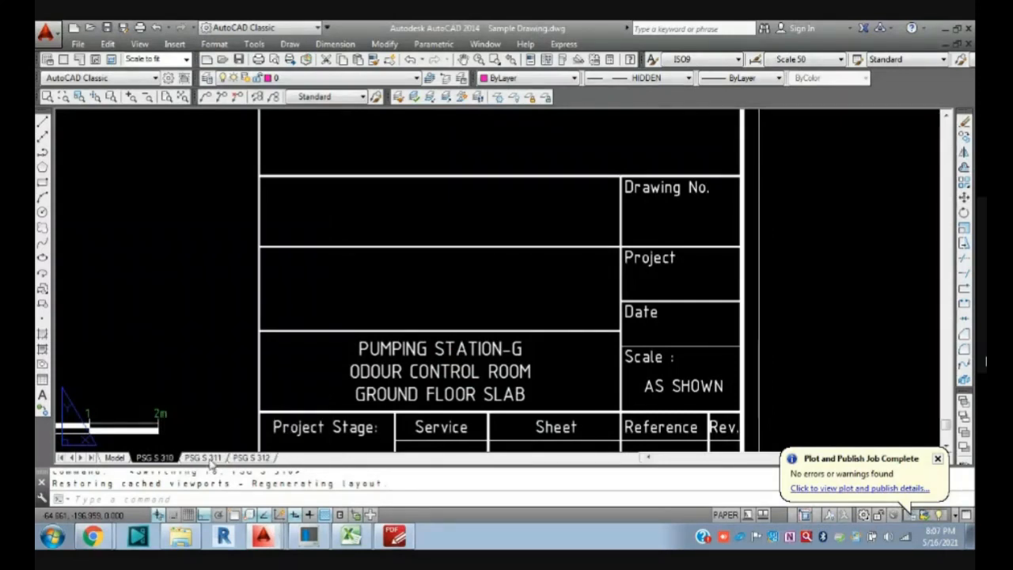
- Review the page setups available for the PSG S 311 layout, close the Page Setup Manager and look over the sheet
left_click(207, 458)
right_click(210, 459)
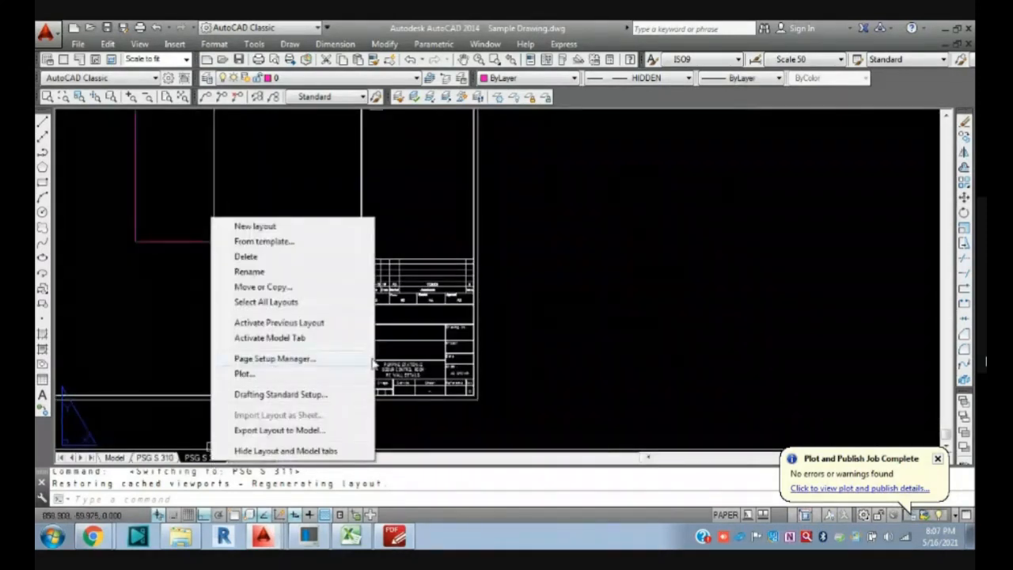
left_click(269, 360)
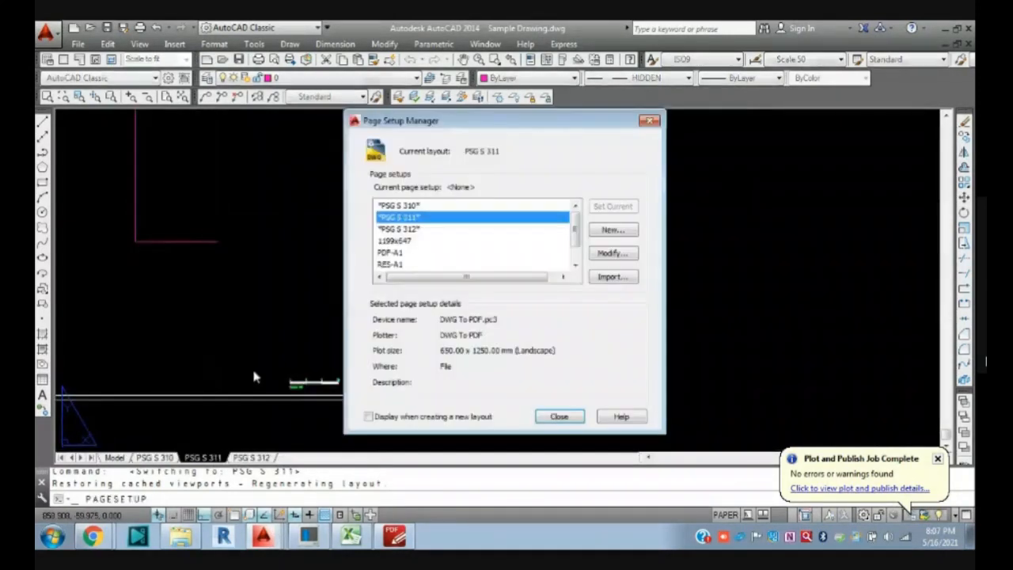
left_click(568, 415)
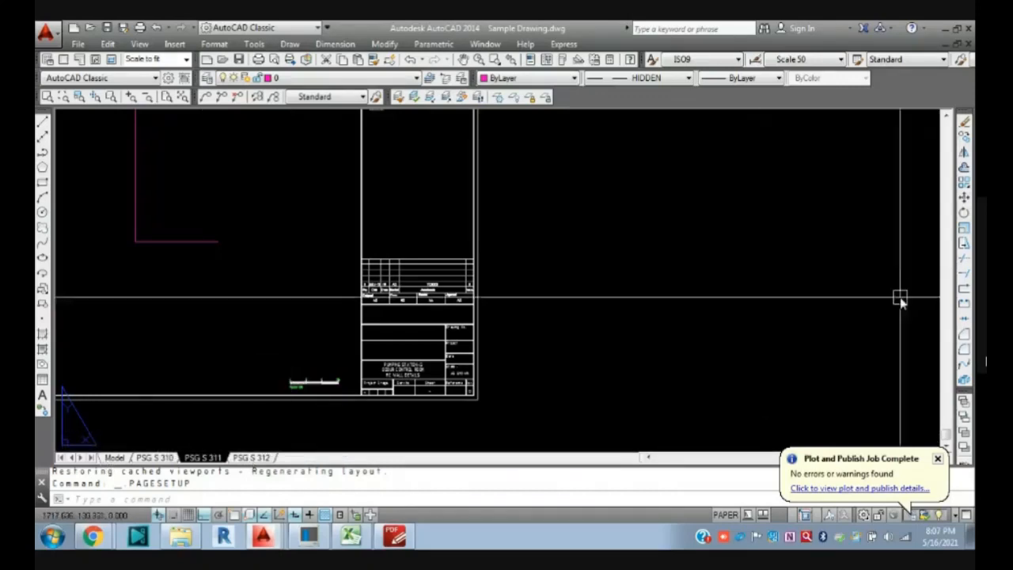
middle_click_drag(527, 363, 627, 397)
middle_click_drag(414, 314, 643, 373)
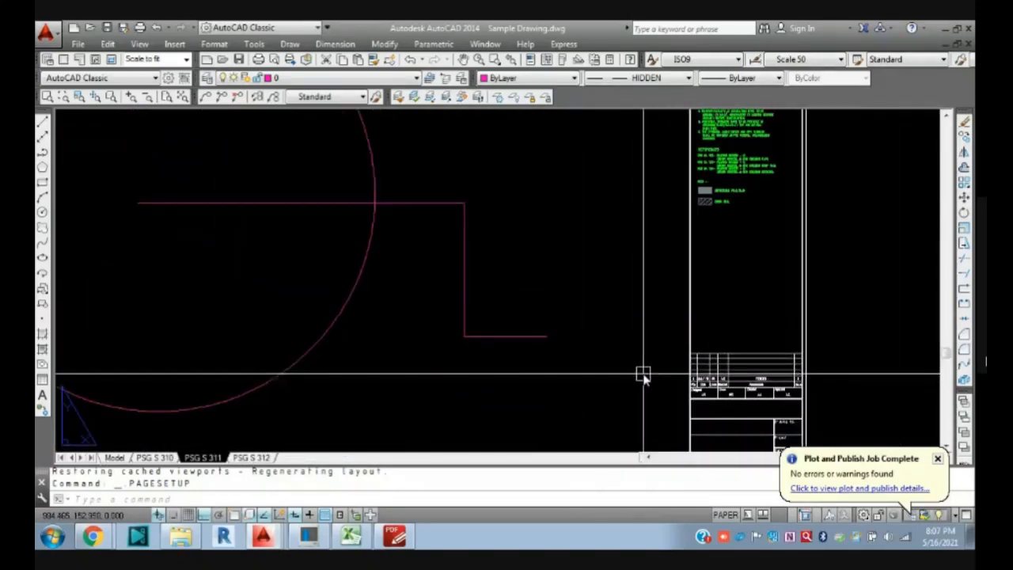
- Switch to the Google Meet window in Chrome to check the participants list, and return to AutoCAD
left_click(93, 537)
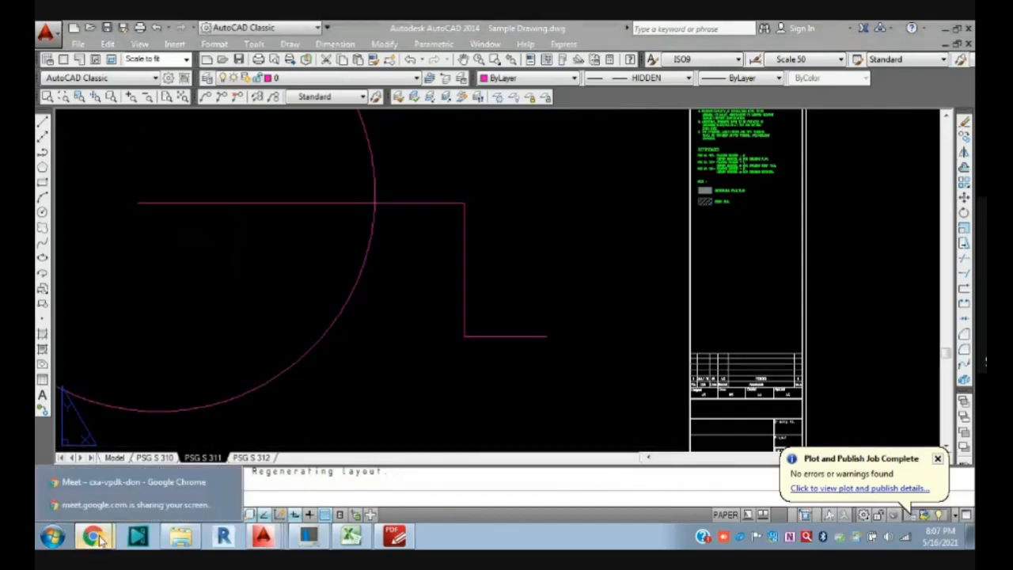
left_click(127, 481)
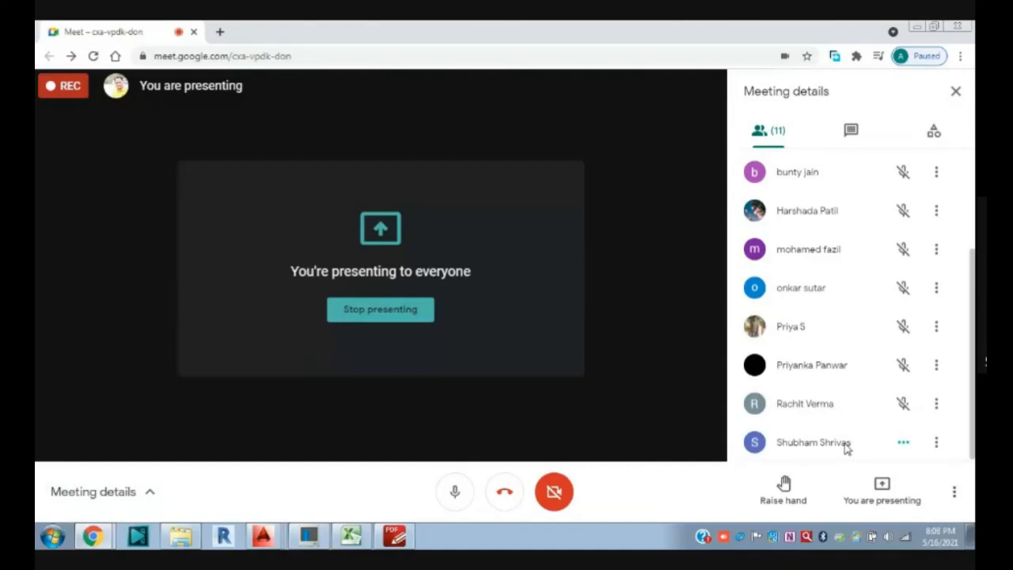
left_click(916, 30)
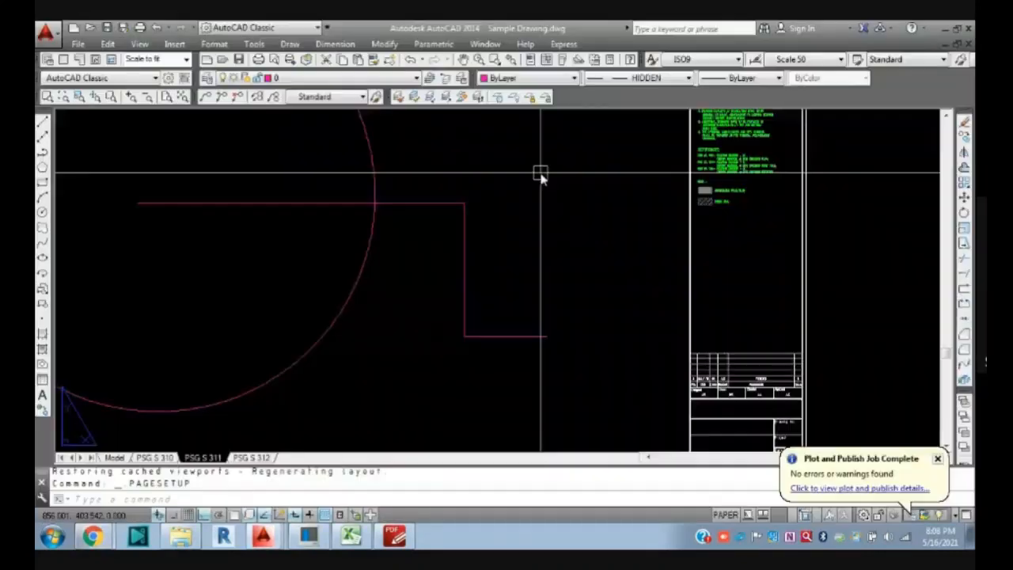
- Look over the drawing frames in model space of Sample Drawing.dwg and return to the PSG S 310 layout
left_click(115, 457)
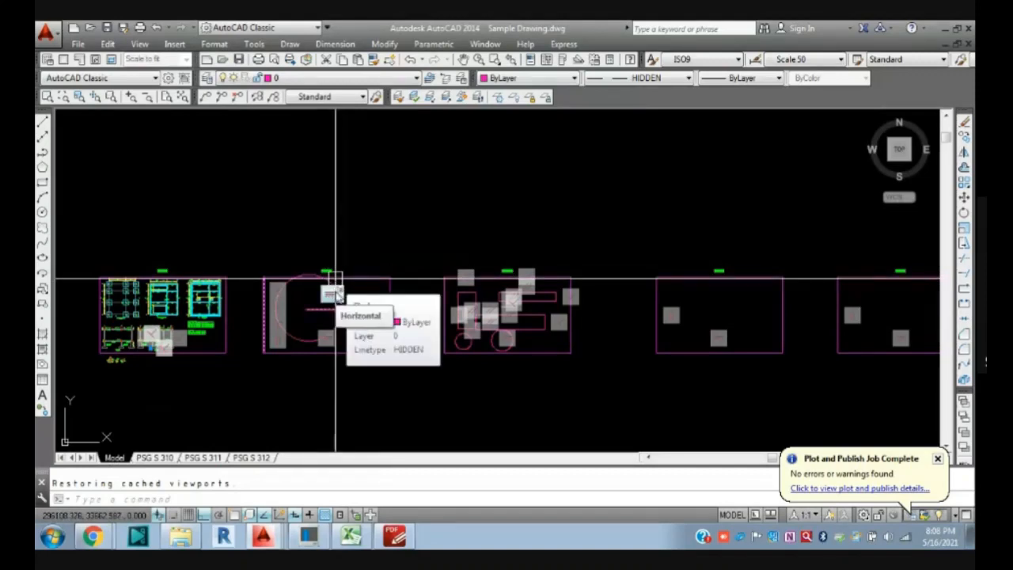
key("Escape")
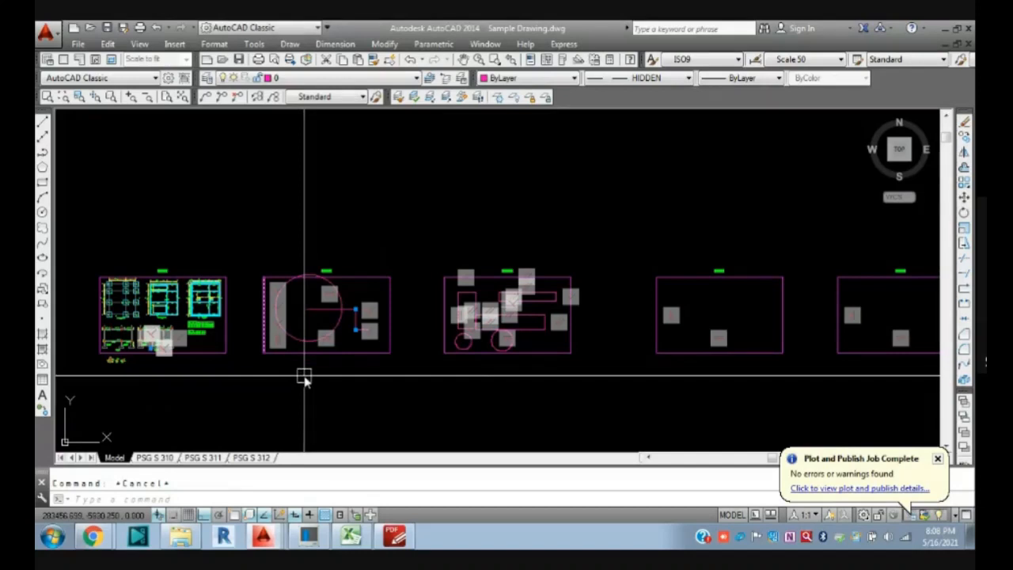
middle_click_drag(304, 379, 624, 445)
scroll(461, 390, "up", 5)
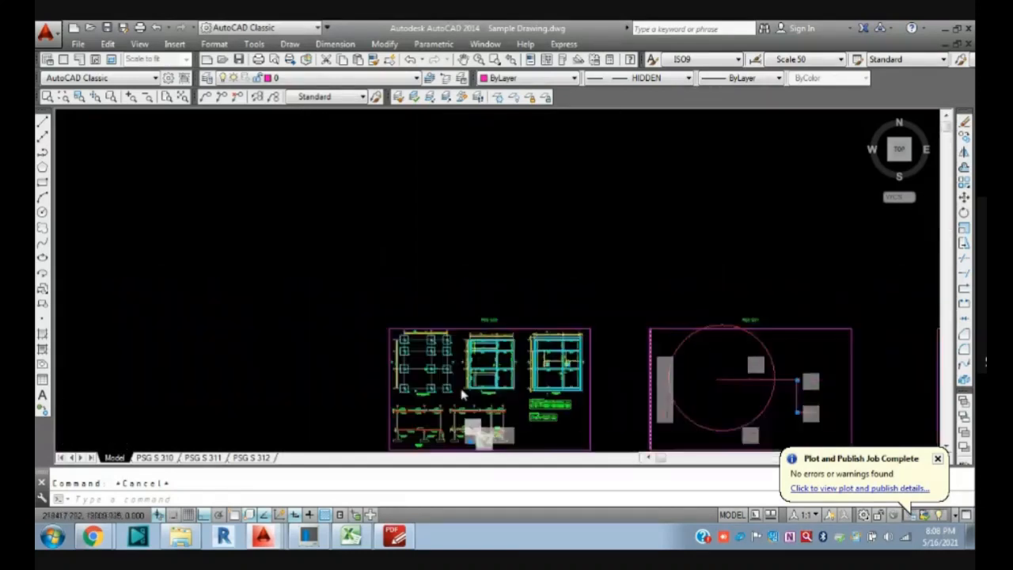
left_click(149, 459)
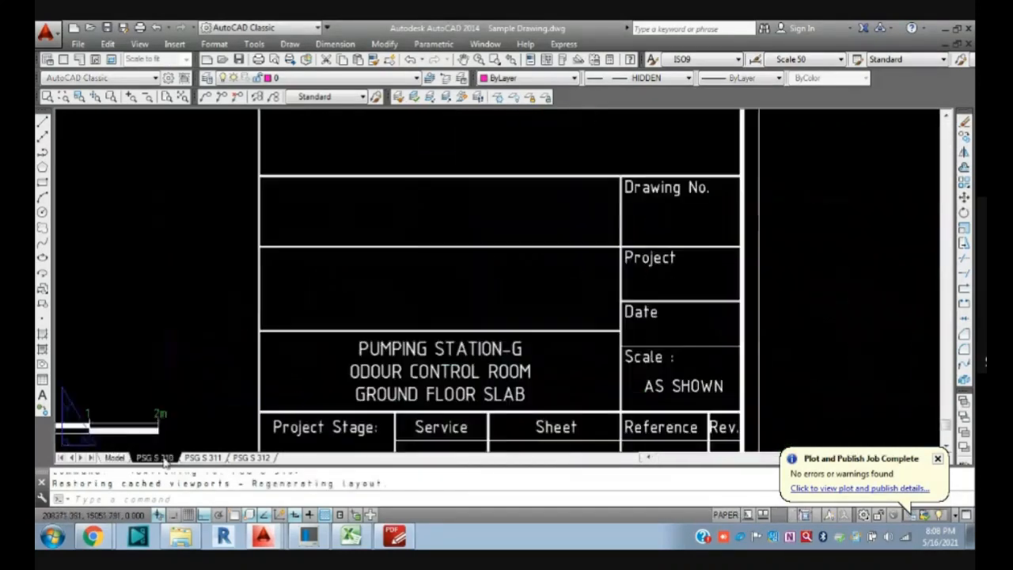
- Compare the dashed lines around BEAM B1 in the PSG S 310 layout with those in model space and return to the layout
scroll(511, 353, "down", 4)
scroll(595, 333, "up", 8)
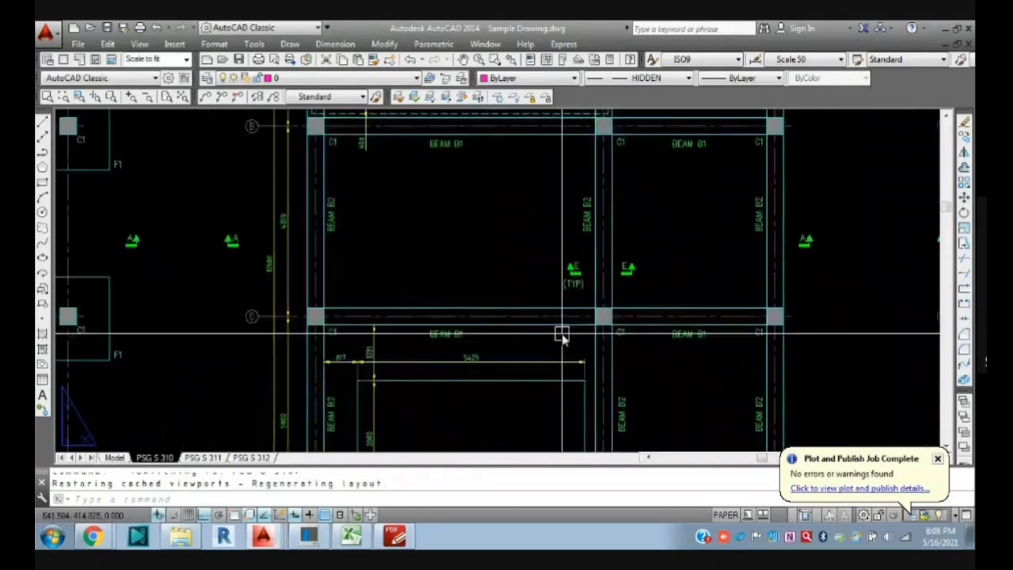
scroll(508, 339, "down", 4)
scroll(518, 341, "up", 3)
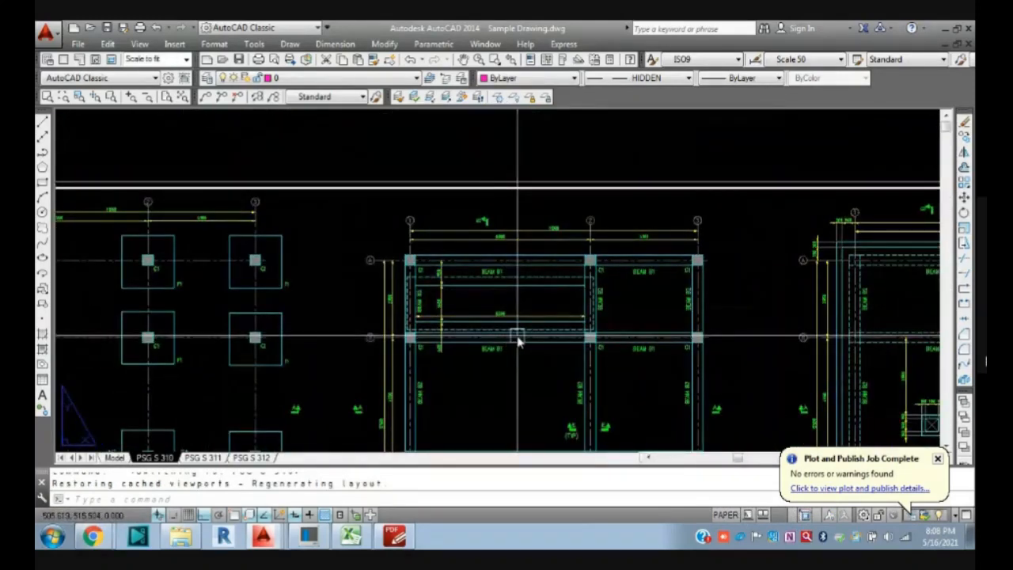
scroll(518, 341, "down", 3)
left_click(114, 457)
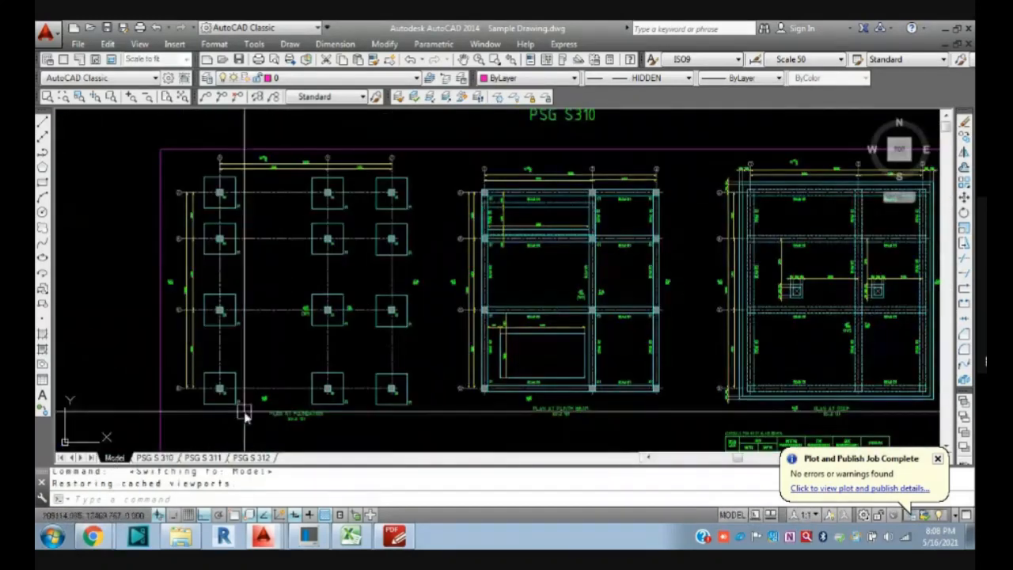
scroll(527, 229, "up", 4)
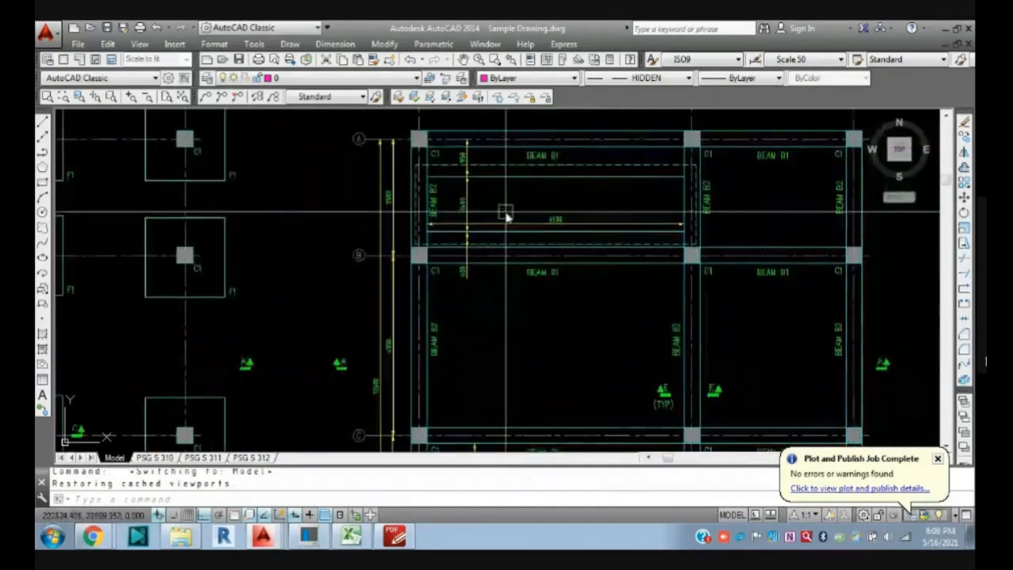
scroll(488, 199, "up", 5)
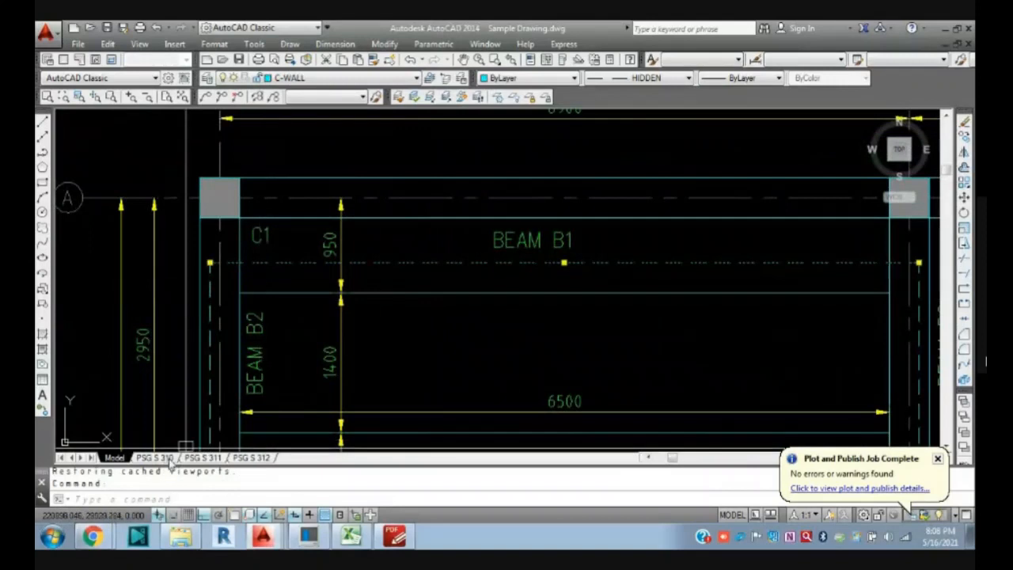
mouse_move(168, 463)
key("Escape")
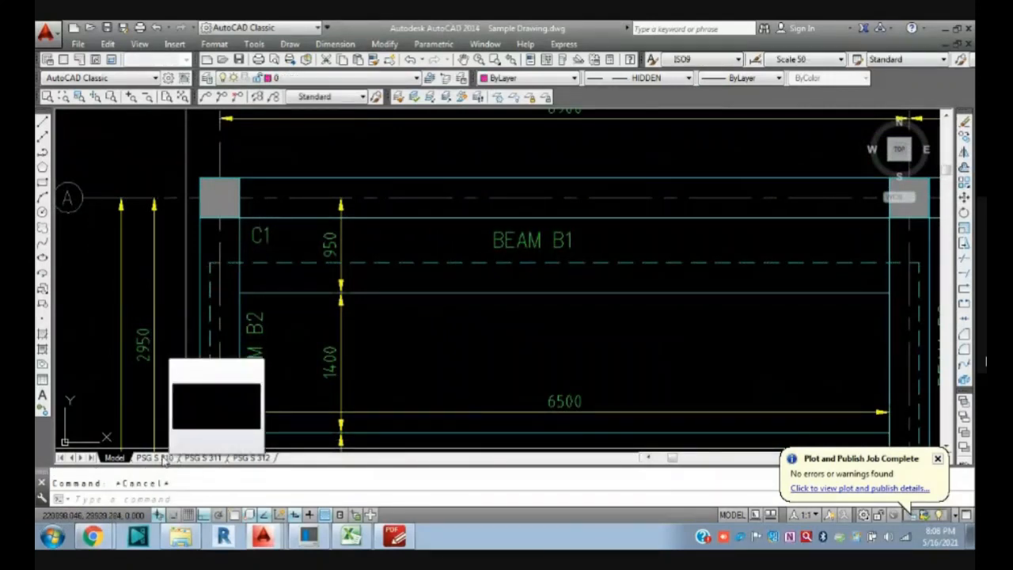
left_click(162, 459)
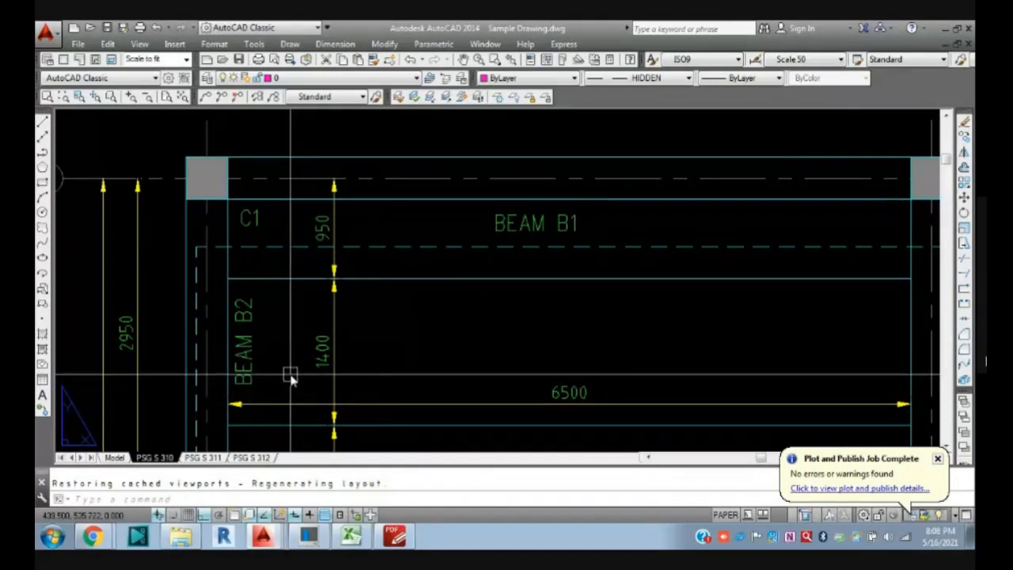
- Check the drawing's linetype scale factor with LTSCALE without changing it, and inspect the dashed lines in the plinth beam plan
type("LTS")
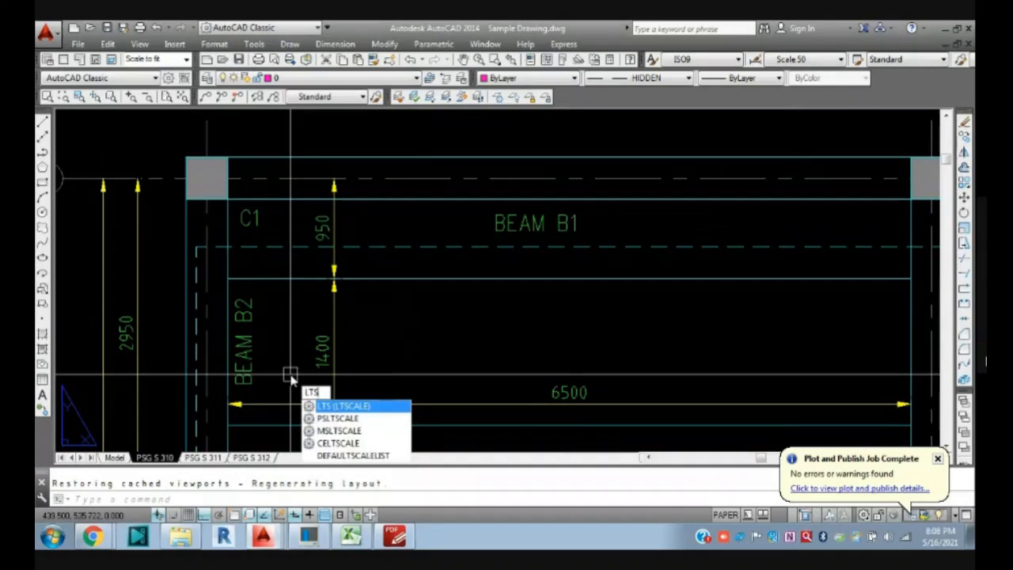
key("Return")
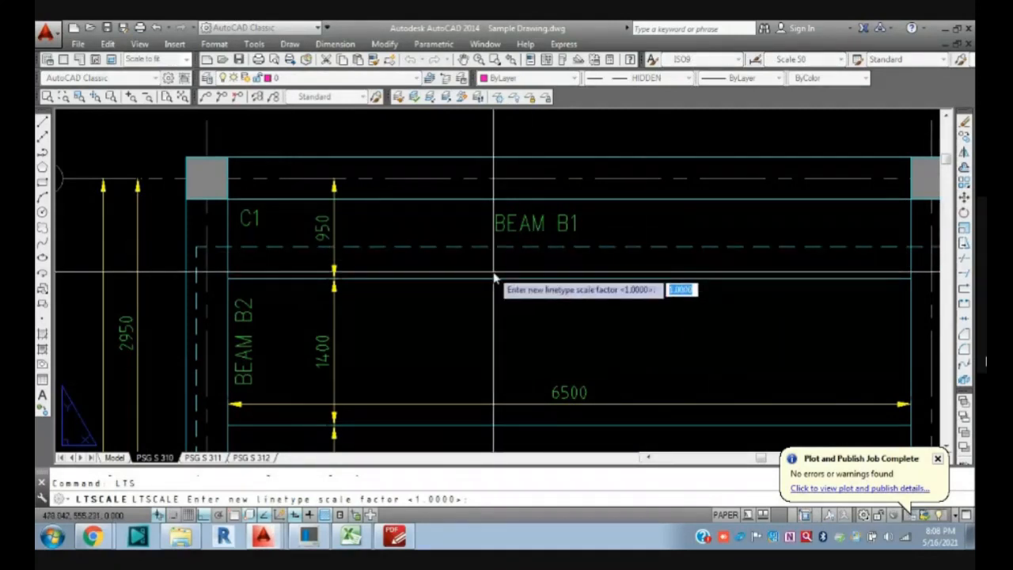
key("Escape")
scroll(276, 162, "down", 4)
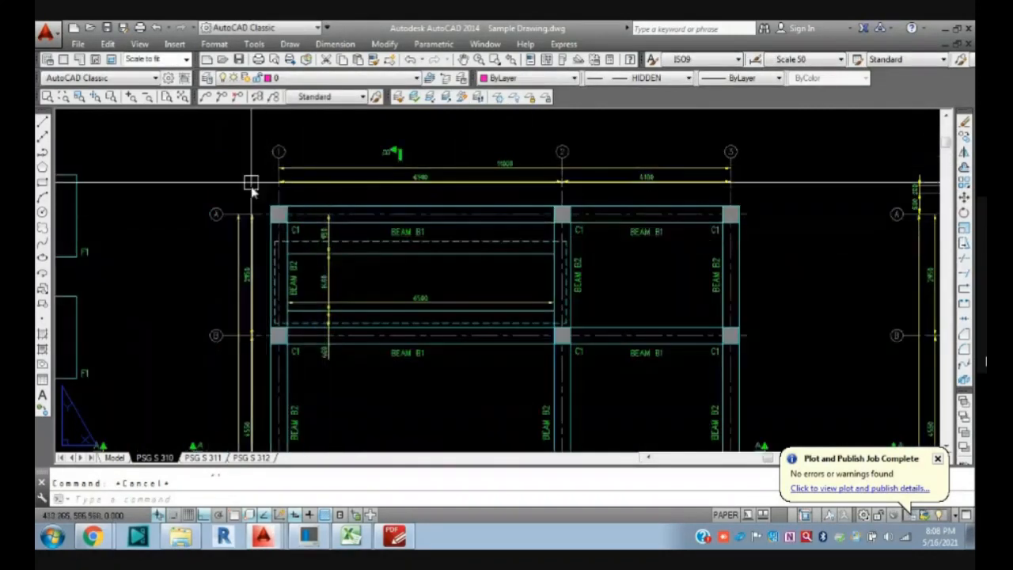
scroll(251, 188, "up", 2)
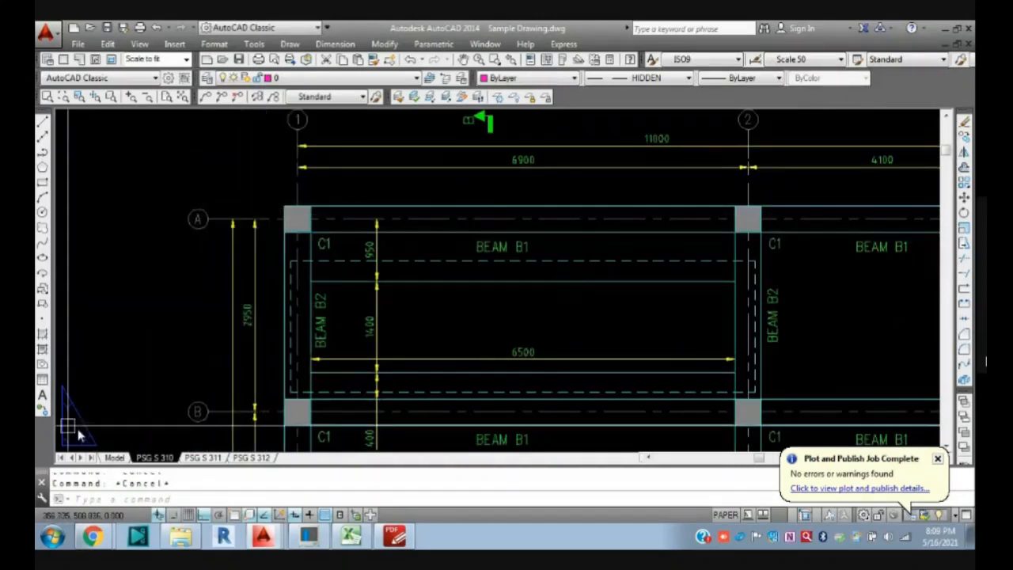
- Switch to the Google Meet window in Chrome and open the chat to read the participants' messages
mouse_move(112, 463)
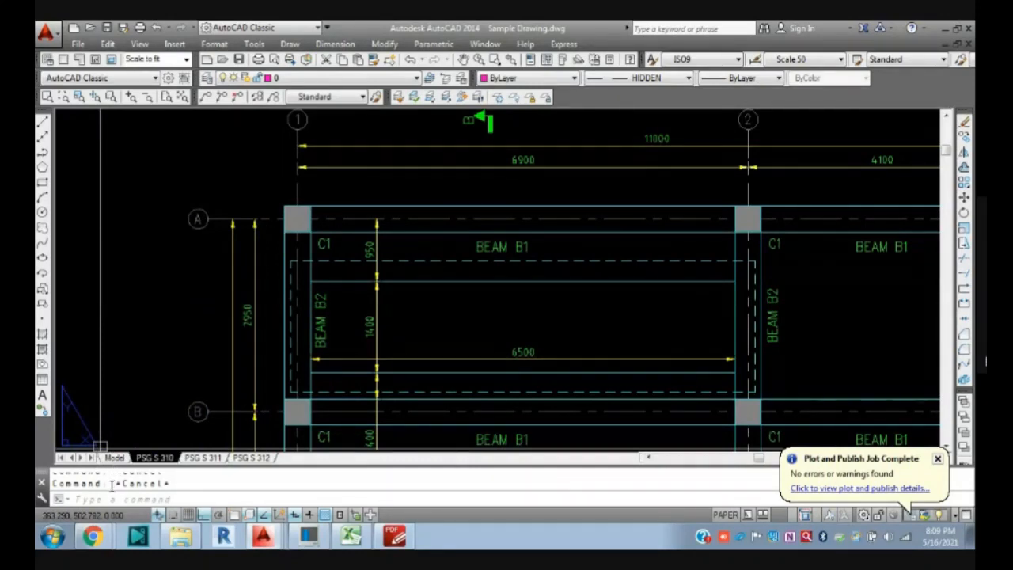
left_click(107, 538)
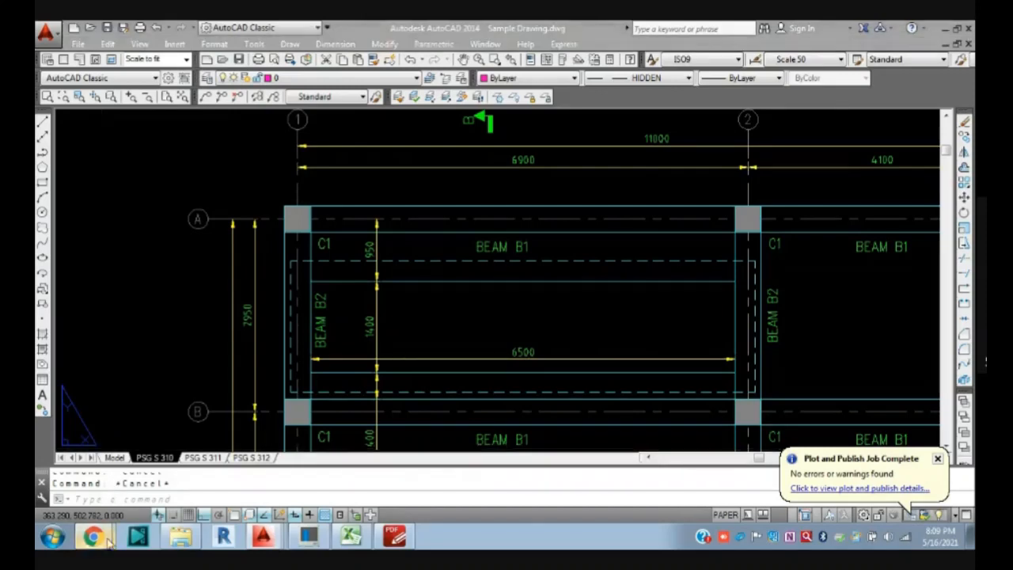
left_click(119, 500)
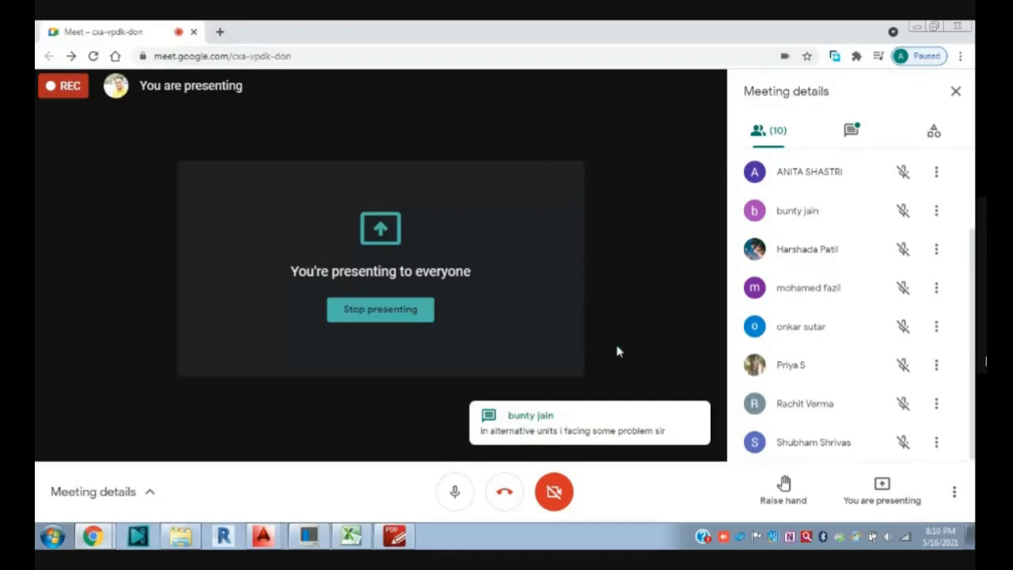
left_click(845, 147)
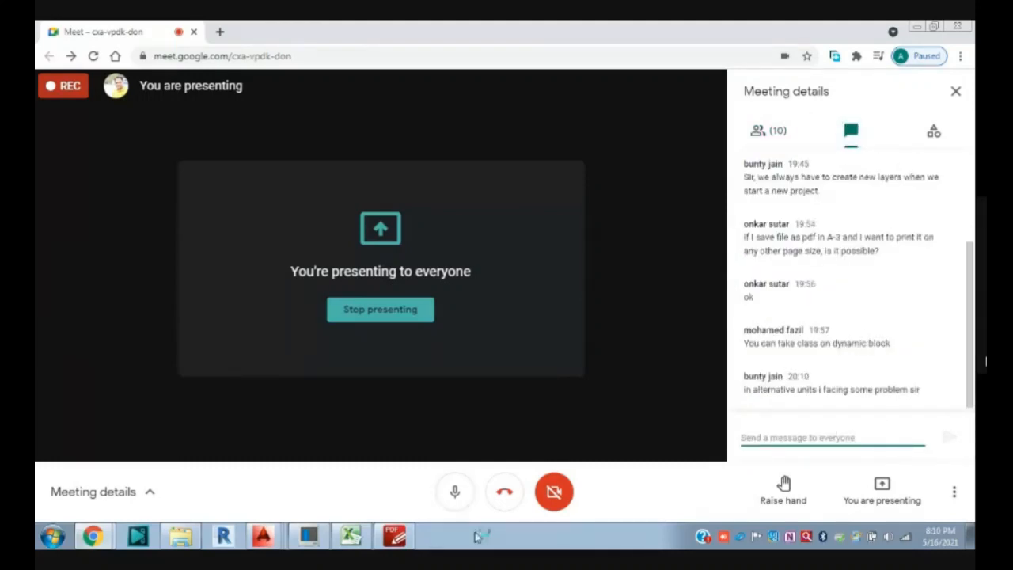
- Return to AutoCAD, look through Test 2.dwg and Sample Drawing.dwg, and show the model space of Test1.dwg
left_click(246, 530)
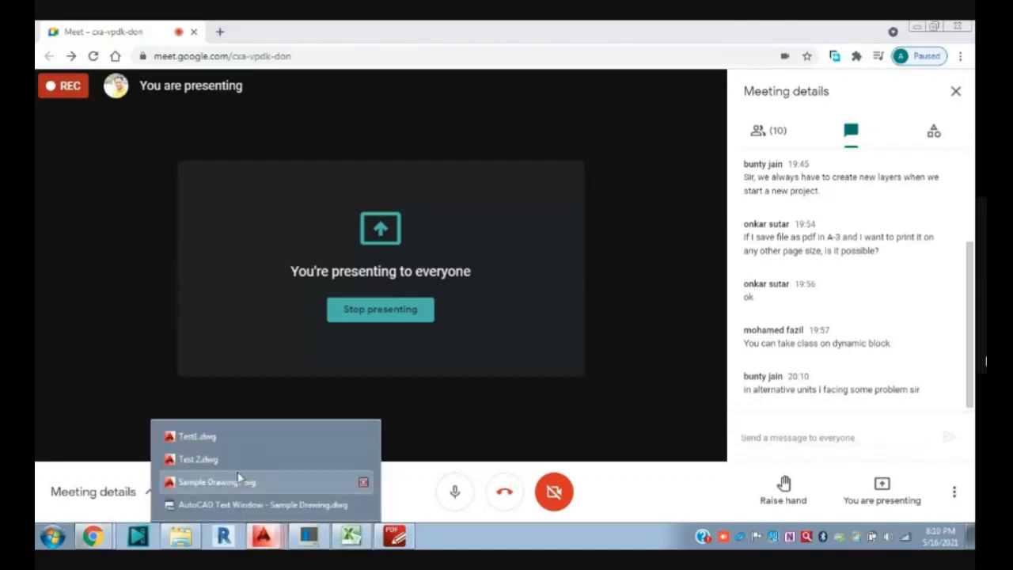
left_click(202, 459)
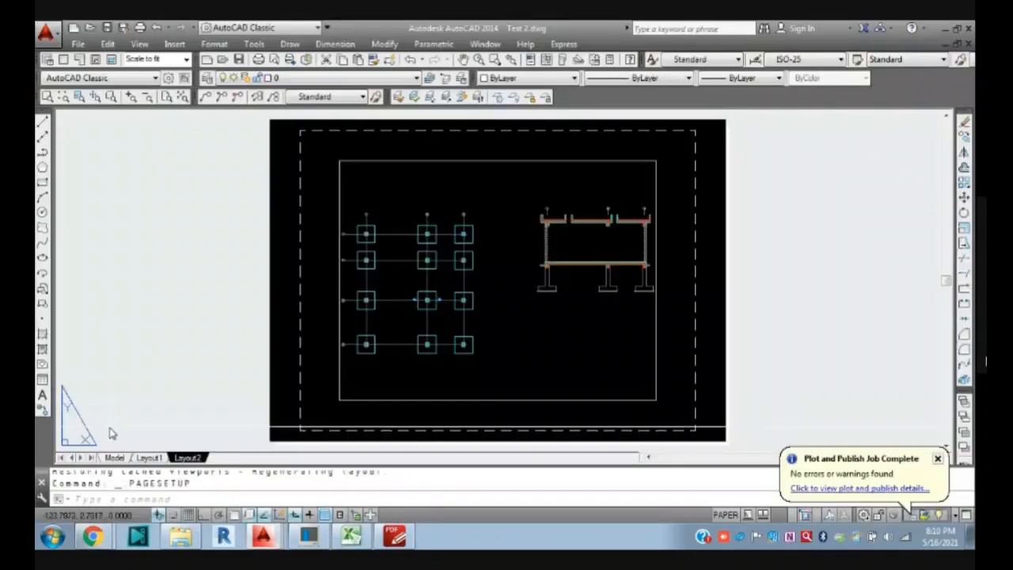
left_click(115, 457)
scroll(441, 321, "down", 5)
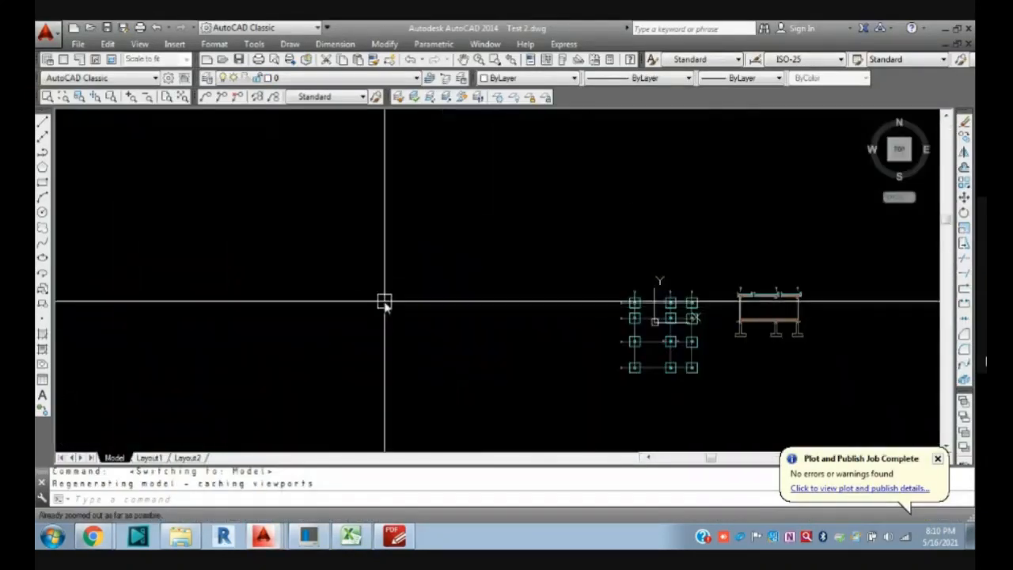
middle_click_drag(362, 370, 361, 349)
key("ctrl+Tab")
scroll(402, 283, "down", 10)
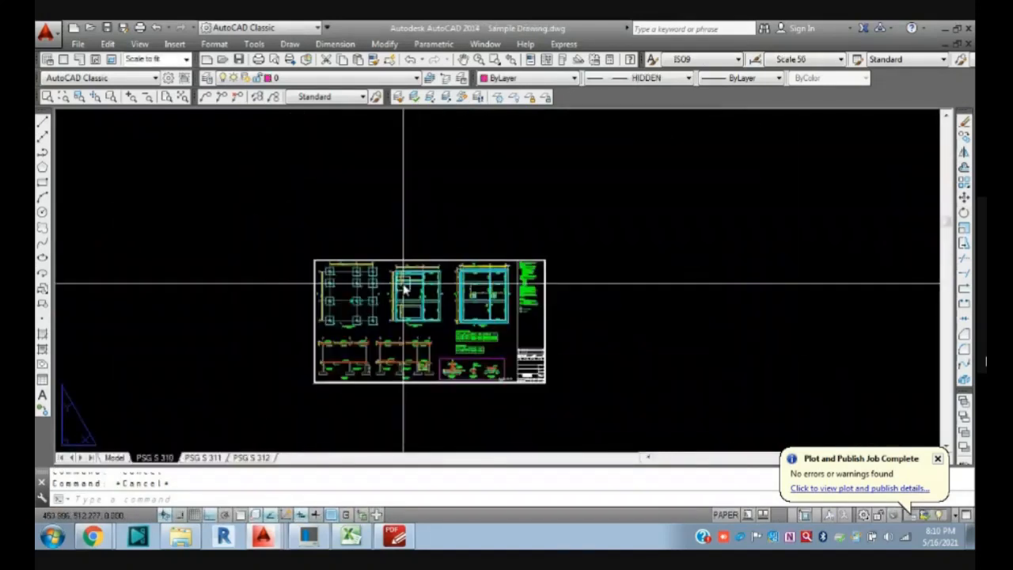
key("ctrl+Tab")
scroll(402, 289, "down", 2)
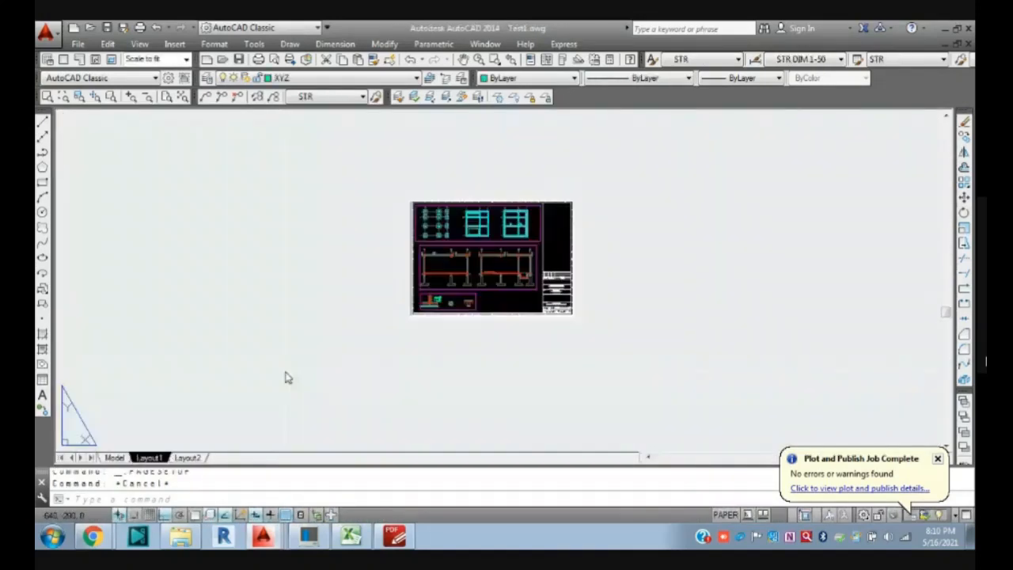
left_click(115, 457)
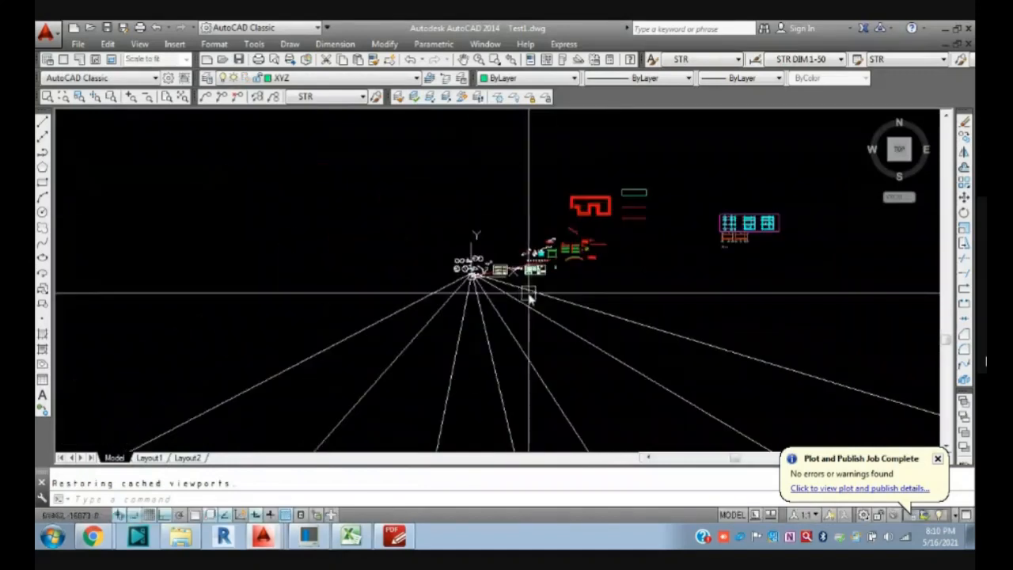
type("open")
key("Escape")
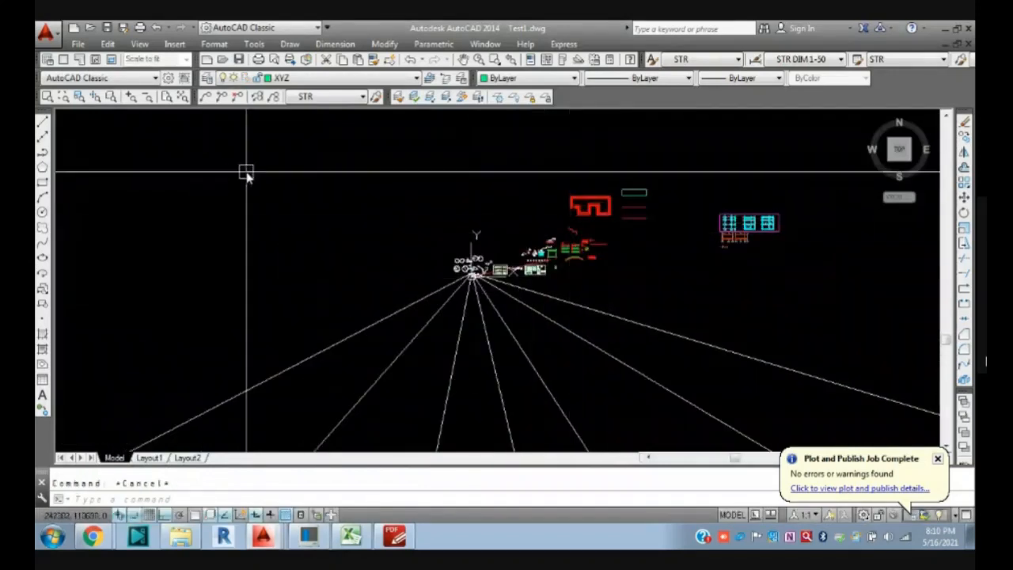
- Modify the STR DIM 1-50 dimension style to display alternate units in the Architectural format, and close the Dimension Style Manager
left_click(214, 46)
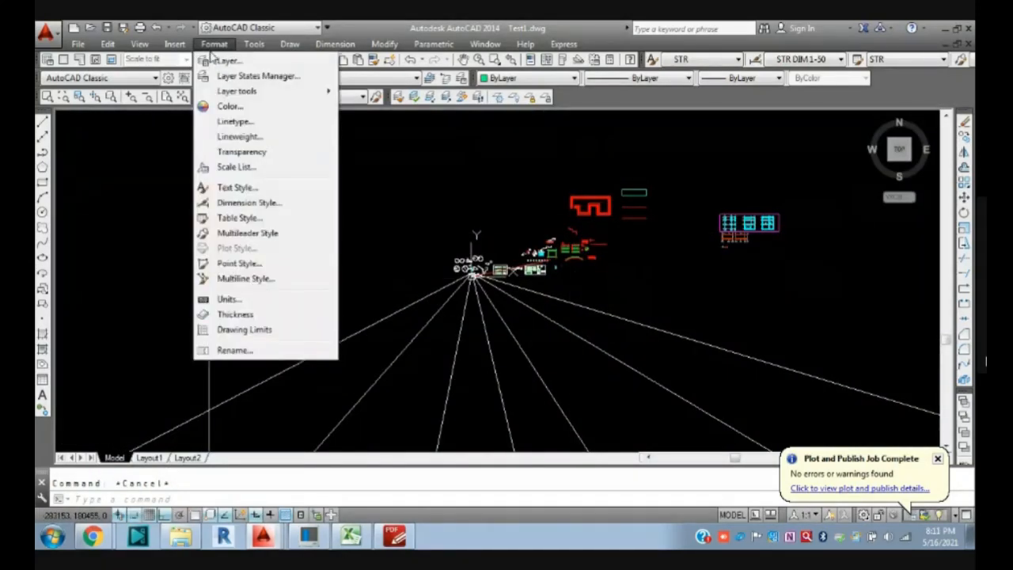
left_click(247, 202)
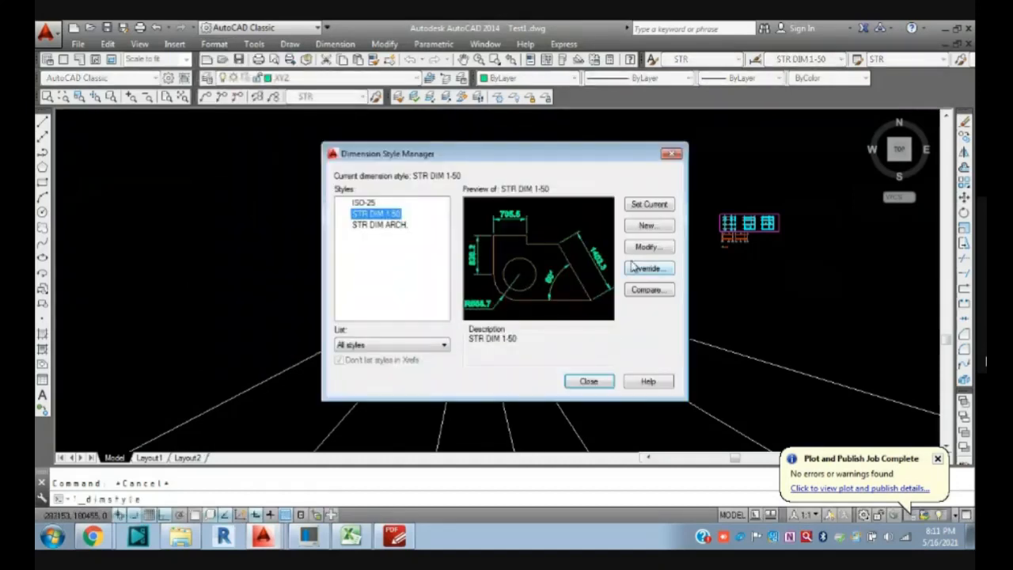
left_click(669, 248)
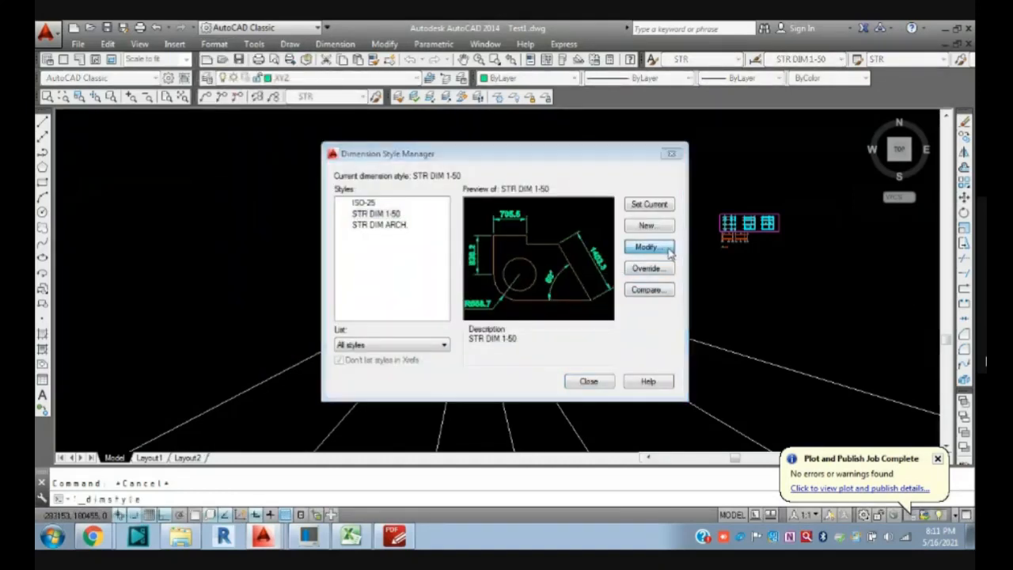
left_click(440, 57)
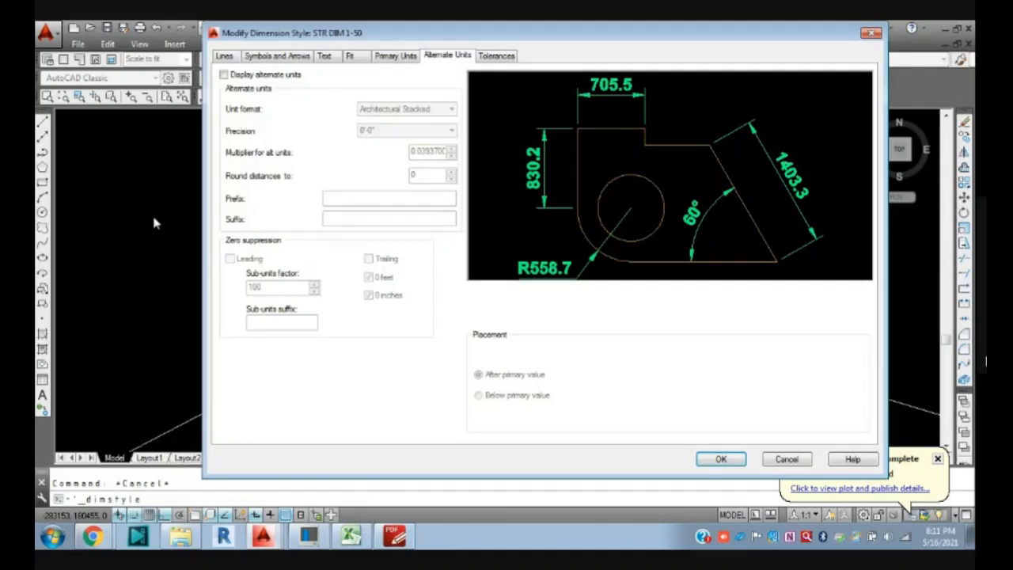
left_click(223, 74)
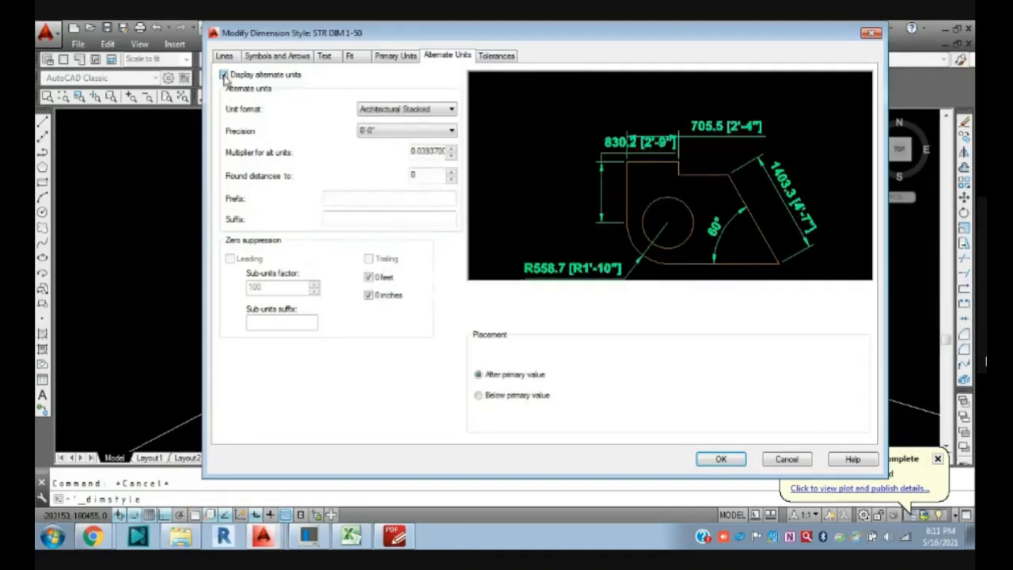
left_click(408, 109)
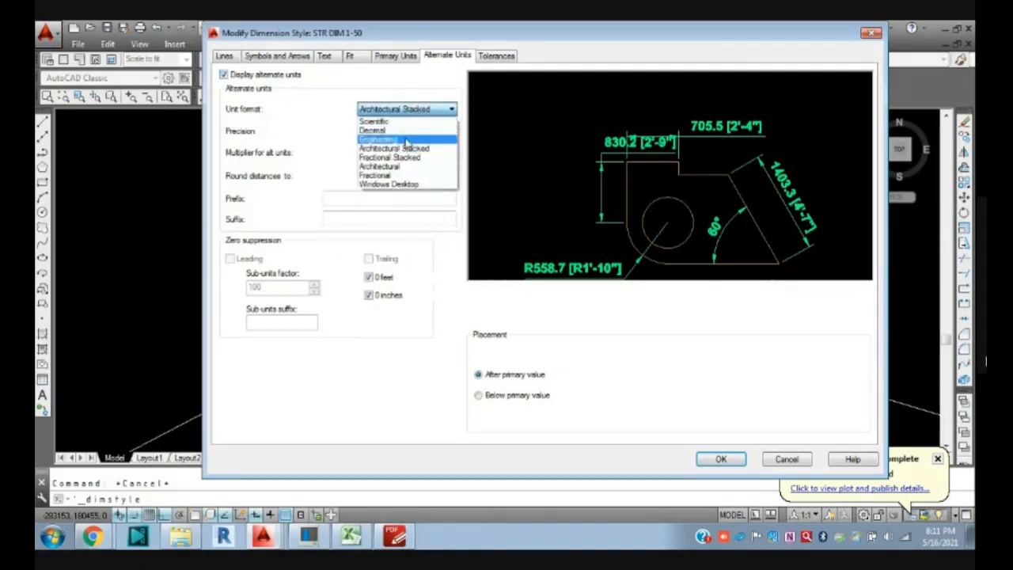
left_click(393, 167)
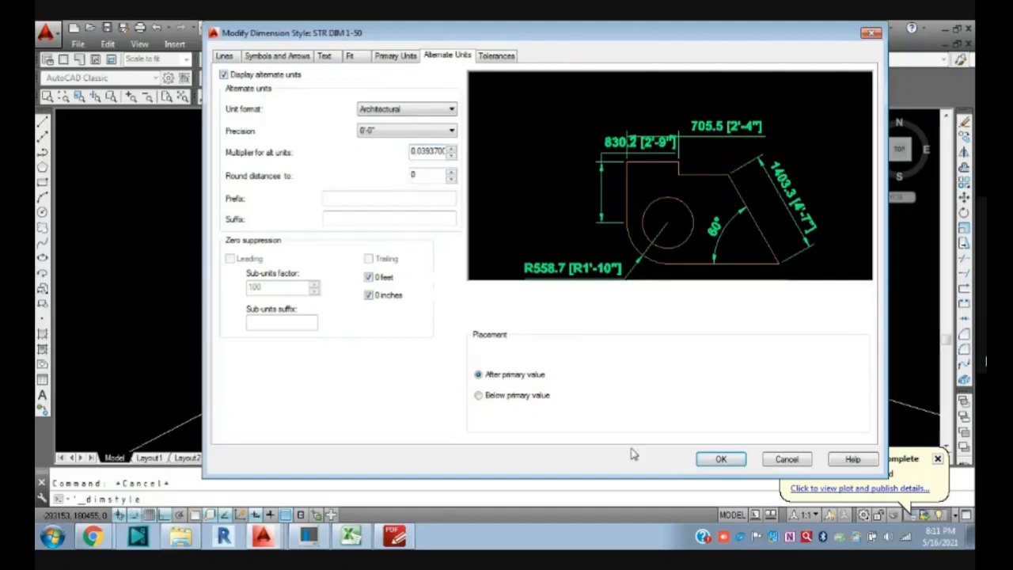
left_click(720, 458)
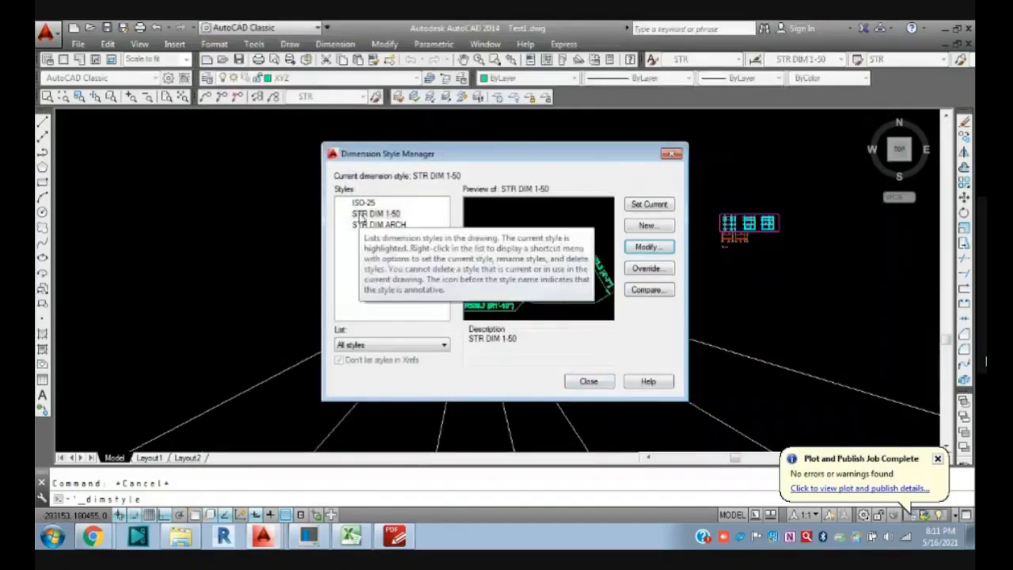
left_click(372, 213)
left_click(588, 381)
scroll(634, 229, "up", 5)
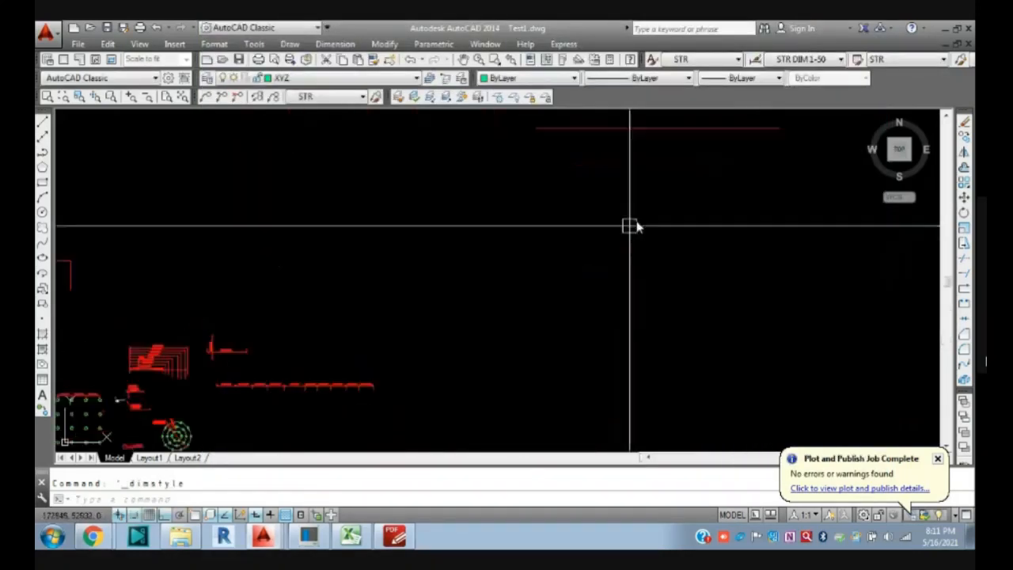
type("d")
left_click(630, 312)
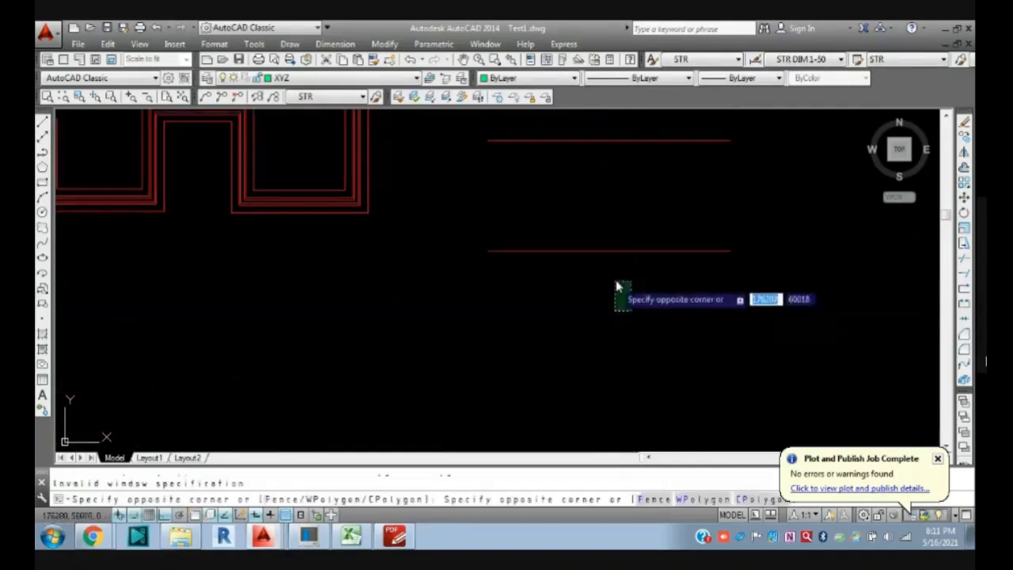
key("Escape")
- Add a horizontal linear dimension above the lower red horizontal line, picking the line as the object, and inspect its text
type("dli")
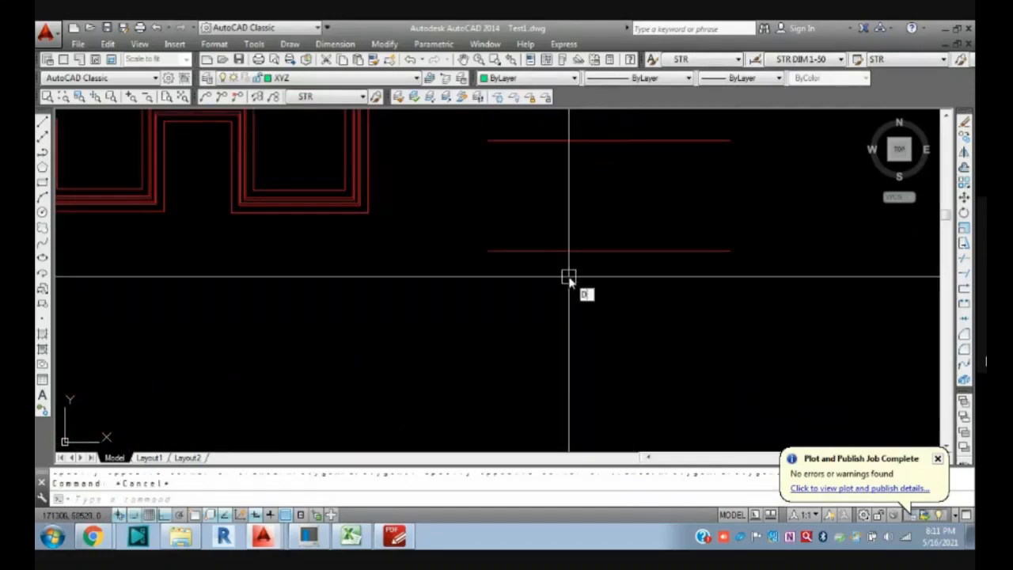
key("Return")
key("Return")
left_click(575, 251)
scroll(582, 233, "up", 6)
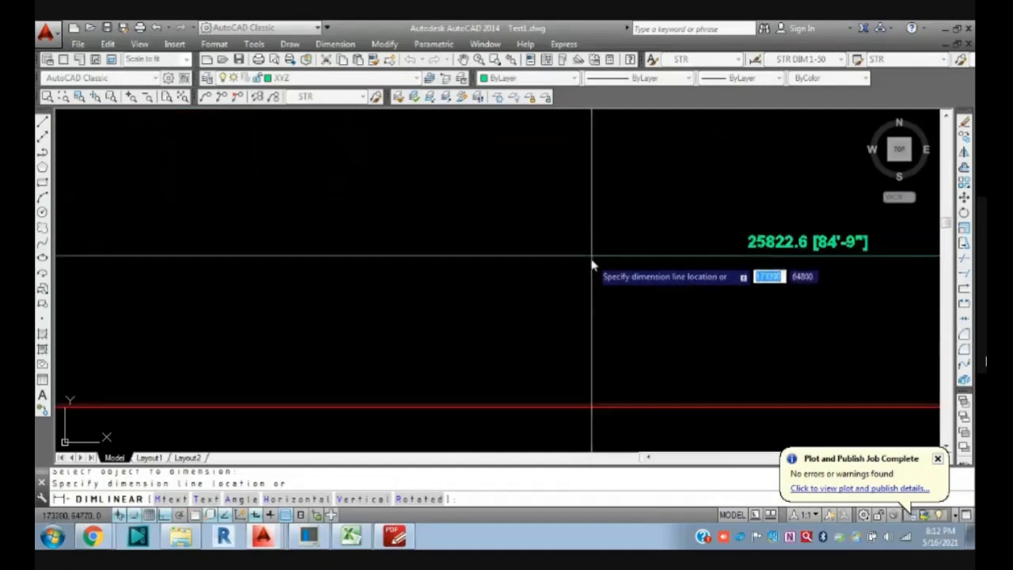
left_click(589, 280)
middle_click_drag(783, 330, 621, 311)
scroll(637, 278, "up", 1)
scroll(578, 244, "down", 6)
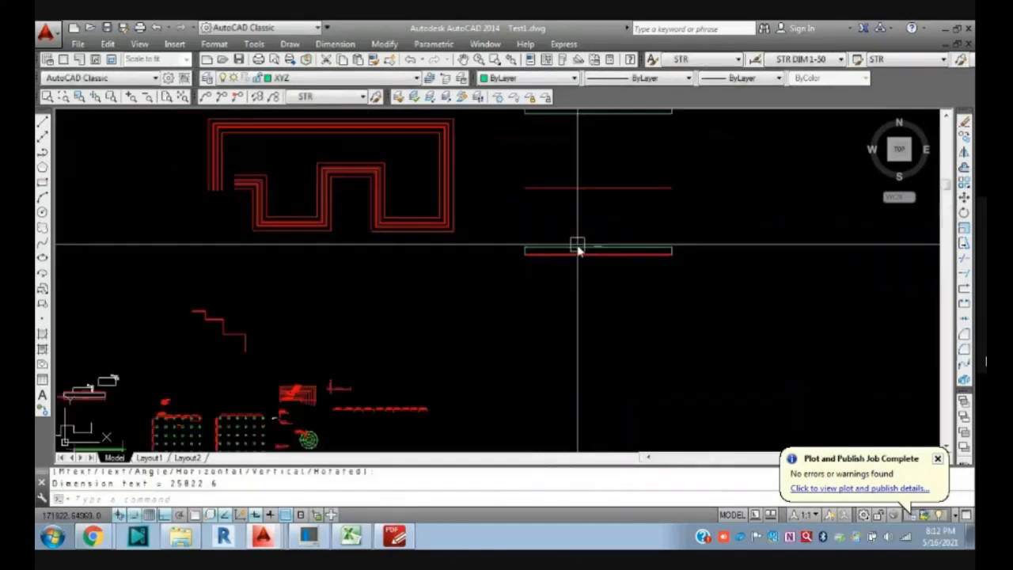
- Draw a horizontal line 300 mm long in the empty area between the red horizontal lines and the magenta-framed plans
scroll(412, 274, "up", 3)
type("l")
key("Return")
left_click(443, 269)
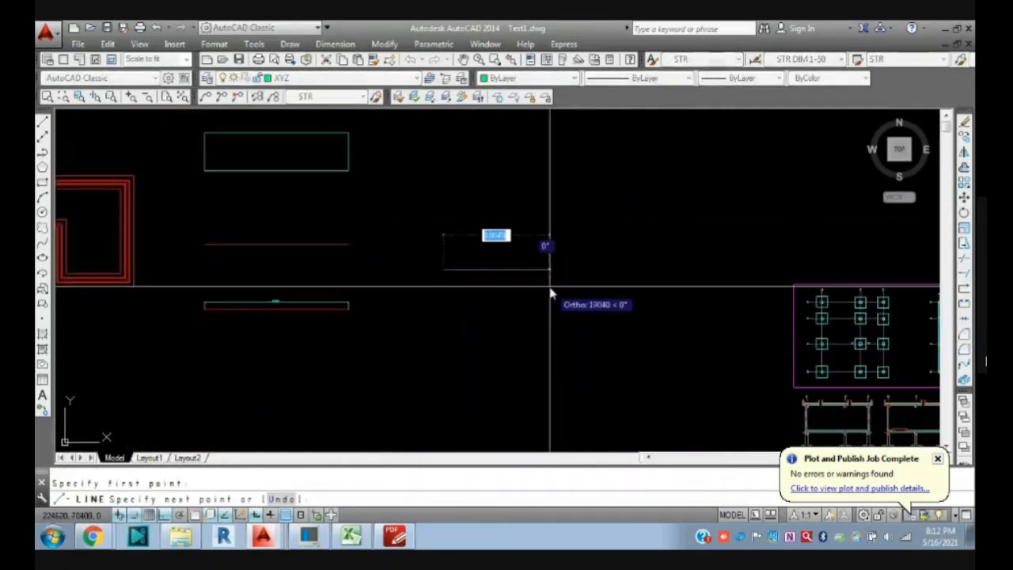
type("2")
key("BackSpace")
type("300")
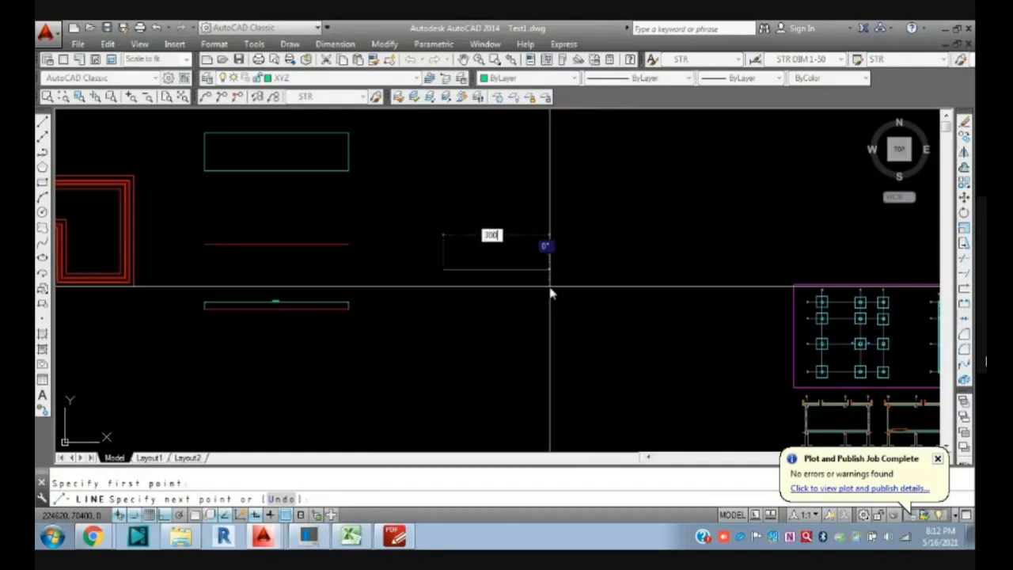
key("Return")
key("Escape")
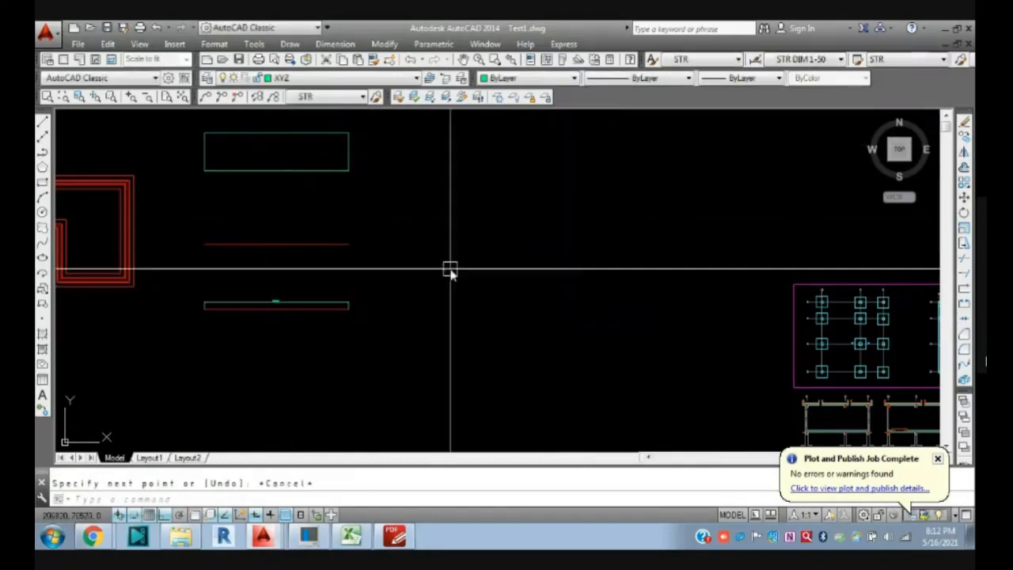
- Add a horizontal linear dimension above the 300 mm line, picking the line as the object
scroll(583, 351, "up", 3)
scroll(512, 320, "up", 6)
middle_click_drag(305, 226, 594, 387)
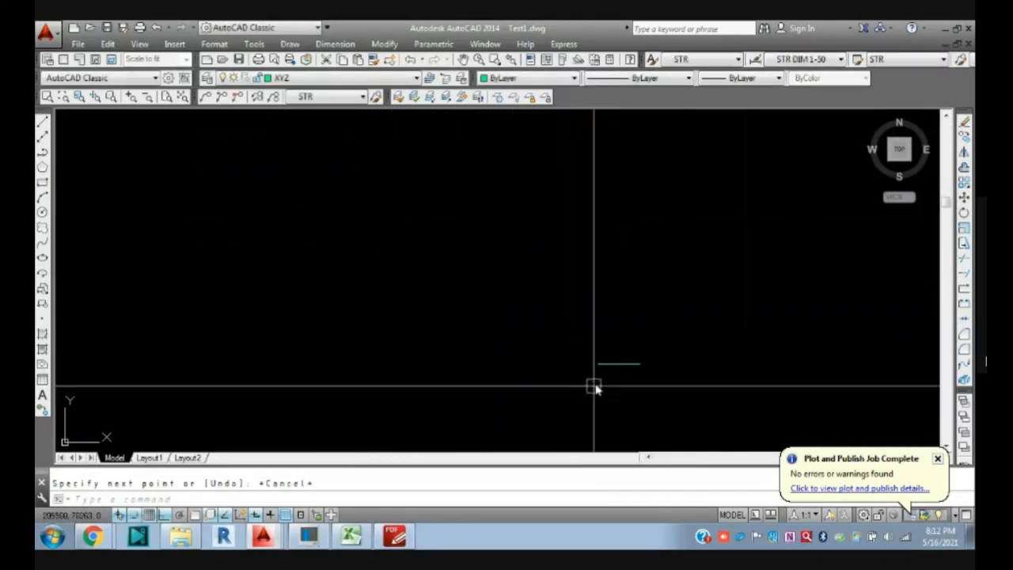
type("dli")
key("Return")
key("Return")
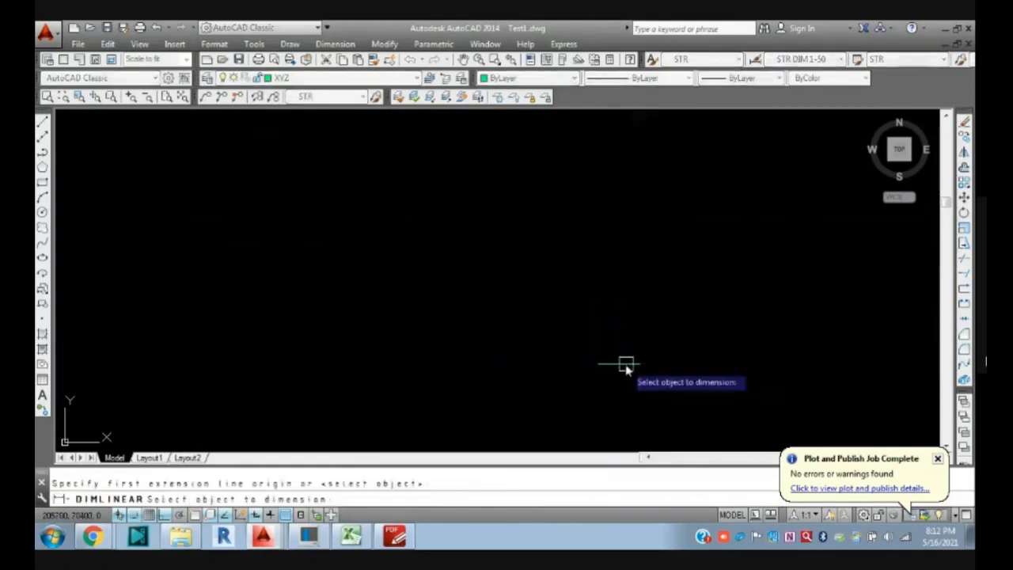
left_click(625, 378)
left_click(615, 316)
scroll(593, 312, "down", 2)
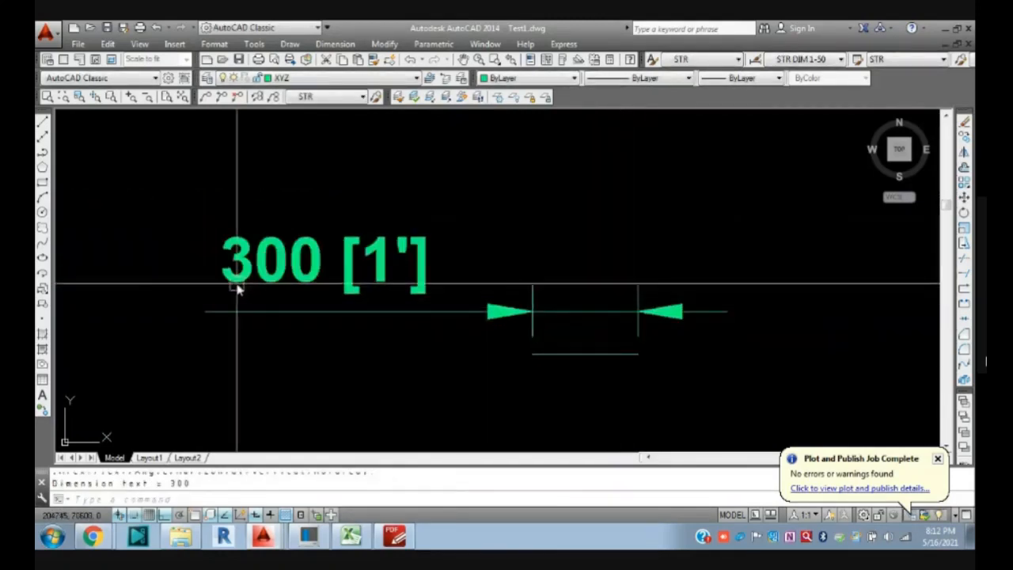
- Stretch the new dimension's dimension line farther above the short line and deselect it
left_click(454, 311)
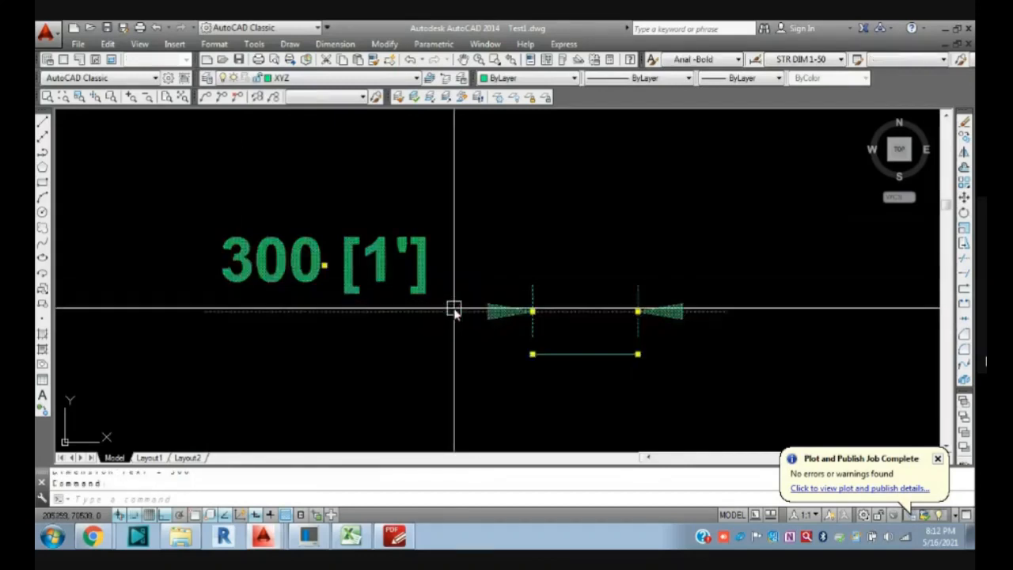
left_click(533, 311)
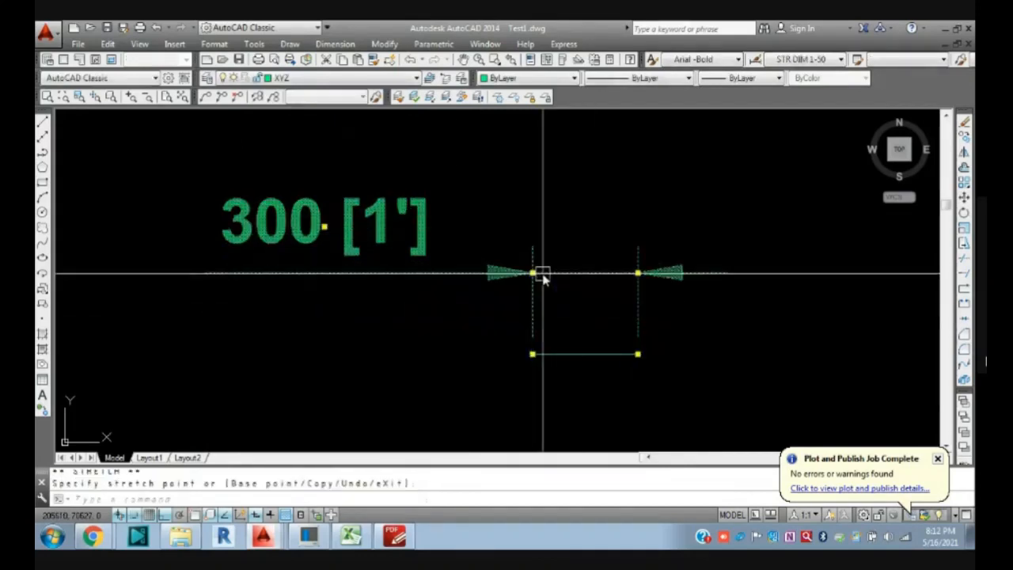
left_click(541, 273)
key("Escape")
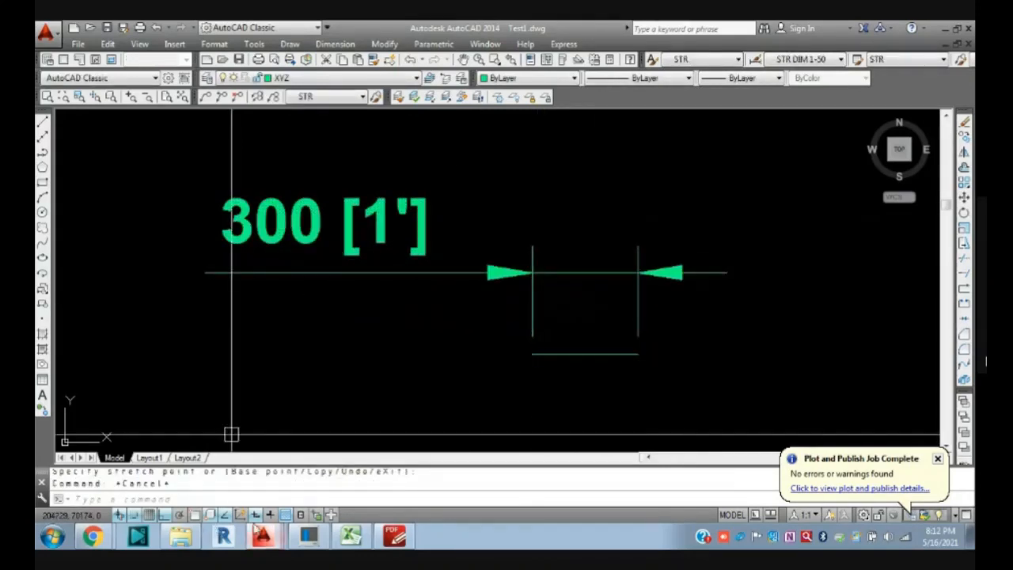
- Switch to the Google Meet window in Chrome to check the chat messages, and return to AutoCAD
left_click(91, 537)
left_click(136, 482)
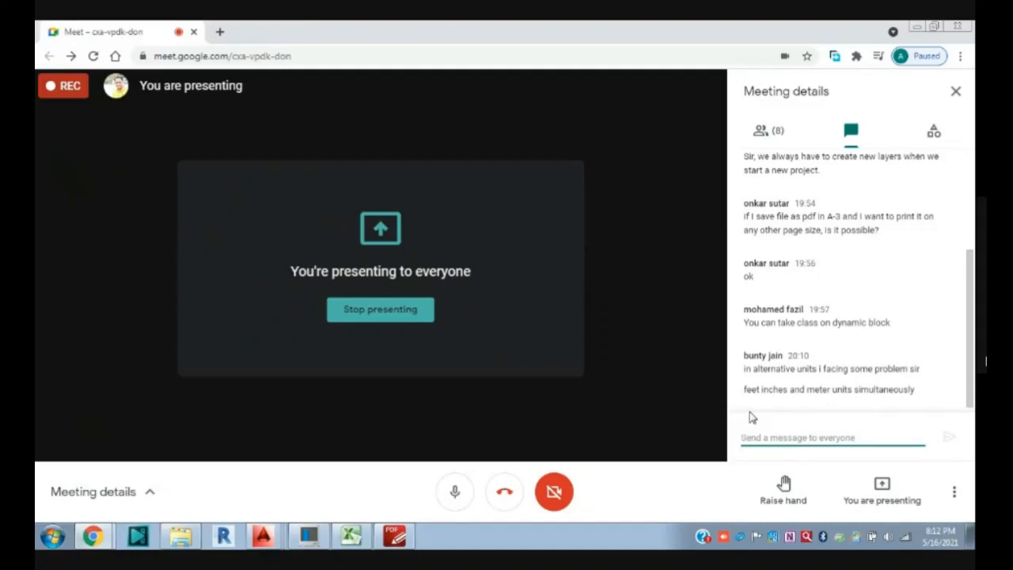
left_click(917, 27)
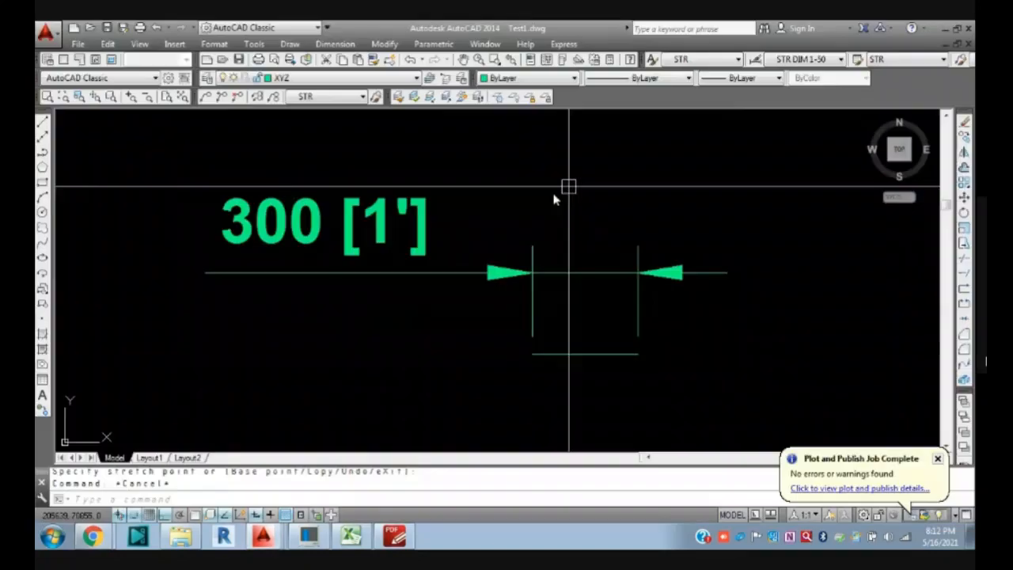
- Modify the STR DIM 1-50 dimension style to turn off the display of alternate units, and close the Dimension Style Manager
left_click(213, 43)
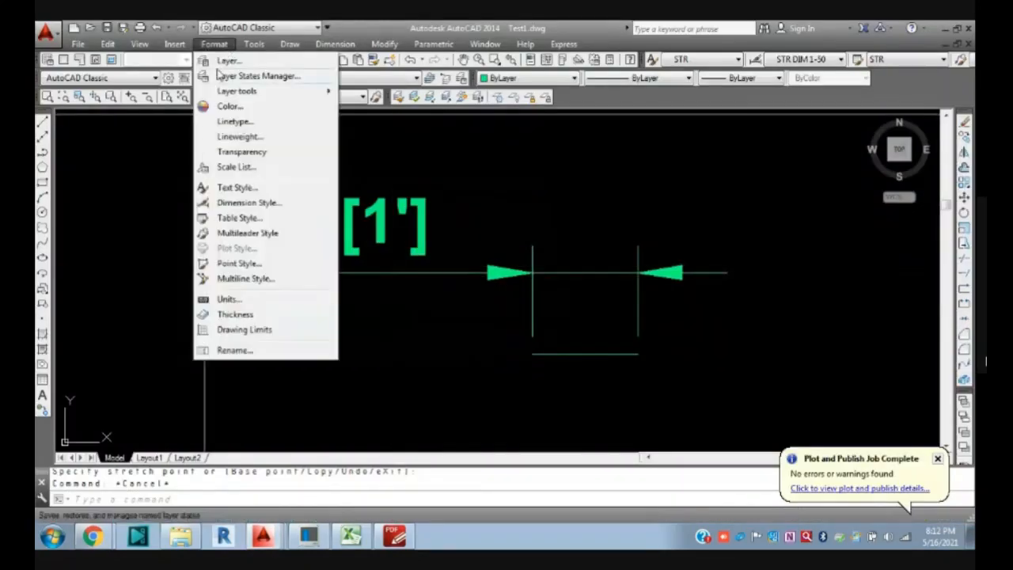
left_click(255, 203)
left_click(646, 246)
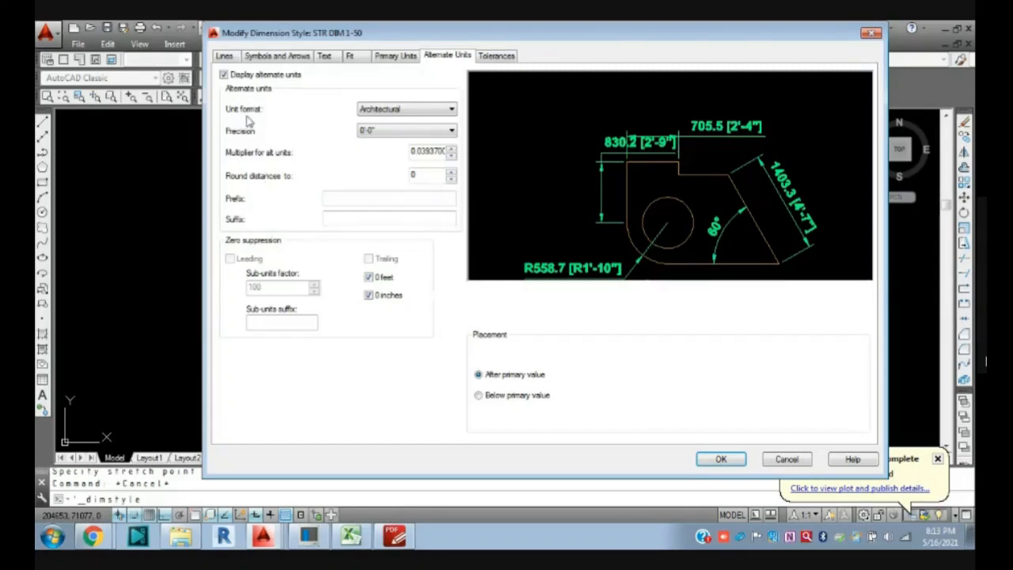
left_click(224, 74)
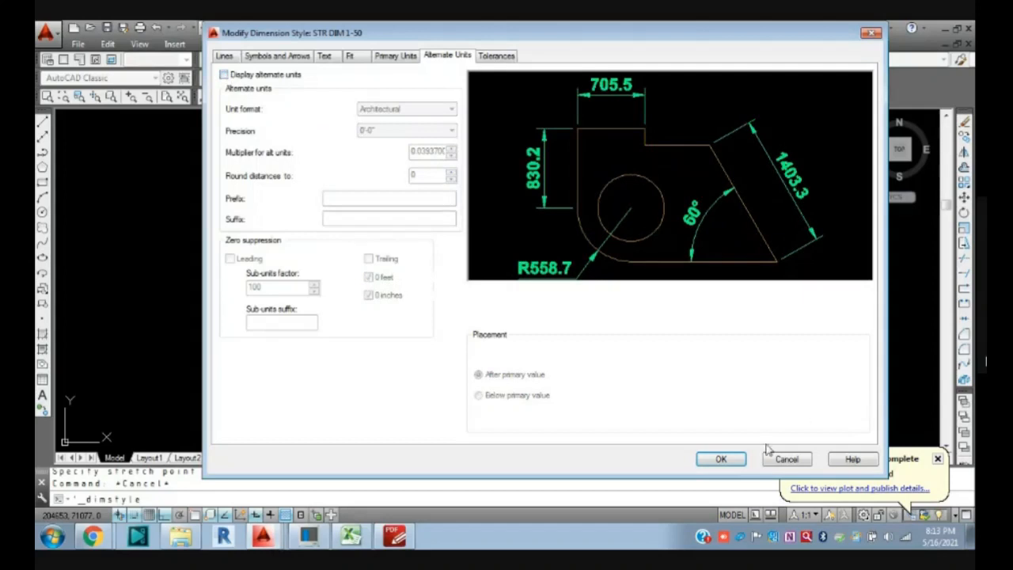
left_click(720, 458)
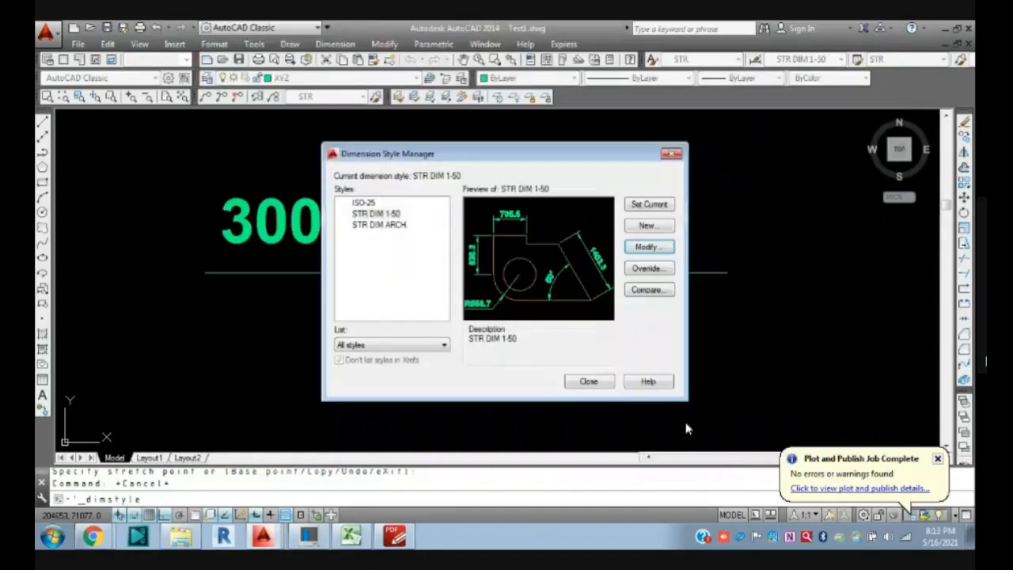
left_click(588, 381)
- Look over the dimensioned lines, column grids and circular array in the model space of Test1.dwg
scroll(532, 283, "down", 5)
scroll(500, 300, "down", 5)
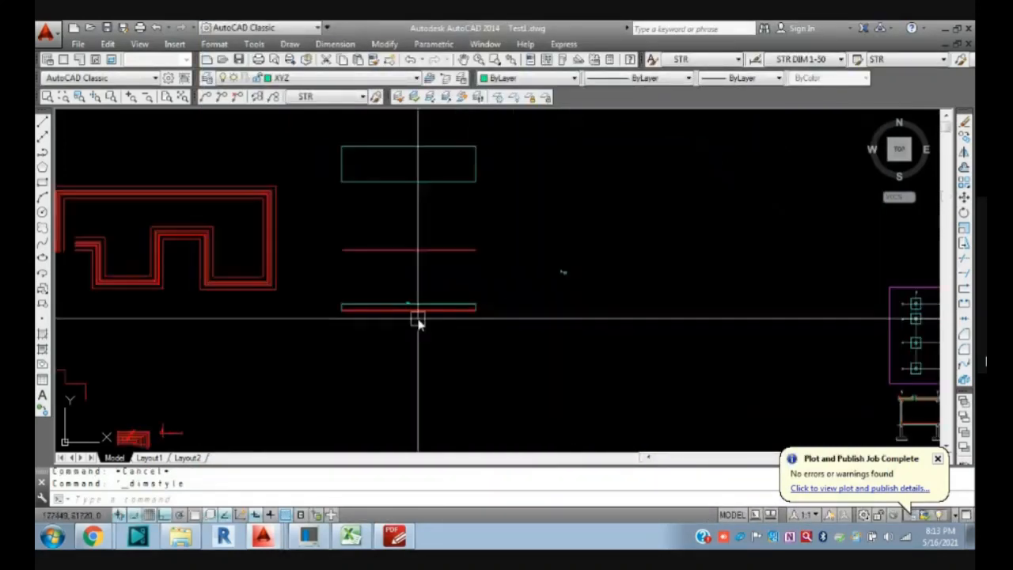
middle_click_drag(417, 318, 768, 303)
scroll(490, 424, "up", 5)
middle_click_drag(491, 425, 504, 185)
scroll(450, 153, "up", 6)
middle_click_drag(450, 153, 400, 256)
scroll(402, 254, "down", 4)
middle_click_drag(710, 311, 503, 301)
scroll(583, 303, "down", 4)
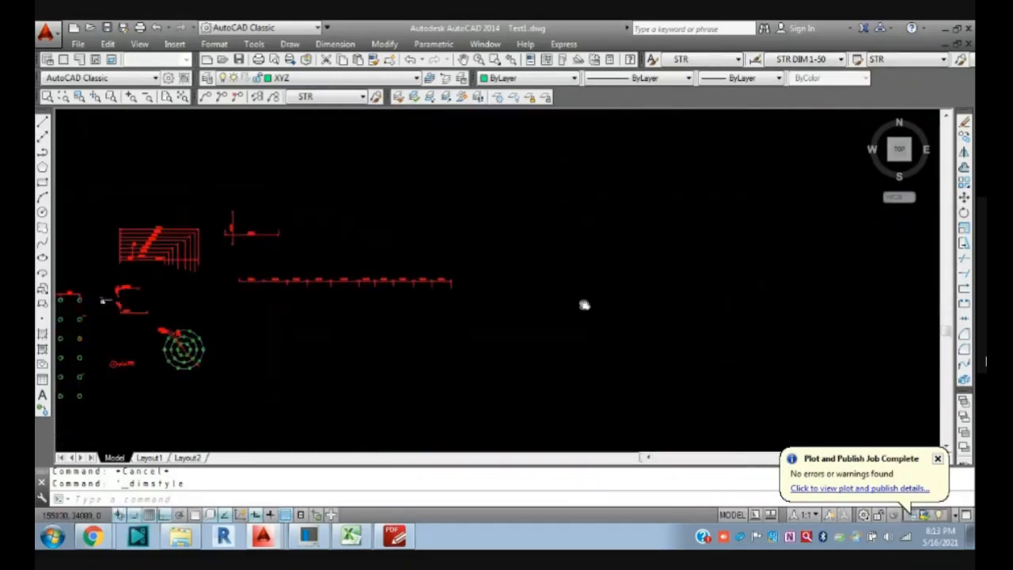
scroll(527, 323, "up", 6)
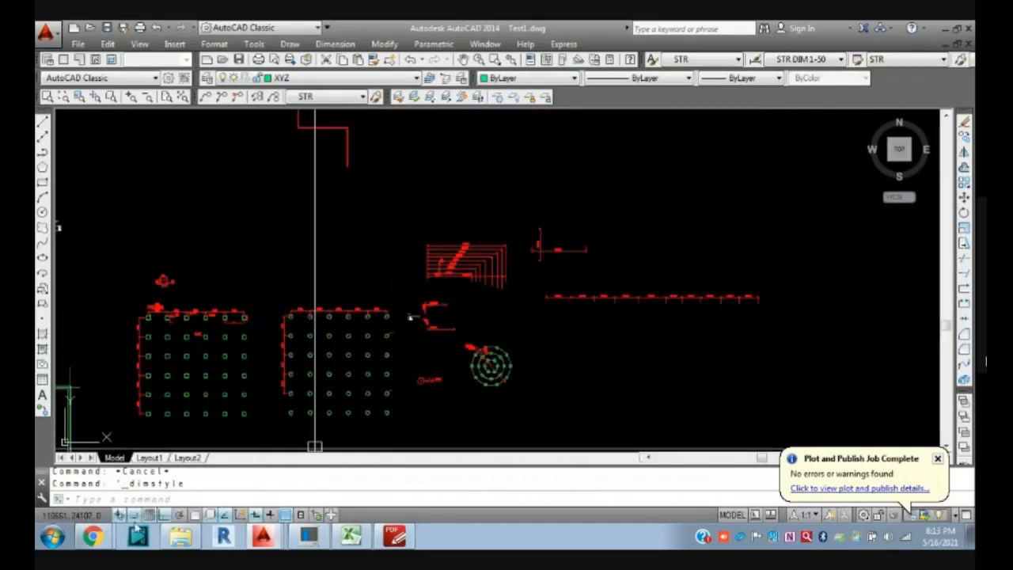
- Switch to the Google Meet window in Chrome to read the participant's question about separating a block, and return to AutoCAD
left_click(92, 536)
left_click(135, 481)
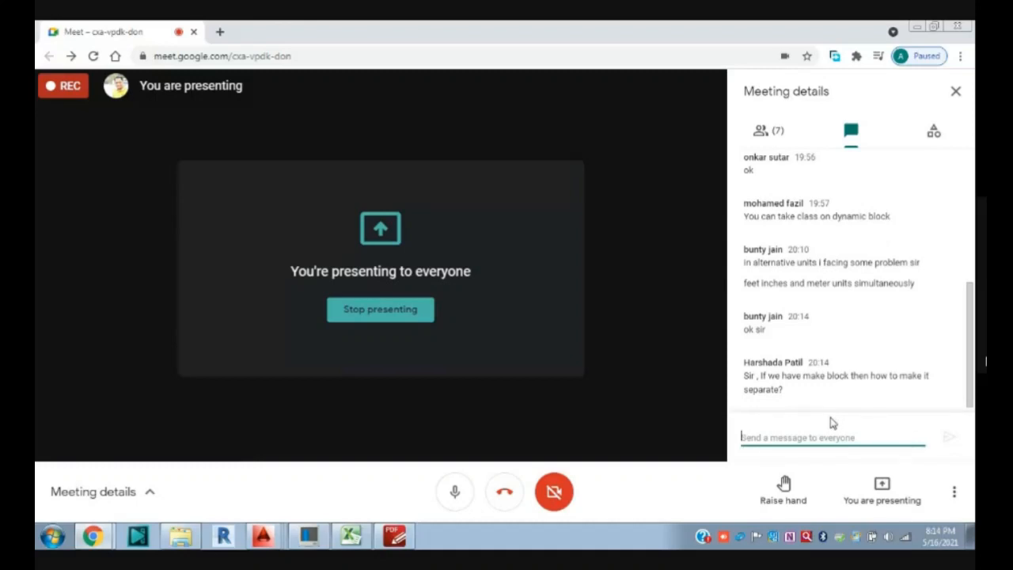
left_click(918, 27)
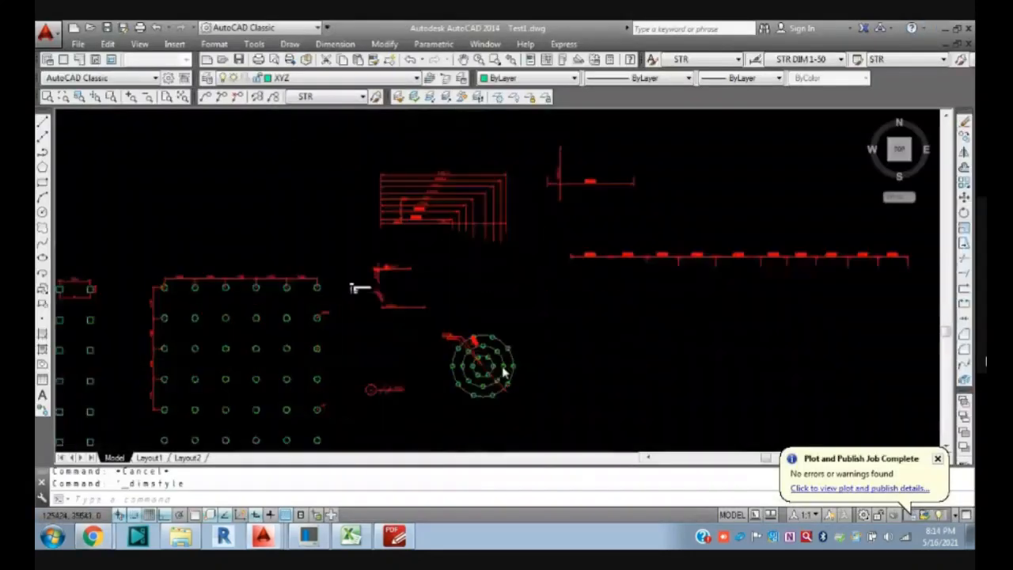
- Select one footing in the row of footings, check its object type in the Properties palette, and deselect it
scroll(489, 332, "up", 2)
key("Escape")
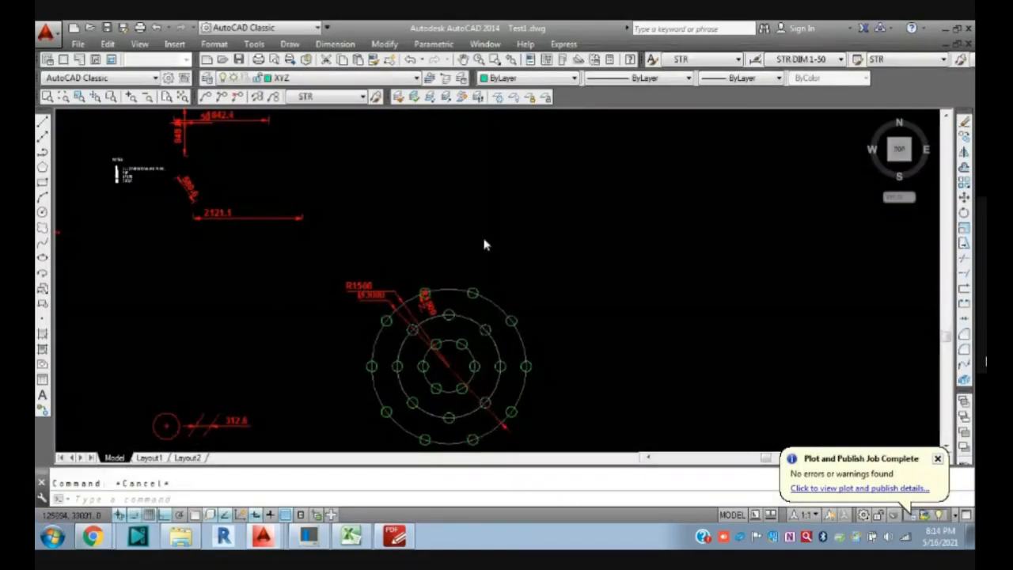
scroll(420, 277, "down", 4)
scroll(243, 317, "up", 3)
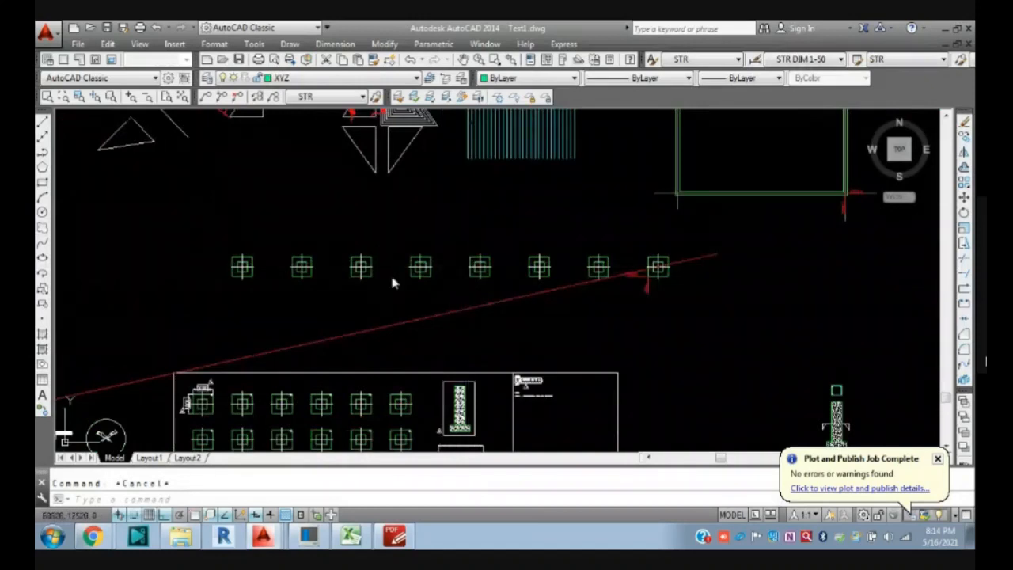
scroll(405, 271, "up", 4)
scroll(405, 271, "up", 2)
scroll(457, 334, "down", 2)
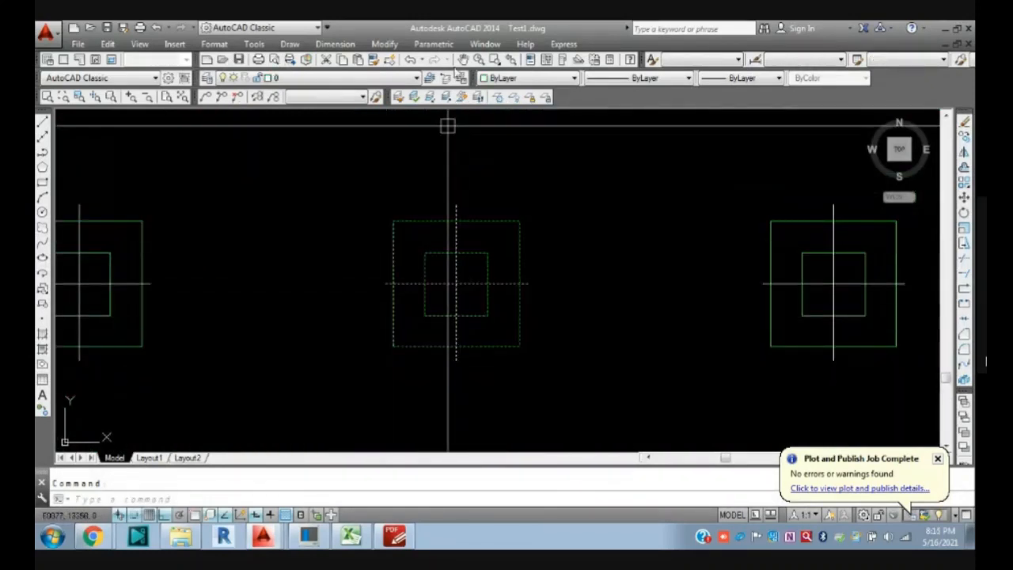
left_click(385, 45)
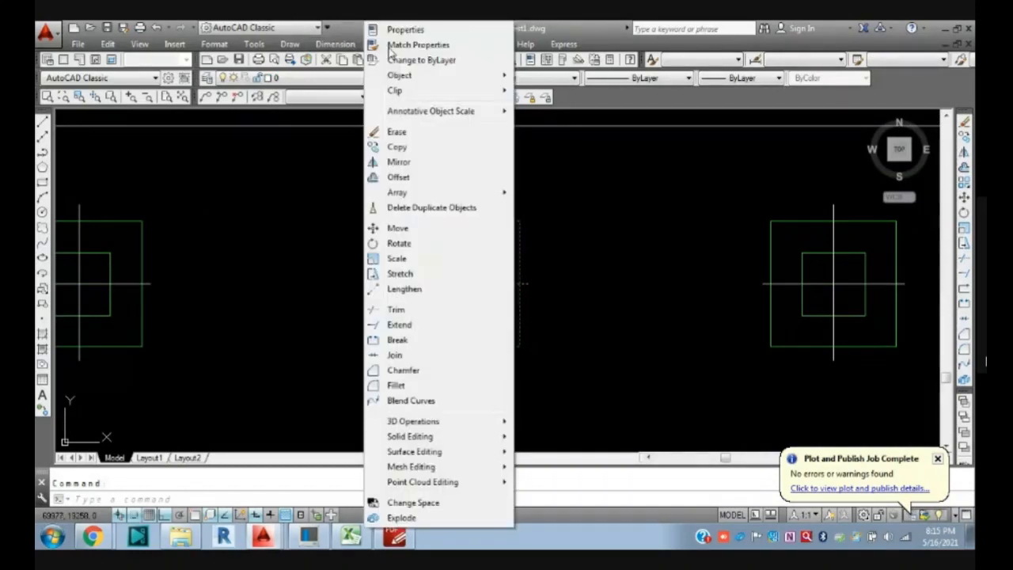
left_click(392, 29)
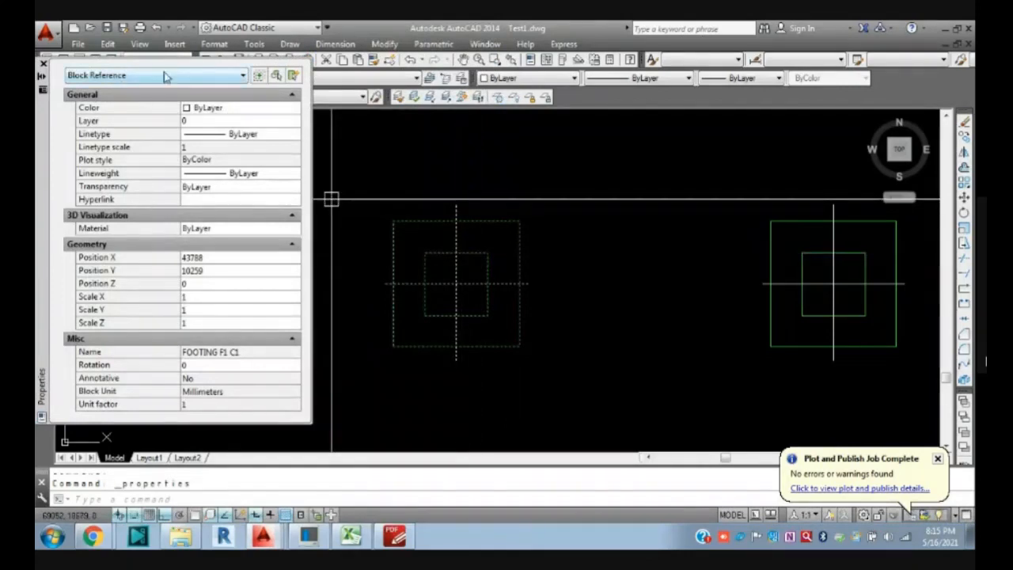
left_click(44, 63)
key("Escape")
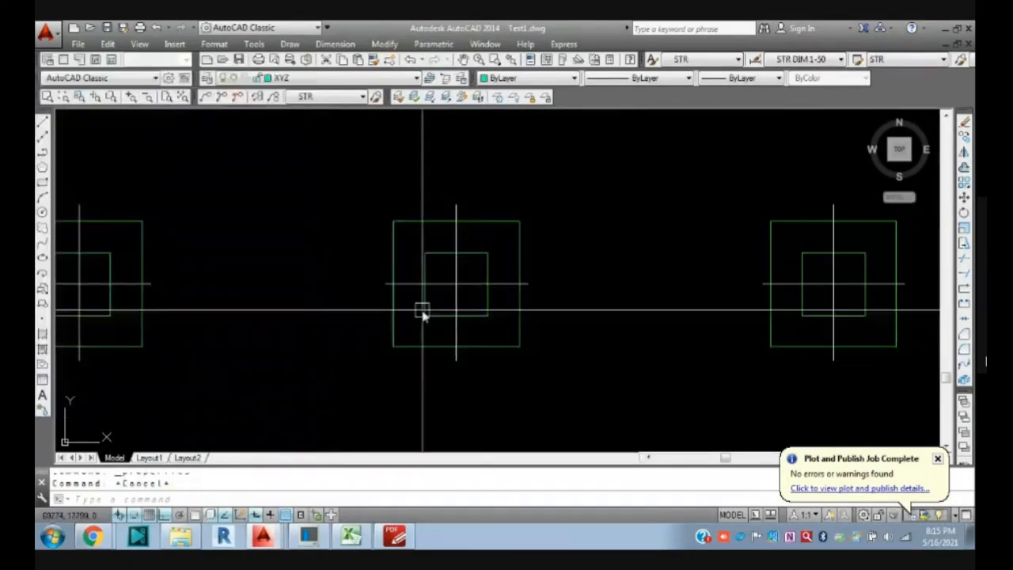
left_click(291, 45)
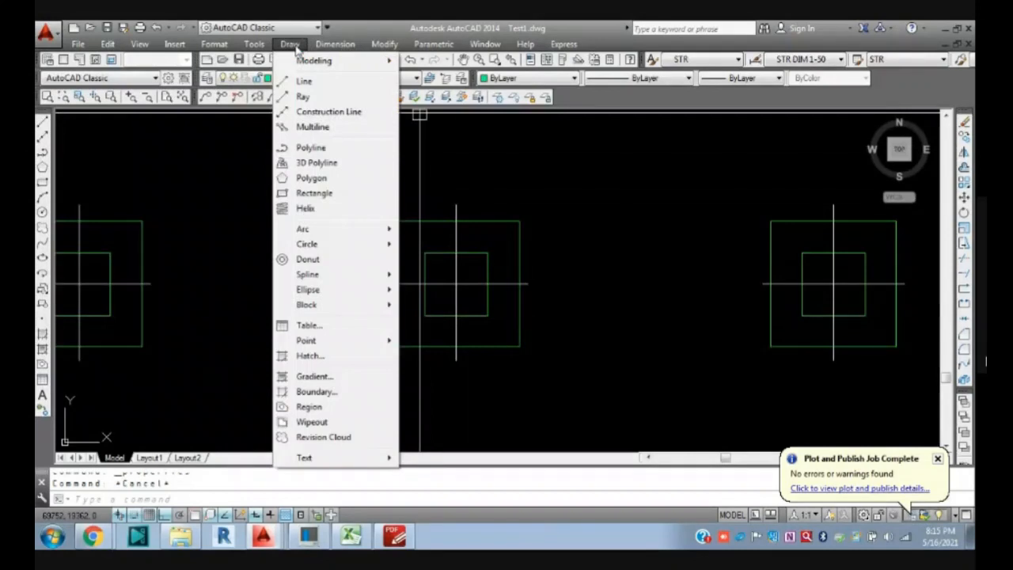
mouse_move(319, 50)
mouse_move(252, 45)
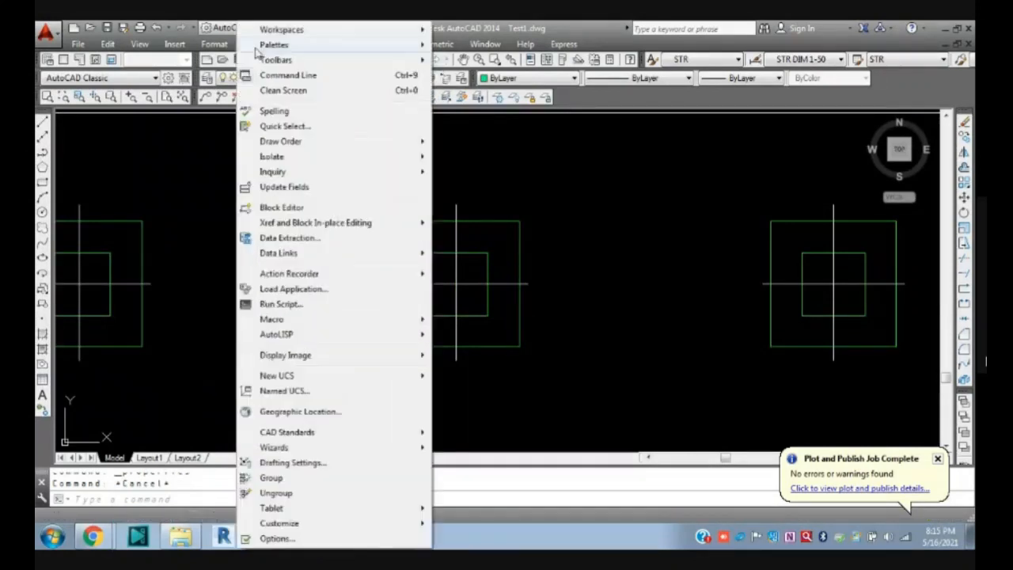
key("Escape")
key("Escape")
left_click(369, 165)
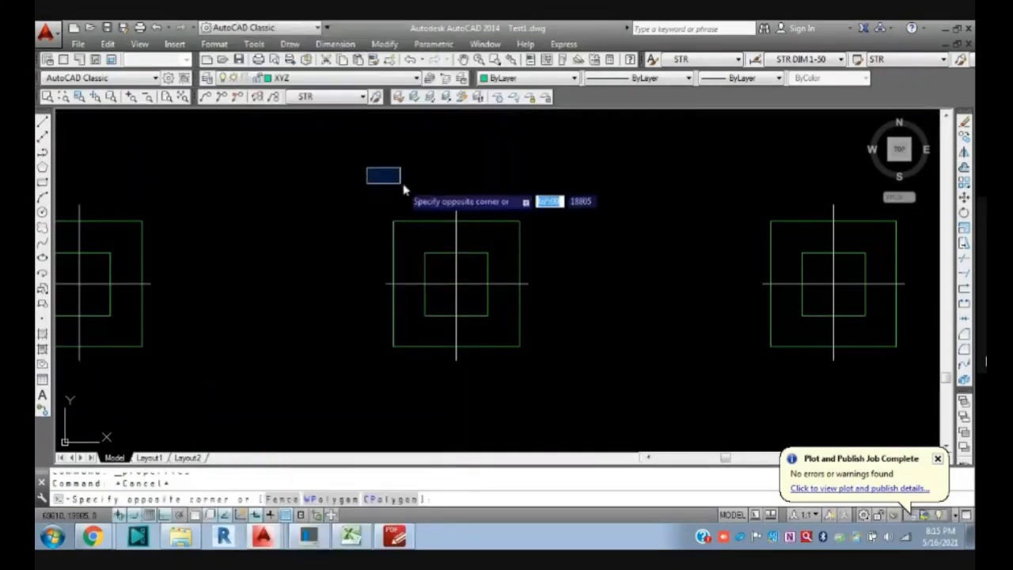
left_click(403, 185)
left_click(345, 48)
mouse_move(377, 49)
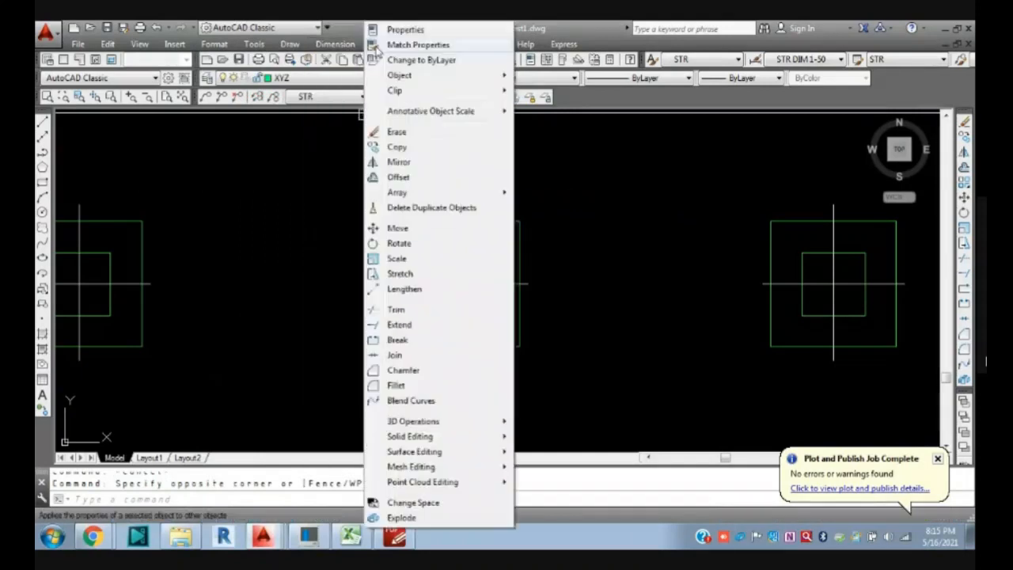
left_click(283, 149)
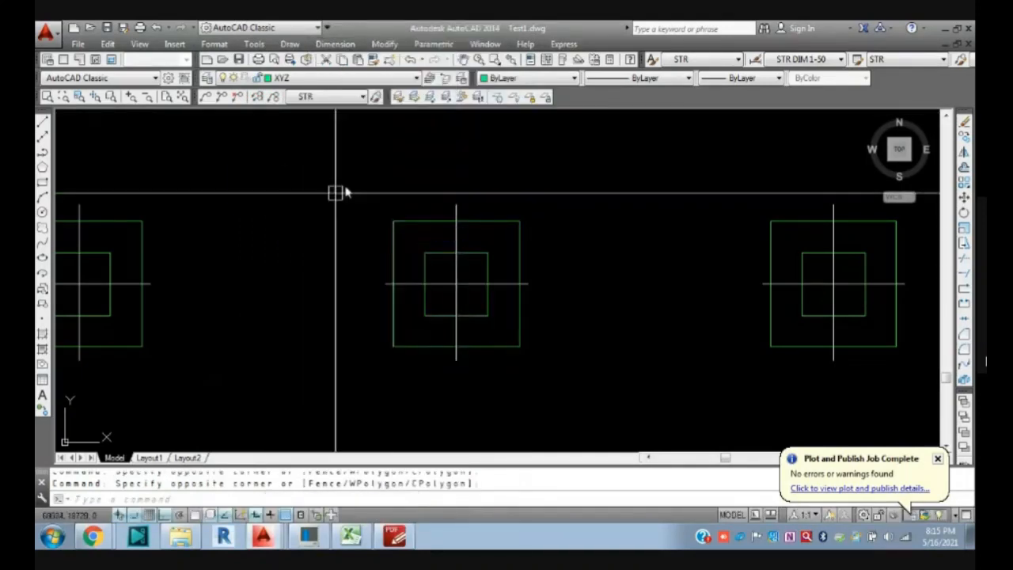
- Explode the middle footing block in view and select its outer square to check that it is a separate object
left_click(386, 45)
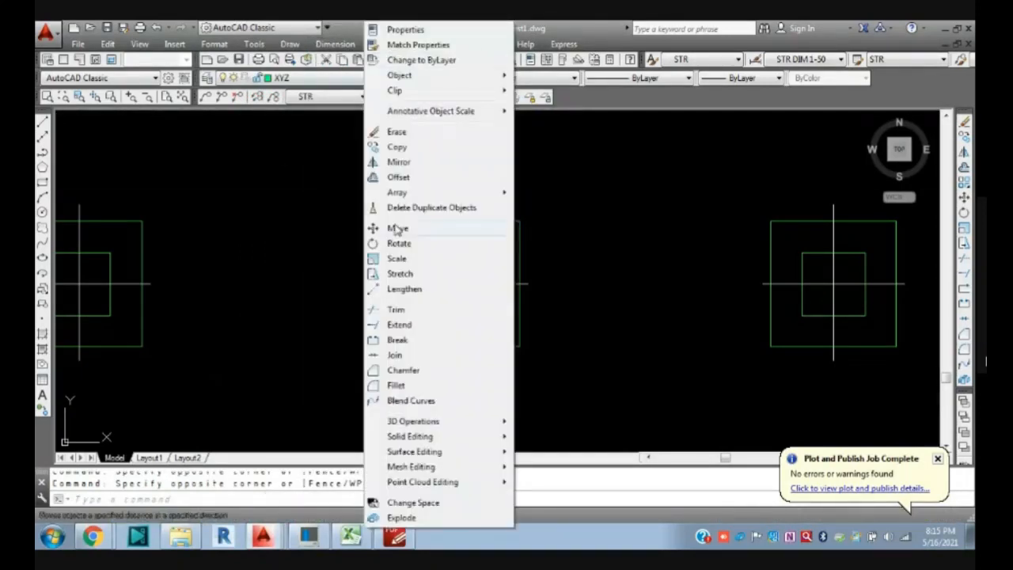
left_click(401, 517)
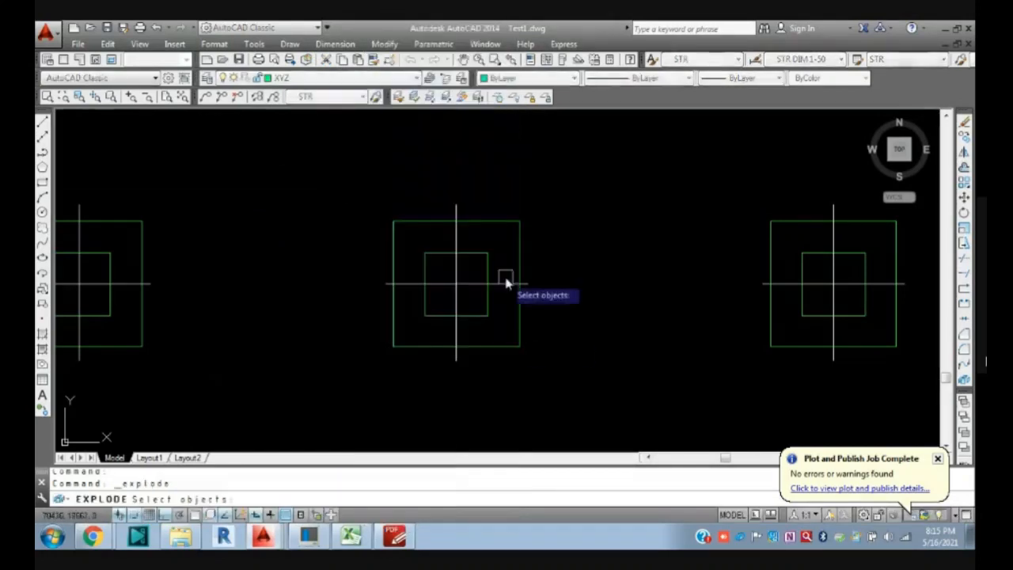
left_click(499, 283)
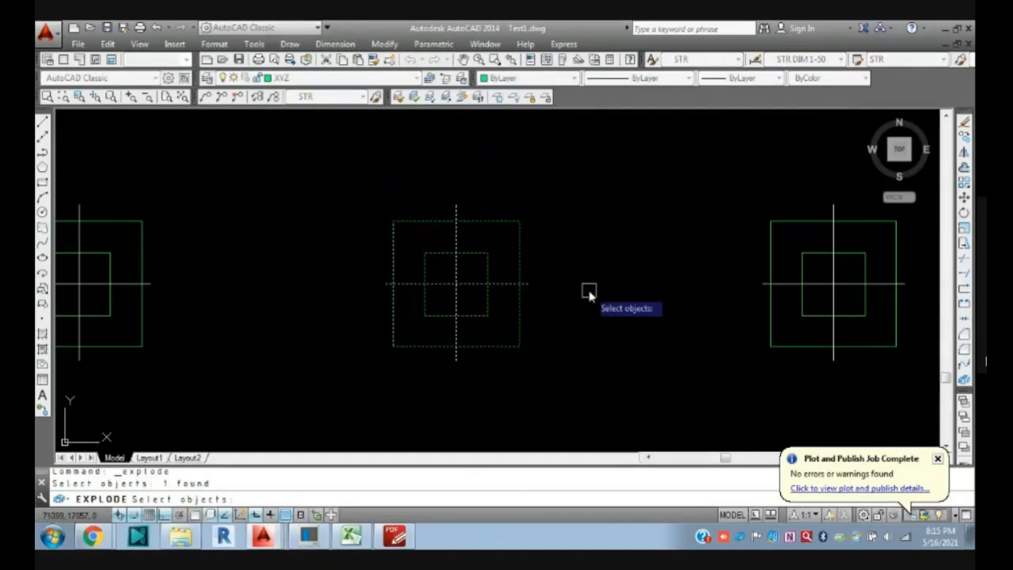
key("Return")
left_click(523, 340)
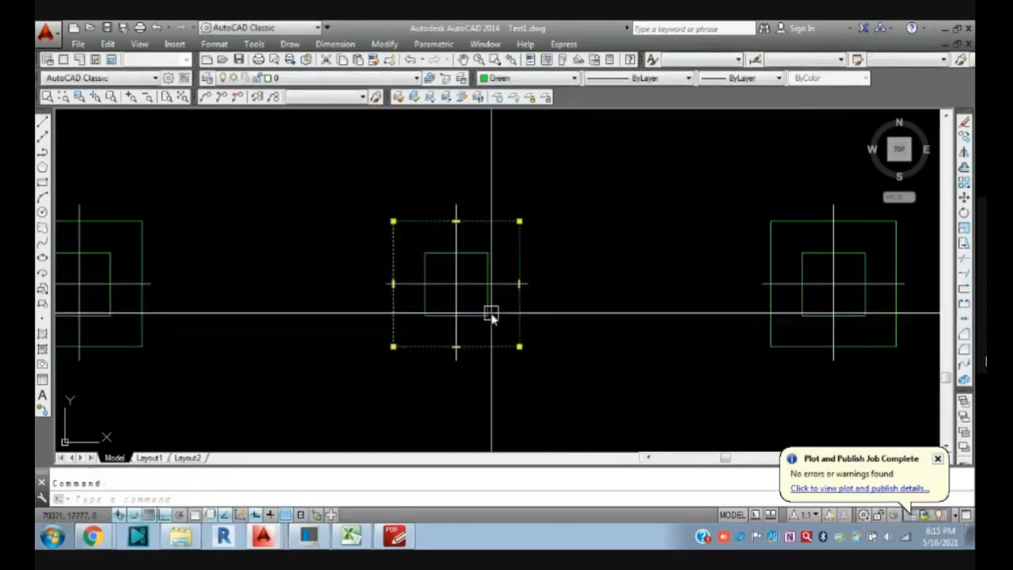
- Select the inner square and vertical centre line of the exploded footing to check they are separate objects, then clear the selection
left_click(489, 313)
left_click(457, 209)
key("Escape")
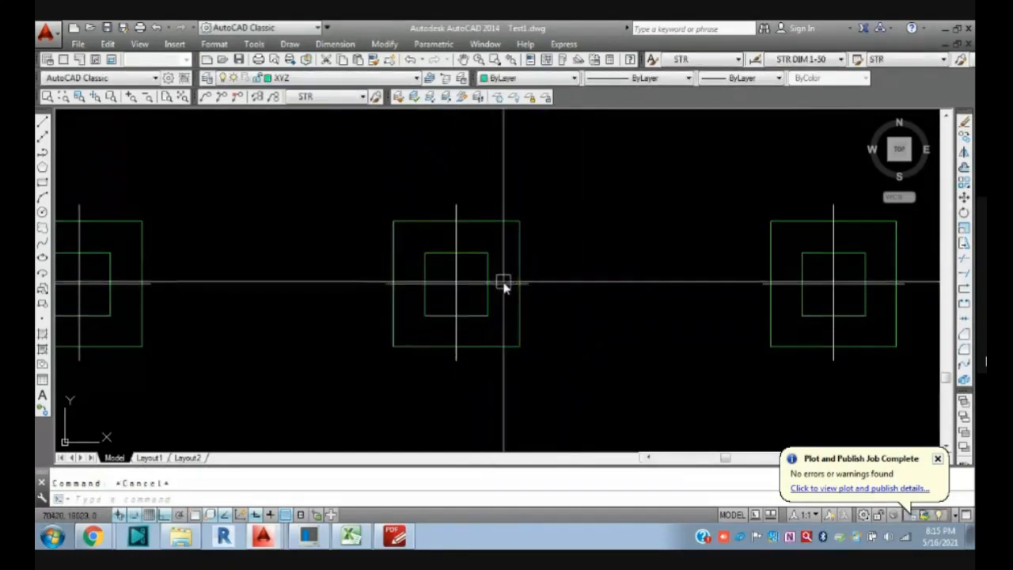
left_click(500, 282)
key("Return")
key("Escape")
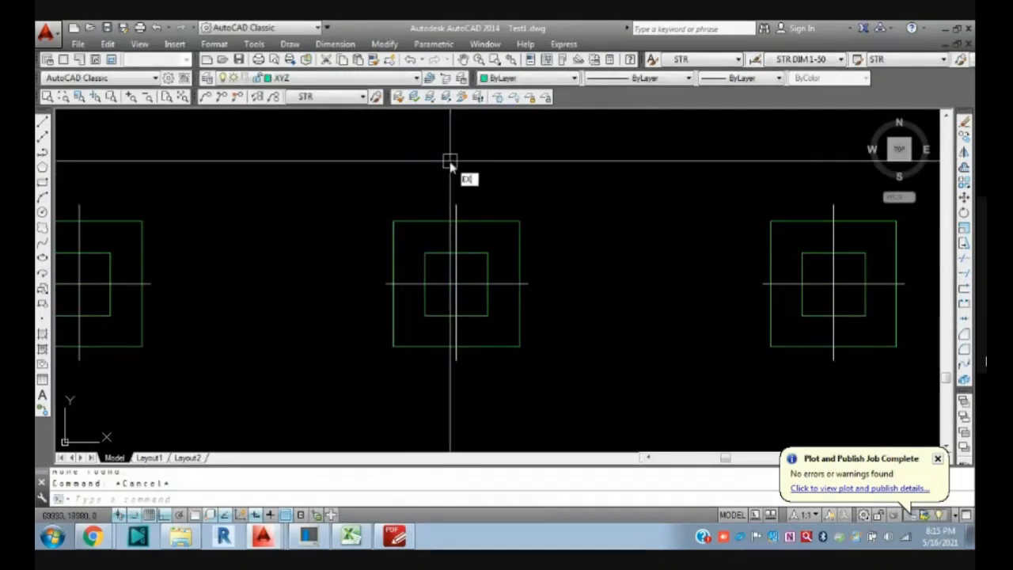
type("EX")
key("Return")
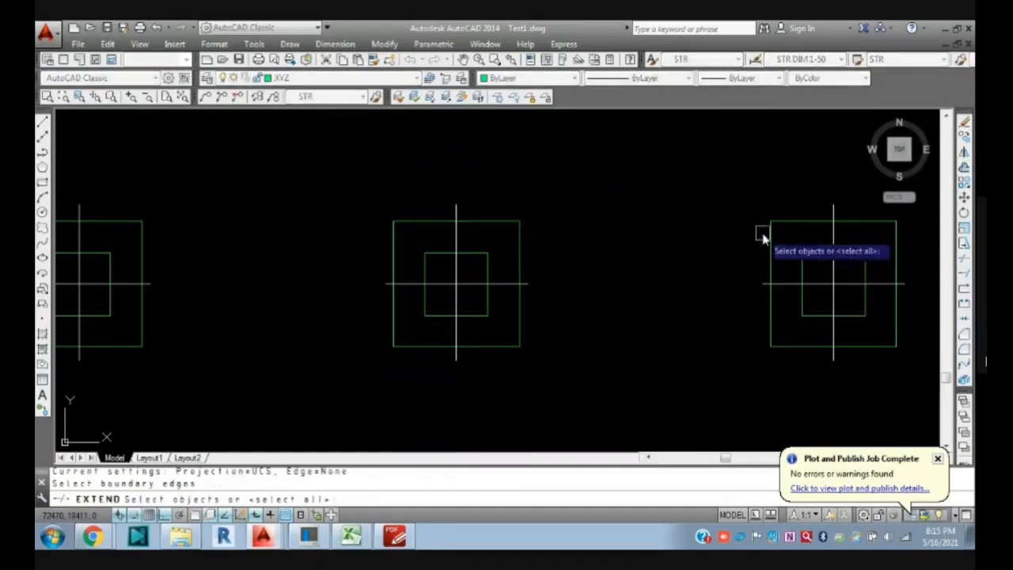
left_click(764, 235)
left_click(754, 261)
key("Return")
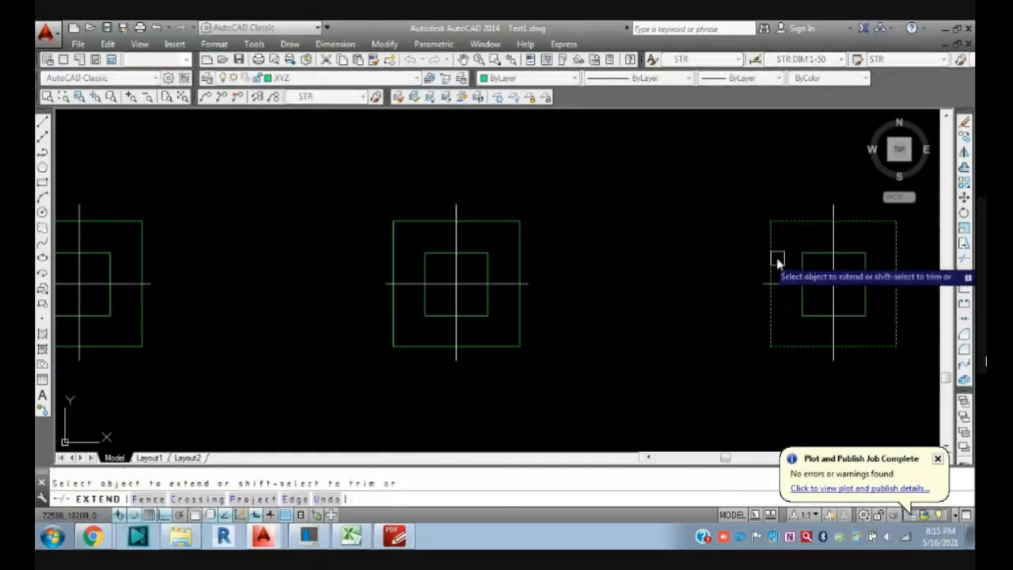
right_click(777, 261)
left_click(780, 262)
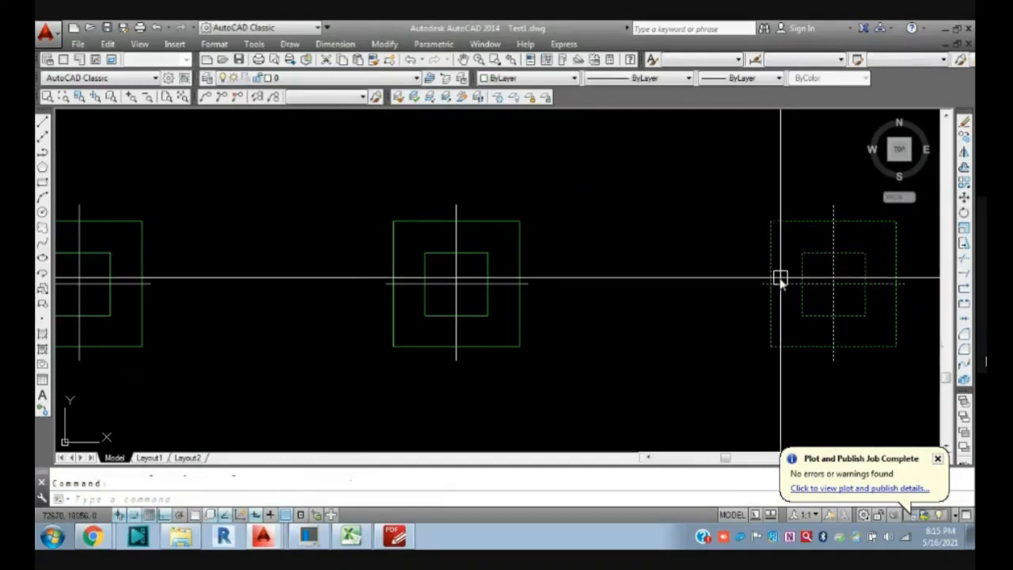
middle_click_drag(745, 298, 579, 294)
type("EX")
key("Return")
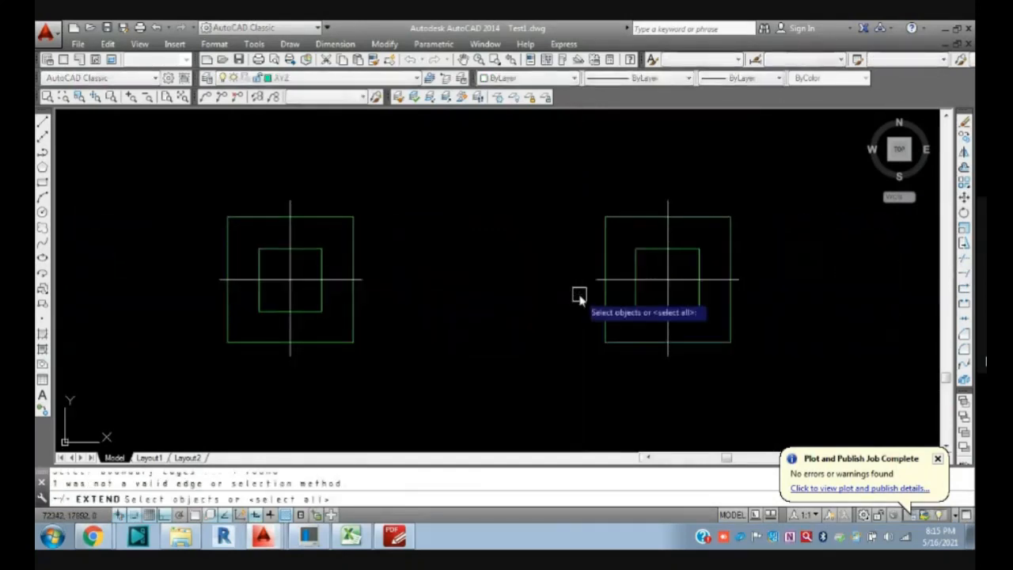
key("Escape")
key("Escape")
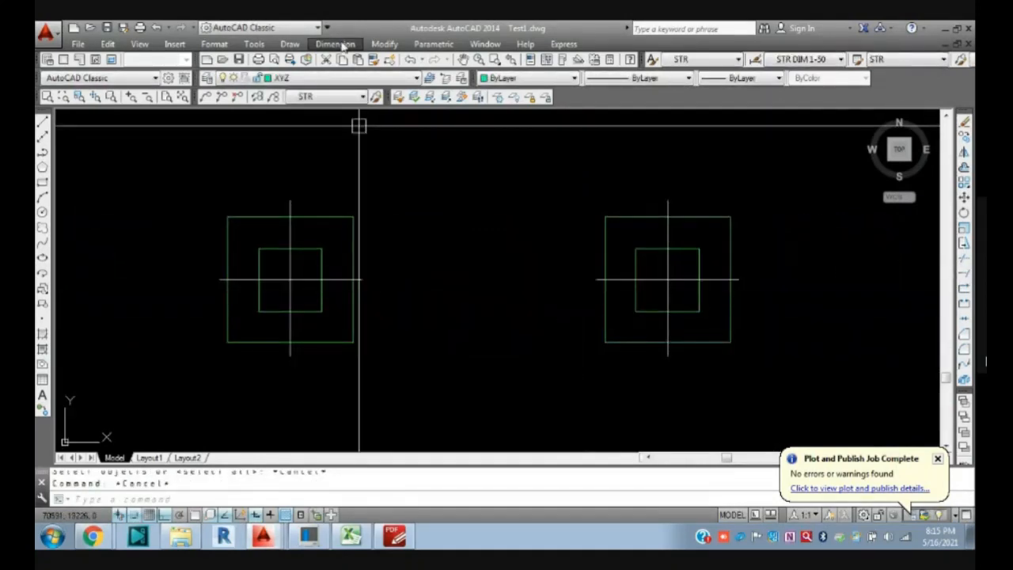
- Explode the next footing block along the row and pick its centre line to check that it is a separate object
left_click(384, 44)
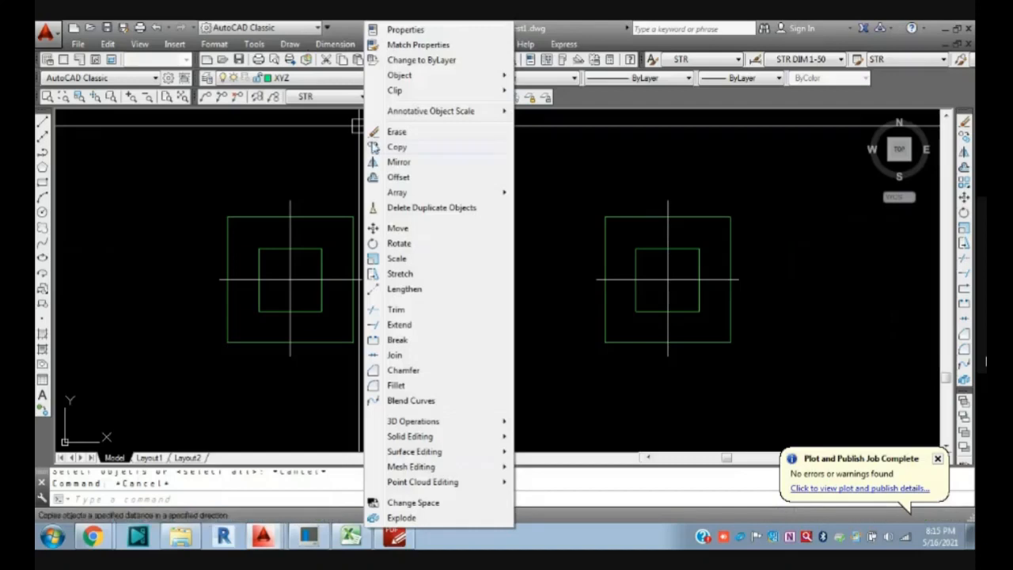
left_click(401, 517)
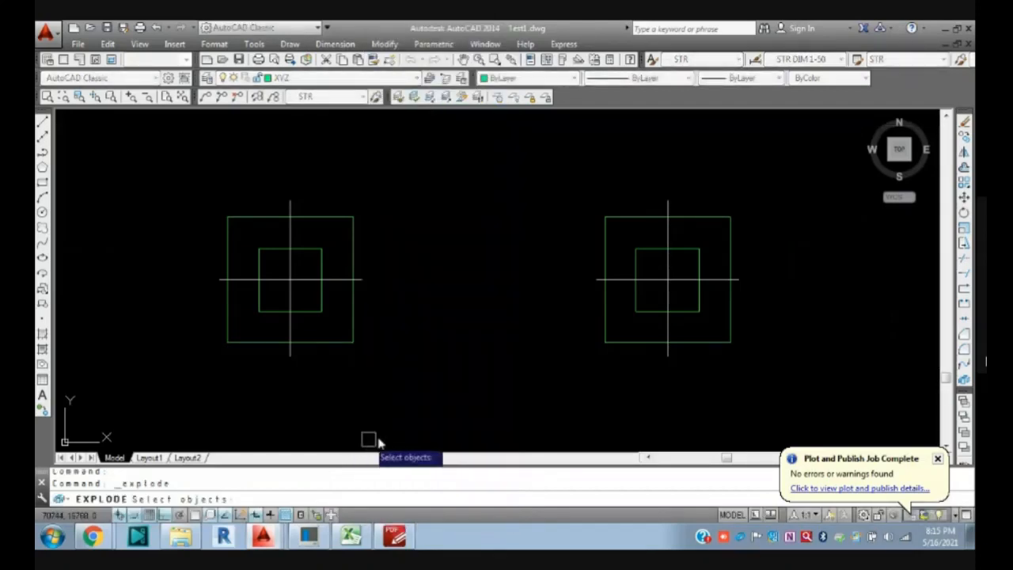
left_click(672, 332)
key("Return")
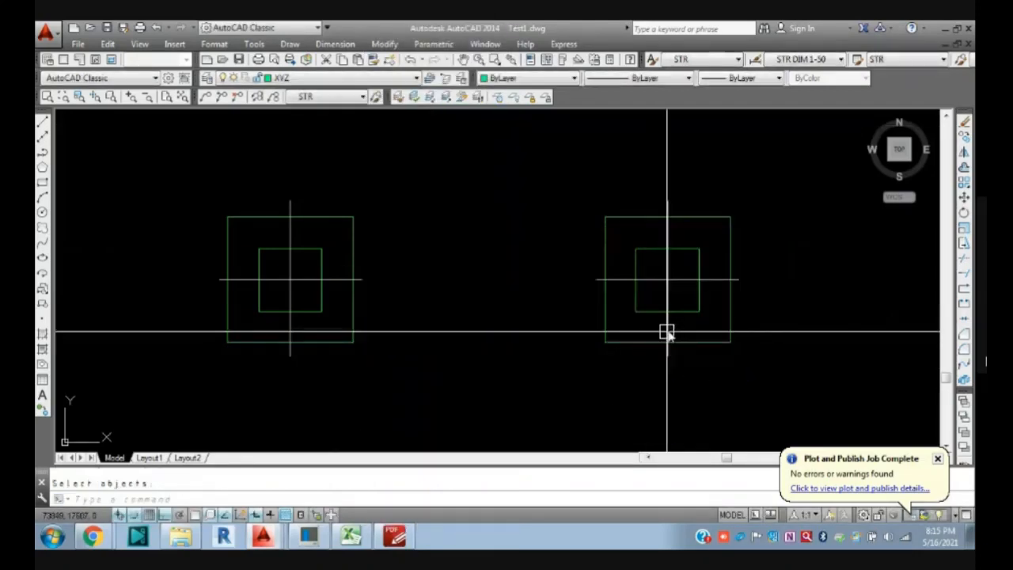
left_click(667, 333)
left_click(606, 356)
left_click(558, 310)
key("Escape")
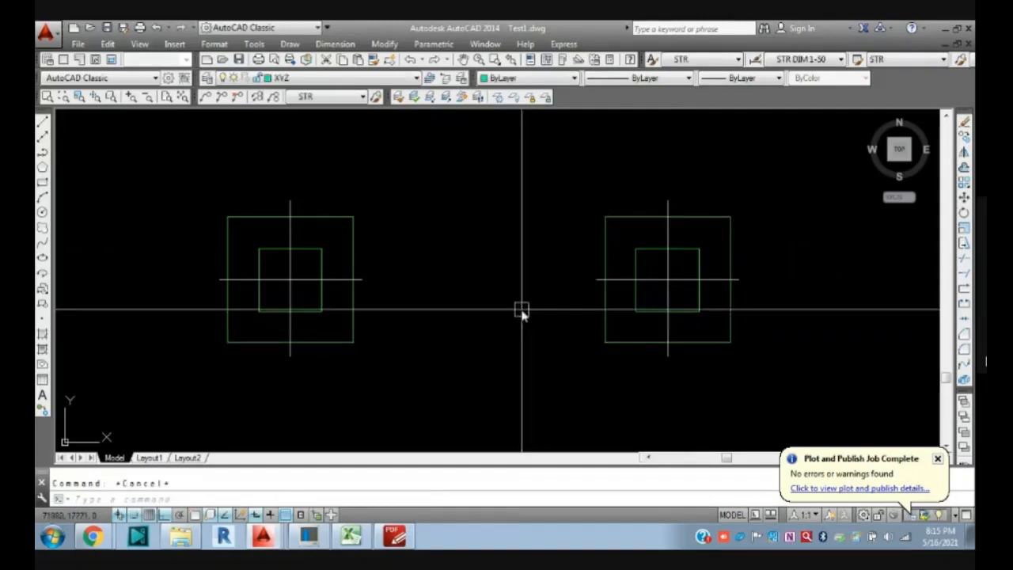
- Bring up the command suggestions for EX to compare EXTEND with EXPLODE, and leave without running either
type("ex")
key("Return")
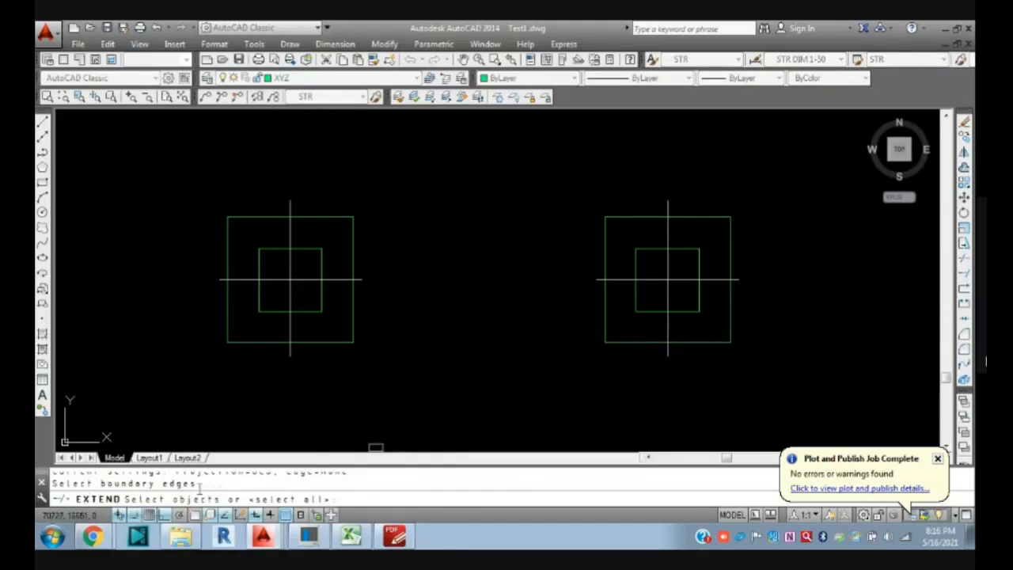
key("Escape")
key("Escape")
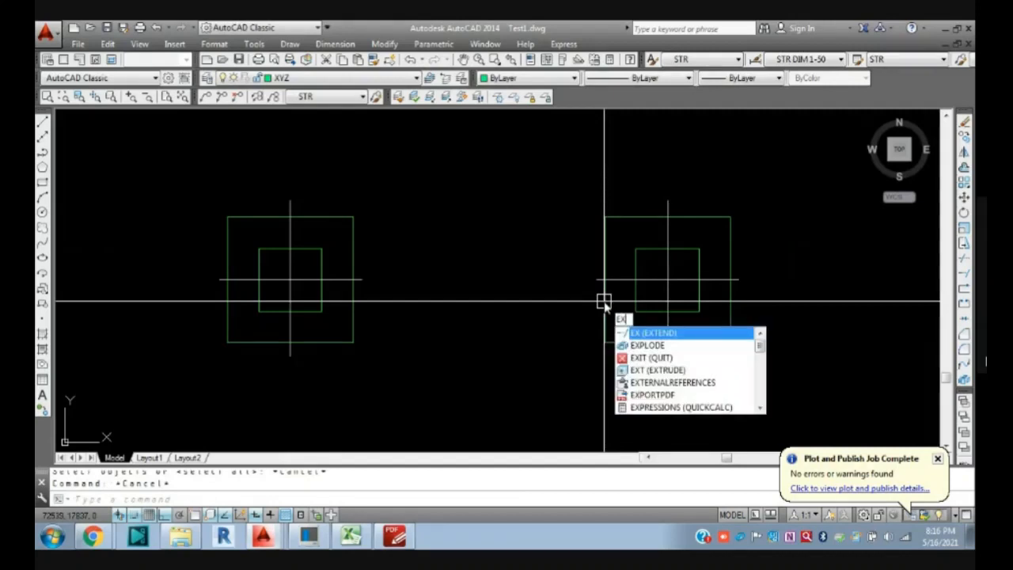
key("Escape")
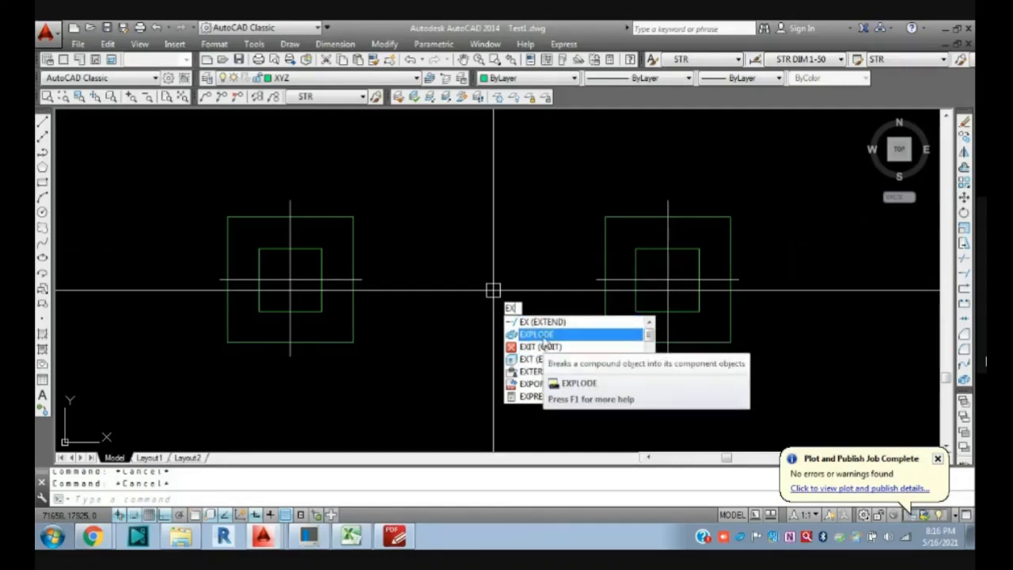
left_click(424, 320)
key("Escape")
- Switch to the Google Meet window in Chrome to read the question about separating grouped objects, and return to AutoCAD
mouse_move(95, 534)
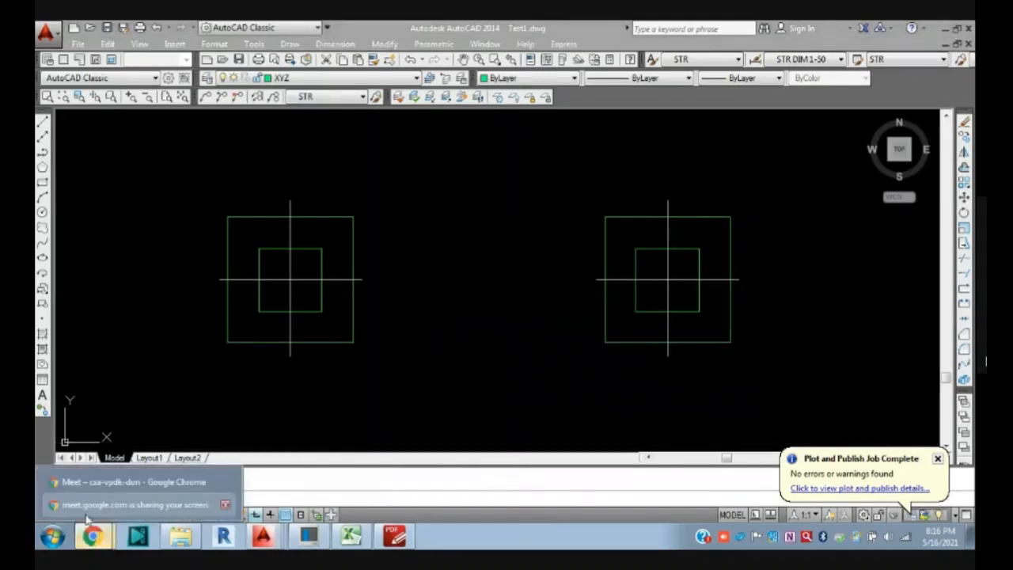
left_click(117, 483)
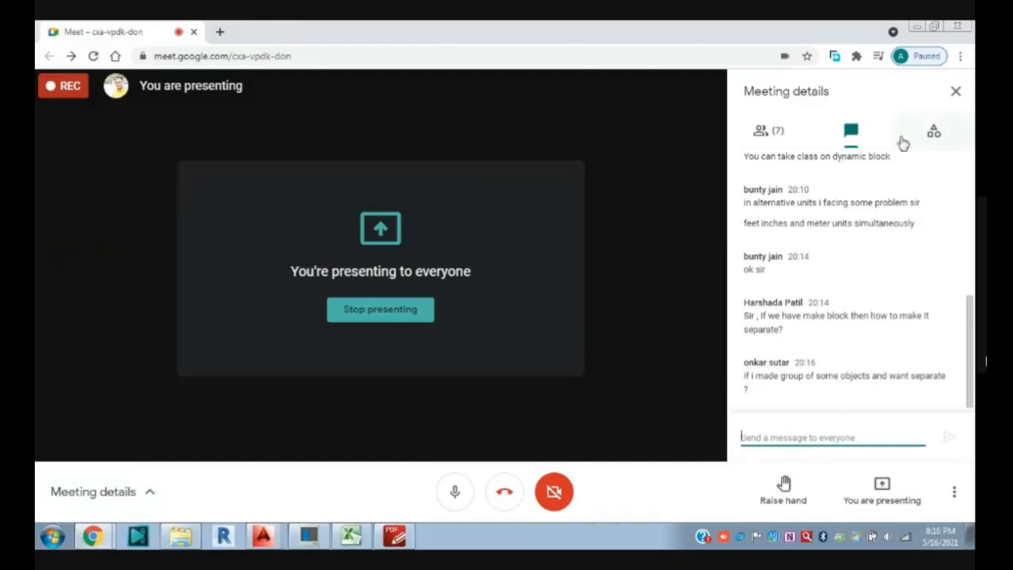
left_click(919, 29)
- Explode the third-from-last footing block in the long row of footings
scroll(671, 279, "down", 4)
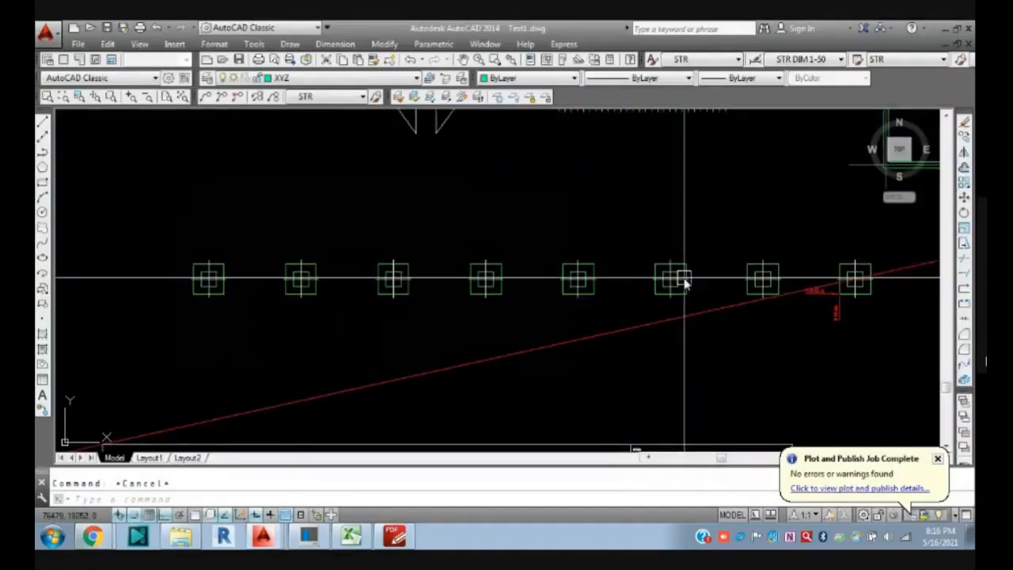
left_click(671, 276)
scroll(673, 275, "up", 5)
mouse_move(673, 276)
middle_mouse_down()
mouse_move(645, 293)
mouse_move(433, 284)
middle_mouse_up()
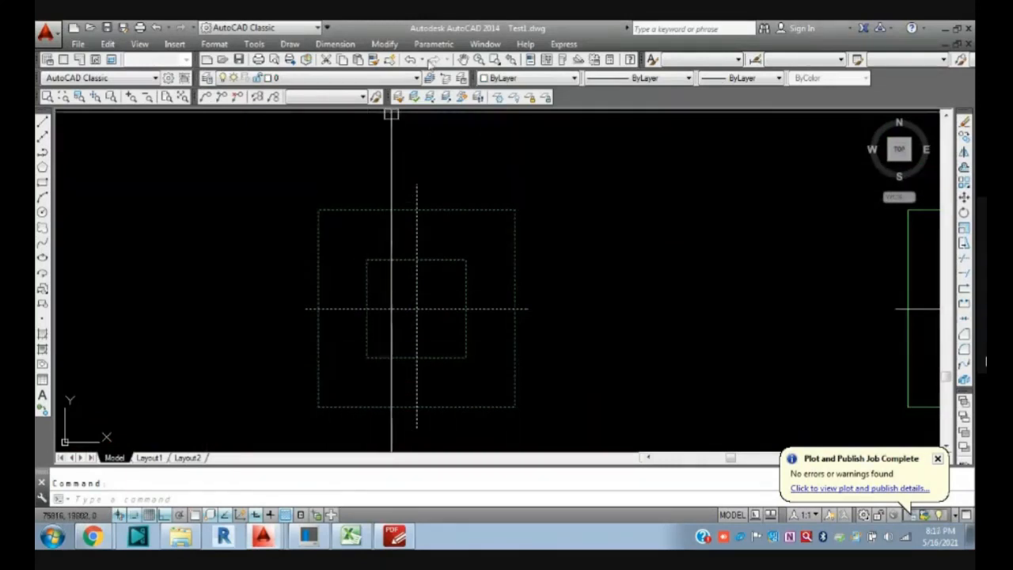
left_click(384, 45)
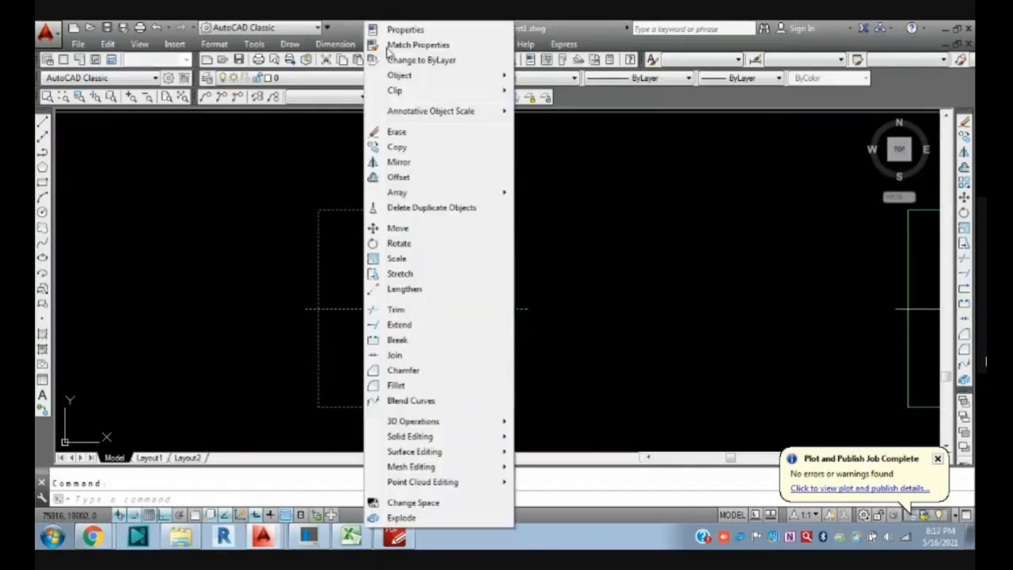
left_click(402, 518)
- Select the newly exploded footing's outer square, vertical centre line and inner square individually to check them, and clear the selection
left_click(423, 407)
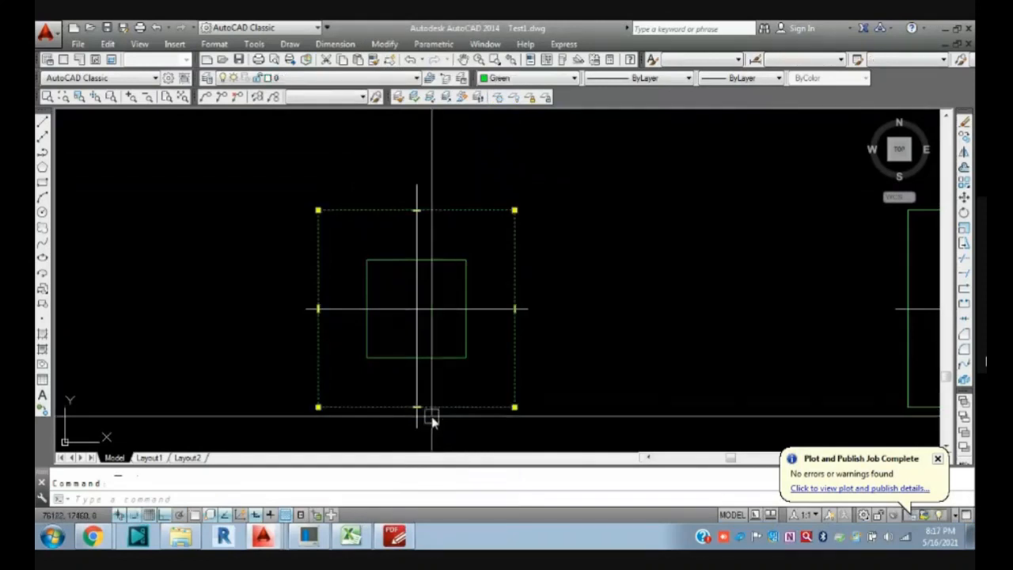
left_click(372, 379)
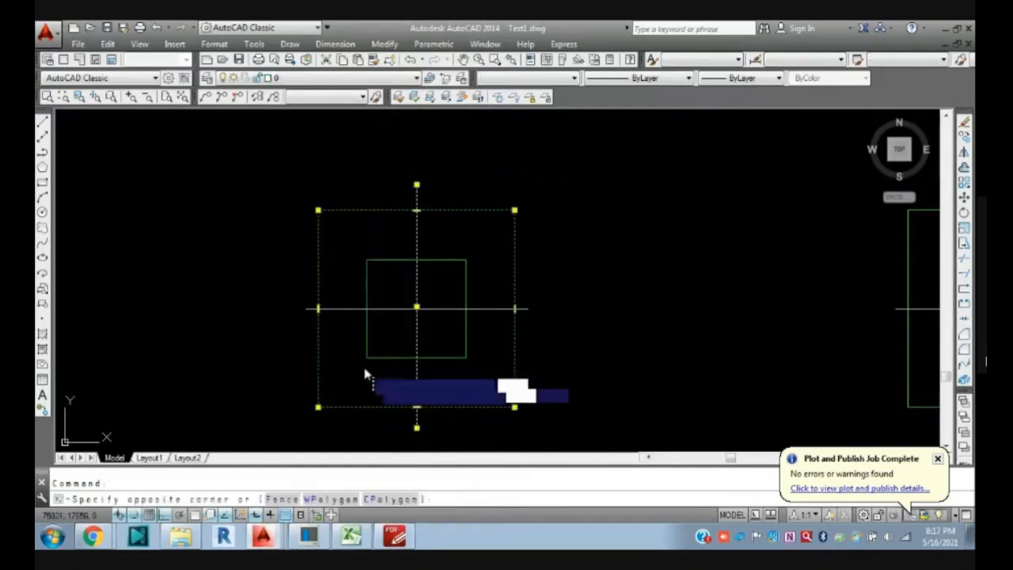
key("Escape")
left_click(382, 261)
left_click(347, 214)
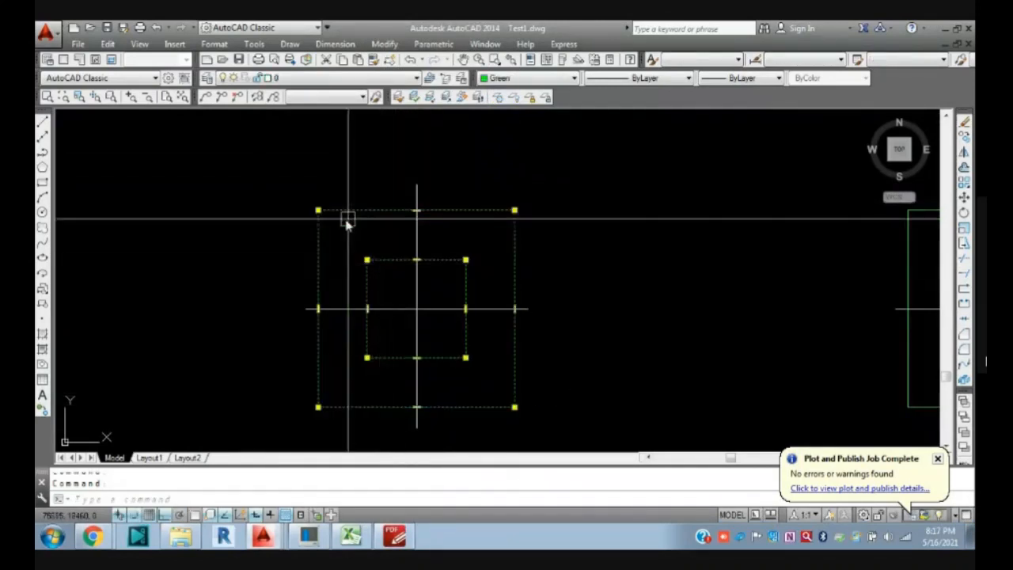
left_click(419, 242)
key("Escape")
key("Escape")
scroll(525, 313, "down", 2)
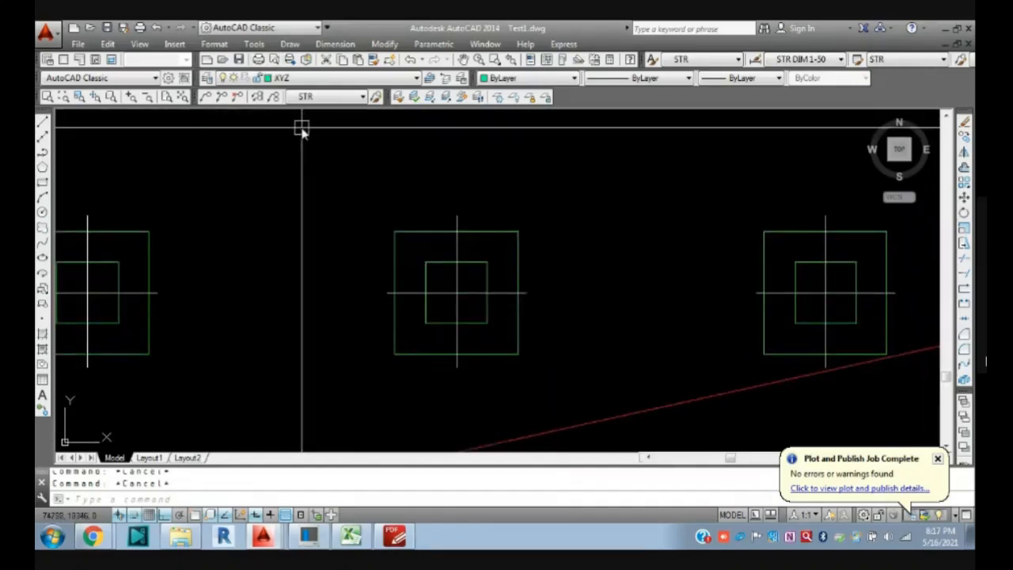
type("b")
key("Return")
left_click(592, 394)
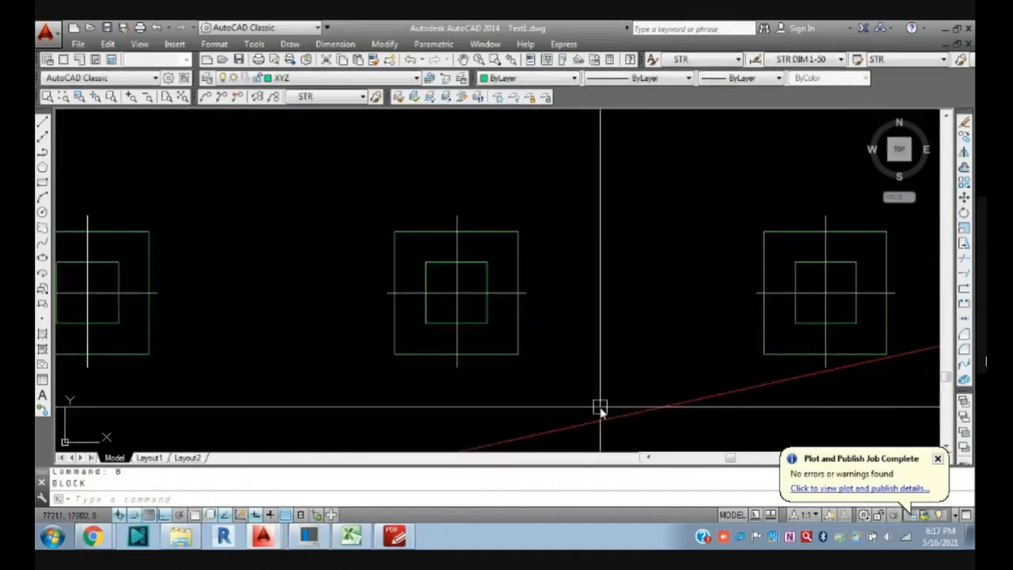
- Open the FOOTING F1C1 block definition in the Block Editor from the second-to-last footing in the row
scroll(509, 356, "up", 2)
middle_click_drag(509, 357, 367, 351)
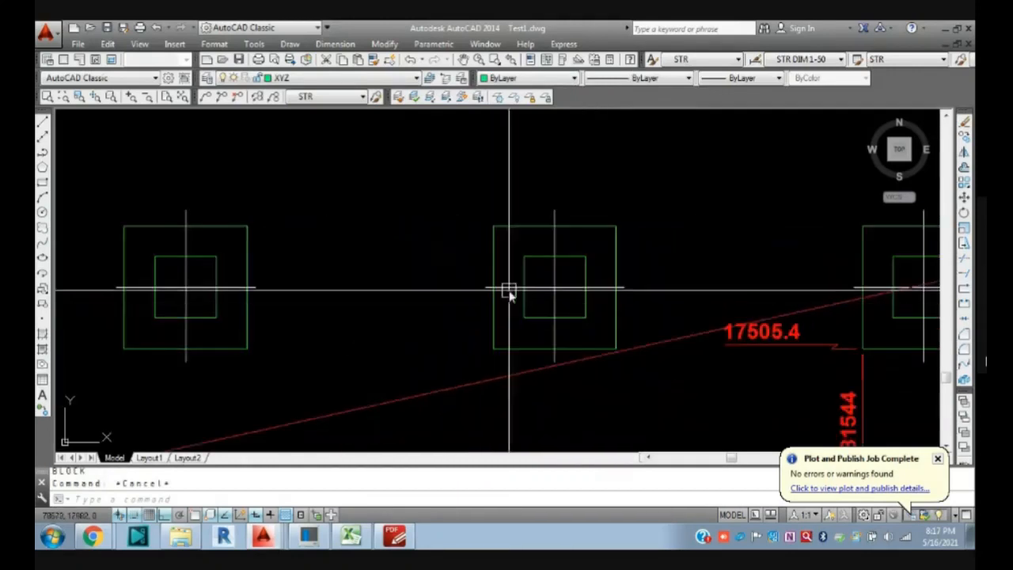
left_click(561, 289)
double_click(562, 289)
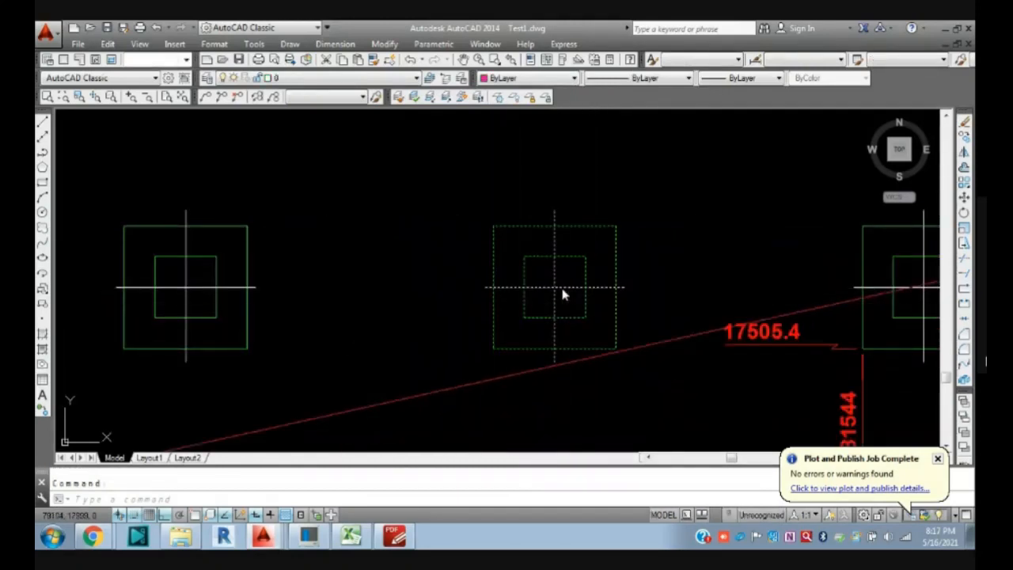
left_click(499, 373)
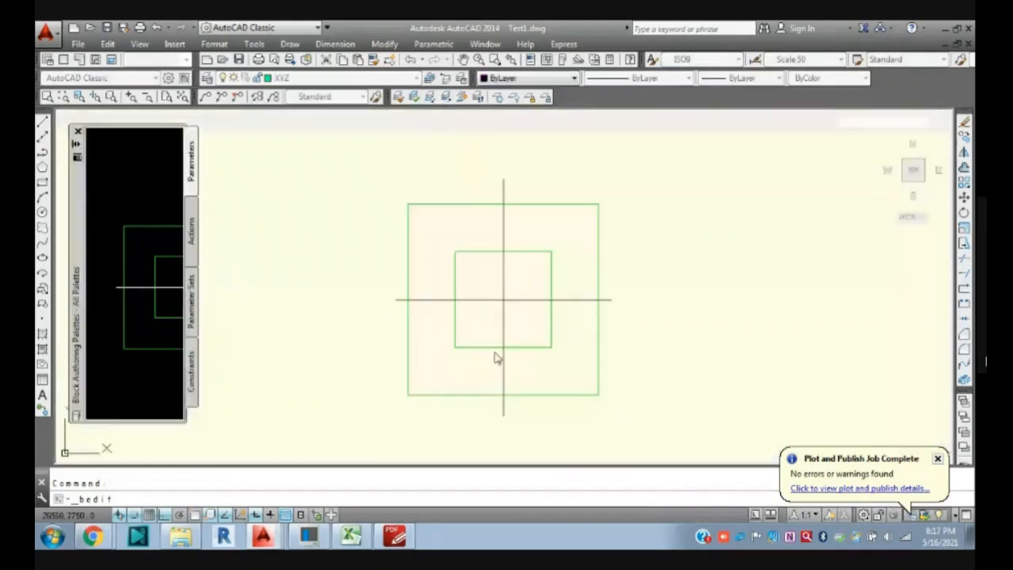
- Stretch the left side of both footing squares and the horizontal centre line outward
type("s")
key("space")
left_click(482, 423)
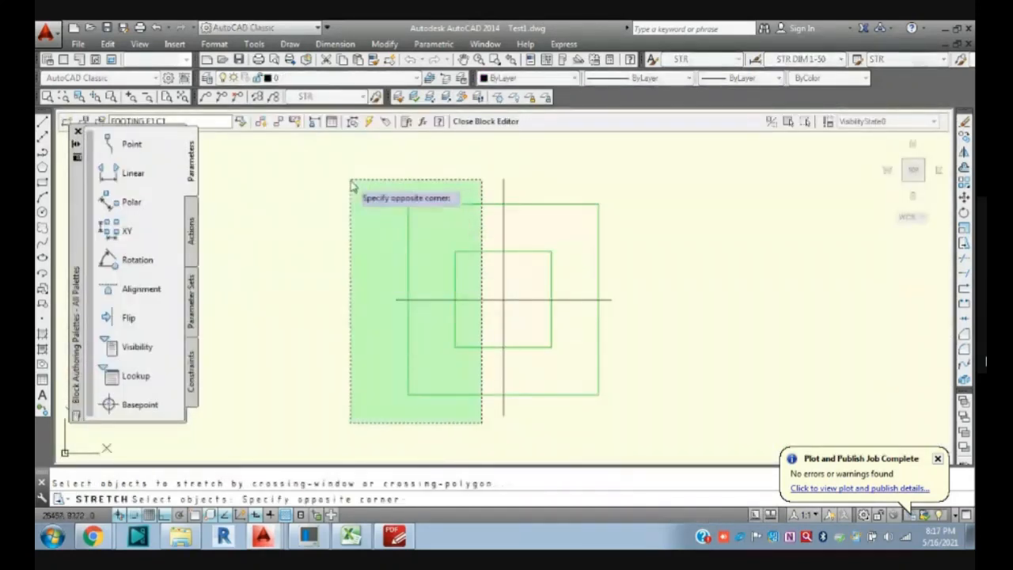
left_click(350, 182)
key("space")
left_click(332, 214)
left_click(247, 203)
- Stretch the right side of both footing outlines and the horizontal centre line outward
key("space")
left_click(663, 437)
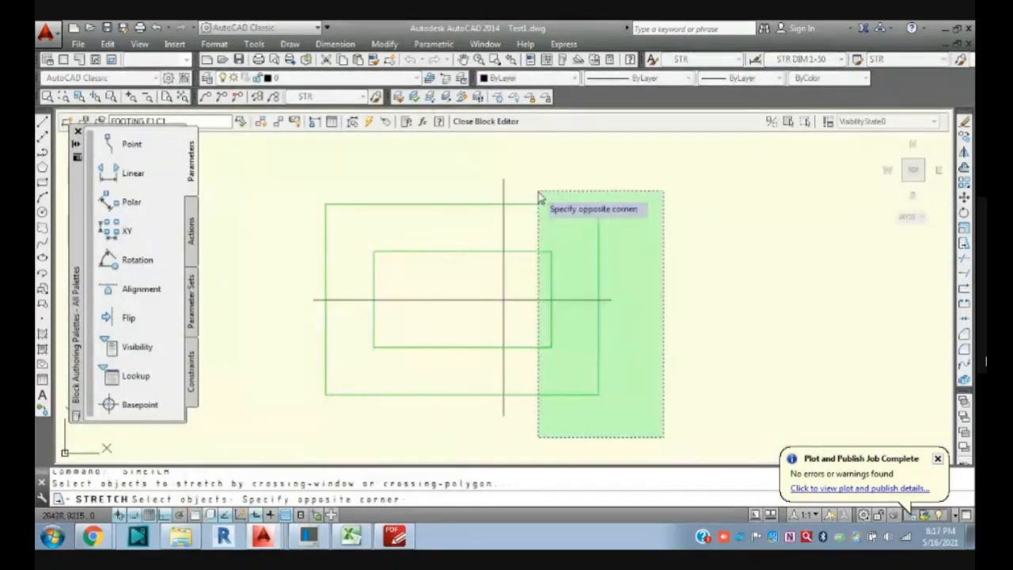
left_click(520, 179)
key("space")
left_click(680, 233)
left_click(802, 253)
- Stretch the upper side of both footing outlines and the vertical centre line upward
key("space")
left_click(804, 276)
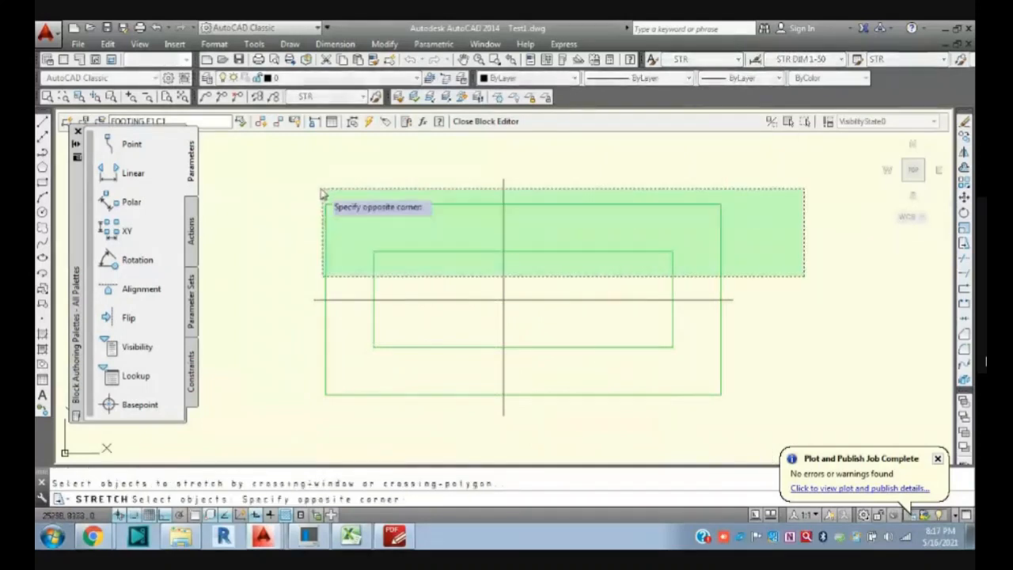
left_click(324, 188)
key("space")
left_click(241, 254)
left_click(242, 224)
- Stretch the lower side of both footing outlines and the vertical centre line downward
key("space")
left_click(768, 421)
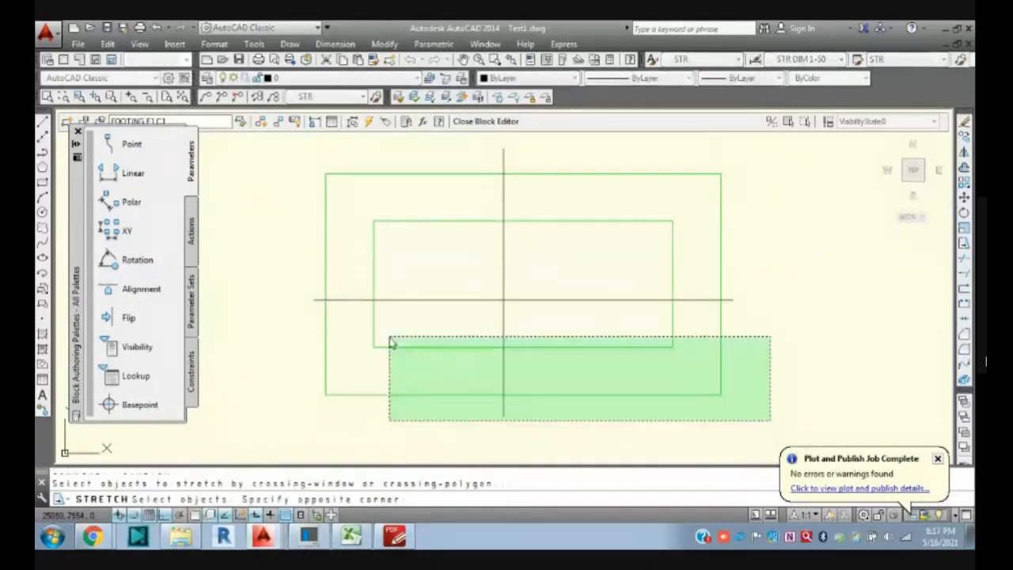
left_click(383, 337)
key("space")
left_click(799, 323)
left_click(825, 366)
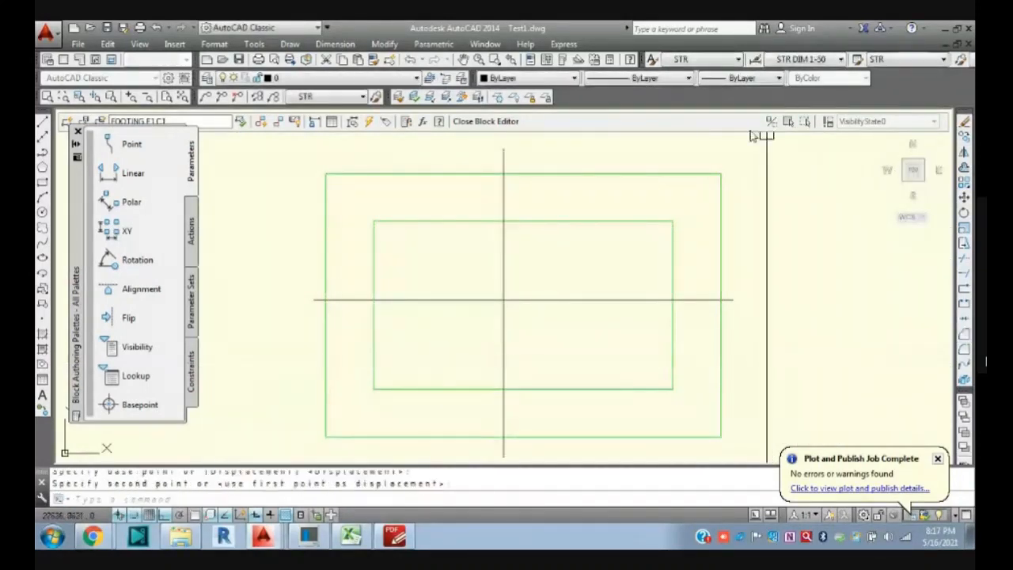
- Close the Block Editor with the footing block changes saved, and look over the footing blocks across the drawing
left_click(505, 124)
left_click(459, 261)
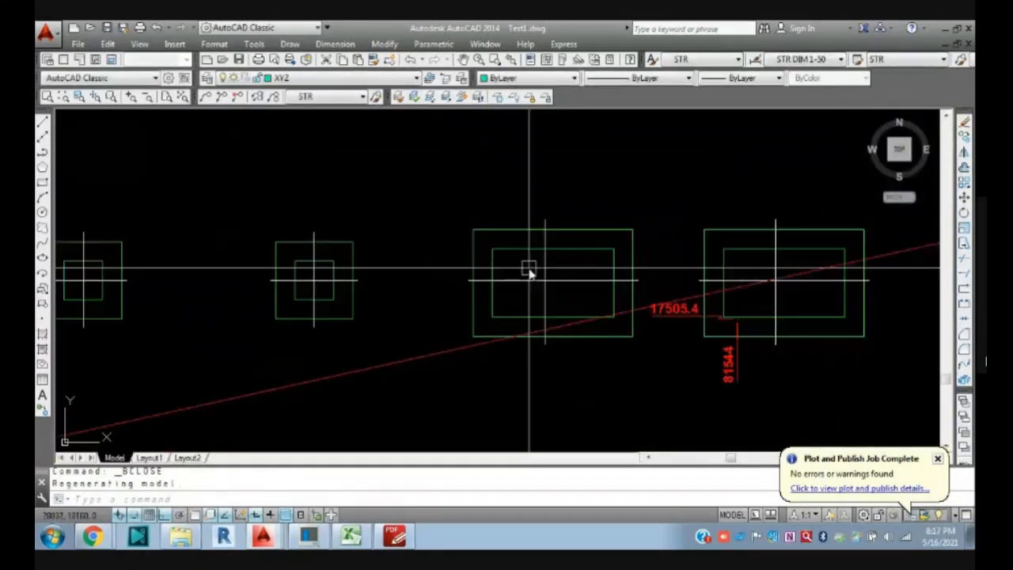
scroll(529, 272, "down", 3)
scroll(560, 281, "up", 1)
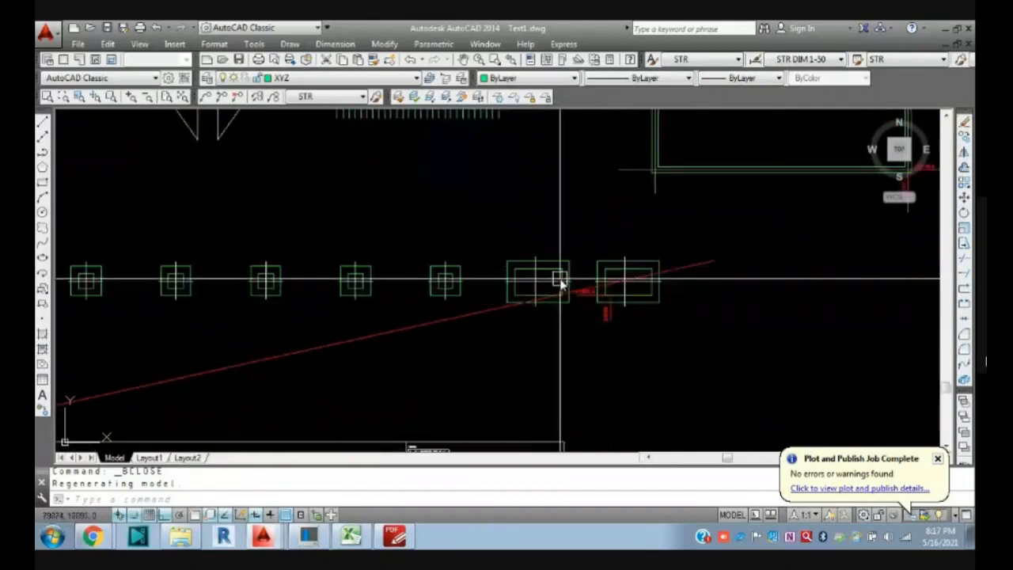
scroll(480, 344, "down", 3)
scroll(552, 313, "up", 1)
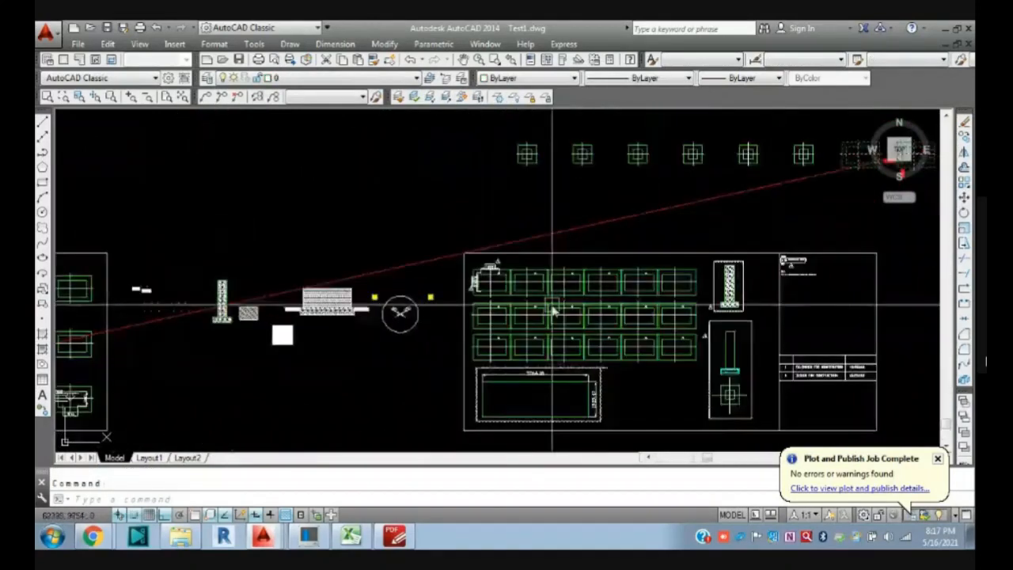
- Explode the last footing block on the far right of the upper row beside the red dimension
scroll(552, 312, "up", 5)
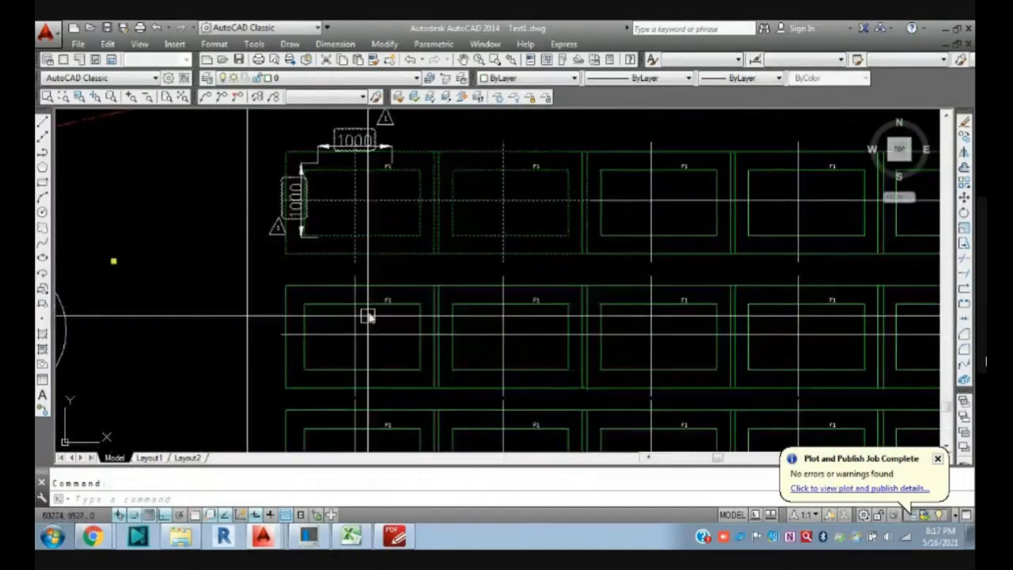
key("Escape")
scroll(491, 340, "down", 4)
scroll(553, 323, "up", 2)
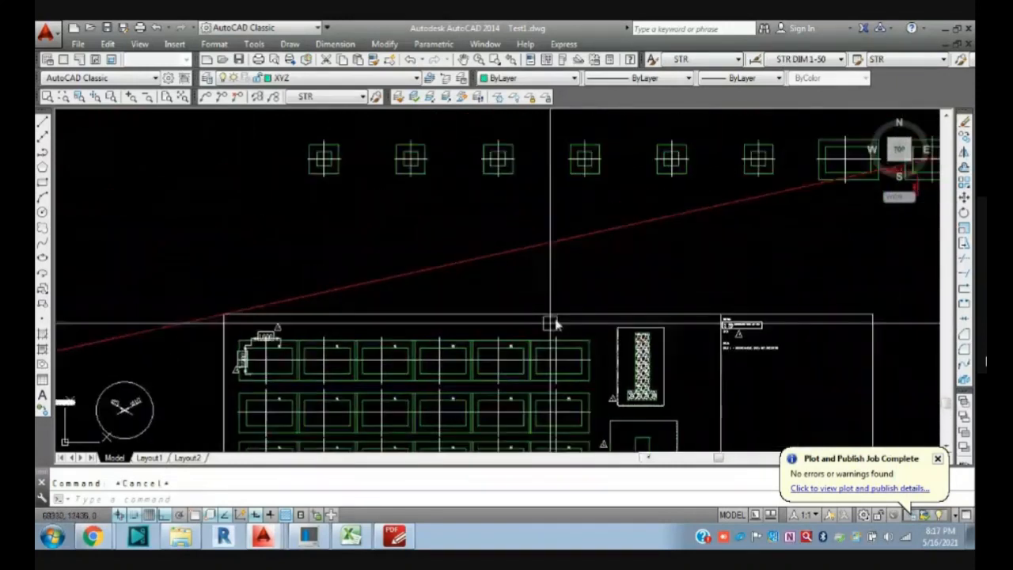
scroll(531, 292, "up", 6)
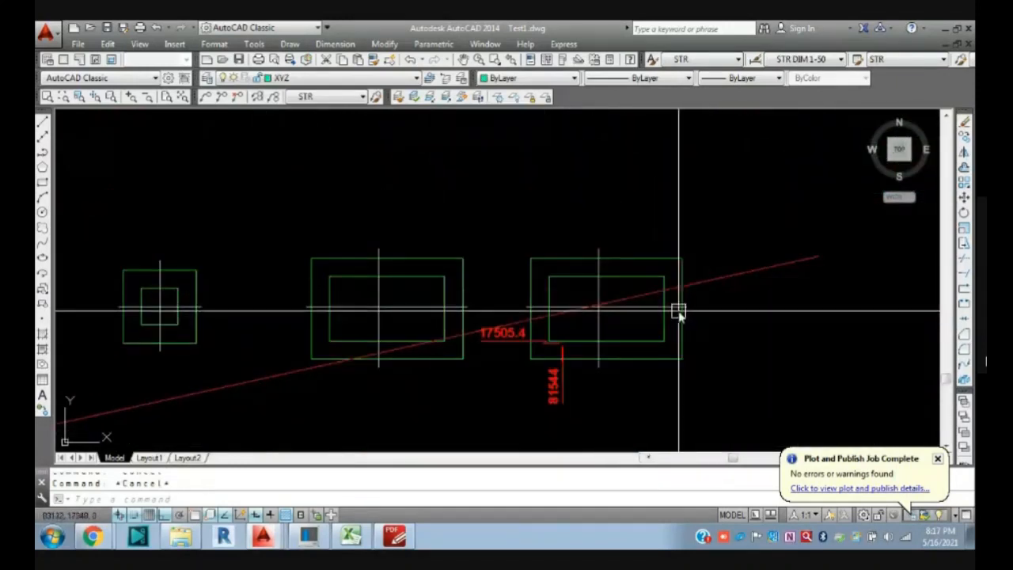
left_click(384, 43)
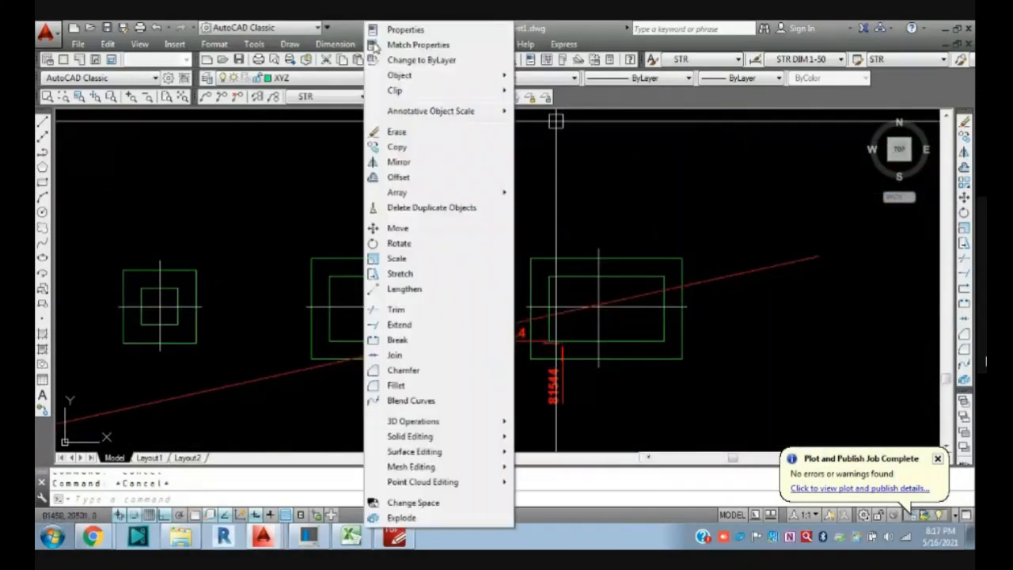
left_click(400, 517)
left_click(583, 356)
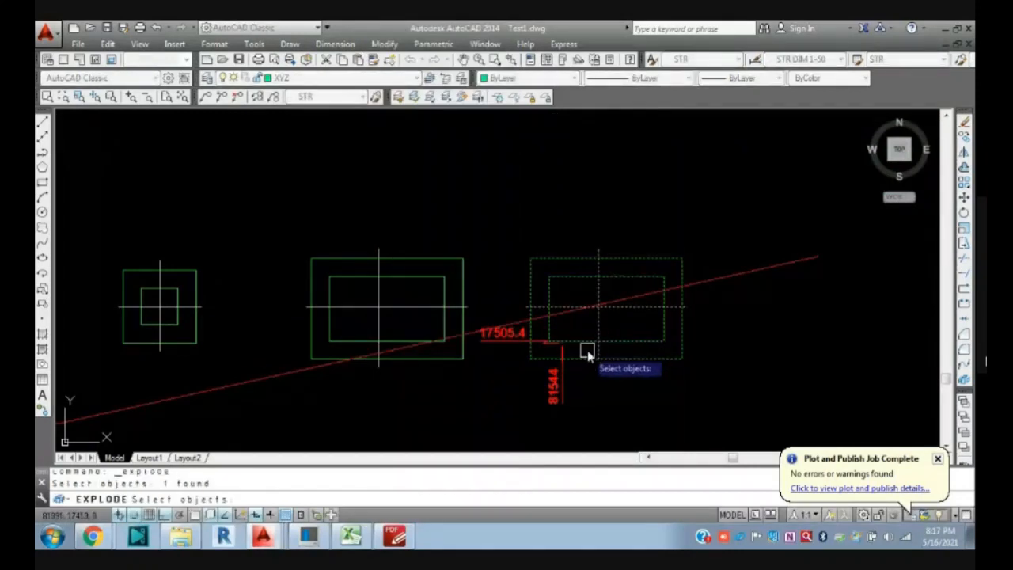
key("Return")
- Select the exploded footing's centre lines and outlines one by one to check they are separate objects, and clear the selection
left_click(598, 346)
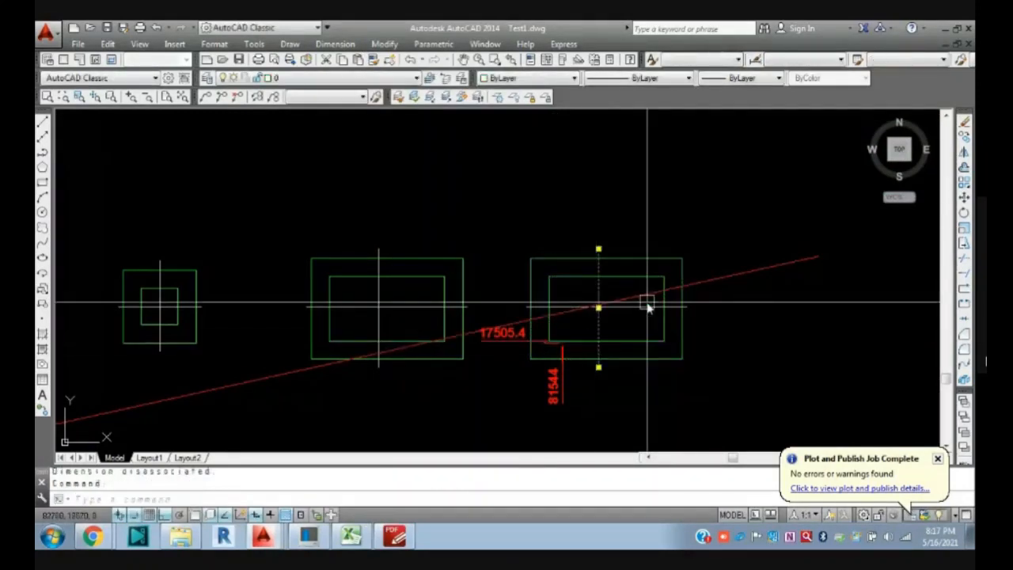
left_click(647, 306)
left_click(650, 276)
left_click(644, 258)
key("Escape")
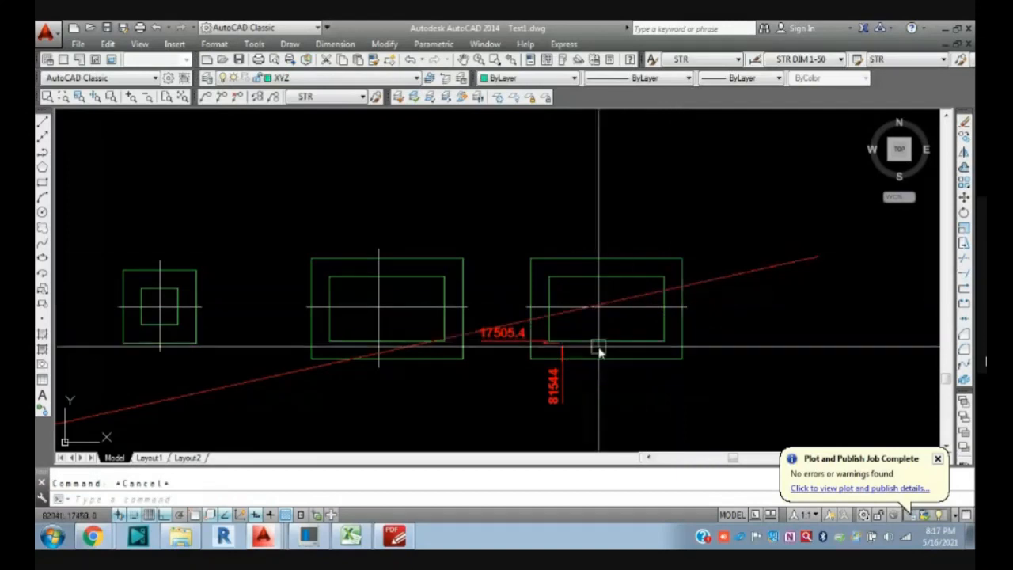
- Switch to the Google Meet call in Chrome to read the chat questions and view the participant list
left_click(96, 535)
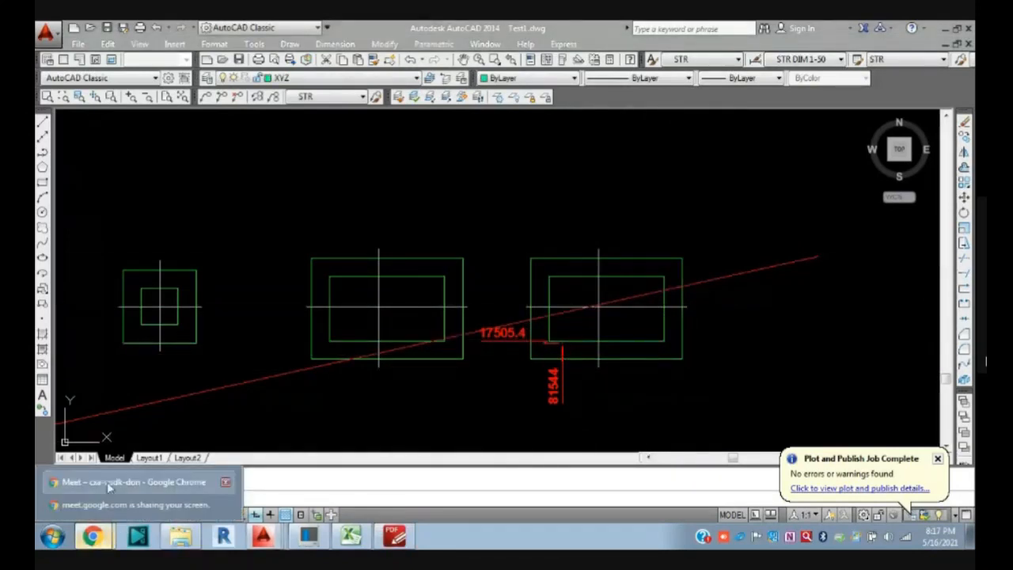
left_click(115, 484)
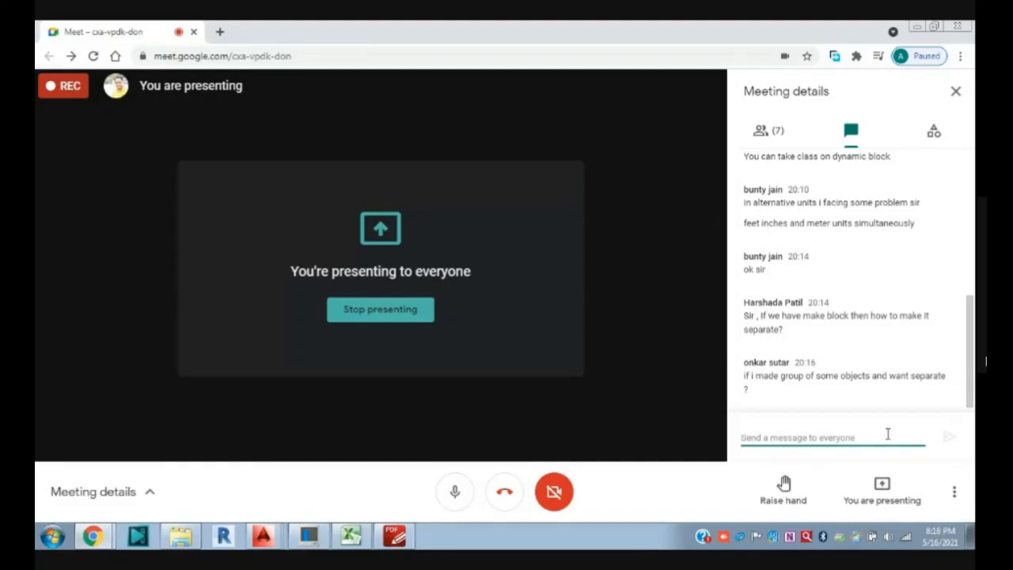
left_click(776, 134)
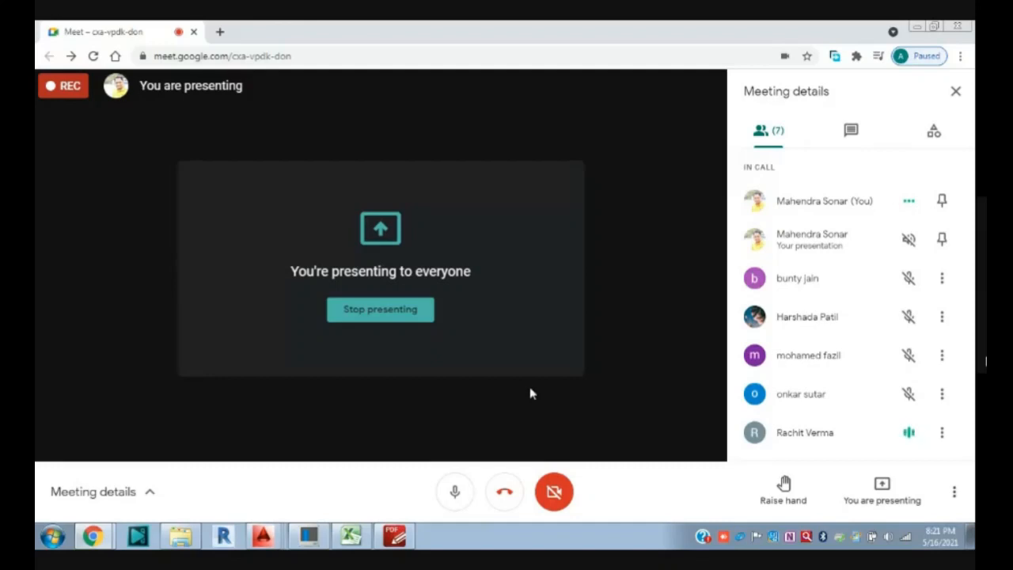
- Switch back to AutoCAD and create a new blank drawing
key("alt+Tab")
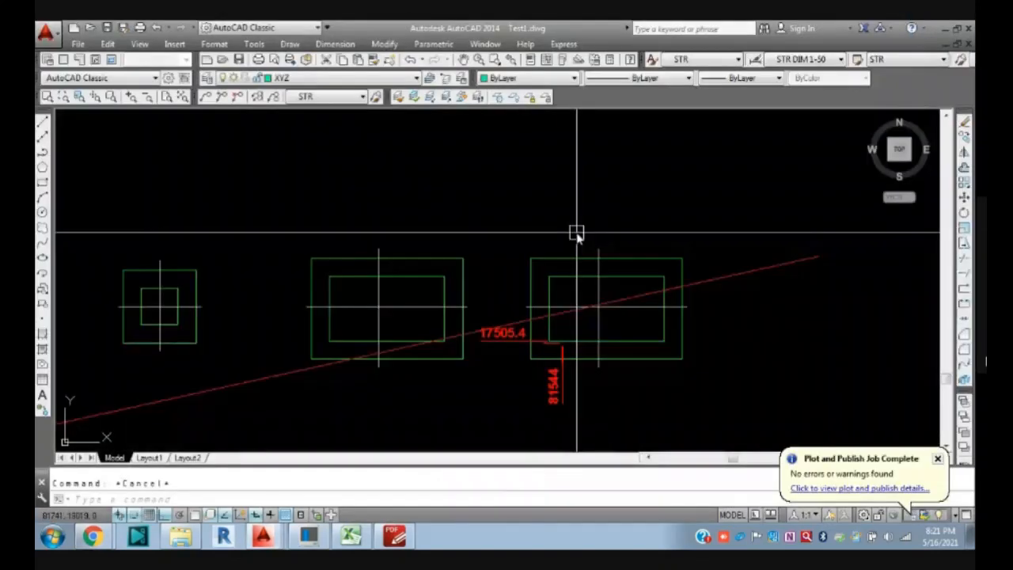
mouse_move(436, 346)
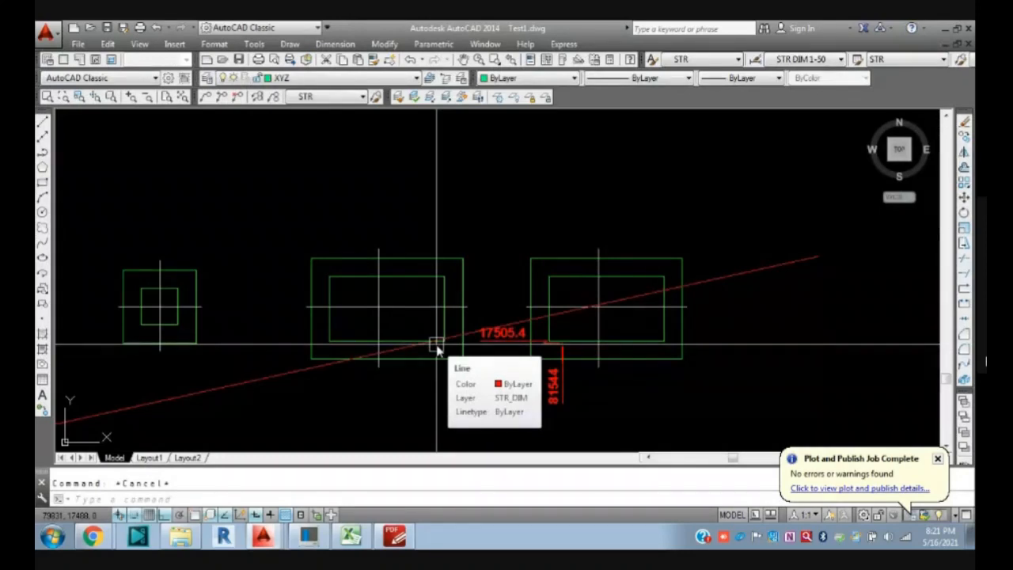
scroll(432, 340, "down", 8)
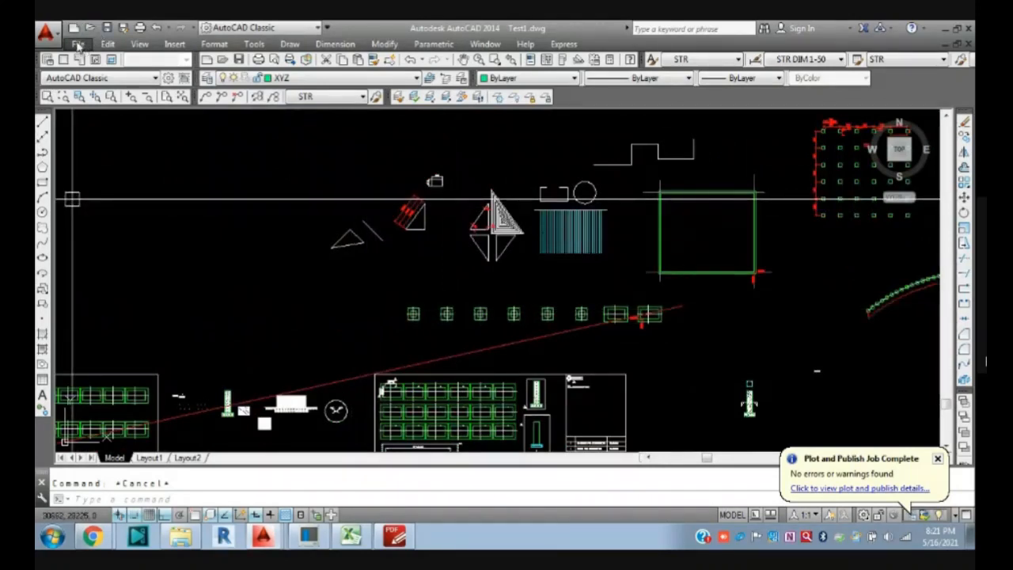
left_click(73, 29)
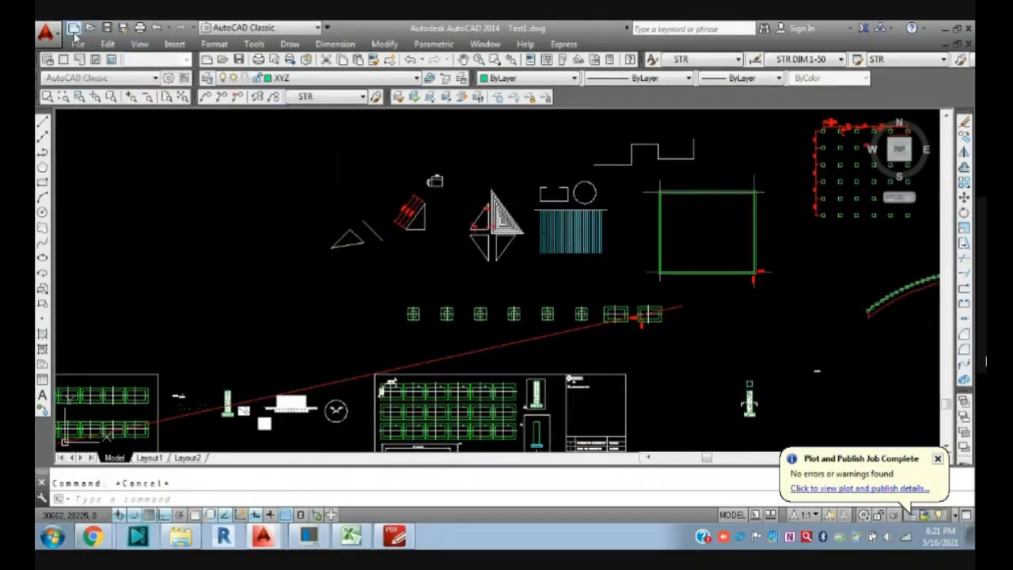
left_click(670, 408)
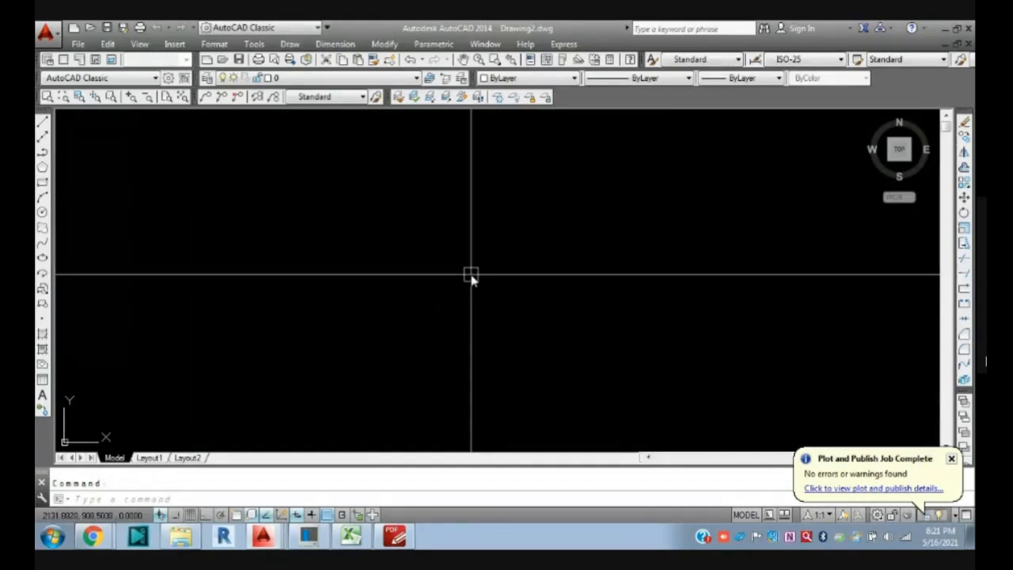
- Open the new drawing's Drawing Units settings and move the dialog clear of the middle of the drawing area
left_click(253, 45)
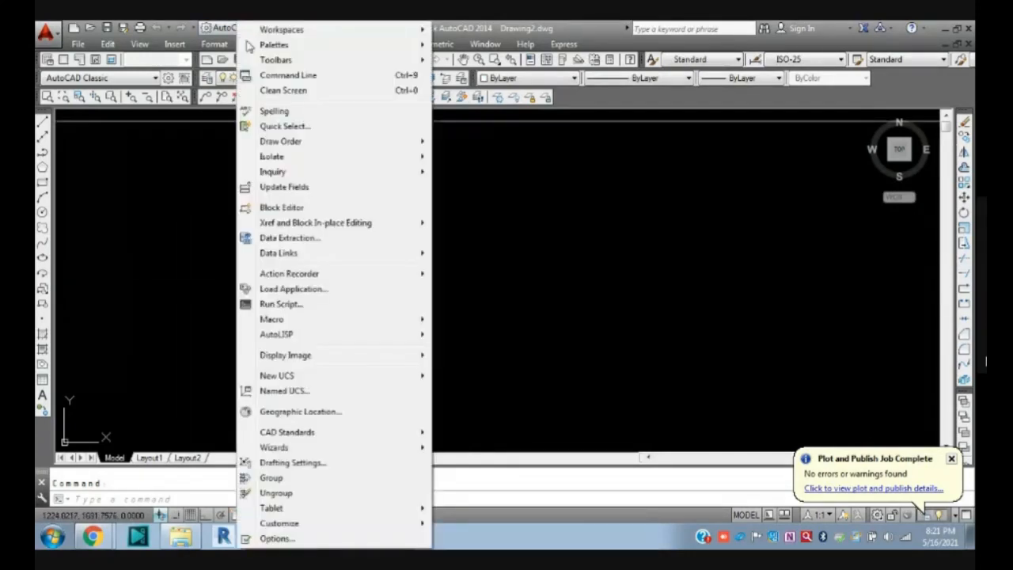
mouse_move(229, 49)
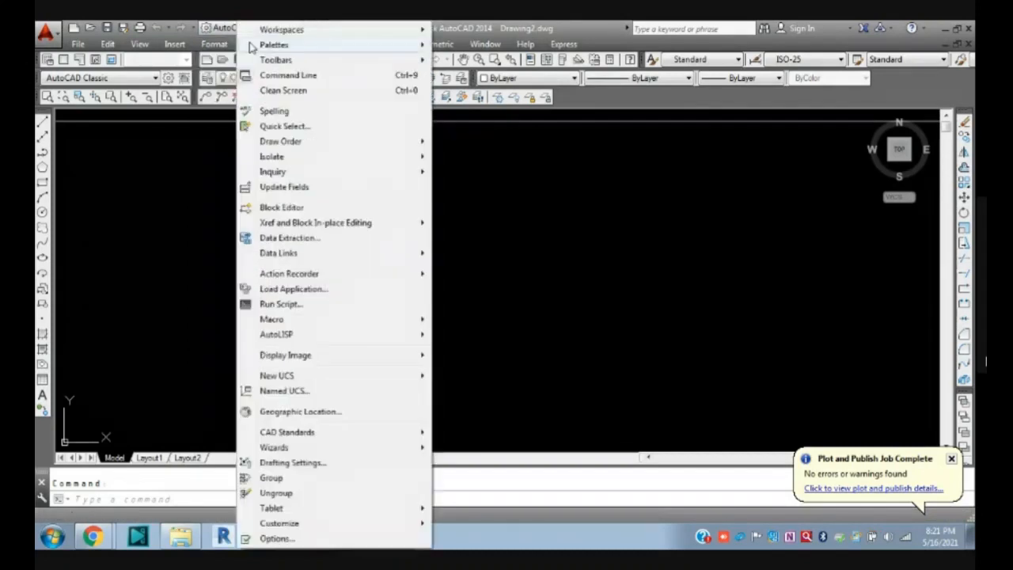
mouse_move(190, 49)
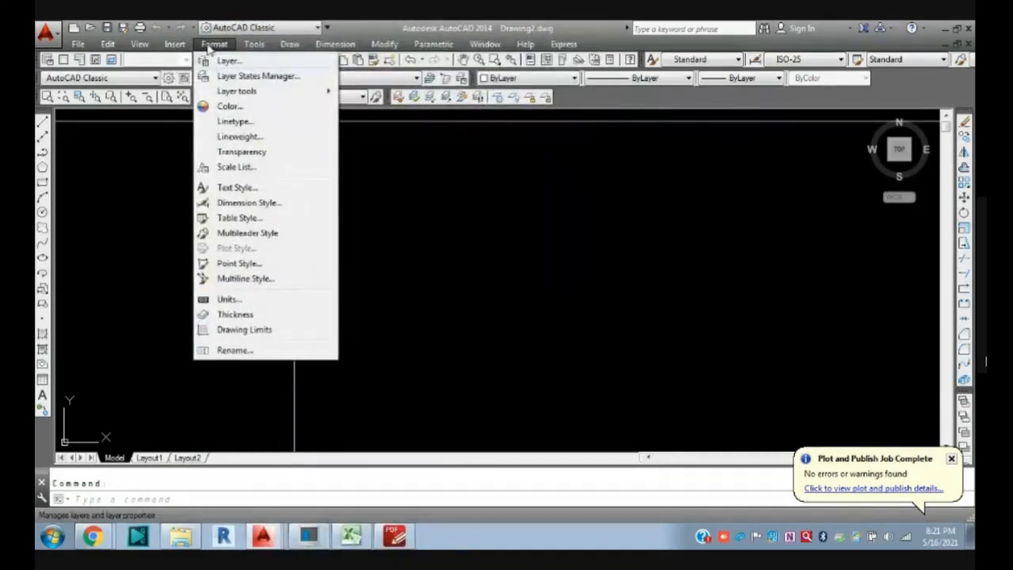
left_click(232, 303)
left_click_drag(536, 147, 340, 162)
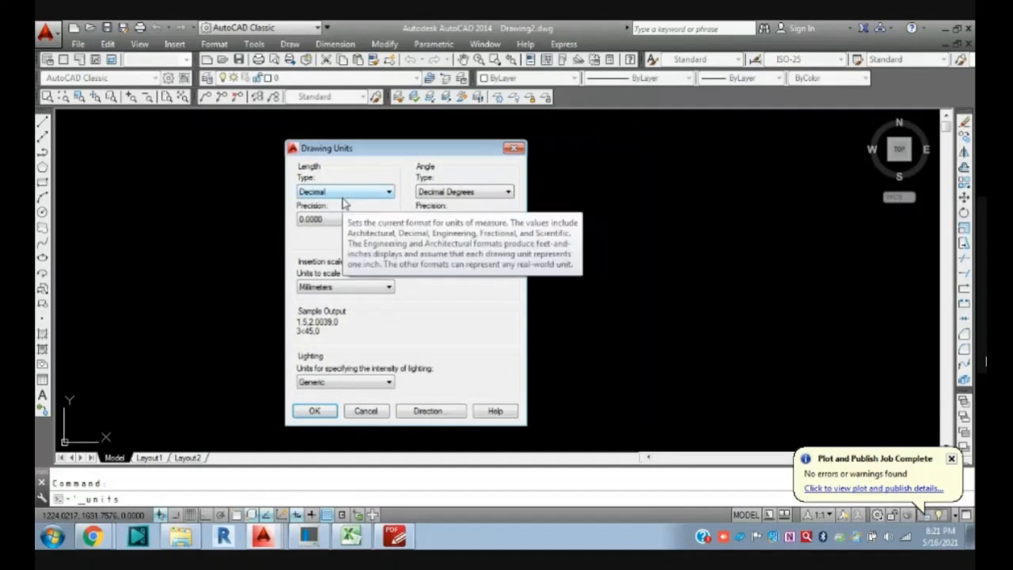
- Try the Architectural length type in the drawing units and return it to Decimal
left_click(352, 192)
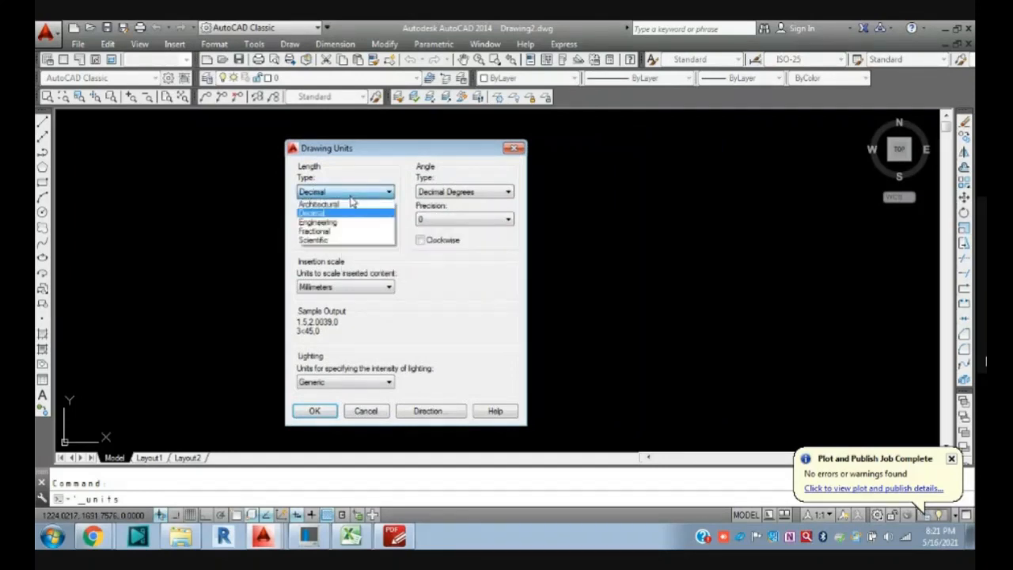
left_click(351, 194)
left_click(351, 194)
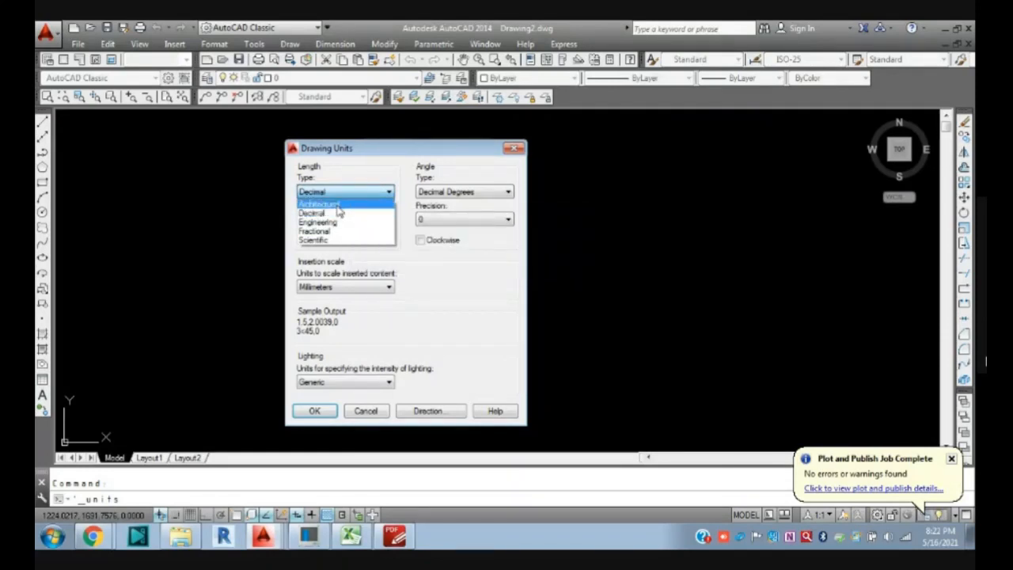
left_click(339, 205)
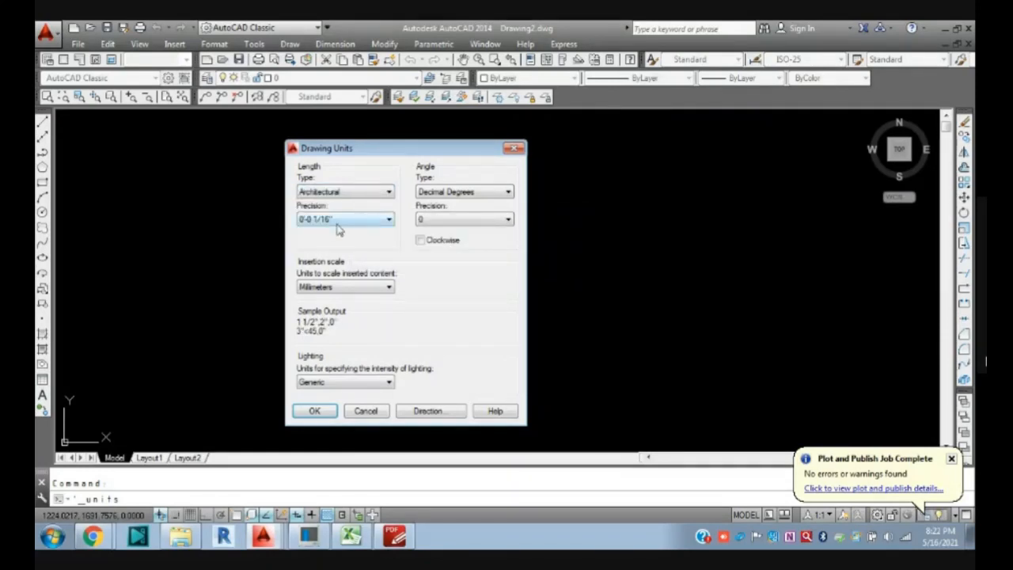
left_click(340, 195)
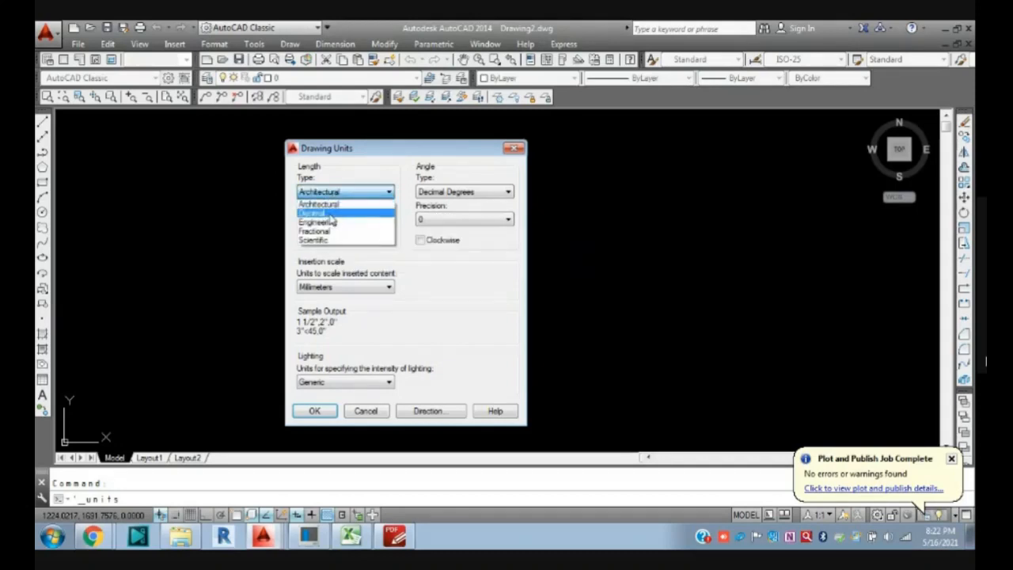
left_click(330, 213)
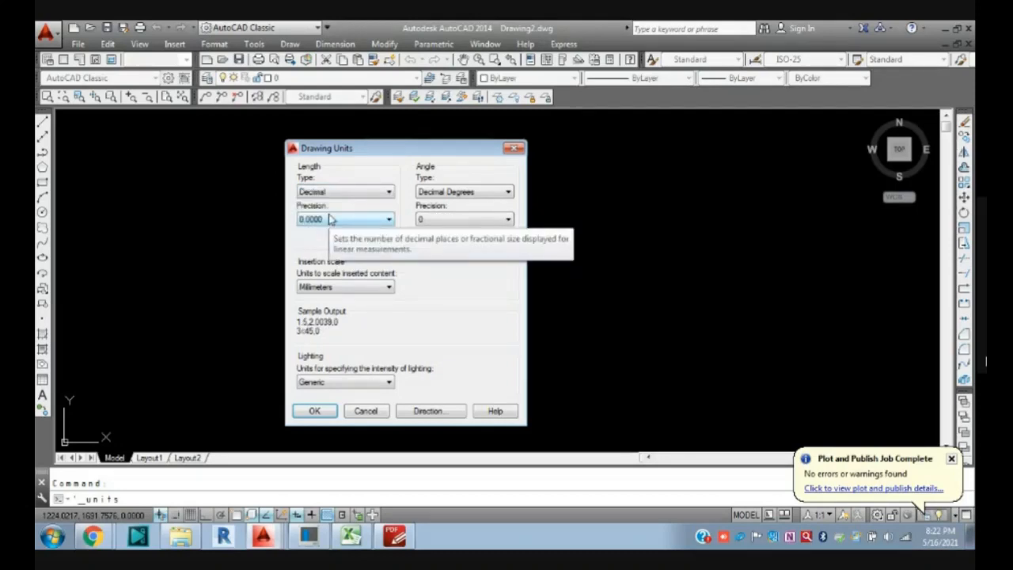
- Set the length precision to 0 and apply the drawing units
left_click(330, 220)
left_click(323, 231)
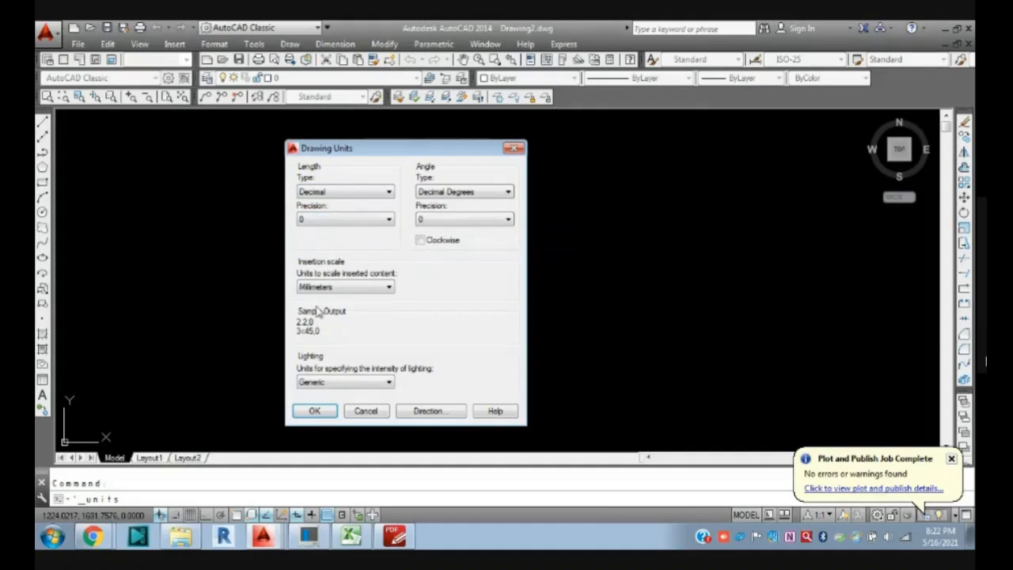
left_click(316, 411)
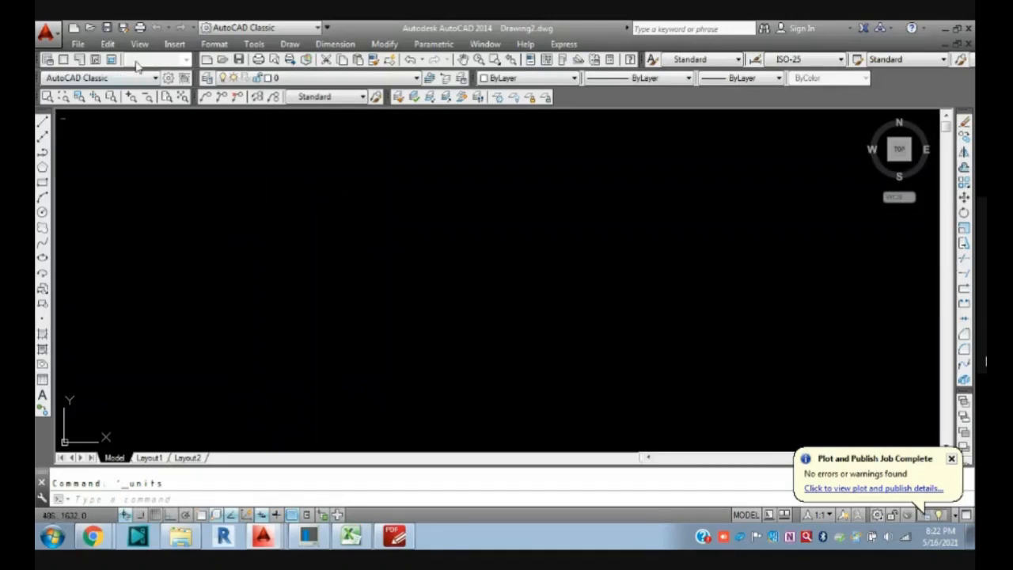
- Open the ISO-25 dimension style for modification and go through its line, arrow, text and fit settings to the primary units
left_click(214, 43)
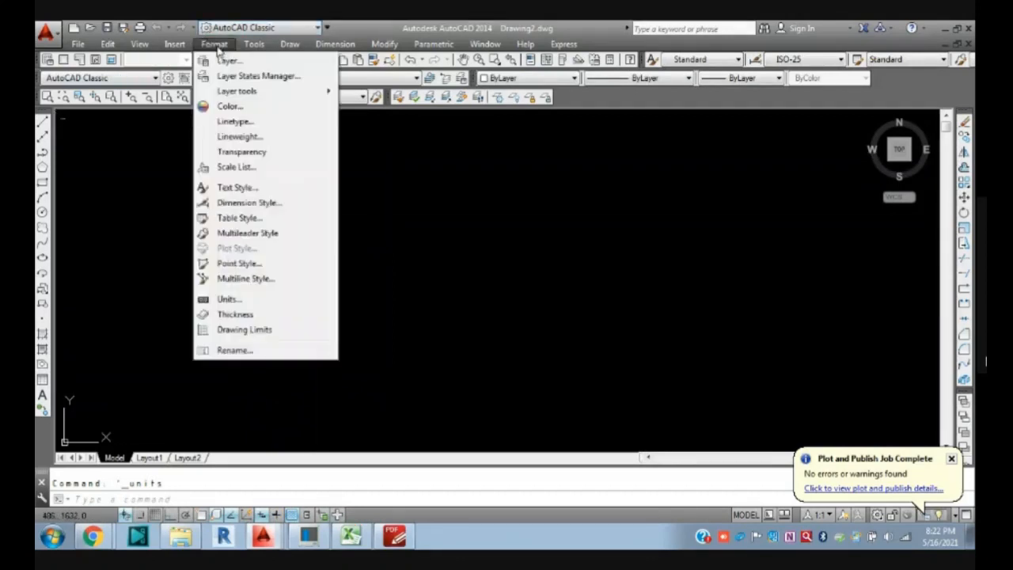
left_click(229, 202)
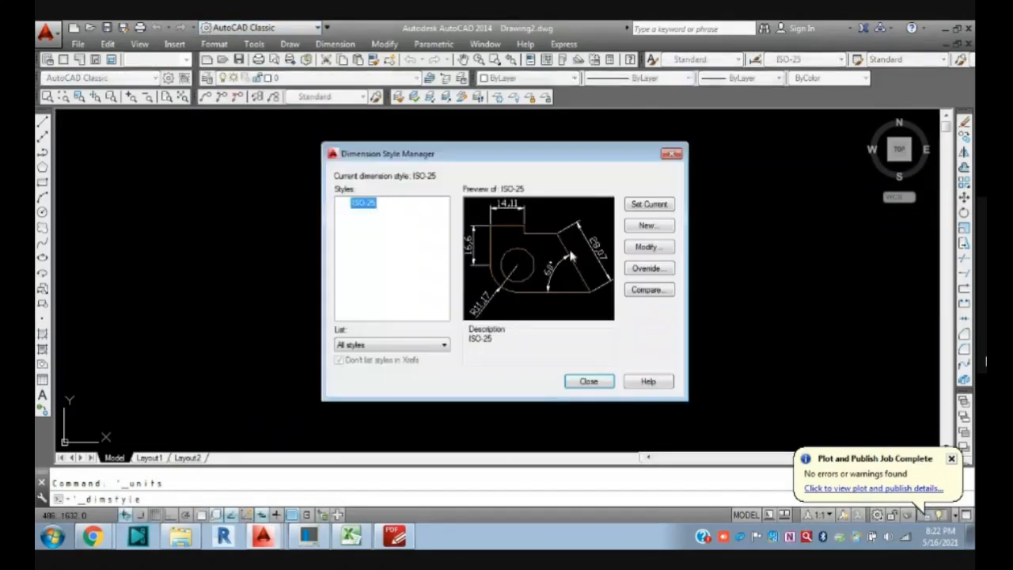
left_click(646, 247)
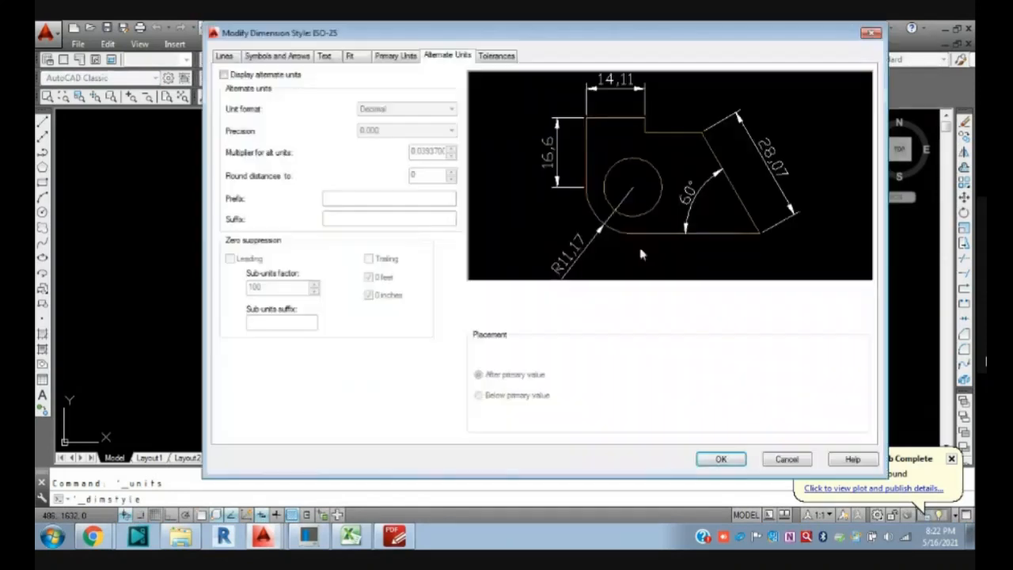
left_click(231, 56)
left_click(275, 59)
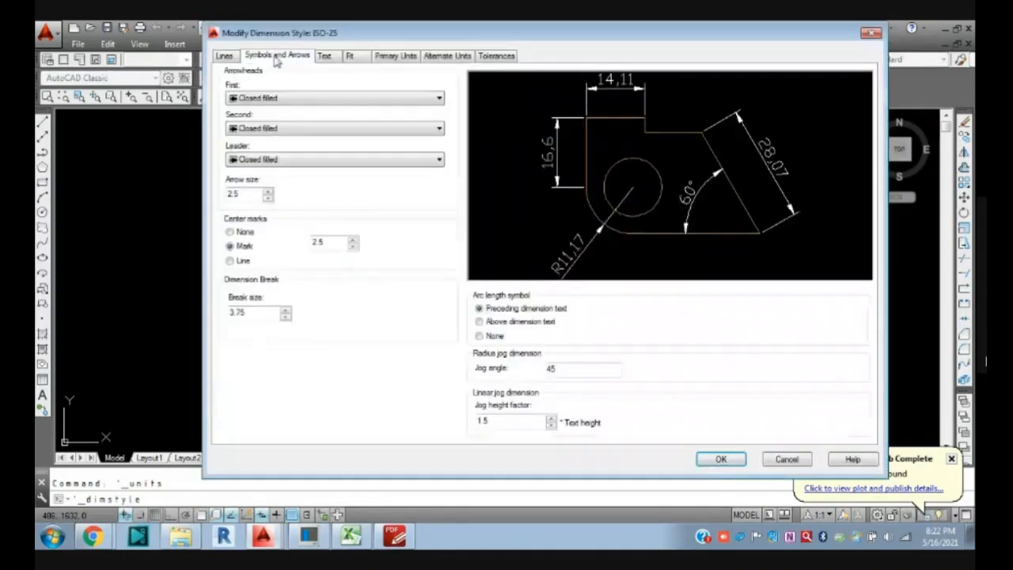
left_click(326, 61)
left_click(360, 62)
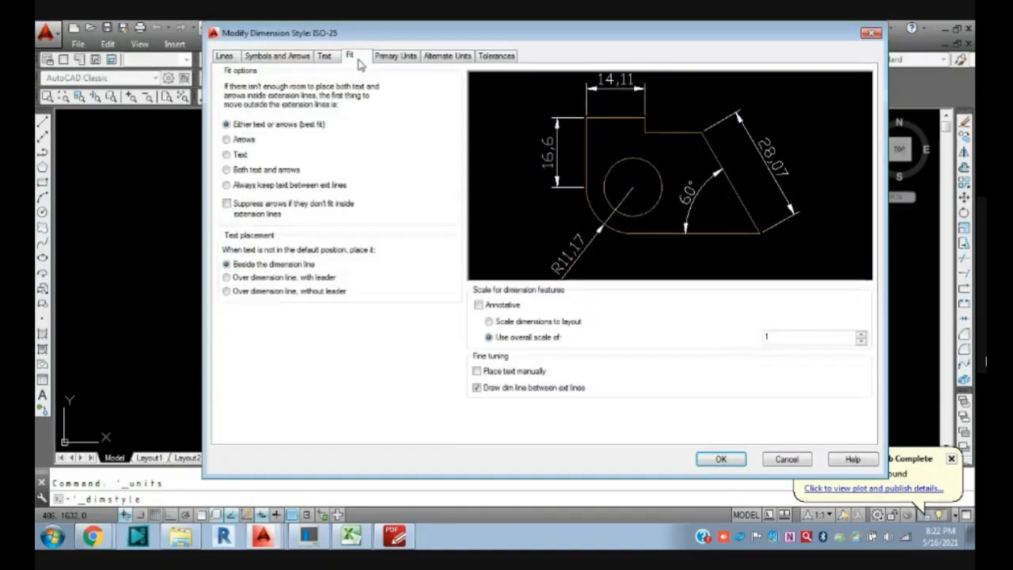
left_click(379, 57)
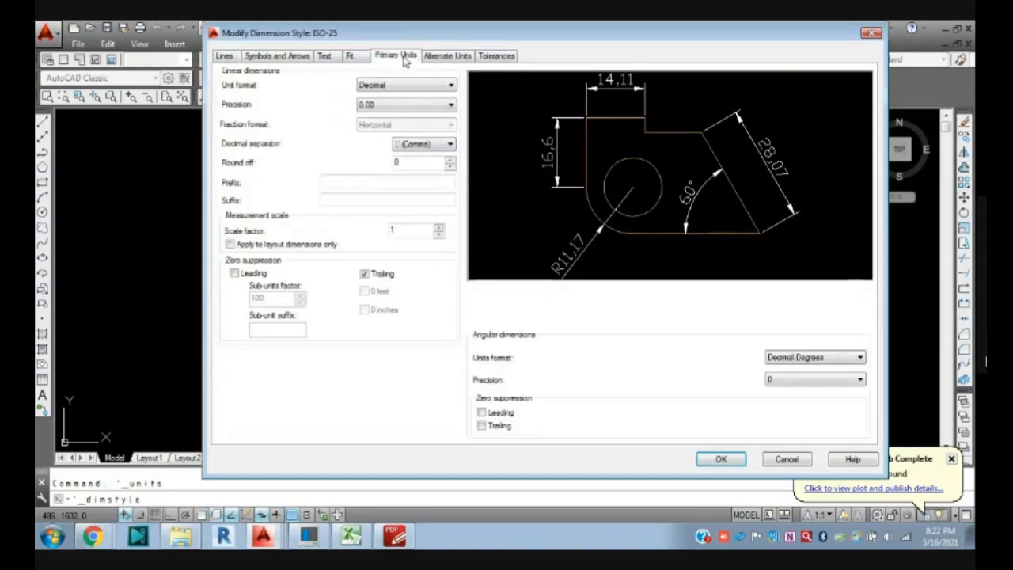
- Keep the ISO-25 primary unit format at Decimal, set its linear precision to 0, and apply the dimension style
left_click(389, 85)
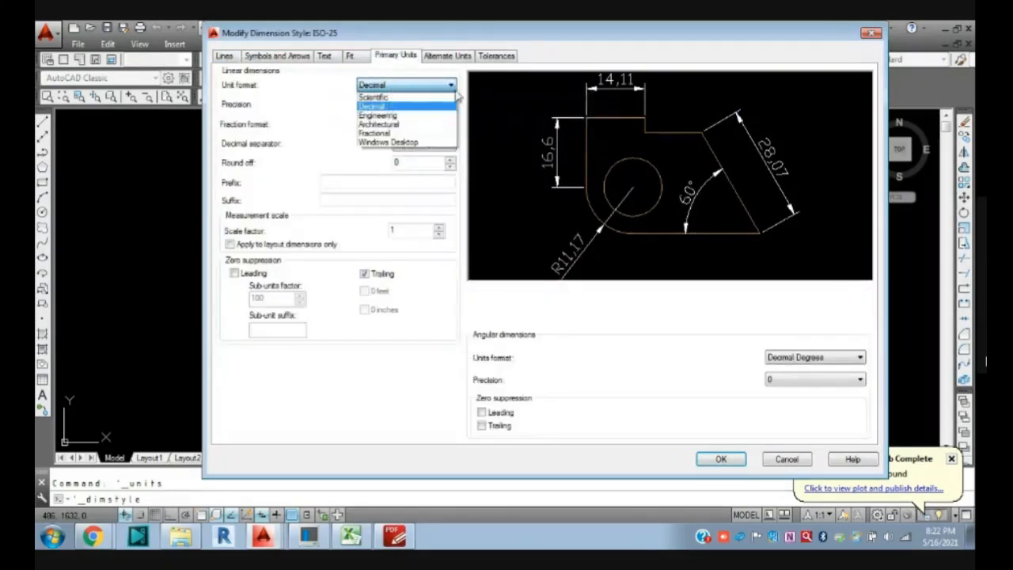
left_click(384, 87)
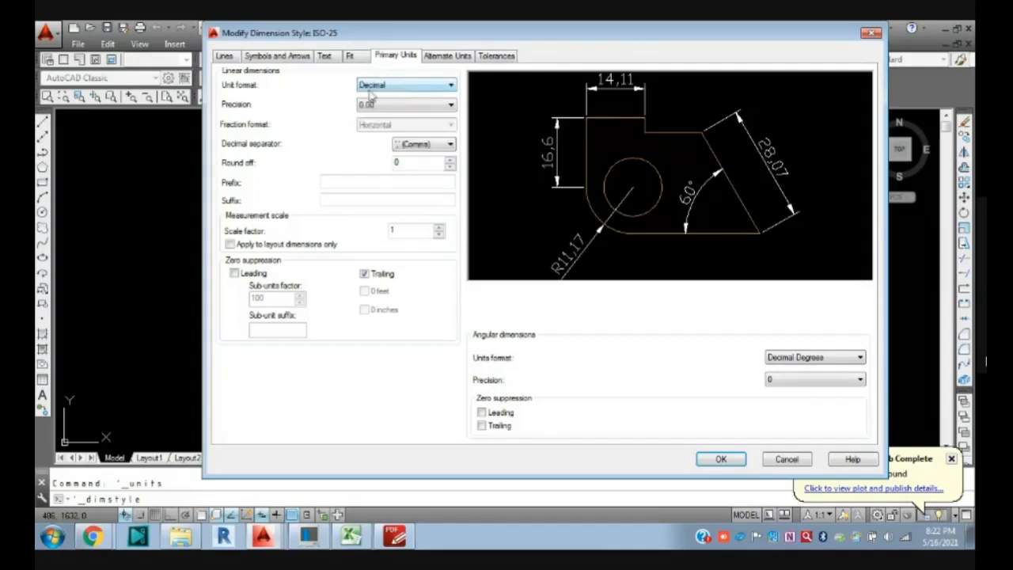
left_click(384, 104)
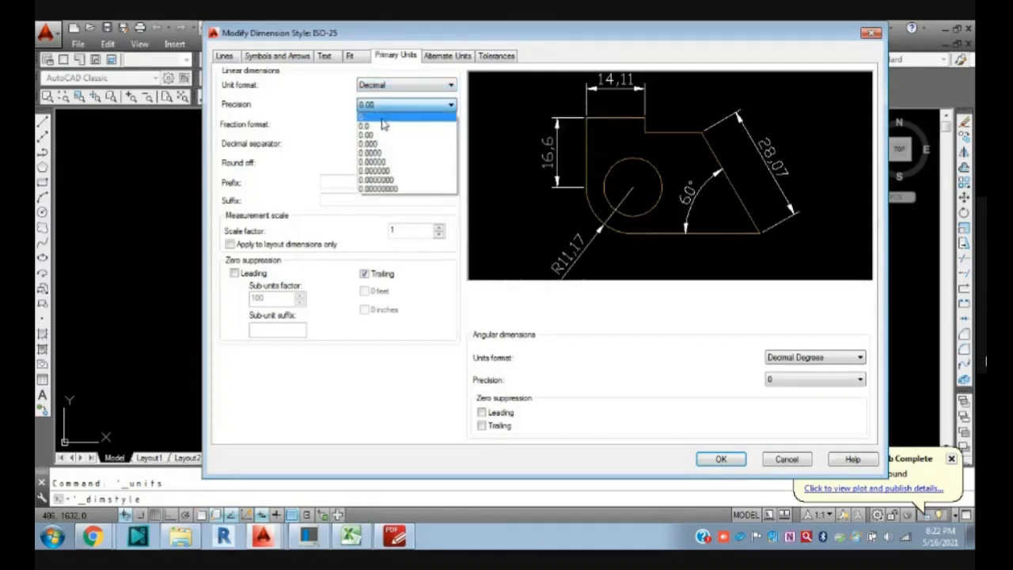
left_click(382, 118)
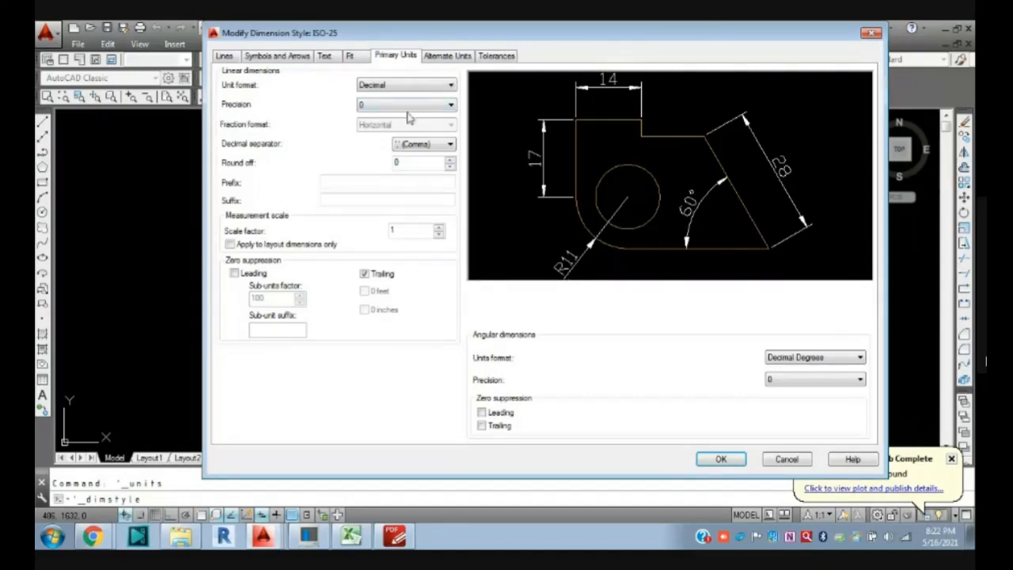
left_click(720, 459)
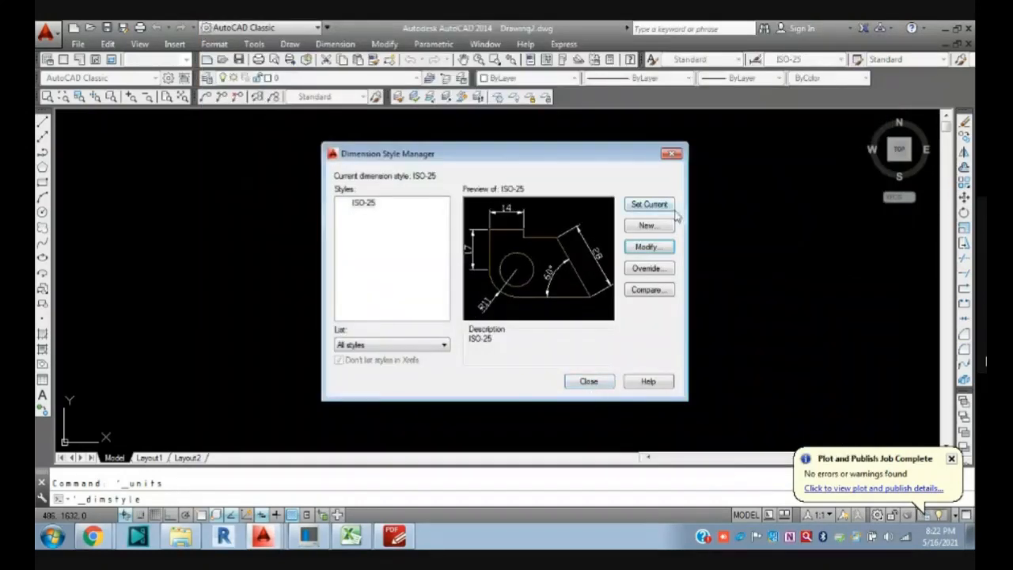
left_click(587, 381)
- Place two horizontal linear dimensions in the empty drawing, about 1141 and 103 units long, one above the other
type("dli")
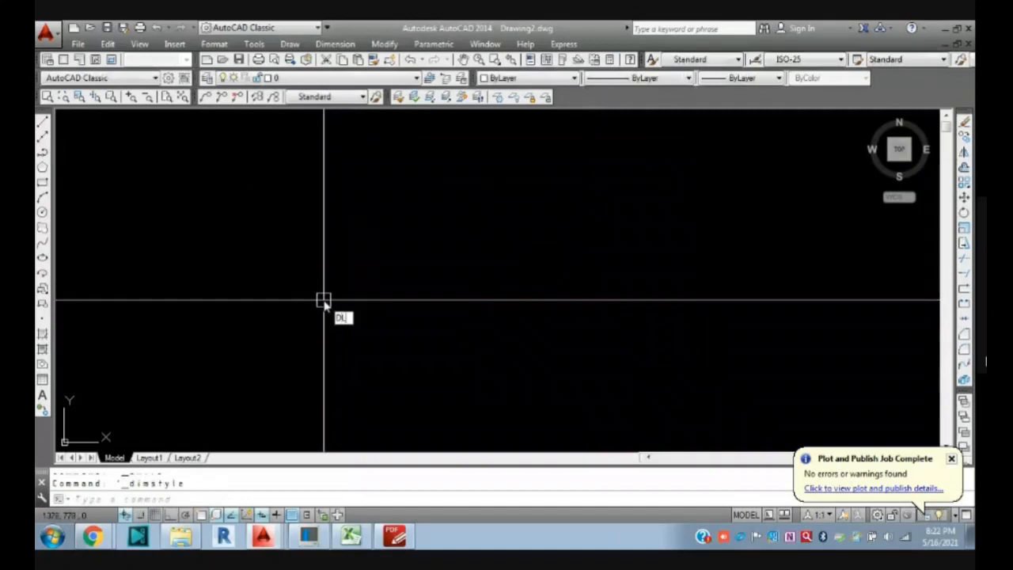
key("Return")
left_click(296, 291)
left_click(517, 317)
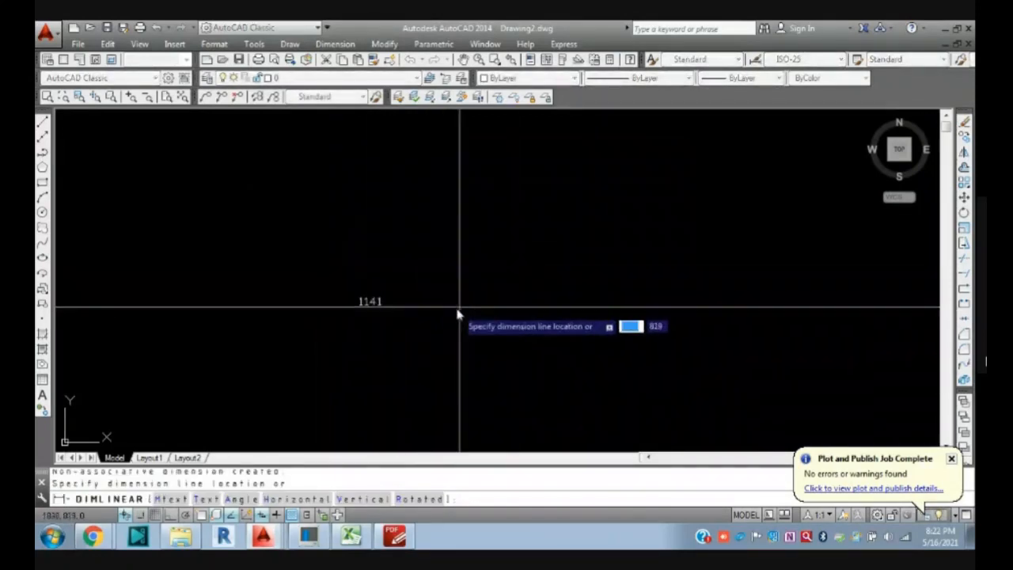
left_click(372, 311)
key("Return")
left_click(237, 230)
left_click(560, 255)
left_click(509, 229)
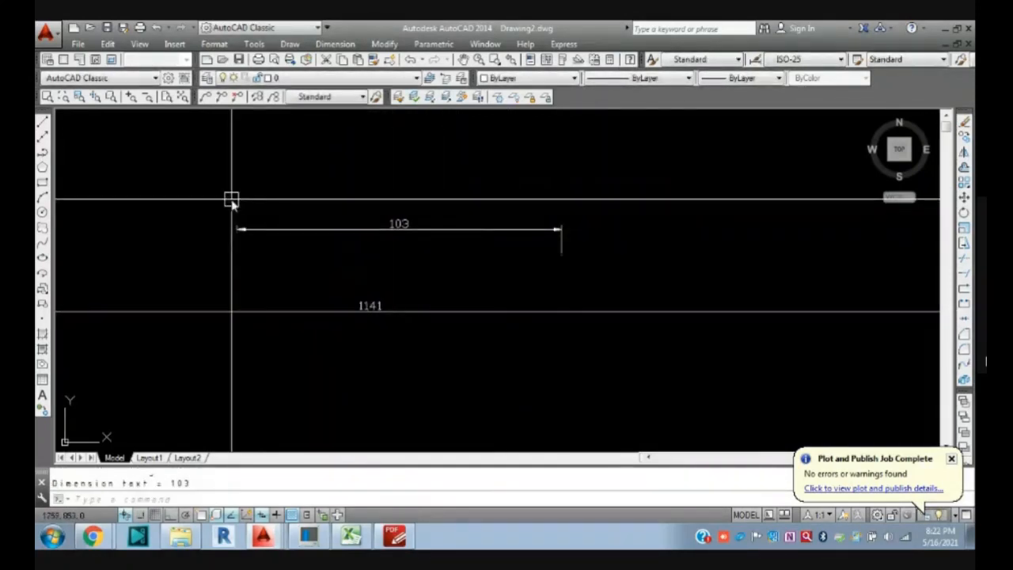
- Add a third horizontal linear dimension about 100 units long above the other two
middle_click_drag(242, 168, 229, 288)
key("Return")
left_click(230, 285)
left_click(545, 299)
left_click(396, 159)
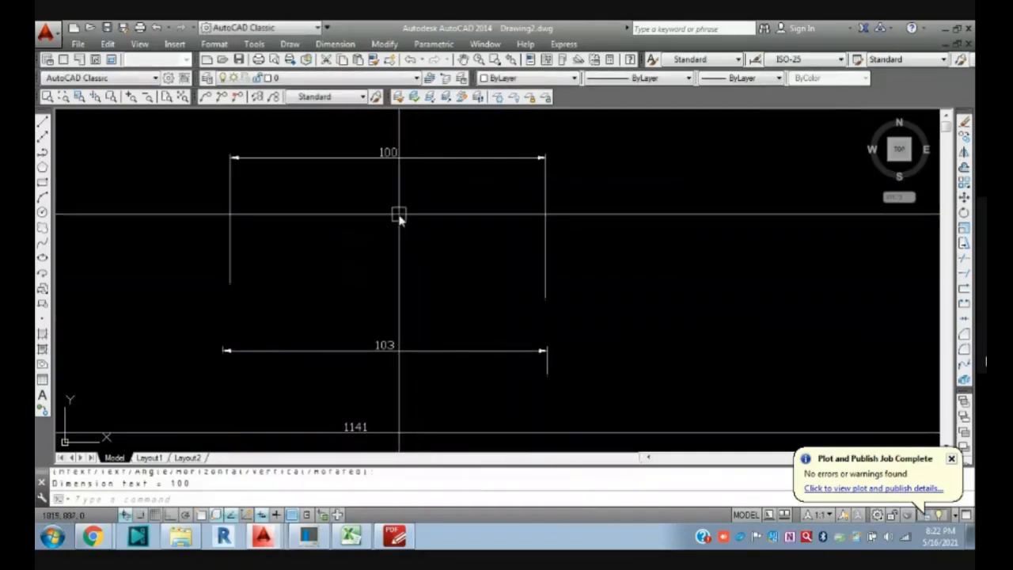
key("Escape")
- Start a new drawing from the acadiso template and open its Drawing Units settings
left_click(74, 28)
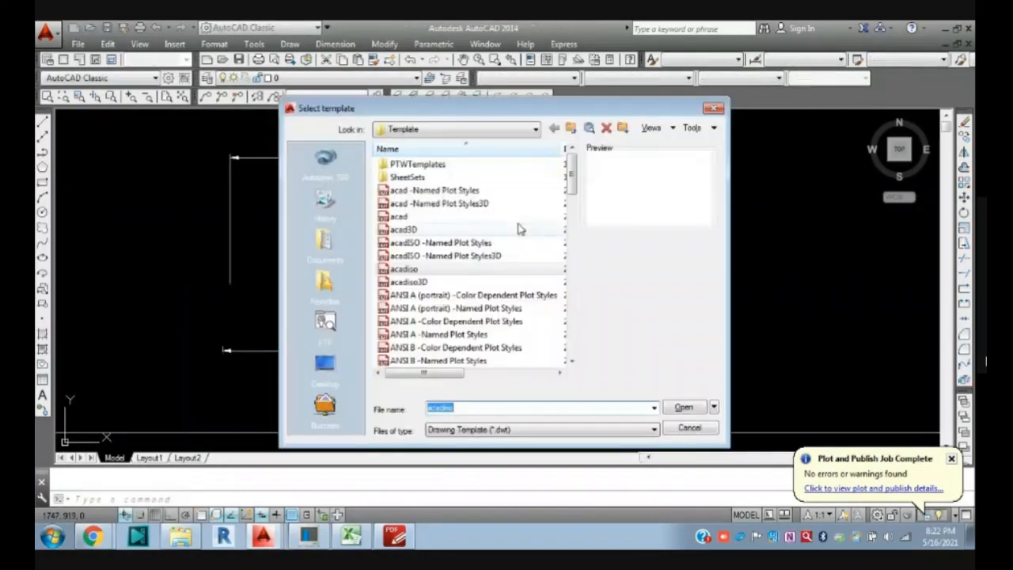
left_click(683, 407)
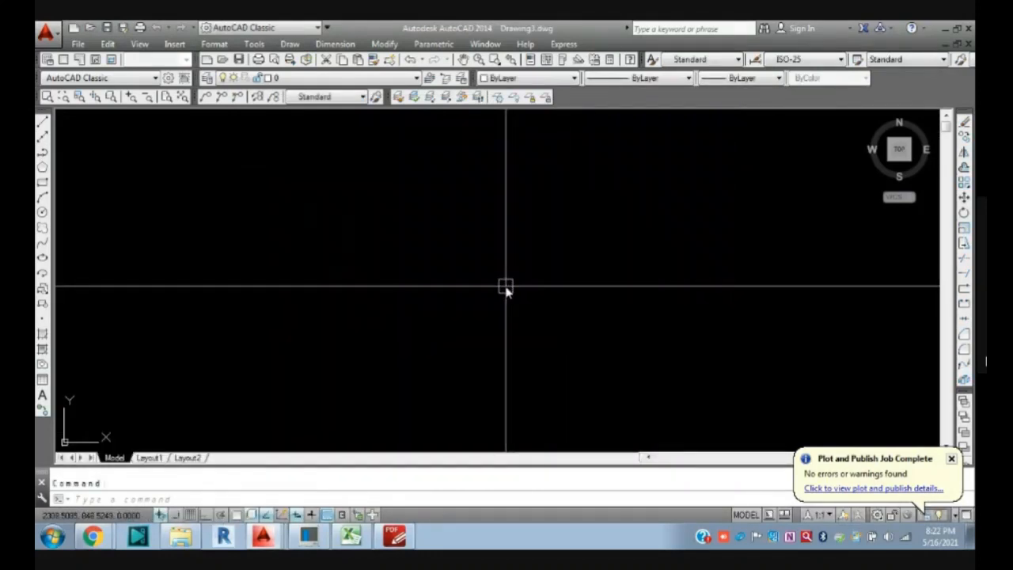
left_click(213, 44)
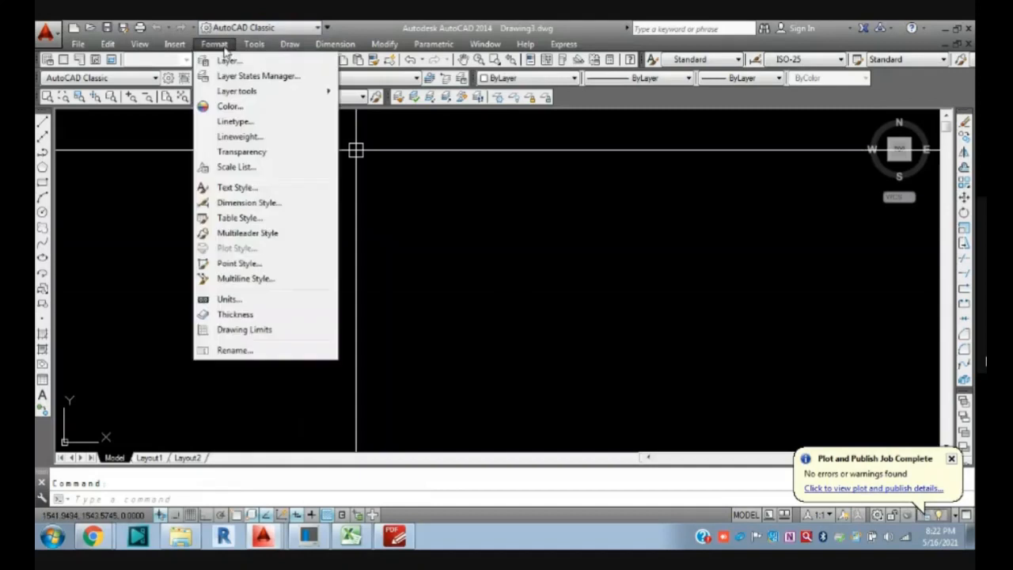
left_click(243, 298)
- Set the length type to Architectural with 0'-0" precision and apply the units, keeping millimeters as the insertion scale
left_click(364, 193)
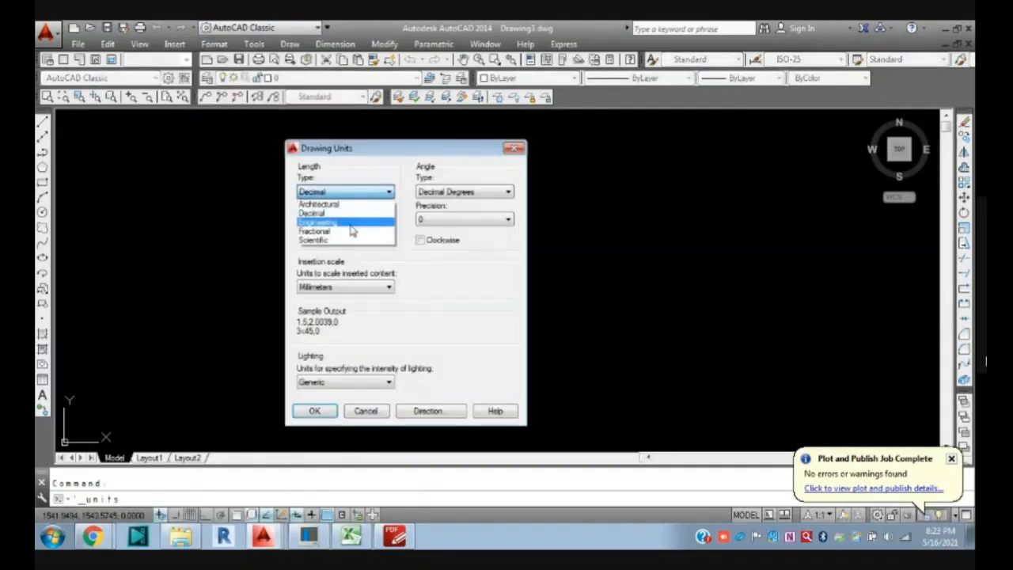
left_click(342, 207)
left_click(345, 220)
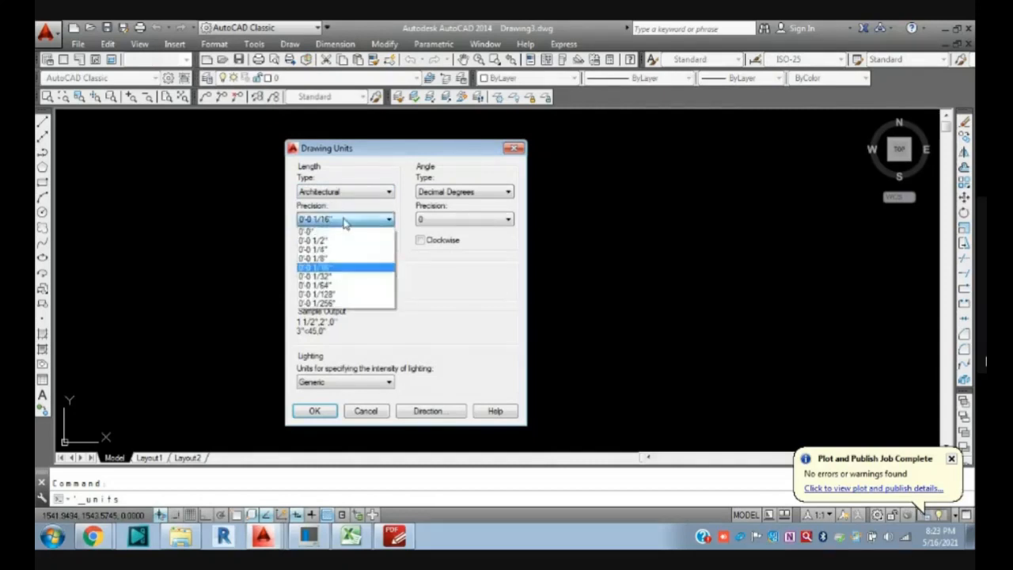
left_click(320, 231)
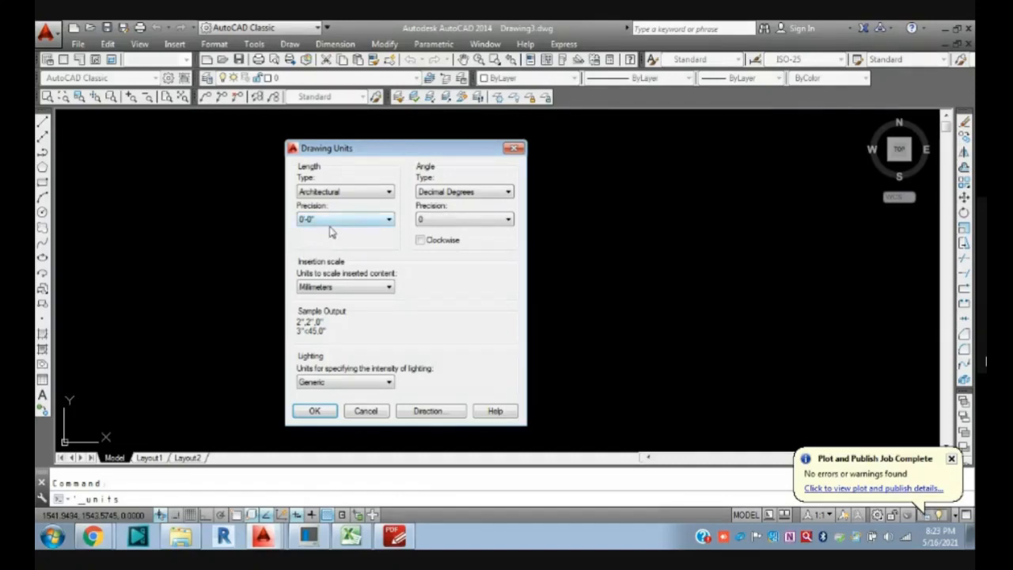
left_click(332, 220)
left_click(312, 231)
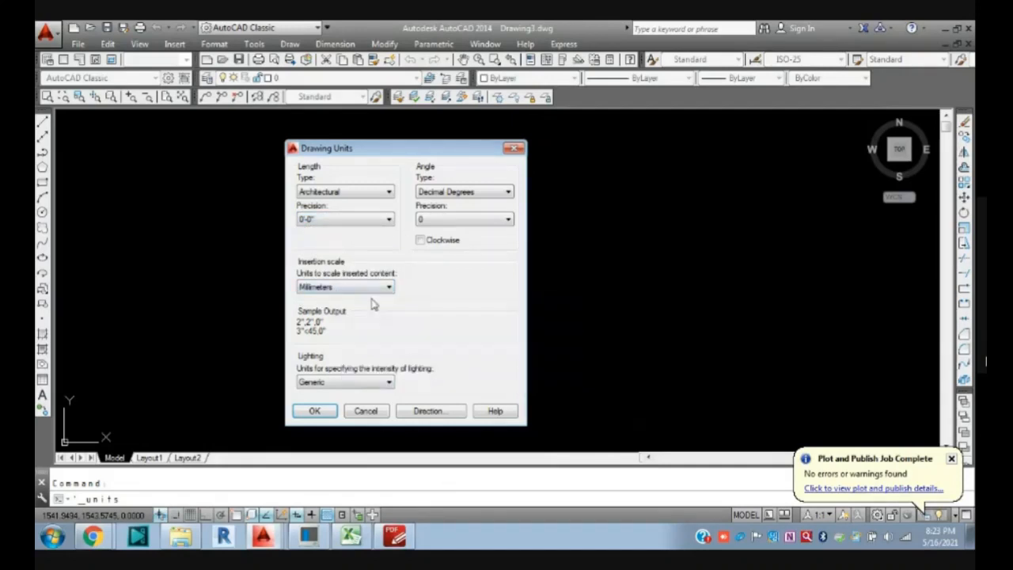
left_click(330, 411)
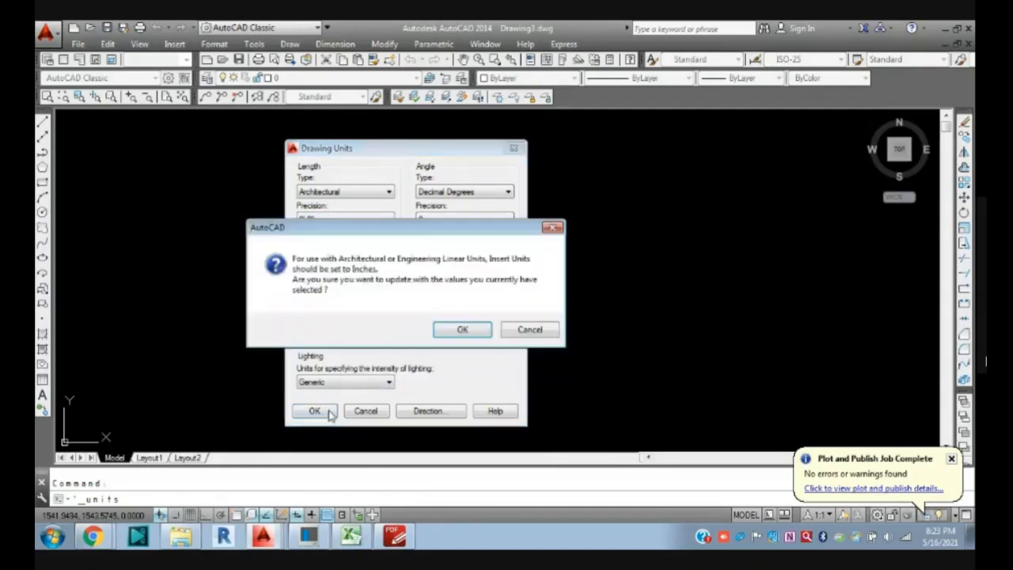
left_click(464, 329)
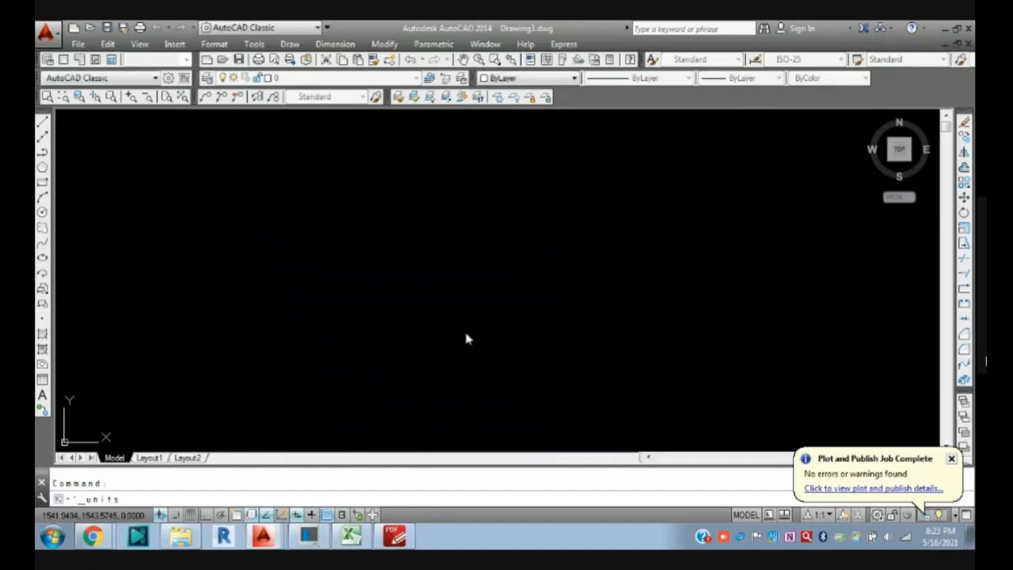
- Reopen the drawing units, change the insertion scale to Inches, and apply them
left_click(214, 44)
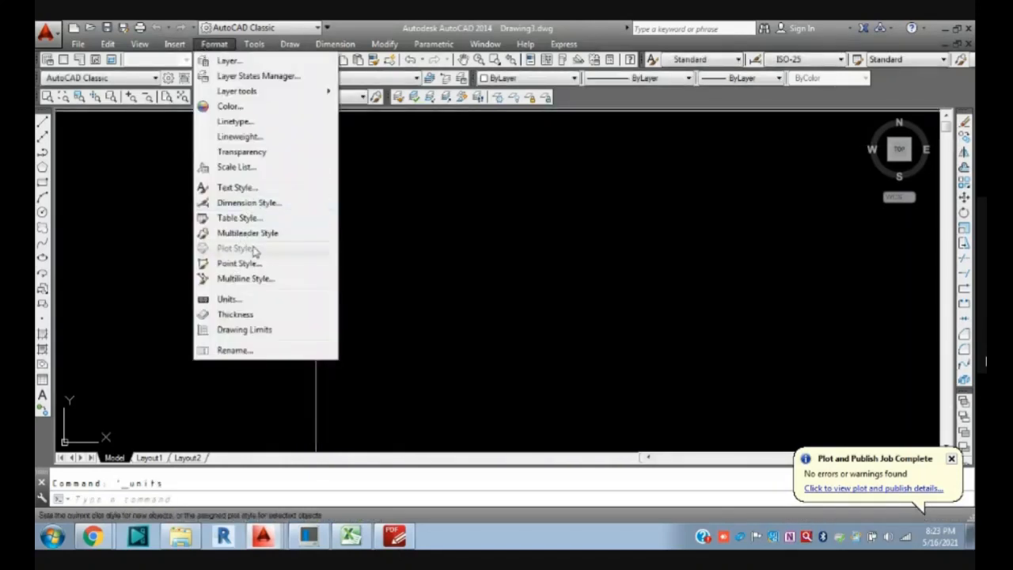
left_click(239, 300)
left_click(366, 289)
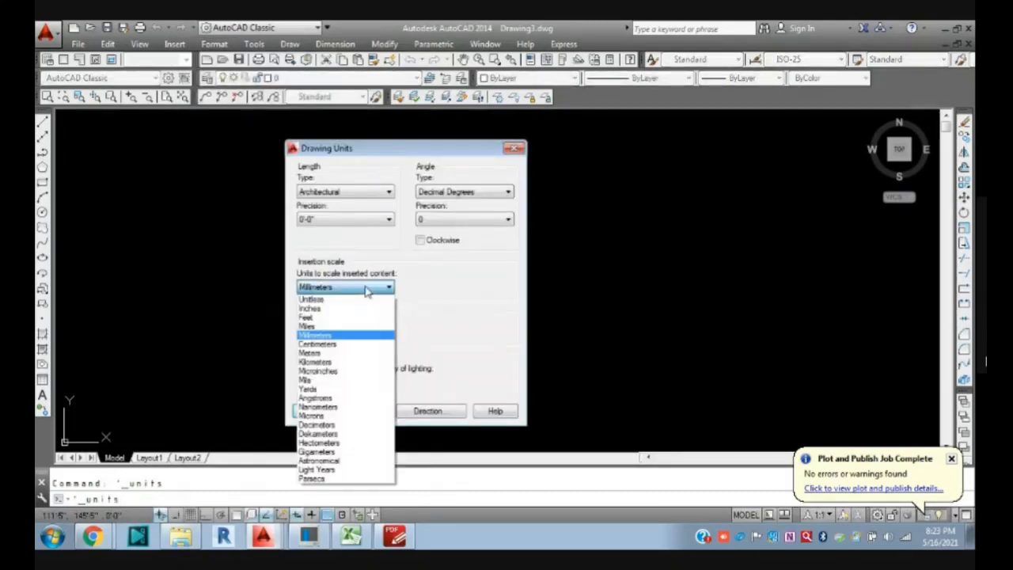
left_click(378, 256)
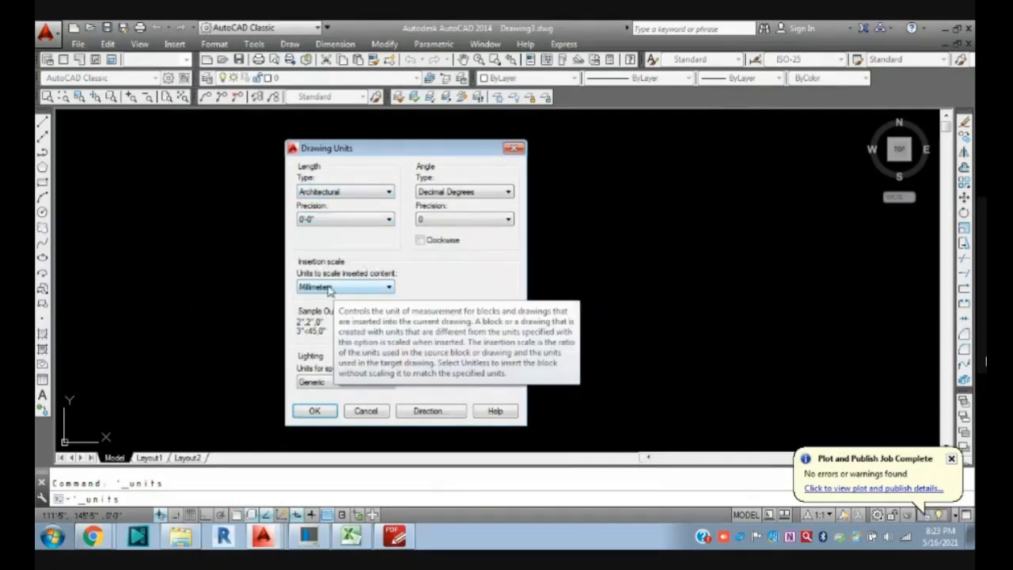
left_click(356, 288)
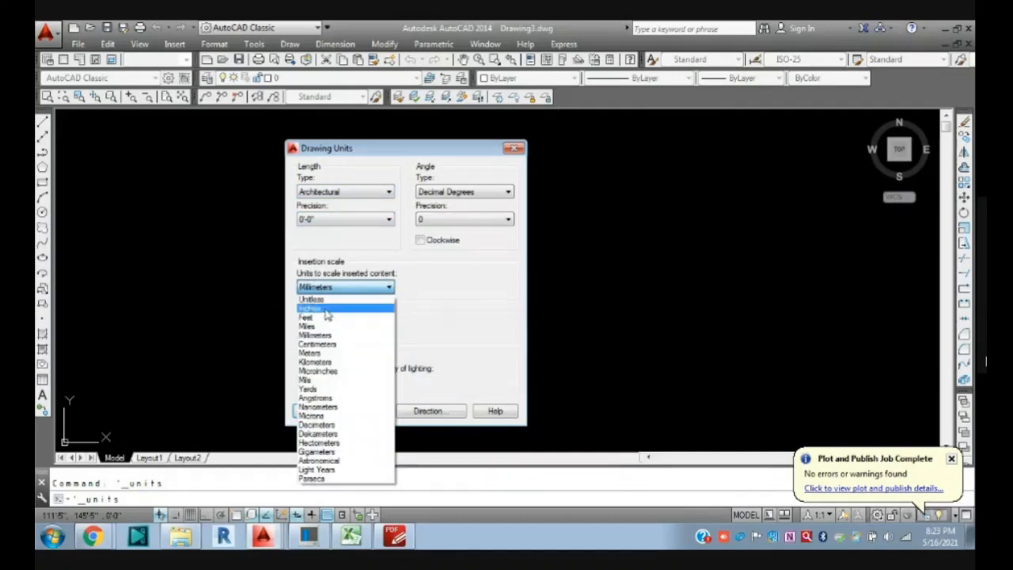
left_click(328, 314)
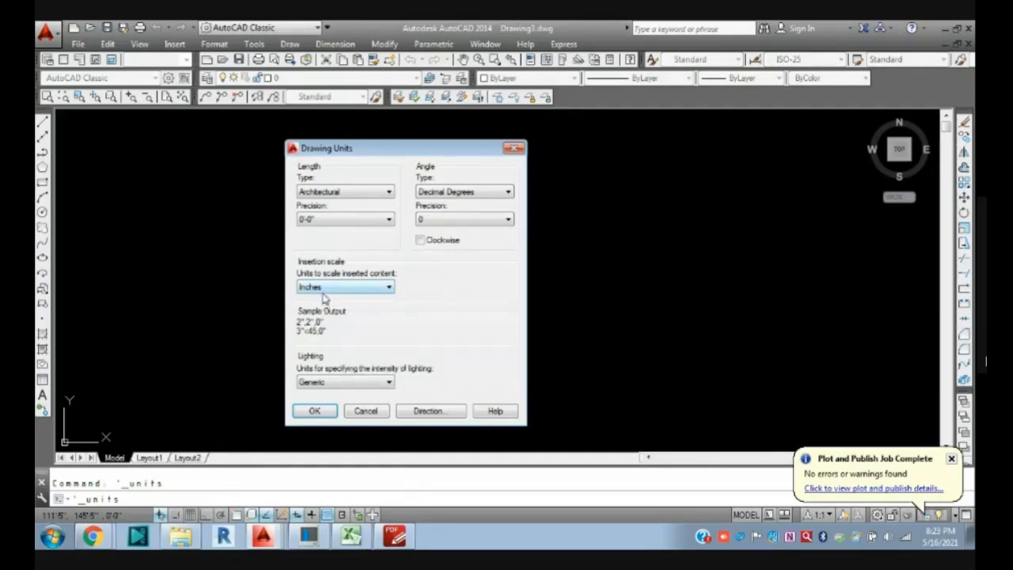
left_click(315, 411)
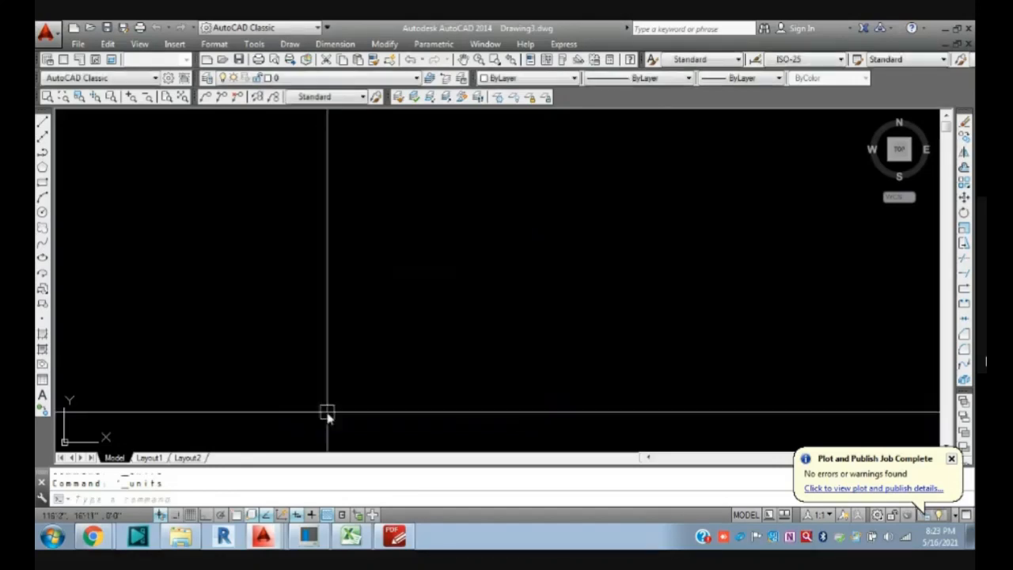
- Modify the ISO-25 dimension style's primary units to Architectural format with 0'-0" precision and apply the style
left_click(215, 45)
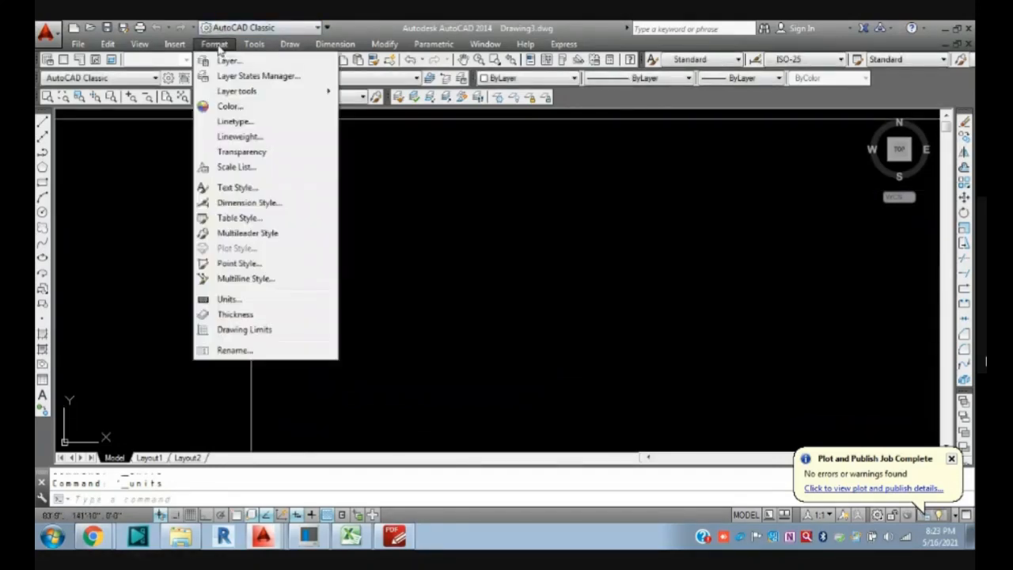
left_click(236, 203)
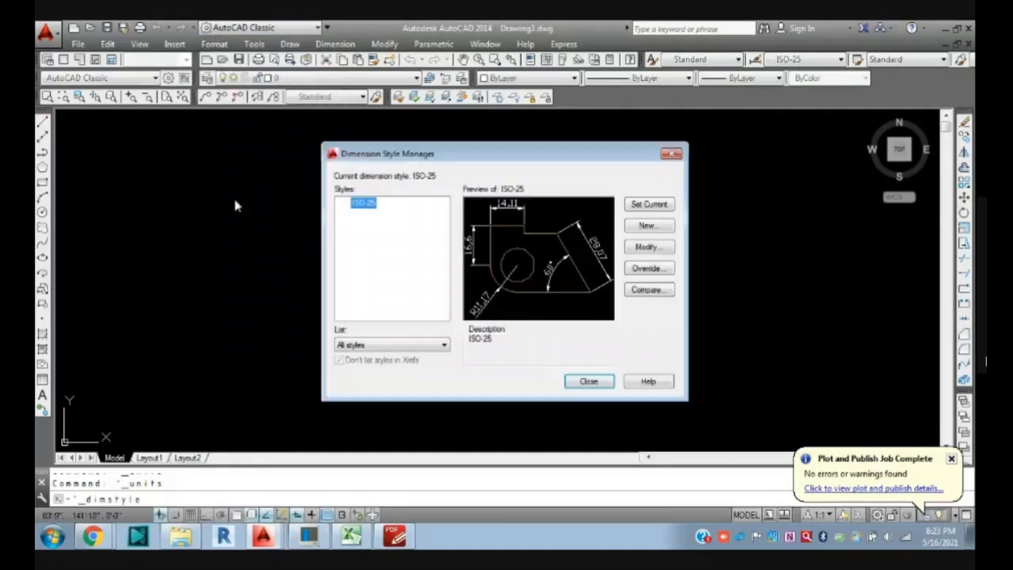
left_click(645, 248)
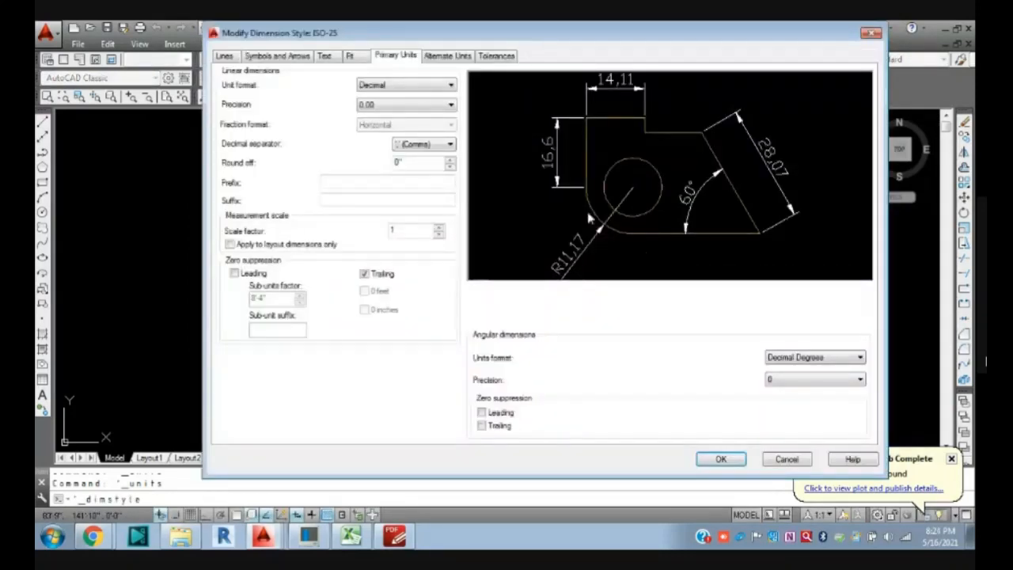
left_click(408, 85)
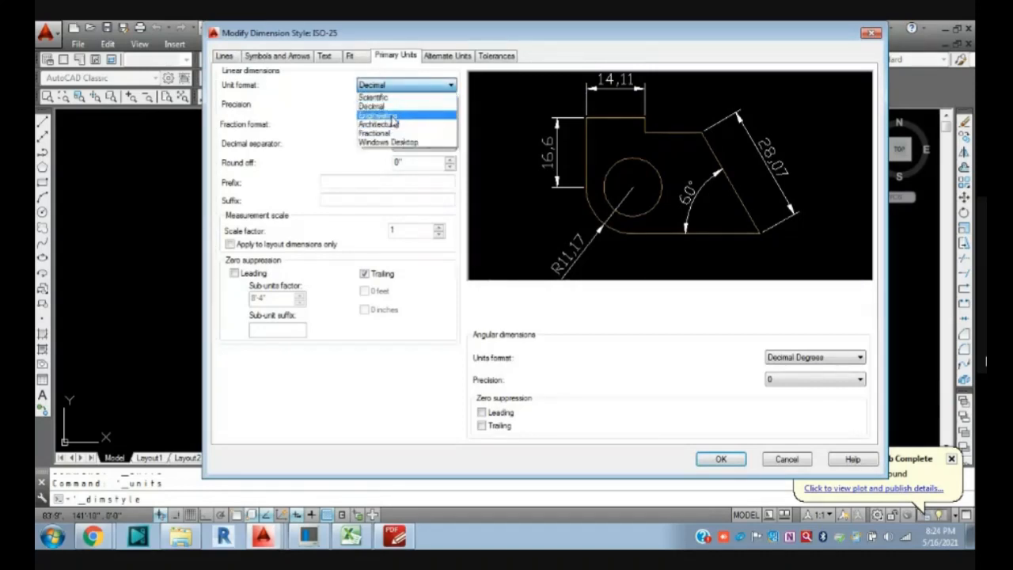
left_click(379, 124)
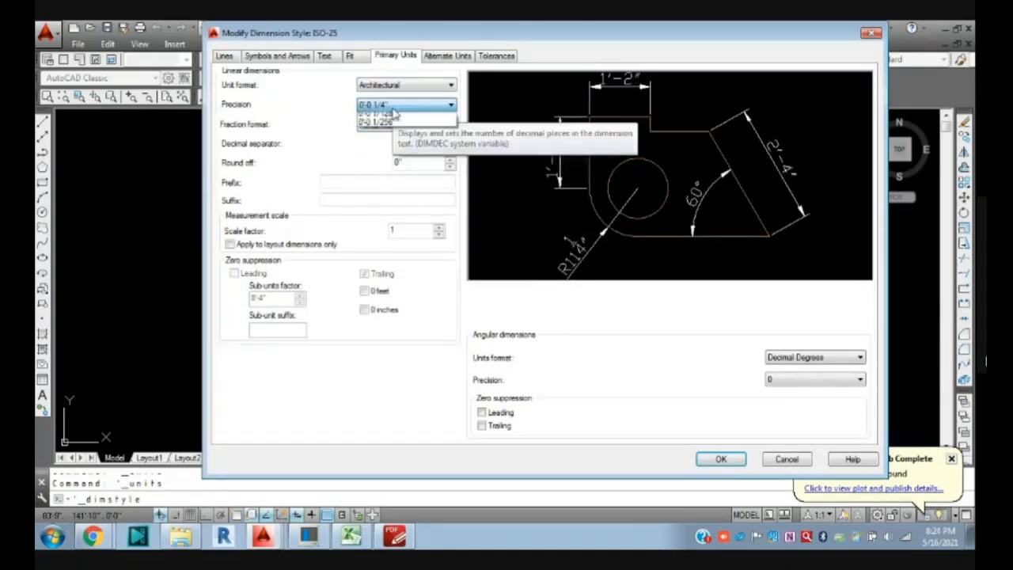
left_click(387, 105)
left_click(386, 118)
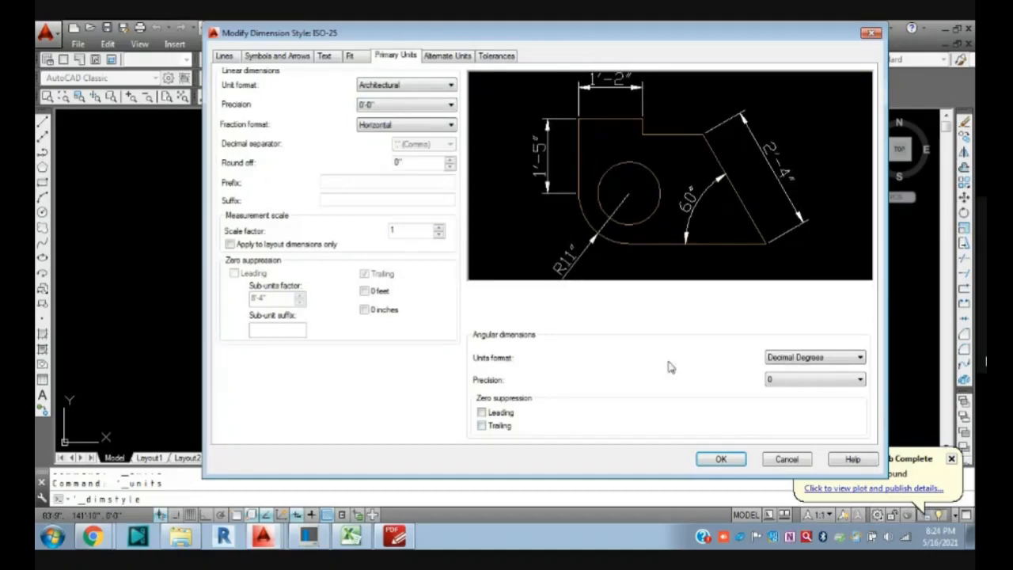
left_click(720, 459)
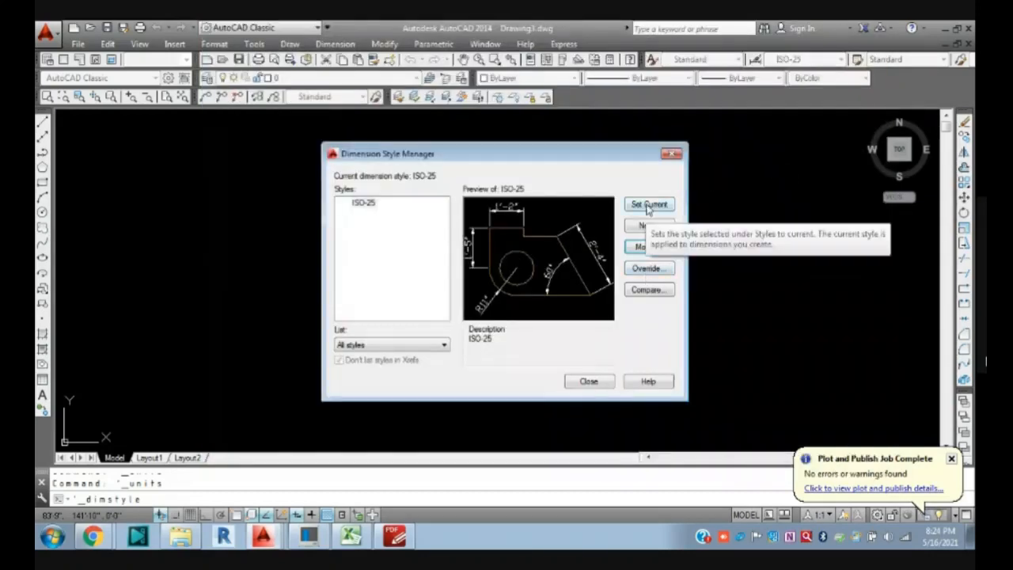
left_click(588, 381)
- Place a horizontal linear dimension about 40'-3" long in the empty drawing
type("dli")
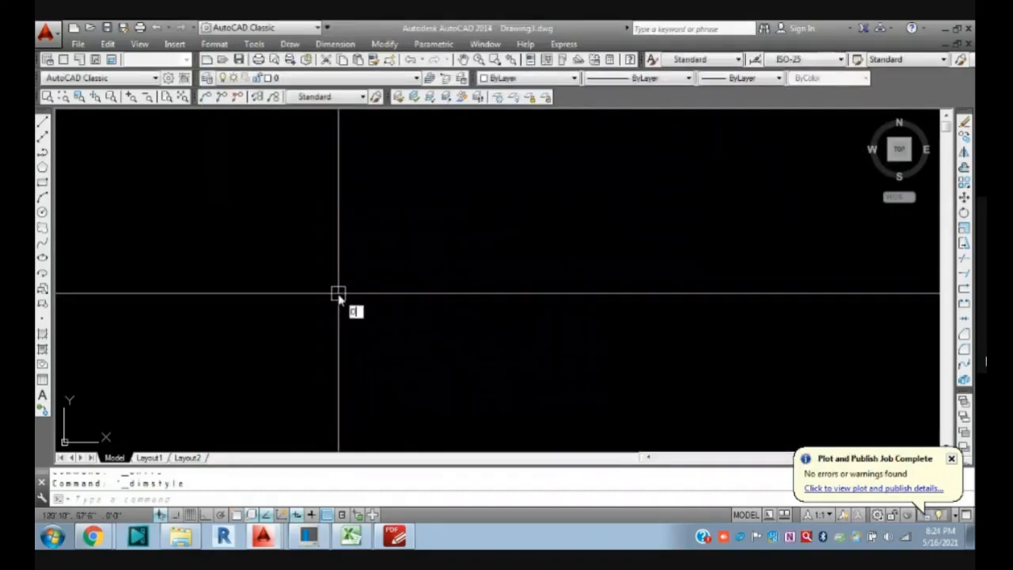
key("Return")
left_click(219, 262)
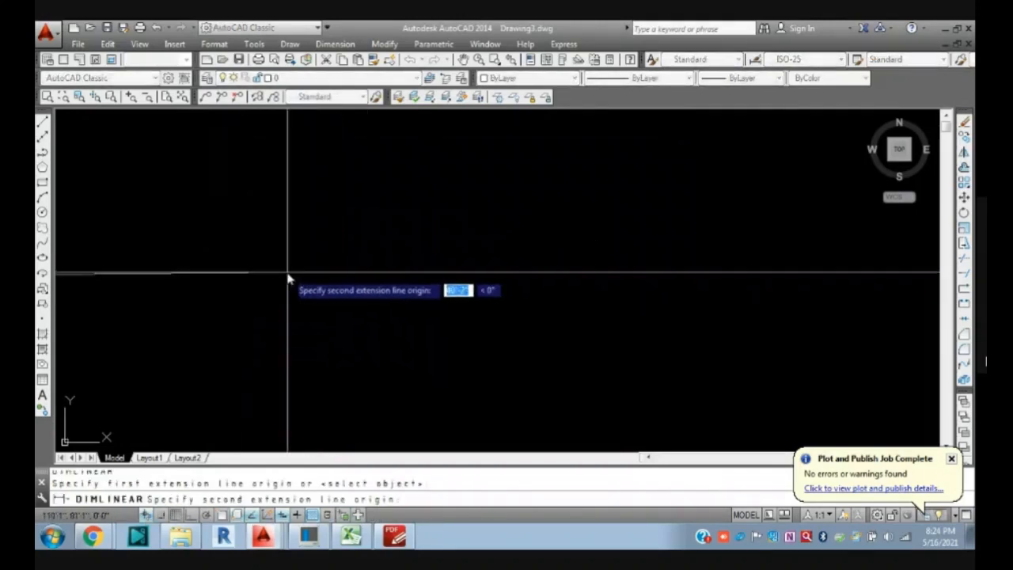
left_click(290, 280)
left_click(406, 270)
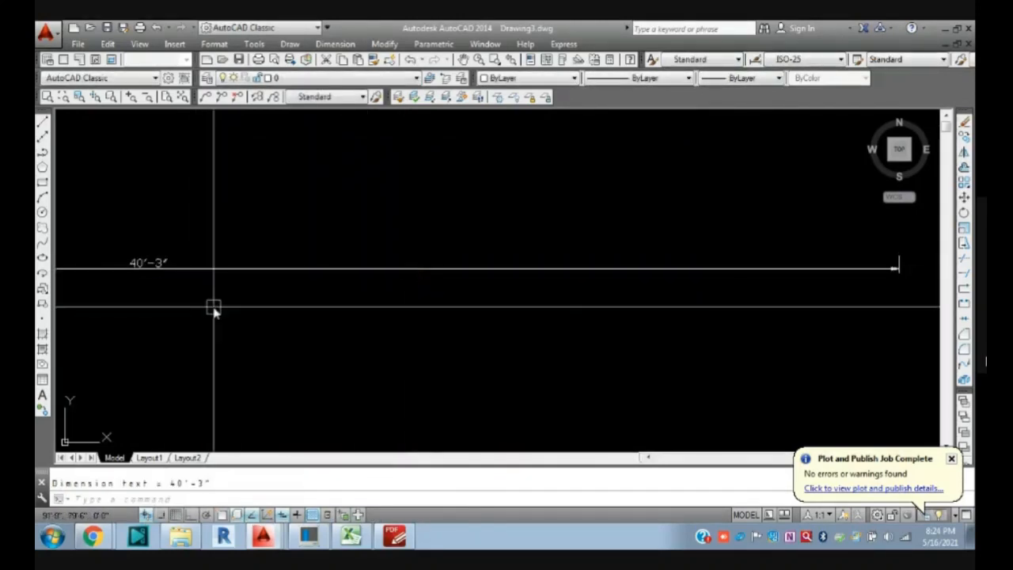
- Place a horizontal linear dimension about 20'-3" long below the 40'-3" dimension
middle_click_drag(213, 307, 570, 285)
scroll(402, 272, "down", 5)
key("Return")
left_click(341, 307)
left_click(456, 321)
scroll(425, 297, "up", 6)
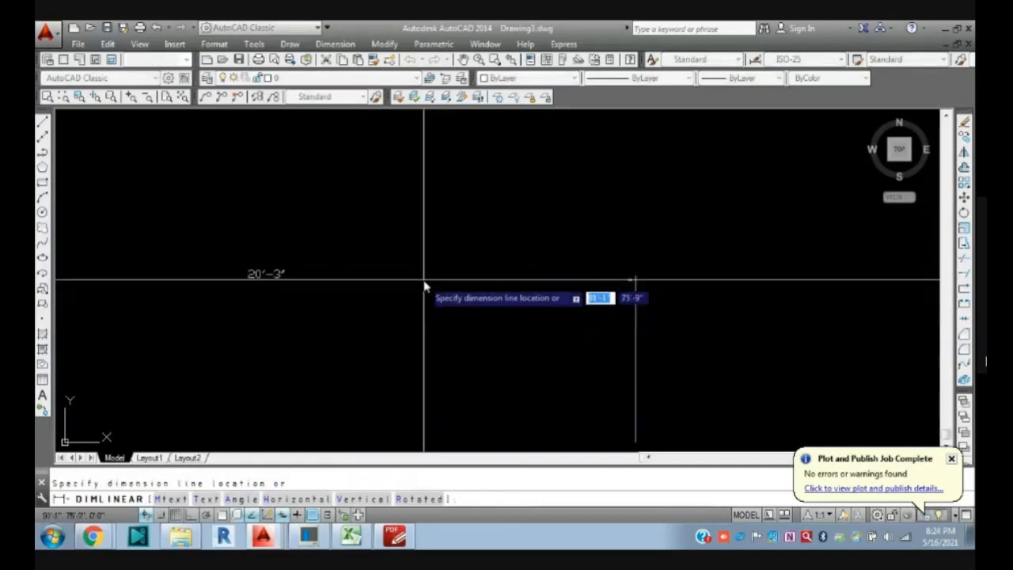
left_click(425, 280)
- Add a horizontal linear dimension about 3'-9" long just below the 20'-3" dimension
middle_click_drag(341, 265, 428, 334)
scroll(428, 335, "down", 2)
key("Return")
left_click(298, 362)
left_click(384, 377)
scroll(340, 374, "up", 8)
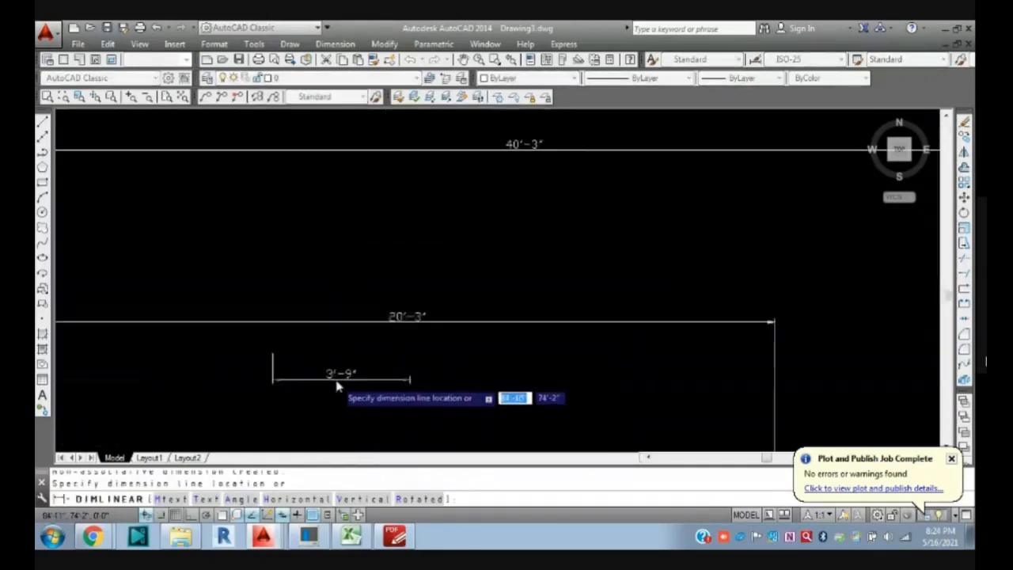
left_click(340, 387)
- Place a shorter horizontal linear dimension about 1'-9" long beneath the 3'-9" one
middle_click_drag(339, 388, 447, 139)
key("Return")
left_click(348, 209)
left_click(600, 235)
left_click(576, 281)
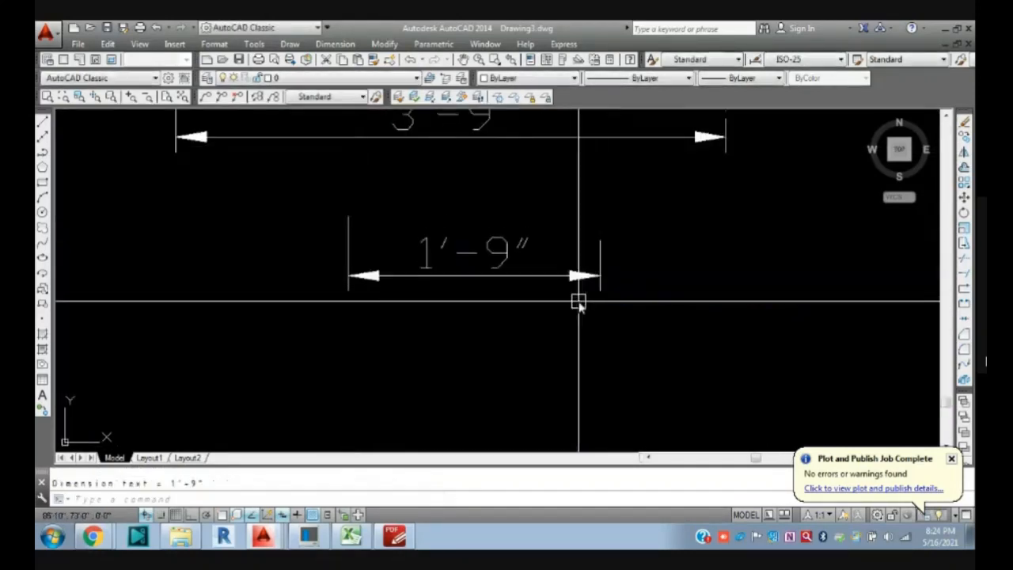
- Place a horizontal linear dimension about 2'-1" long below and slightly right of the 1'-9" dimension
scroll(525, 340, "down", 2)
middle_click_drag(489, 346, 416, 283)
key("Return")
left_click(409, 277)
left_click(599, 284)
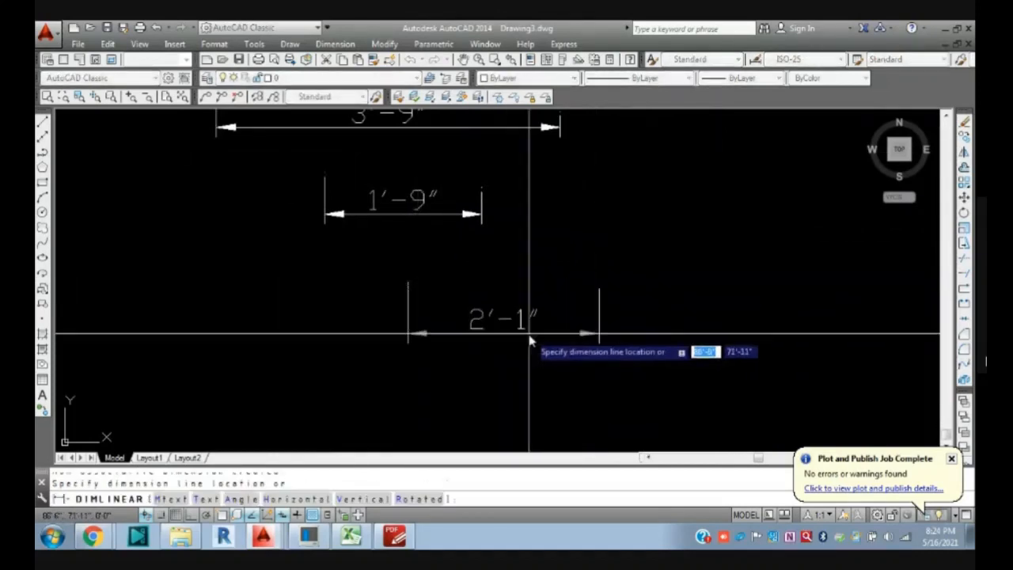
left_click(531, 333)
scroll(593, 320, "down", 3)
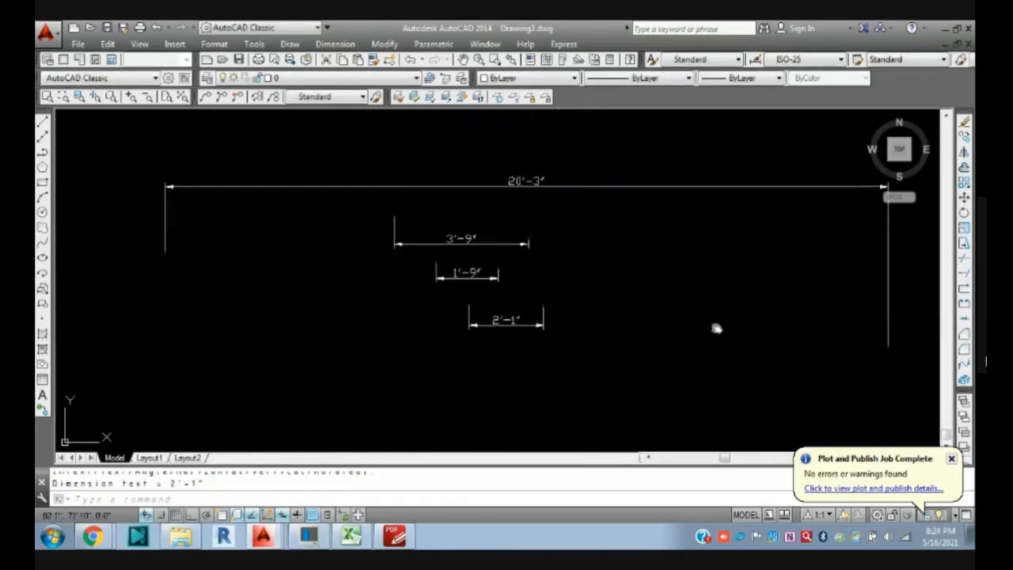
- Place a horizontal linear dimension about 2' long to the right of the 3'-9" dimension
middle_click_drag(715, 328, 563, 307)
scroll(389, 237, "up", 4)
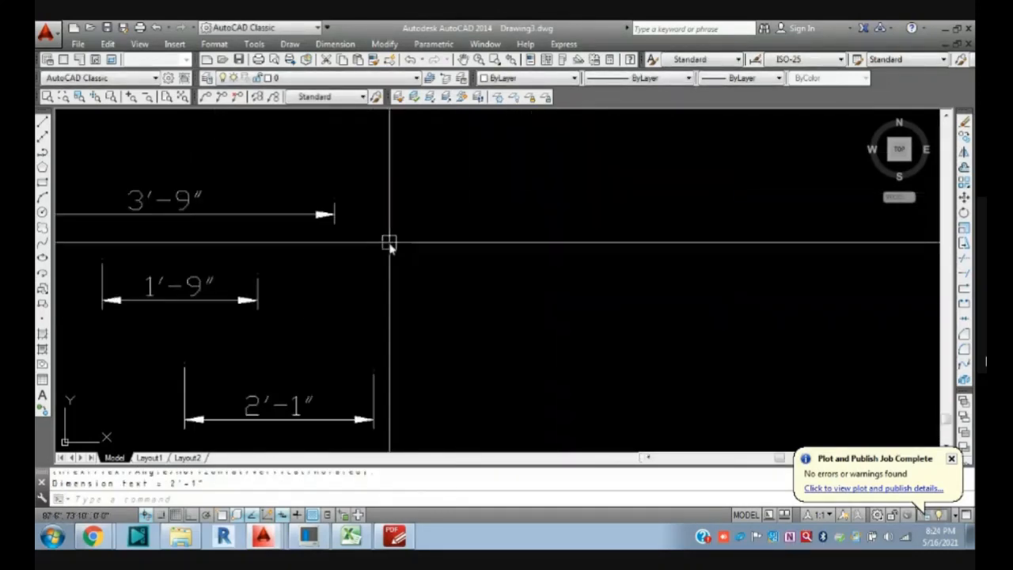
key("Return")
left_click(394, 206)
left_click(572, 205)
left_click(556, 211)
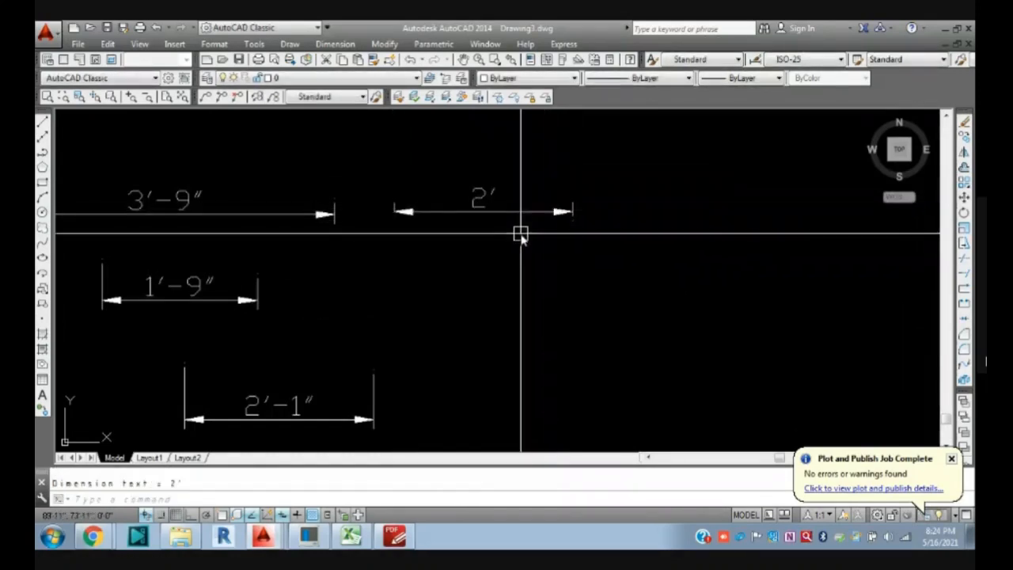
- Add a horizontal linear dimension about 1'-10" long directly below the 2' dimension
key("Return")
left_click(402, 273)
left_click(563, 279)
left_click(538, 274)
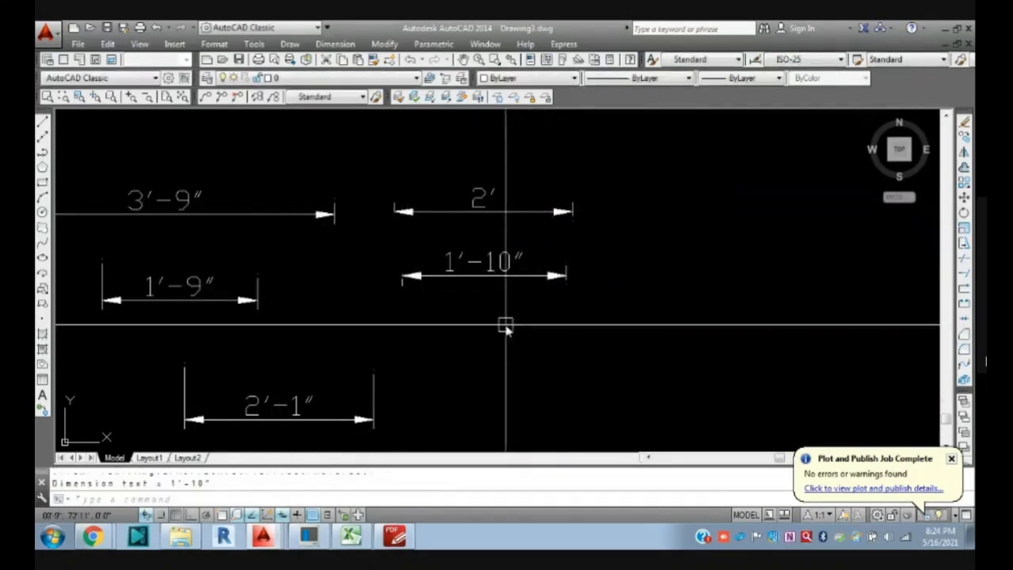
scroll(389, 256, "down", 3)
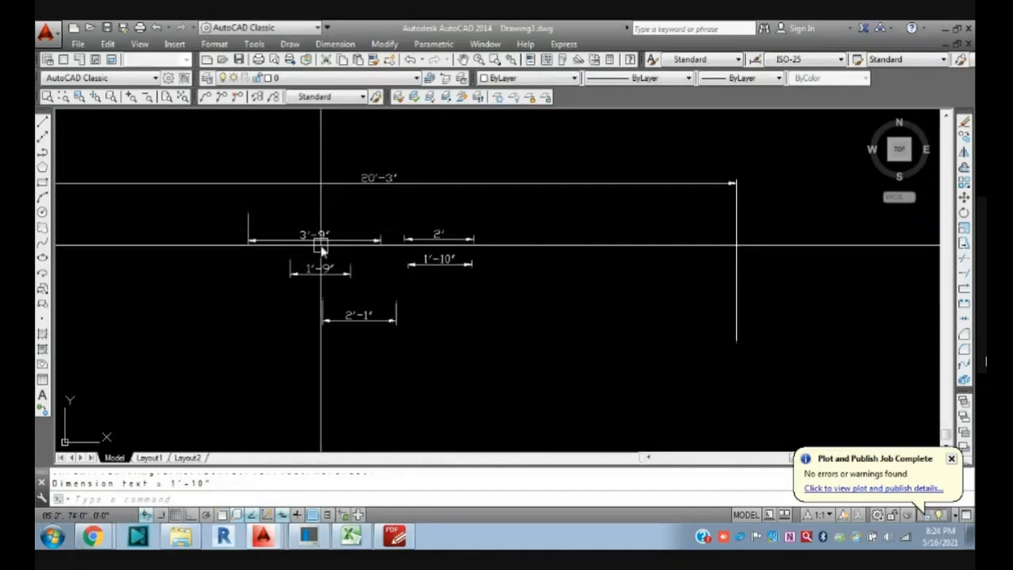
- Switch to the Google Meet window in Chrome to check the call, and return to AutoCAD
left_click(93, 536)
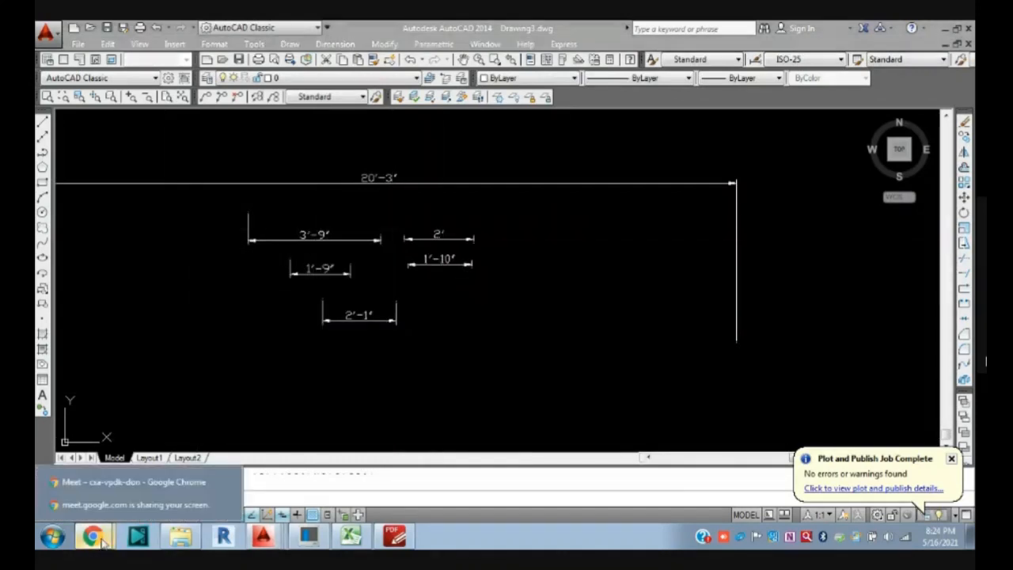
left_click(126, 483)
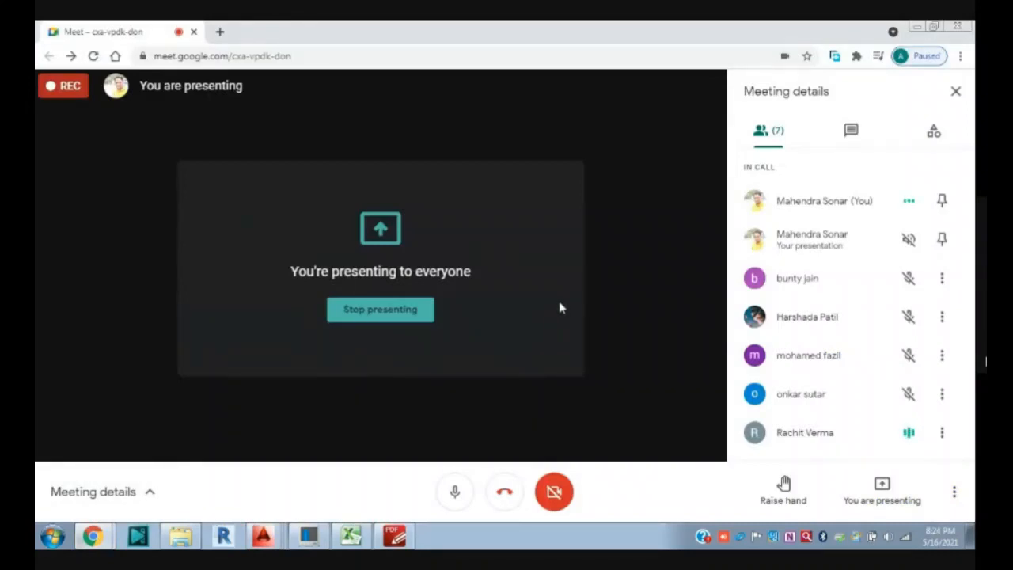
left_click(916, 27)
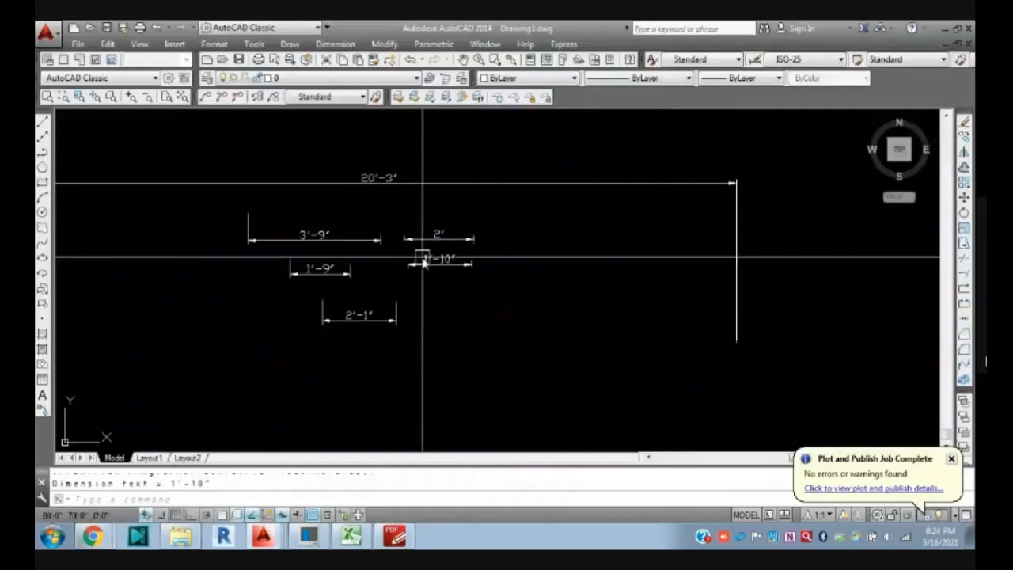
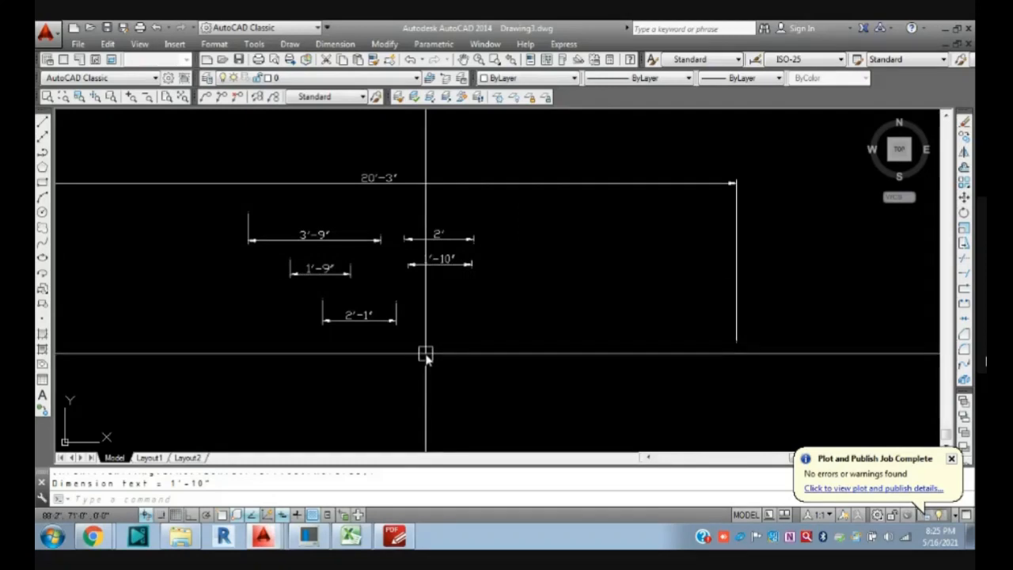
- Cycle through the open drawings to Drawing2.dwg and bring its existing dimensions into view
scroll(431, 348, "down", 2)
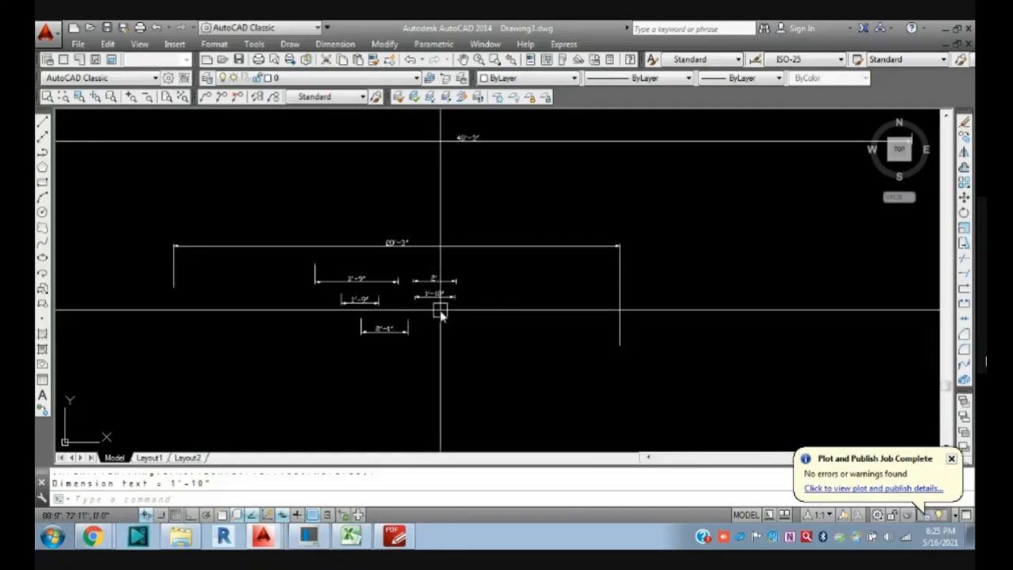
key("ctrl+Tab")
key("ctrl+Tab")
key("ctrl+Tab")
key("ctrl+Tab")
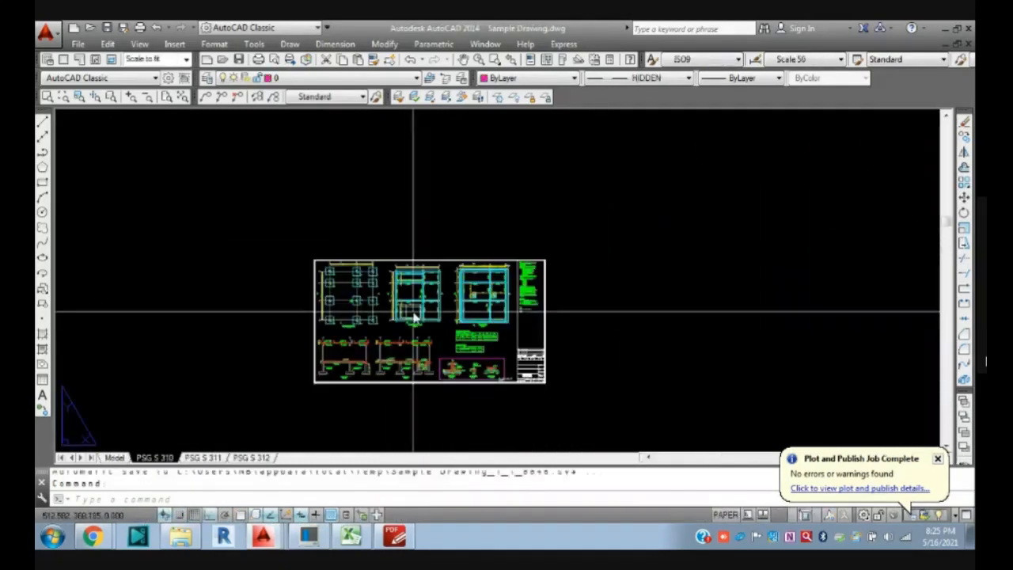
scroll(407, 300, "down", 10)
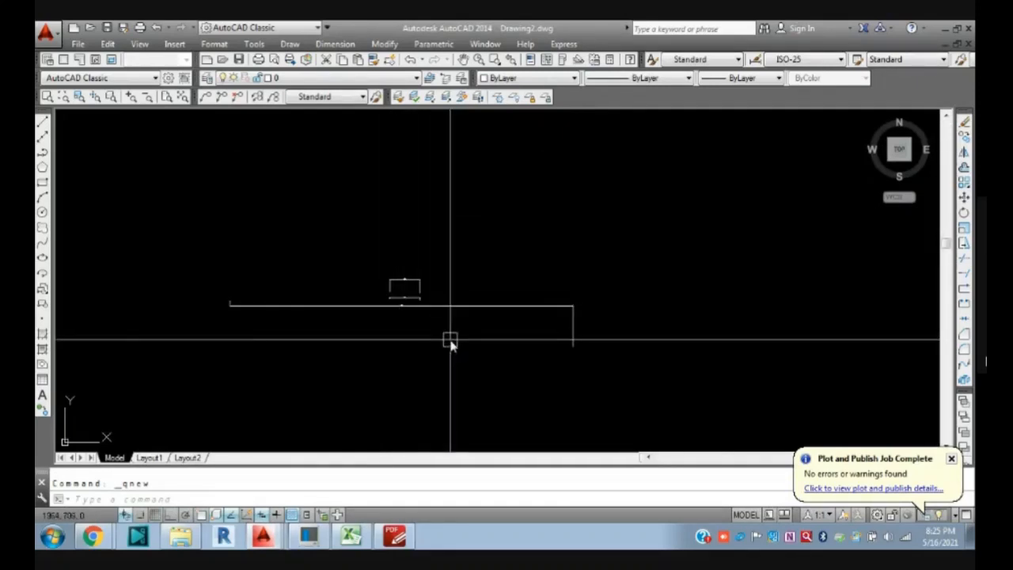
- Select the three linear dimensions in Drawing2 and erase them
scroll(413, 313, "up", 8)
left_click(412, 347)
left_click(198, 145)
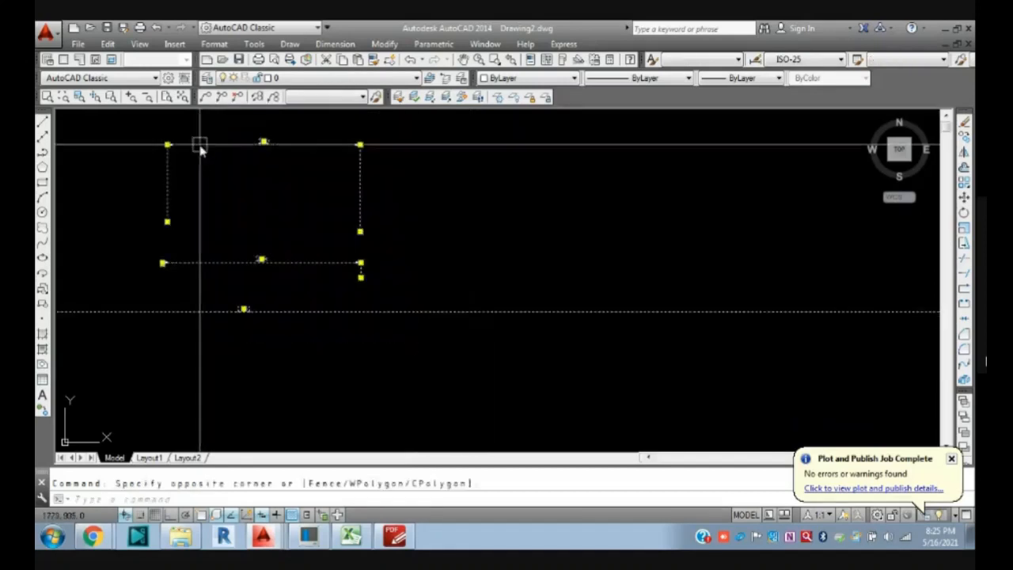
key("Delete")
- Draw an upright rectangle by two opposite corners in the emptied model space
type("rec")
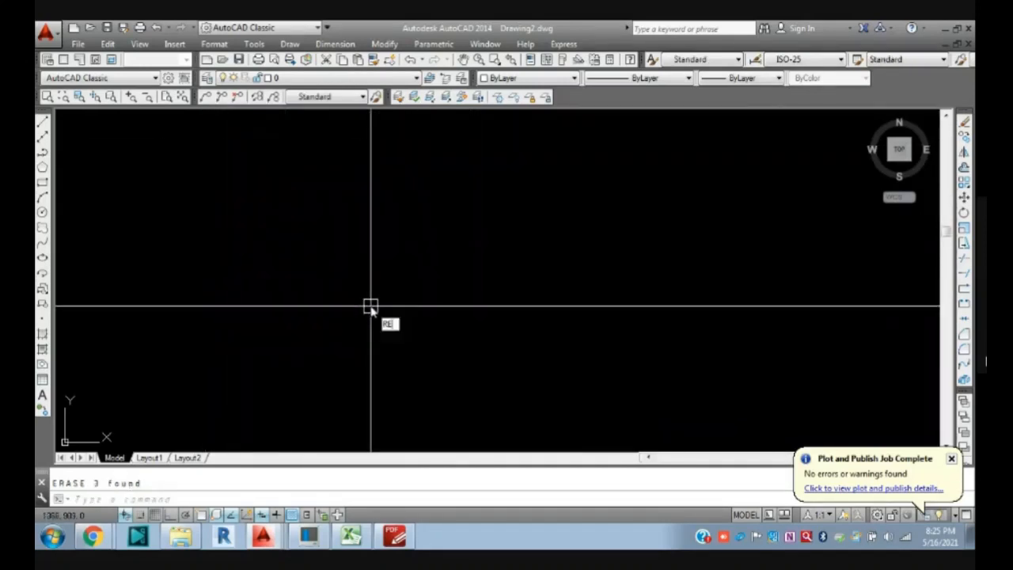
key("Return")
left_click(313, 157)
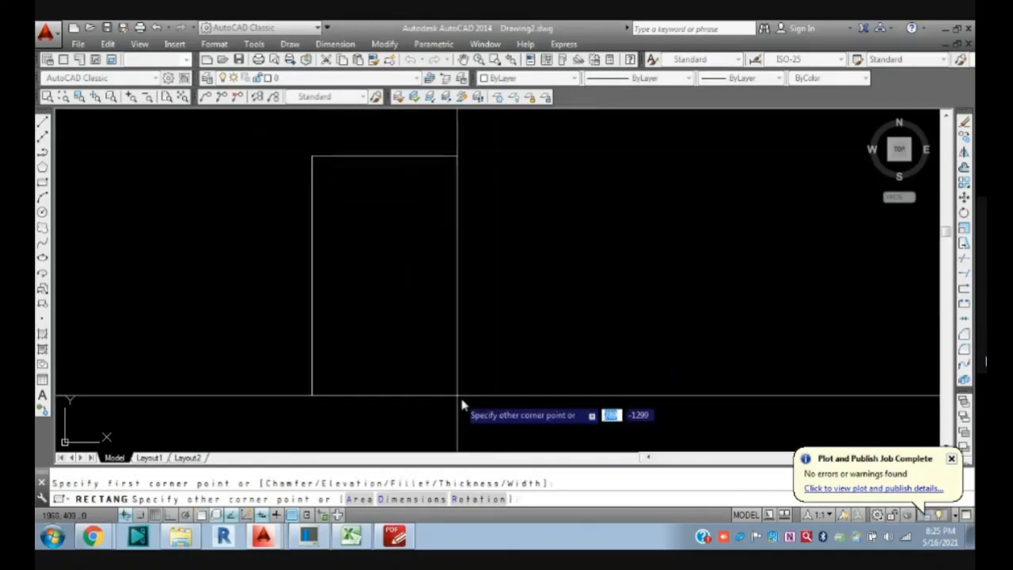
left_click(503, 430)
scroll(479, 229, "down", 2)
scroll(435, 210, "up", 4)
key("Escape")
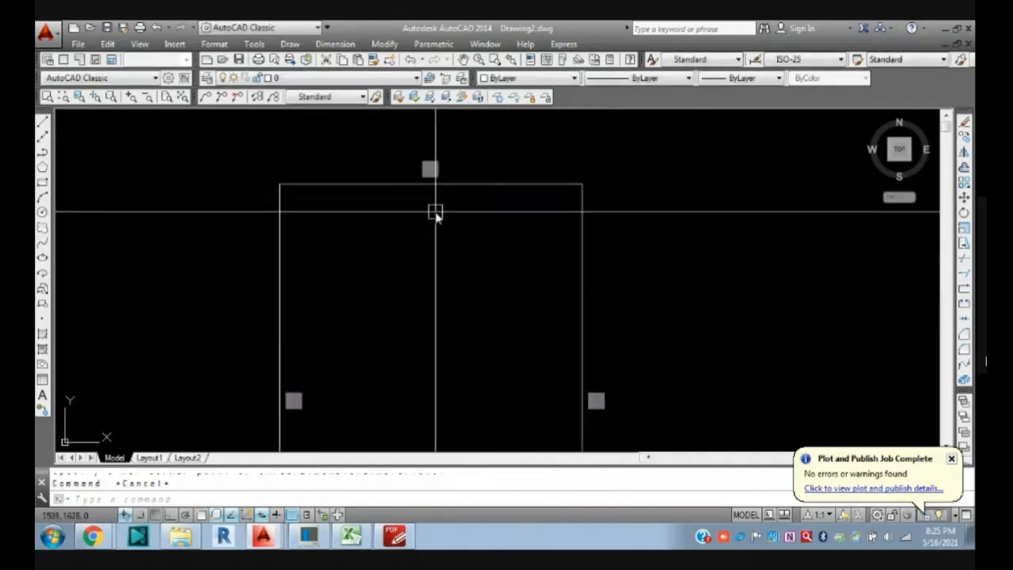
- Examine the rectangle's sides and corners, closing in on its lower-left corner
scroll(333, 187, "down", 2)
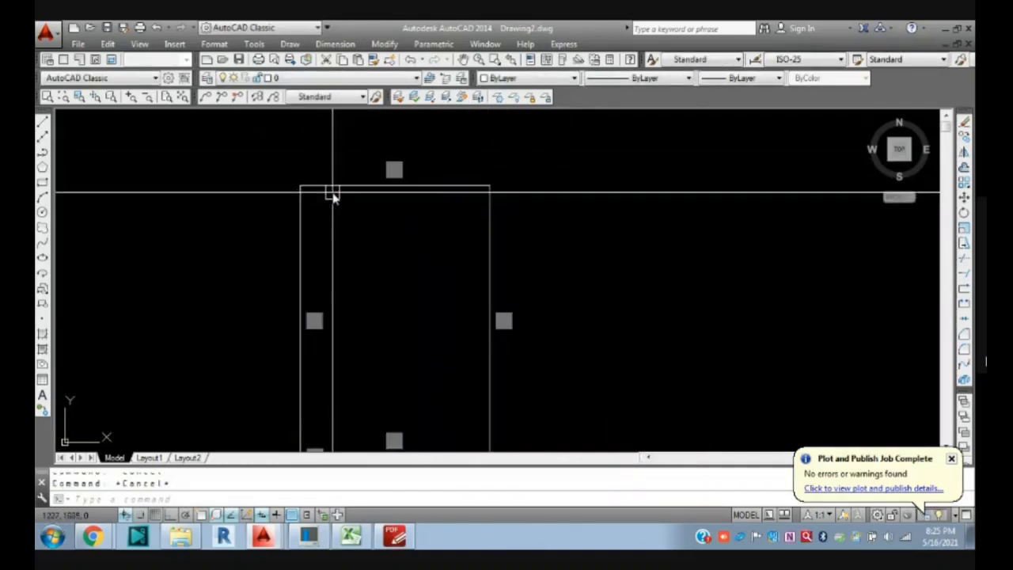
middle_click_drag(373, 346, 384, 269)
scroll(317, 394, "up", 2)
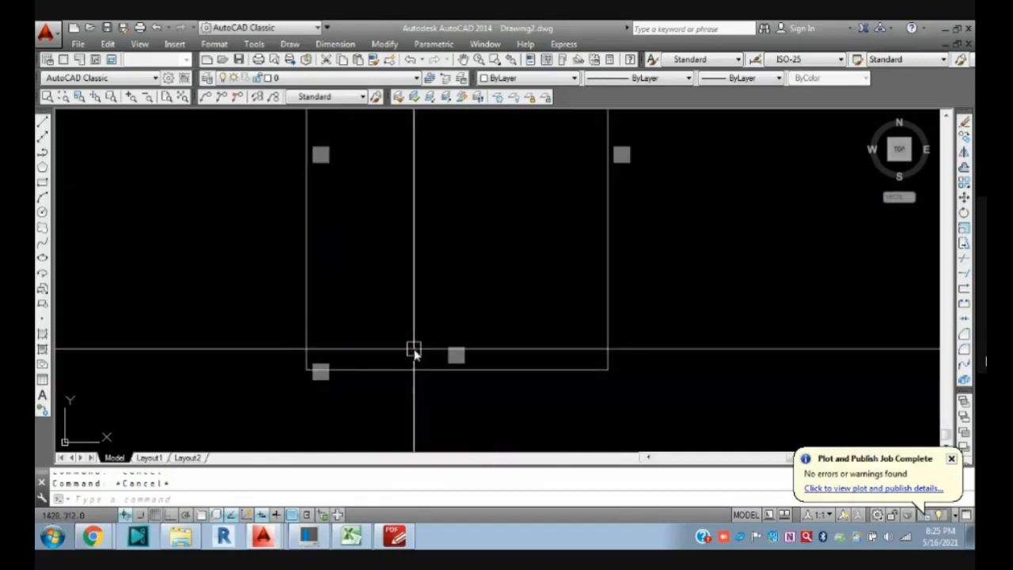
scroll(396, 324, "down", 6)
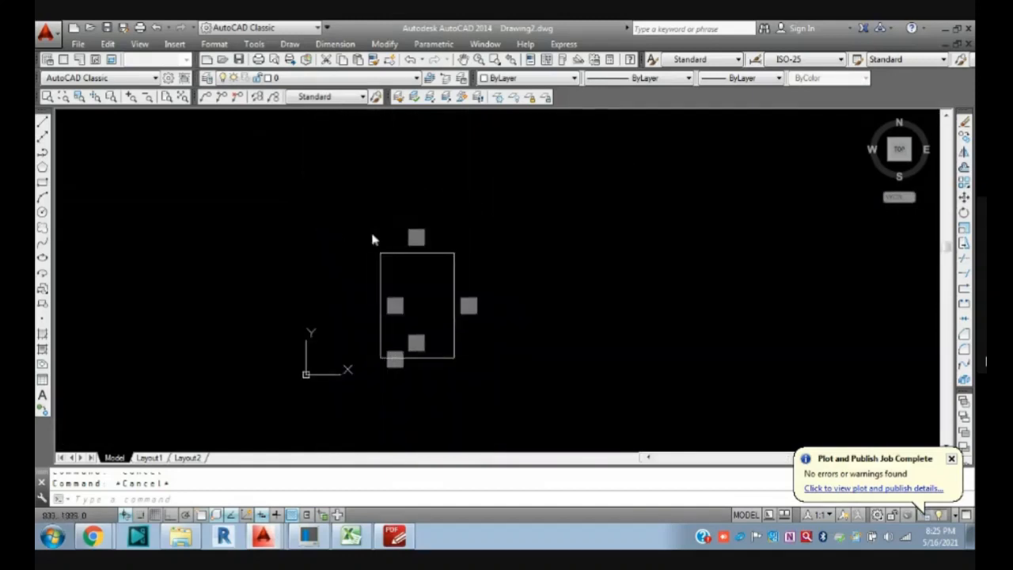
scroll(414, 306, "up", 2)
scroll(377, 411, "up", 3)
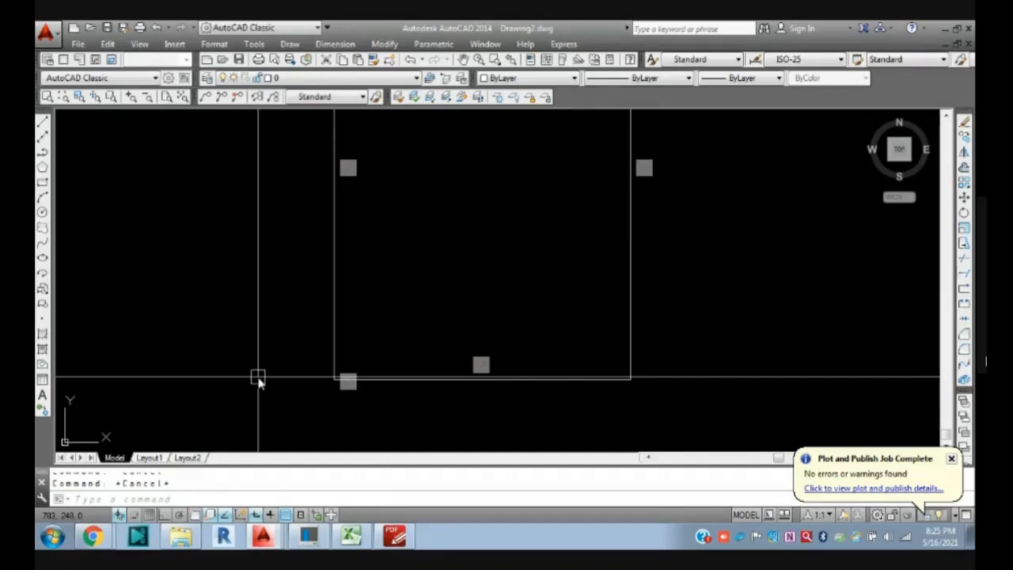
scroll(340, 365, "down", 4)
scroll(356, 327, "up", 2)
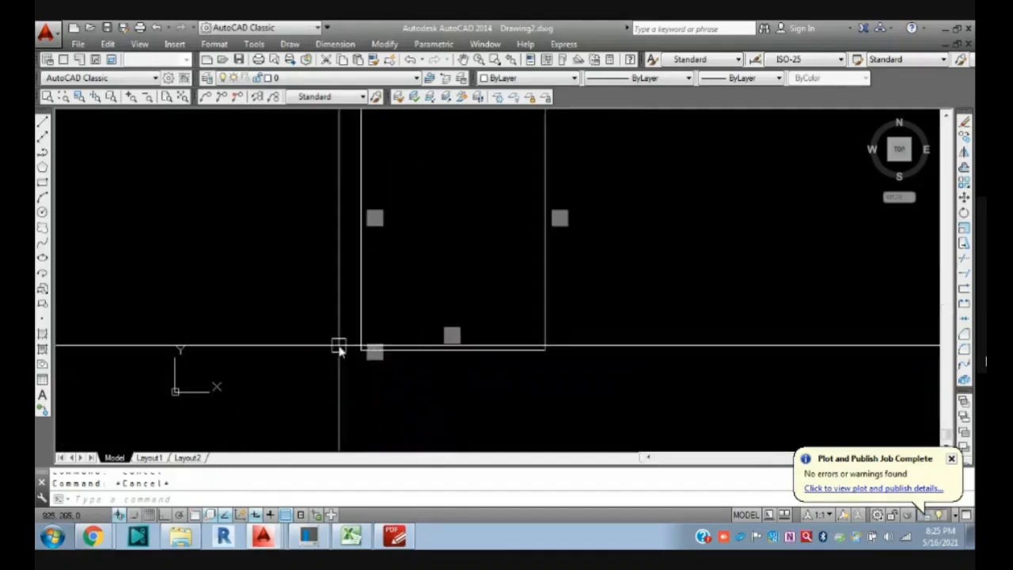
scroll(348, 353, "up", 2)
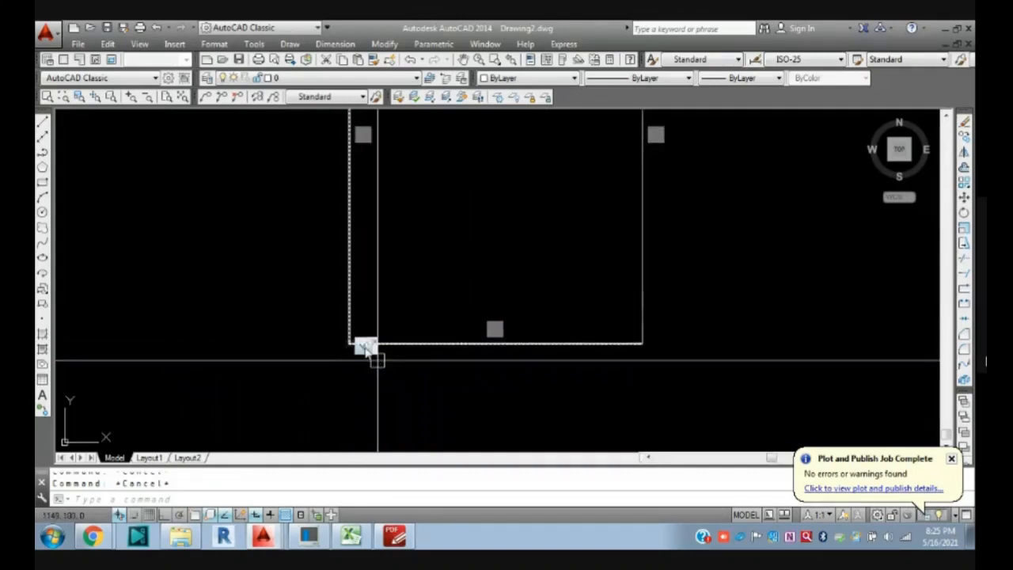
scroll(348, 353, "up", 2)
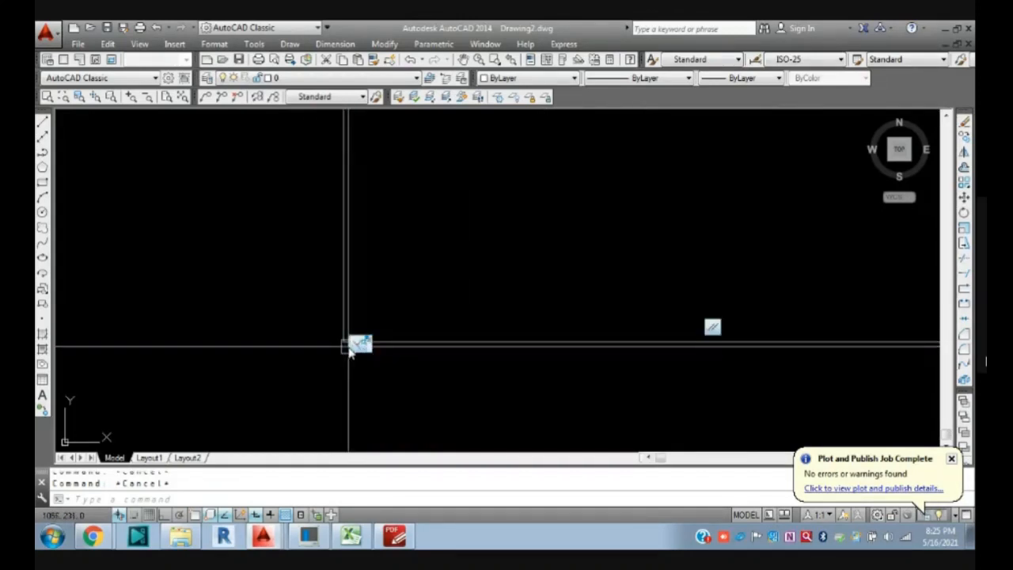
- Query the coordinates of the rectangle's lower-left corner with the ID command, using endpoint object snap
type("id")
key("Return")
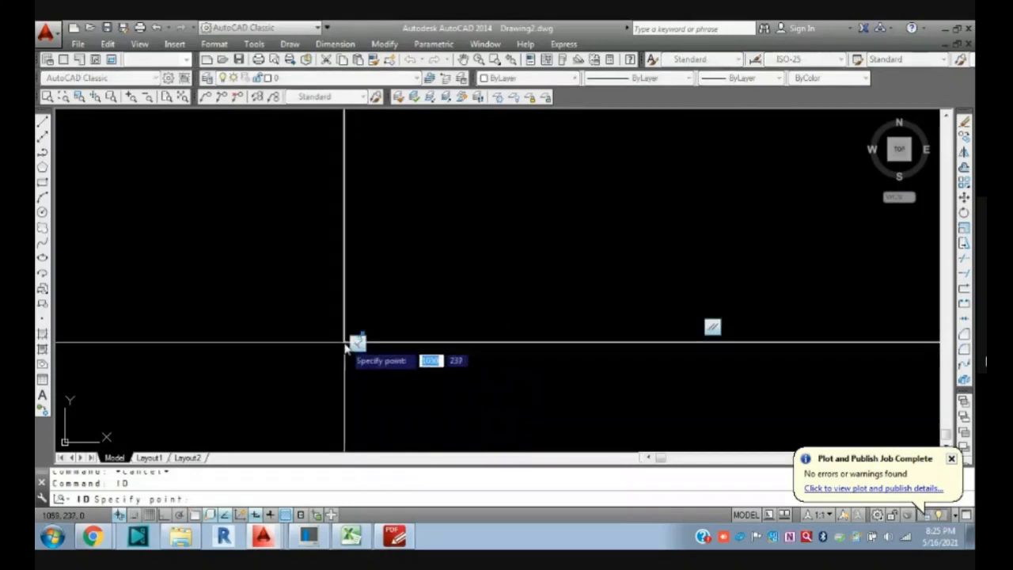
key("F3")
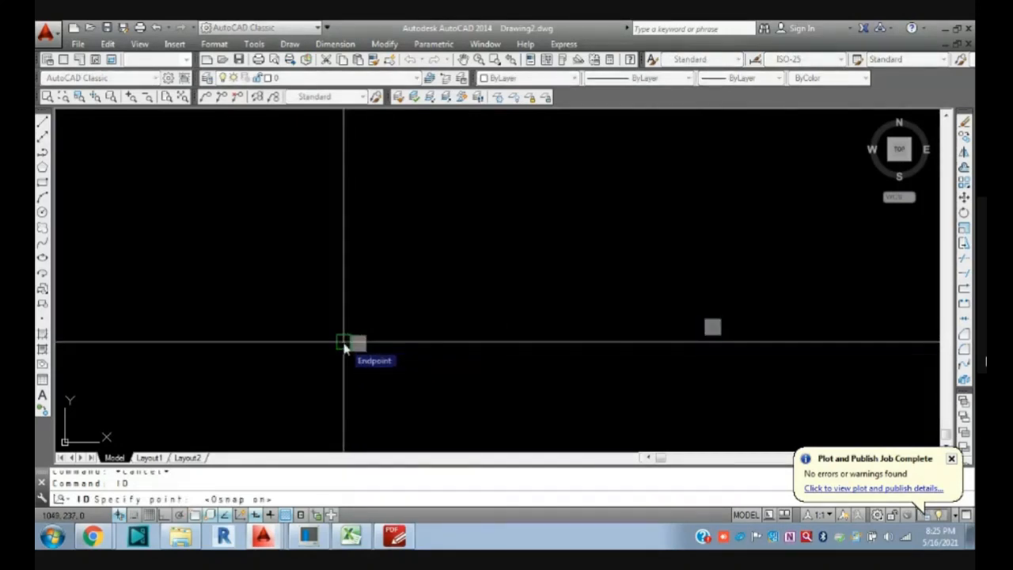
left_click(344, 346)
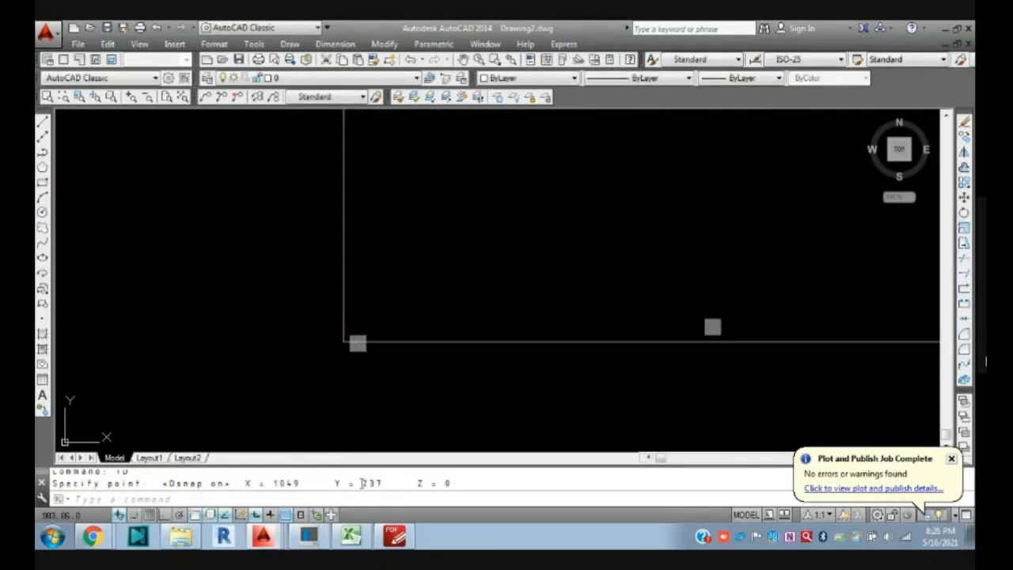
left_click(477, 402)
left_click(559, 405)
key("Escape")
- Draw a smaller horizontal rectangle inside the upper part of the existing upright rectangle
scroll(538, 372, "down", 5)
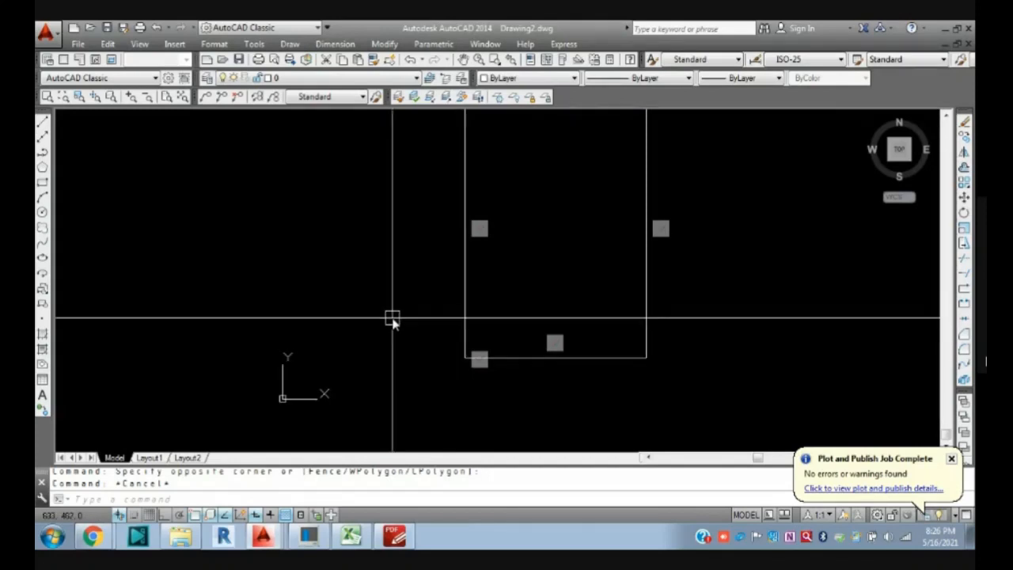
scroll(509, 276, "down", 4)
scroll(515, 280, "up", 5)
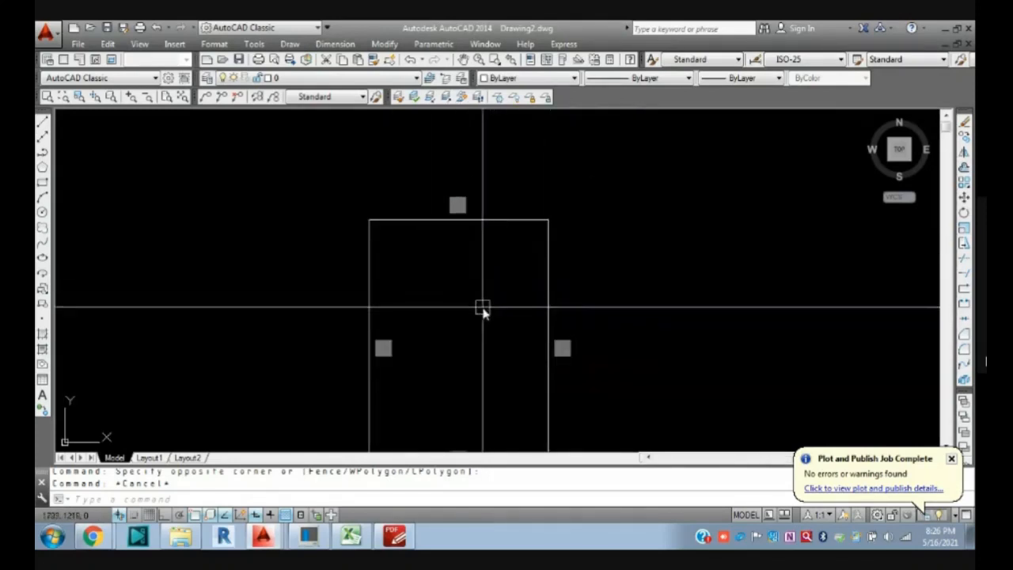
middle_click_drag(411, 283, 407, 262)
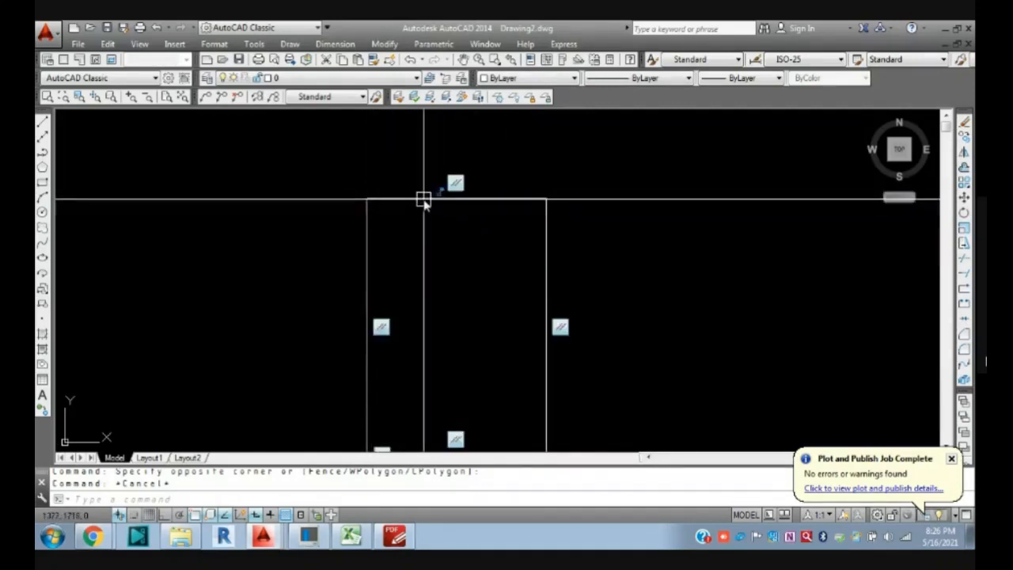
key("Return")
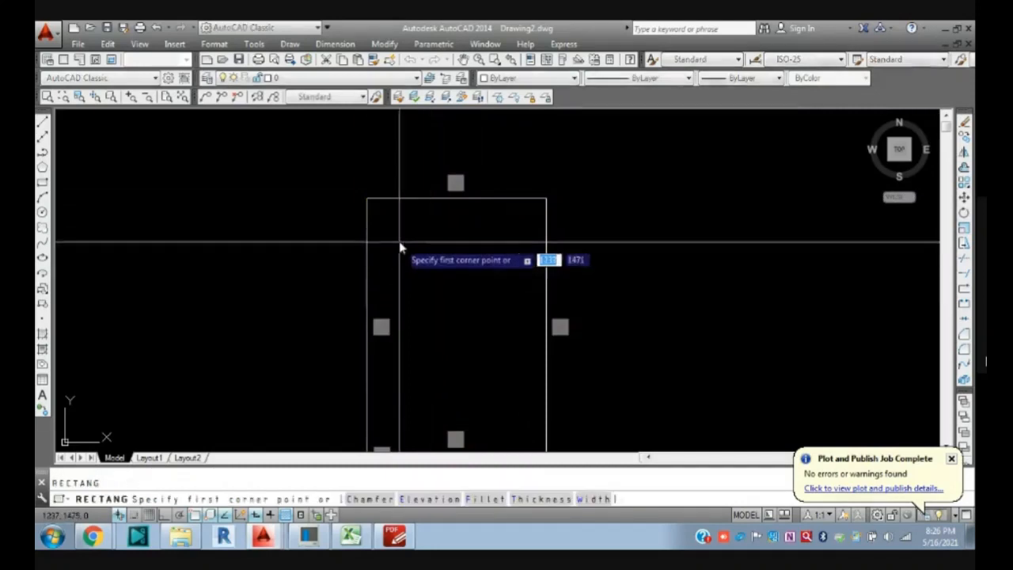
left_click(394, 219)
left_click(513, 283)
middle_click_drag(444, 342, 465, 273)
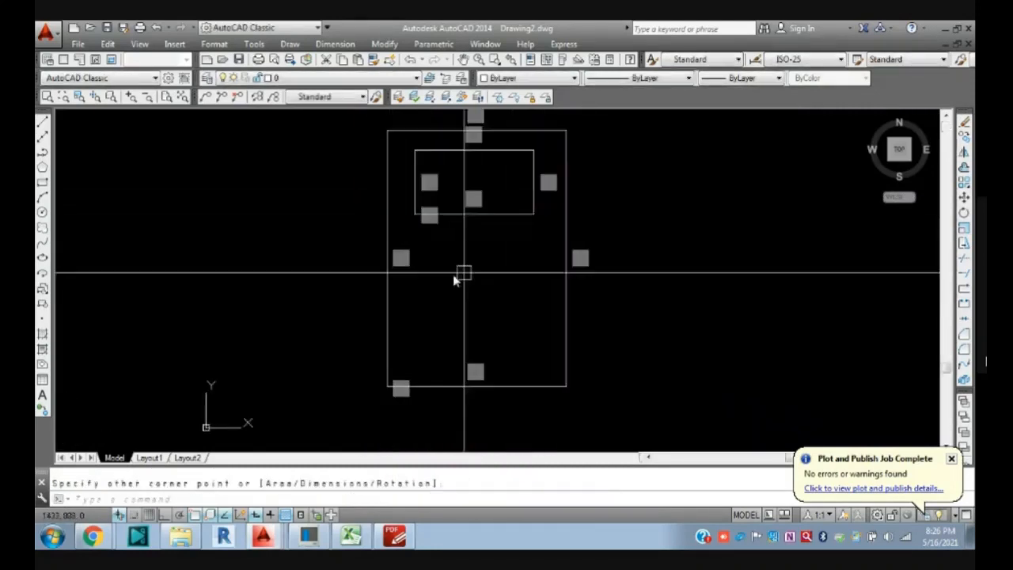
- Draw two more horizontal rectangles inside the upright rectangle, stacked below the existing inner one
key("Return")
left_click(415, 231)
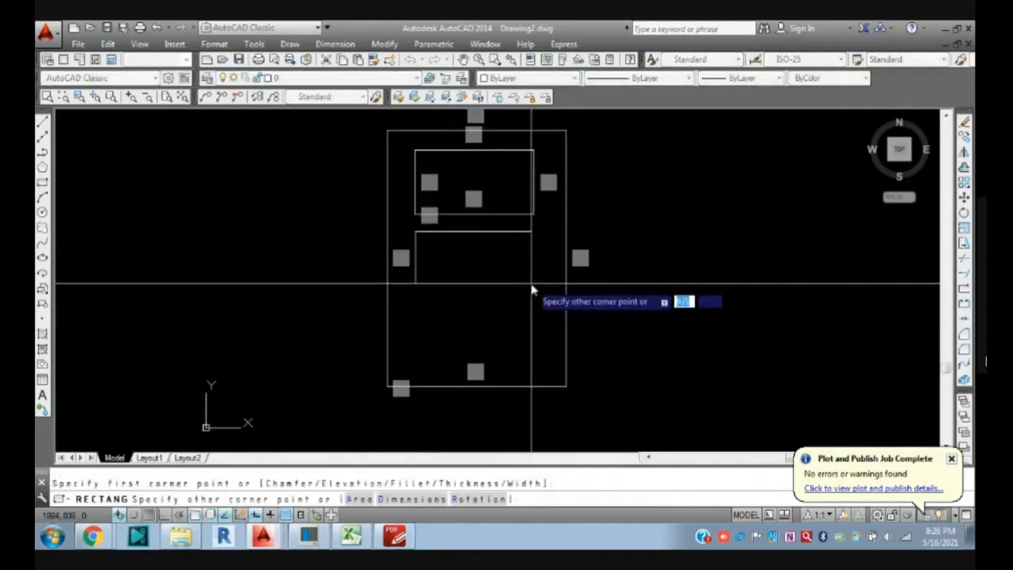
left_click(534, 282)
key("Return")
left_click(420, 306)
left_click(540, 365)
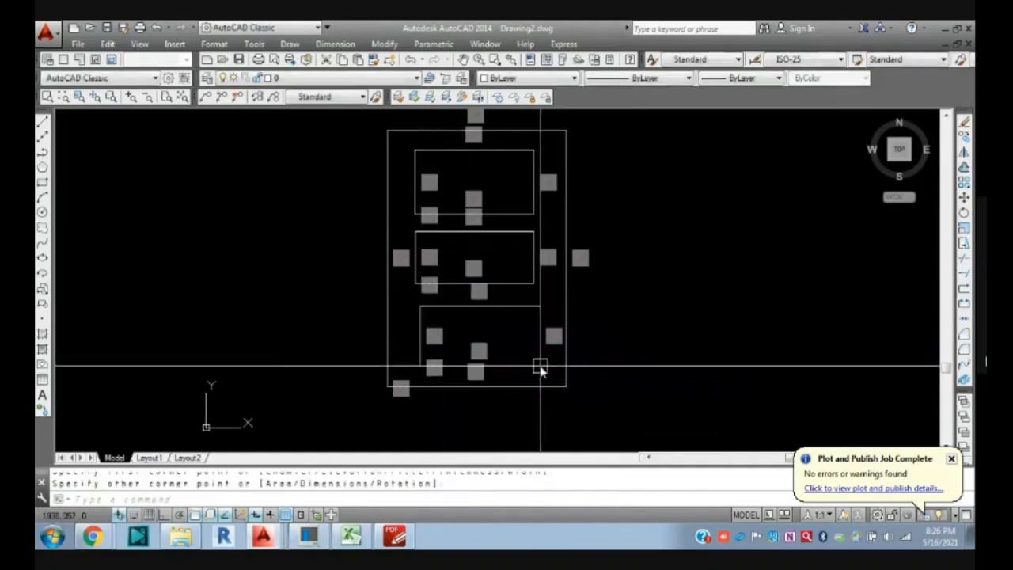
key("Escape")
key("Escape")
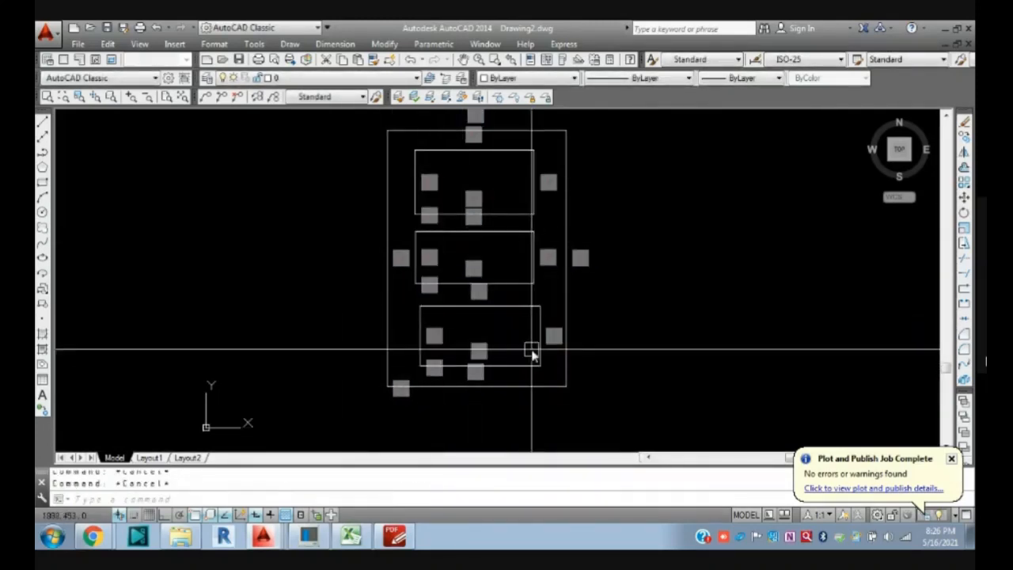
- Check the horizontal gap between the lowest inner rectangle's right side and the outer rectangle with an unplaced linear dimension
scroll(543, 312, "up", 2)
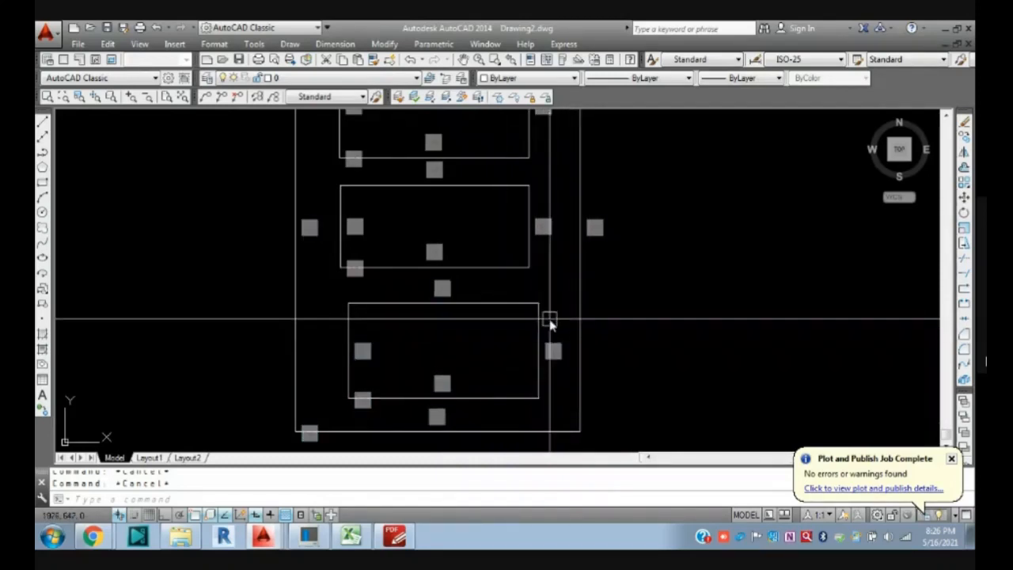
scroll(549, 321, "up", 3)
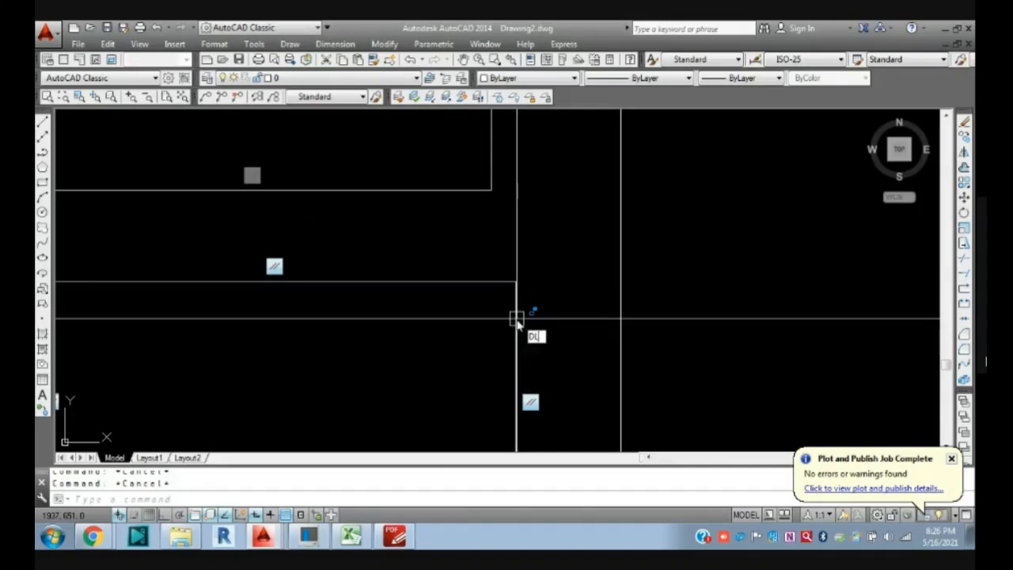
type("I")
key("Return")
left_click(515, 311)
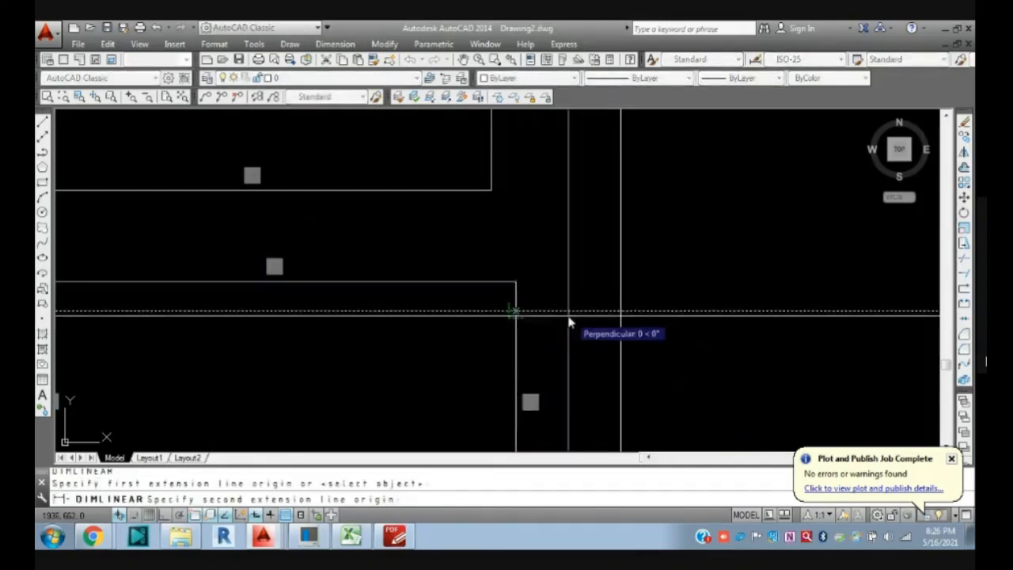
left_click(620, 314)
scroll(603, 331, "up", 4)
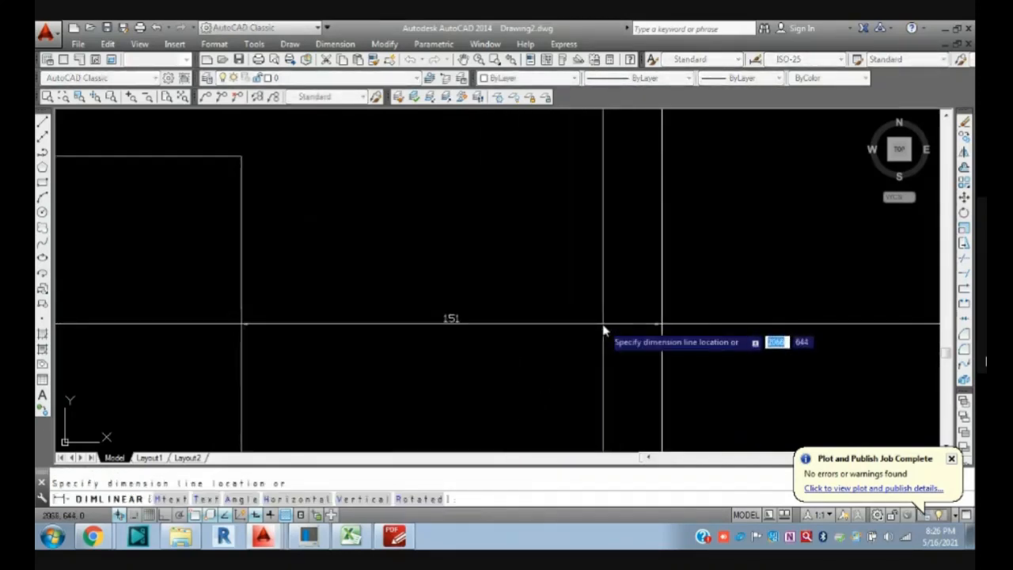
scroll(603, 330, "down", 3)
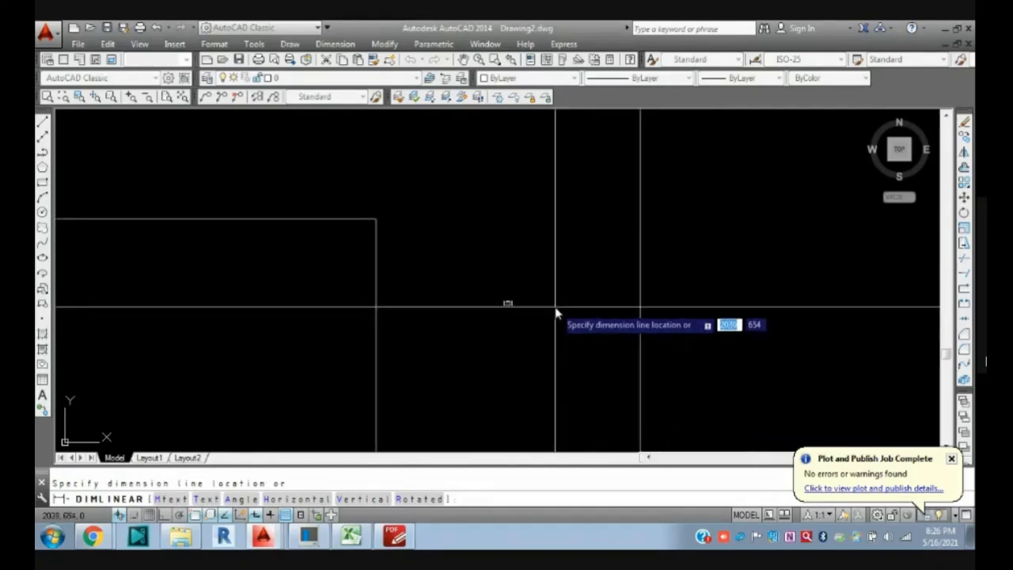
scroll(570, 301, "down", 3)
key("Escape")
- Erase the three inner rectangles, keeping the upright outer rectangle
scroll(583, 303, "up", 3)
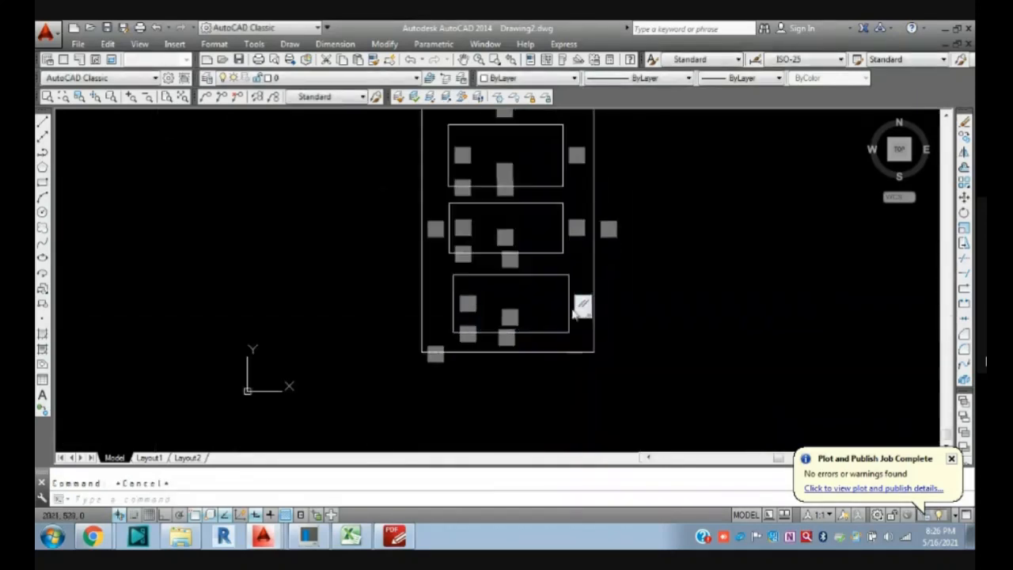
left_click(543, 254)
left_click(546, 187)
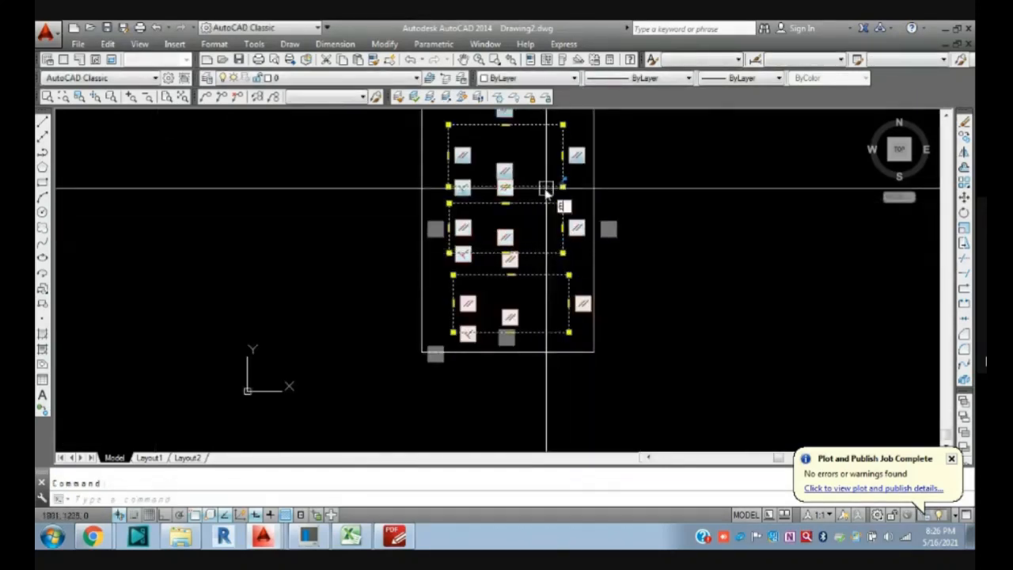
key("Delete")
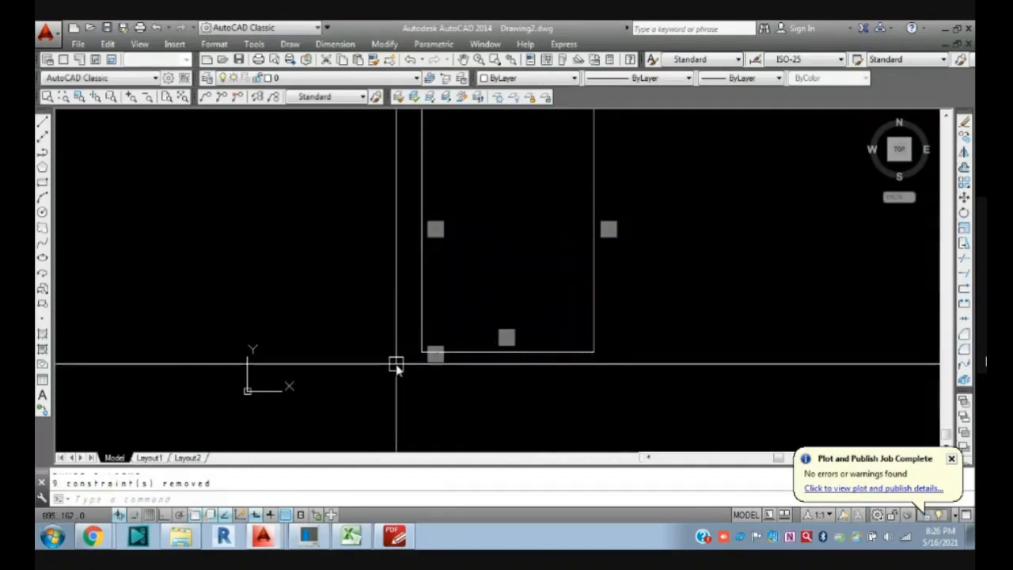
- Draw a slanted line about 998 units long at about 48° to the left of the upright rectangle
scroll(432, 293, "down", 2)
middle_click_drag(432, 293, 439, 346)
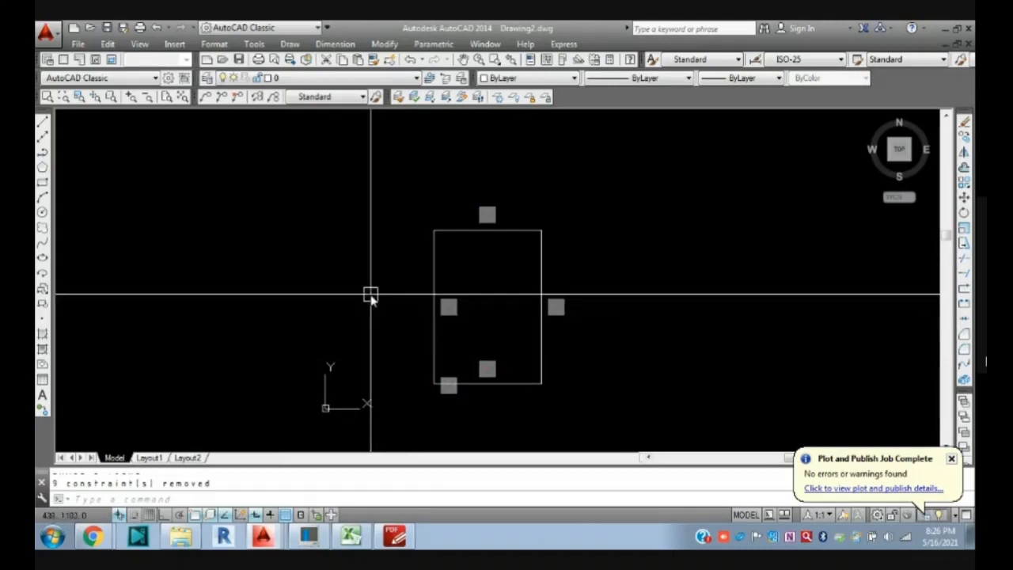
left_click(417, 323)
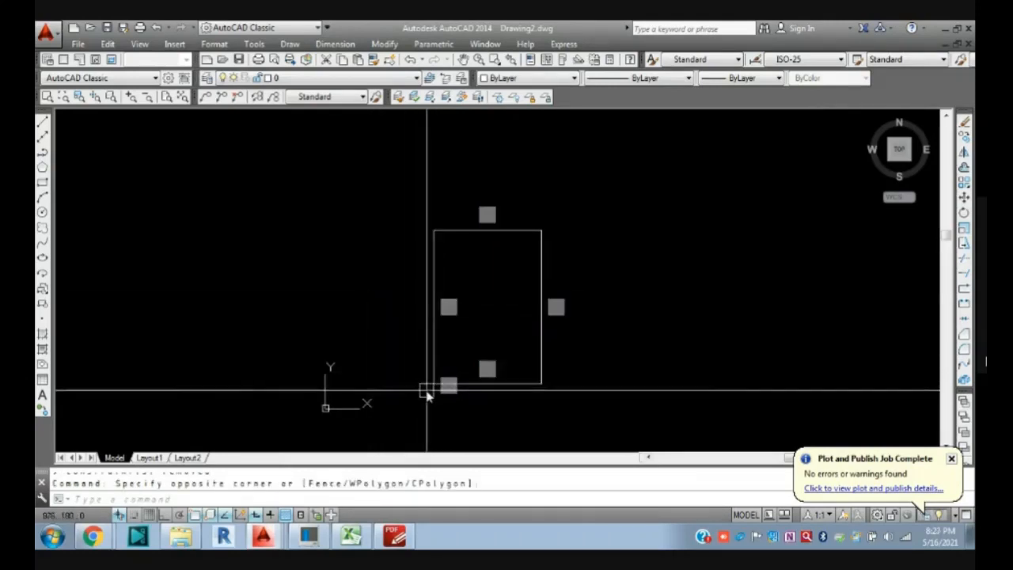
scroll(426, 395, "up", 4)
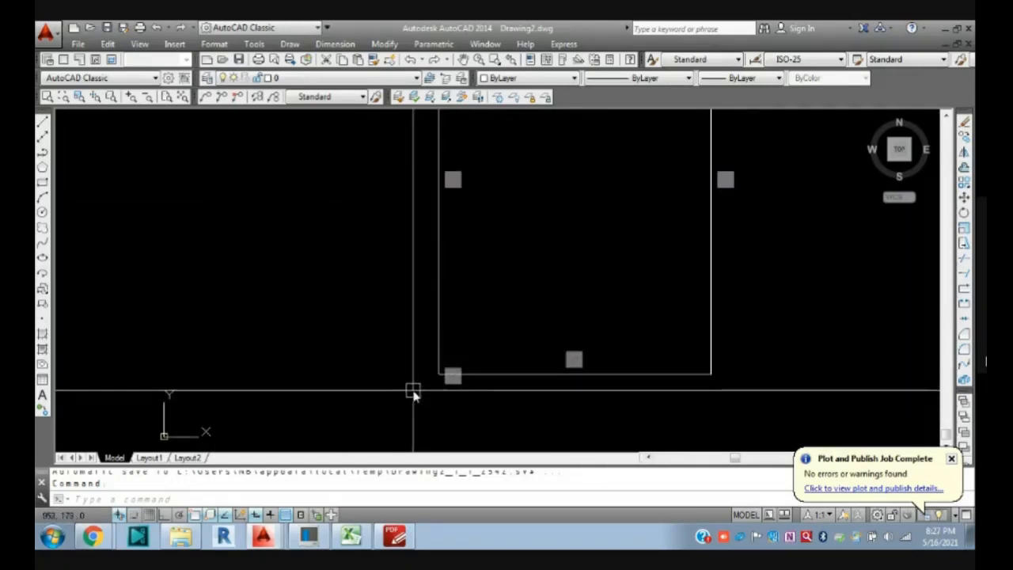
middle_click_drag(382, 368, 523, 390)
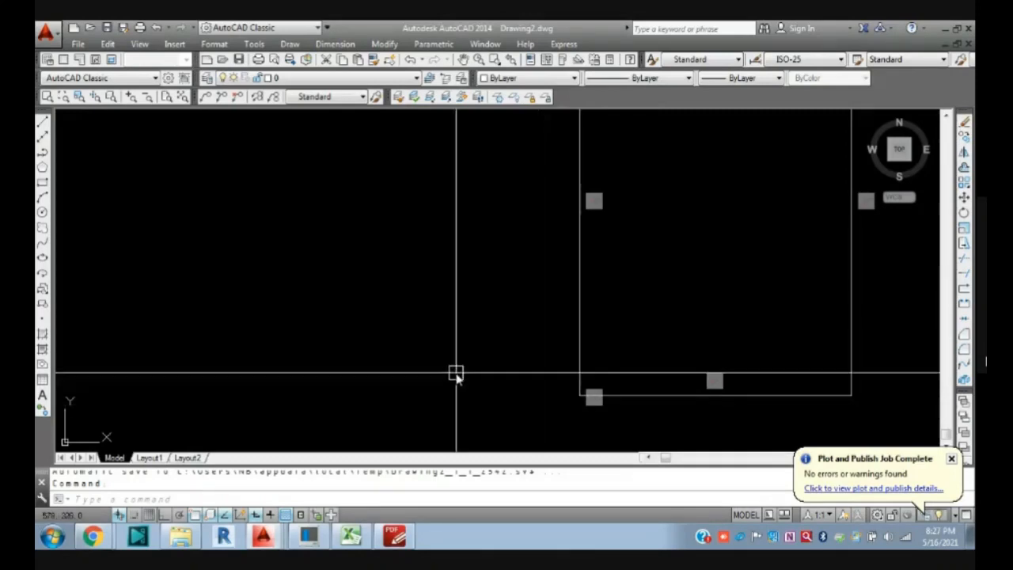
left_click(520, 401)
type("l")
key("Return")
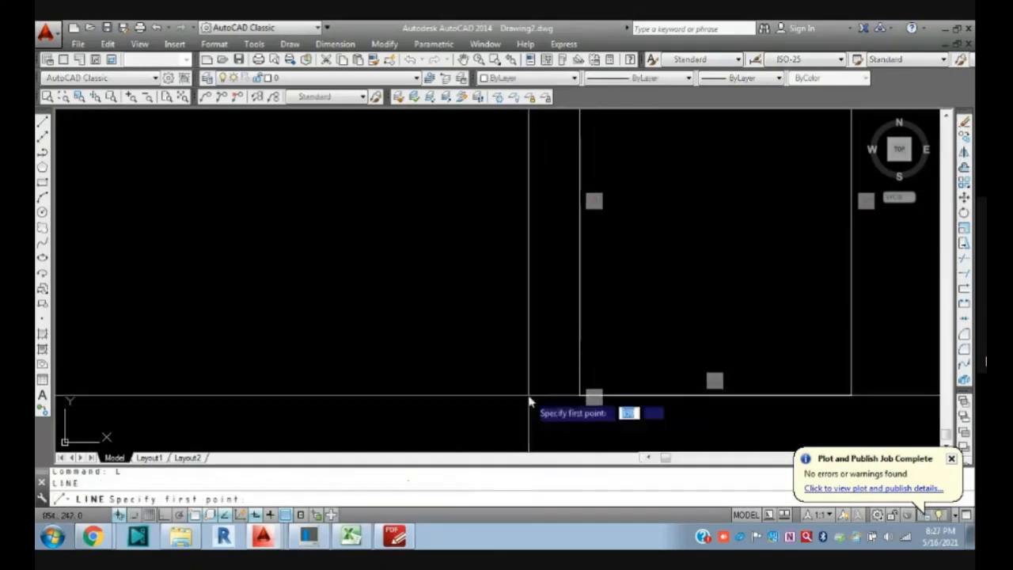
left_click(237, 345)
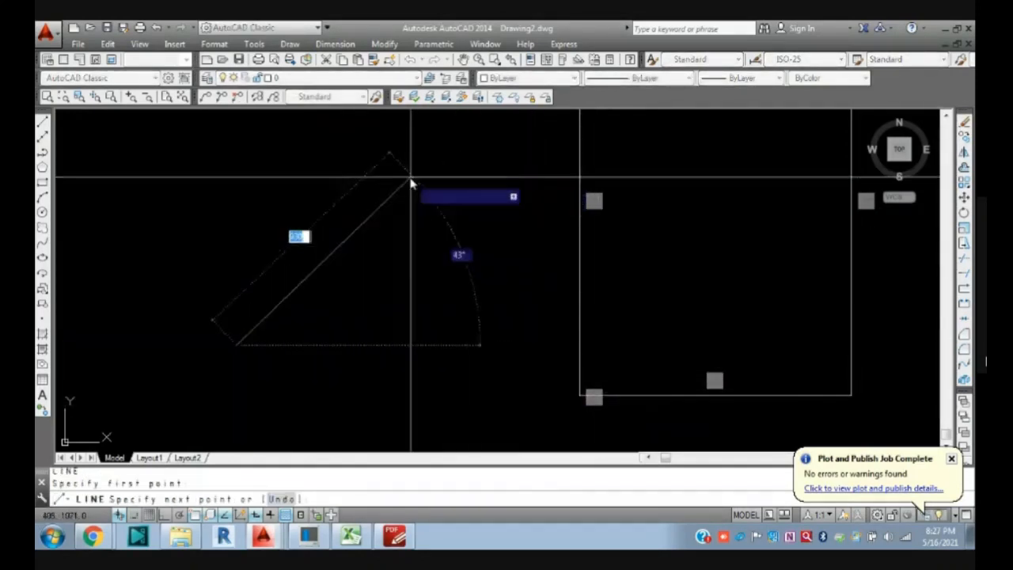
middle_click_drag(393, 187, 420, 203)
left_click(438, 165)
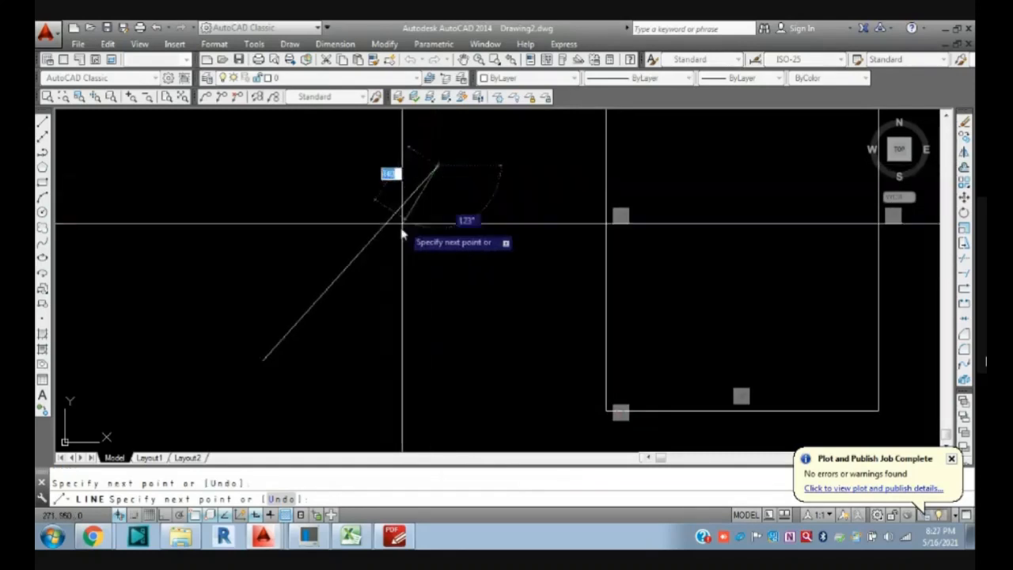
key("Escape")
middle_click_drag(330, 335, 464, 308)
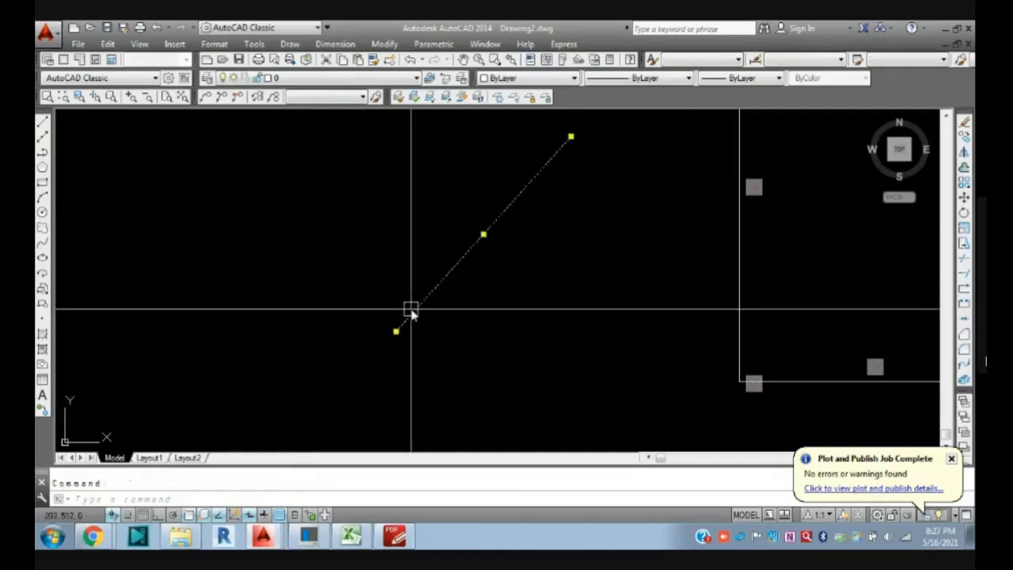
- Set the slanted line's end point to X 0, Y 0 in its properties and deselect the line
left_click(385, 44)
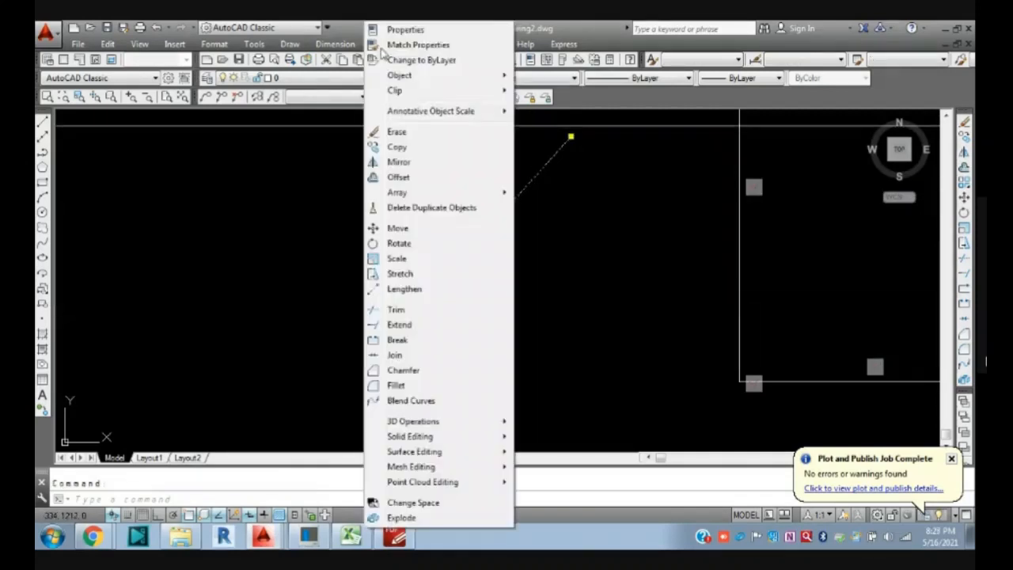
left_click(405, 30)
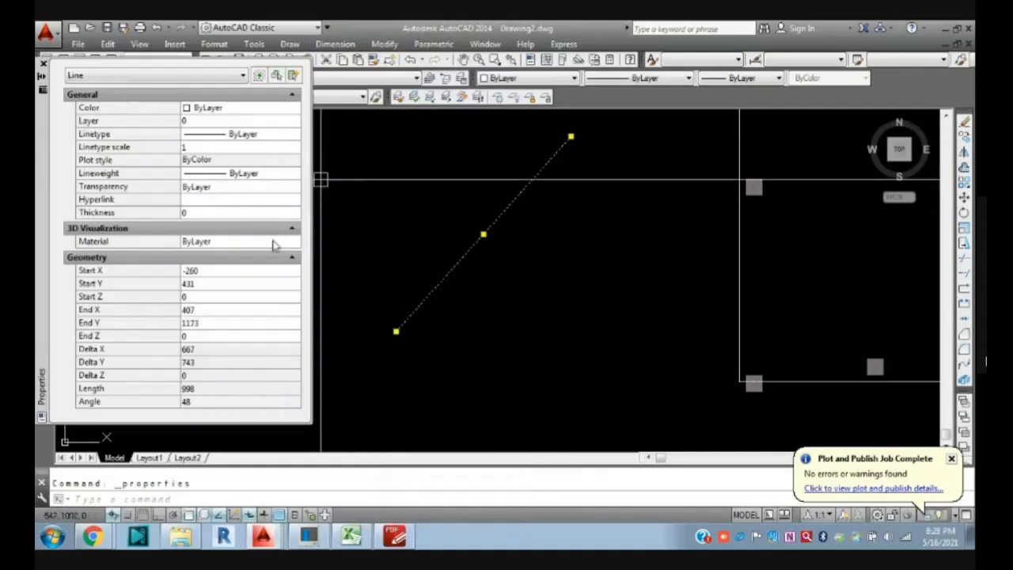
left_click(225, 310)
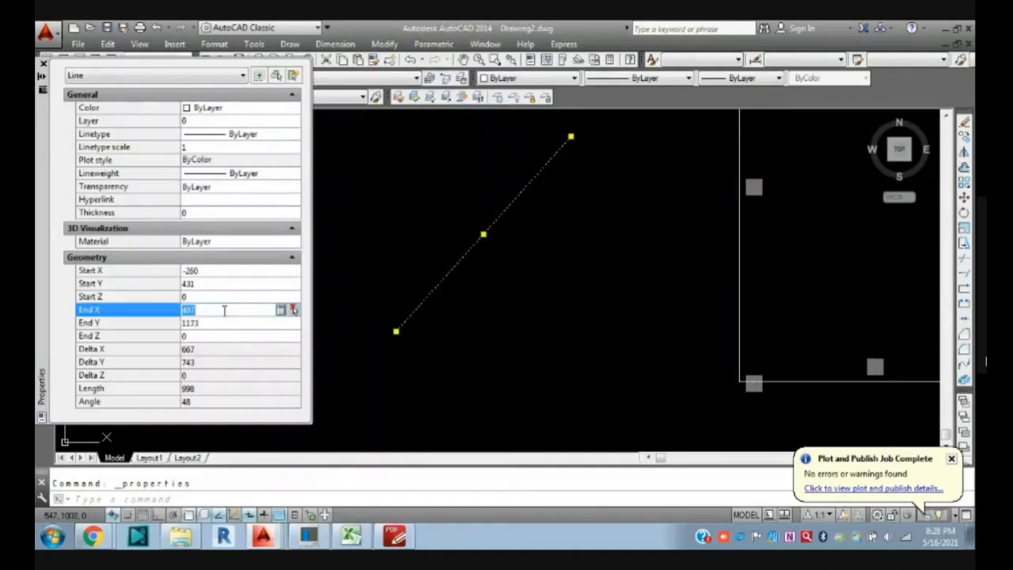
left_click(227, 323)
type("0")
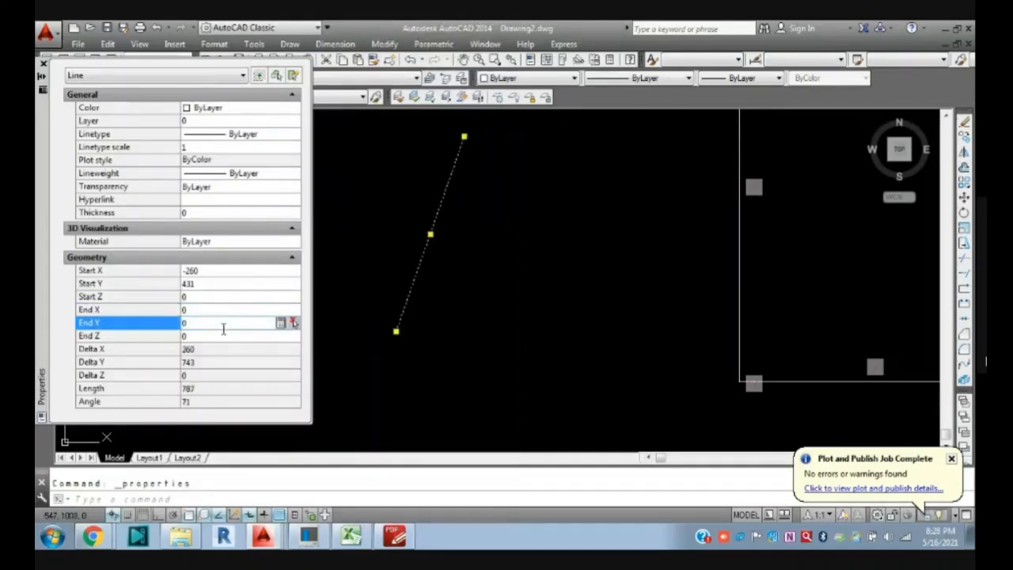
left_click(215, 336)
left_click(339, 346)
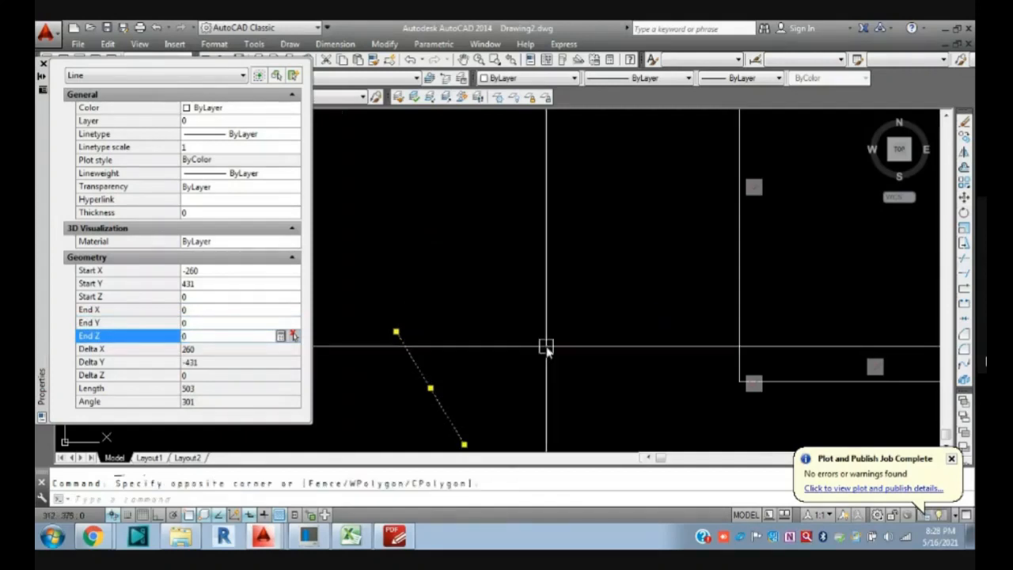
scroll(543, 317, "down", 4)
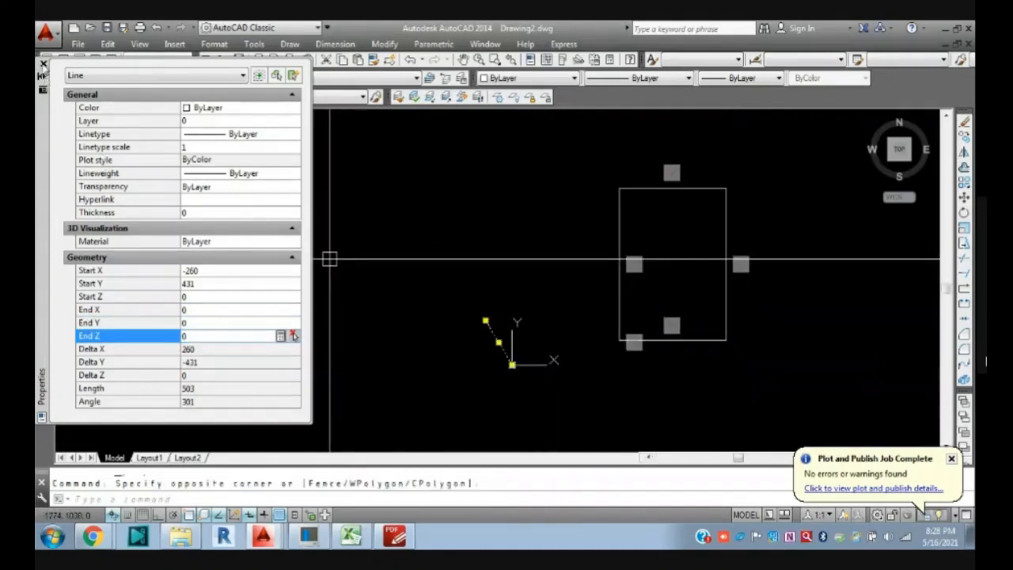
left_click(44, 65)
key("Escape")
- Query the coordinates of the line's lower endpoint at the UCS origin with the ID command
scroll(480, 366, "up", 4)
scroll(488, 355, "up", 8)
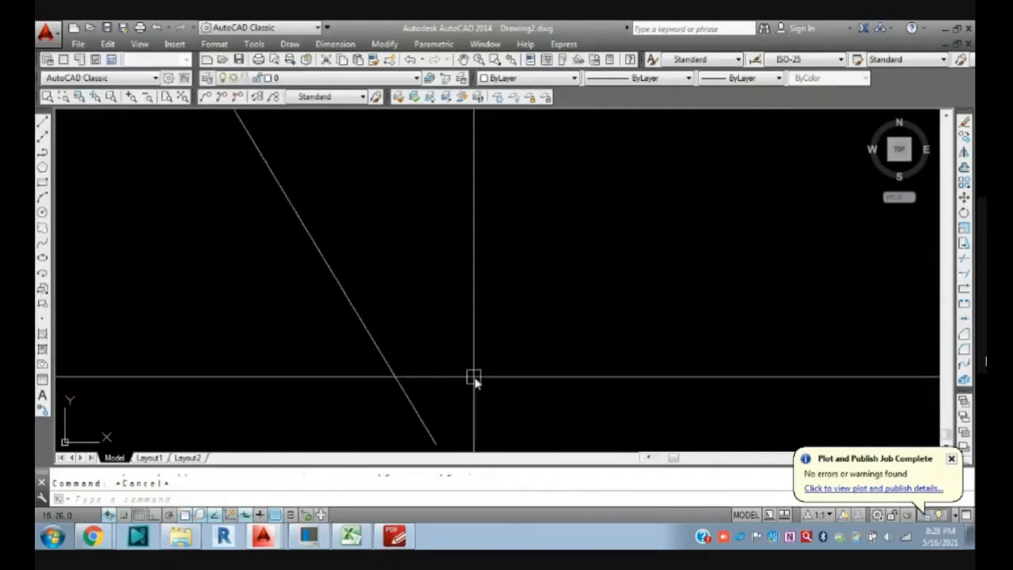
scroll(474, 381, "down", 4)
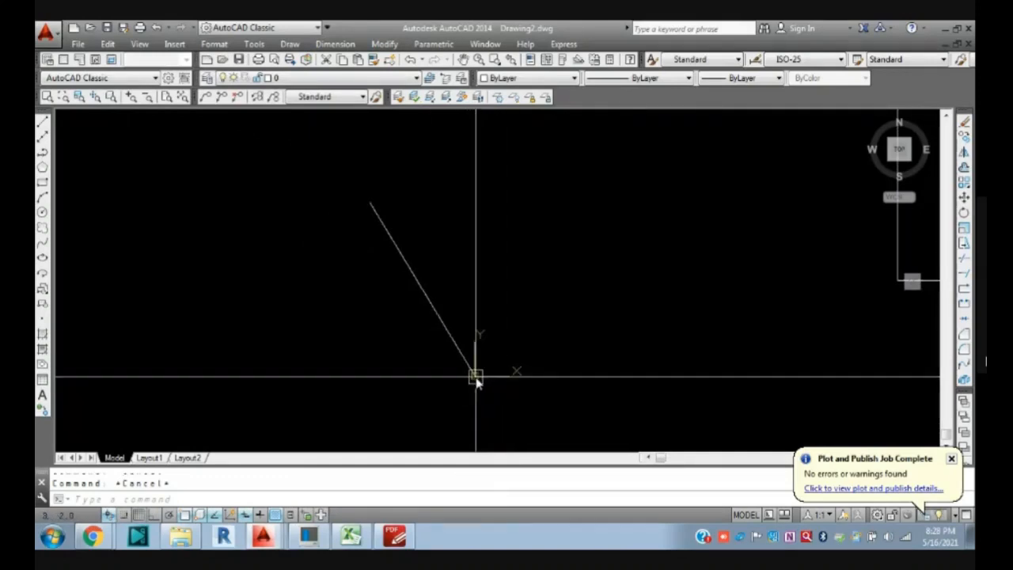
type("i")
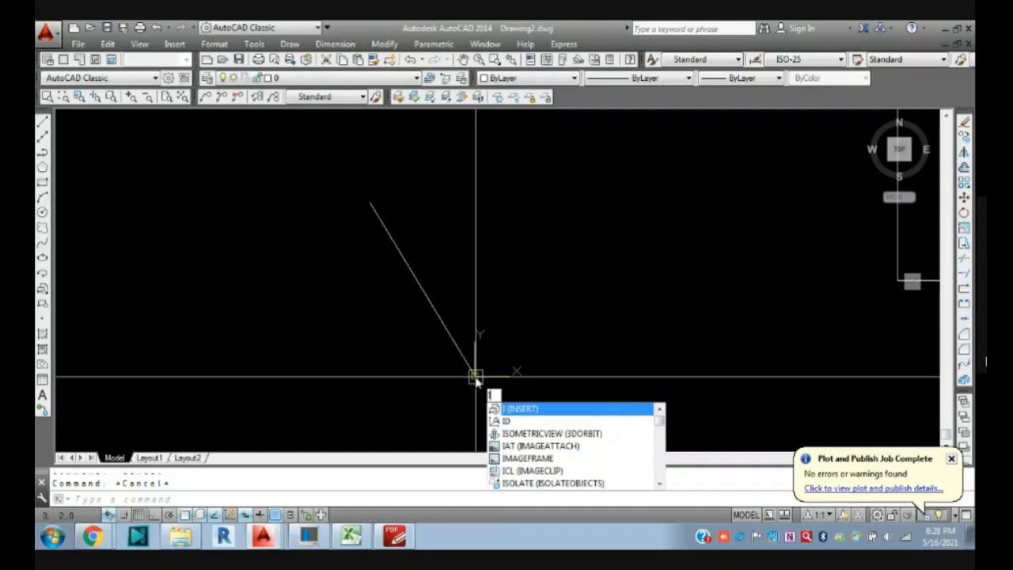
type("d")
key("Return")
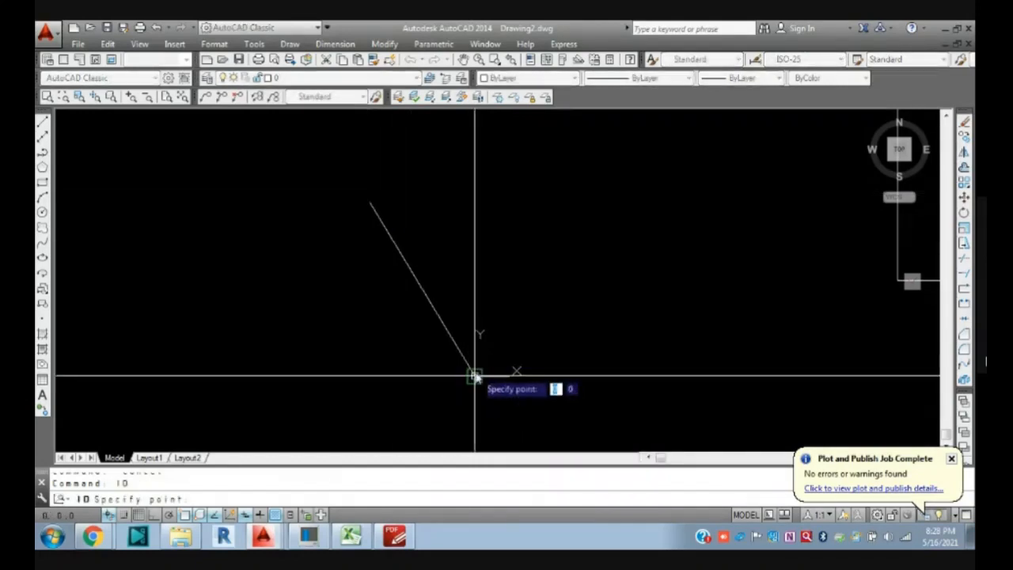
left_click(474, 375)
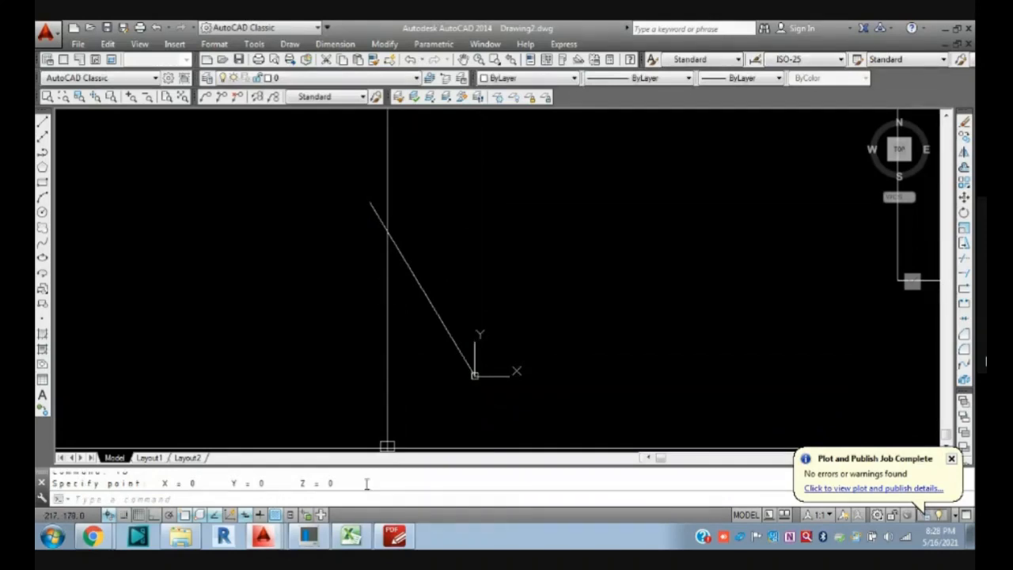
- Move the rectangle by its lower-left corner onto the line's endpoint at the origin, and erase the line
scroll(381, 427, "down", 5)
key("Escape")
key("Escape")
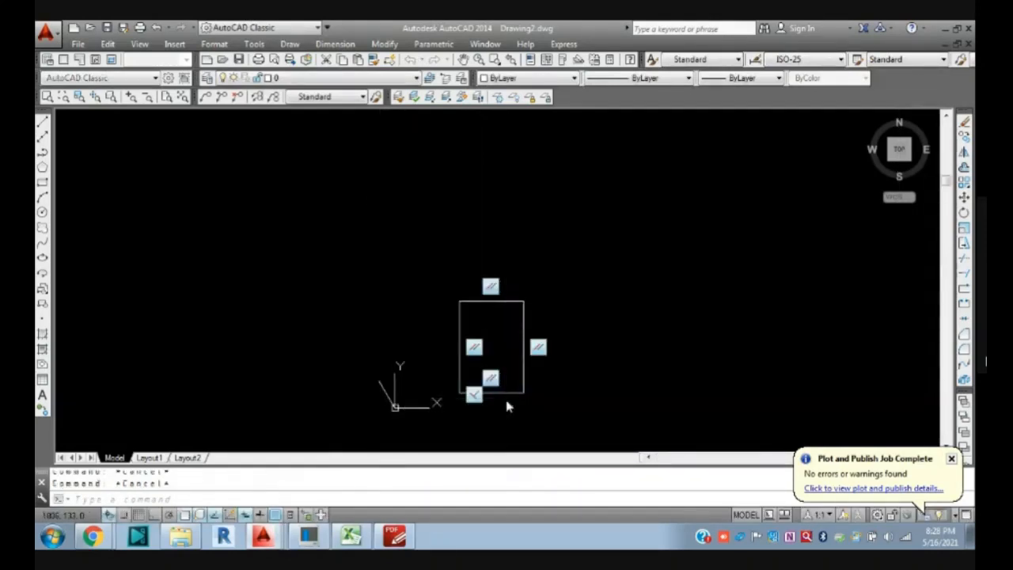
type("m")
key("Return")
left_click(474, 392)
key("Return")
left_click(460, 393)
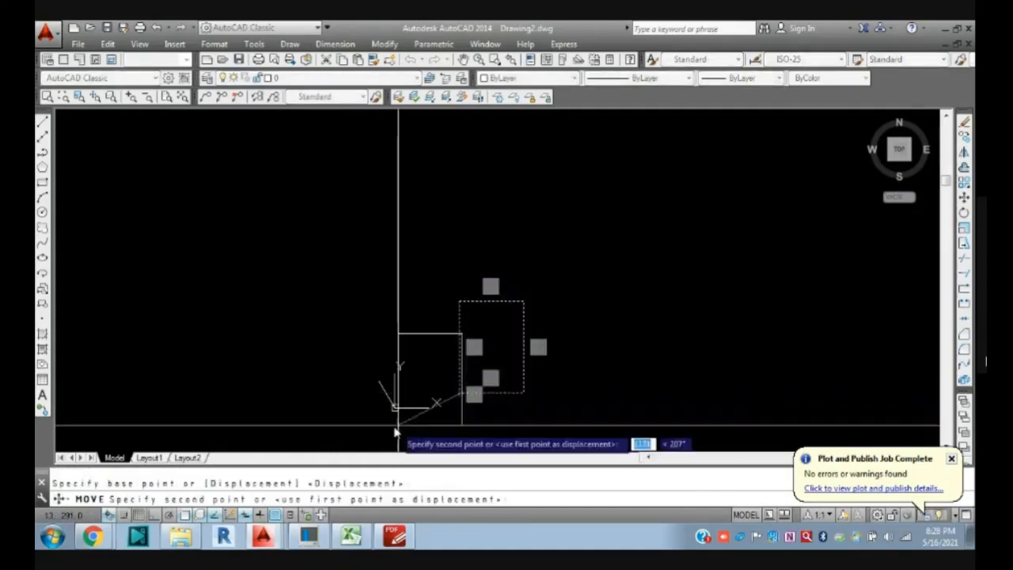
scroll(396, 432, "up", 5)
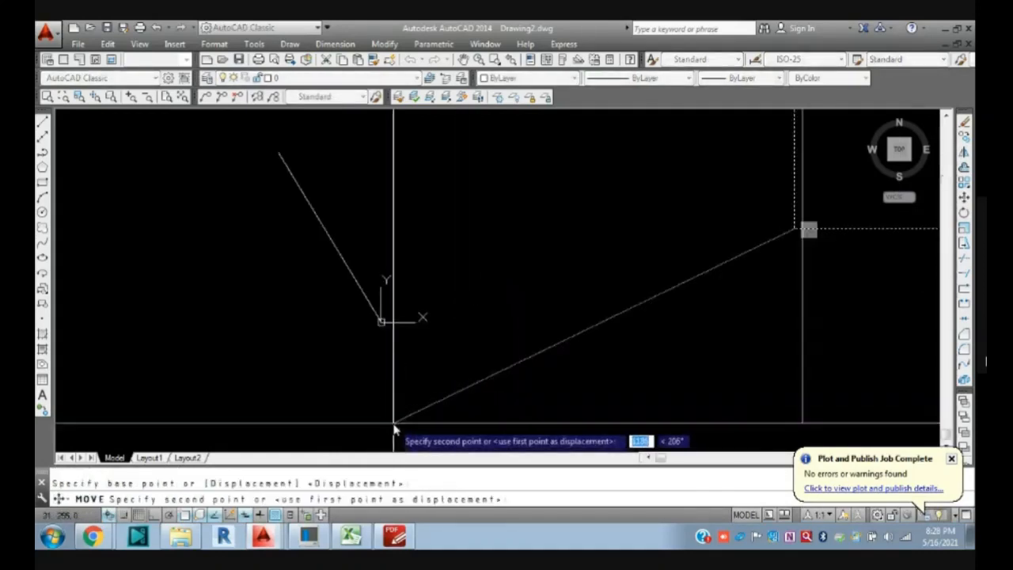
left_click(381, 322)
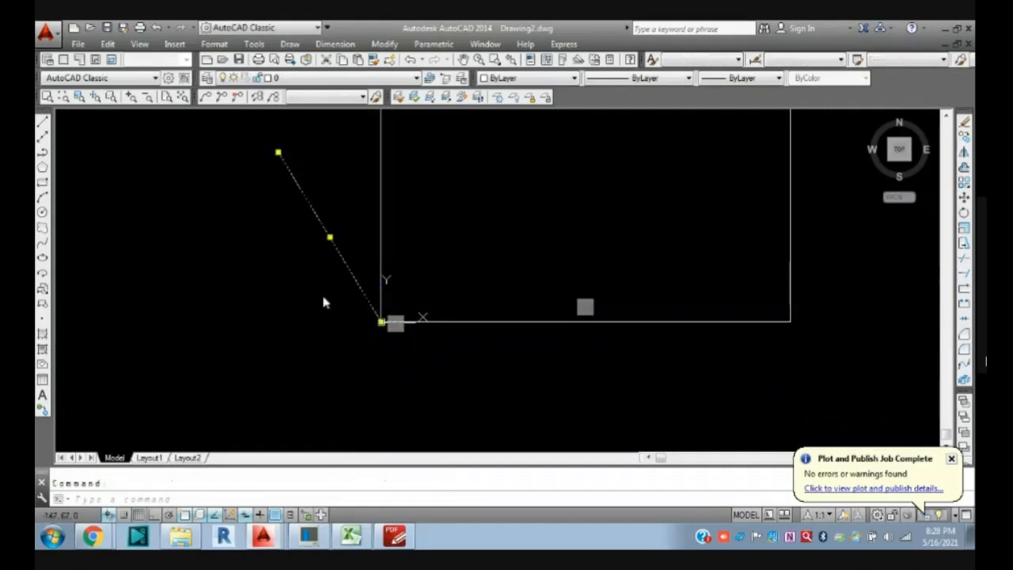
key("Delete")
scroll(360, 321, "up", 4)
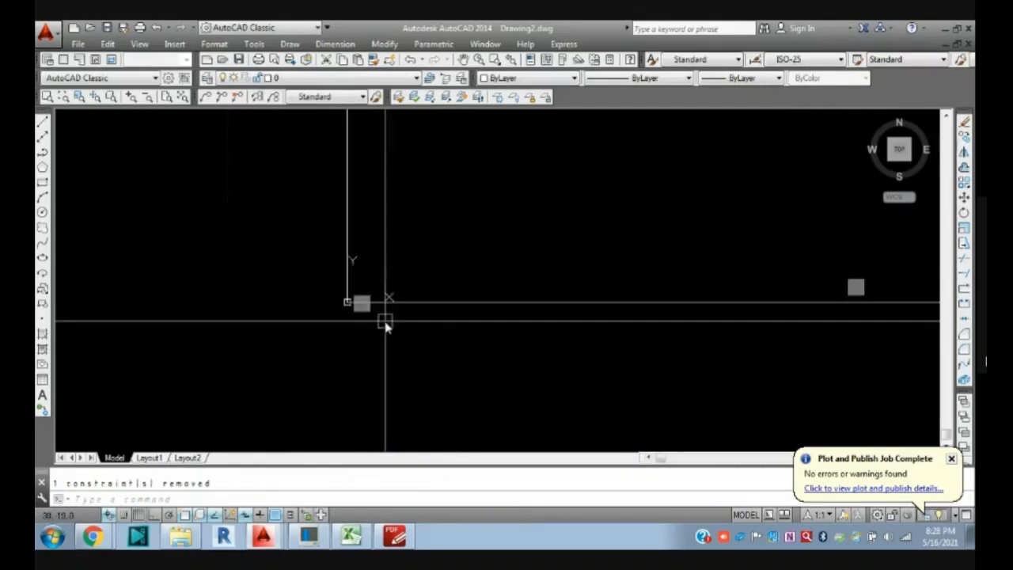
- Examine the rectangle's corner at the UCS origin and zoom the drawing to its extents
scroll(360, 325, "down", 4)
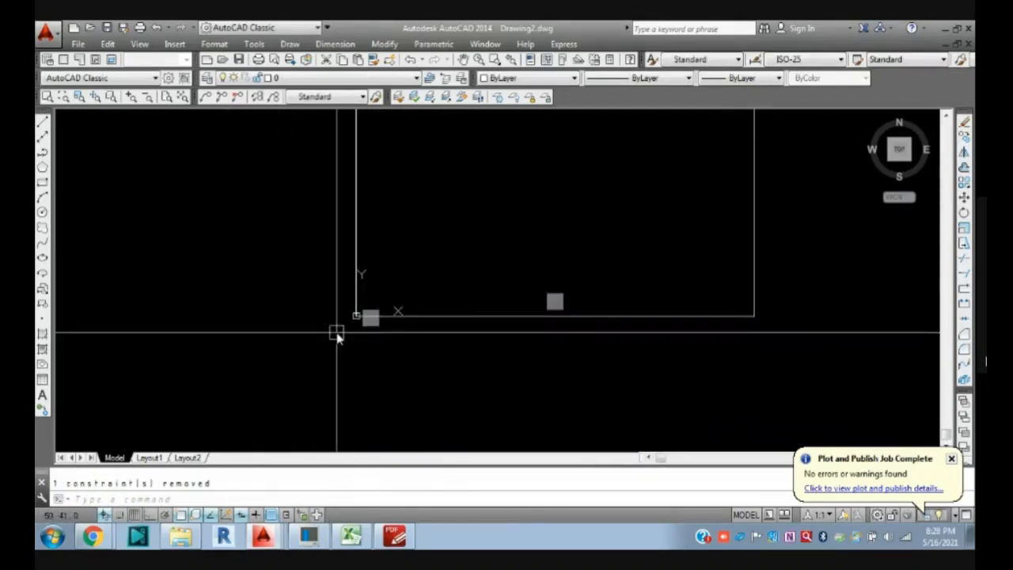
scroll(357, 324, "up", 2)
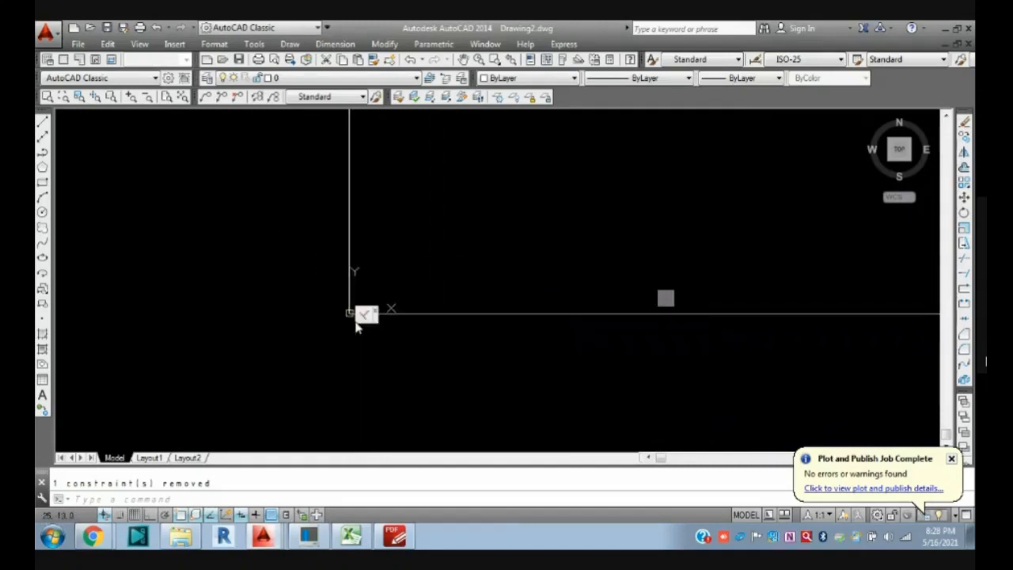
key("Escape")
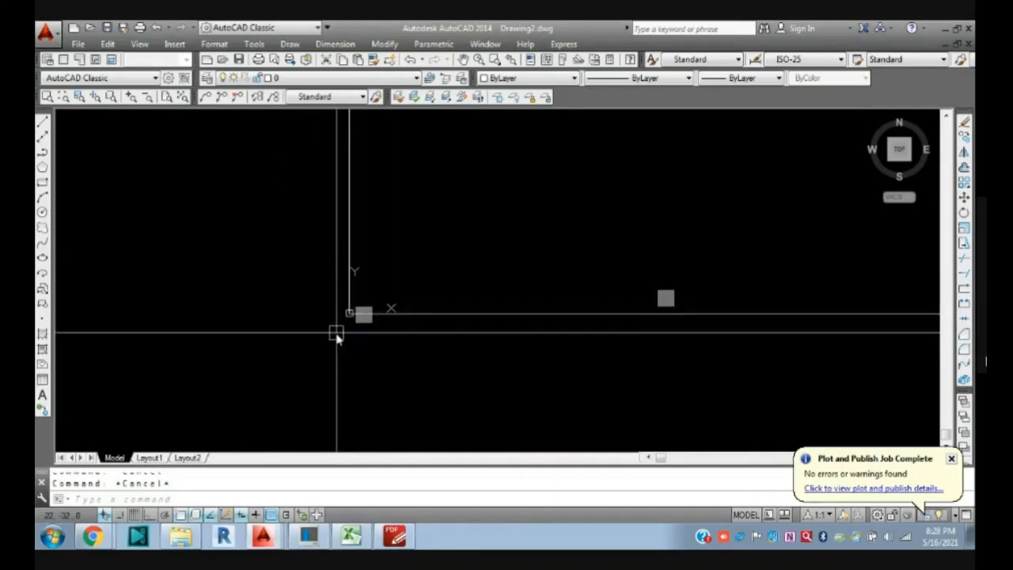
scroll(316, 356, "down", 3)
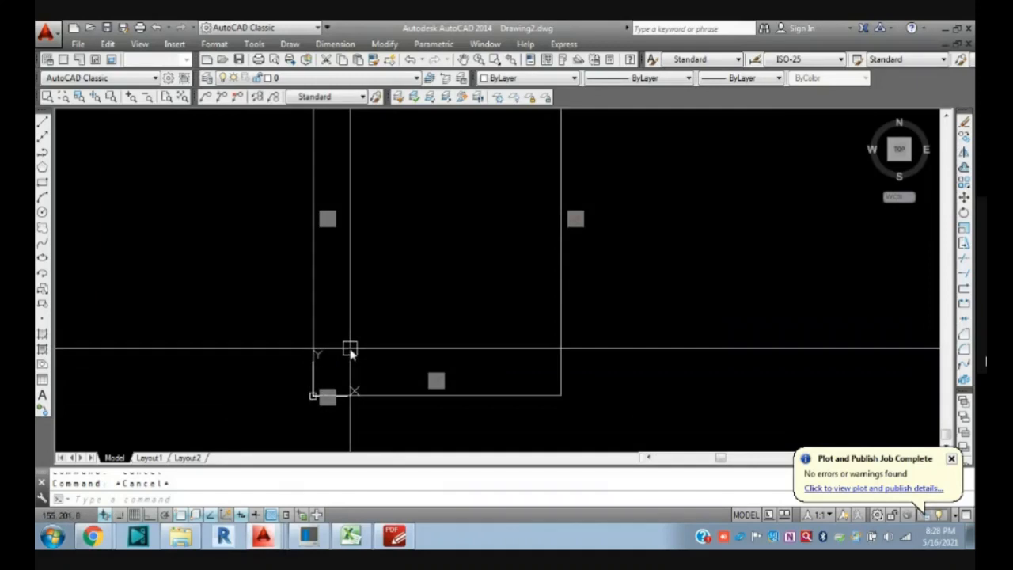
left_click(364, 302)
key("Escape")
type("z")
key("Return")
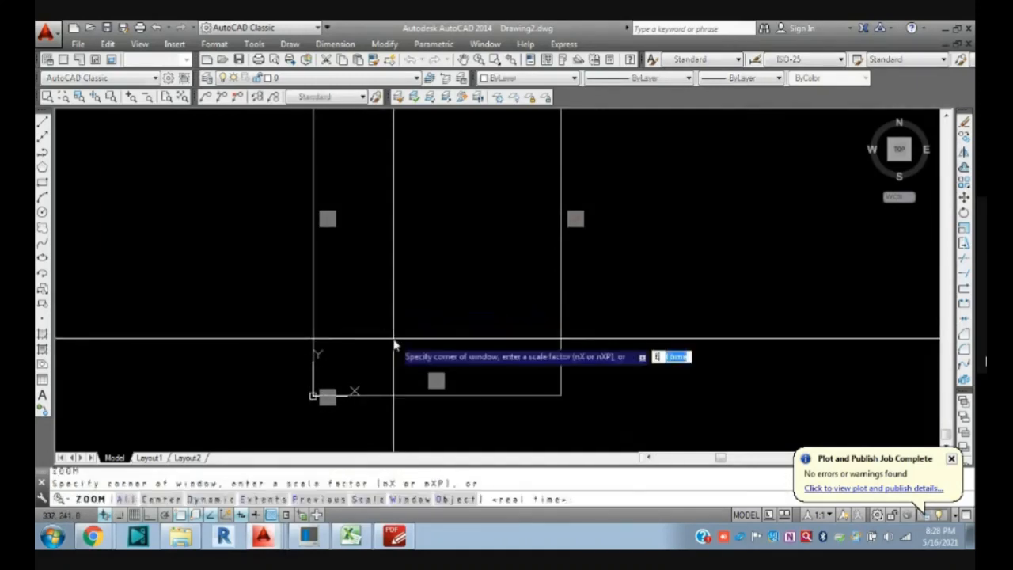
type("e")
key("Return")
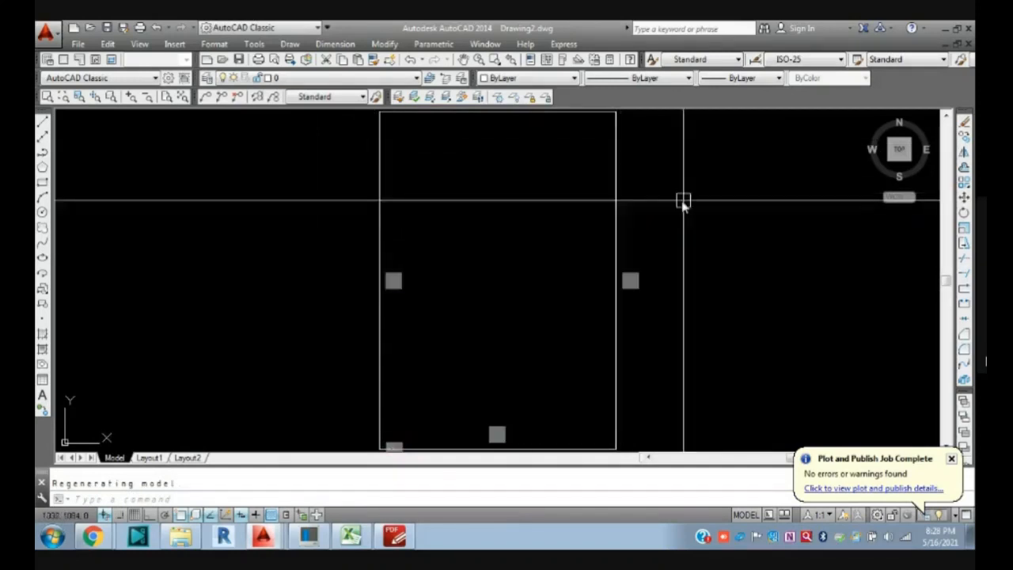
key("F1")
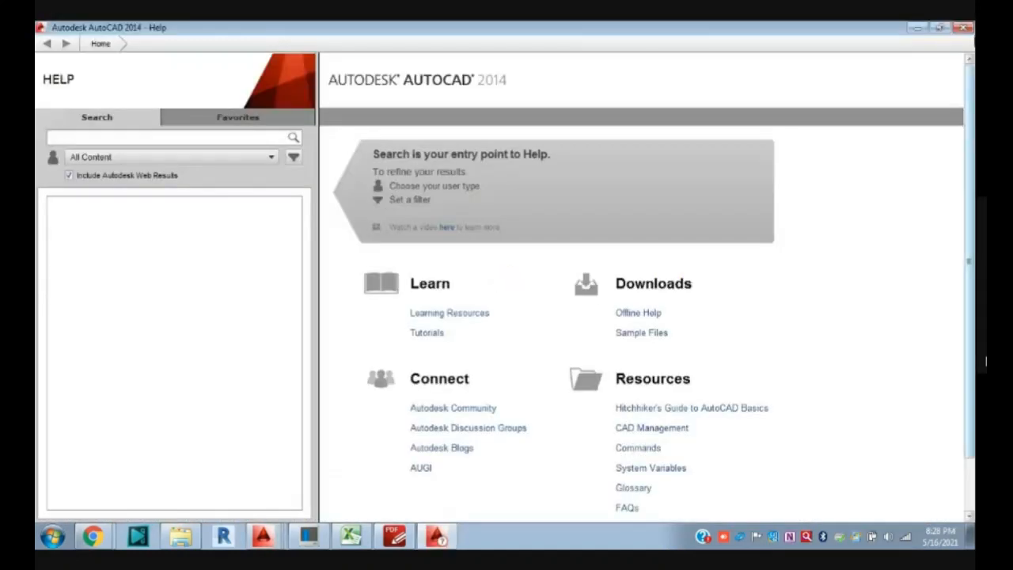
left_click(919, 30)
left_click(351, 168)
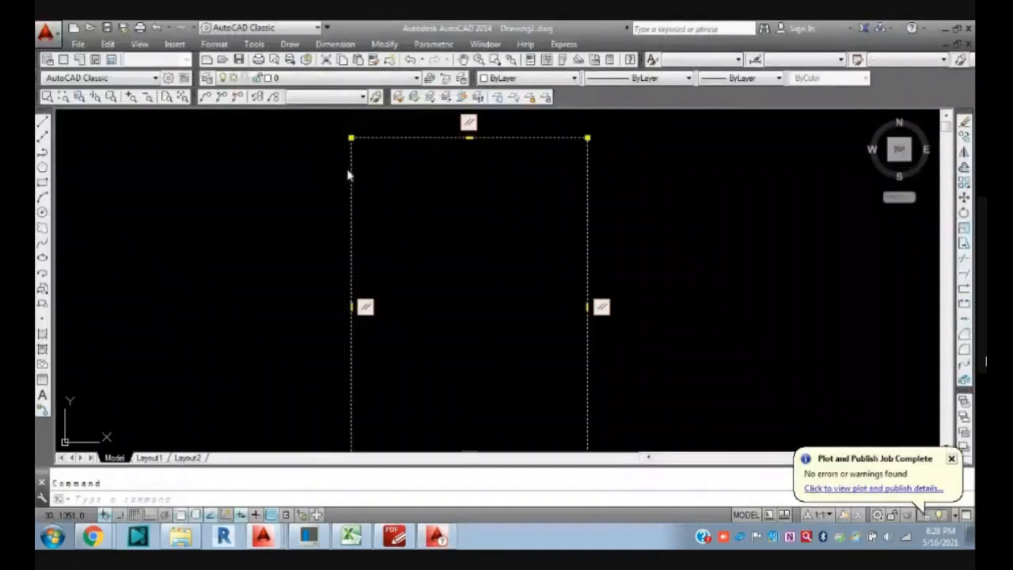
type("ec")
key("Return")
key("Escape")
- Draw two wide rectangles, one below the other, inside the upper part of the large upright rectangle
type("rec")
key("Return")
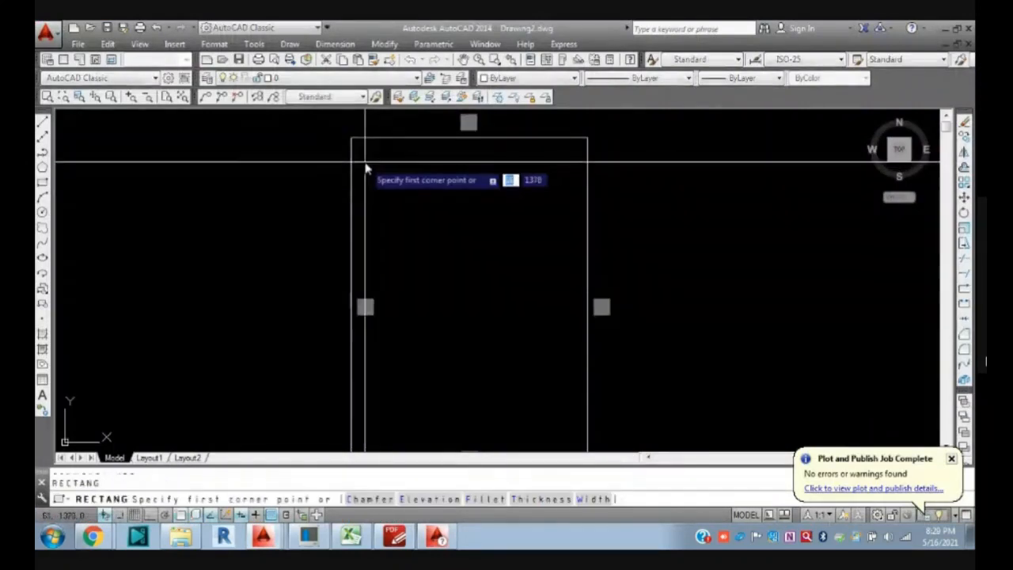
left_click(361, 154)
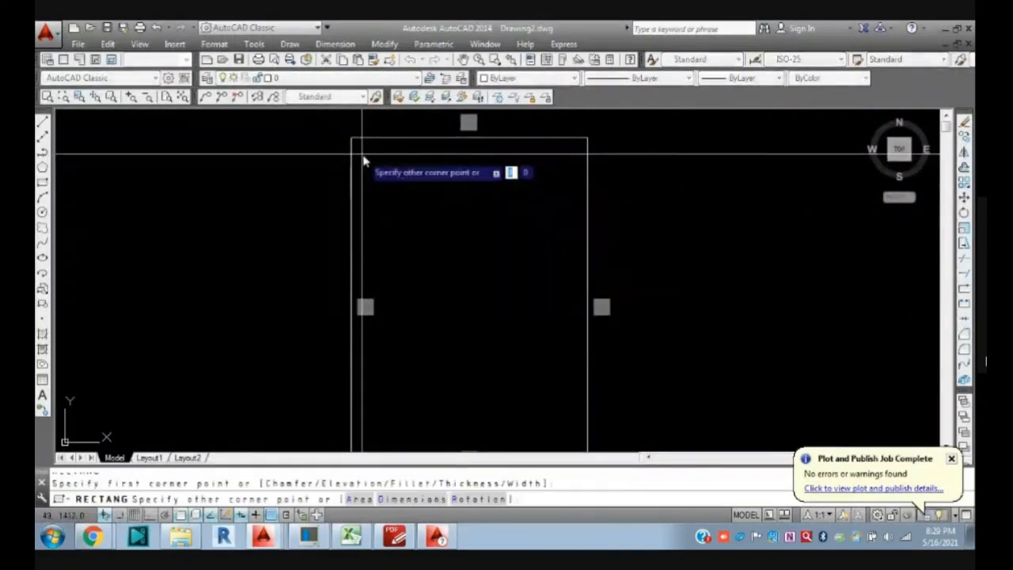
left_click(573, 227)
key("Return")
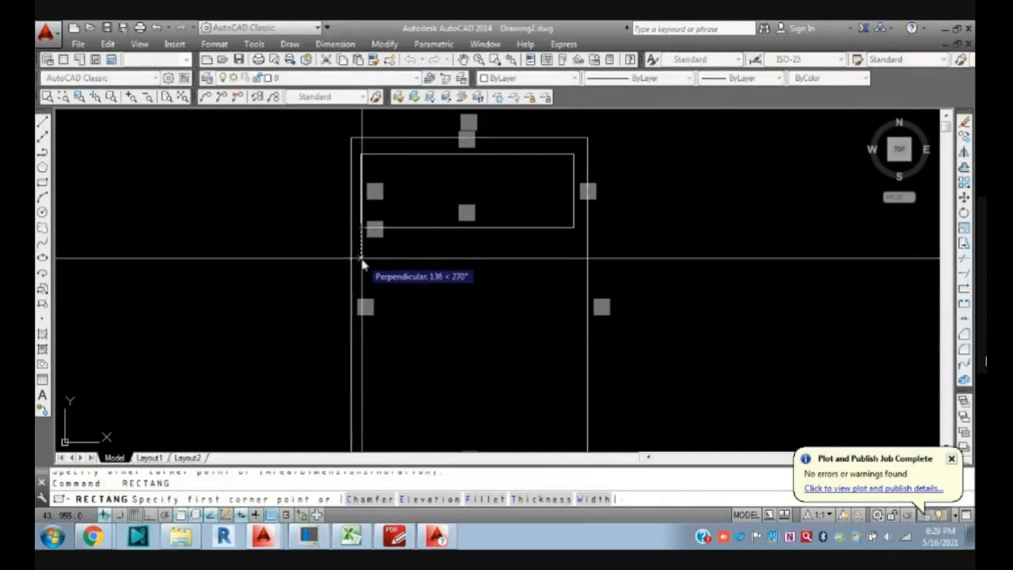
left_click(361, 259)
left_click(574, 311)
- Draw two more wide rectangles, aligned below the first pair, inside the lower part of the large rectangle
middle_click_drag(524, 391, 531, 296)
key("Return")
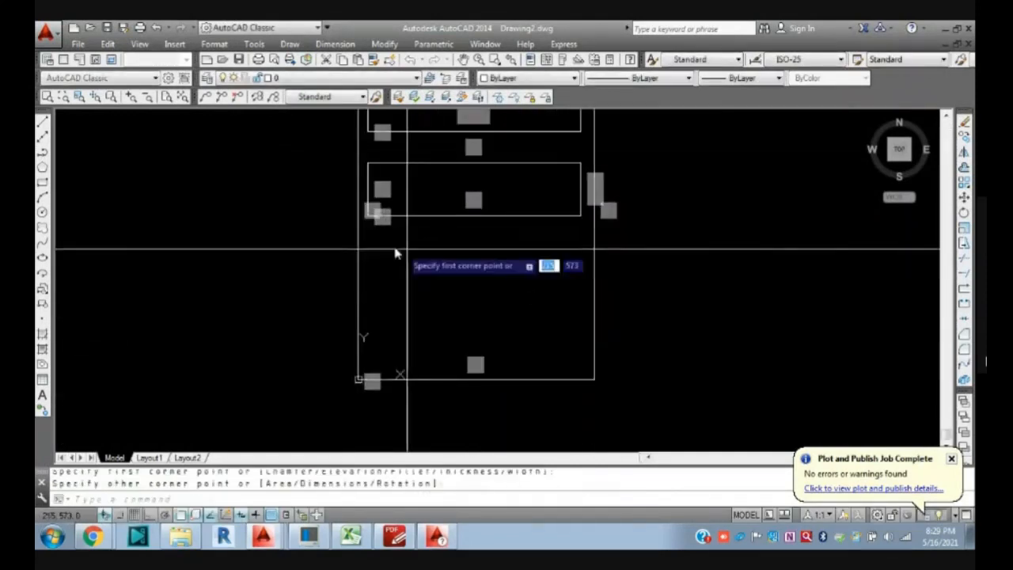
left_click(368, 239)
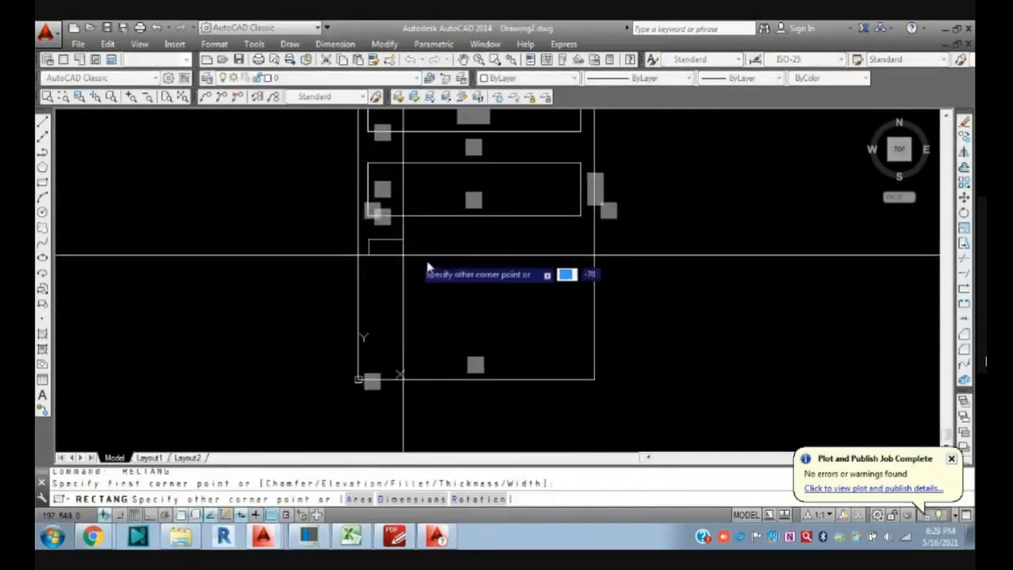
left_click(580, 298)
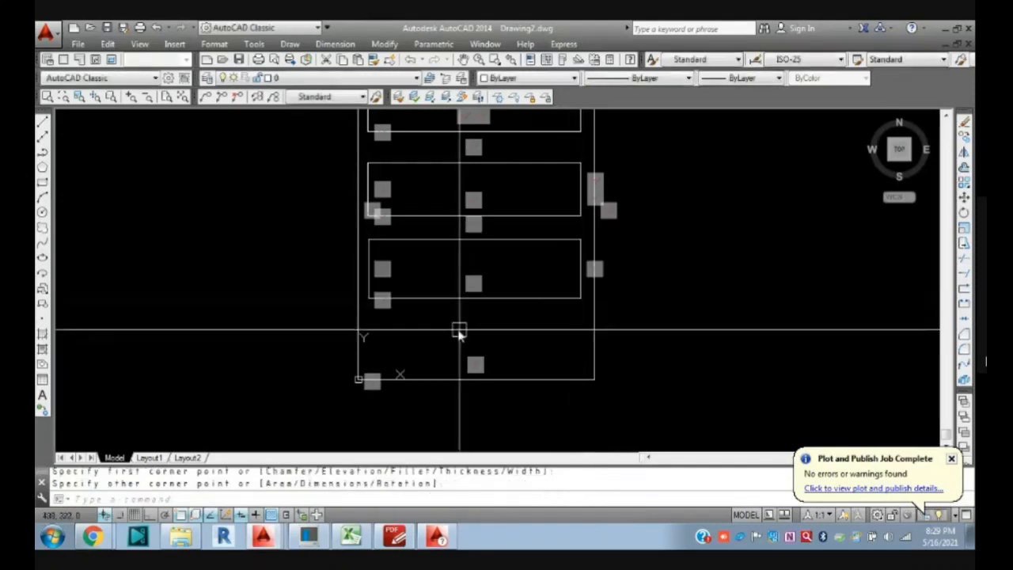
key("Return")
left_click(369, 324)
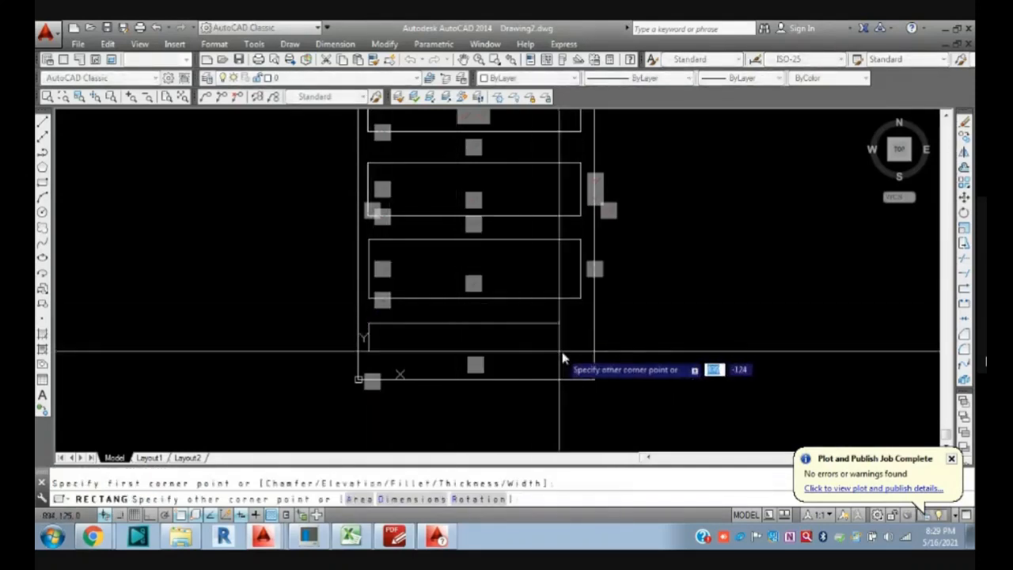
left_click(583, 358)
key("Escape")
middle_click_drag(588, 163, 588, 243)
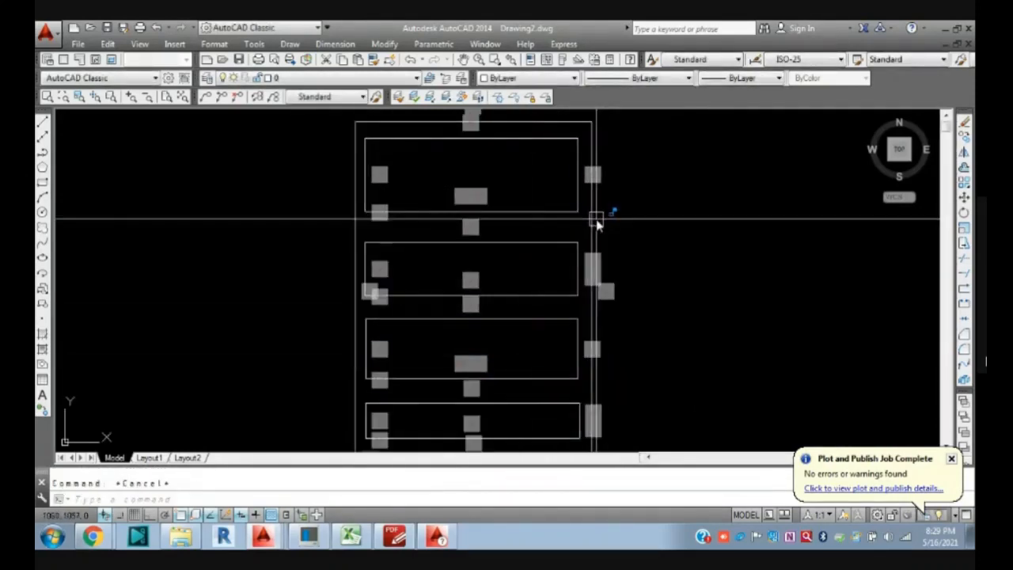
- Highlight the outer rectangle and the two upper inner rectangles in turn, and clear the selection
left_click(594, 219)
middle_click_drag(561, 210, 556, 229)
scroll(400, 148, "up", 2)
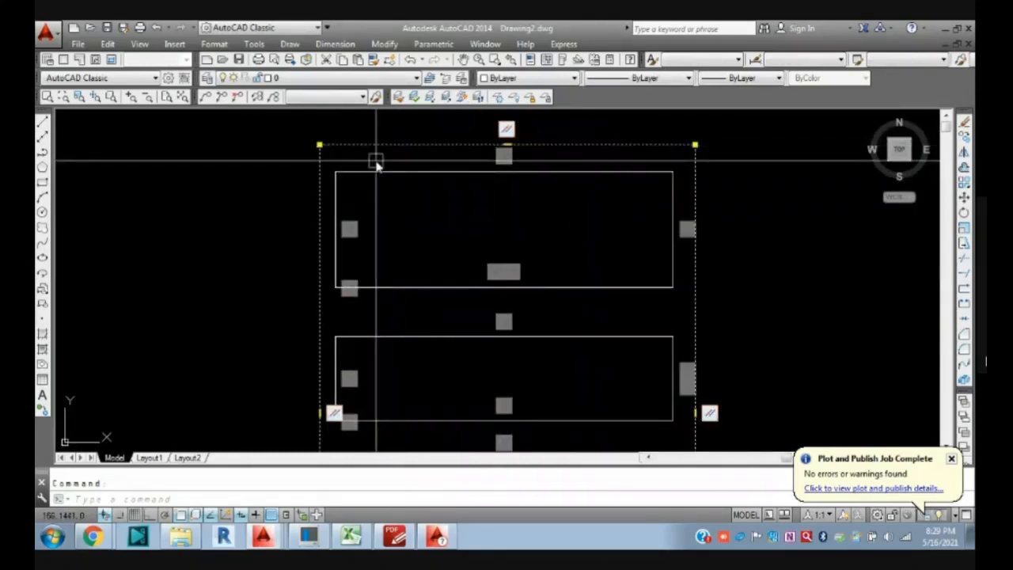
key("Escape")
left_click(358, 171)
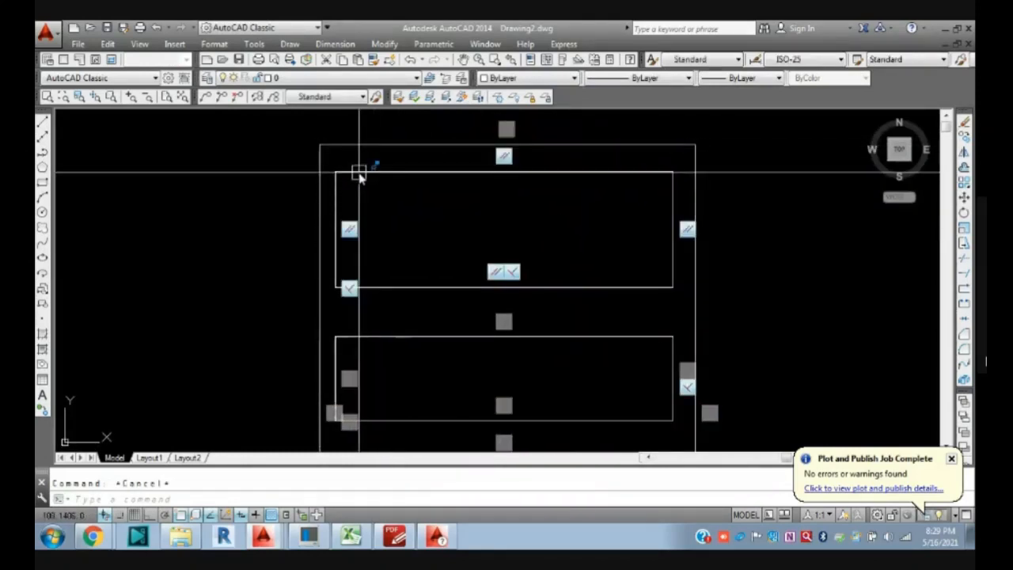
left_click(419, 337)
middle_click_drag(415, 282, 427, 215)
scroll(390, 265, "down", 2)
scroll(403, 315, "down", 2)
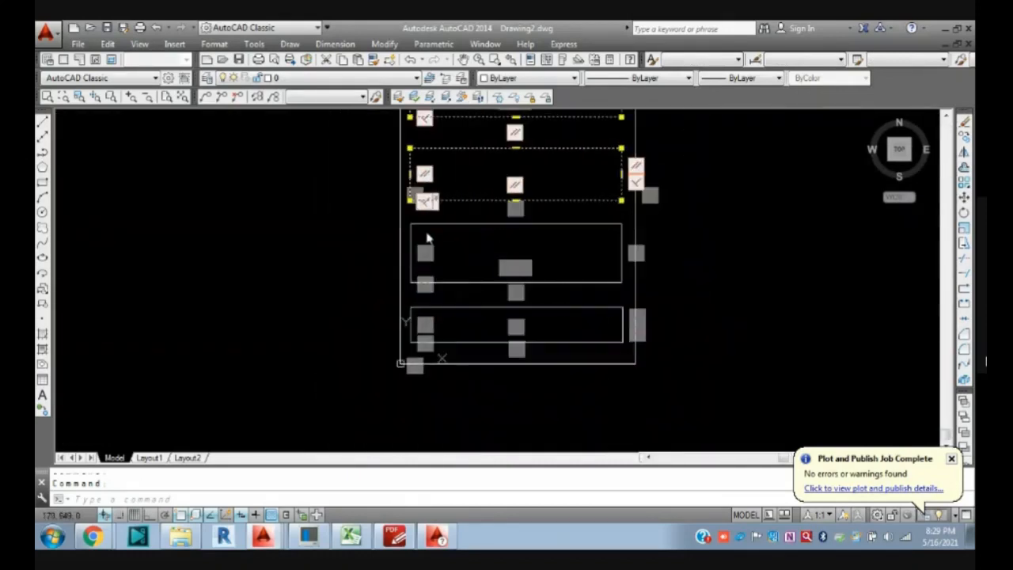
scroll(440, 357, "up", 2)
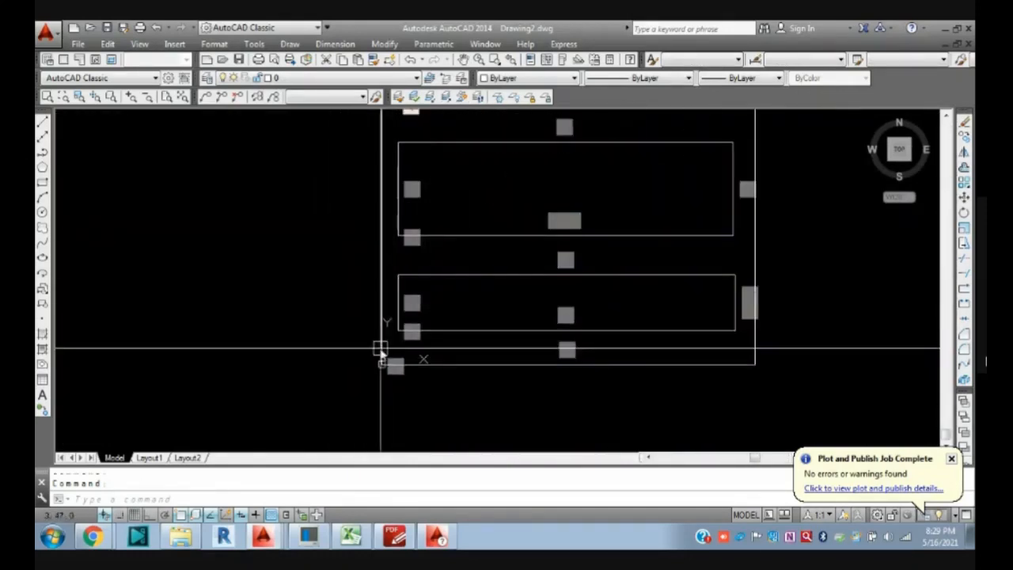
scroll(382, 348, "up", 2)
scroll(388, 342, "down", 4)
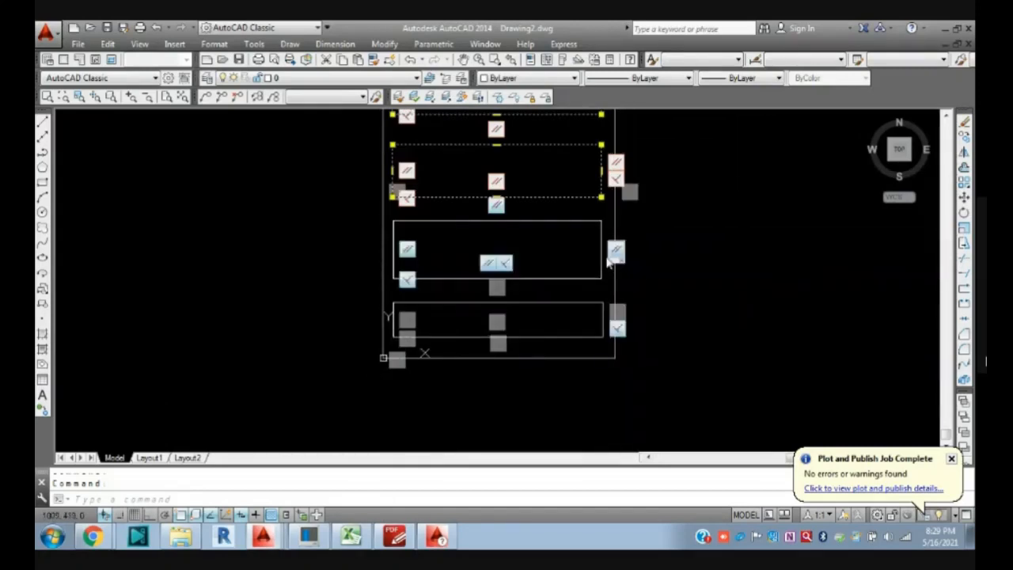
key("Escape")
- Examine the outer rectangle's lower corners and the spacing of the four inner rectangles relative to the origin
scroll(378, 338, "up", 4)
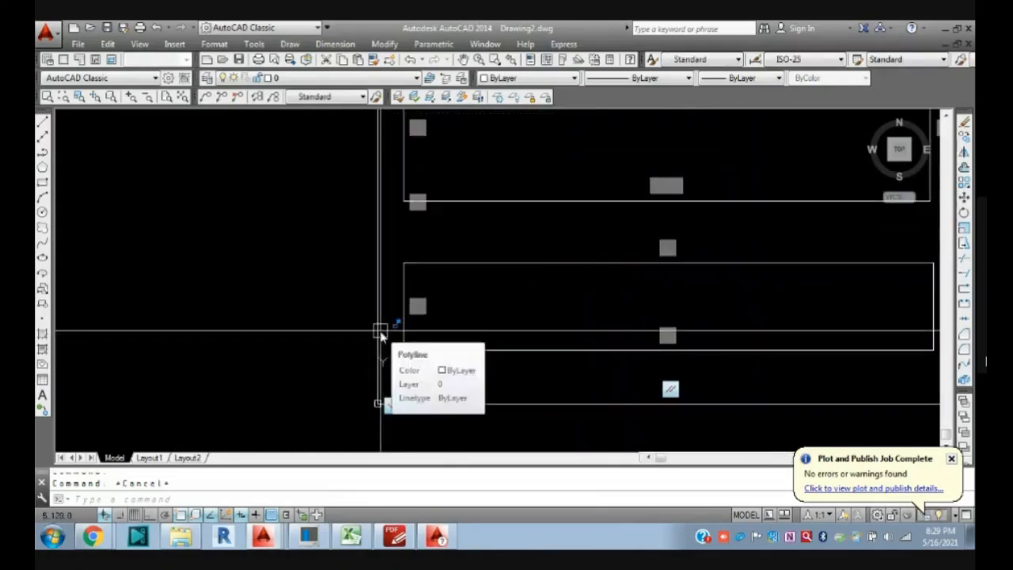
scroll(305, 372, "down", 2)
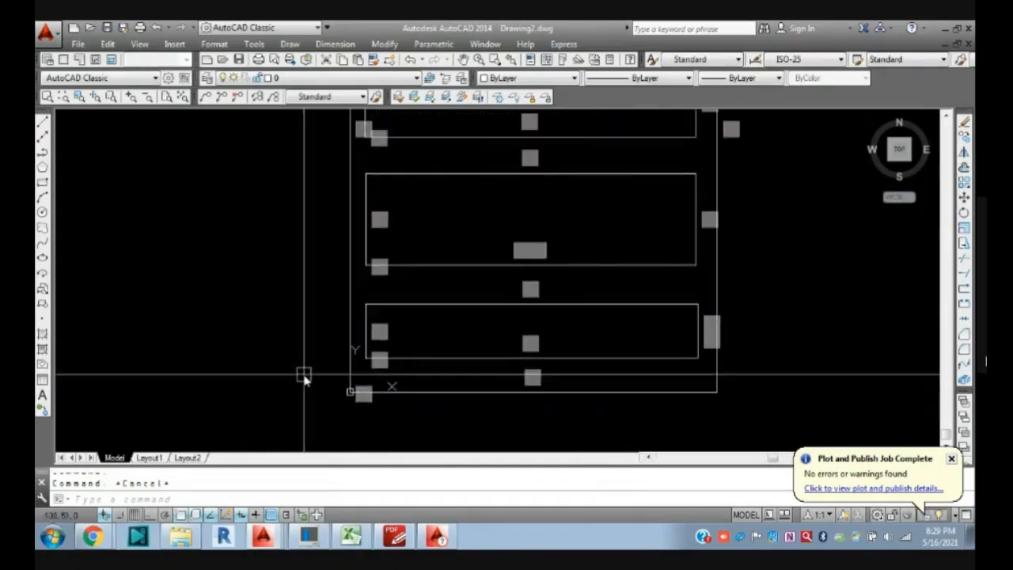
scroll(696, 380, "up", 5)
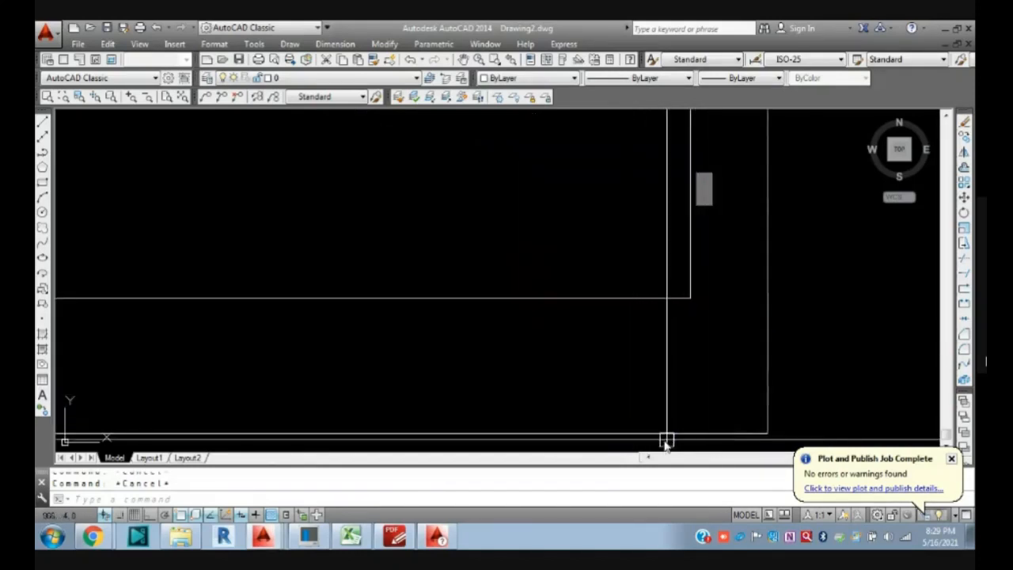
scroll(656, 309, "down", 3)
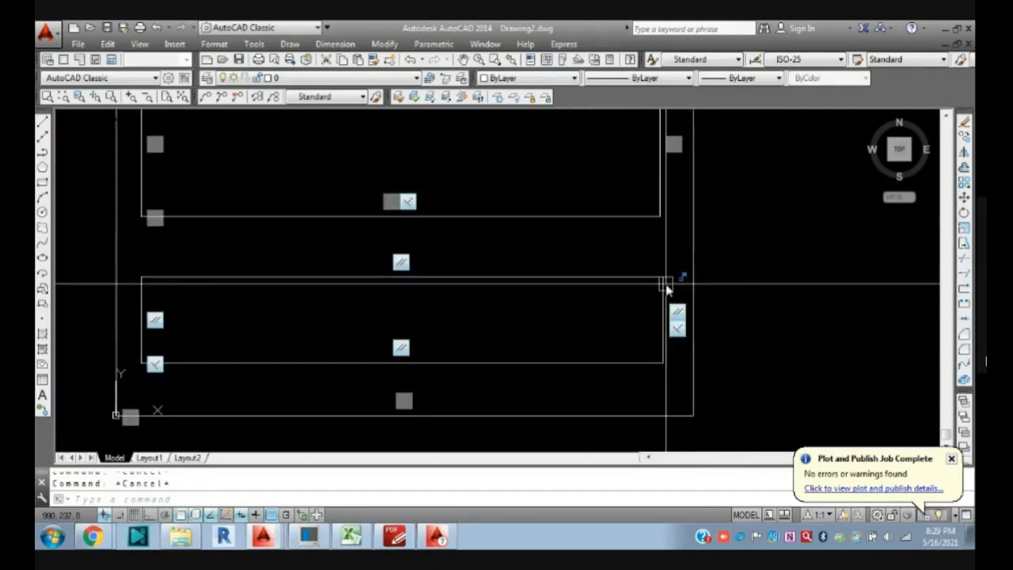
scroll(664, 262, "down", 5)
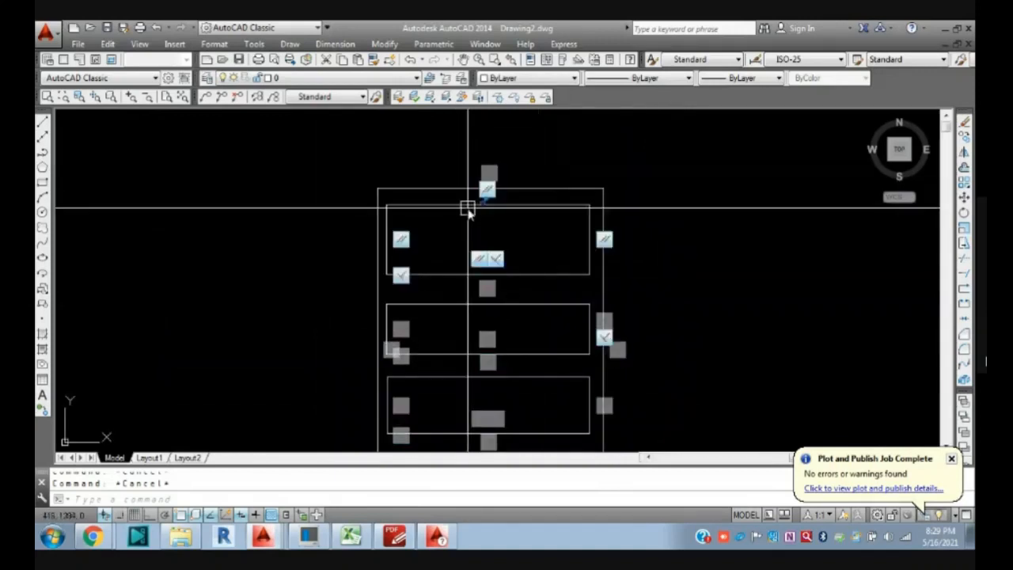
middle_click_drag(352, 292, 308, 252)
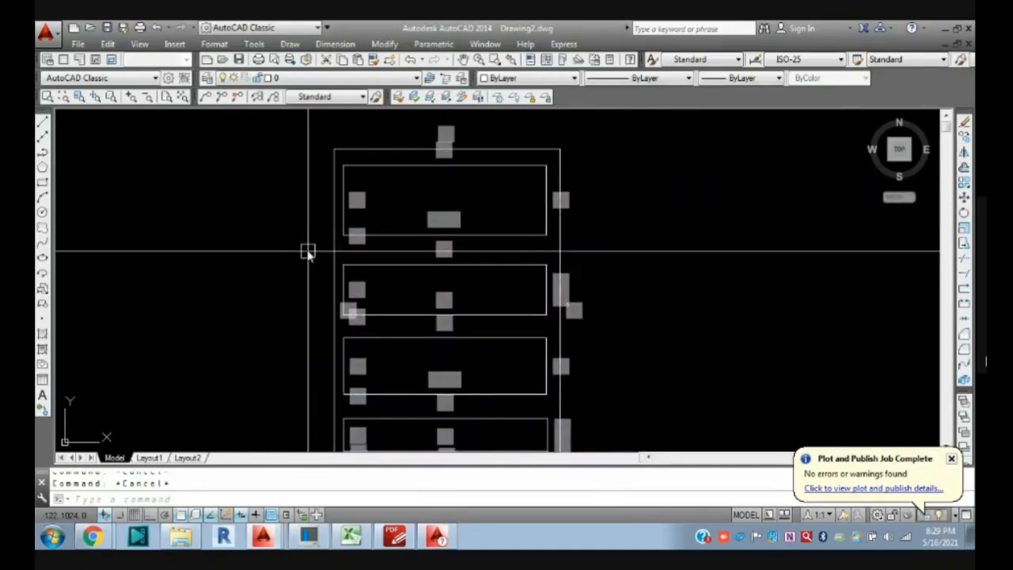
scroll(267, 355, "down", 2)
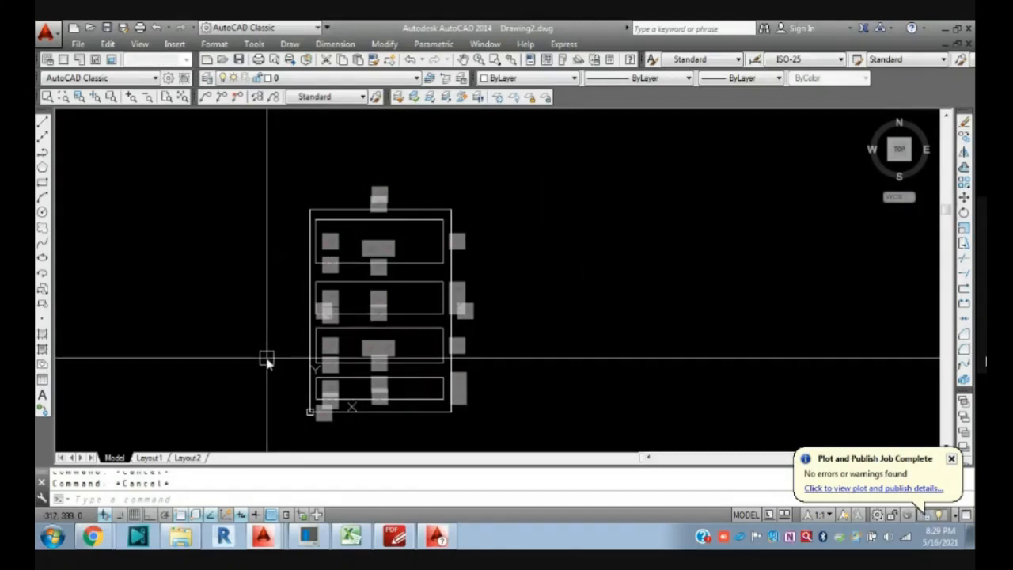
- Switch to the Google Meet call in Chrome to check the participants, and return to AutoCAD
left_click(93, 537)
left_click(115, 486)
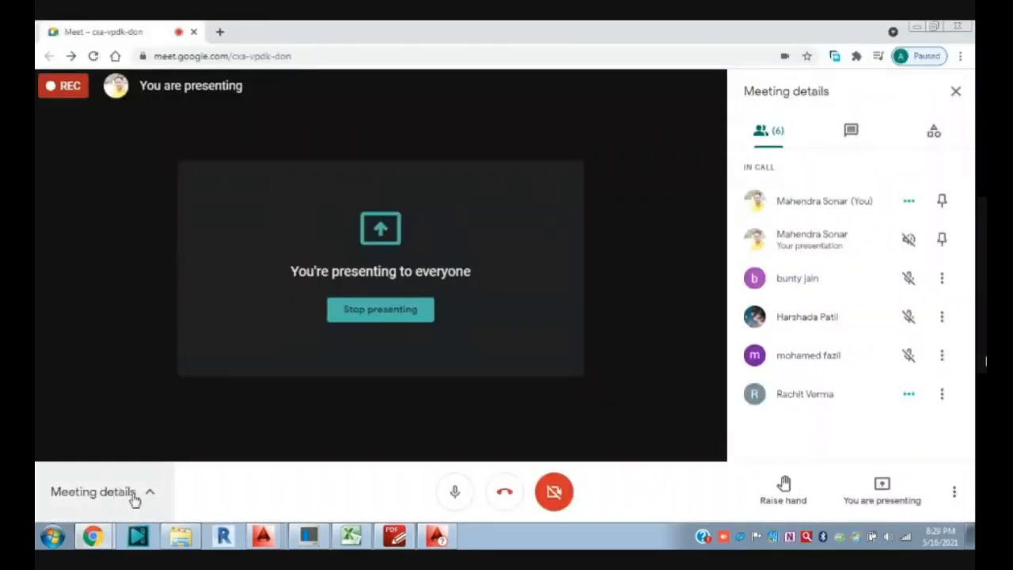
left_click(922, 29)
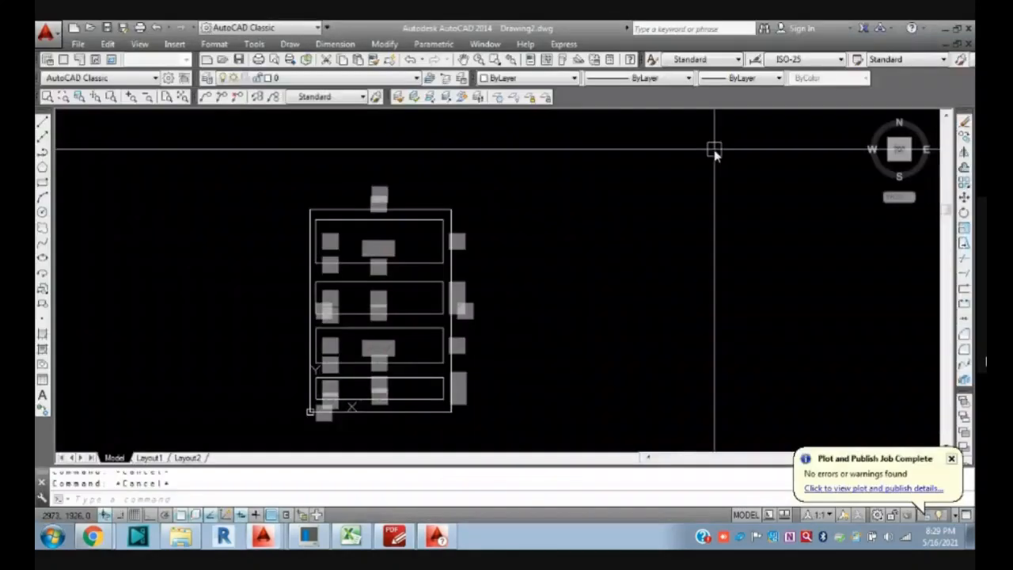
- Point out the outer rectangle's lower-left corner at the UCS origin with repeated selection windows around it
left_click(309, 413)
scroll(307, 417, "up", 2)
scroll(309, 419, "up", 2)
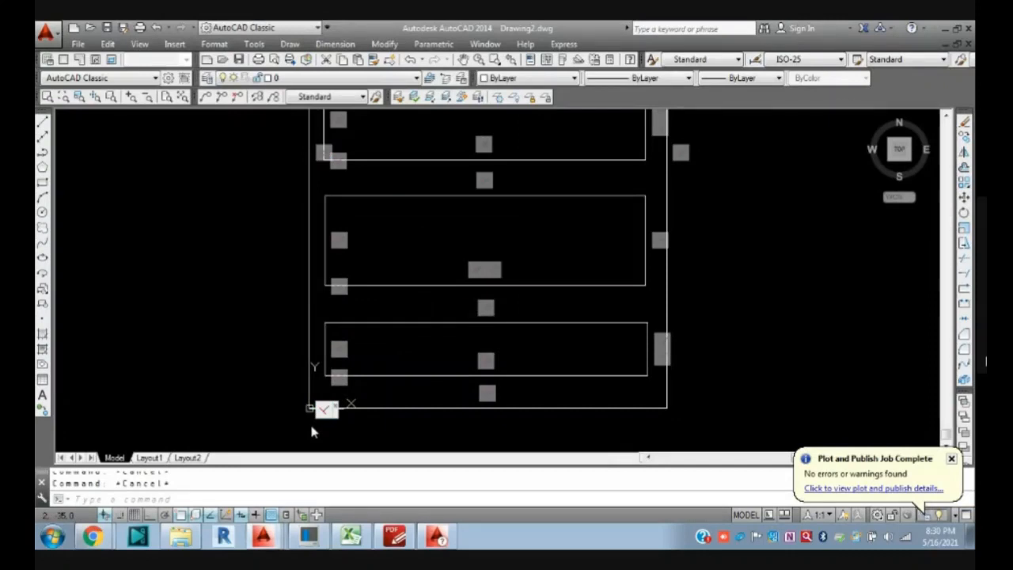
left_click(277, 379)
left_click(228, 335)
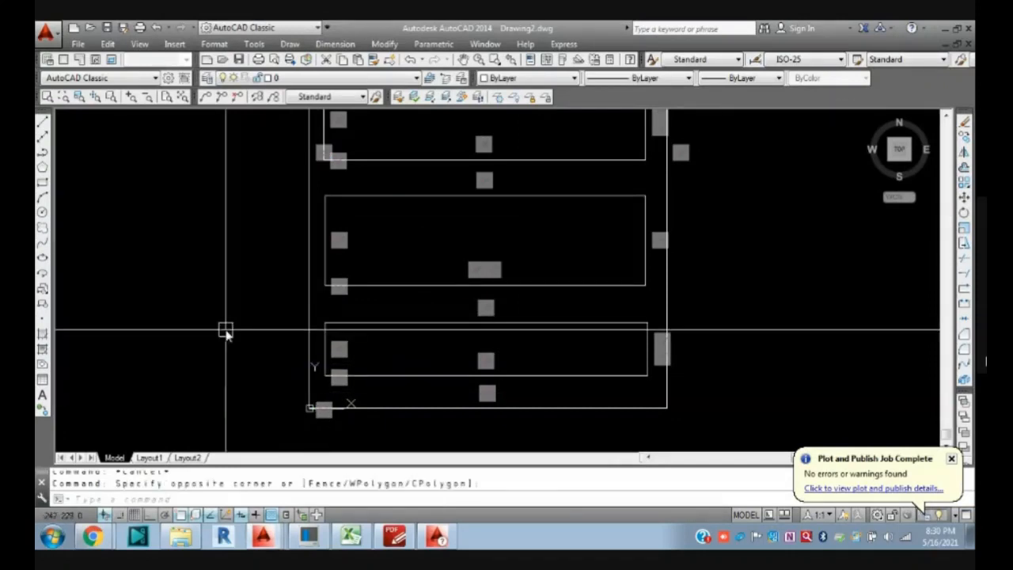
left_click(215, 323)
left_click(400, 433)
left_click(255, 338)
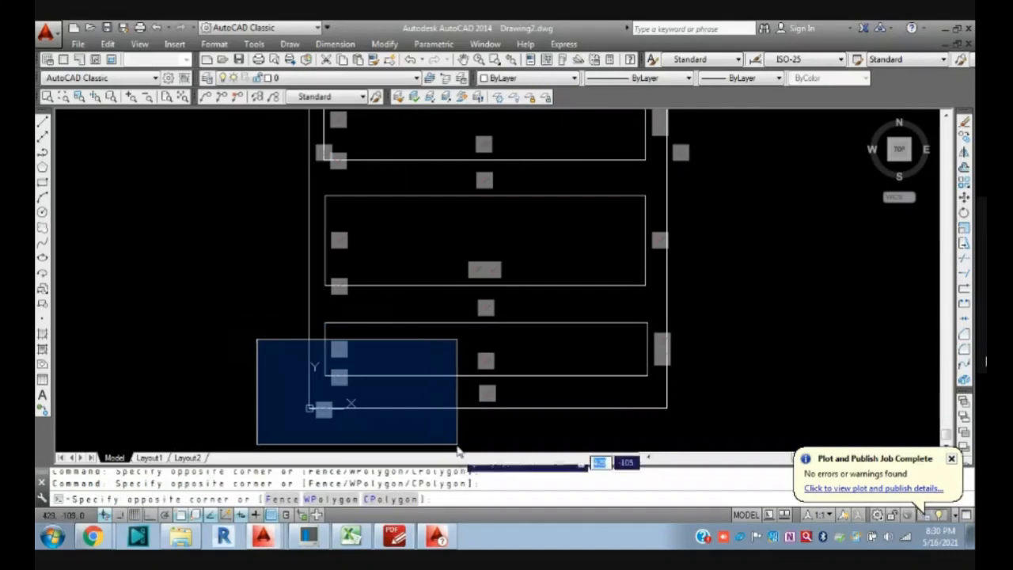
left_click(442, 434)
left_click(274, 342)
left_click(413, 432)
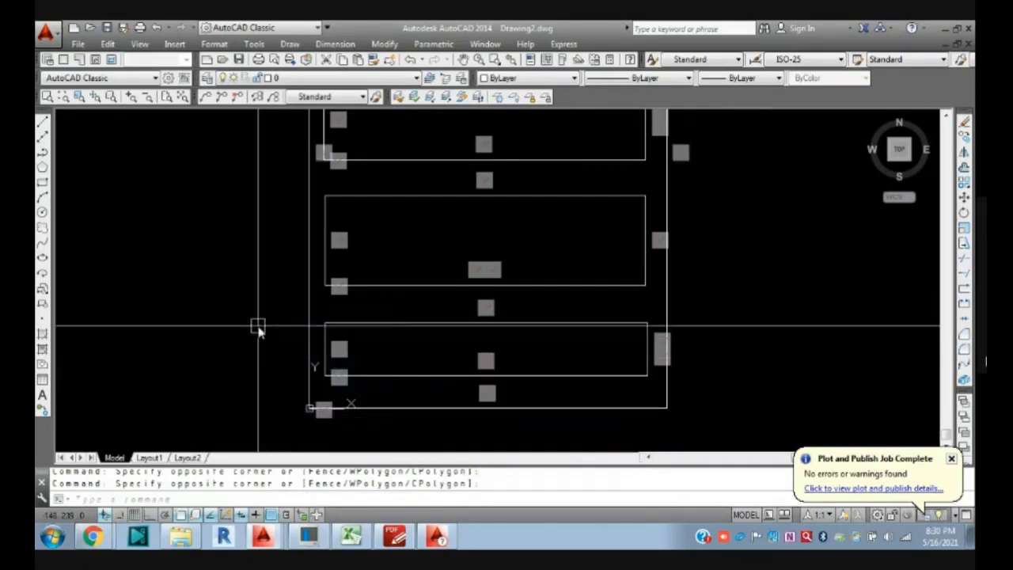
left_click(257, 328)
left_click(389, 422)
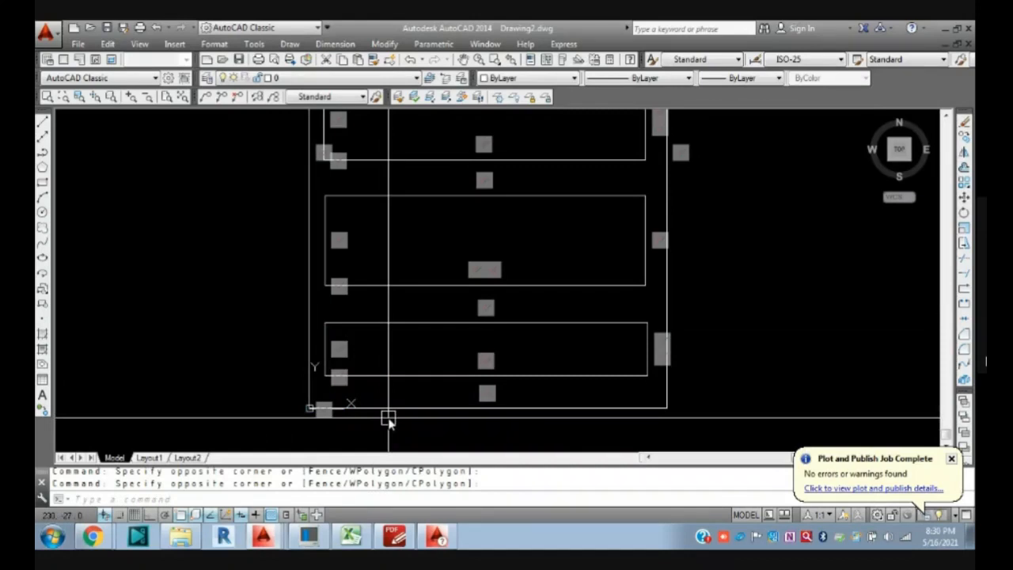
- Examine the outer rectangle's lower-left corner at the UCS origin up close, and fit the whole drawing in view using Zoom Extents
scroll(443, 325, "up", 5)
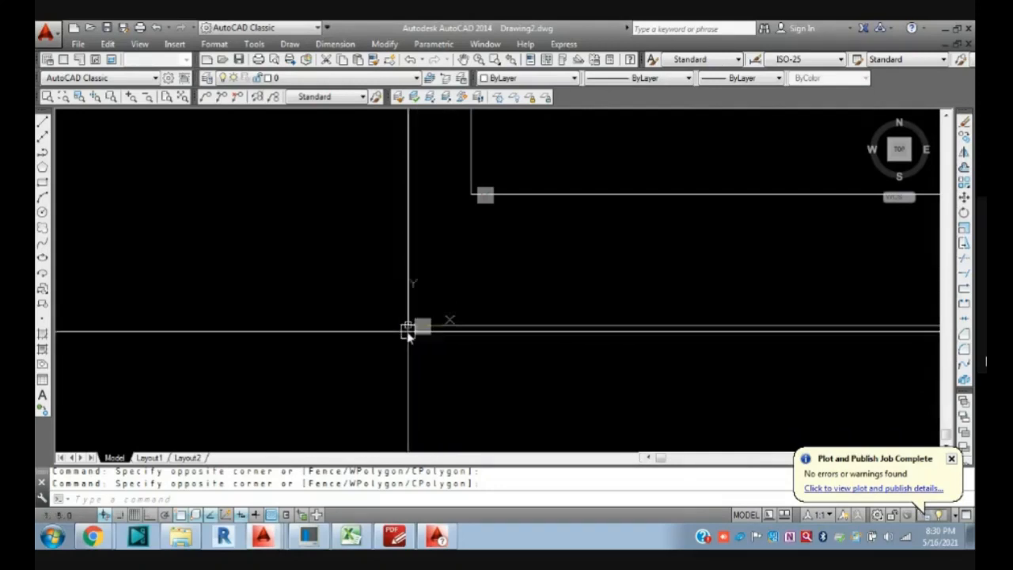
left_click(409, 331)
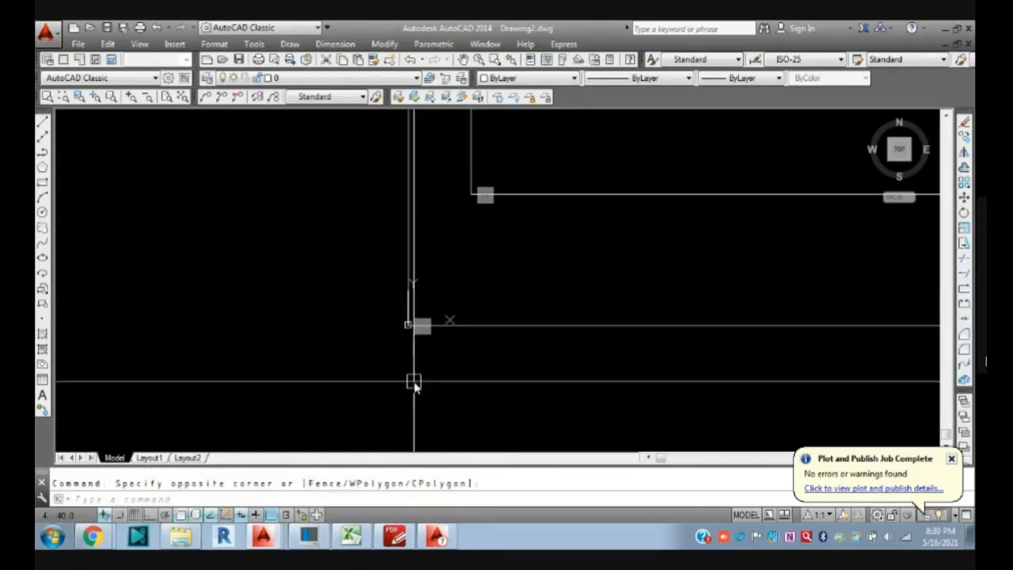
type("z")
key("Return")
type("e")
key("Return")
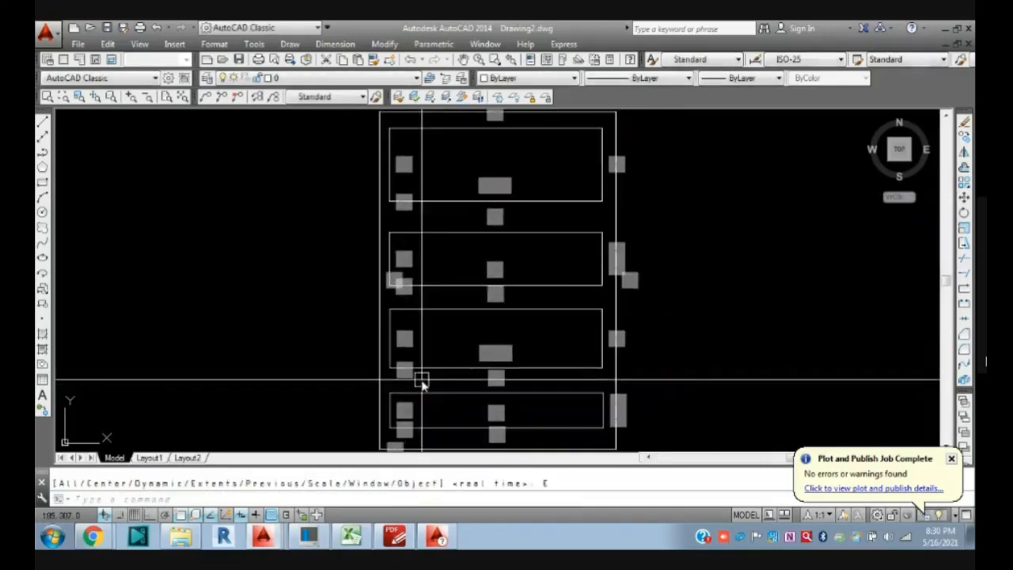
middle_click_drag(341, 360, 349, 299)
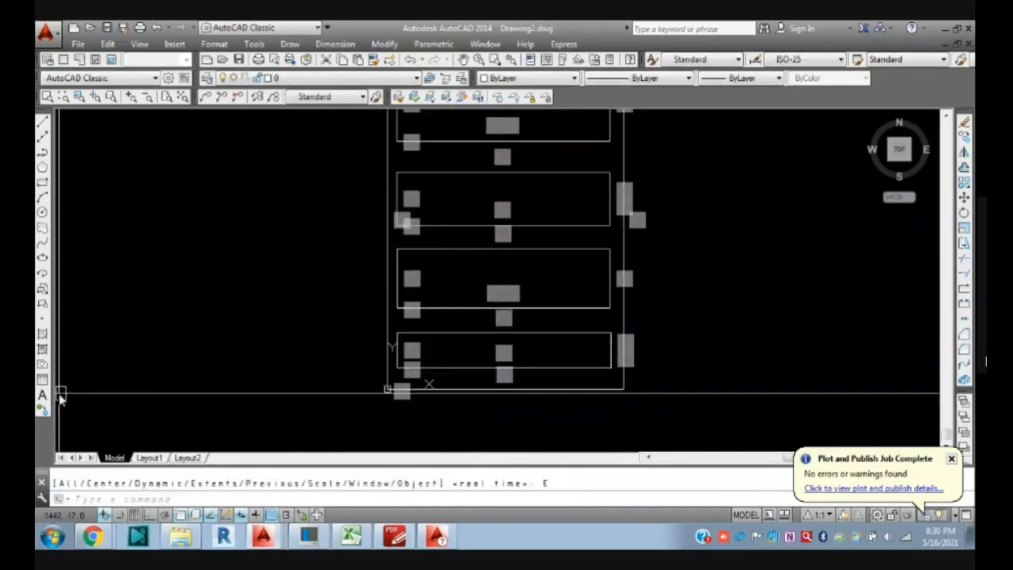
type("z")
key("Return")
type("e")
key("Return")
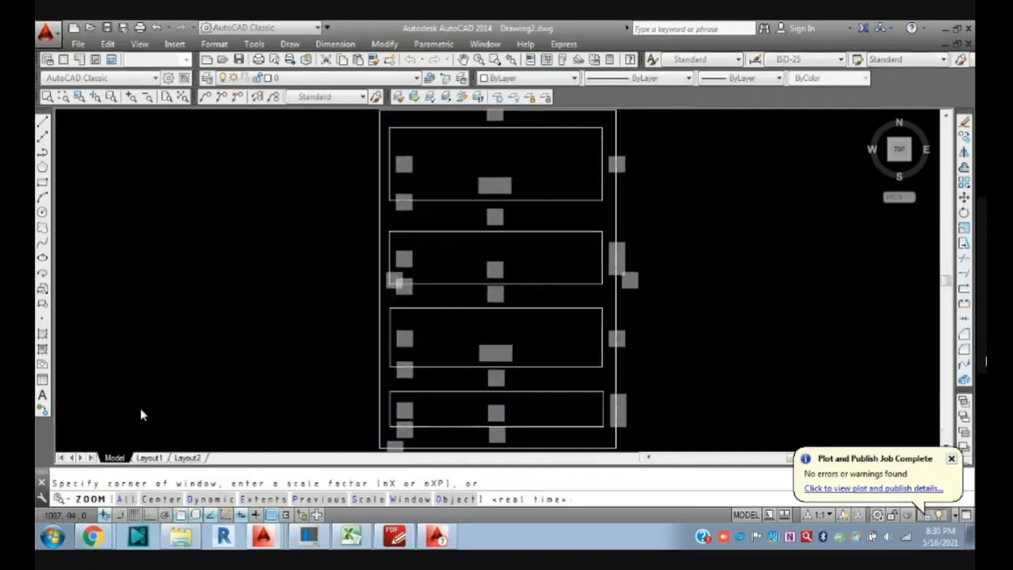
key("Escape")
key("Escape")
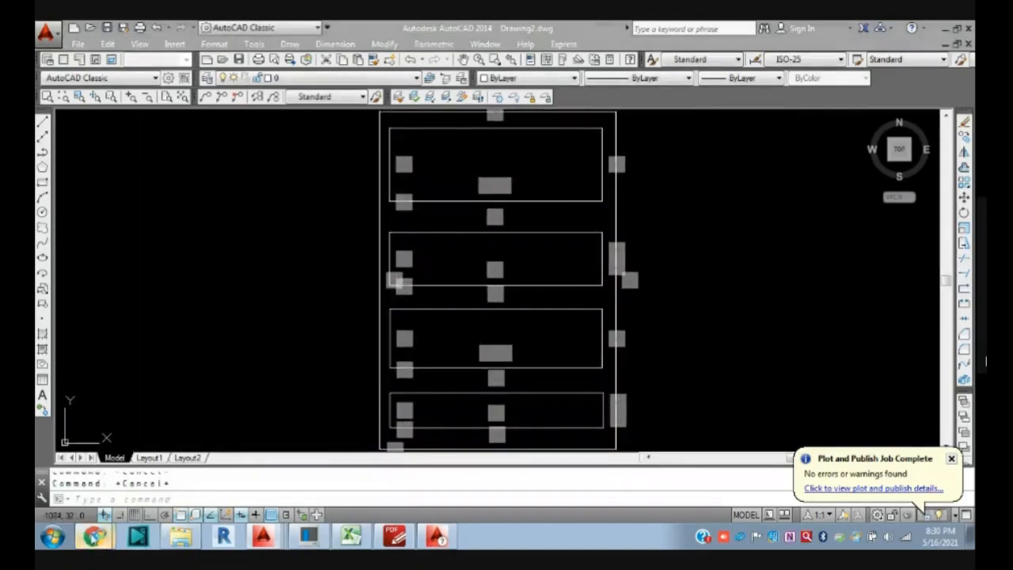
- Switch to the Google Meet call in Chrome, check its chat messages and participant list, and leave the call
left_click(92, 536)
left_click(111, 479)
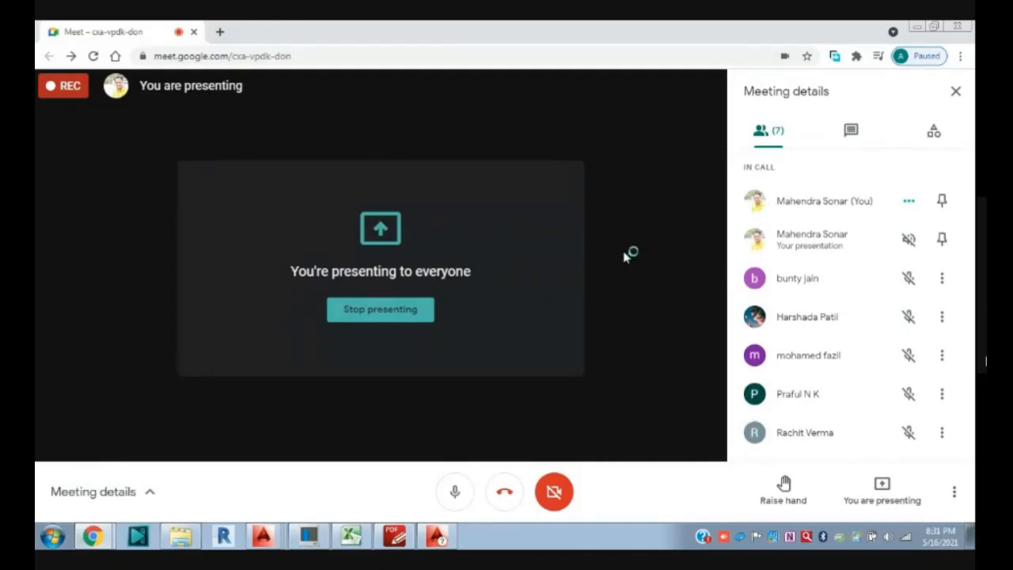
left_click(848, 133)
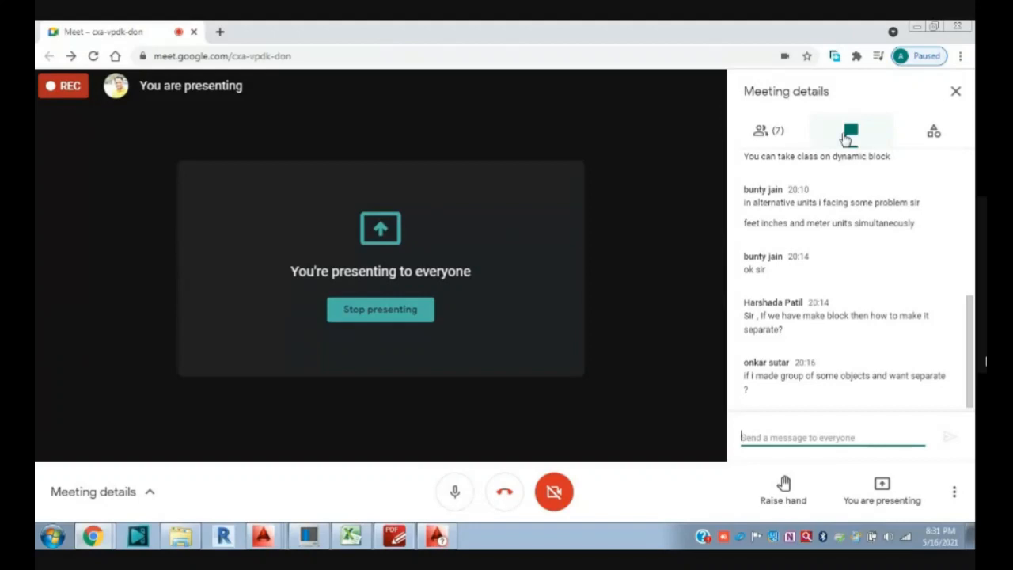
left_click(772, 132)
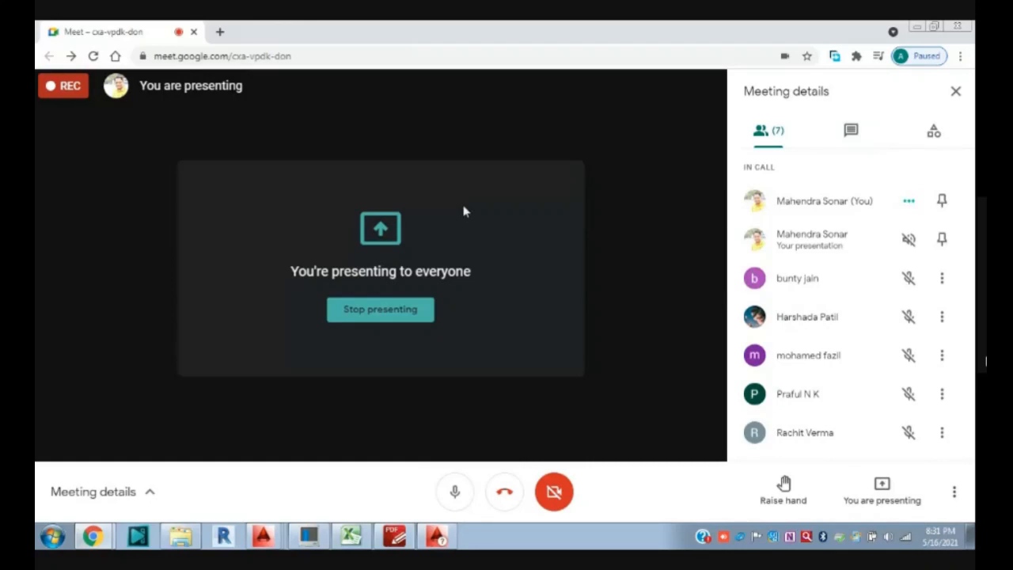
left_click(506, 500)
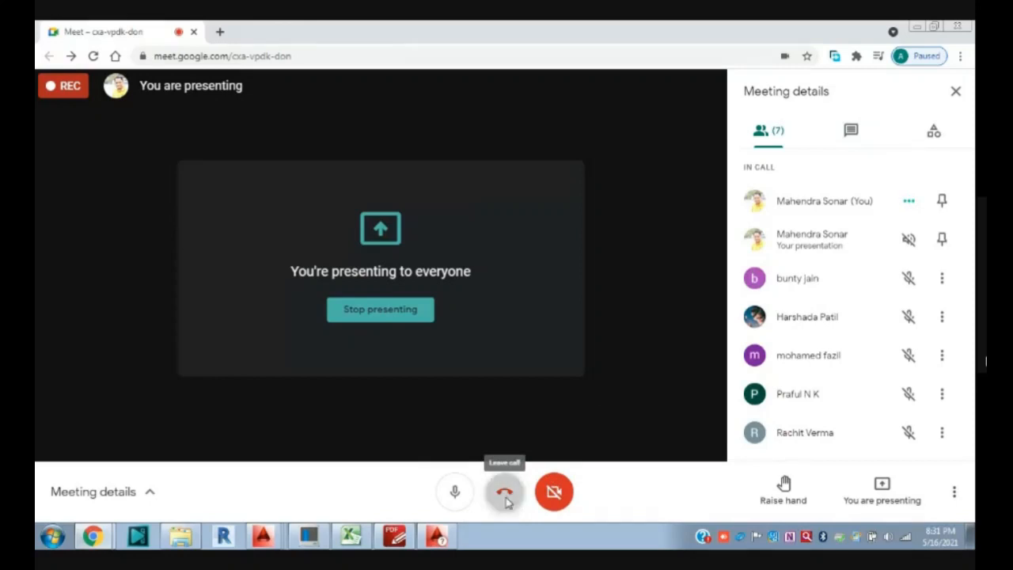